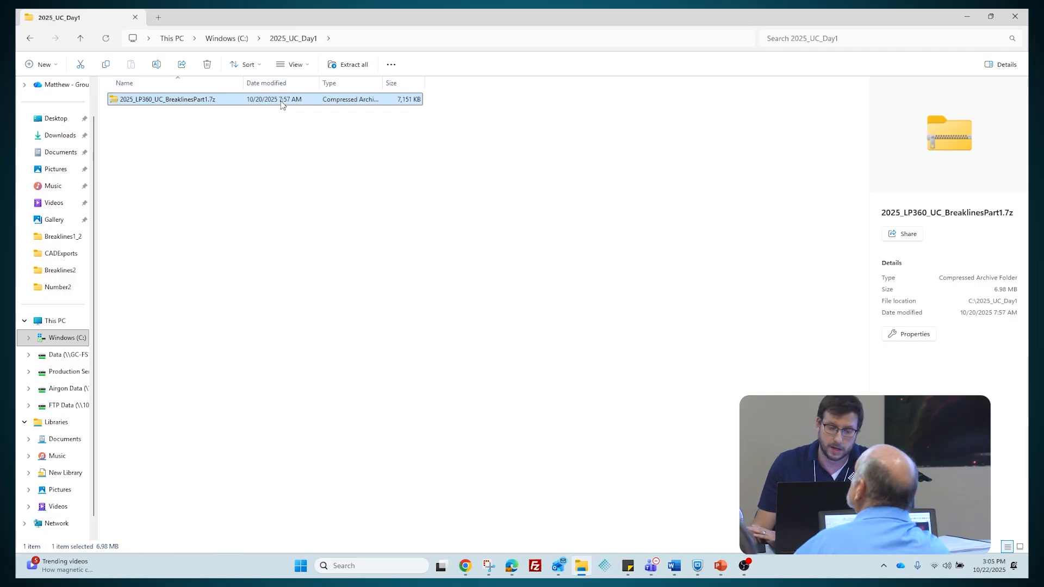
# Extract the 2025_LP360_UC_BreaklinesPart1.7z archive with 7-Zip into C:\2025_UC_Day1 and close the archive window
pyautogui.rightClick(283, 104)
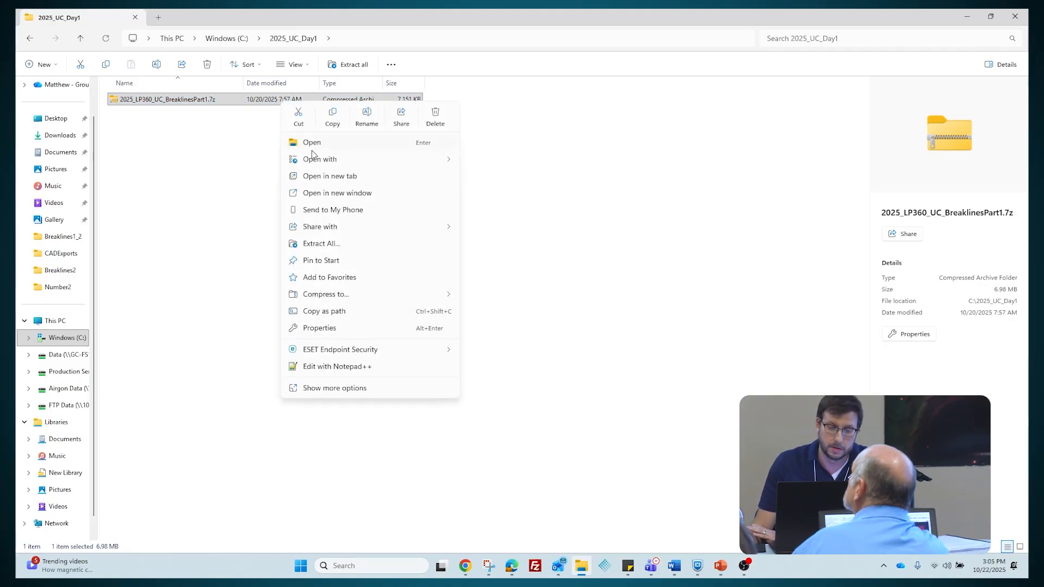
pyautogui.moveTo(327, 164)
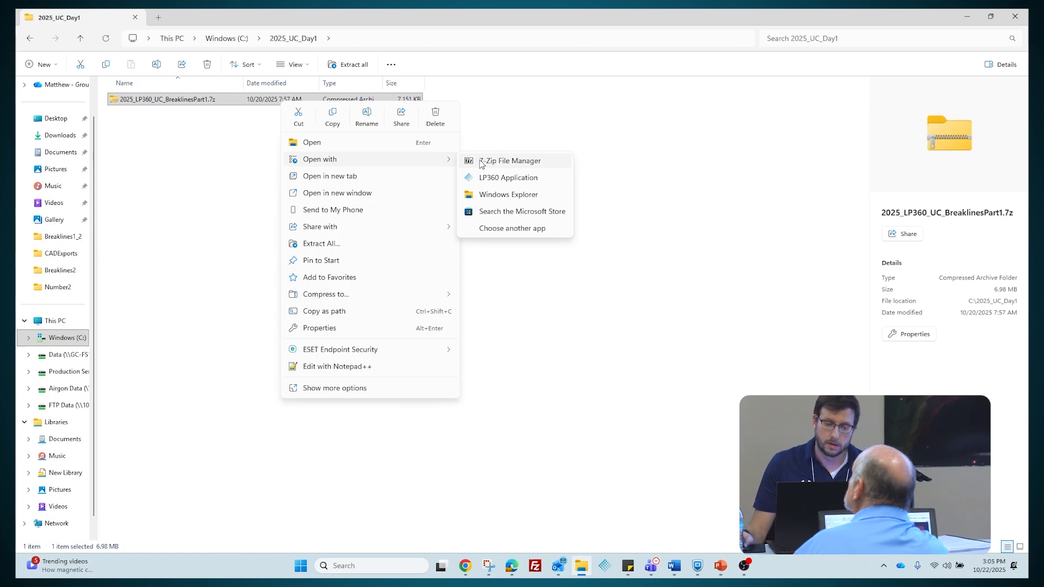
pyautogui.click(490, 161)
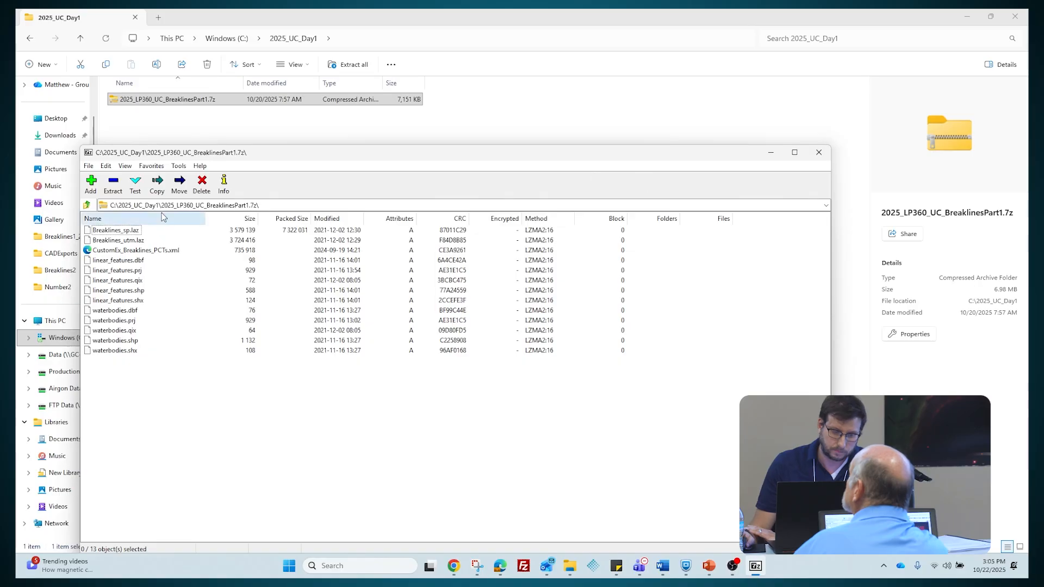
pyautogui.click(113, 185)
pyautogui.click(585, 346)
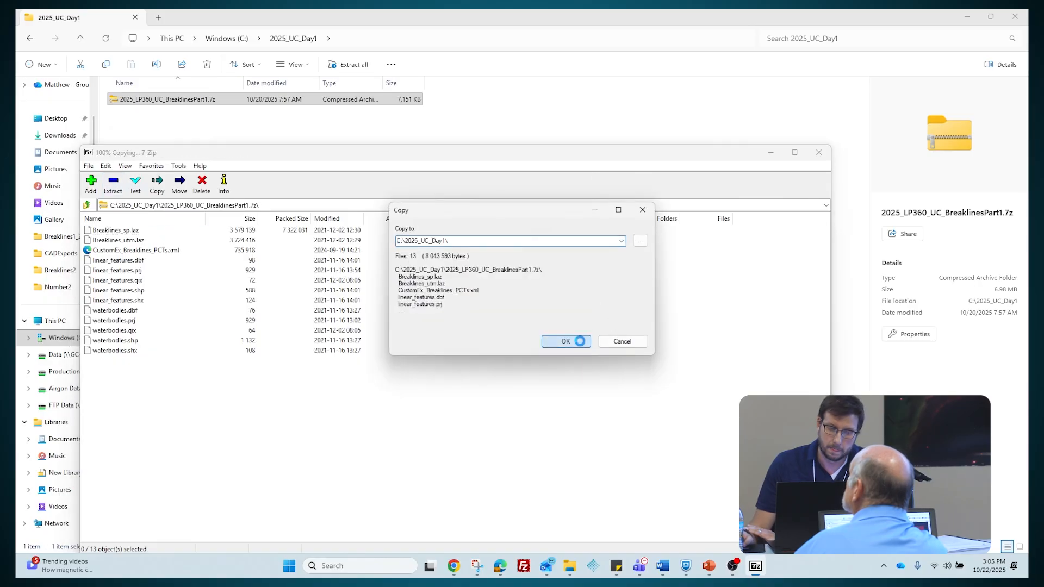
pyautogui.click(817, 154)
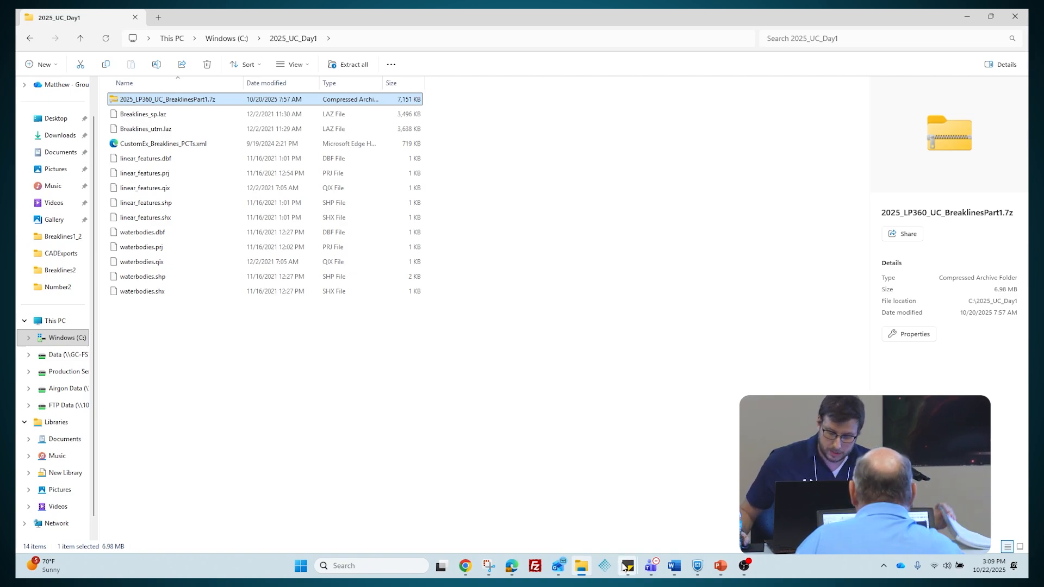
# Switch to LP360 and choose Add Files To Map as the startup method
pyautogui.click(604, 565)
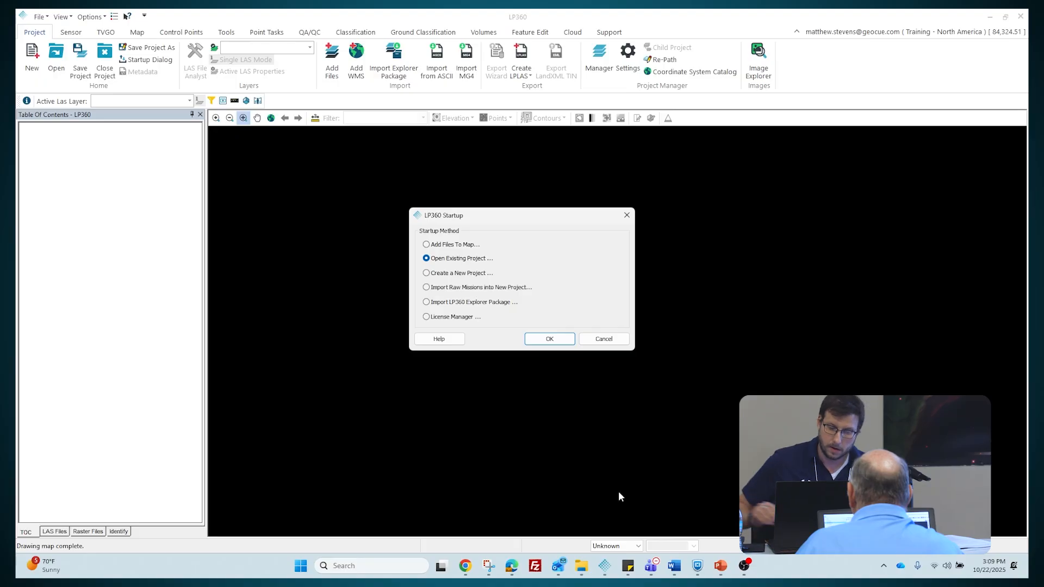
pyautogui.click(435, 249)
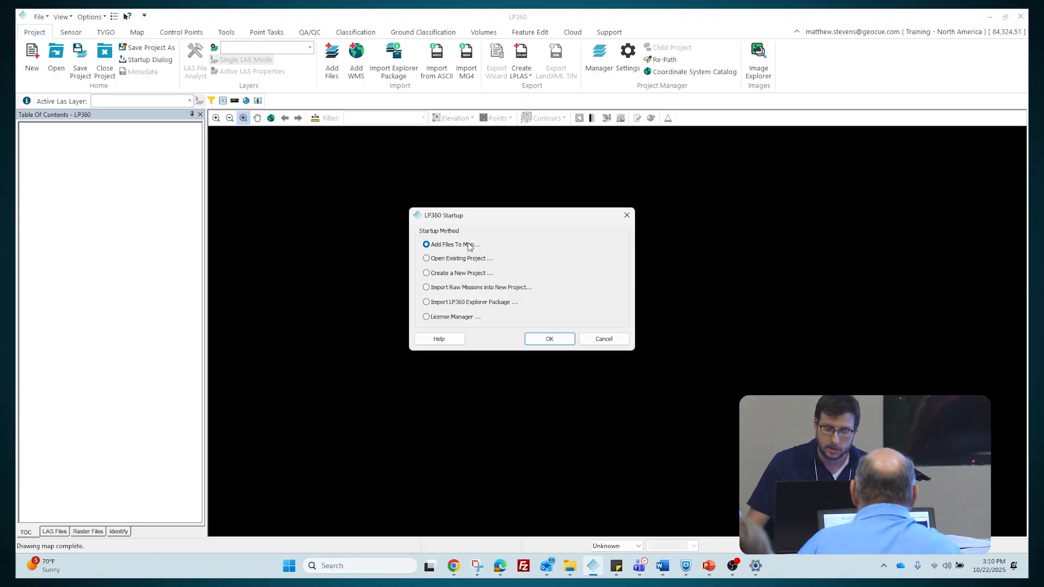
pyautogui.click(545, 340)
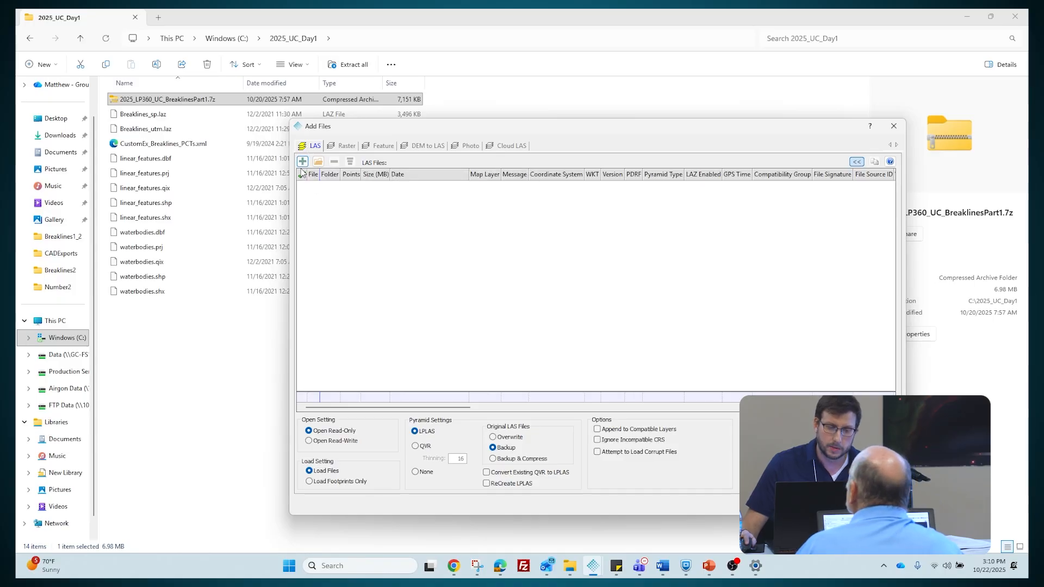
pyautogui.click(302, 162)
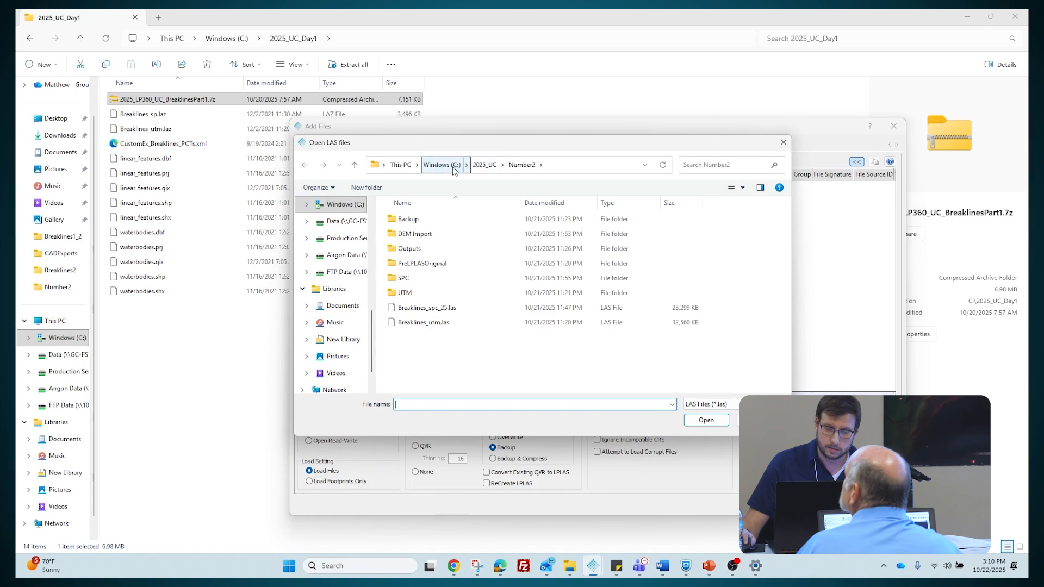
pyautogui.click(442, 165)
pyautogui.doubleClick(468, 249)
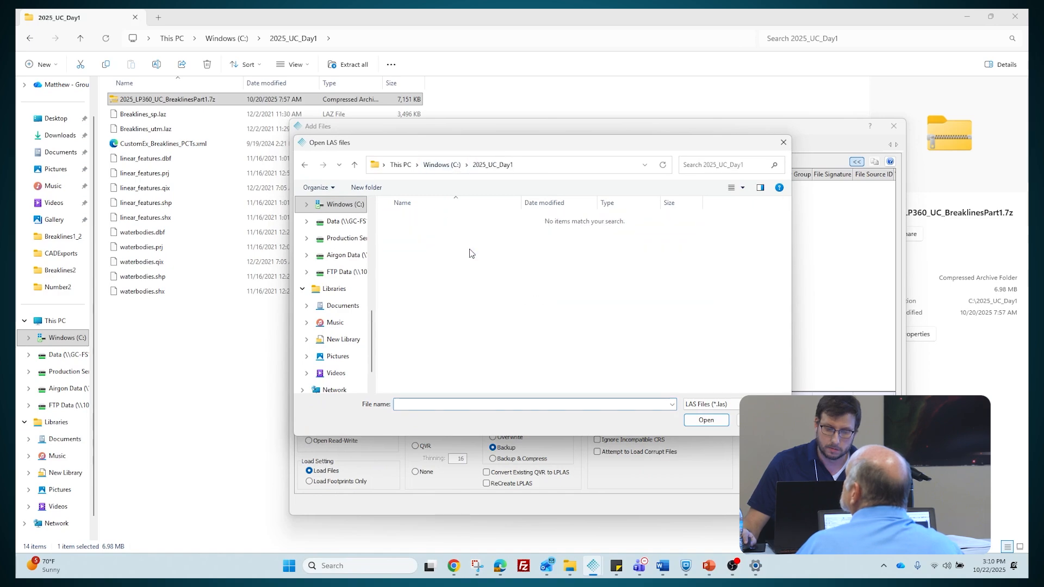
pyautogui.click(729, 405)
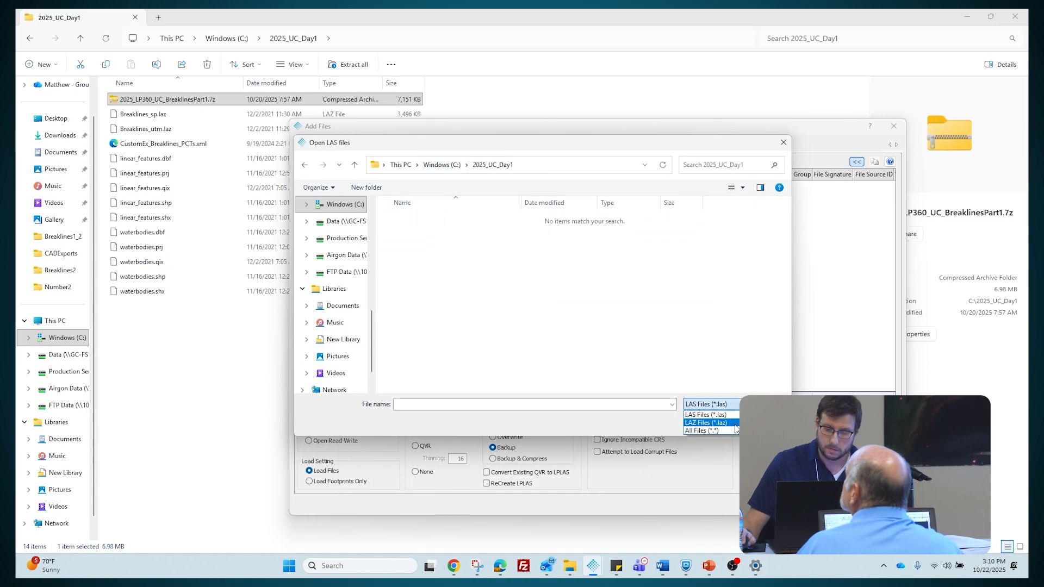
pyautogui.click(735, 429)
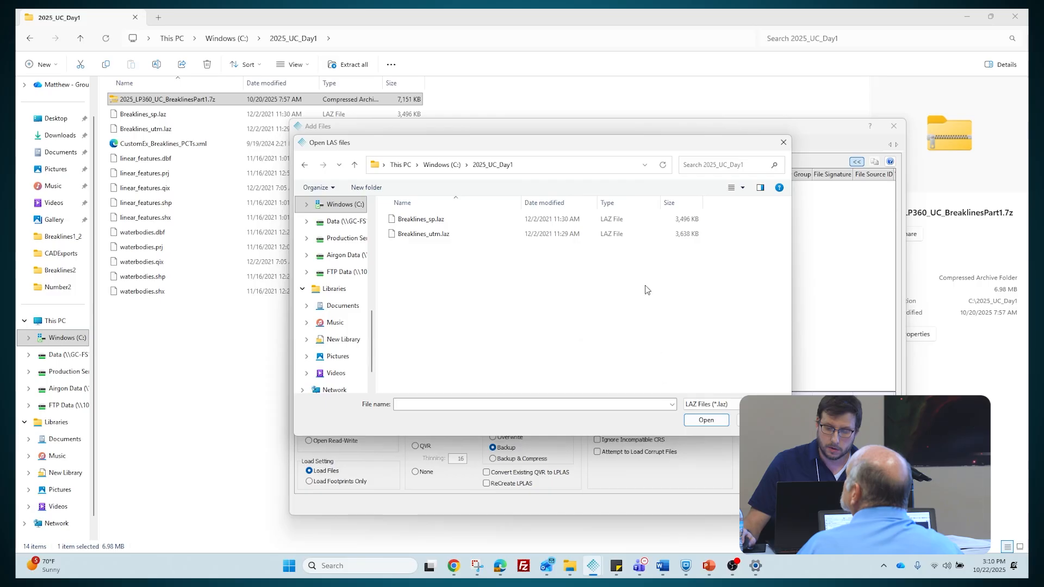
pyautogui.click(784, 143)
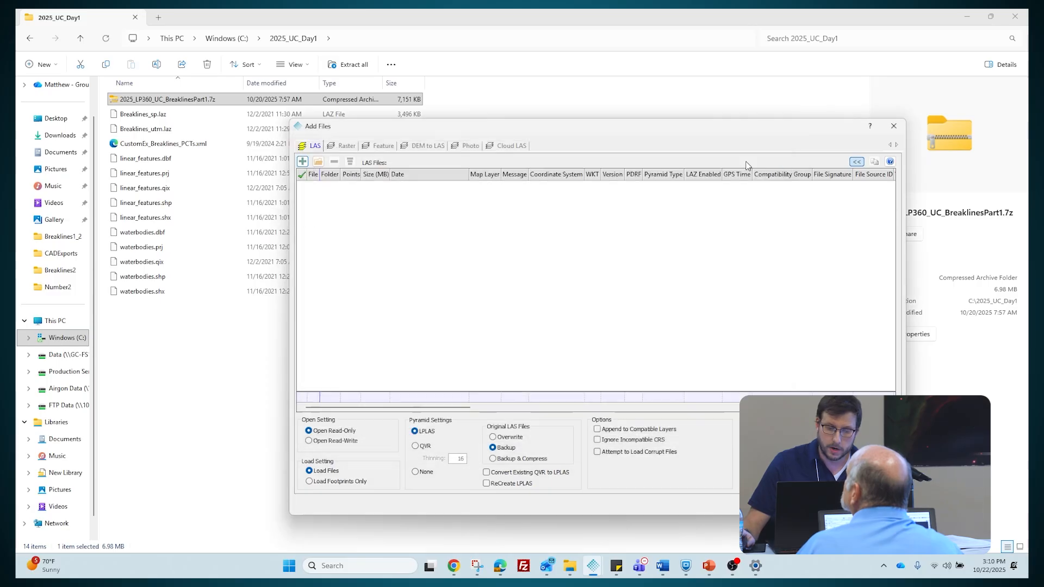
# Add the LAZ file Breaklines_utm.laz from C:\2025_UC_Day1 to the list of LAS files to load
pyautogui.click(303, 162)
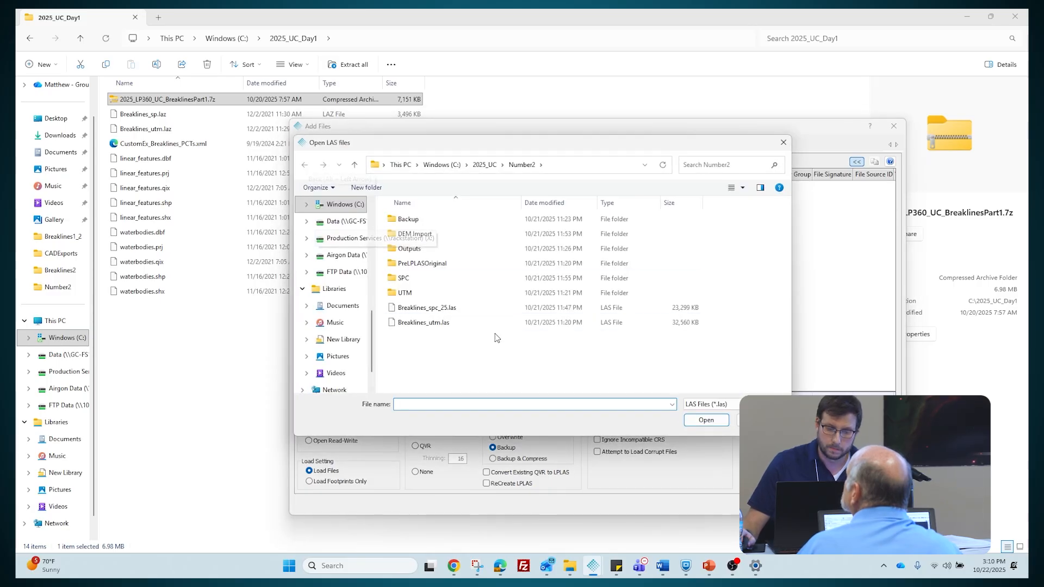
pyautogui.click(487, 166)
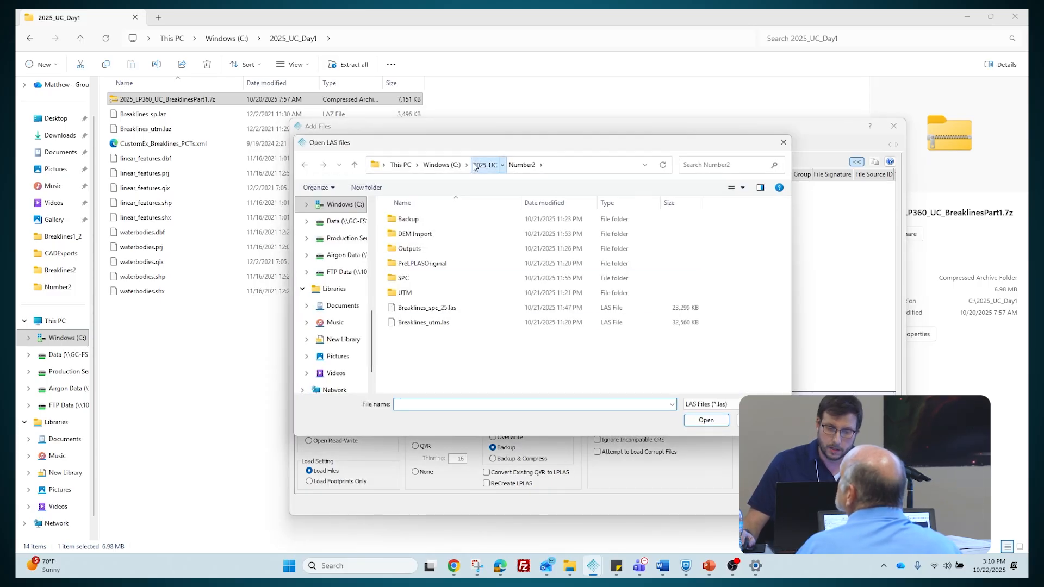
pyautogui.click(442, 165)
pyautogui.doubleClick(468, 248)
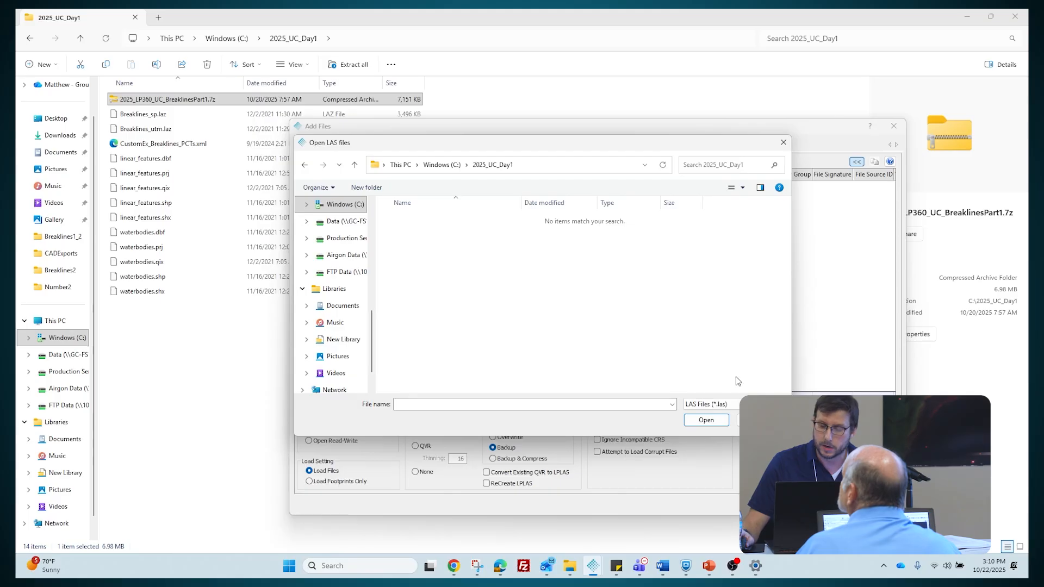
pyautogui.click(710, 404)
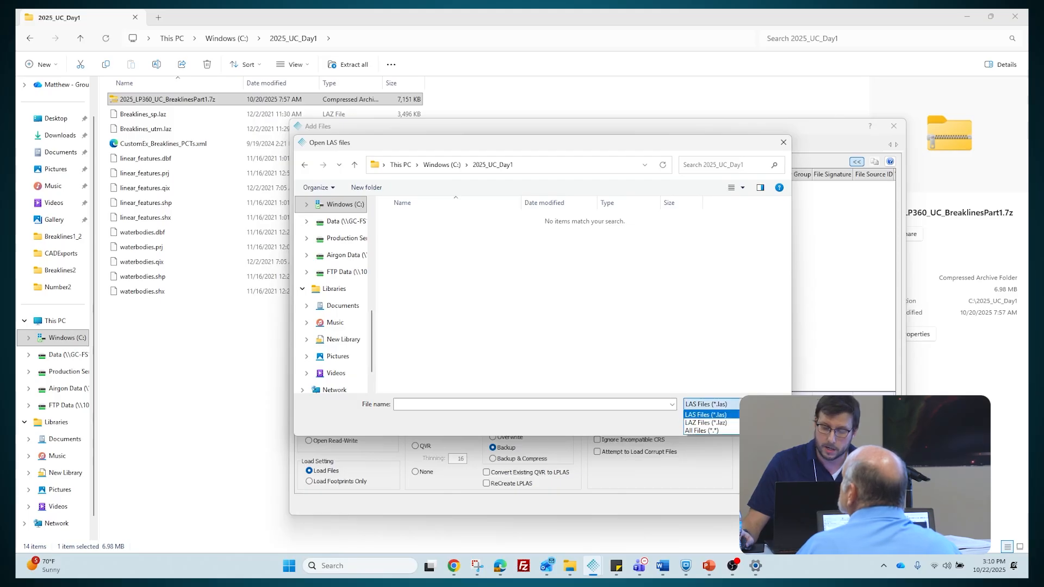
pyautogui.click(705, 422)
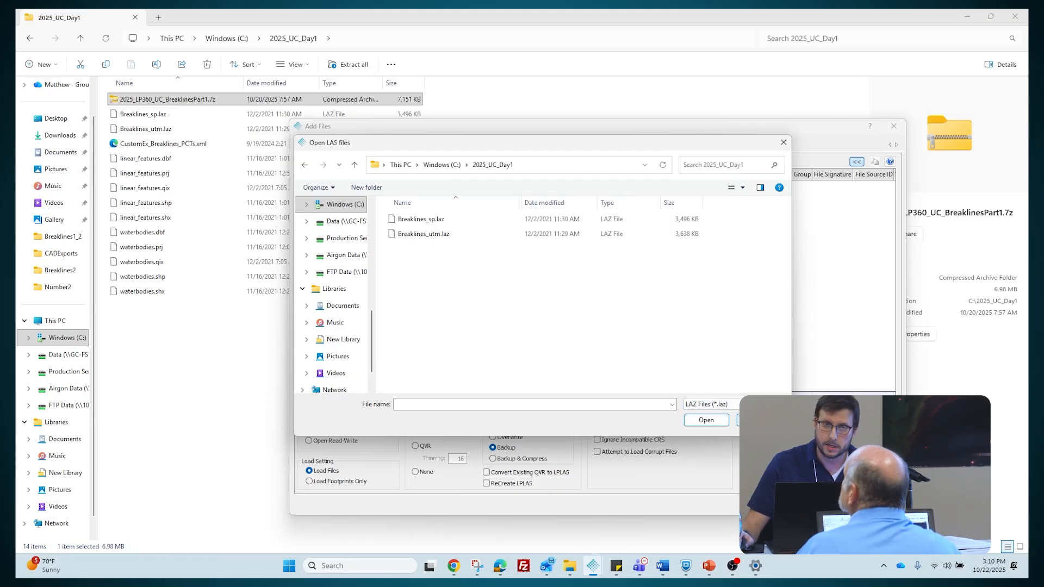
pyautogui.click(470, 234)
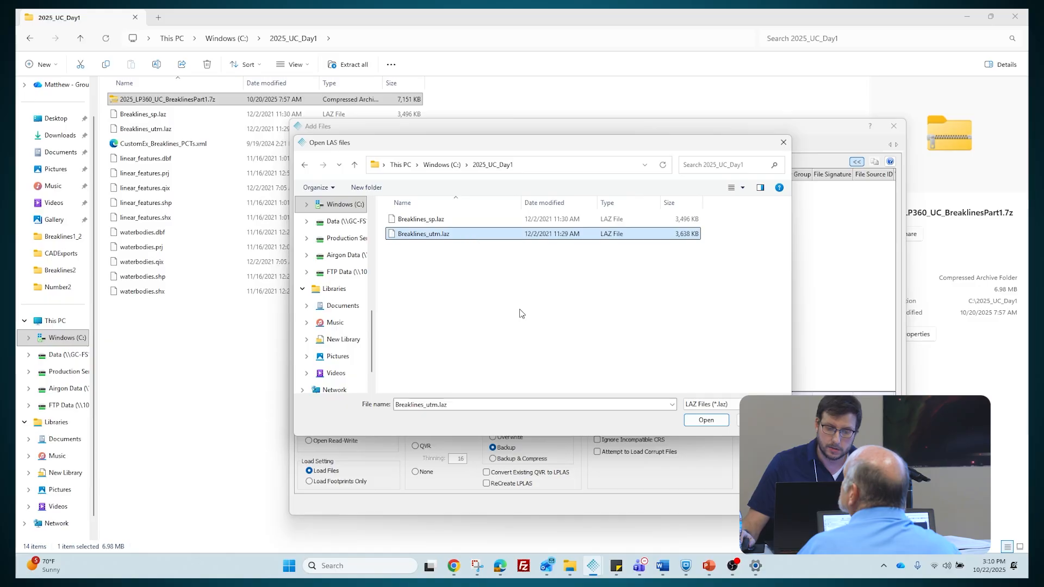
pyautogui.click(721, 420)
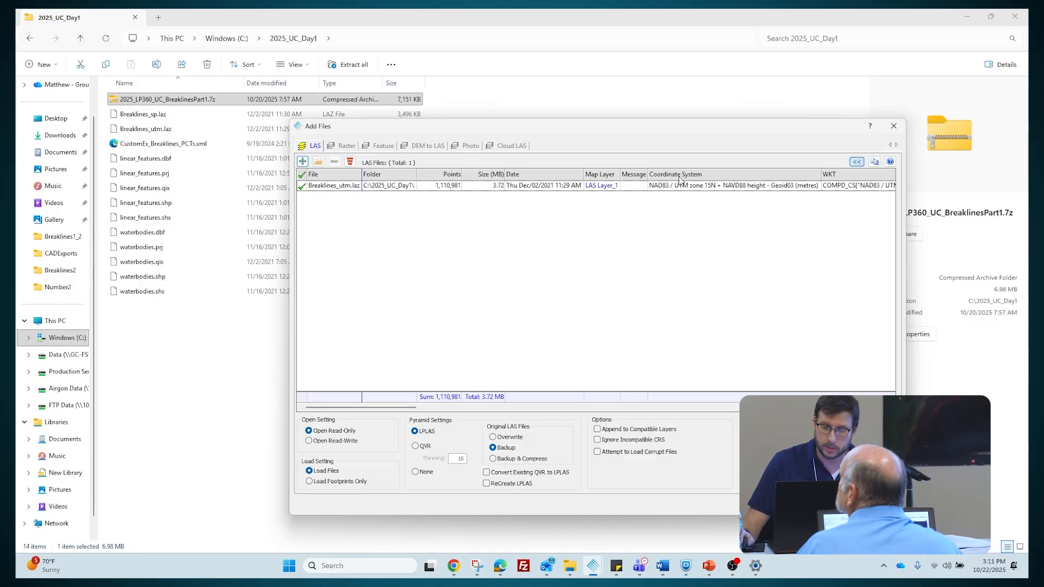
# Review the detail columns of Breaklines_utm.laz, load it into the map, and return to LP360
pyautogui.click(857, 162)
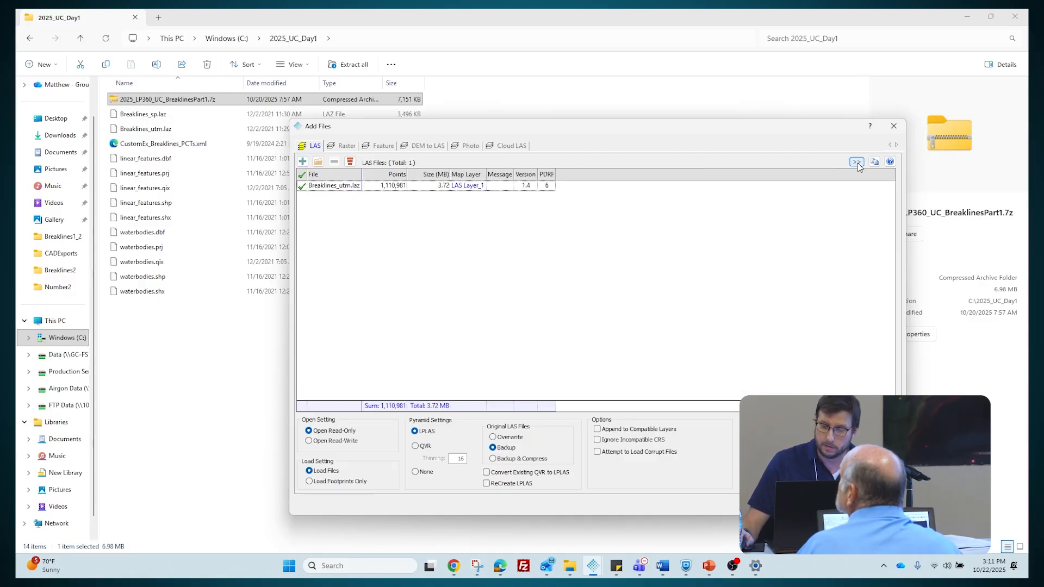
pyautogui.click(857, 162)
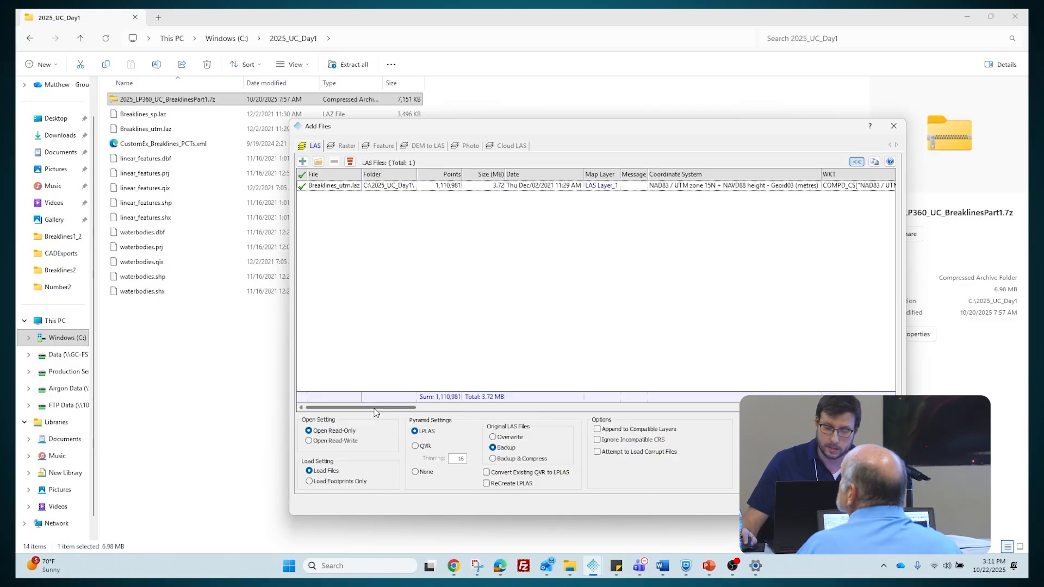
pyautogui.moveTo(375, 410); pyautogui.dragTo(466, 417)
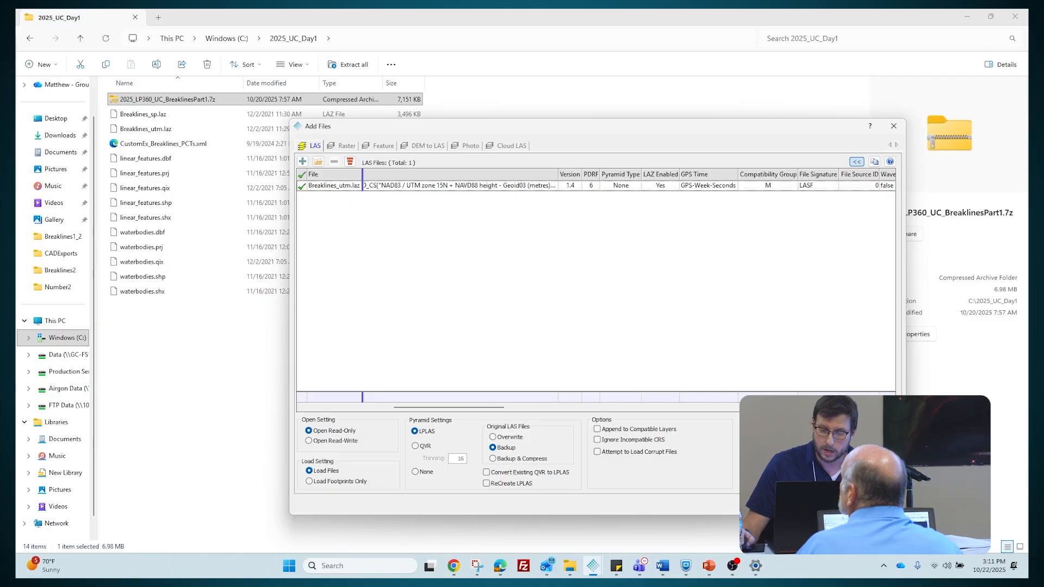
pyautogui.click(832, 505)
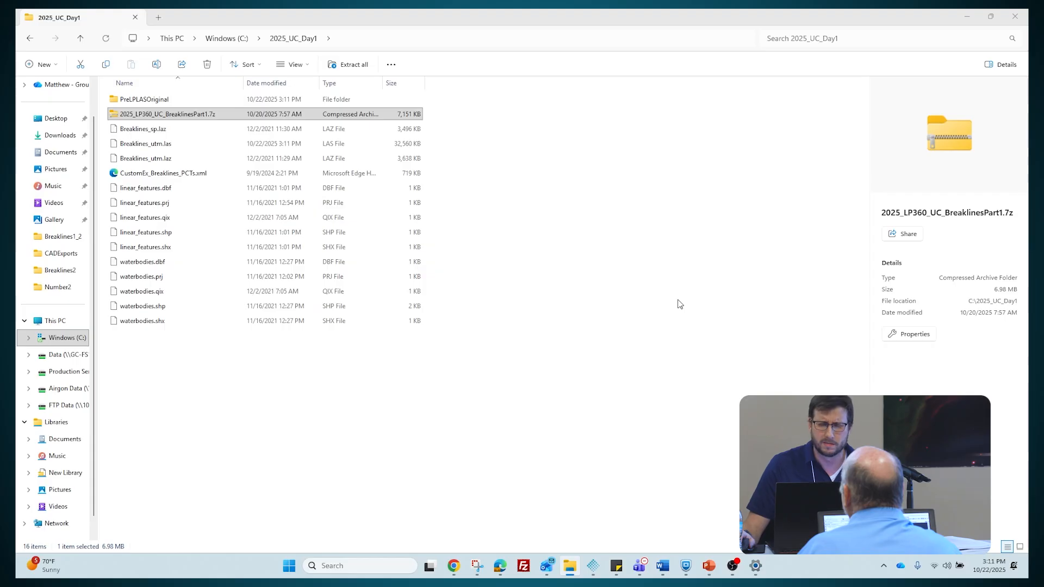
pyautogui.click(595, 570)
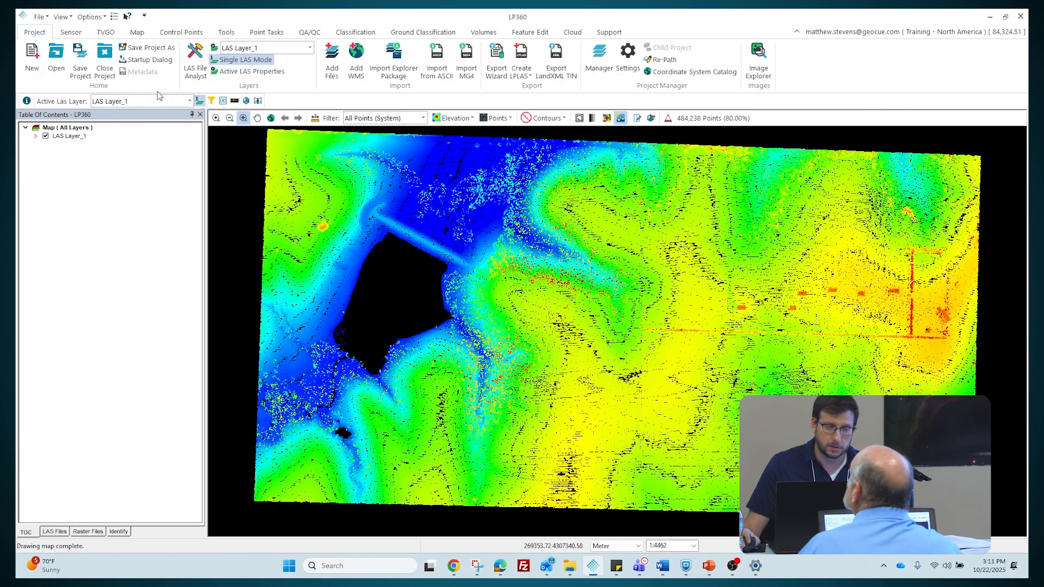
# Save the project under the name UTM with C:\2025_UC_Day1 as the projects root folder
pyautogui.click(90, 65)
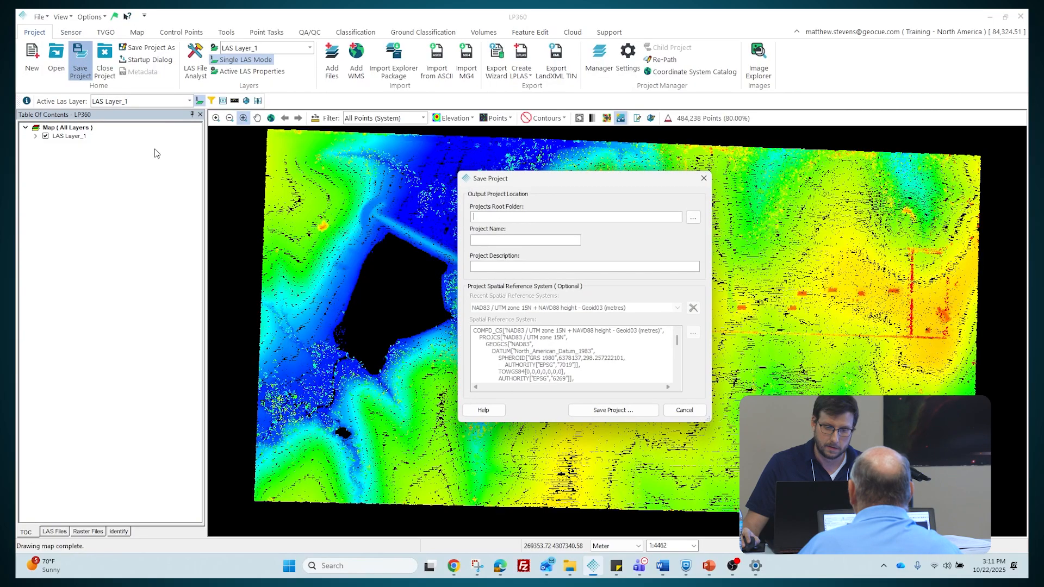
pyautogui.click(692, 217)
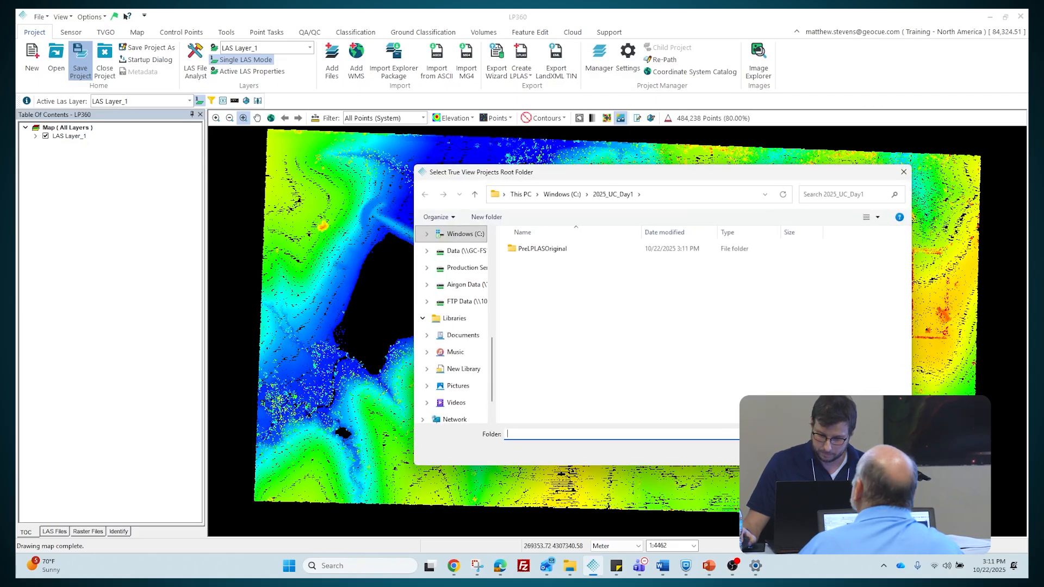
pyautogui.click(825, 451)
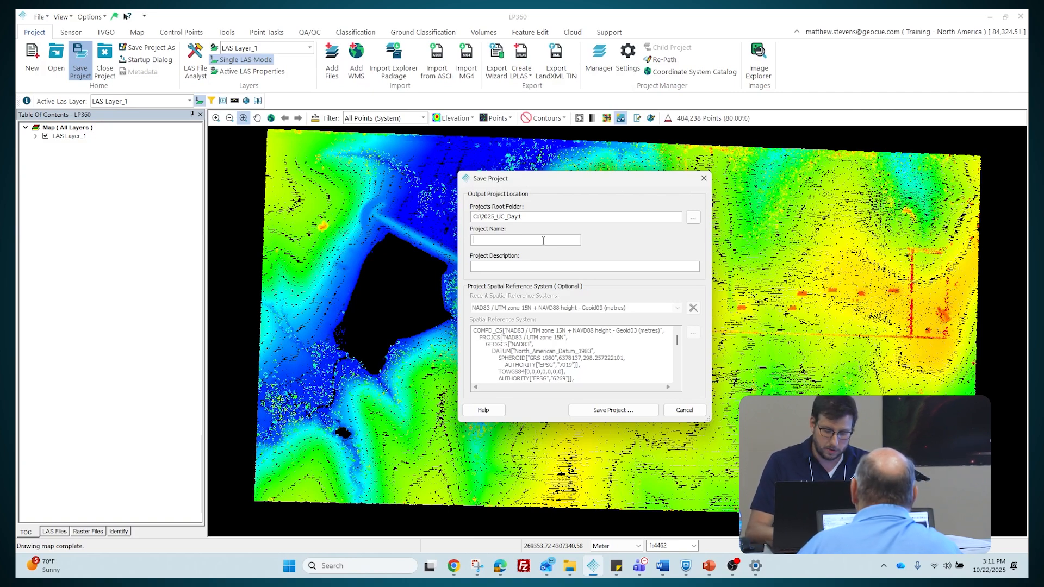
pyautogui.write('UTM')
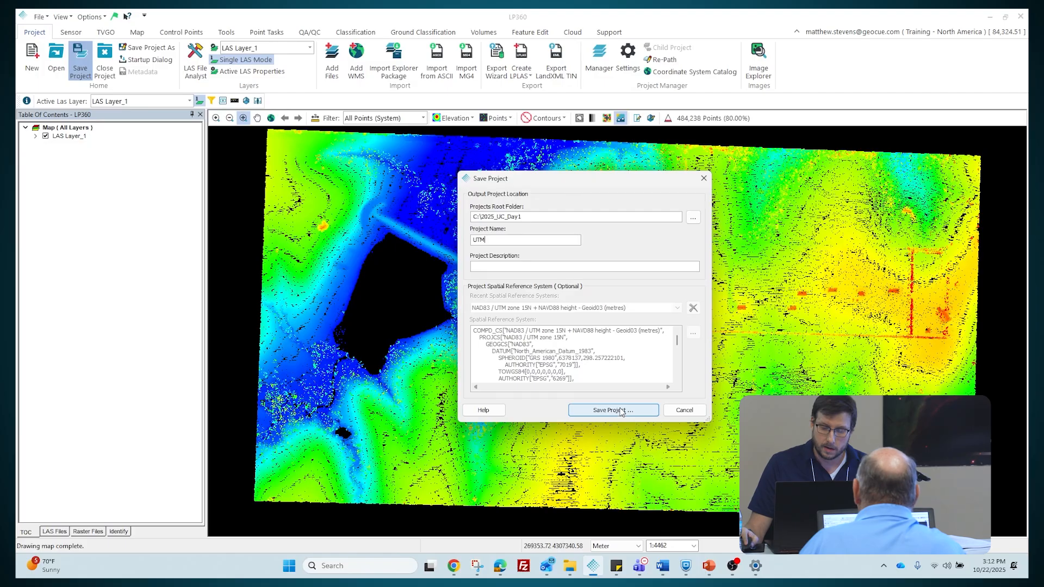
pyautogui.click(622, 412)
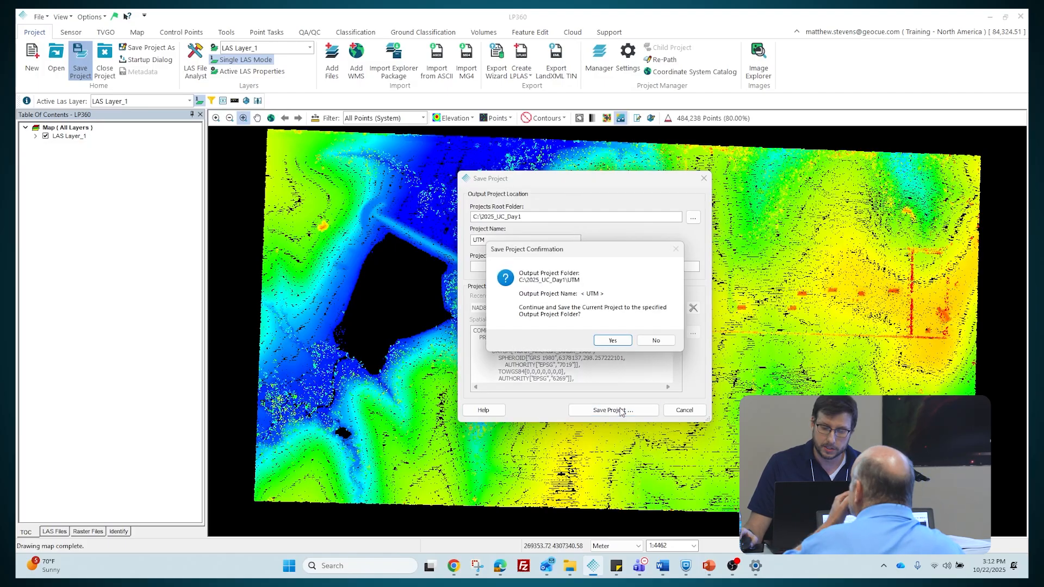
pyautogui.click(622, 340)
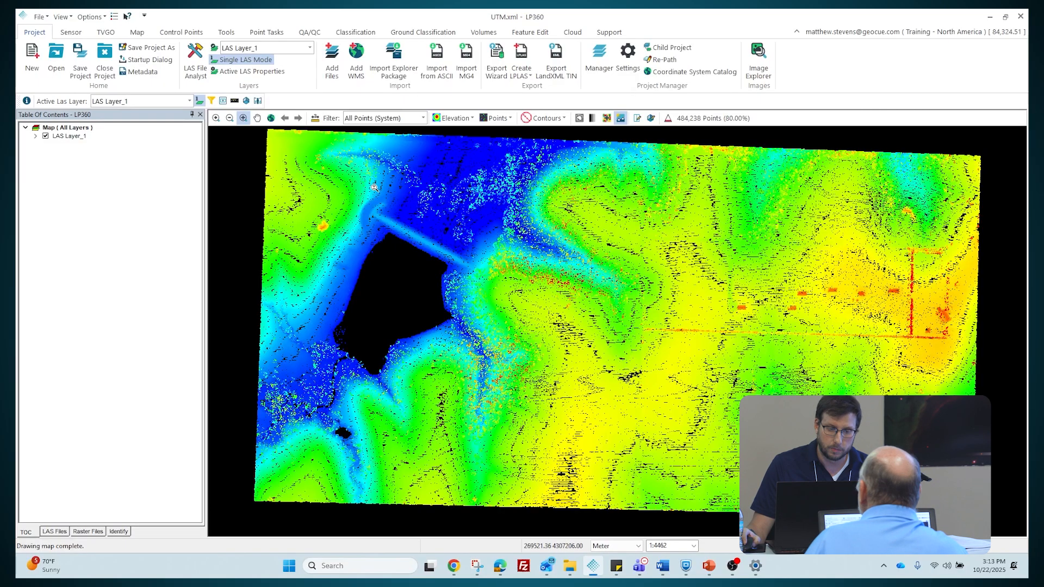
# Import the point cloud tasks from CustomEx_Breaklines_PCTs.xml in C:\2025_UC_Day1 into the Point Cloud Task Manager
pyautogui.click(267, 33)
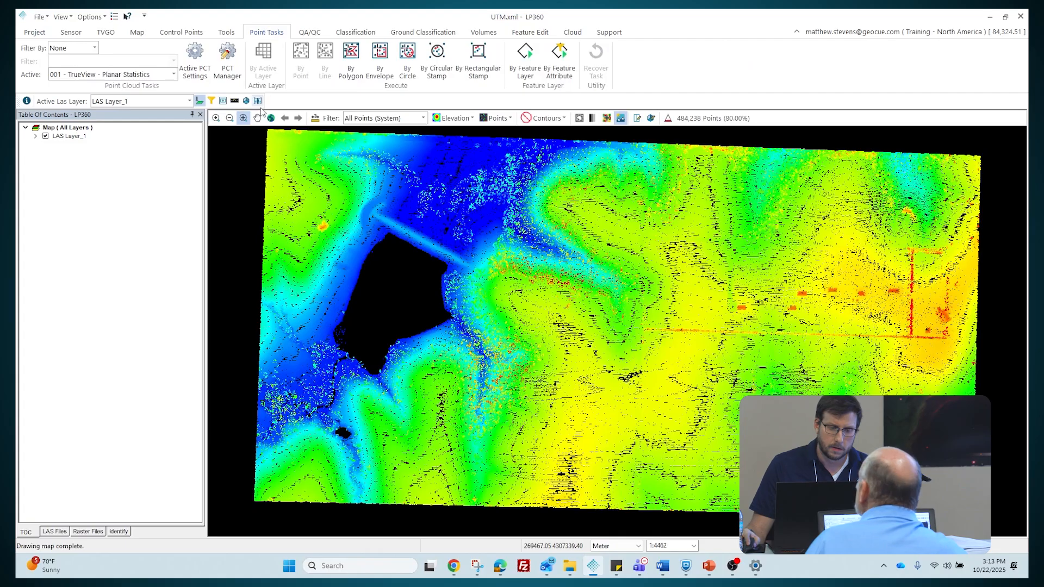
pyautogui.click(232, 54)
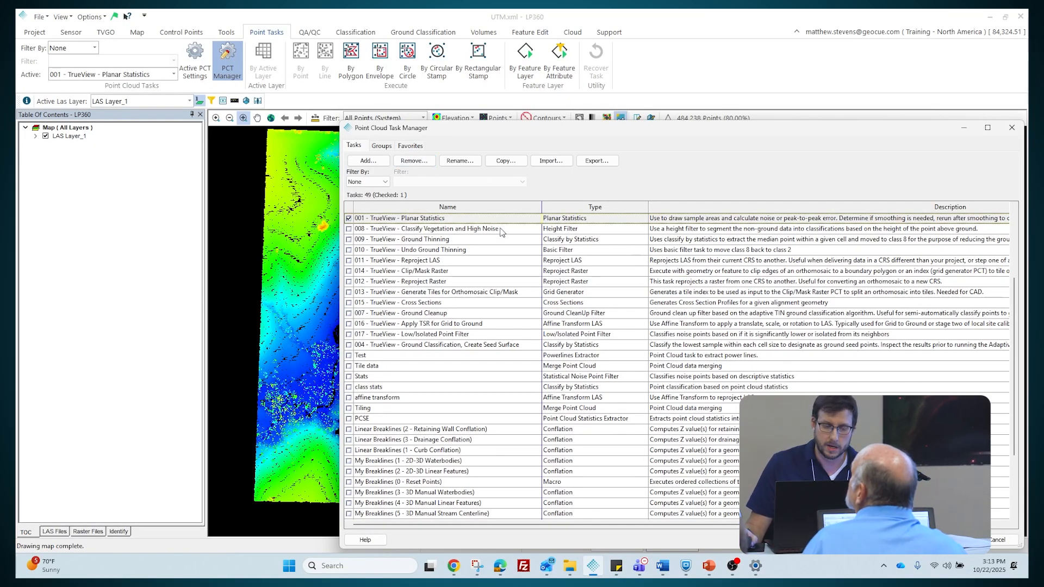
pyautogui.click(552, 162)
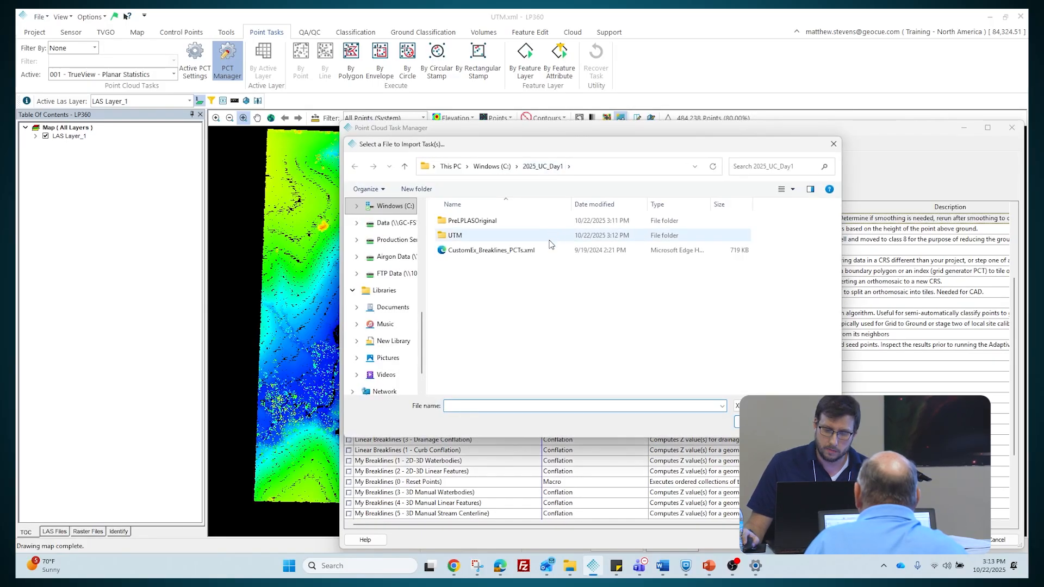
pyautogui.click(525, 251)
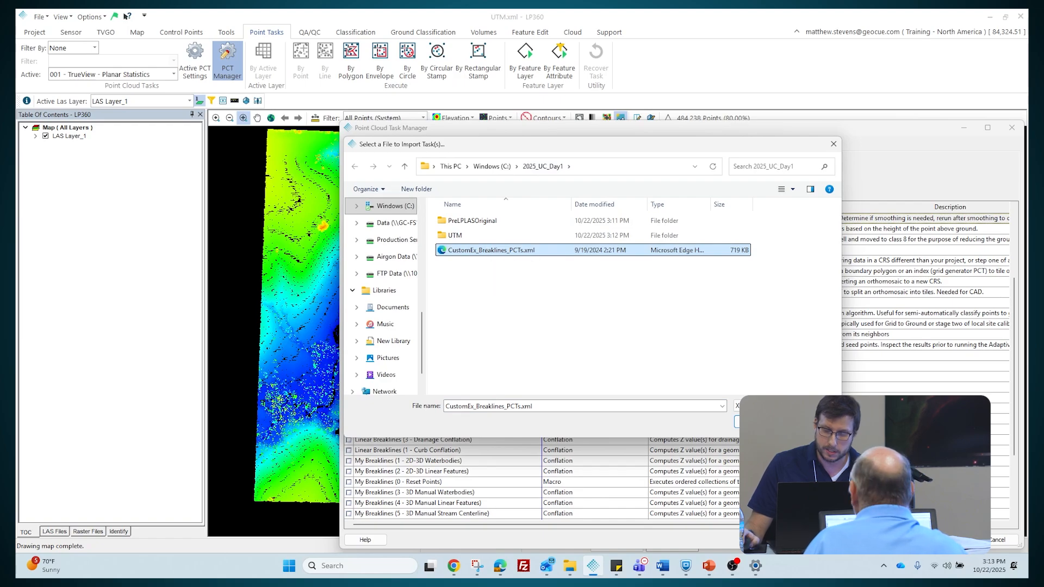
pyautogui.click(758, 421)
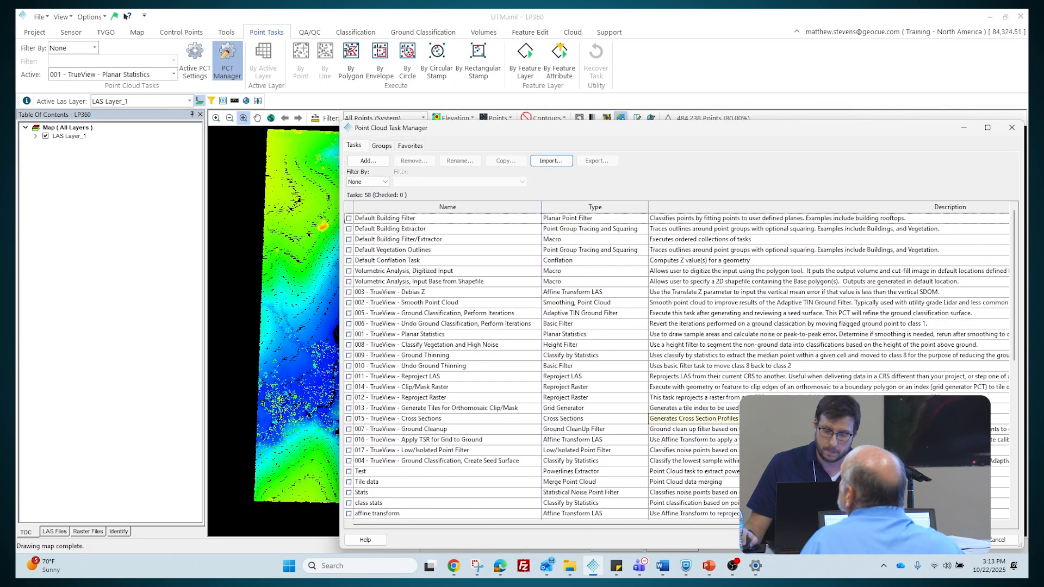
# Examine the imported tasks, the task groups and the favorites of the Breaklines - Waterbodies group, and close the Point Cloud Task Manager
pyautogui.scroll(-6, 626, 357)
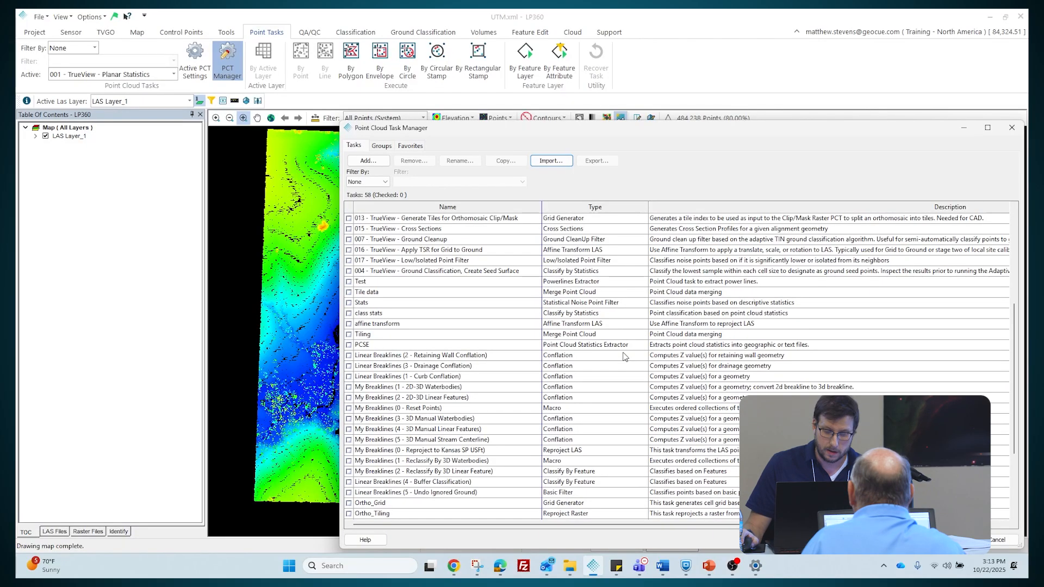
pyautogui.scroll(-4, 533, 330)
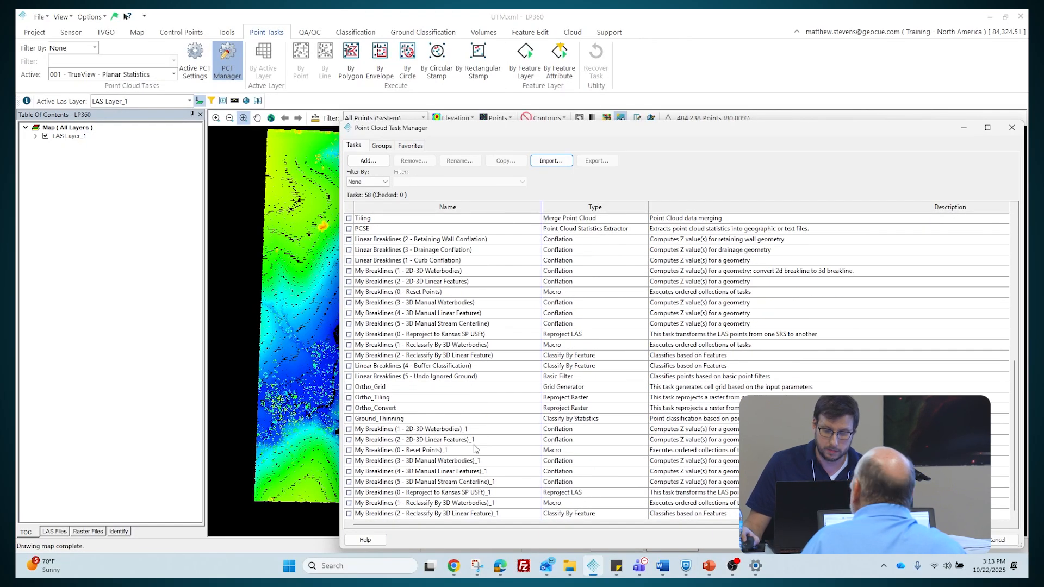
pyautogui.scroll(7, 505, 446)
pyautogui.scroll(3, 505, 445)
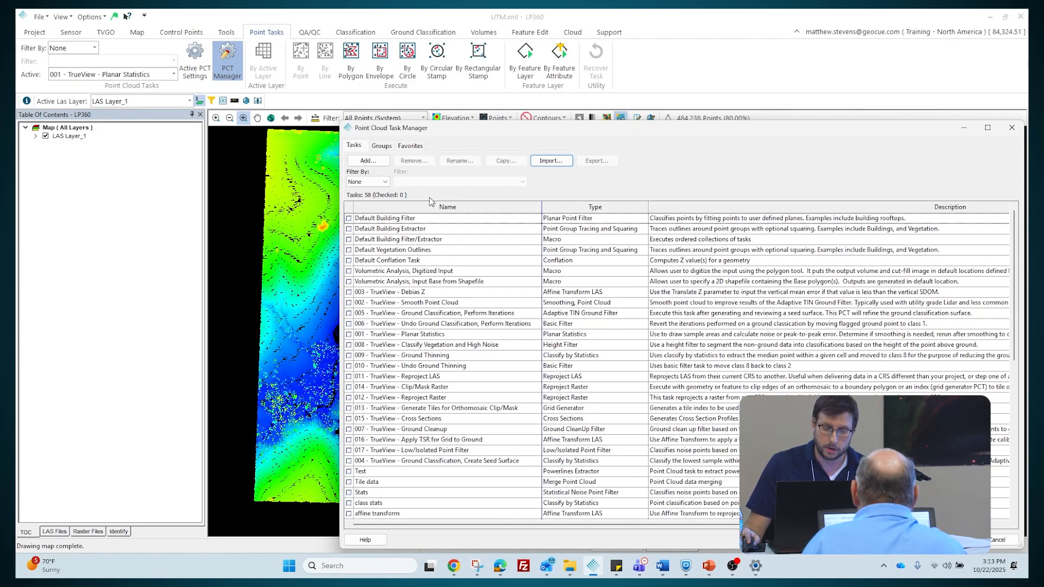
pyautogui.click(389, 147)
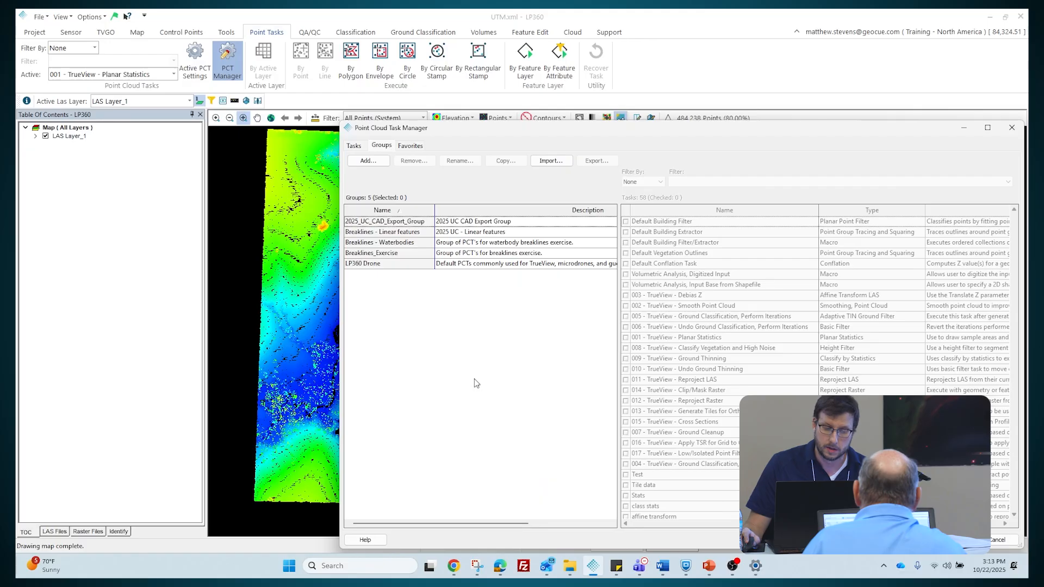
pyautogui.click(390, 245)
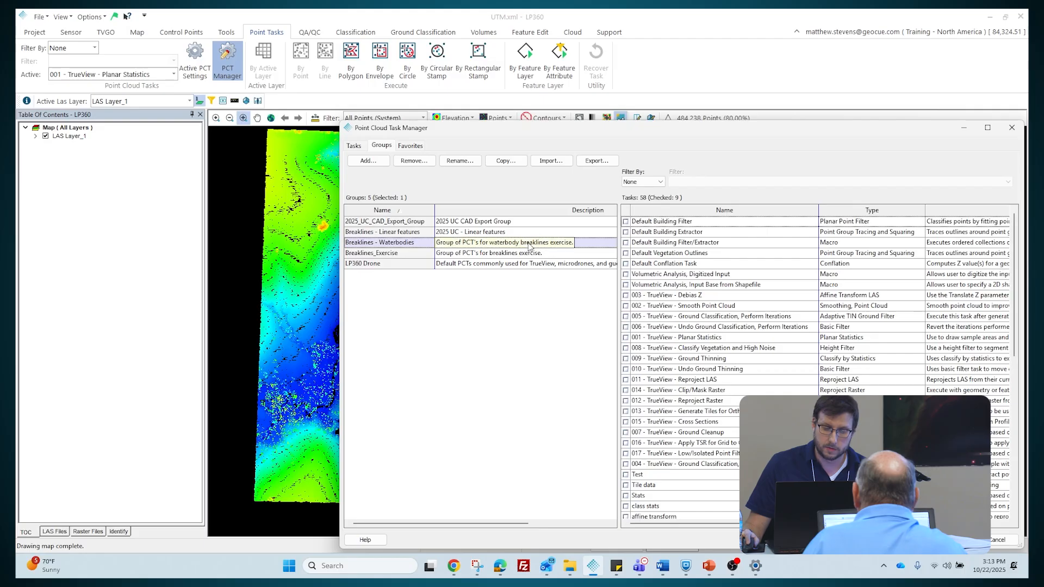
pyautogui.click(422, 147)
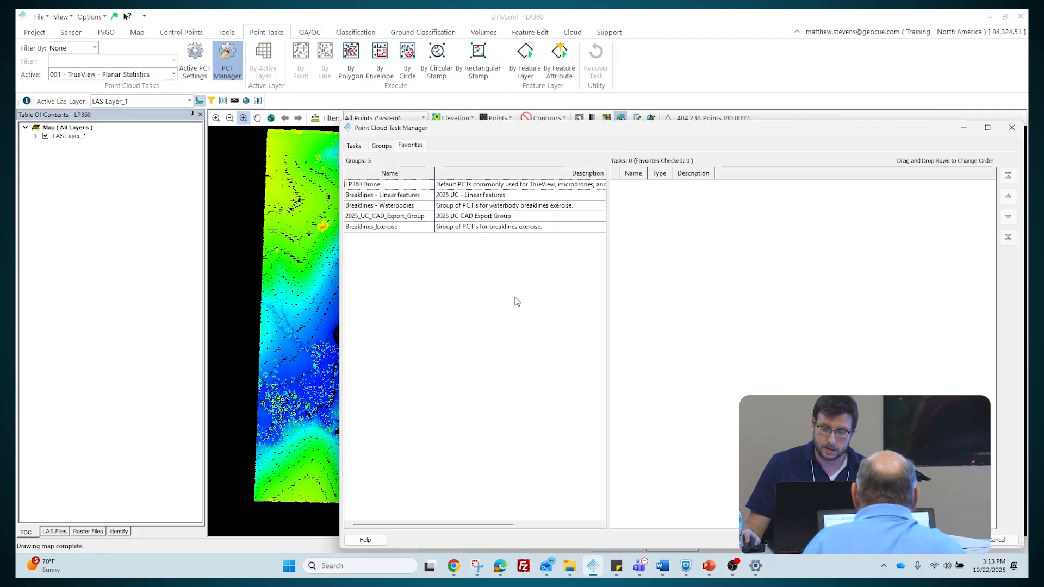
pyautogui.click(400, 210)
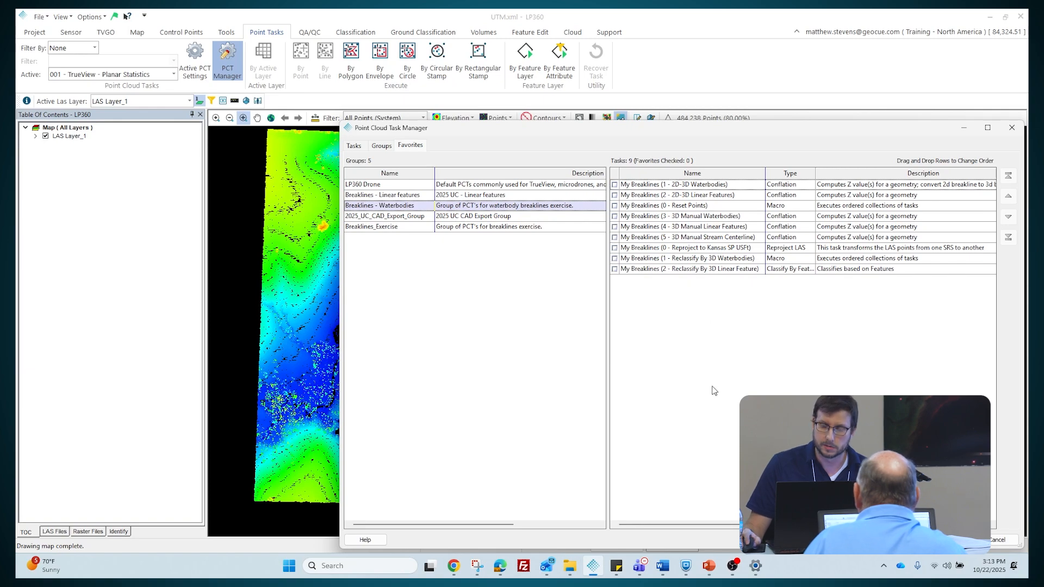
pyautogui.click(1005, 130)
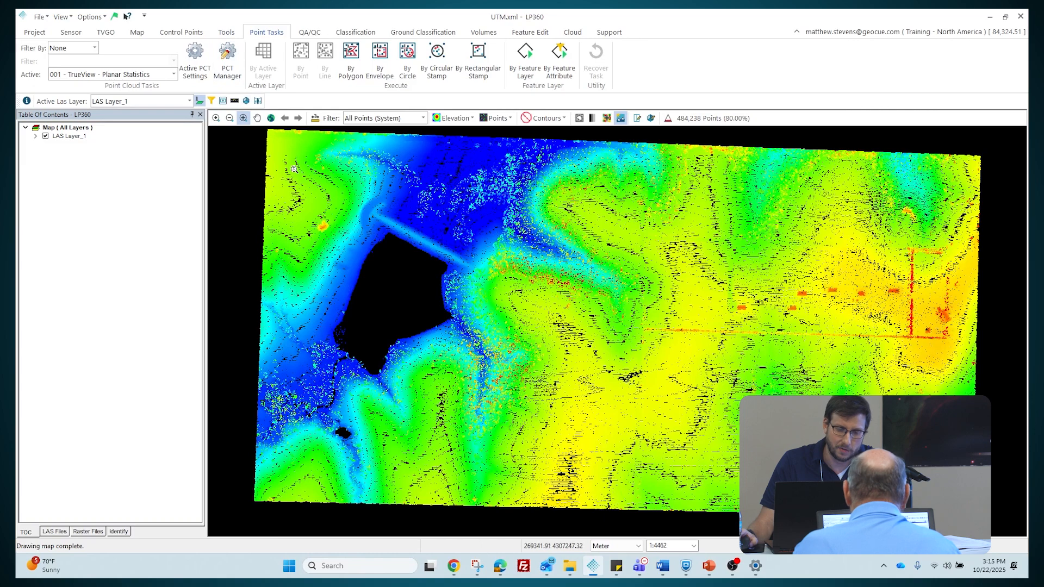
# Filter the point cloud tasks by the group Breaklines - Waterbodies and make My Breaklines (0 - Reproject to Kansas SP USFt) active
pyautogui.click(95, 49)
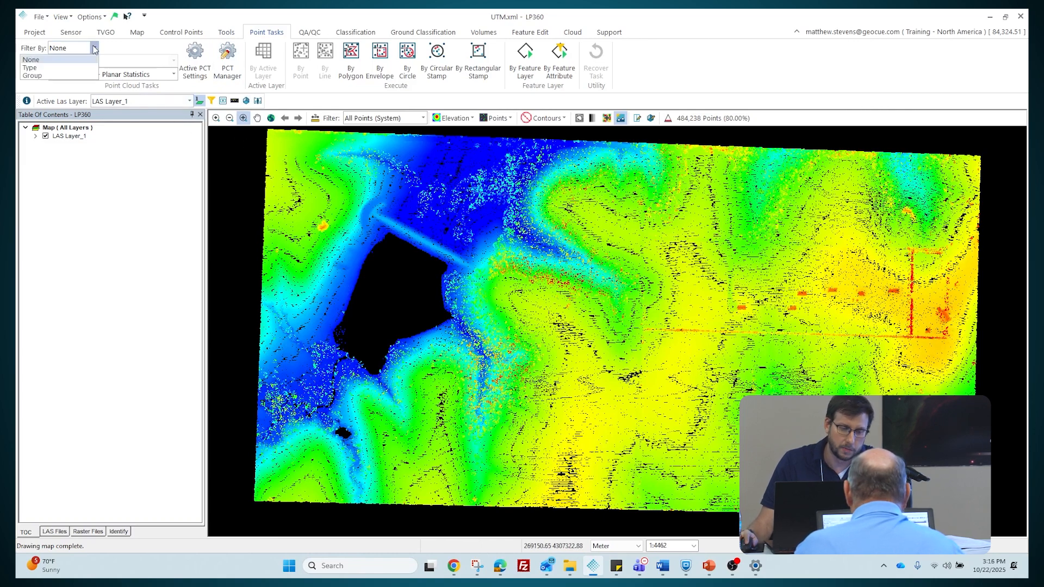
pyautogui.click(86, 76)
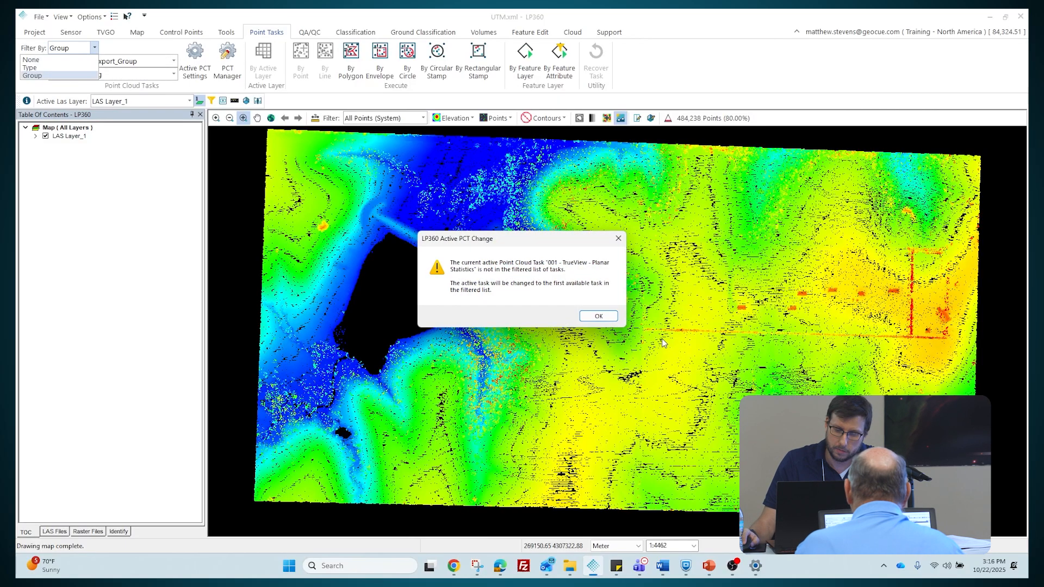
pyautogui.click(598, 316)
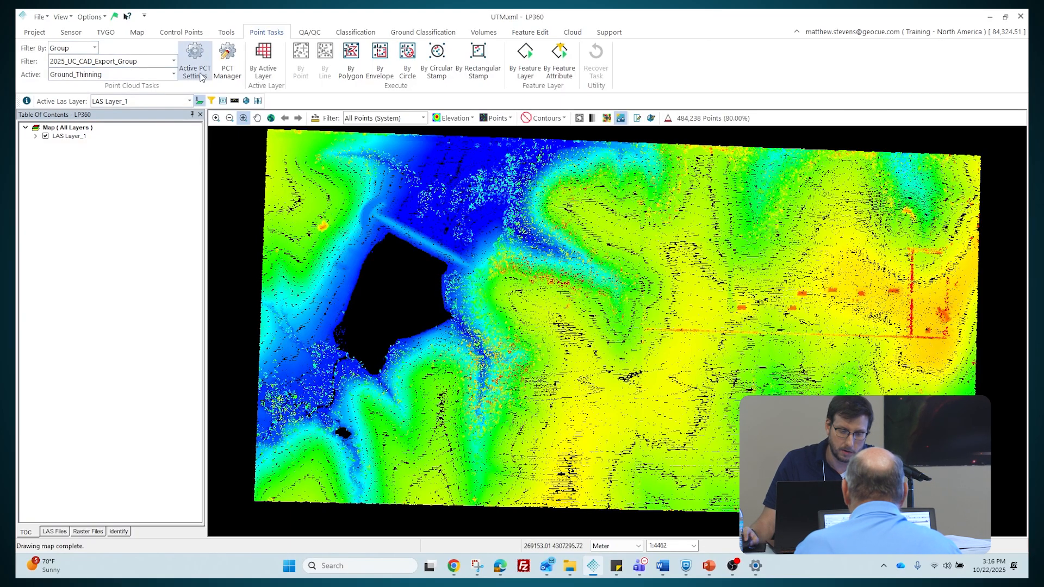
pyautogui.click(116, 62)
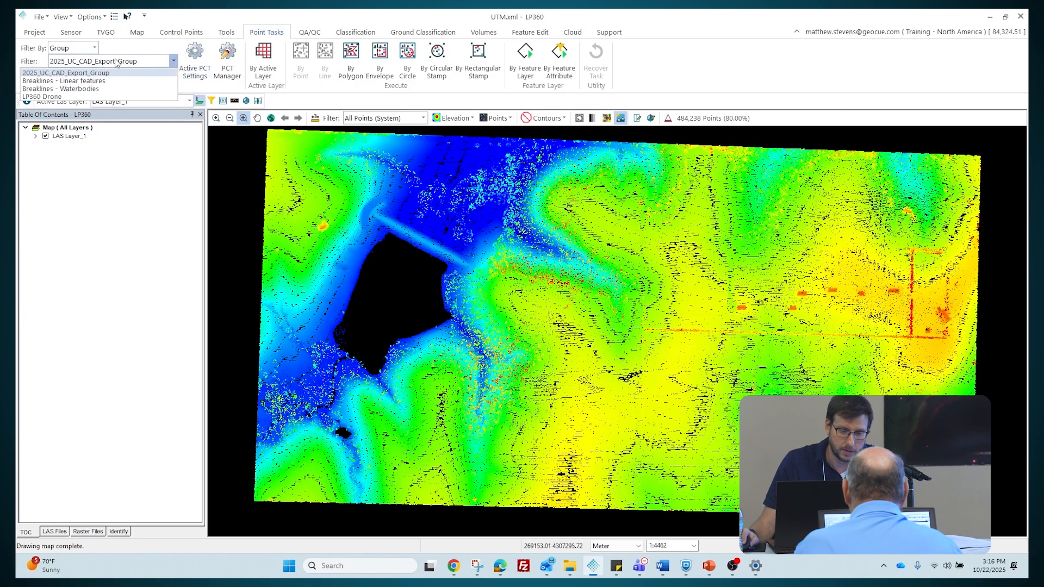
pyautogui.click(122, 89)
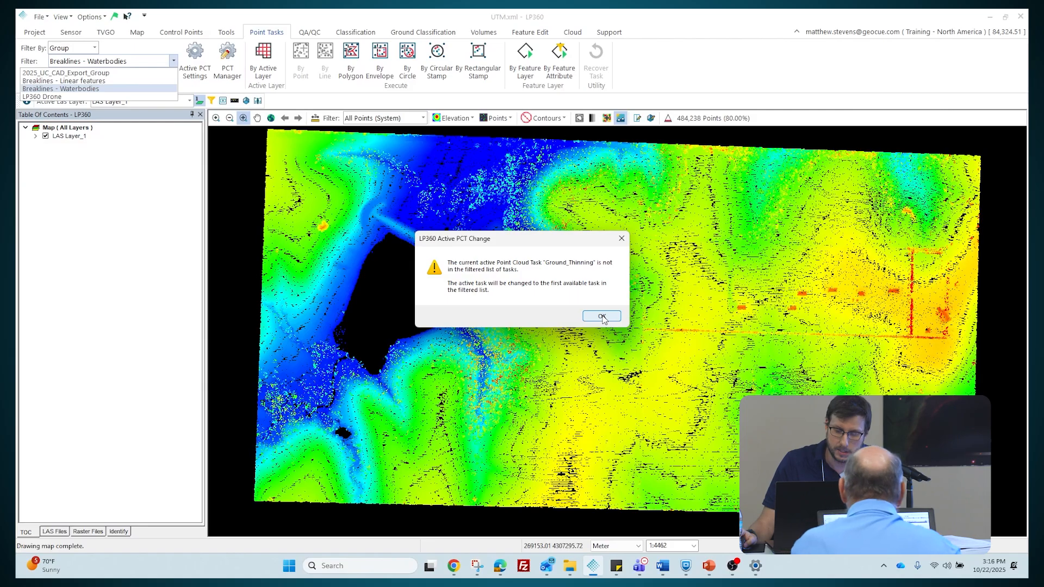
pyautogui.click(601, 317)
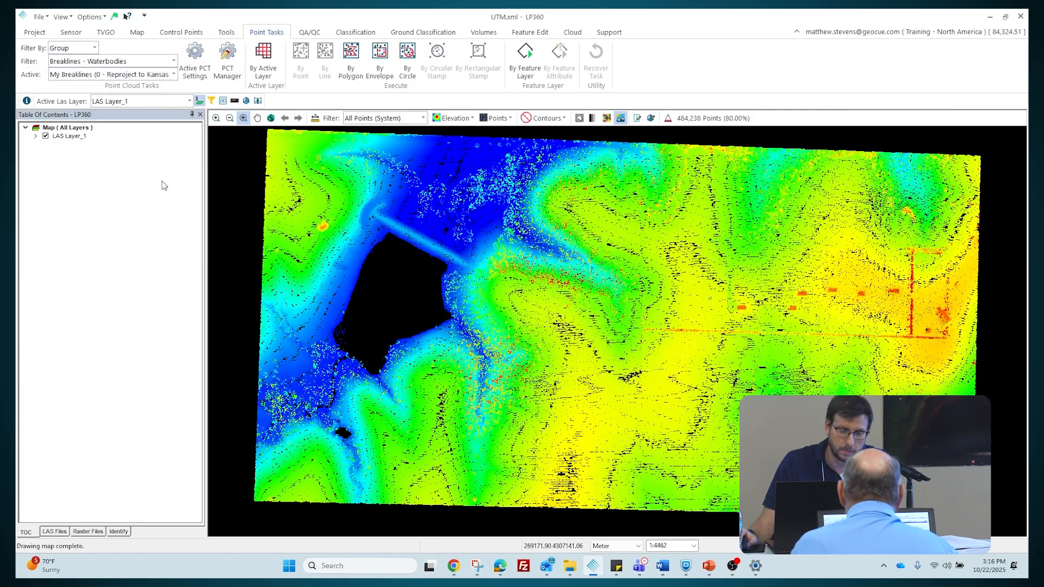
pyautogui.click(155, 75)
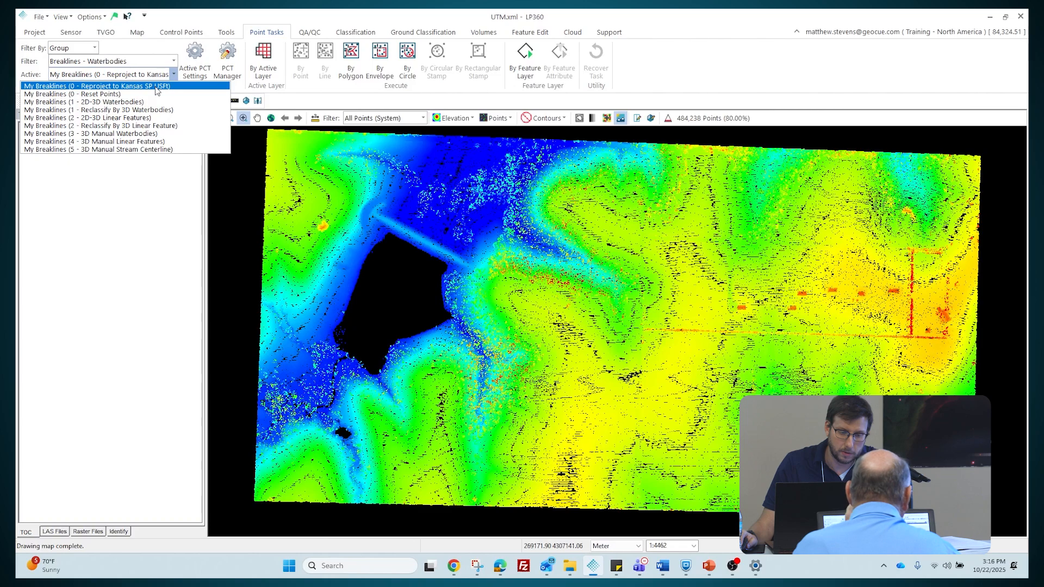
pyautogui.click(157, 86)
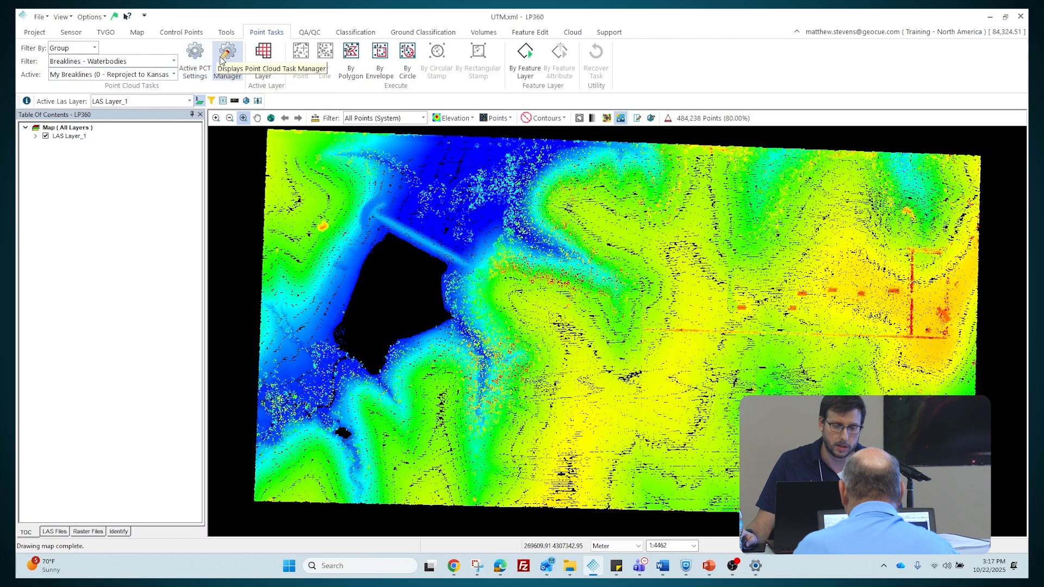
# Review the active reprojection task's properties and its Transform Output Folder path in the I/O Manager, and close without changes
pyautogui.click(200, 58)
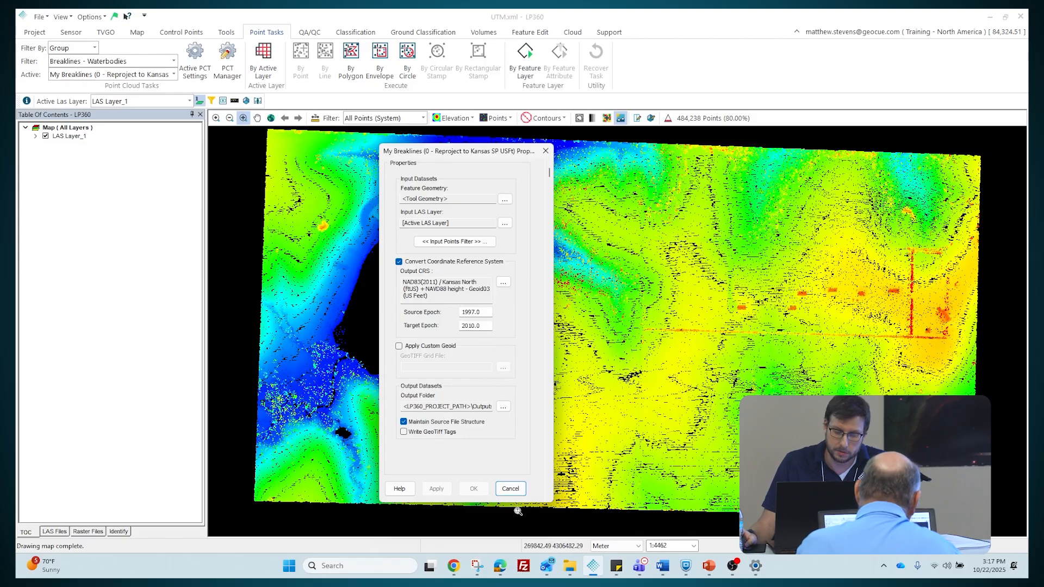
pyautogui.click(546, 152)
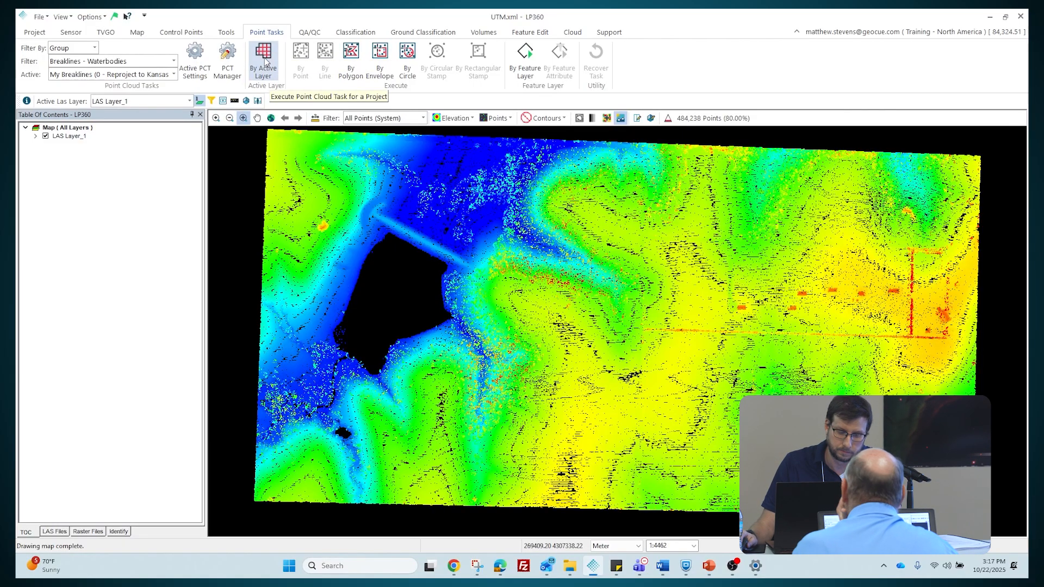
pyautogui.click(193, 59)
pyautogui.click(506, 411)
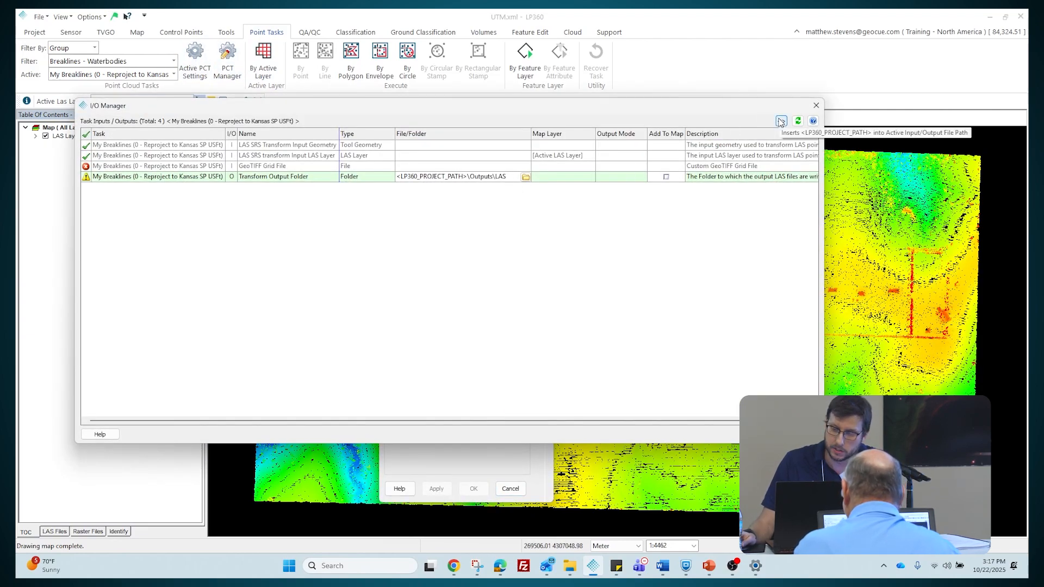
pyautogui.click(817, 105)
pyautogui.click(546, 151)
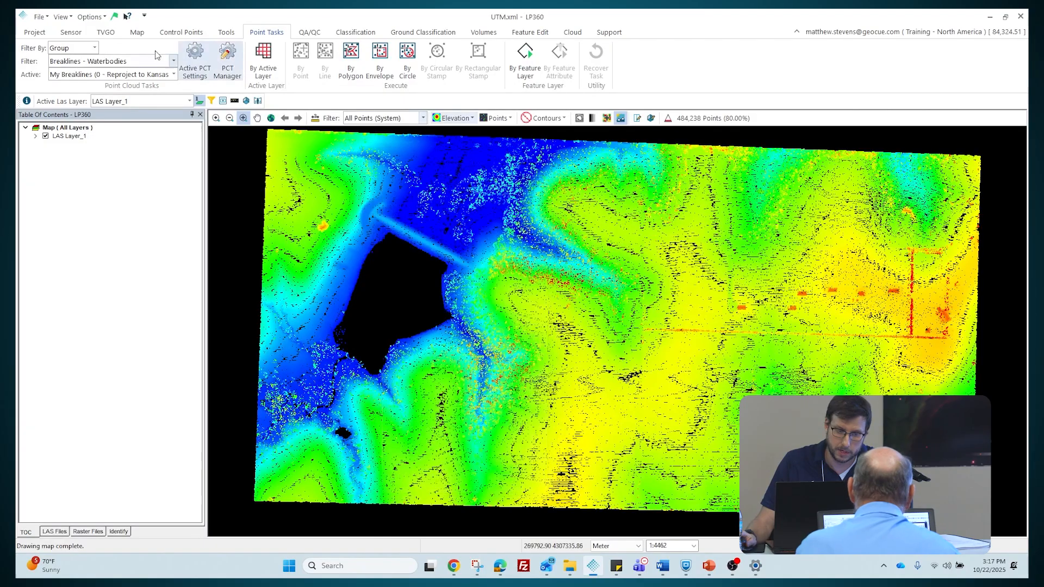
pyautogui.click(194, 57)
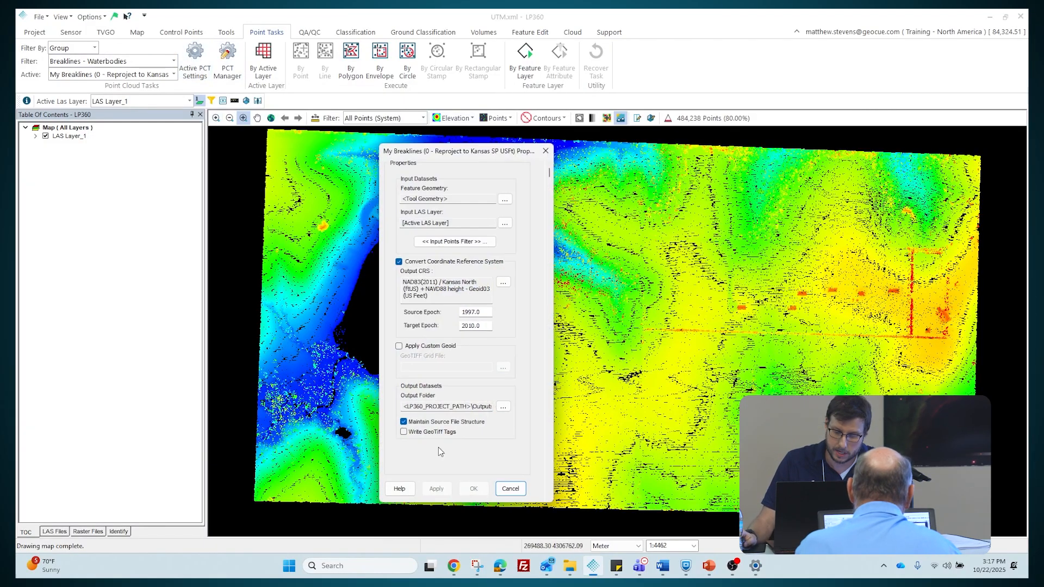
pyautogui.click(503, 407)
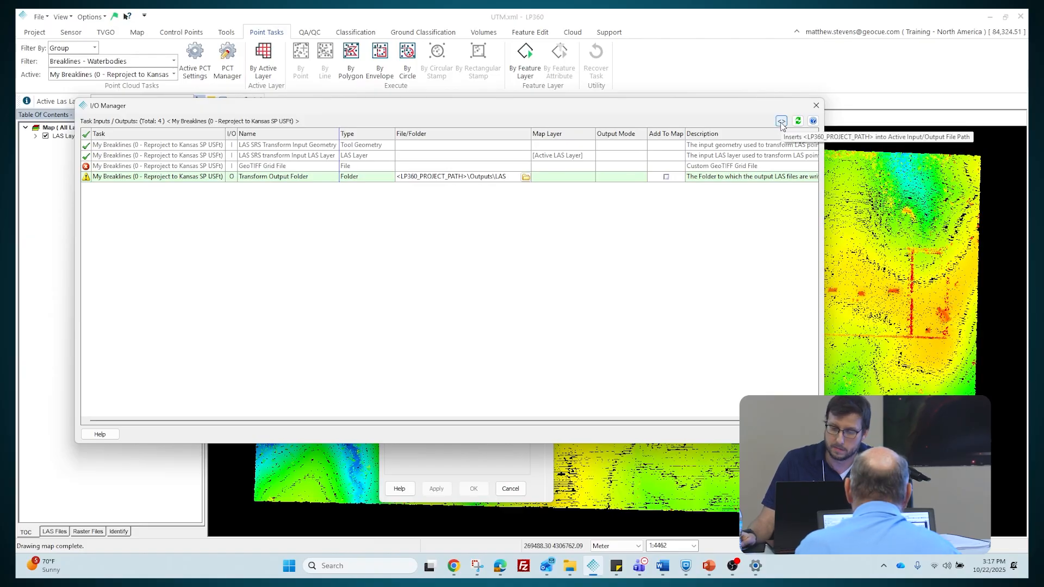
pyautogui.click(510, 175)
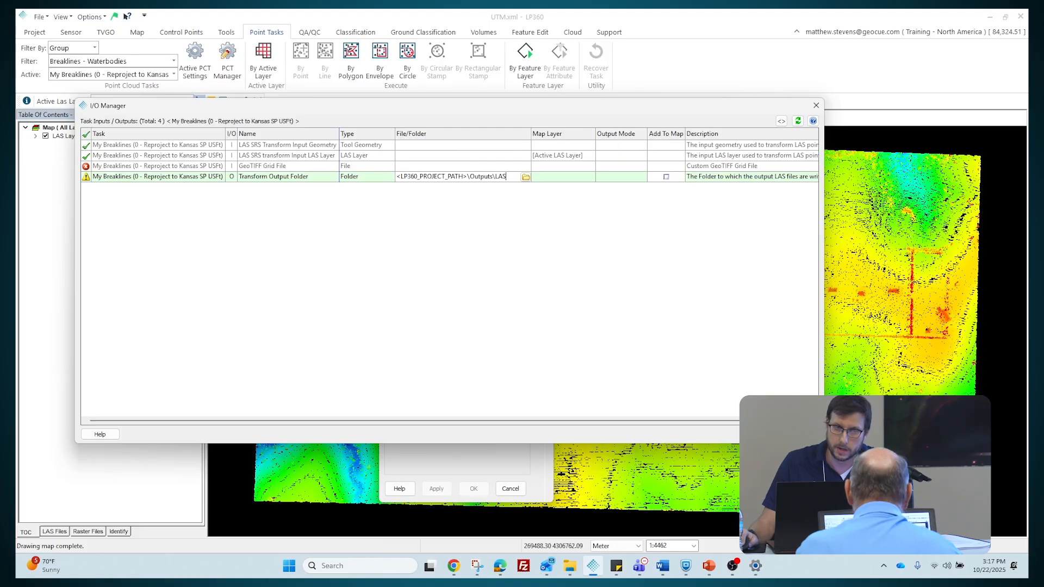
pyautogui.press('Escape')
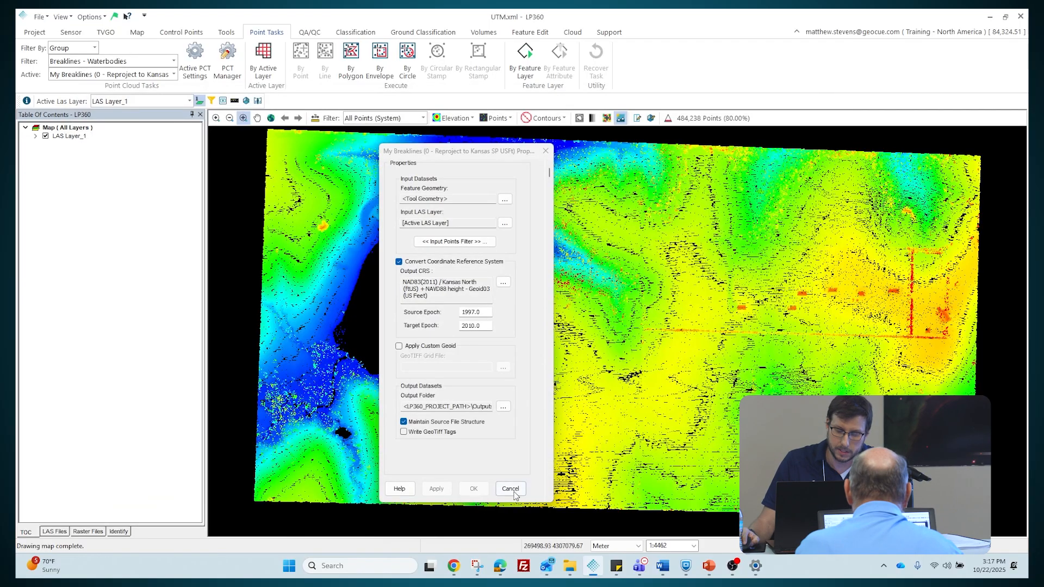
pyautogui.click(510, 488)
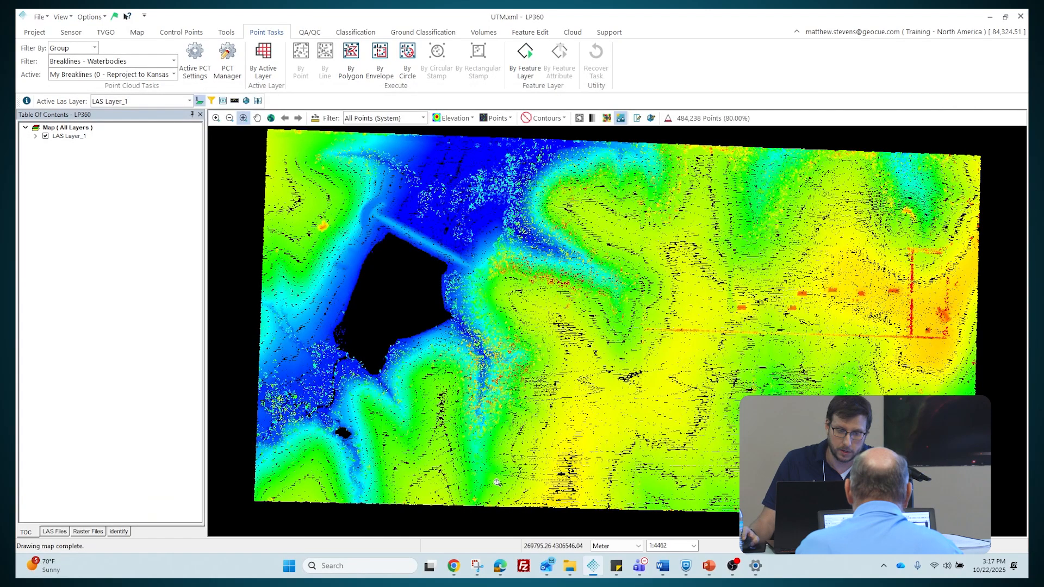
# Execute the active reprojection task on the entire LAS Layer_1 and review its source and target epoch settings
pyautogui.click(264, 61)
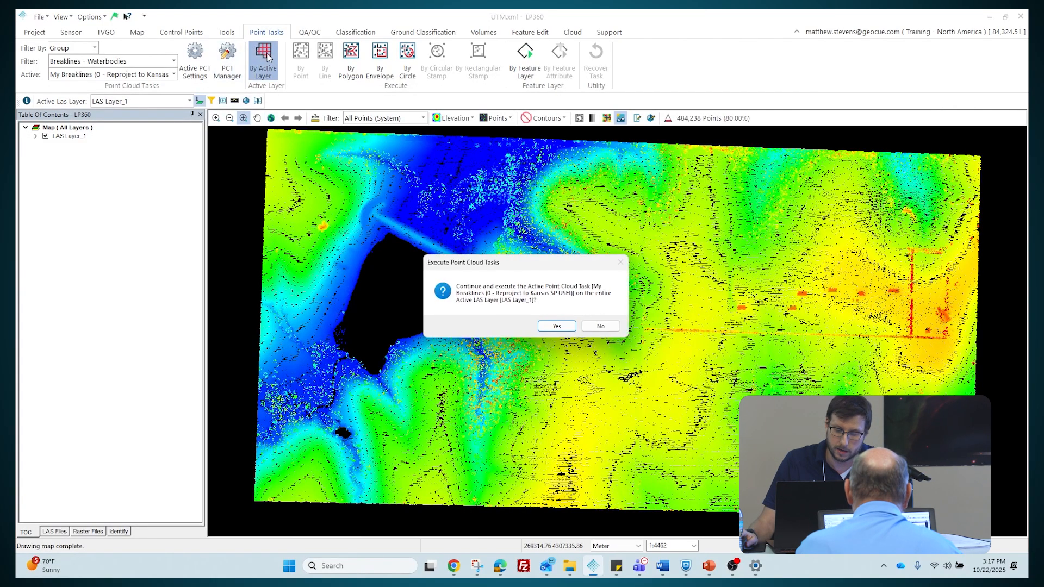
pyautogui.click(556, 326)
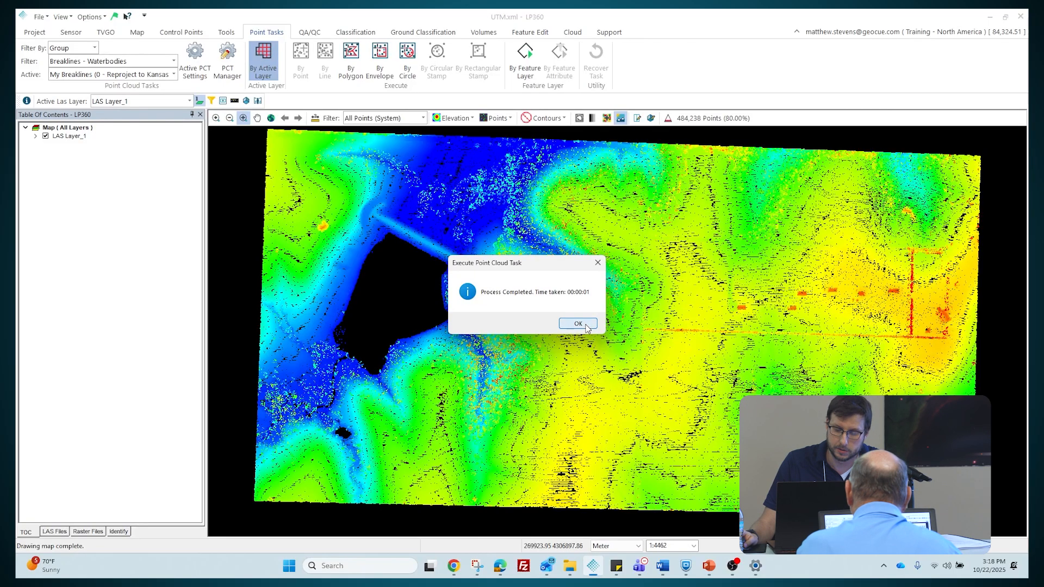
pyautogui.click(578, 324)
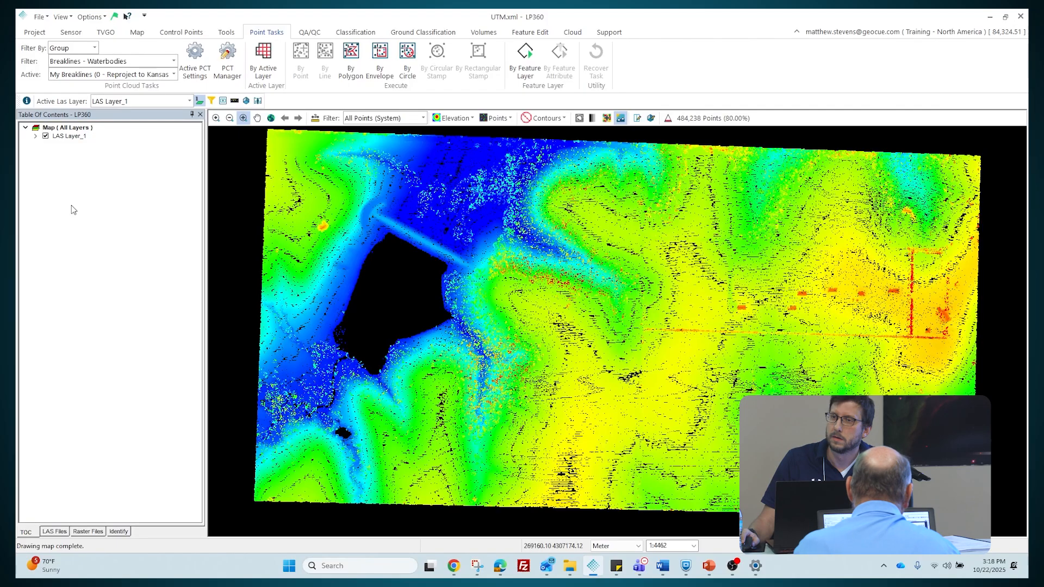
pyautogui.click(195, 57)
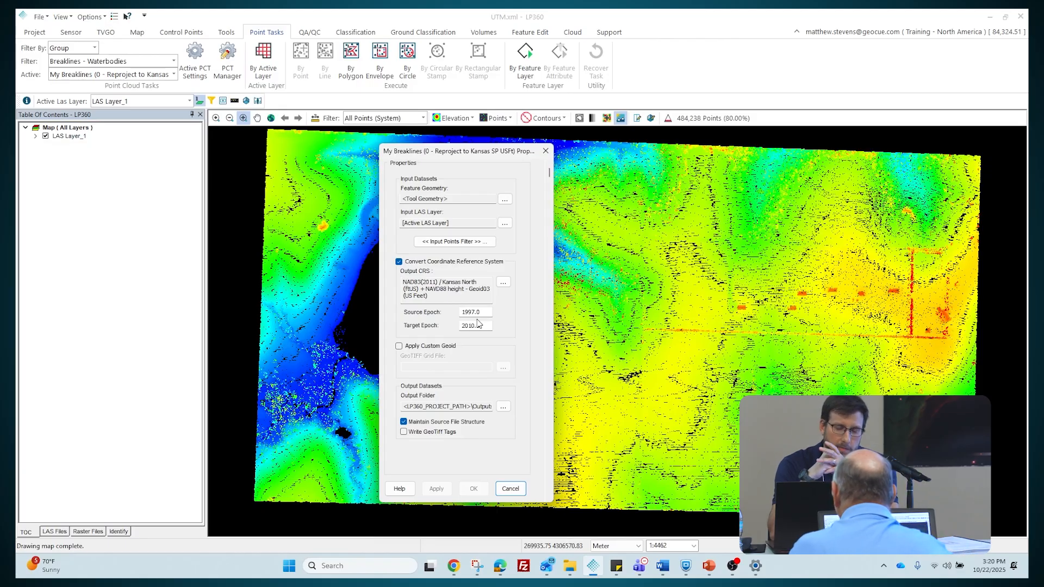
pyautogui.click(546, 151)
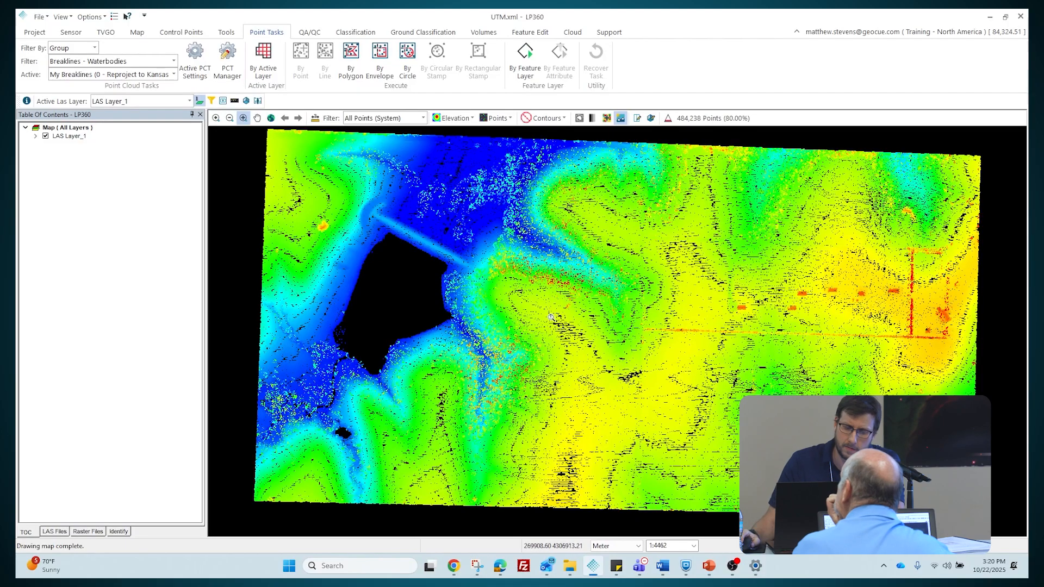
# Close the UTM project and save it
pyautogui.moveTo(576, 570)
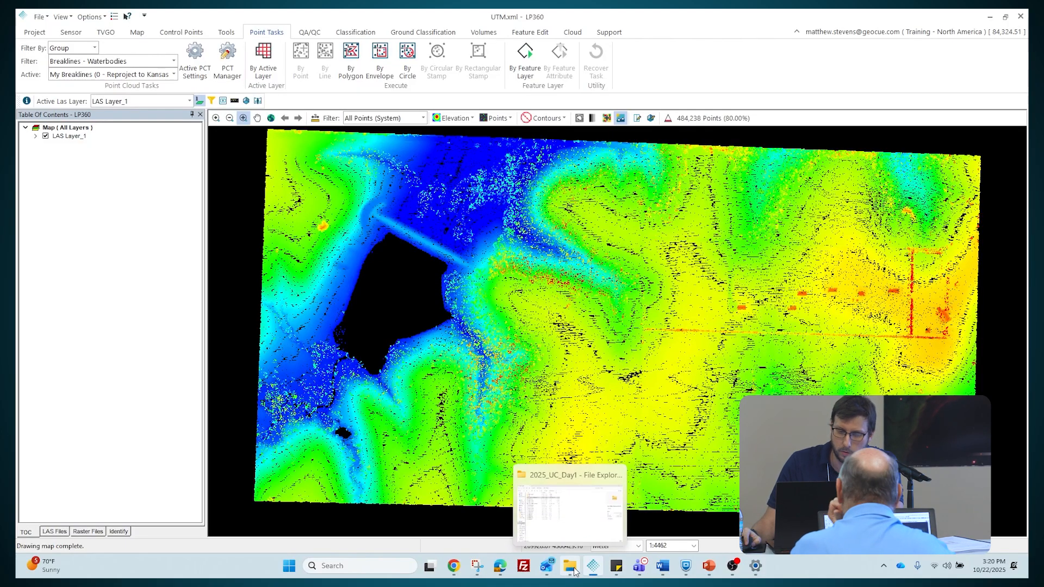
pyautogui.click(39, 33)
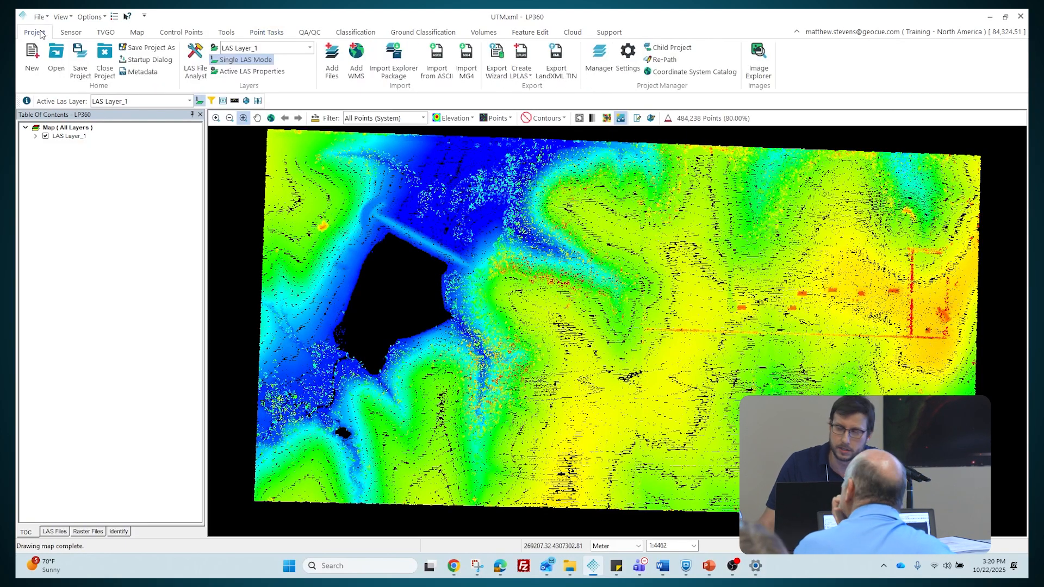
pyautogui.click(114, 65)
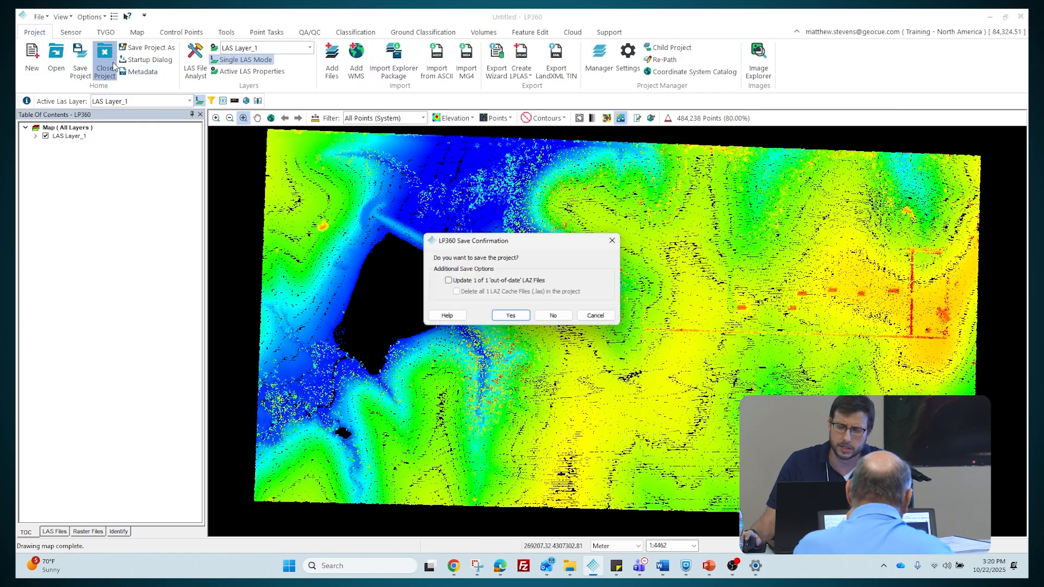
pyautogui.click(522, 318)
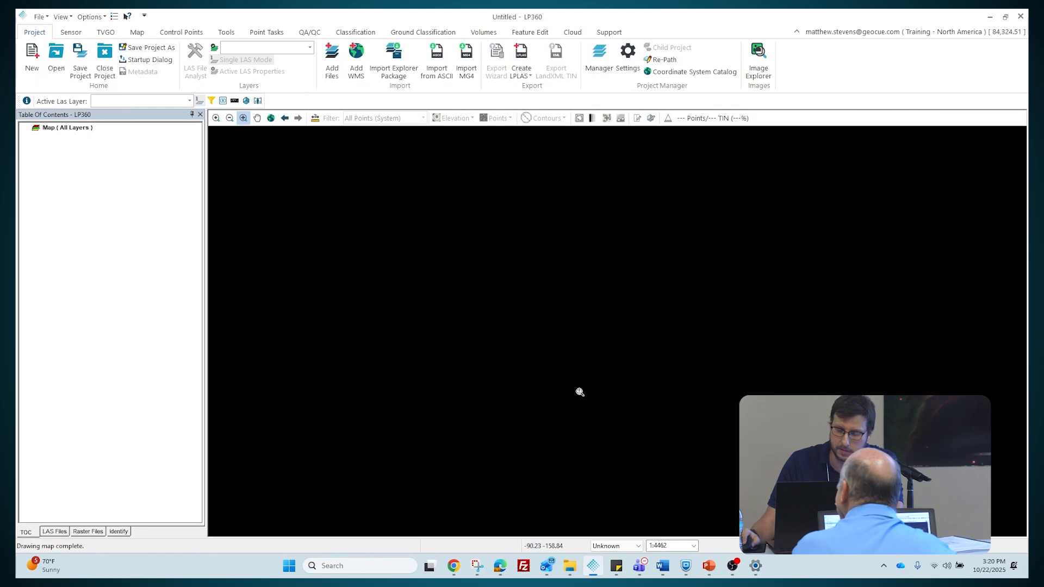
# Switch to File Explorer and examine the reprojection output in UTM\Outputs\LAS and the supplied Breaklines_sp.laz in 2025_UC_Day1
pyautogui.click(569, 566)
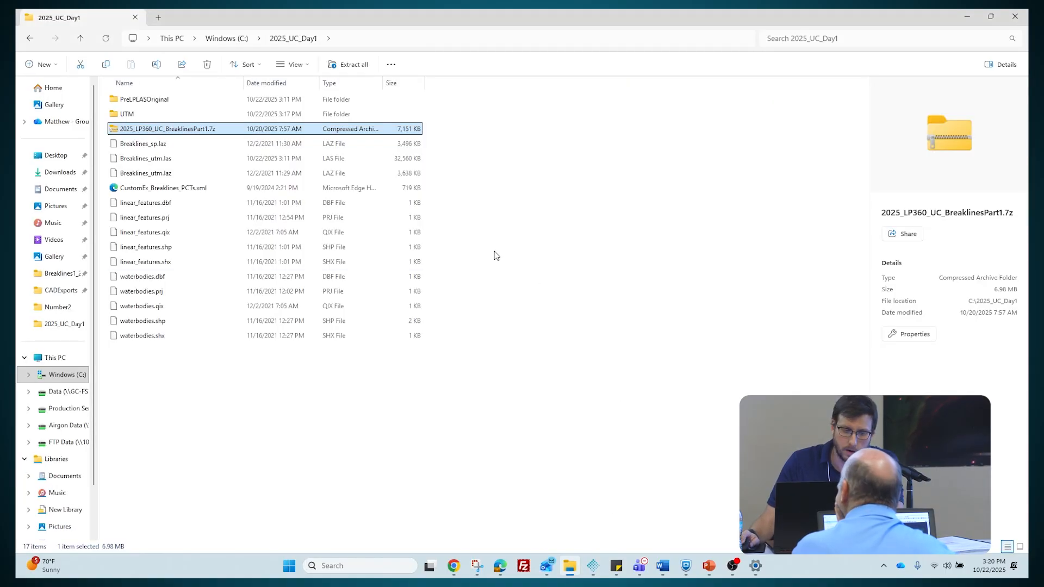
pyautogui.doubleClick(198, 116)
pyautogui.doubleClick(197, 99)
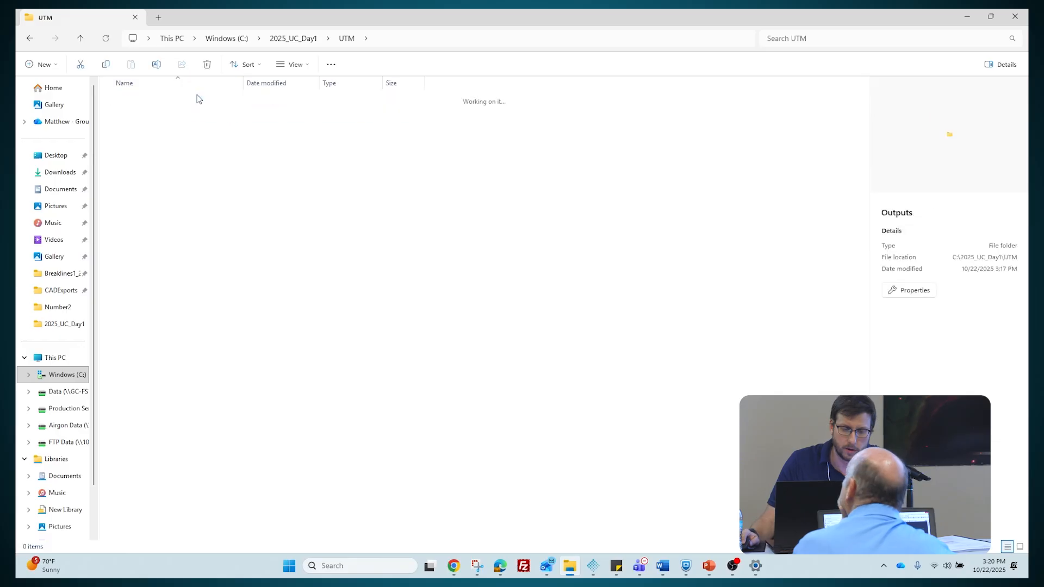
pyautogui.doubleClick(198, 99)
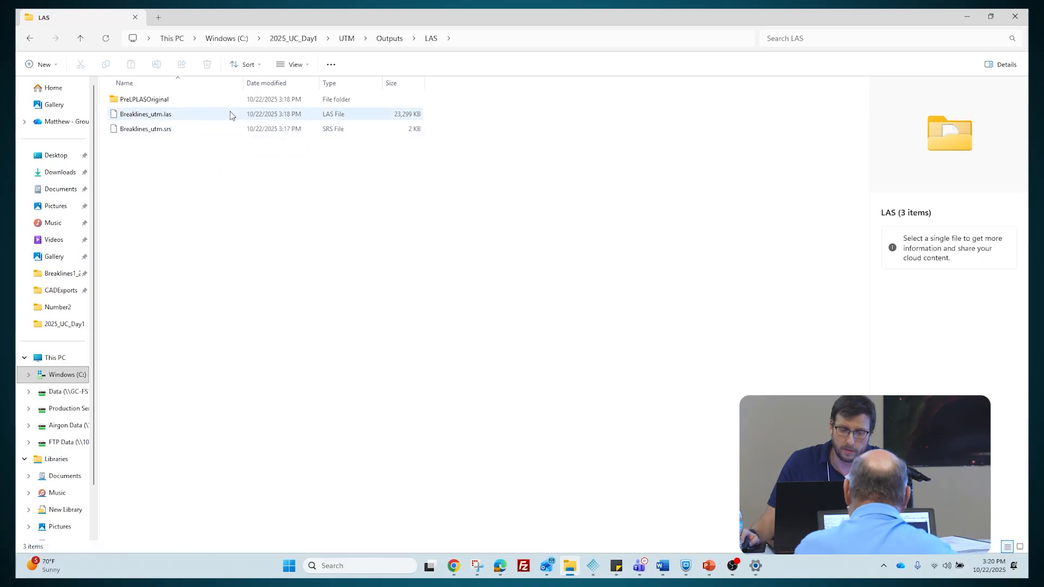
pyautogui.click(82, 41)
pyautogui.click(82, 40)
pyautogui.click(81, 41)
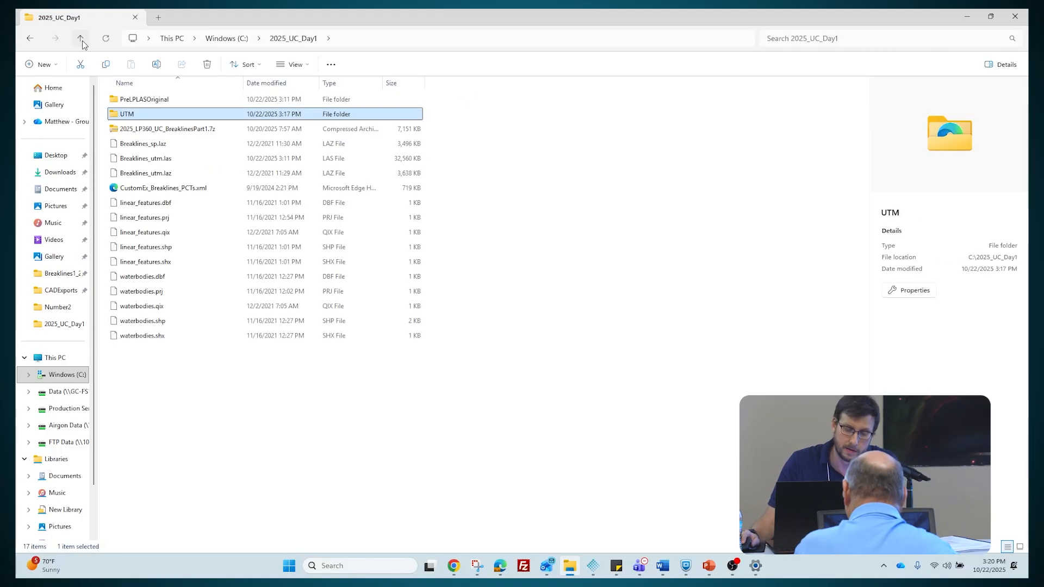
pyautogui.click(217, 145)
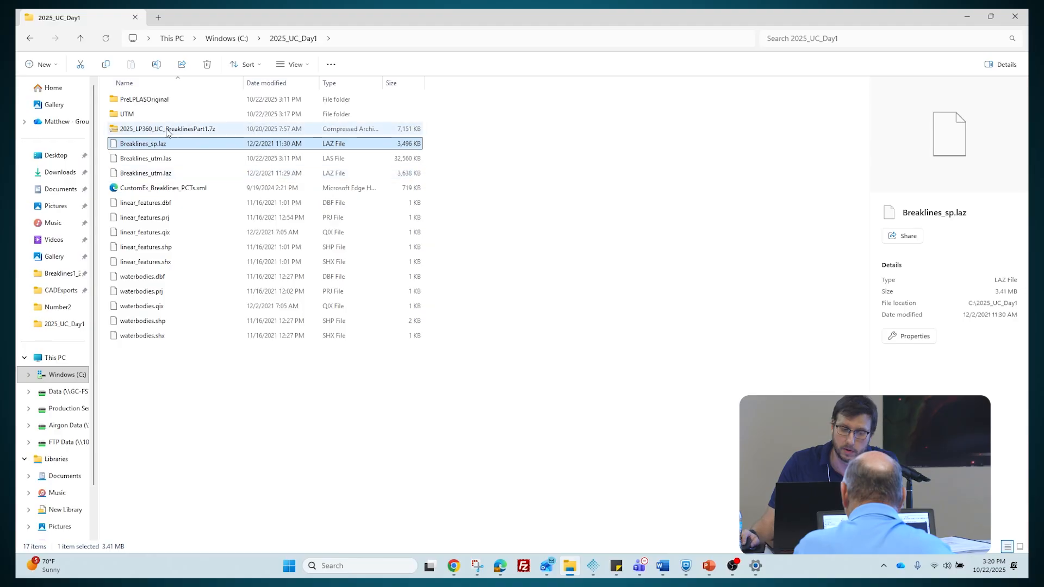
# Rename the reprojected Breaklines_utm.las in UTM\Outputs\LAS as Breaklines_spc.las
pyautogui.doubleClick(196, 115)
pyautogui.doubleClick(192, 102)
pyautogui.doubleClick(193, 103)
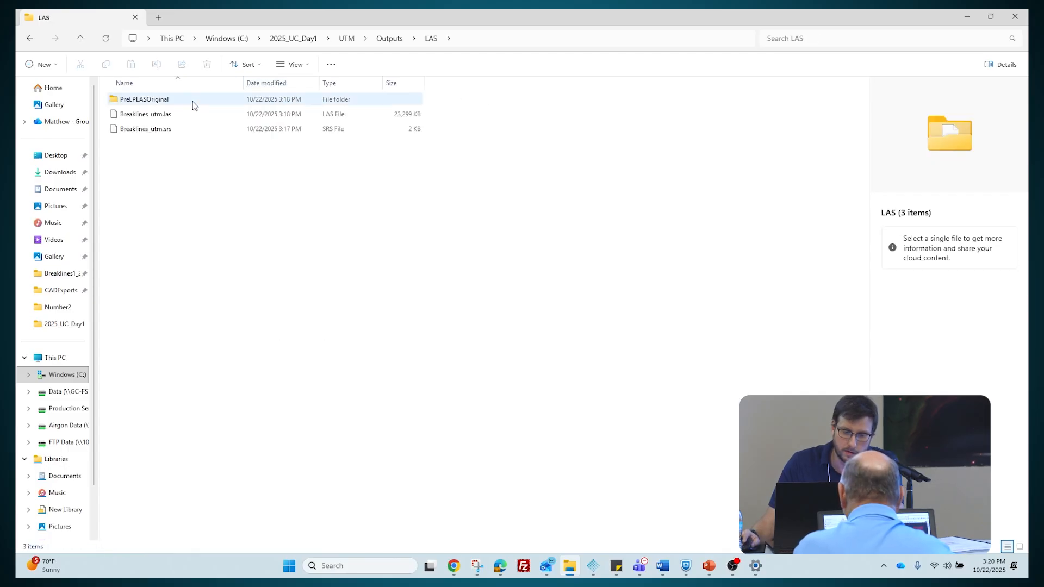
pyautogui.moveTo(181, 161); pyautogui.dragTo(171, 112)
pyautogui.click(165, 116)
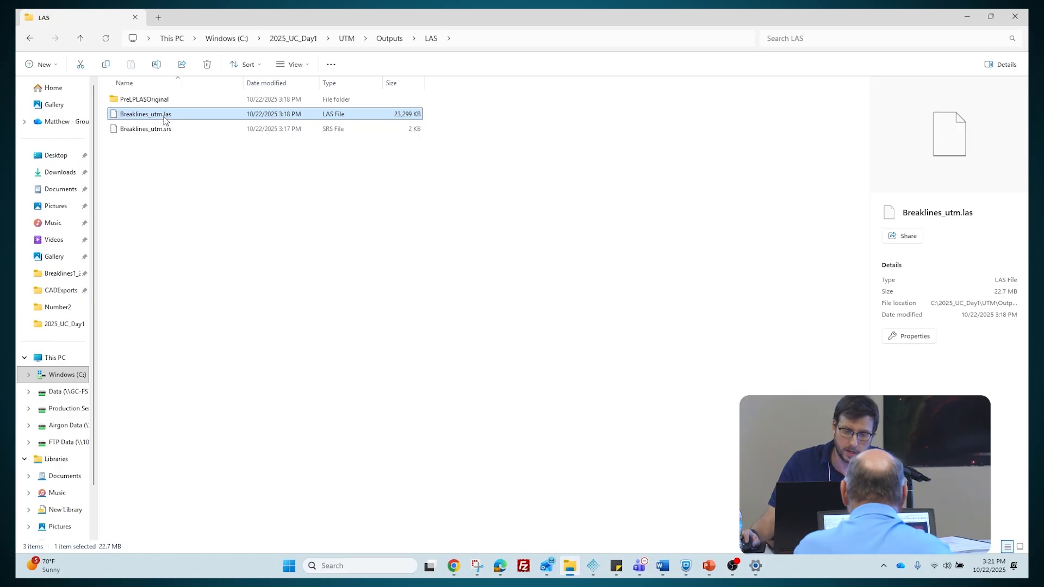
pyautogui.click(164, 116)
pyautogui.press('Right')
pyautogui.press('BackSpace')
pyautogui.press('BackSpace')
pyautogui.press('BackSpace')
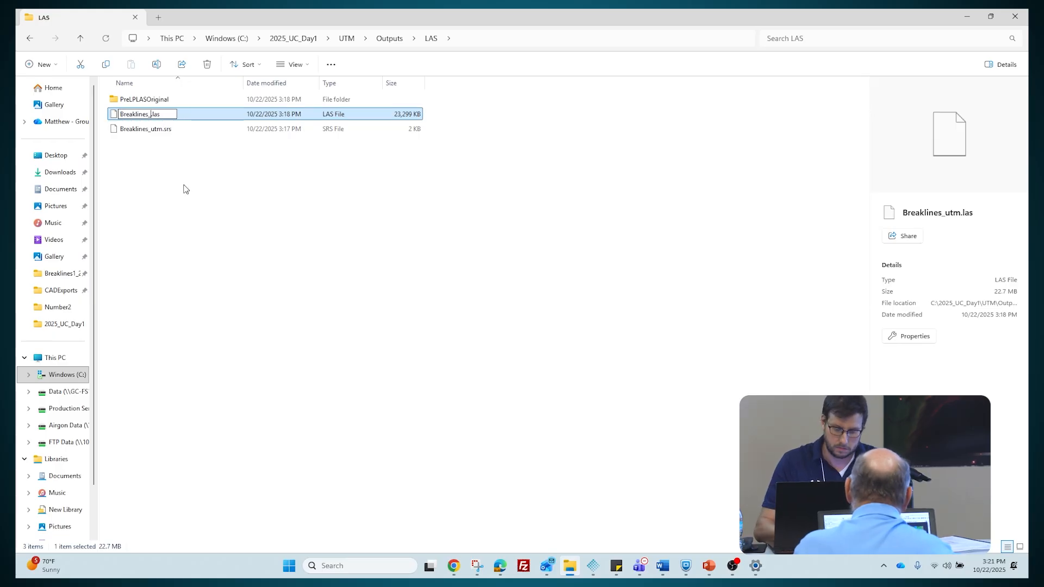
pyautogui.write('spxc')
pyautogui.press('Return')
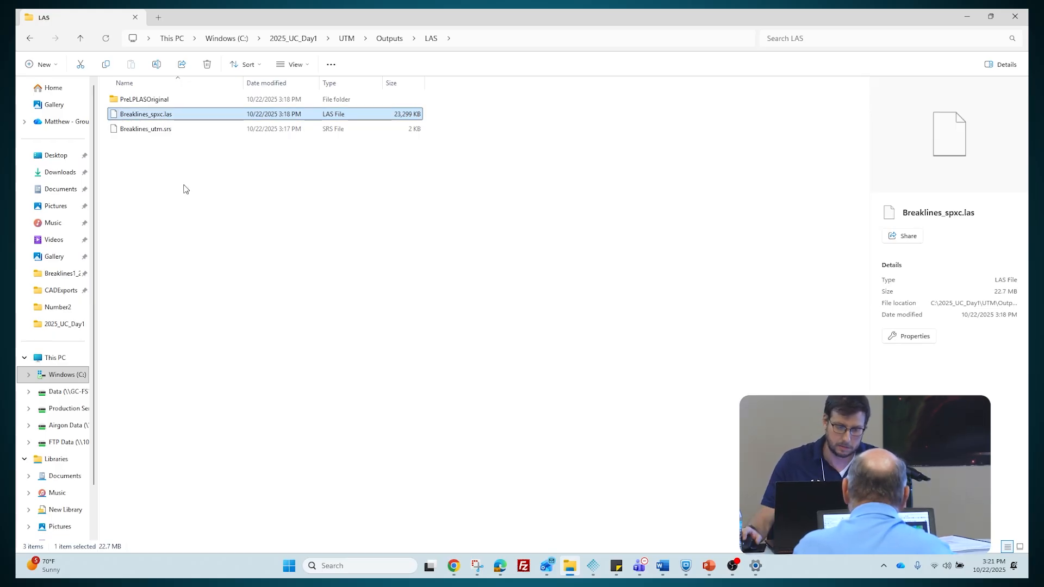
pyautogui.click(160, 115)
pyautogui.press('Right')
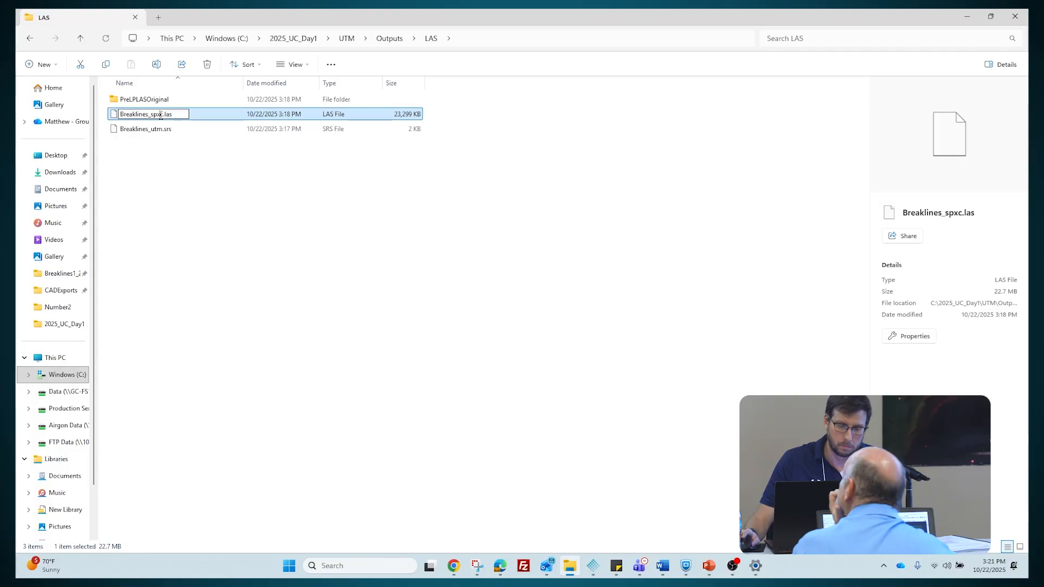
pyautogui.press('BackSpace')
pyautogui.press('Return')
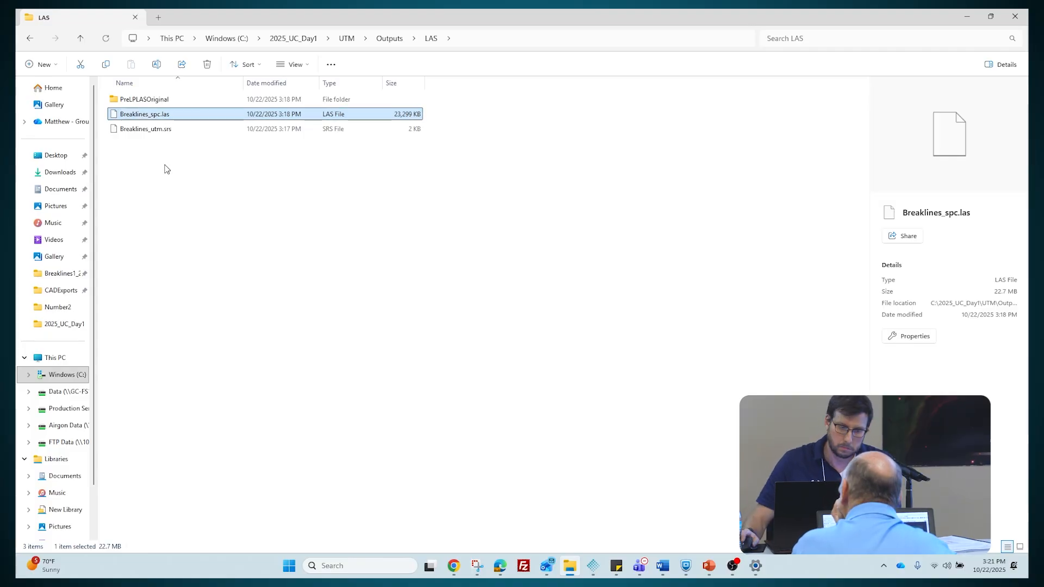
# Rename the accompanying Breaklines_utm.srs file as Breaklines_spc.srs
pyautogui.click(156, 130)
pyautogui.click(159, 131)
pyautogui.press('Right')
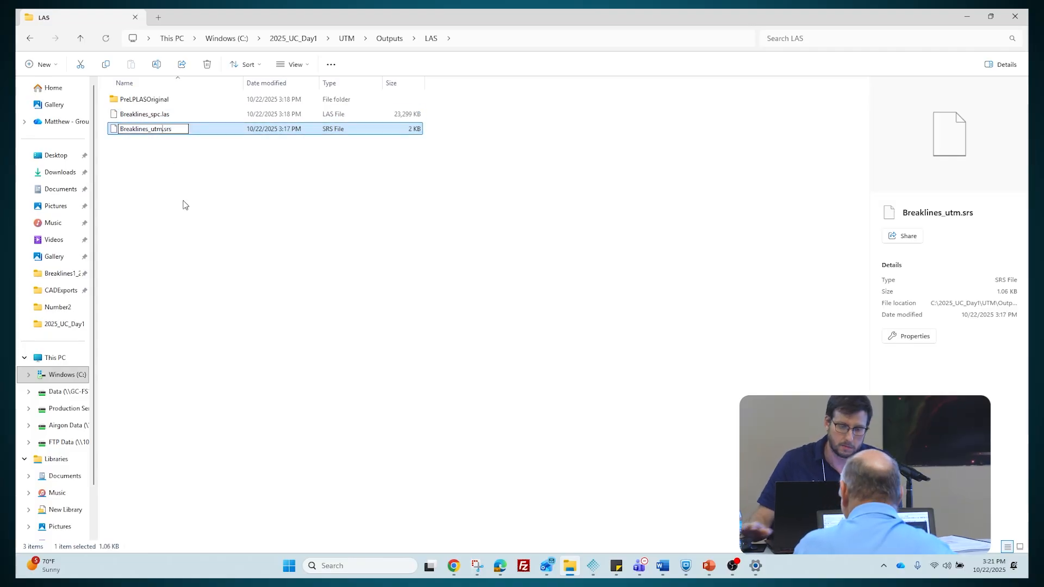
pyautogui.press('BackSpace')
pyautogui.press('BackSpace')
pyautogui.press('BackSpace')
pyautogui.write('spc')
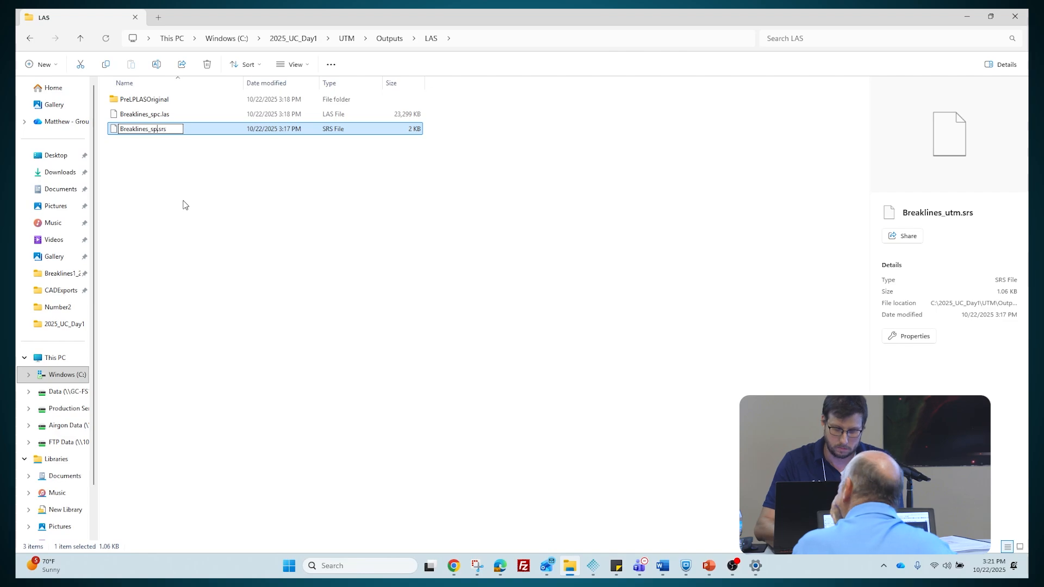
pyautogui.press('Return')
# Copy Breaklines_spc.las and Breaklines_spc.srs from the LAS output folder to the clipboard
pyautogui.moveTo(186, 205); pyautogui.dragTo(164, 116)
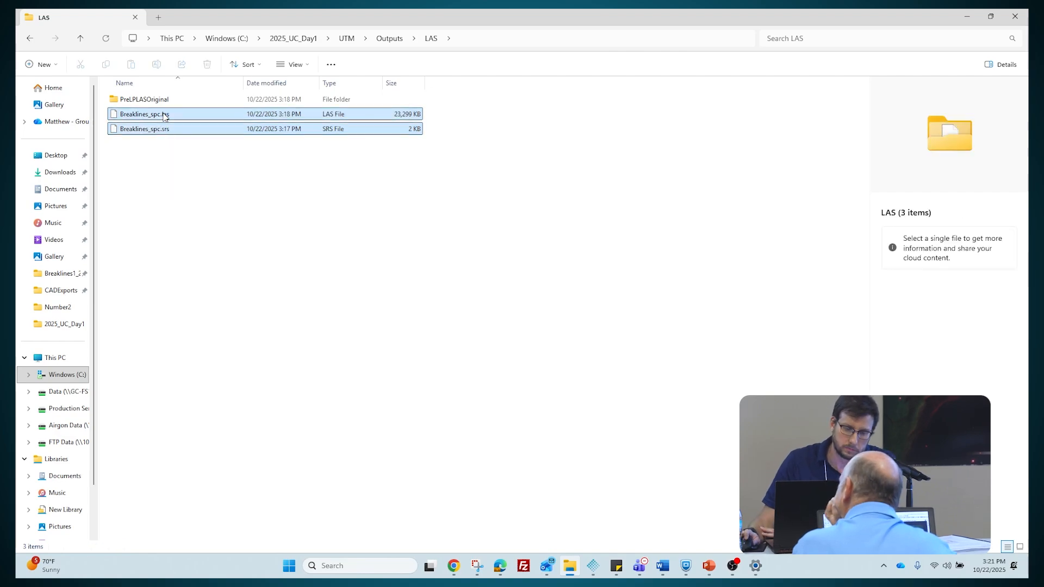
pyautogui.rightClick(164, 115)
pyautogui.click(215, 129)
# Create a new folder named SP in the 2025_UC_Day1 folder
pyautogui.click(79, 39)
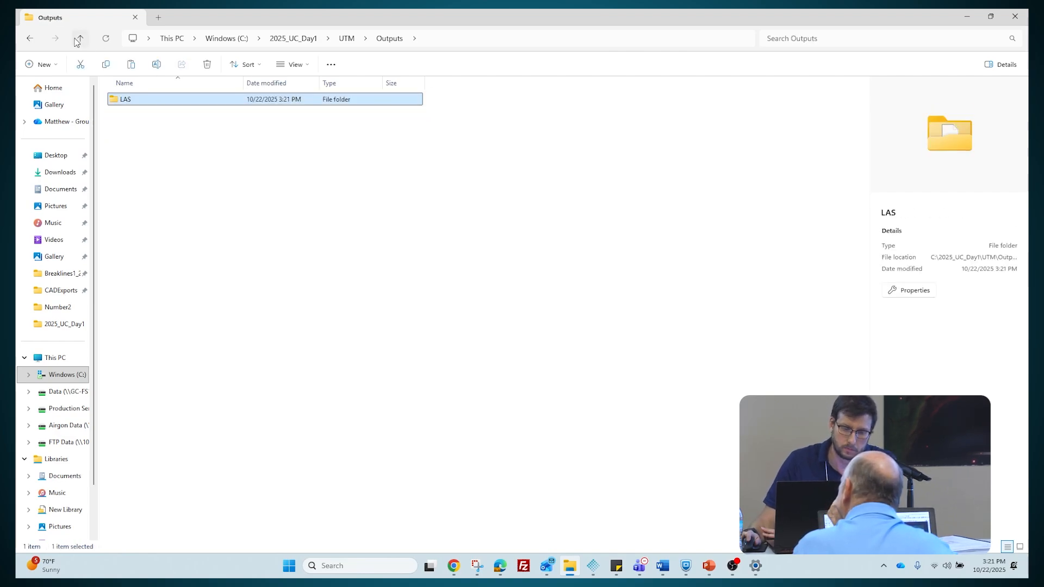
pyautogui.click(78, 39)
pyautogui.click(79, 39)
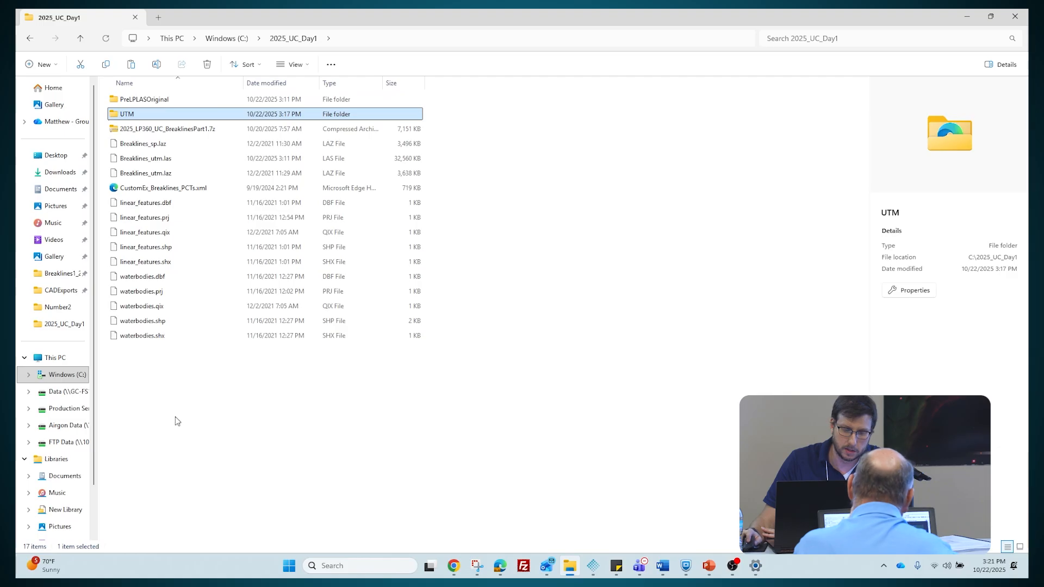
pyautogui.rightClick(321, 412)
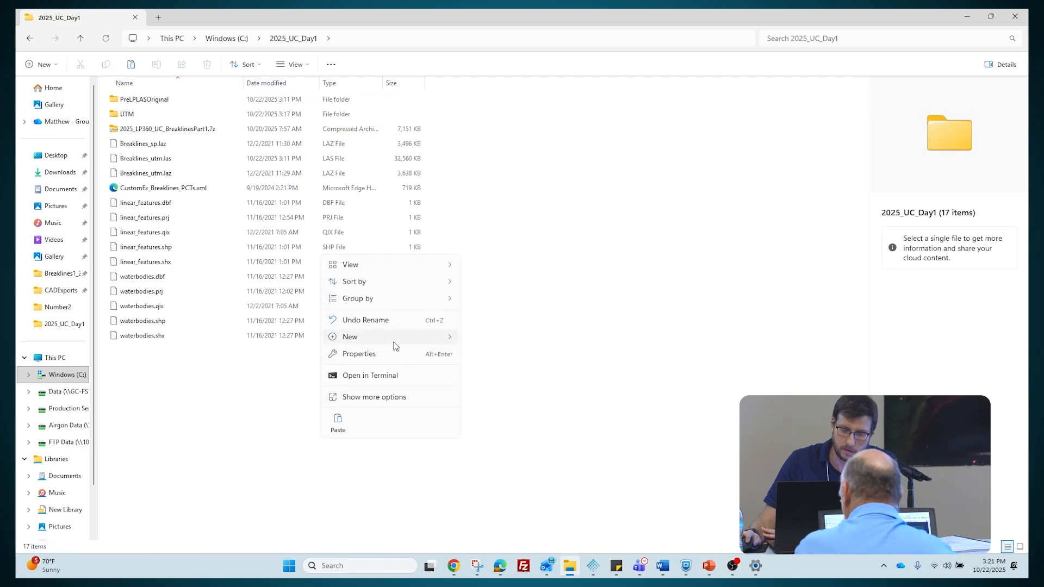
pyautogui.moveTo(396, 340)
pyautogui.click(488, 338)
pyautogui.write('SP')
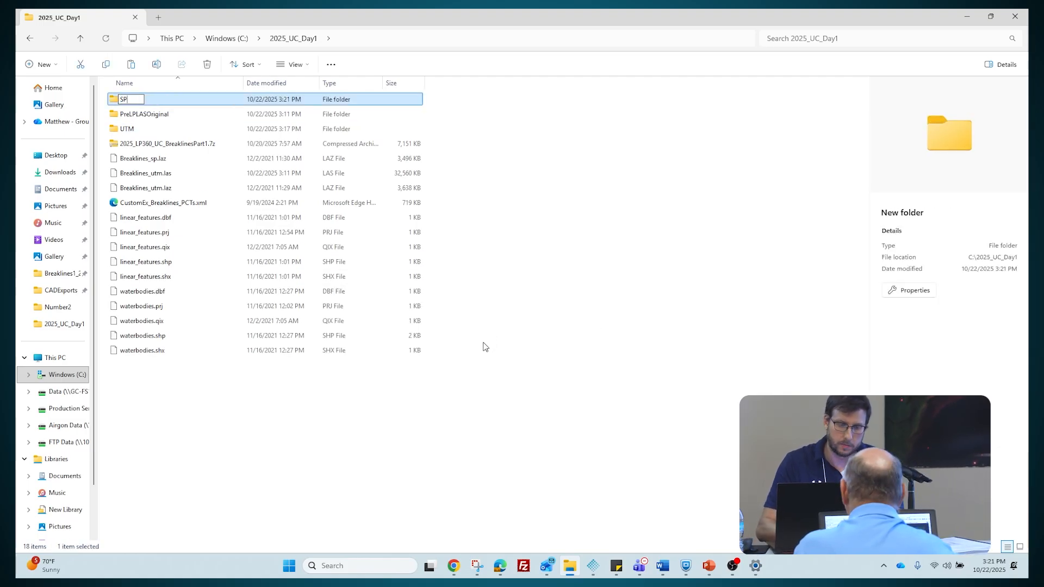
pyautogui.press('Return')
# Paste the two Breaklines_spc files into the SP folder and switch back to LP360
pyautogui.doubleClick(197, 117)
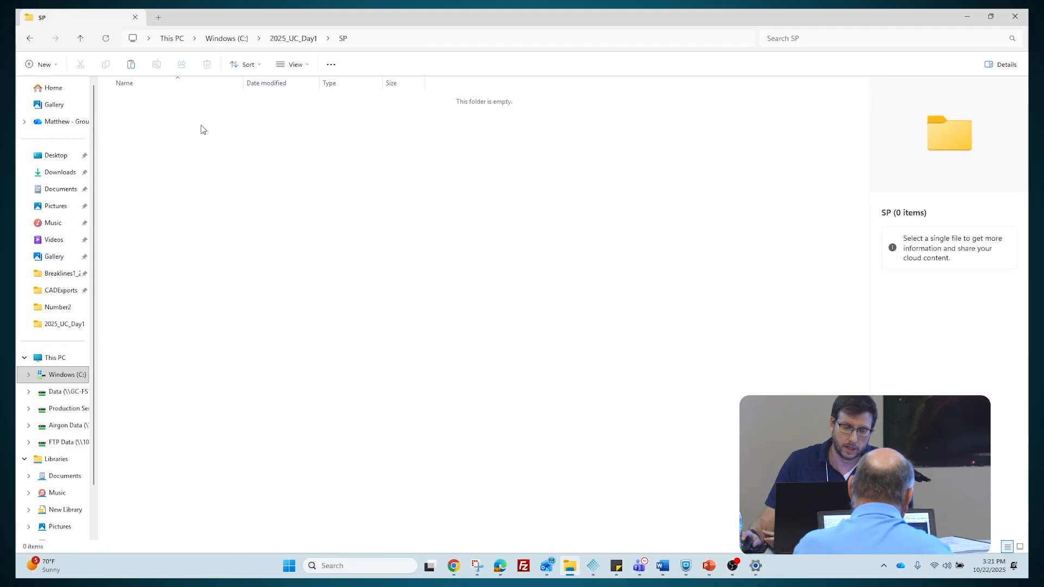
pyautogui.rightClick(226, 160)
pyautogui.rightClick(248, 178)
pyautogui.click(361, 268)
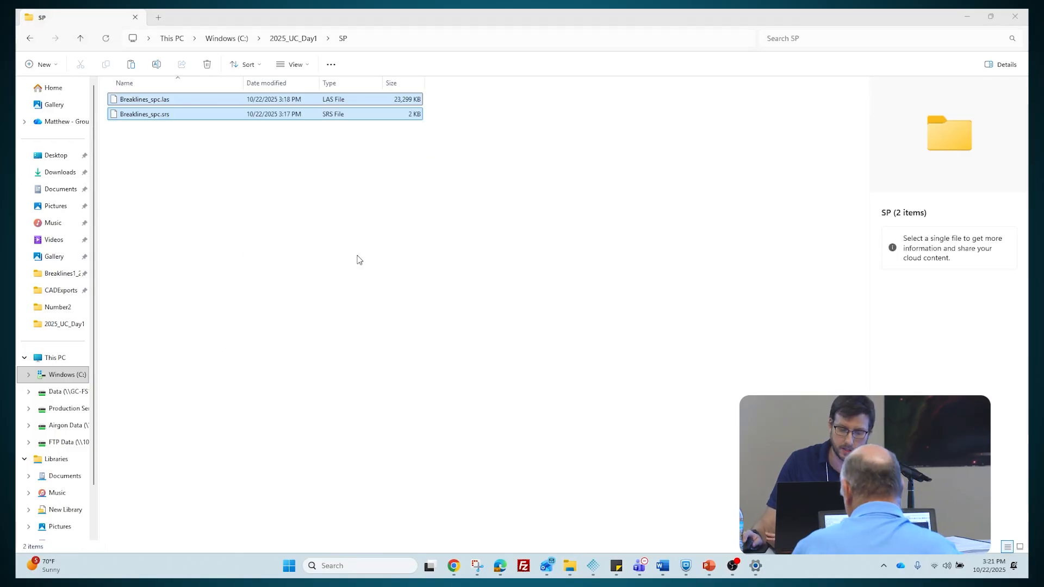
pyautogui.click(407, 334)
pyautogui.hotkey('alt', 'Tab')
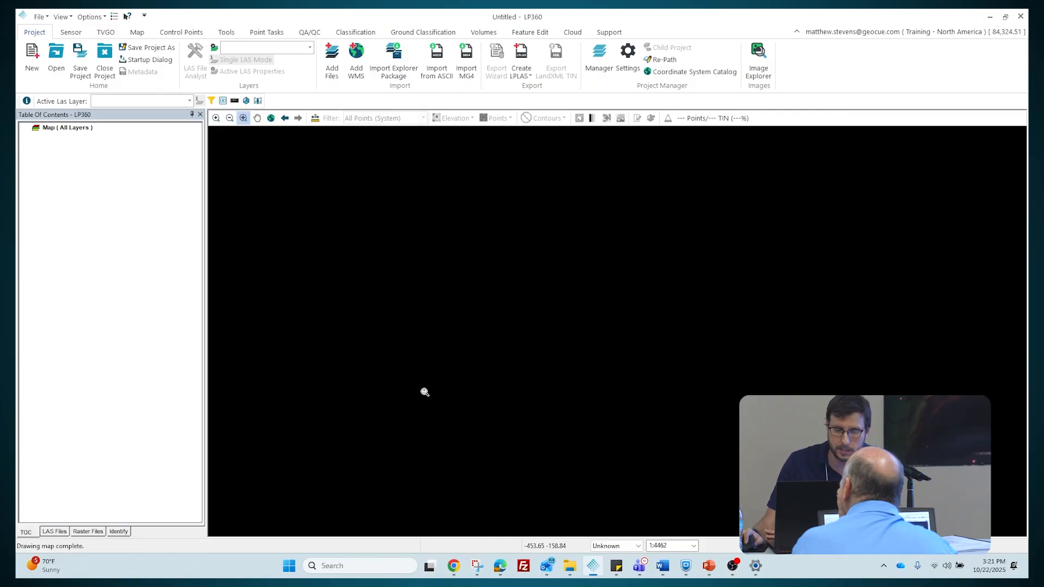
pyautogui.click(332, 60)
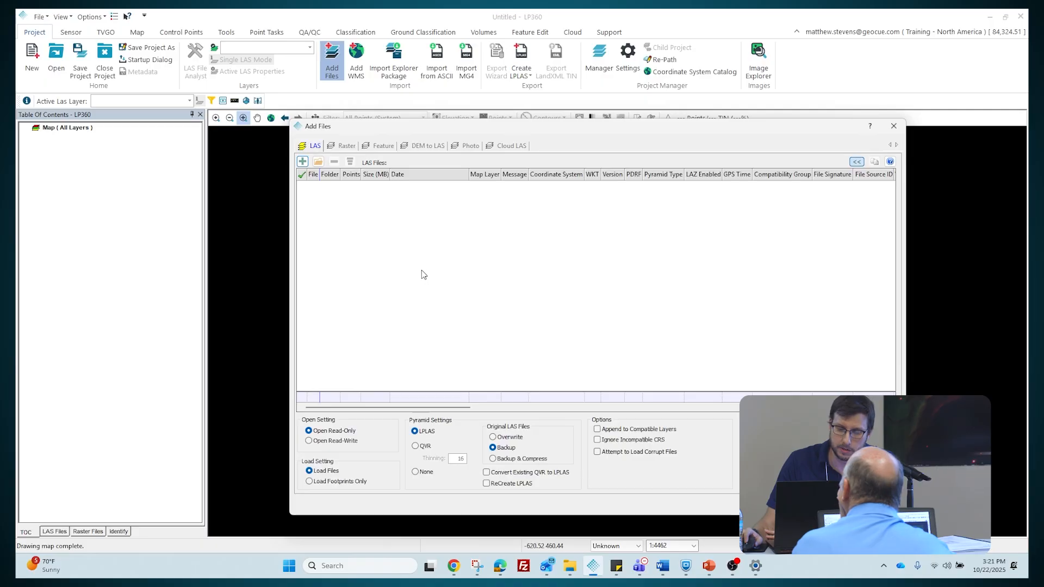
pyautogui.click(304, 165)
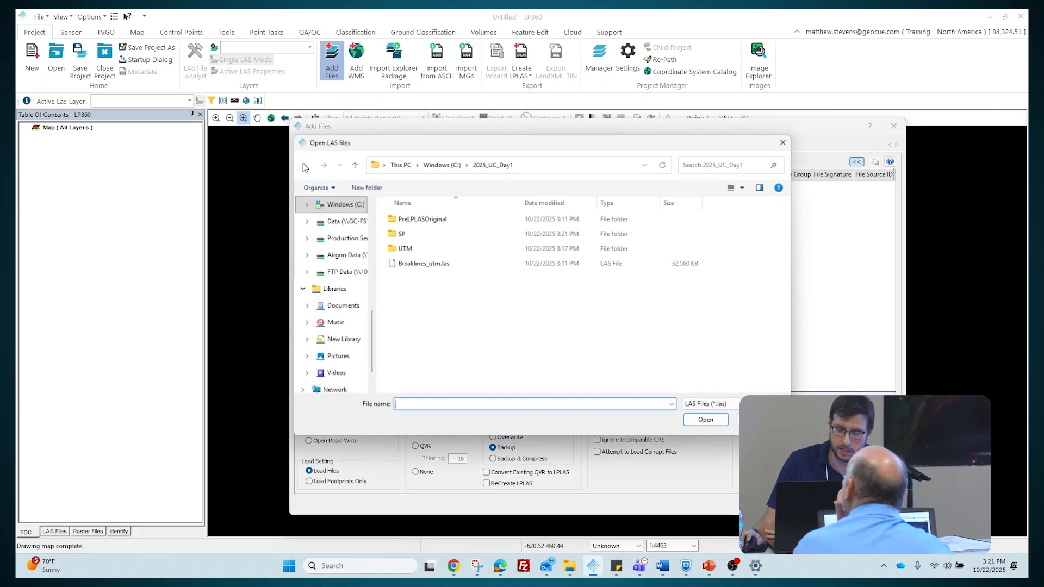
pyautogui.click(710, 404)
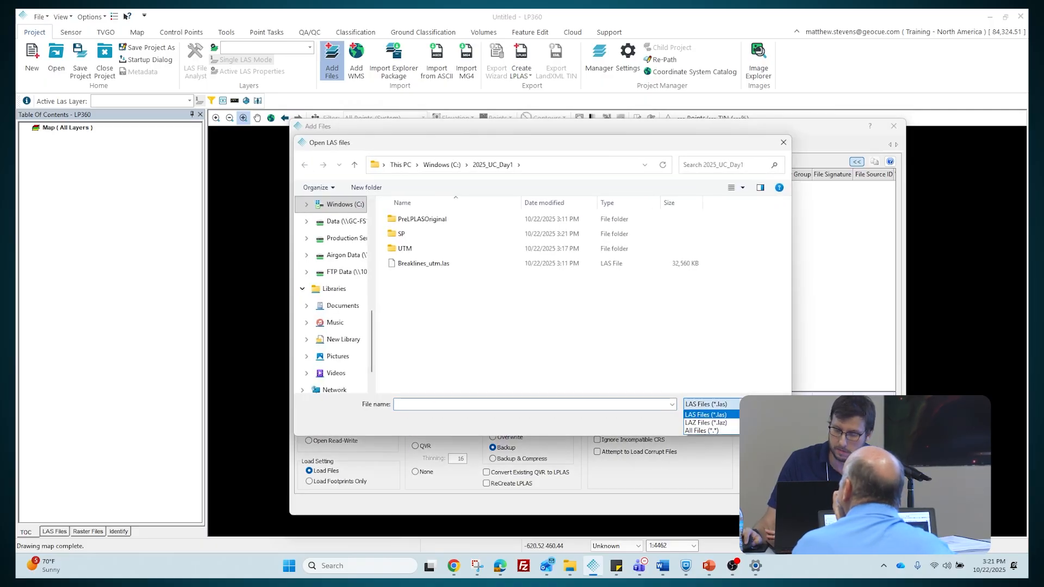
pyautogui.click(705, 423)
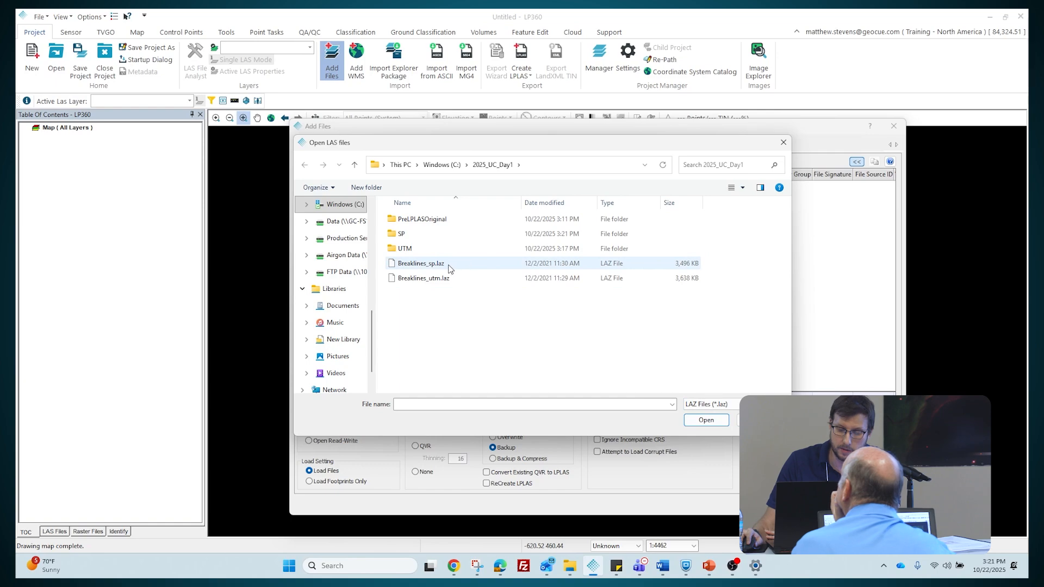
pyautogui.click(449, 269)
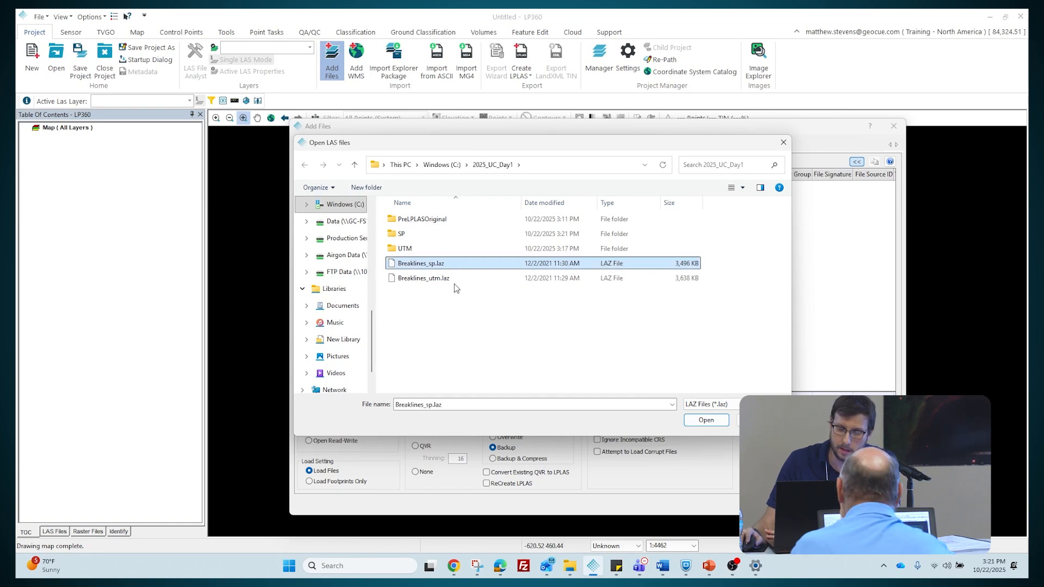
pyautogui.click(355, 165)
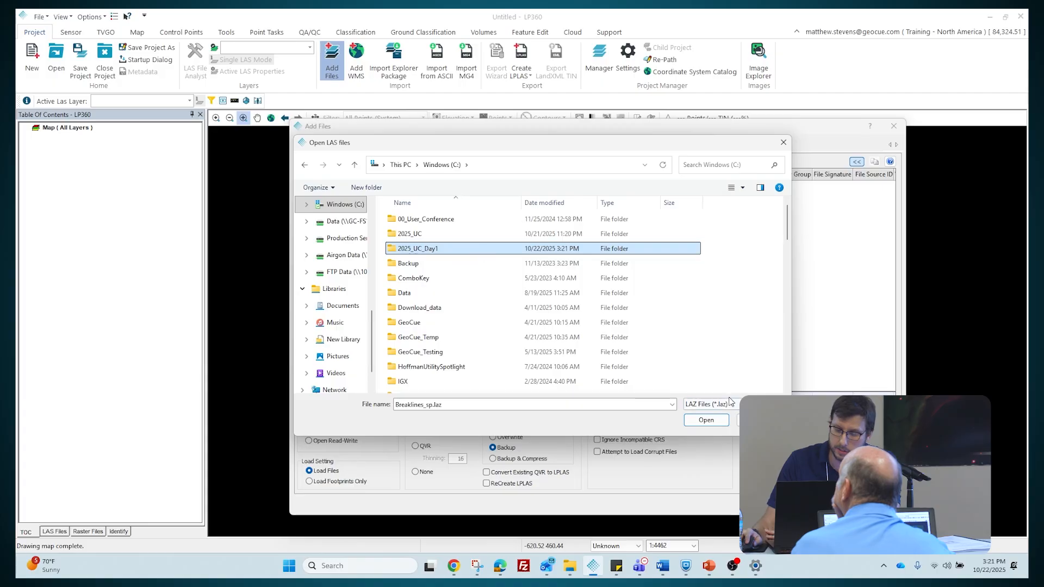
pyautogui.click(710, 404)
pyautogui.click(707, 422)
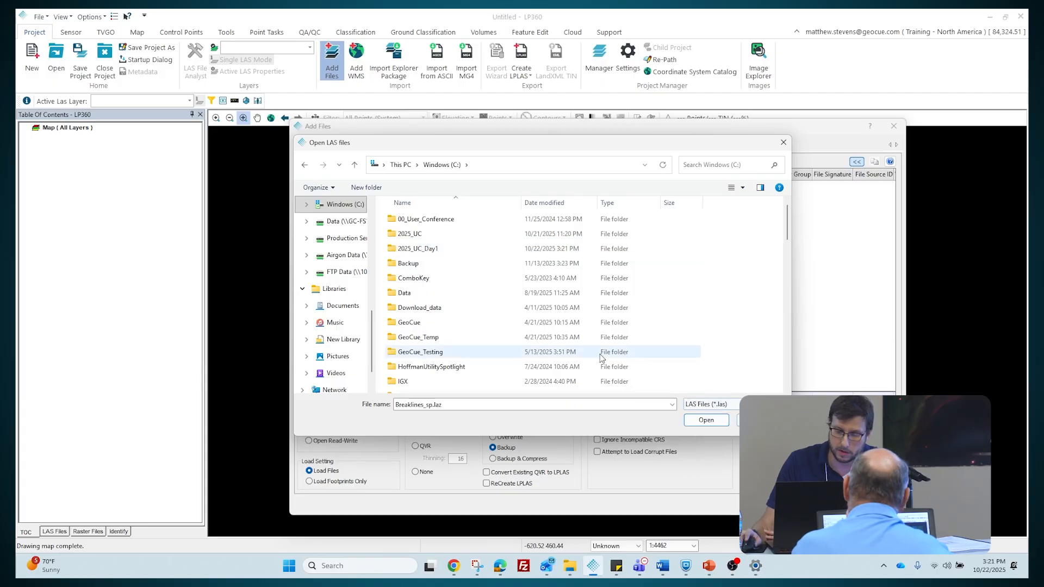
pyautogui.doubleClick(484, 248)
pyautogui.click(451, 164)
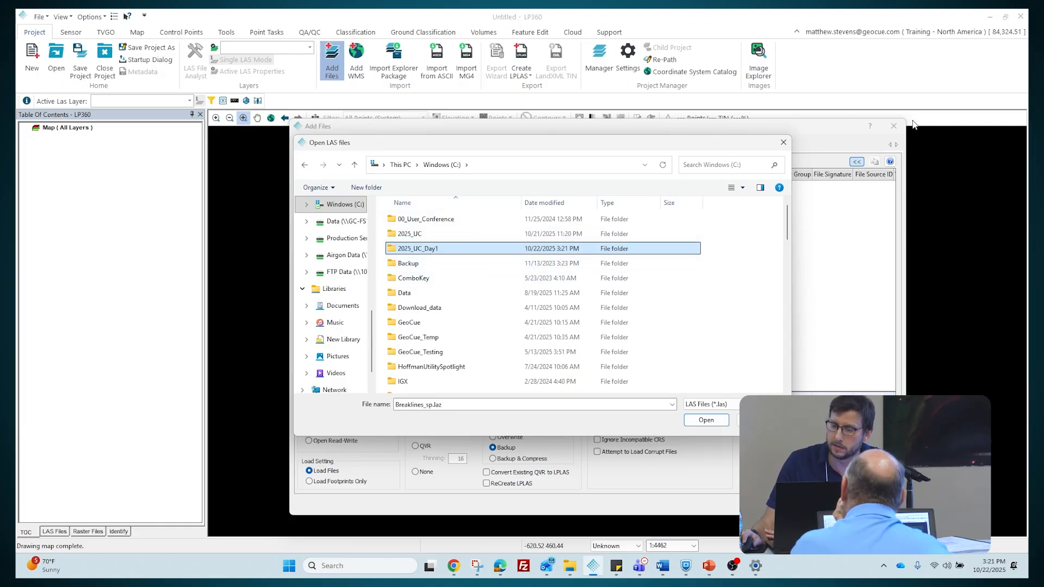
pyautogui.click(783, 142)
pyautogui.click(894, 126)
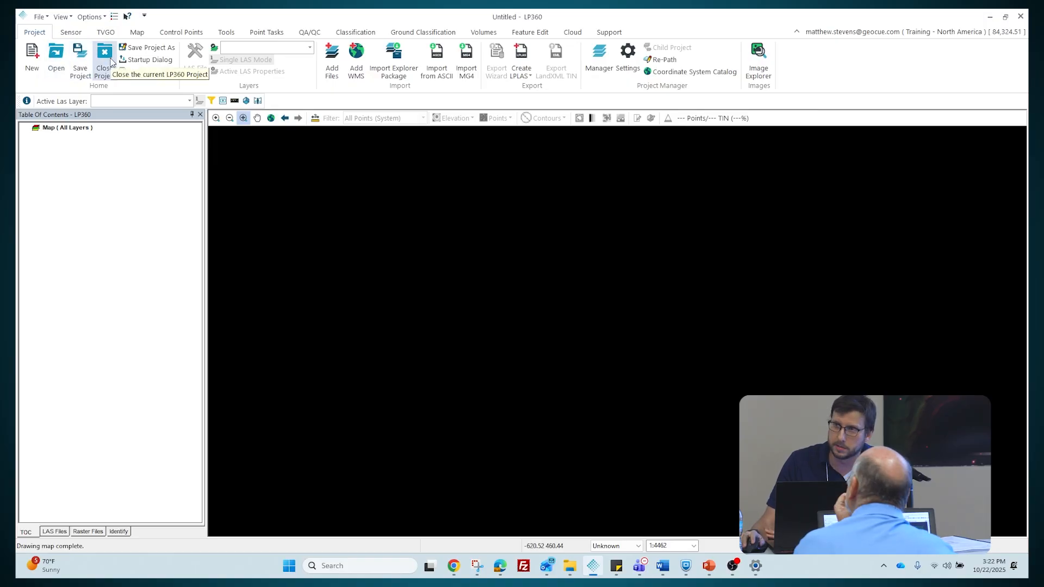
# Add Breaklines_spc.las from the SP folder to the project with read-write access
pyautogui.click(333, 61)
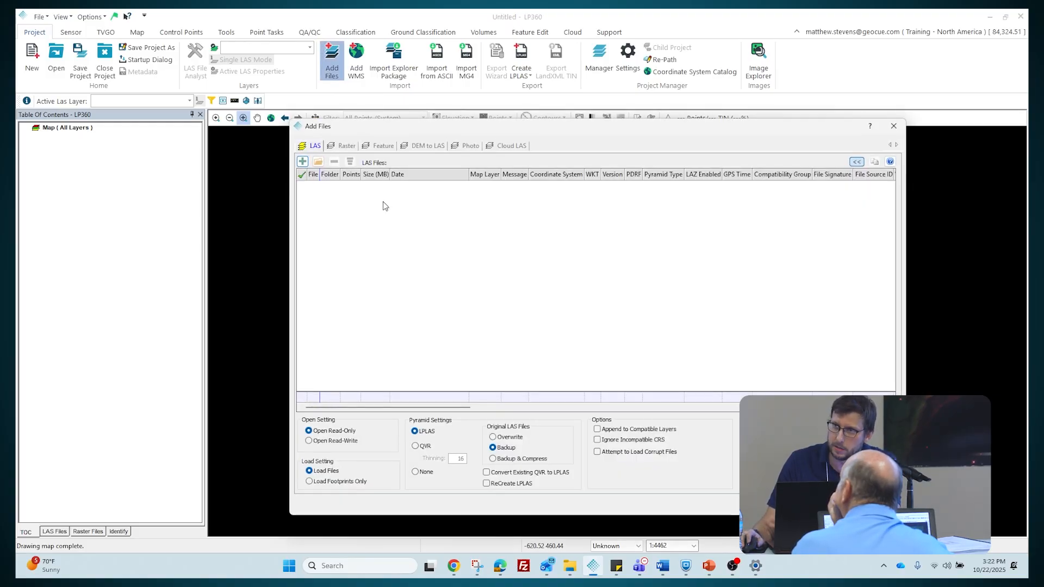
pyautogui.click(303, 161)
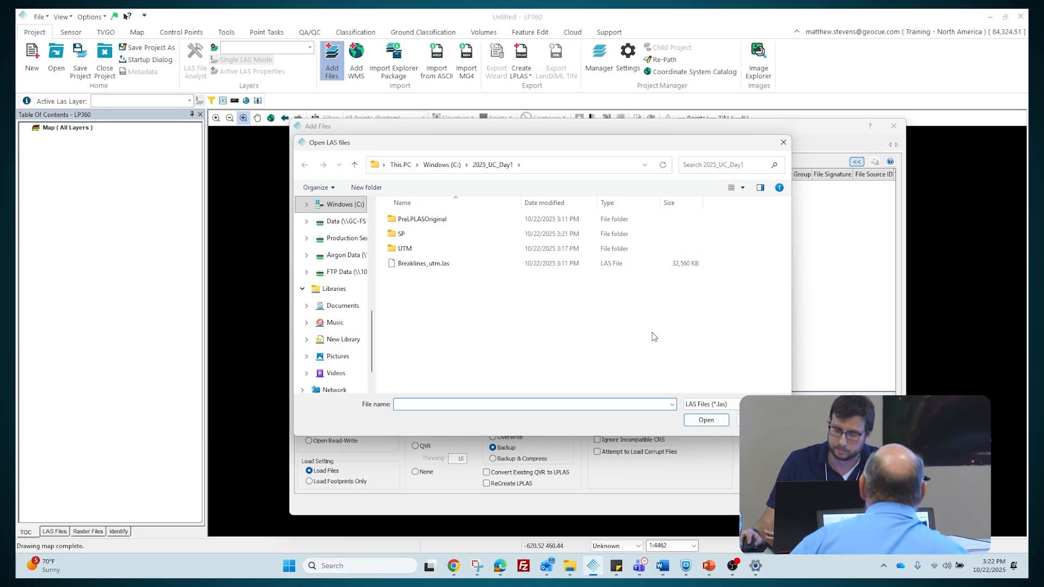
pyautogui.doubleClick(443, 234)
pyautogui.click(445, 220)
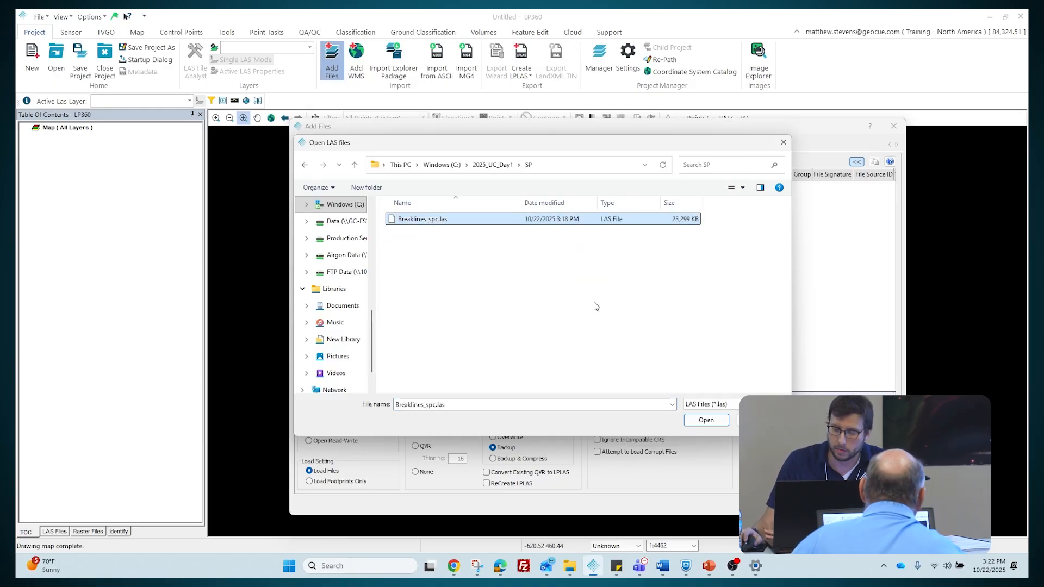
pyautogui.click(707, 421)
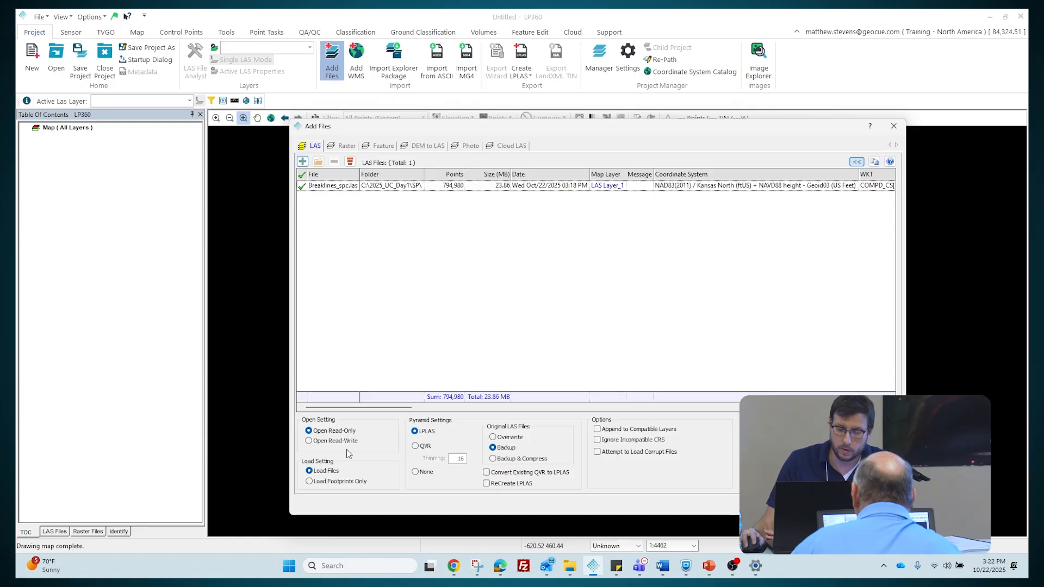
pyautogui.click(333, 442)
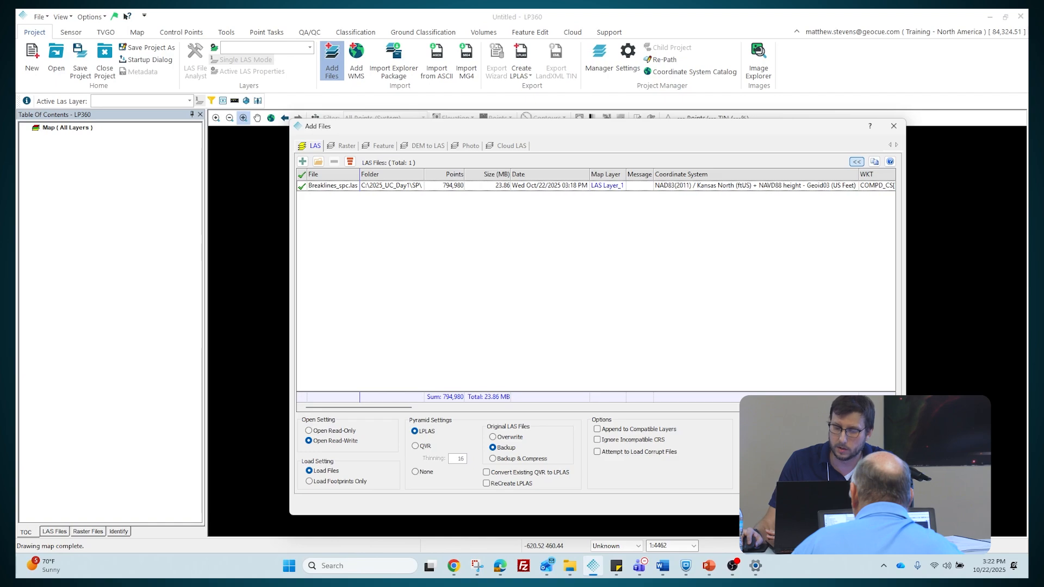
pyautogui.click(827, 503)
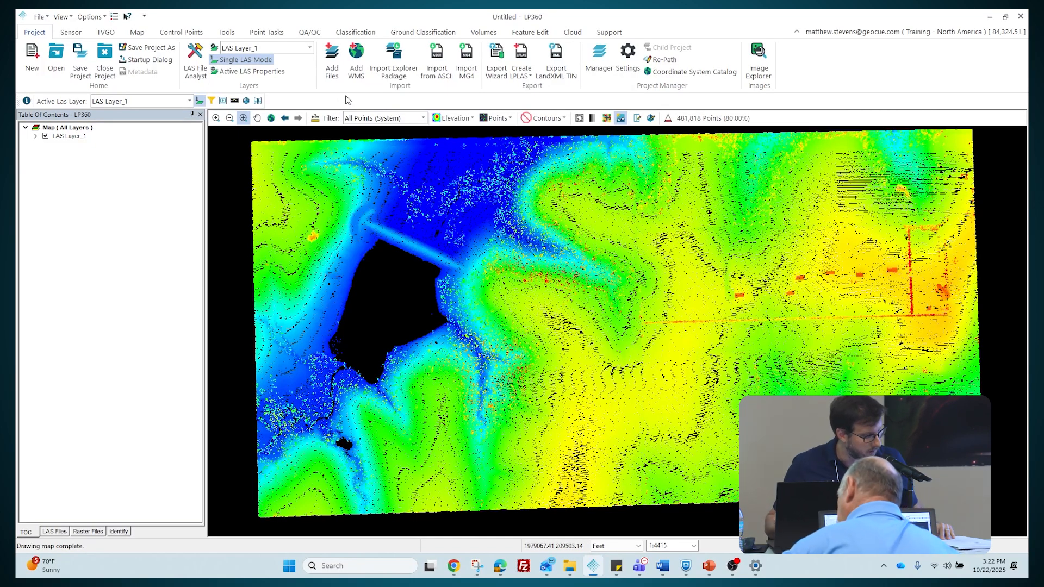
# Add the Google Hybrid WMS basemap beneath the point cloud
pyautogui.click(362, 54)
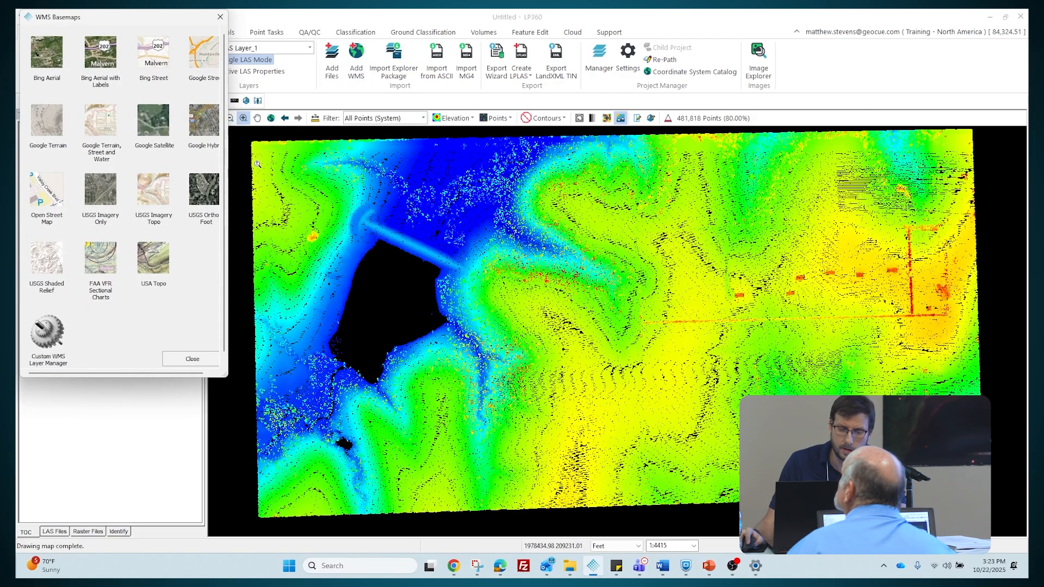
pyautogui.click(200, 120)
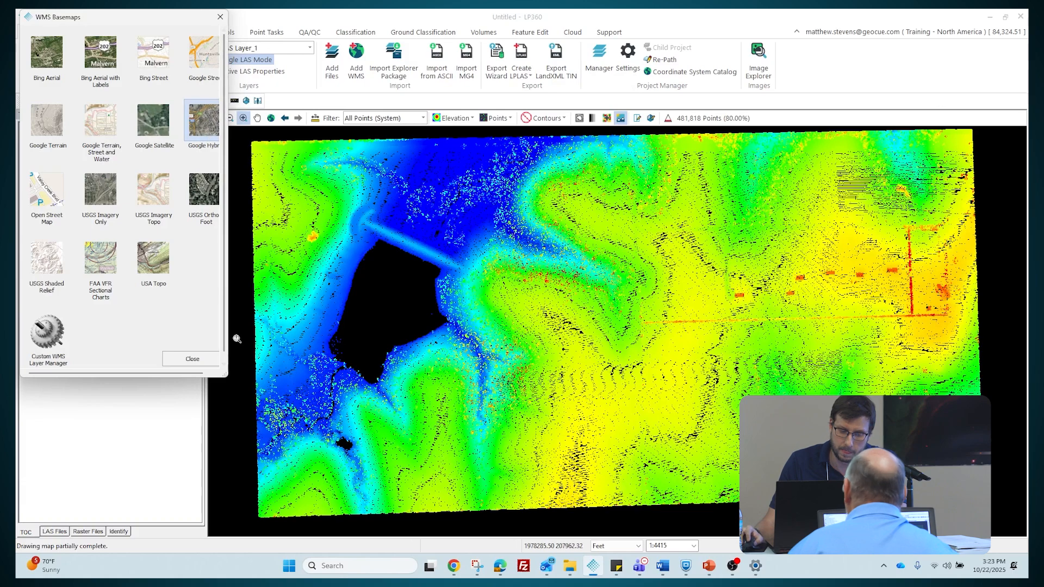
pyautogui.click(192, 359)
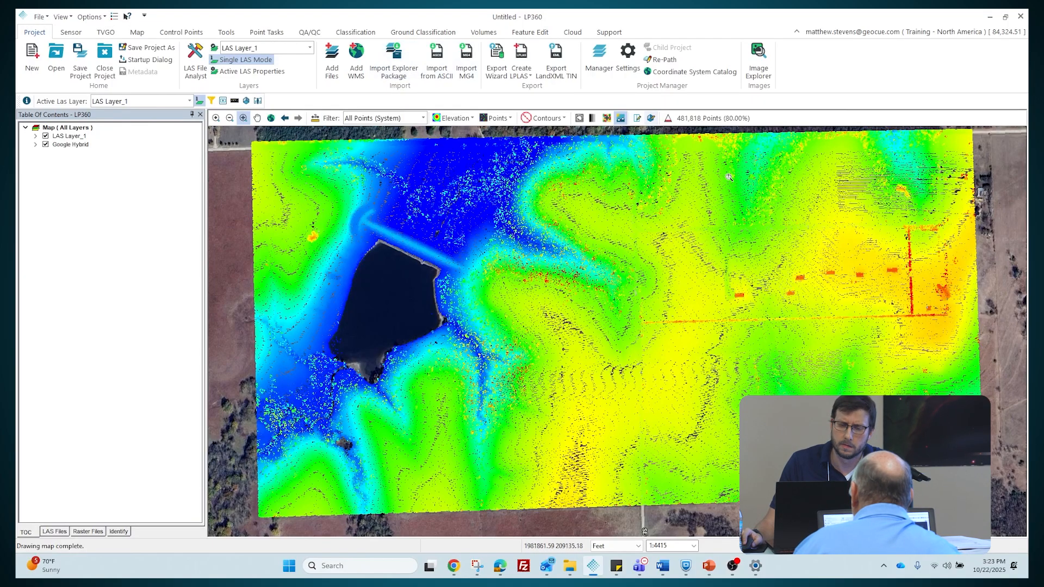
# Start adding feature files to the project
pyautogui.click(336, 55)
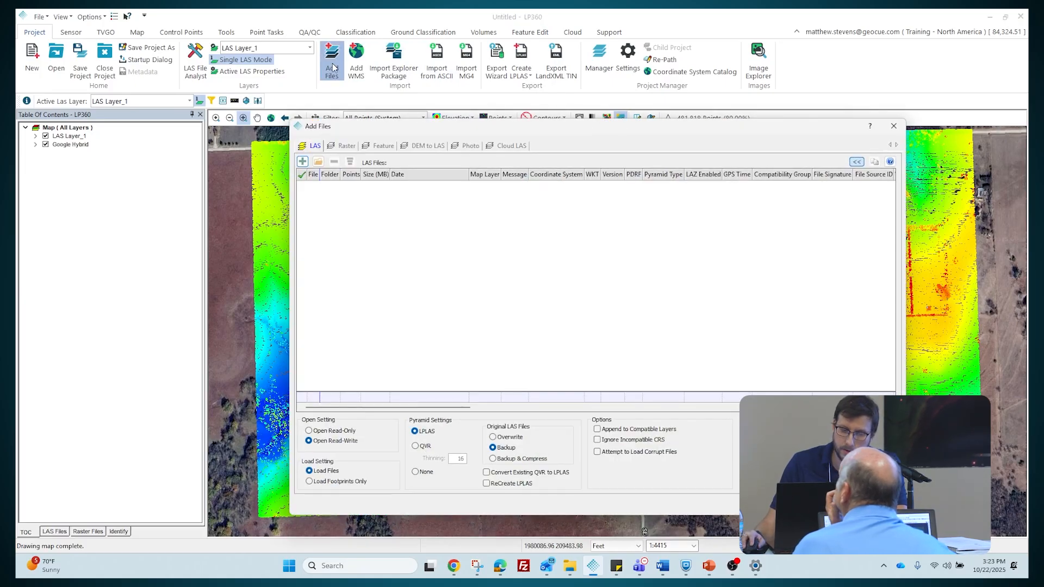
pyautogui.click(383, 146)
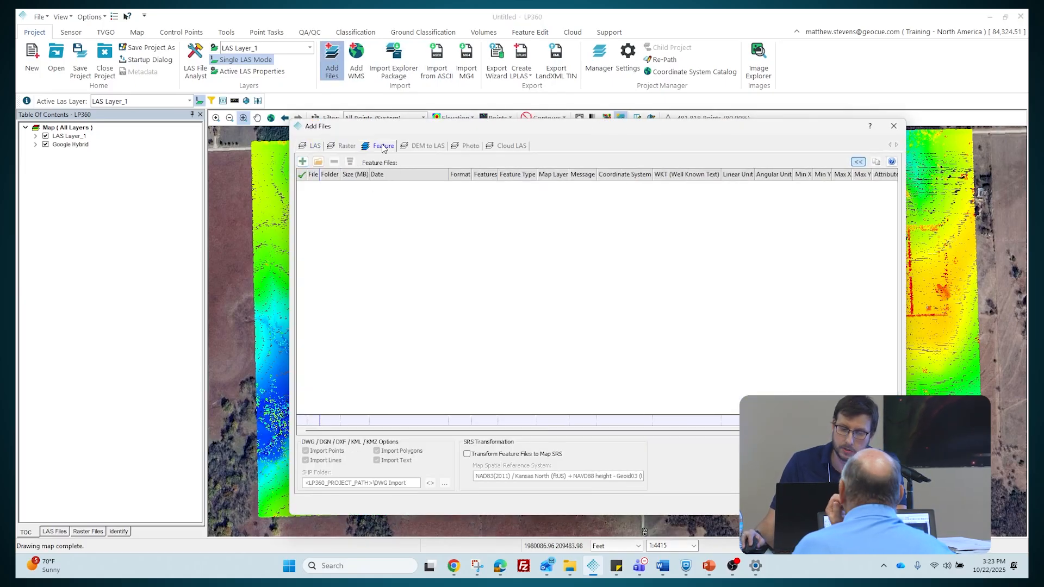
pyautogui.click(302, 162)
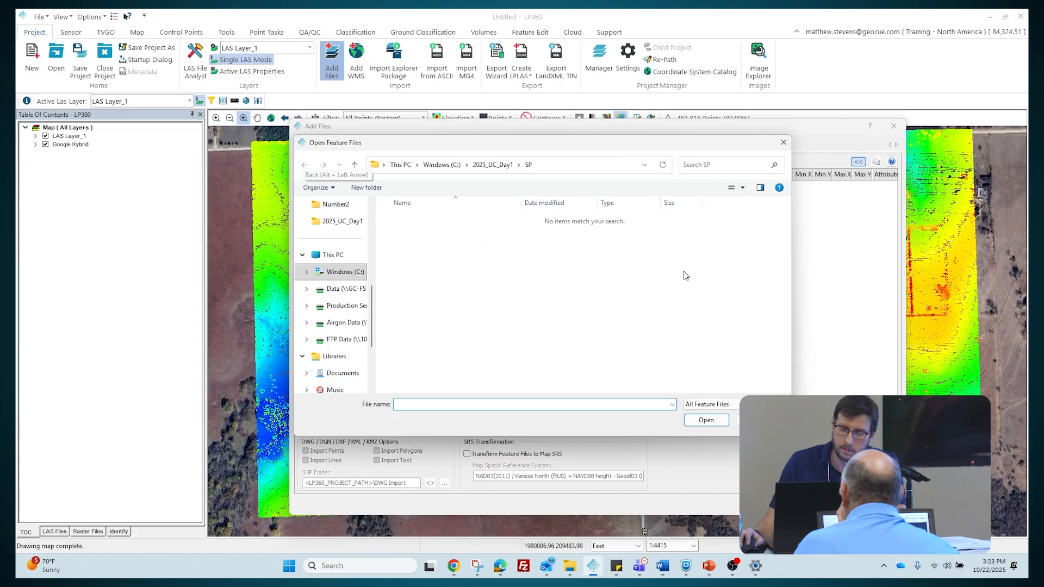
pyautogui.click(783, 141)
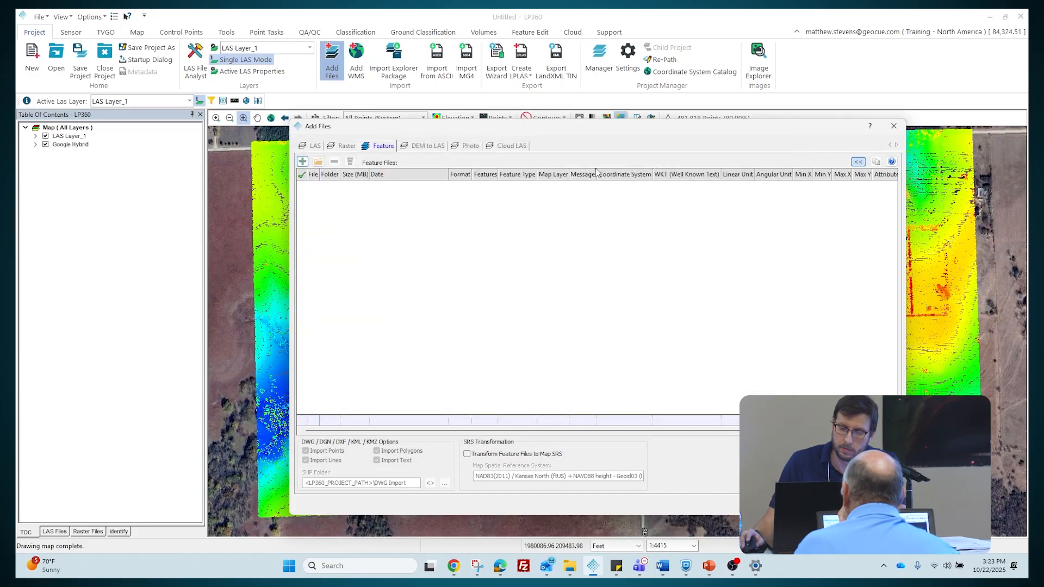
pyautogui.click(315, 146)
pyautogui.click(377, 147)
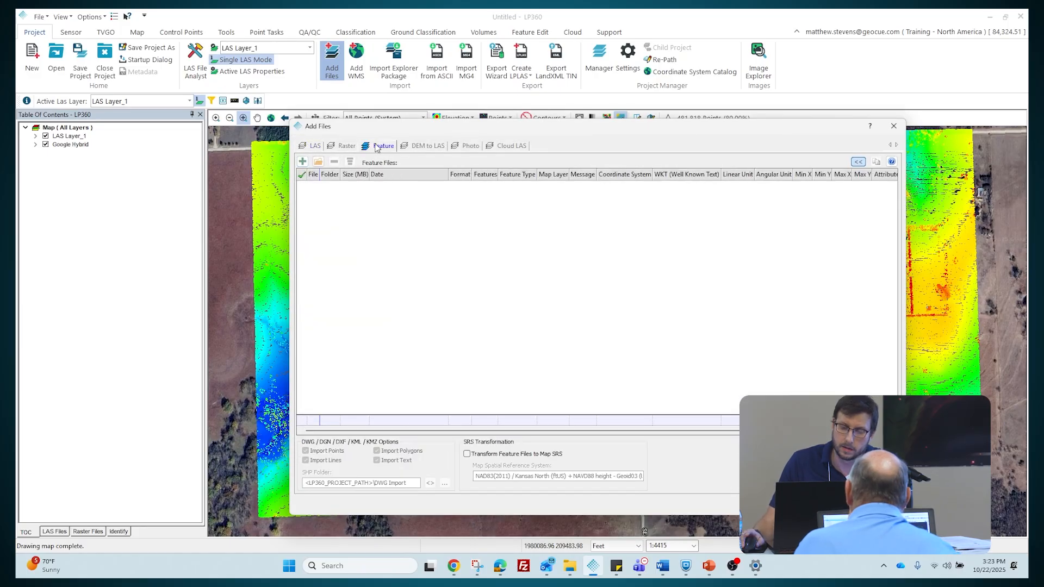
# Add waterbodies.shp from the 2025_UC_Day1 folder, transforming it to the map SRS and accepting the datum conversion
pyautogui.click(303, 163)
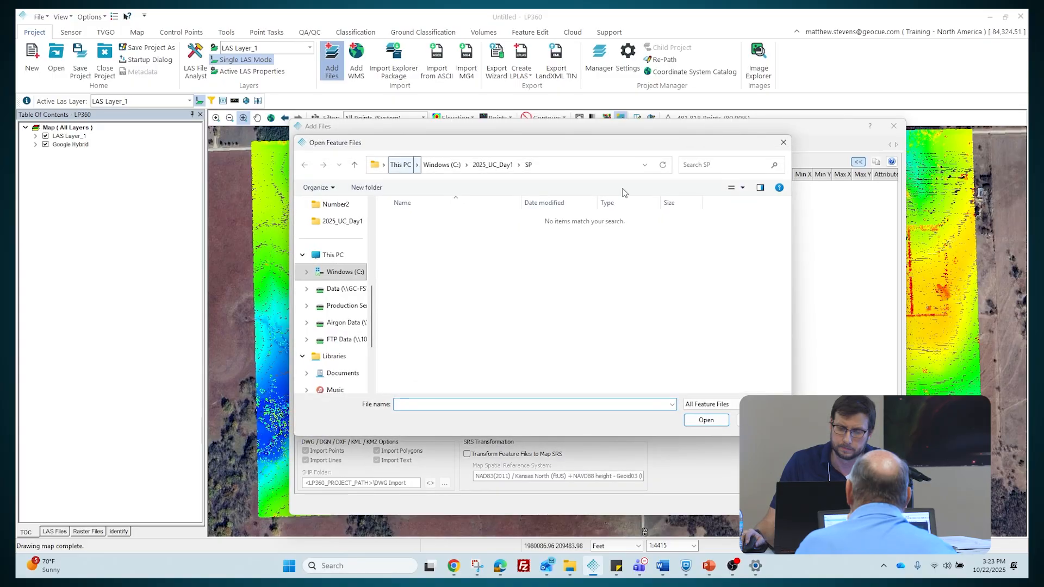
pyautogui.click(495, 164)
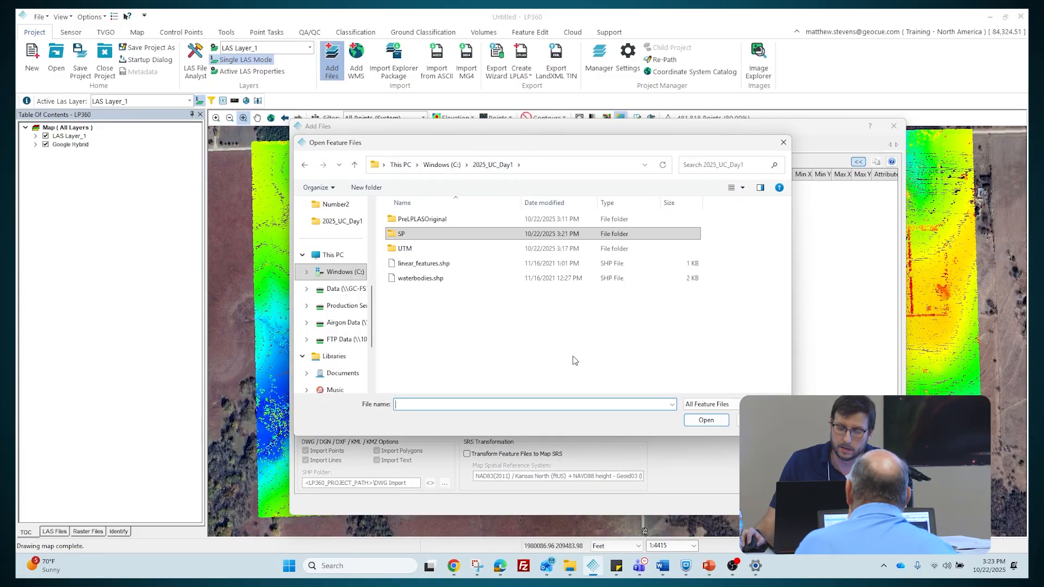
pyautogui.click(500, 279)
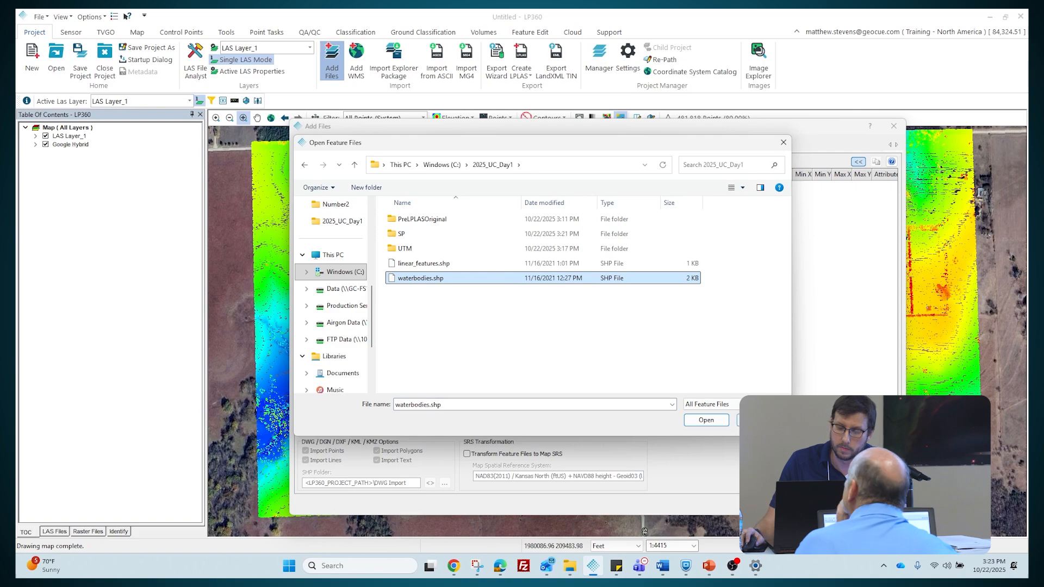
pyautogui.click(712, 423)
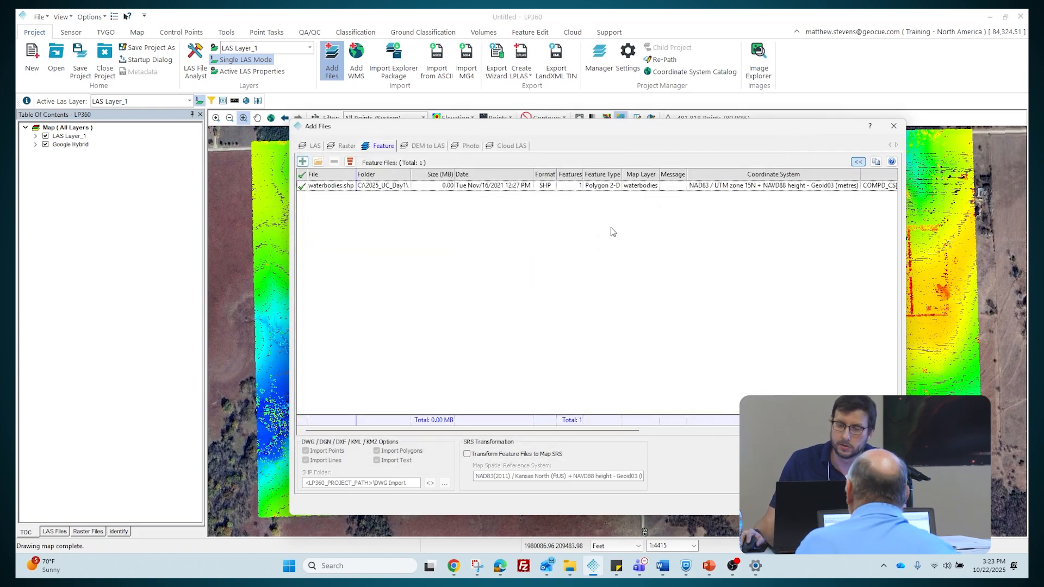
pyautogui.click(608, 188)
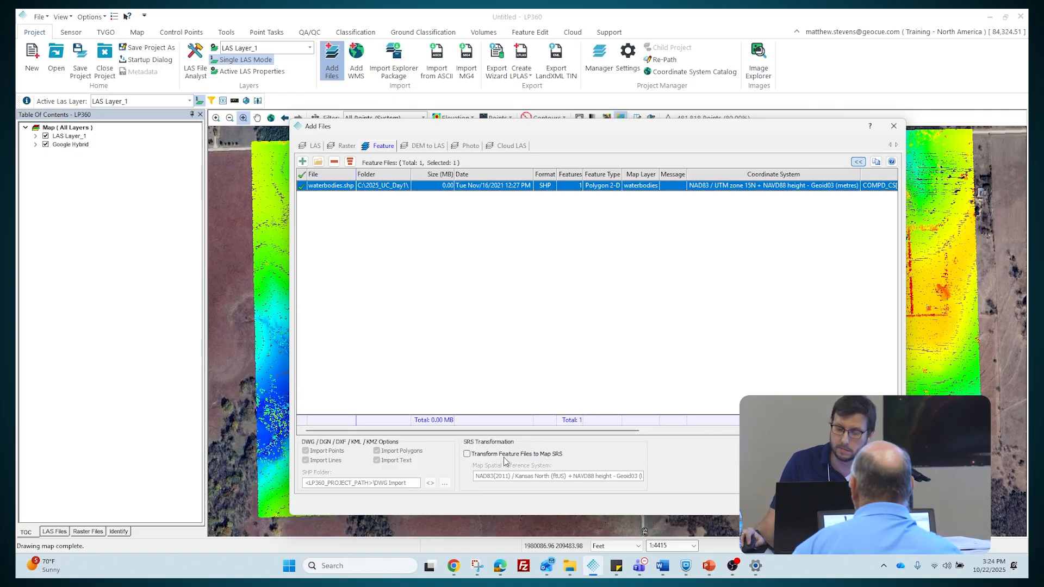
pyautogui.click(467, 454)
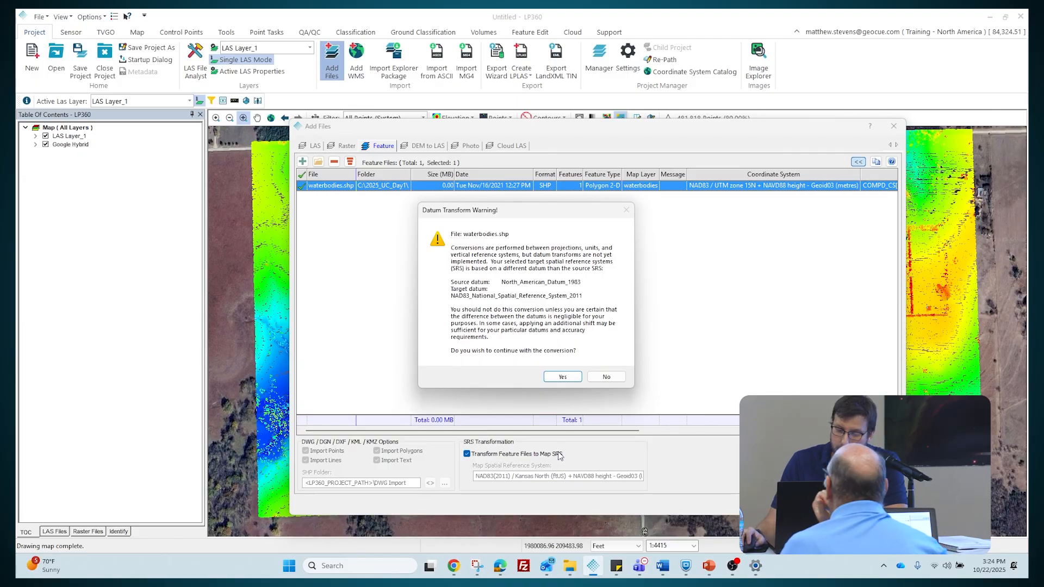
pyautogui.click(563, 378)
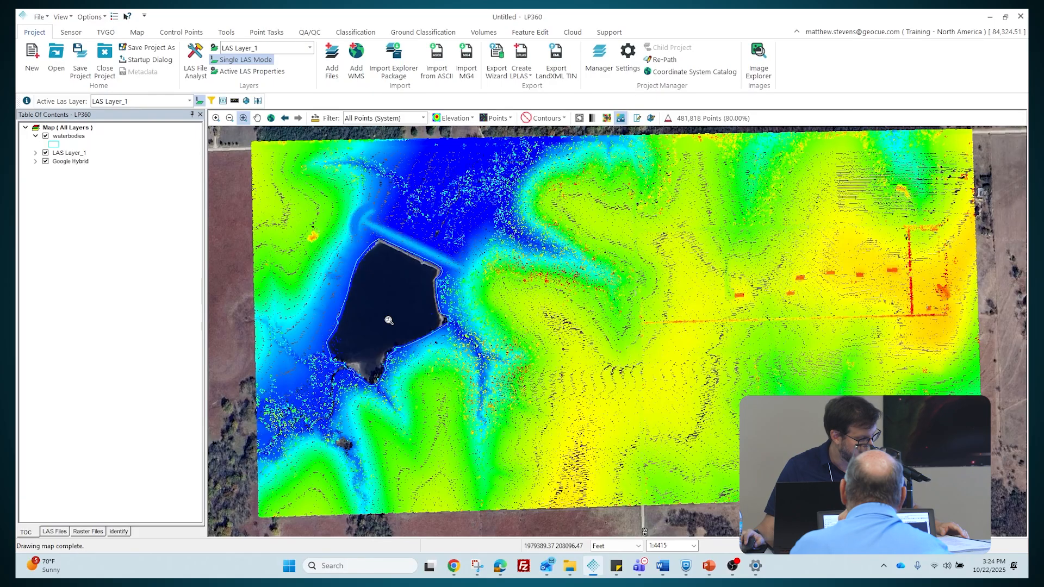
# Examine how the waterbodies outline aligns with the LAS points and imagery along the pond's western shoreline
pyautogui.click(350, 283)
pyautogui.scroll(4, 350, 284)
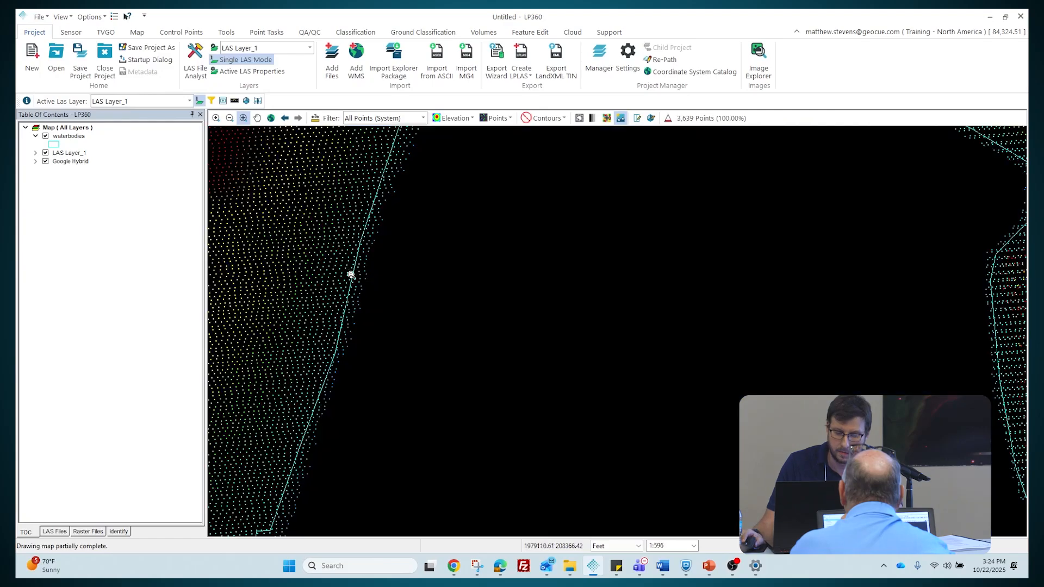
pyautogui.scroll(2, 315, 306)
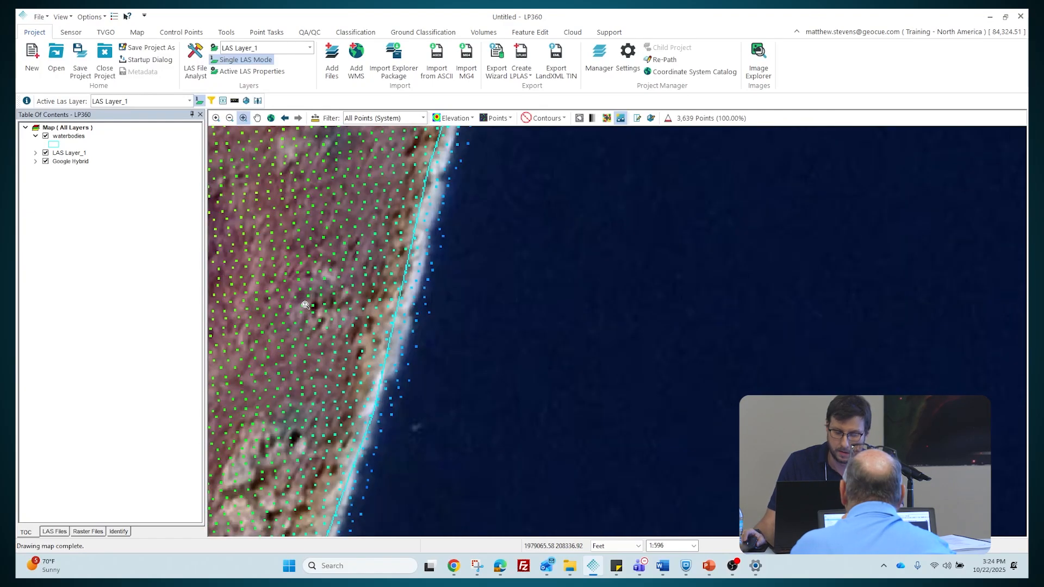
pyautogui.moveTo(419, 321); pyautogui.dragTo(506, 310)
pyautogui.scroll(-5, 506, 312)
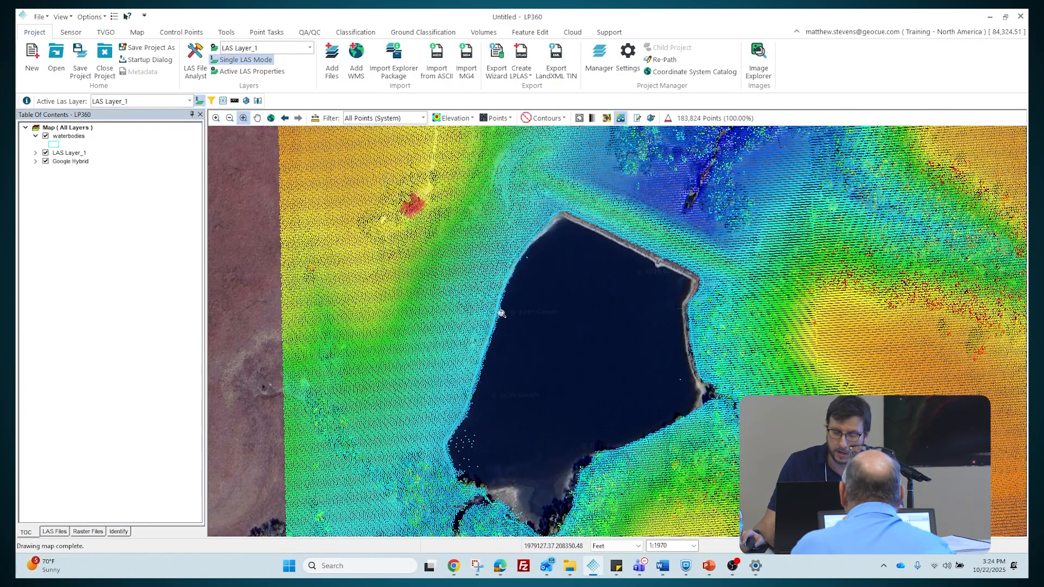
pyautogui.scroll(4, 502, 305)
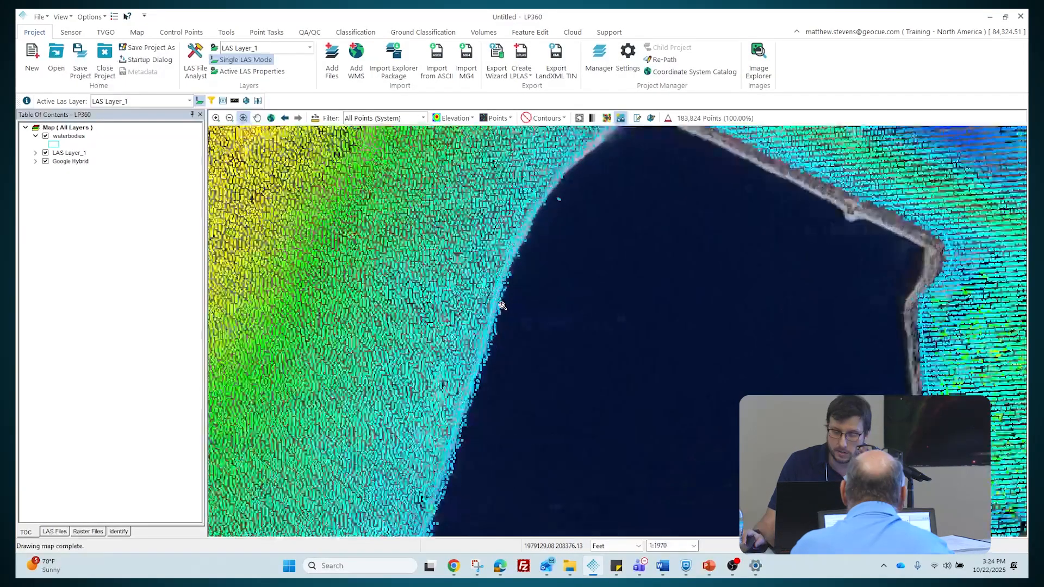
pyautogui.scroll(1, 455, 378)
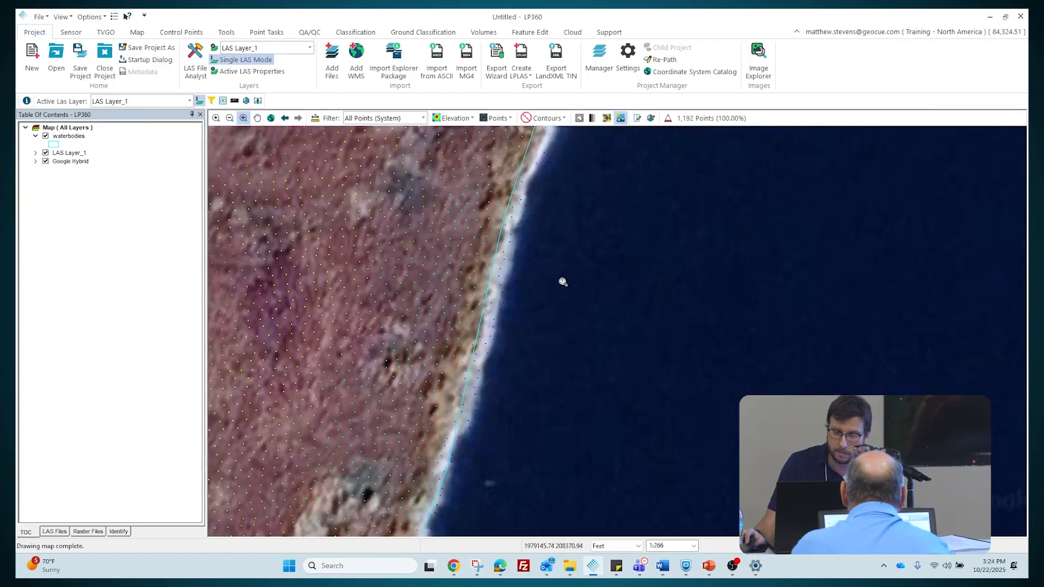
# Switch the LAS display in the map view from Points to Wireframe
pyautogui.click(497, 118)
pyautogui.click(454, 118)
pyautogui.click(489, 118)
pyautogui.click(489, 118)
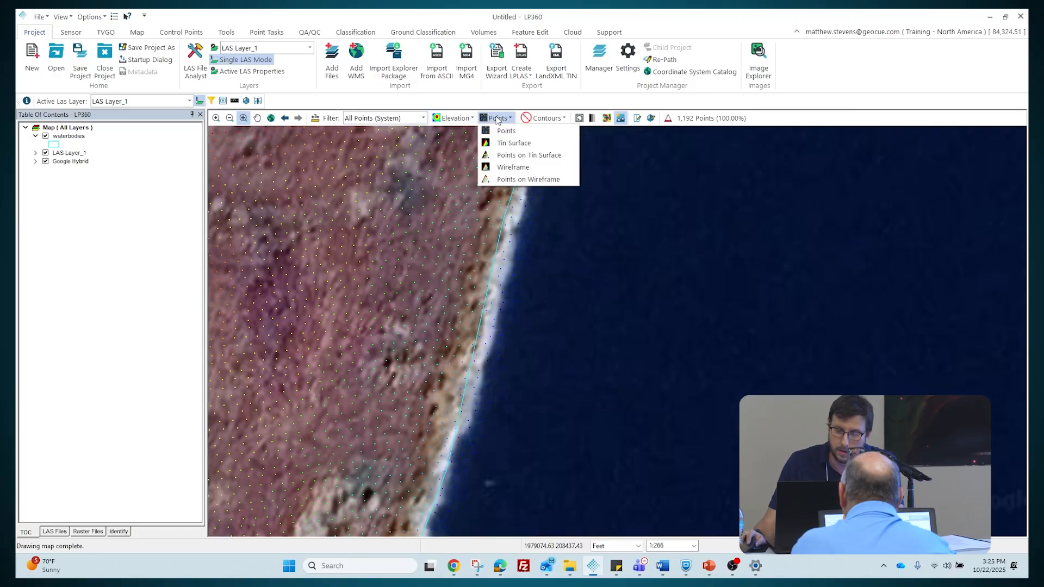
pyautogui.click(511, 167)
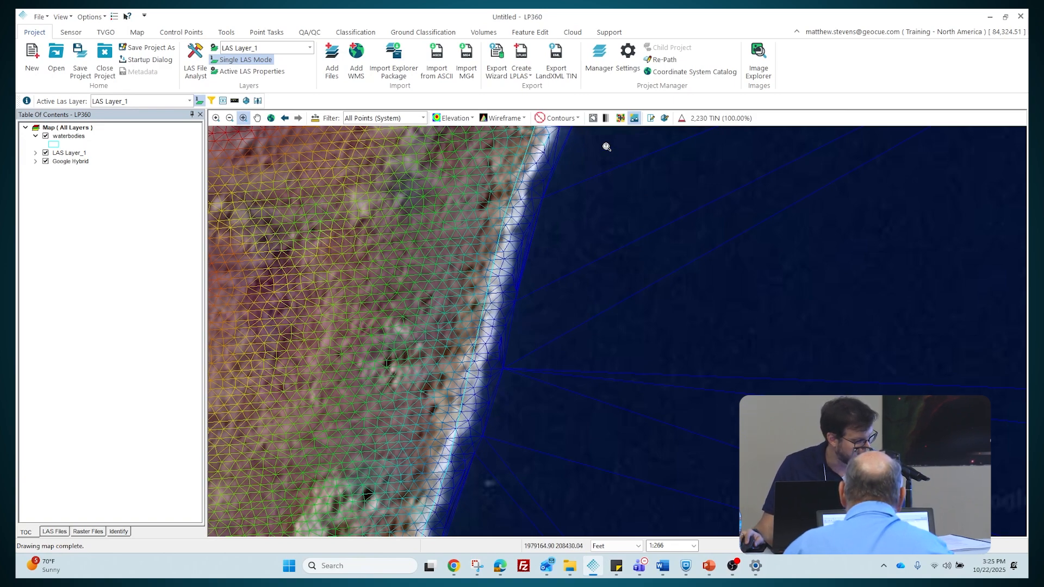
# Review the breakline enforcement settings for LAS Layer_1 from the map view and close them without changes
pyautogui.click(594, 119)
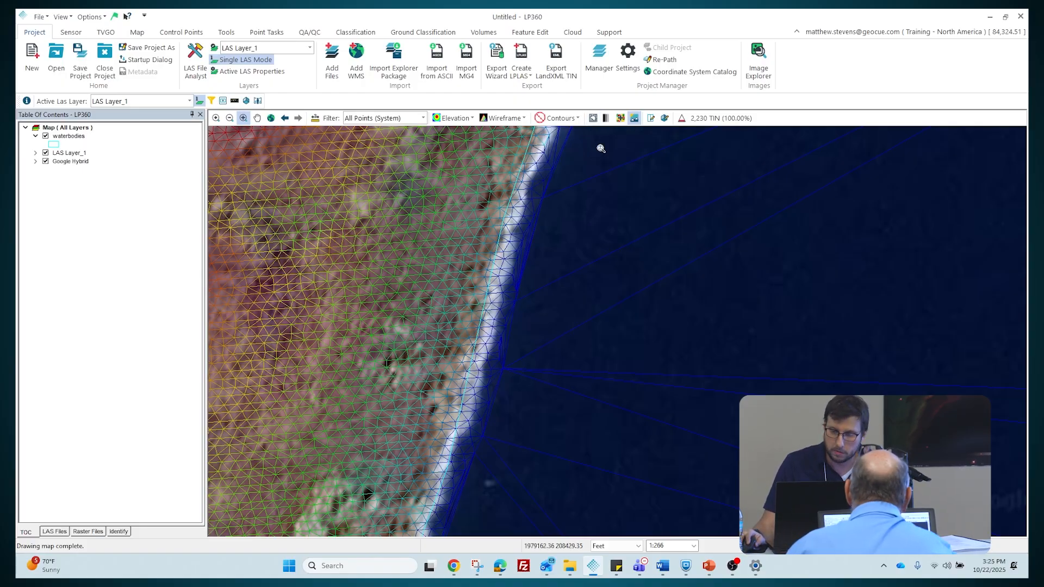
pyautogui.click(593, 120)
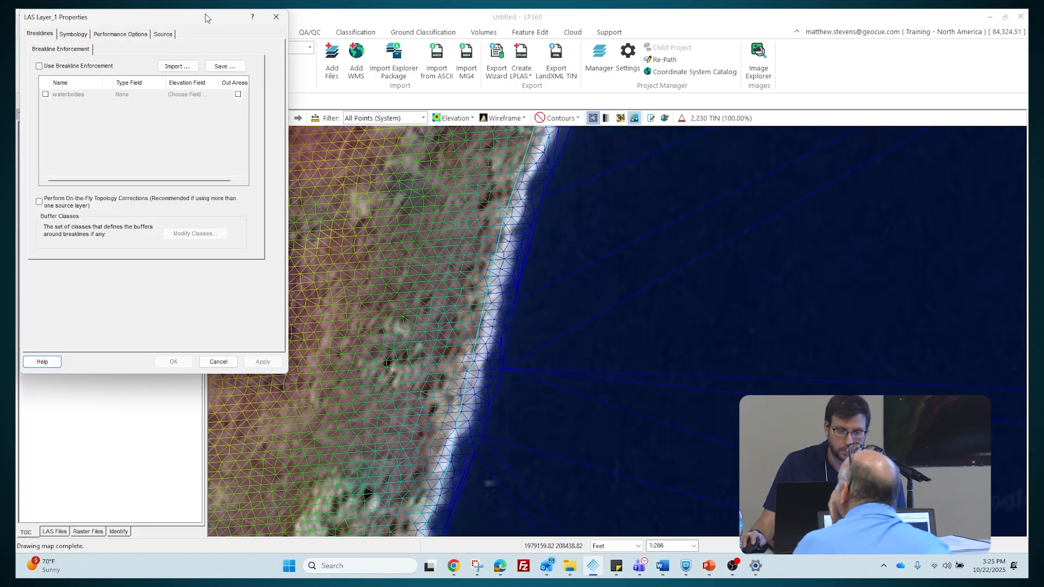
pyautogui.moveTo(205, 14); pyautogui.dragTo(580, 114)
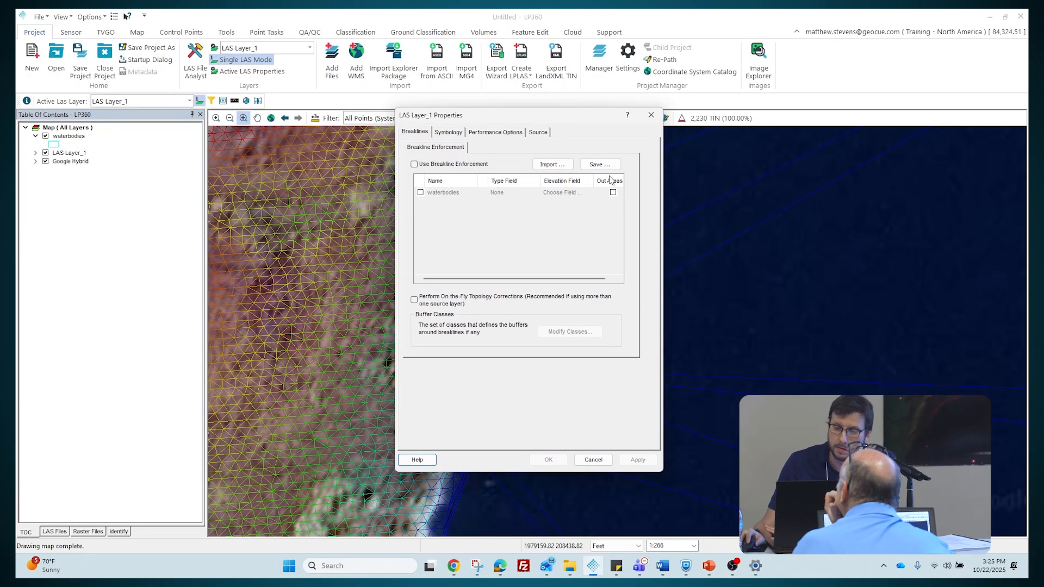
pyautogui.click(651, 118)
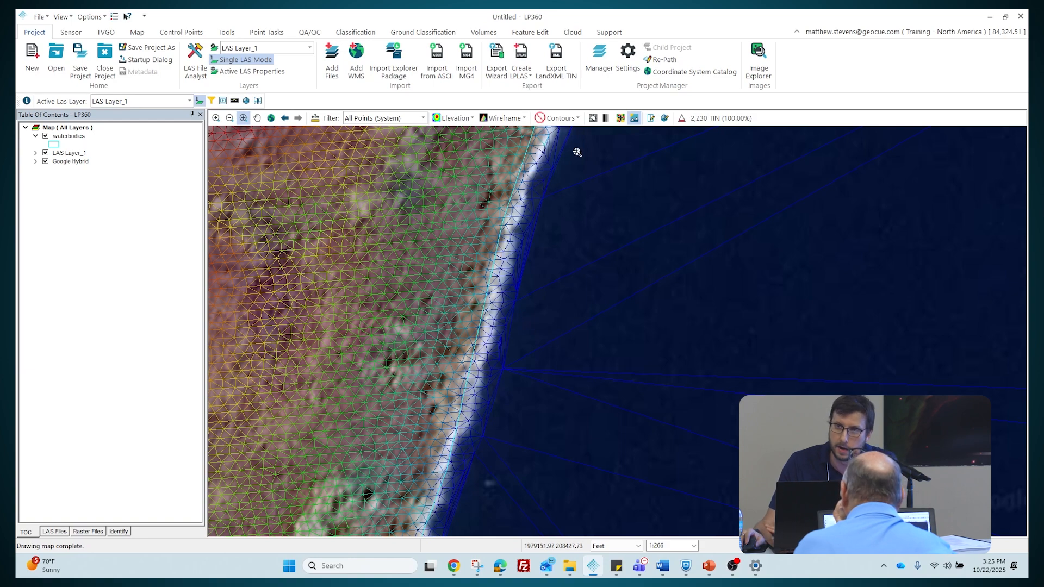
# Review the Performance Options and Breaklines settings in the active LAS layer's properties, leaving them unchanged
pyautogui.click(233, 77)
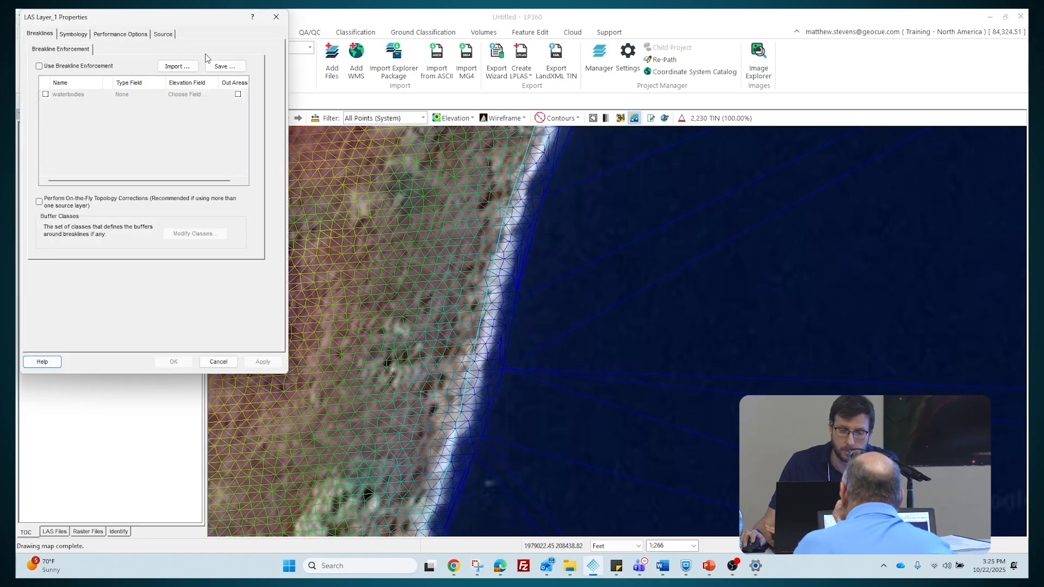
pyautogui.moveTo(173, 13); pyautogui.dragTo(324, 97)
pyautogui.click(259, 116)
pyautogui.click(190, 116)
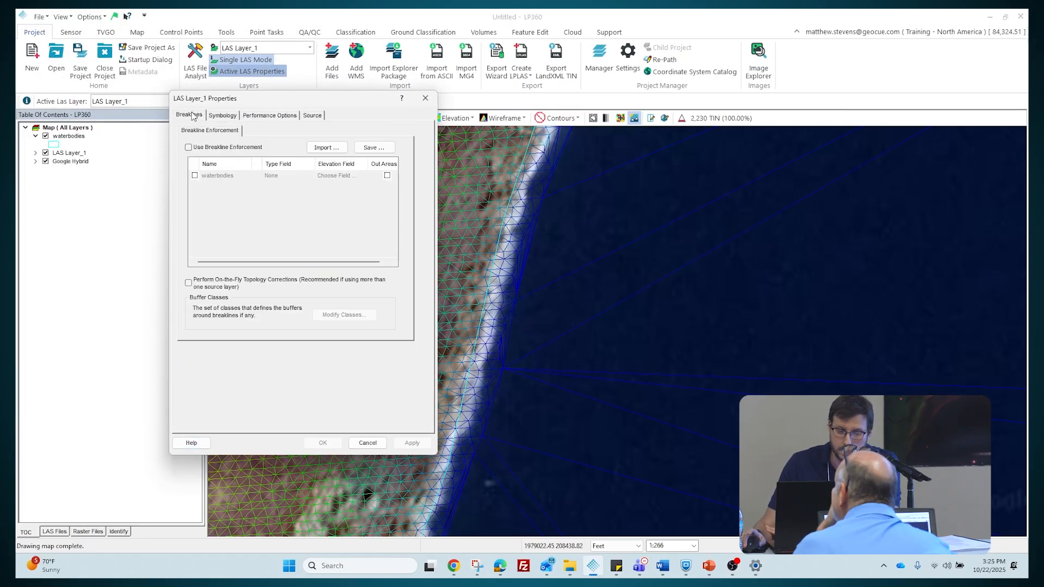
pyautogui.click(425, 99)
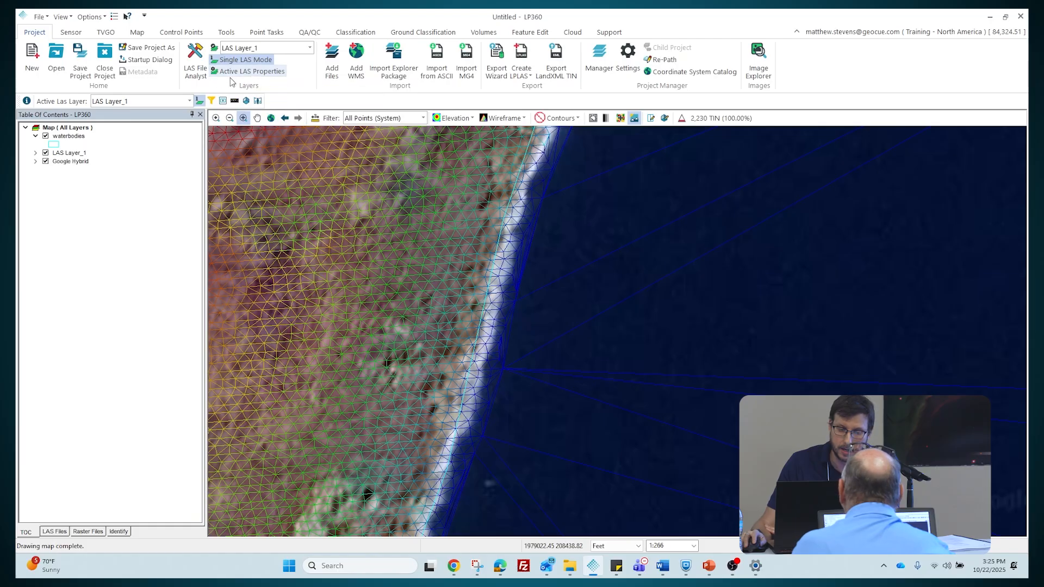
# Enable breakline enforcement in LAS Layer_1's properties and include the waterbodies layer as a breakline source
pyautogui.click(593, 119)
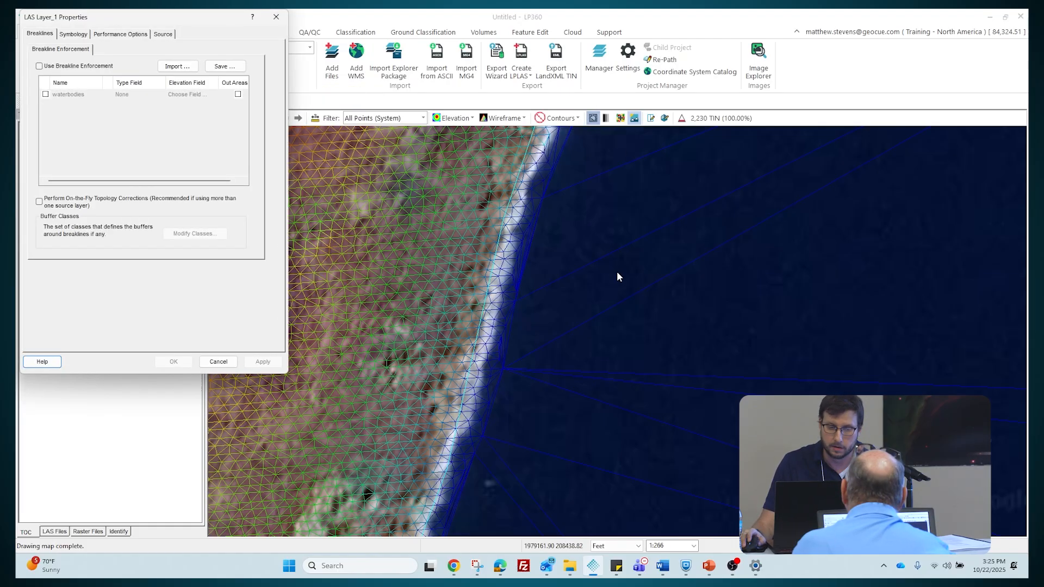
pyautogui.moveTo(201, 18); pyautogui.dragTo(568, 97)
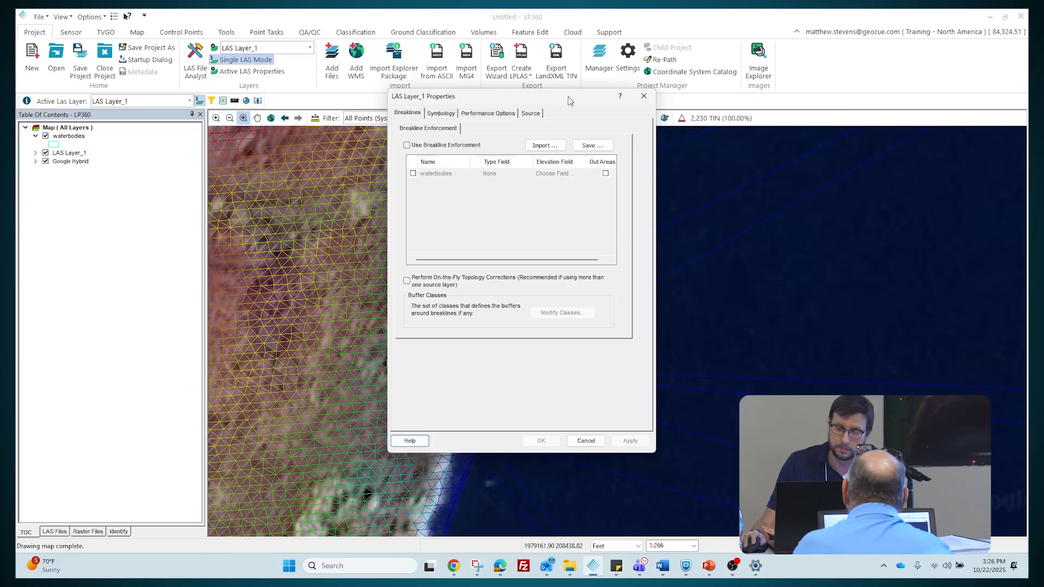
pyautogui.click(471, 146)
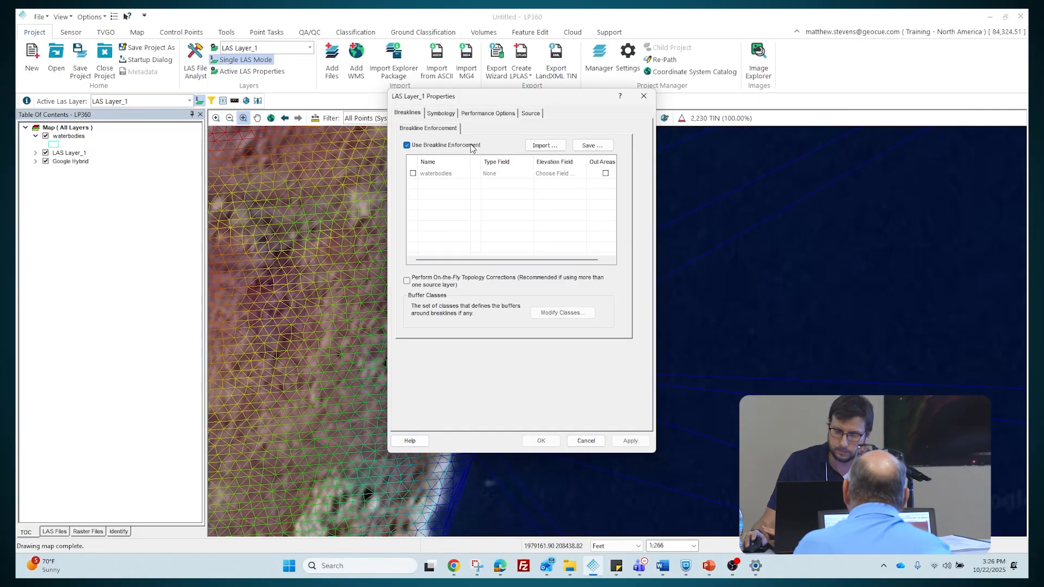
pyautogui.click(413, 174)
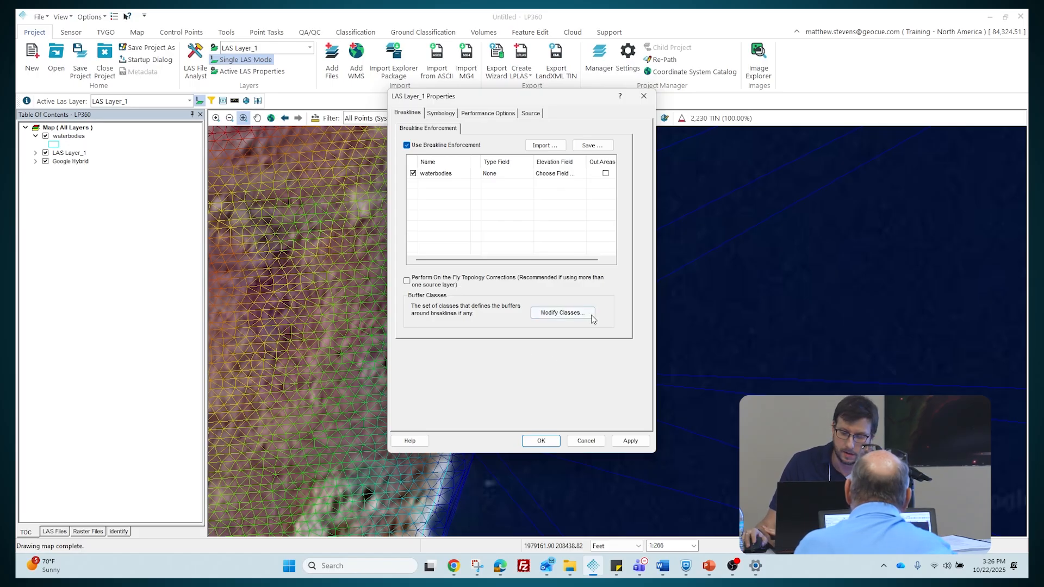
# Set class 20 Ignored Ground as the buffer class around the breaklines
pyautogui.click(560, 313)
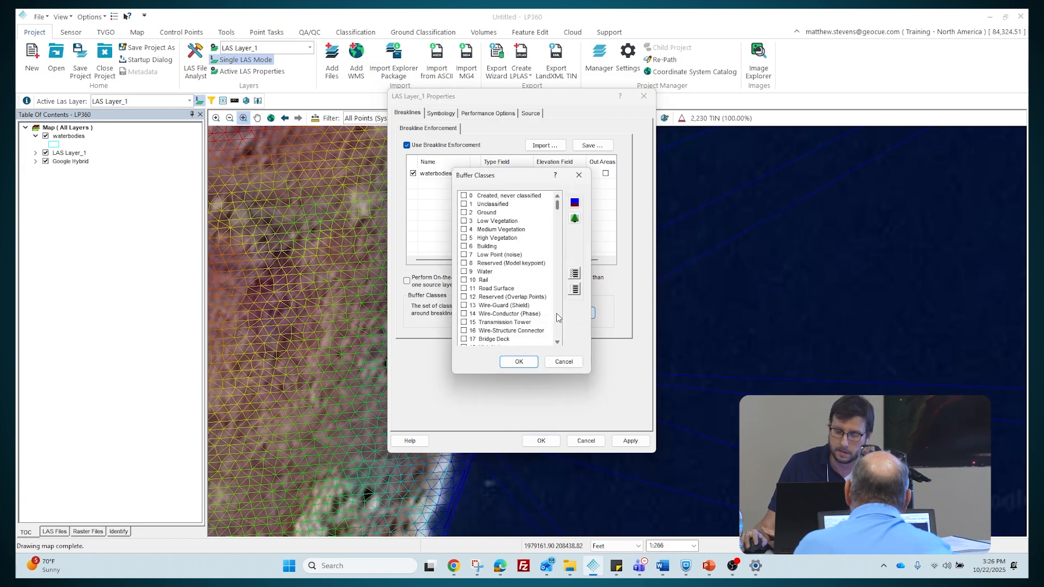
pyautogui.scroll(-1, 508, 308)
pyautogui.click(464, 314)
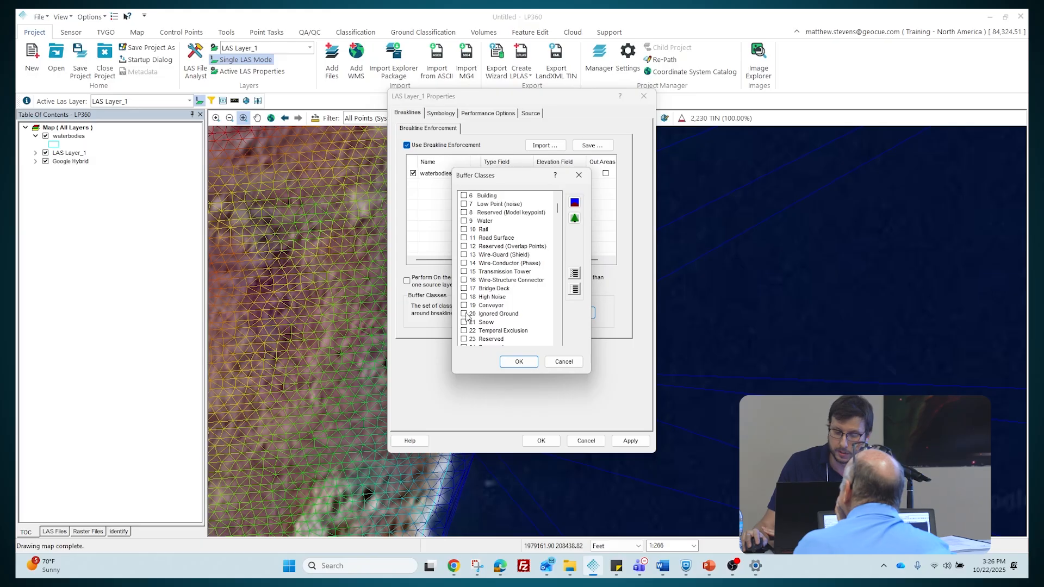
pyautogui.click(523, 362)
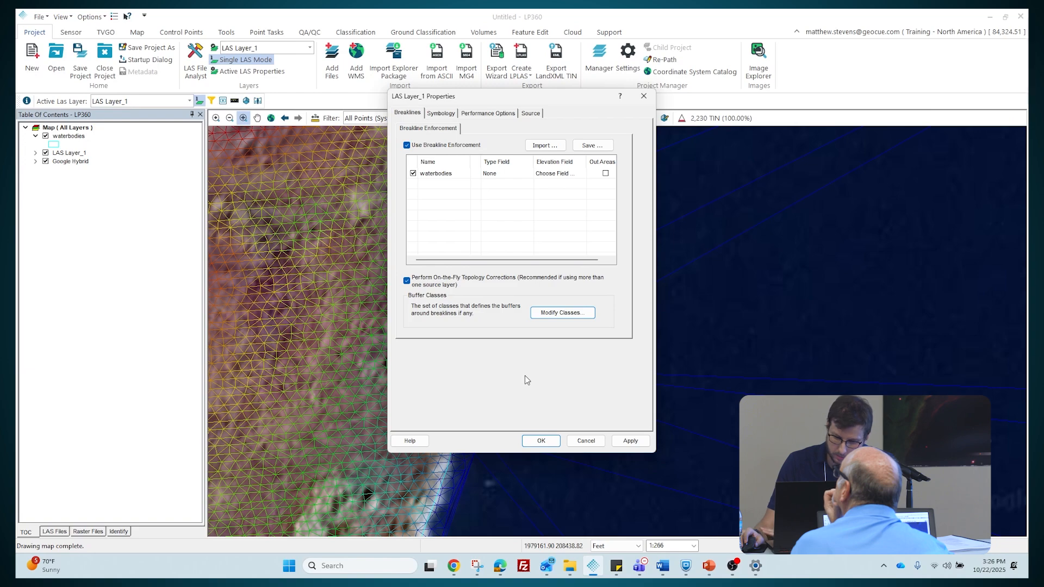
# Apply the breakline settings with on-the-fly topology corrections enabled and turn on breakline enforcement in the map view
pyautogui.click(541, 440)
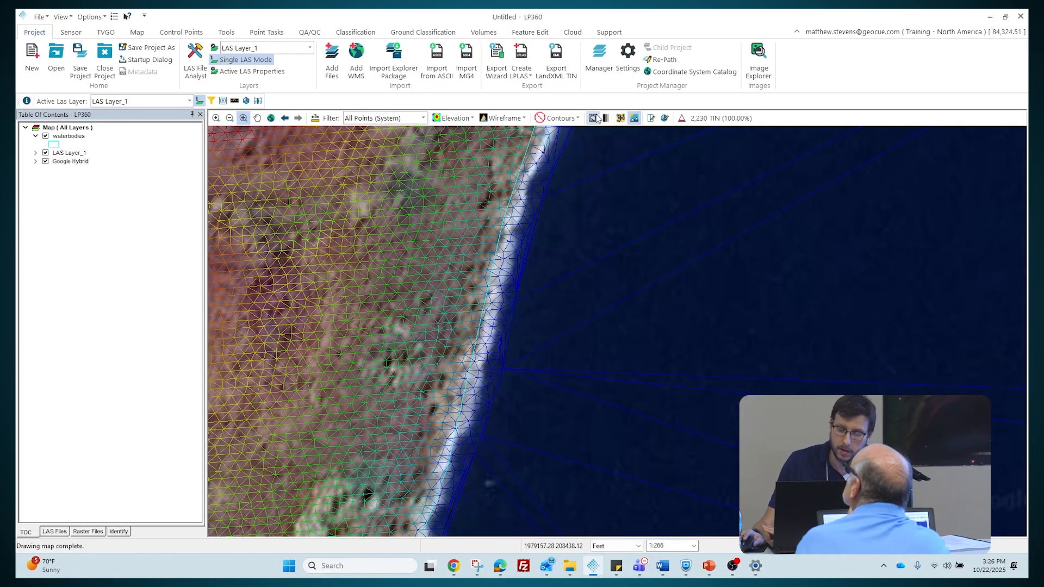
pyautogui.click(595, 118)
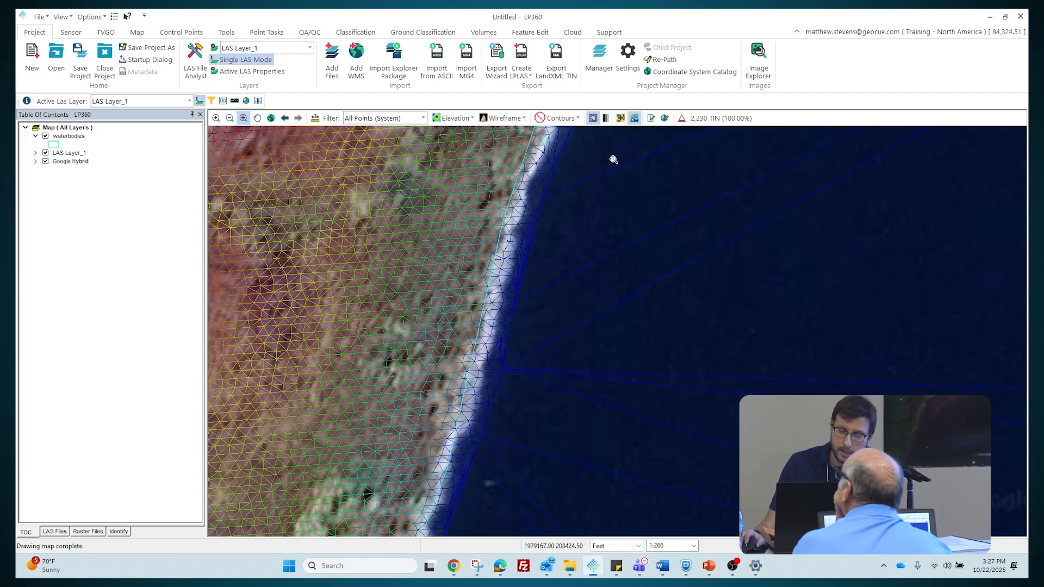
# Set a user-specified contour interval of 3.00 map units for LAS Layer_1
pyautogui.click(564, 119)
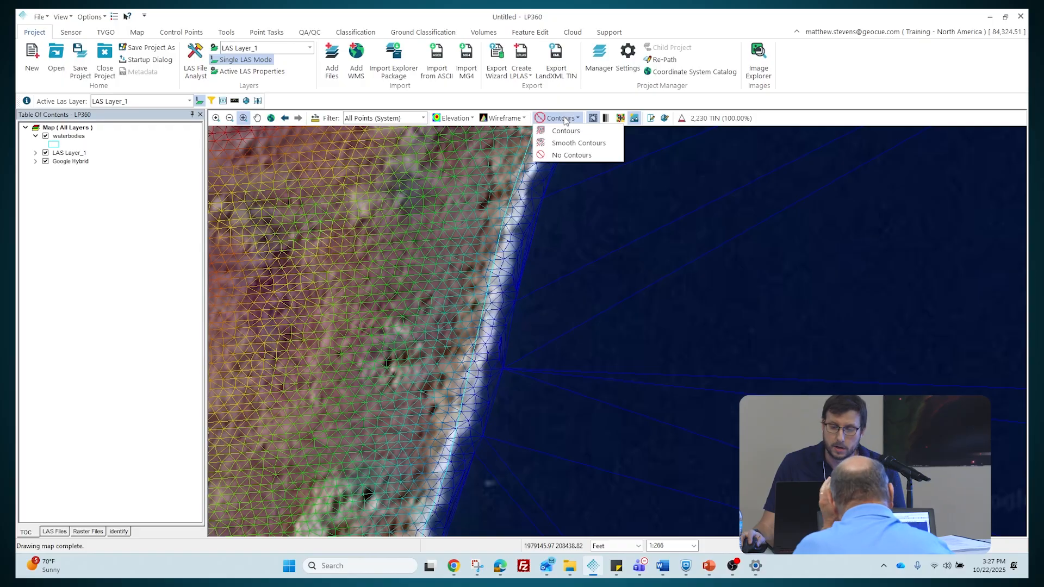
pyautogui.click(576, 144)
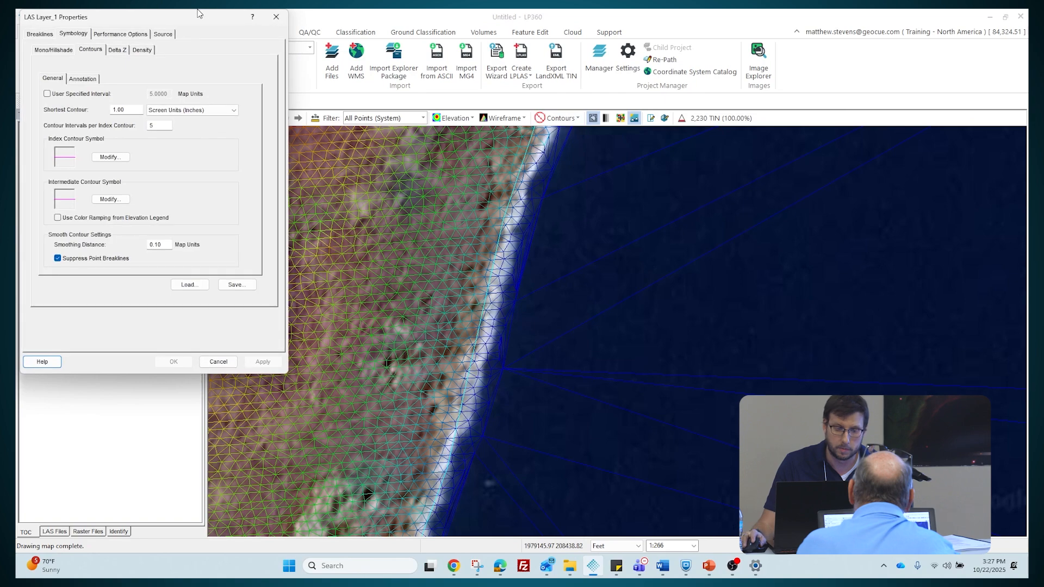
pyautogui.moveTo(195, 14); pyautogui.dragTo(566, 130)
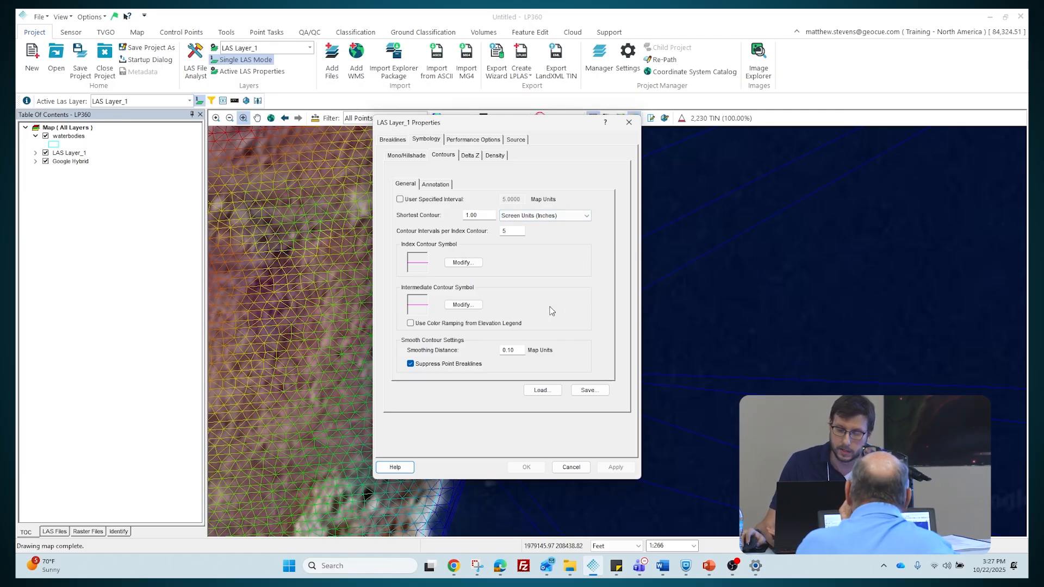
pyautogui.click(400, 199)
pyautogui.doubleClick(519, 200)
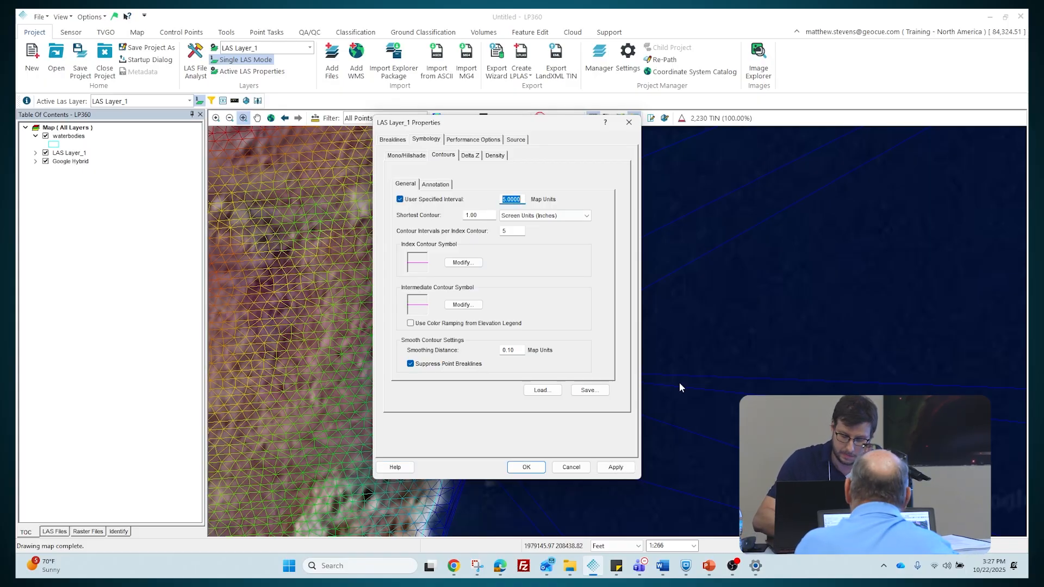
pyautogui.write('3')
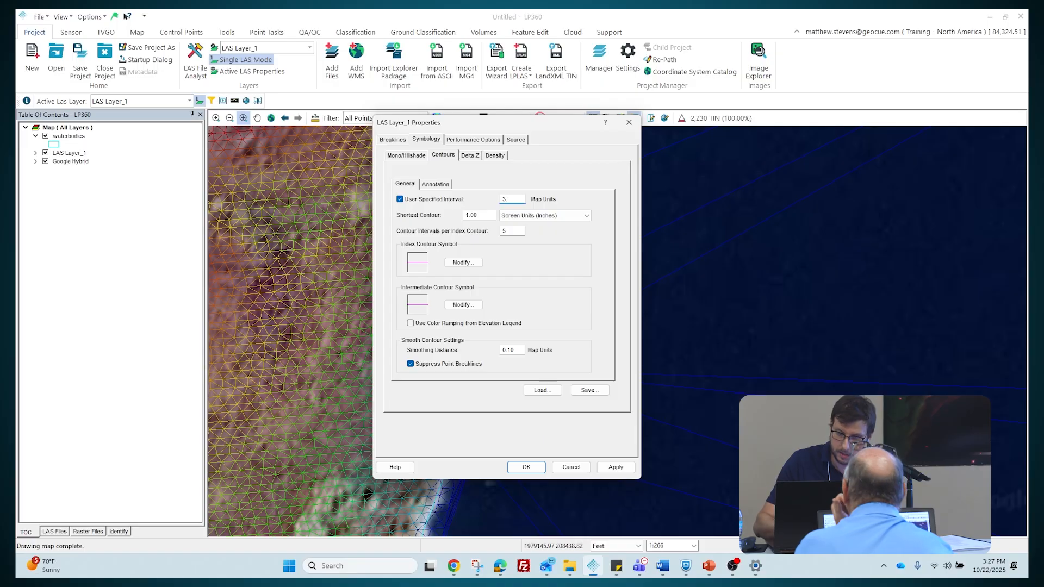
pyautogui.write('.00')
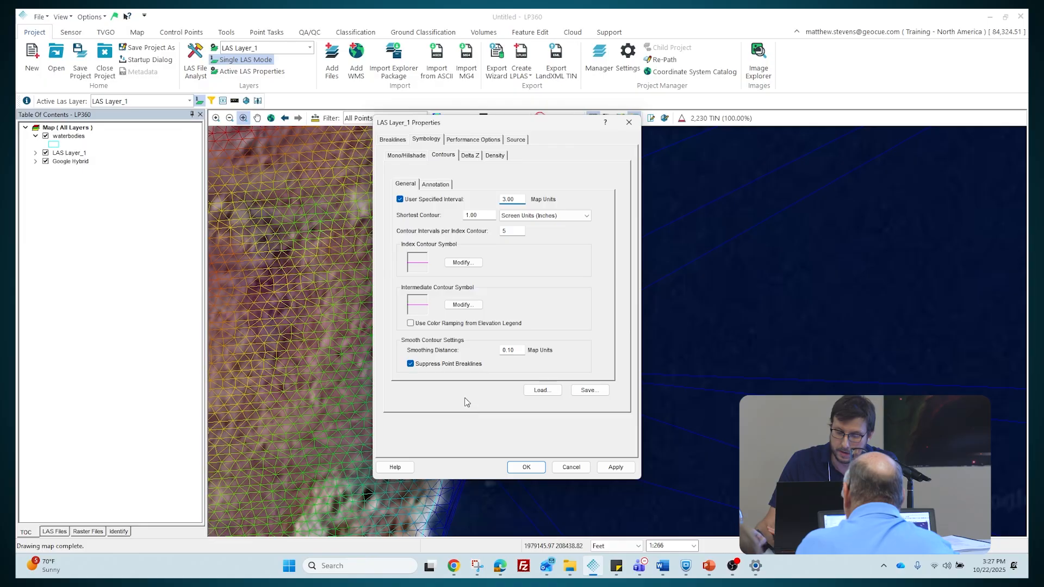
pyautogui.click(526, 467)
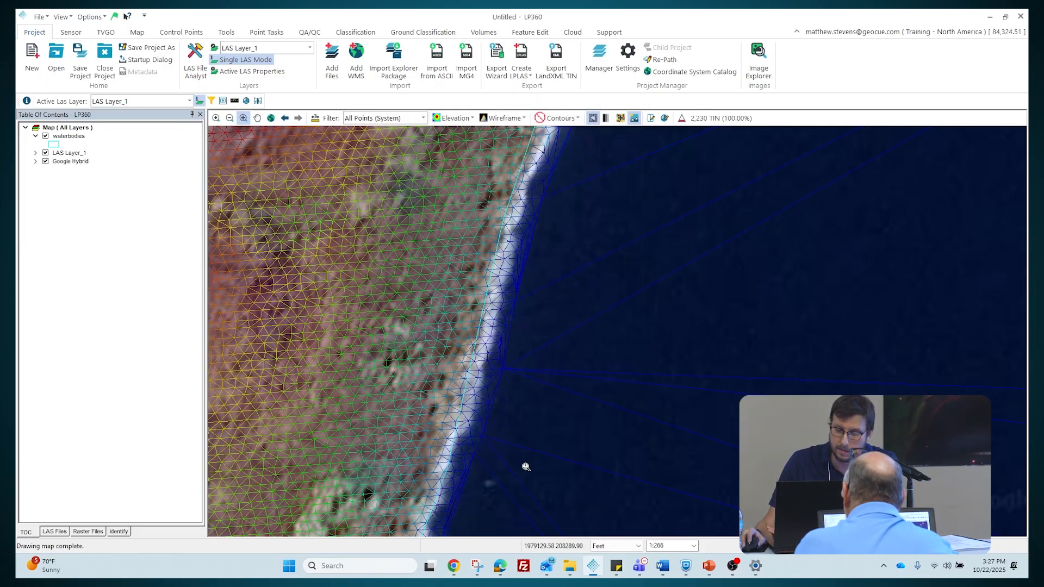
# Display smooth contours in the map view and filter the LAS points to Ground (System)
pyautogui.click(560, 120)
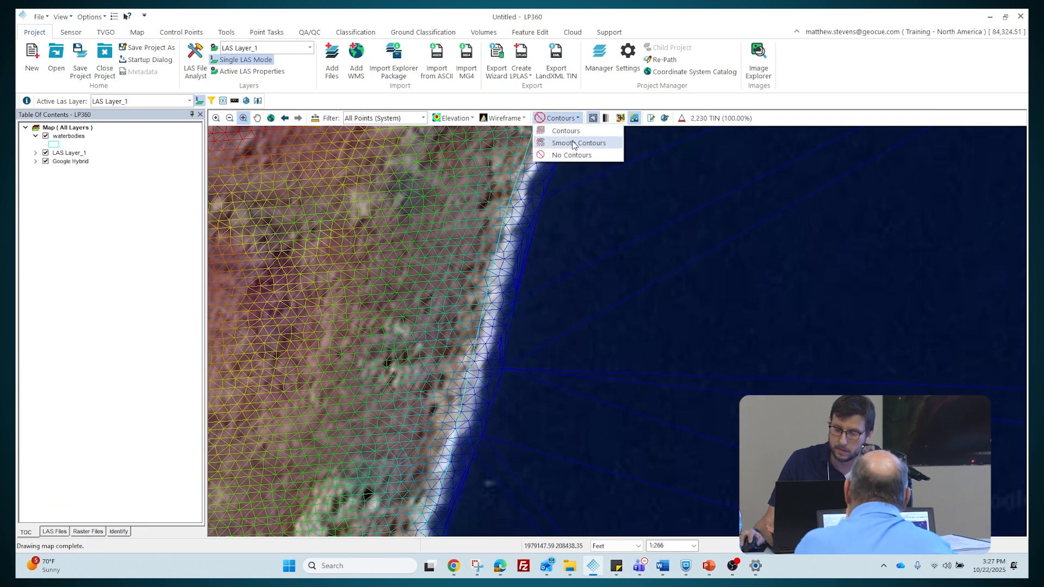
pyautogui.click(569, 140)
pyautogui.click(570, 118)
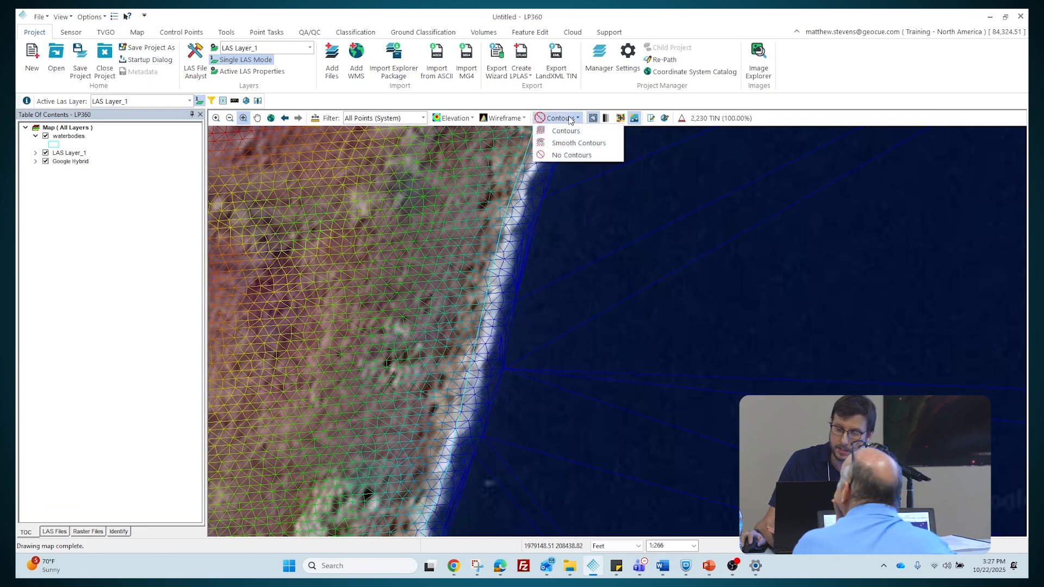
pyautogui.click(579, 143)
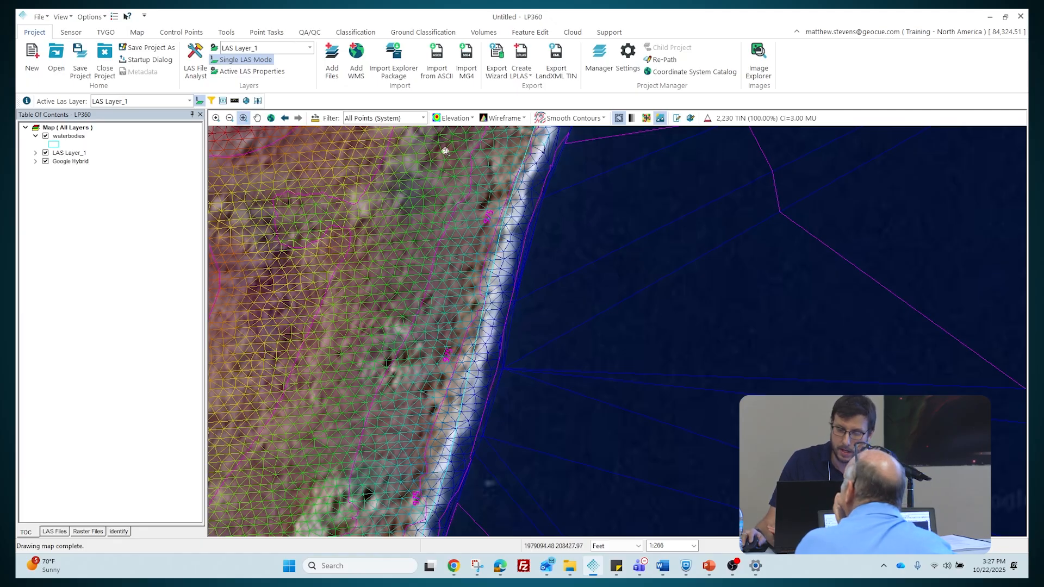
pyautogui.click(412, 120)
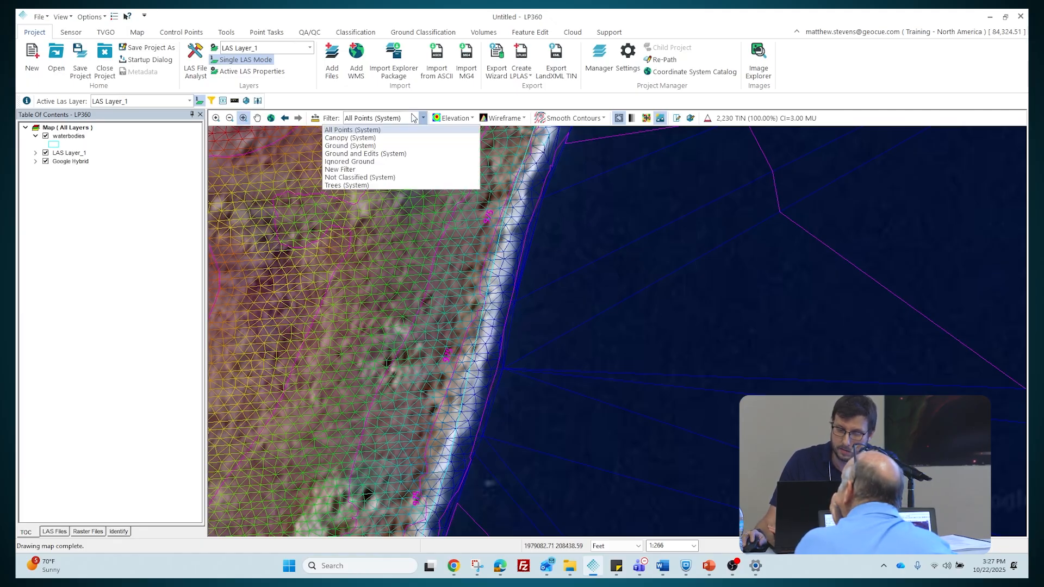
pyautogui.click(417, 147)
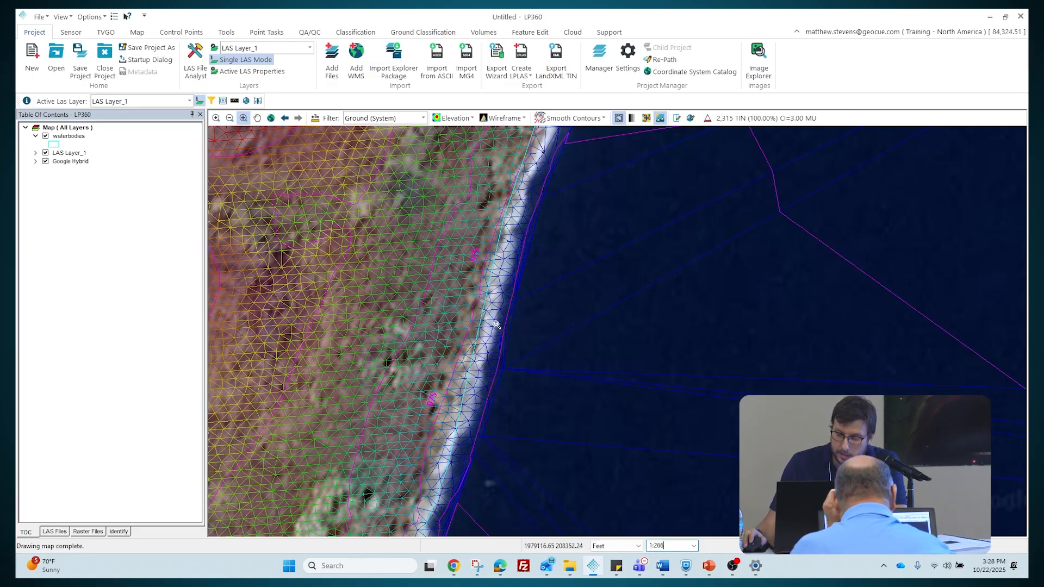
# Change the waterbodies layer's outline to red with a width of 2.0 for comparison with the shoreline contours
pyautogui.click(495, 301)
pyautogui.scroll(1, 496, 301)
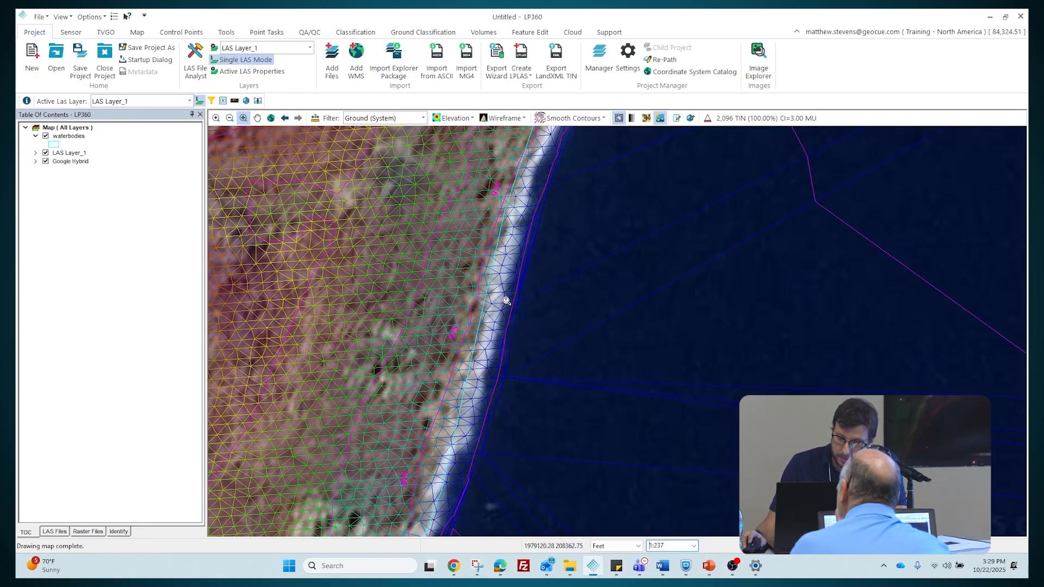
pyautogui.click(482, 292)
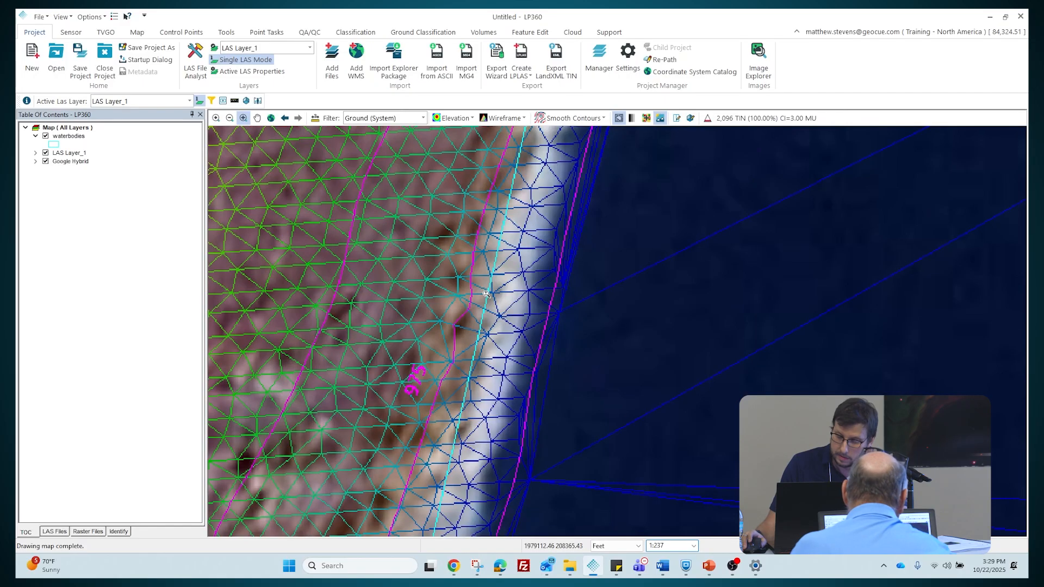
pyautogui.scroll(1, 509, 305)
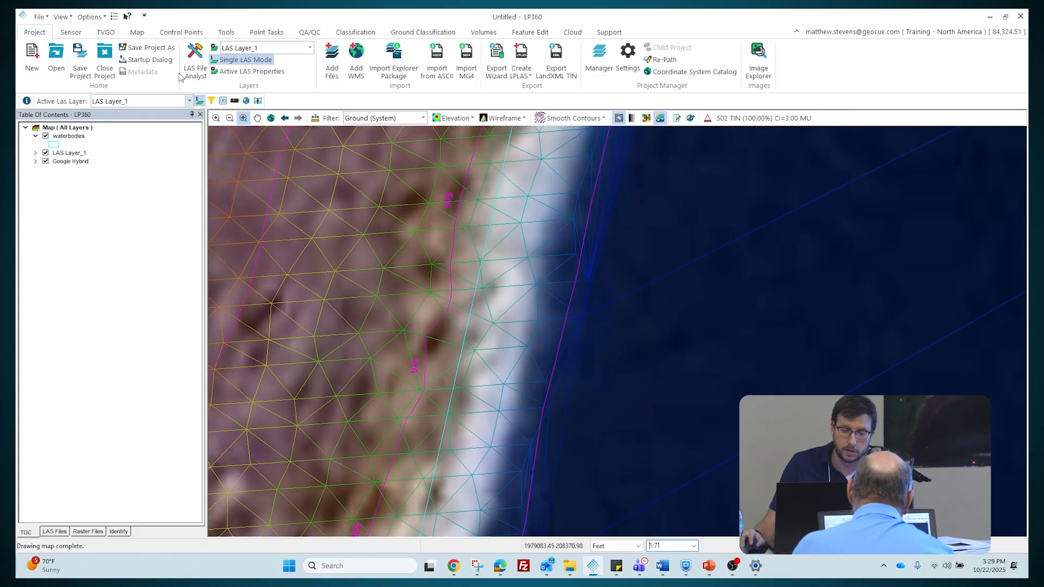
pyautogui.rightClick(82, 140)
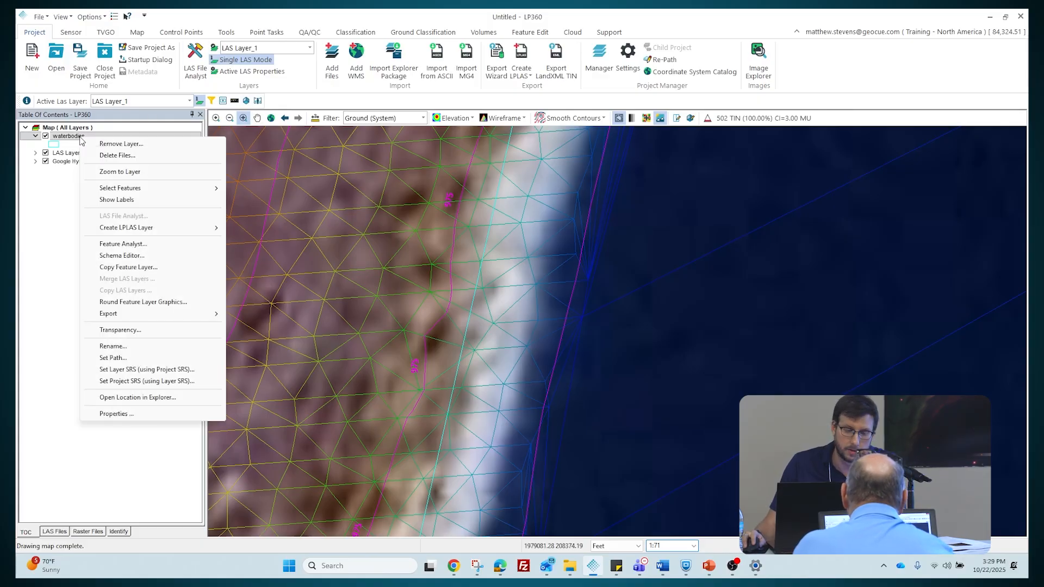
pyautogui.click(148, 415)
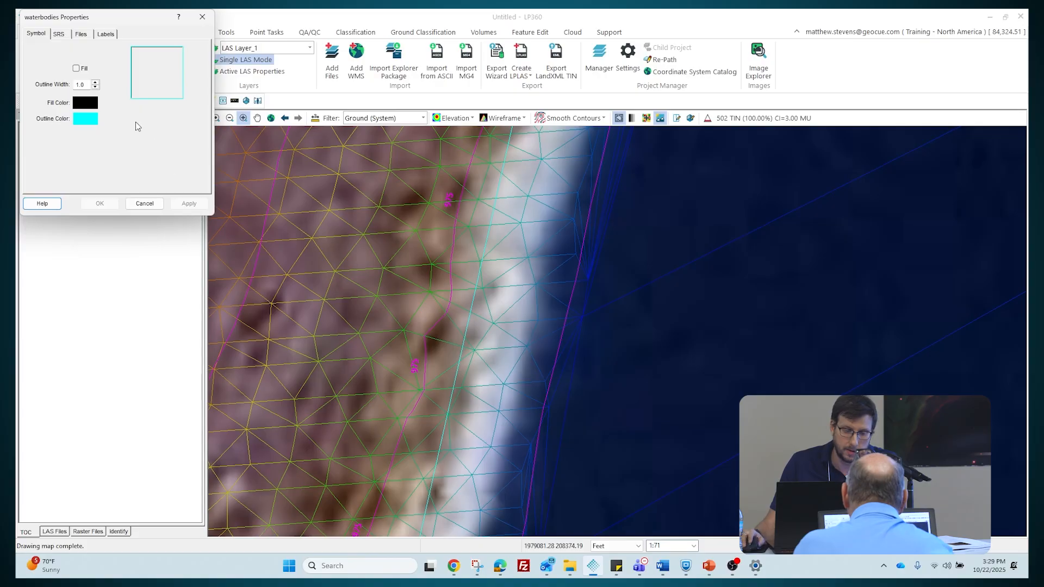
pyautogui.click(93, 121)
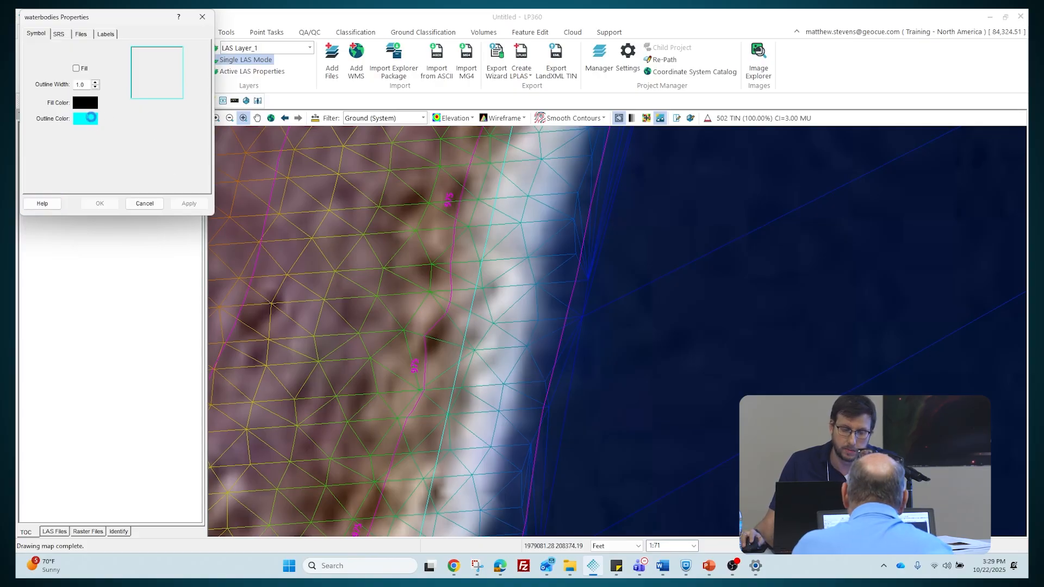
pyautogui.click(69, 71)
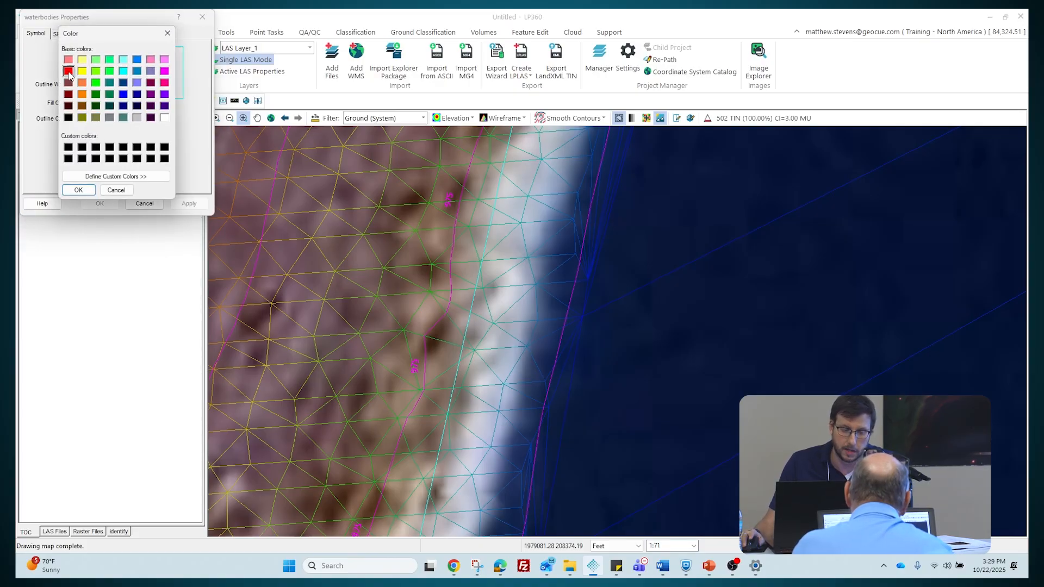
pyautogui.click(76, 192)
pyautogui.click(96, 83)
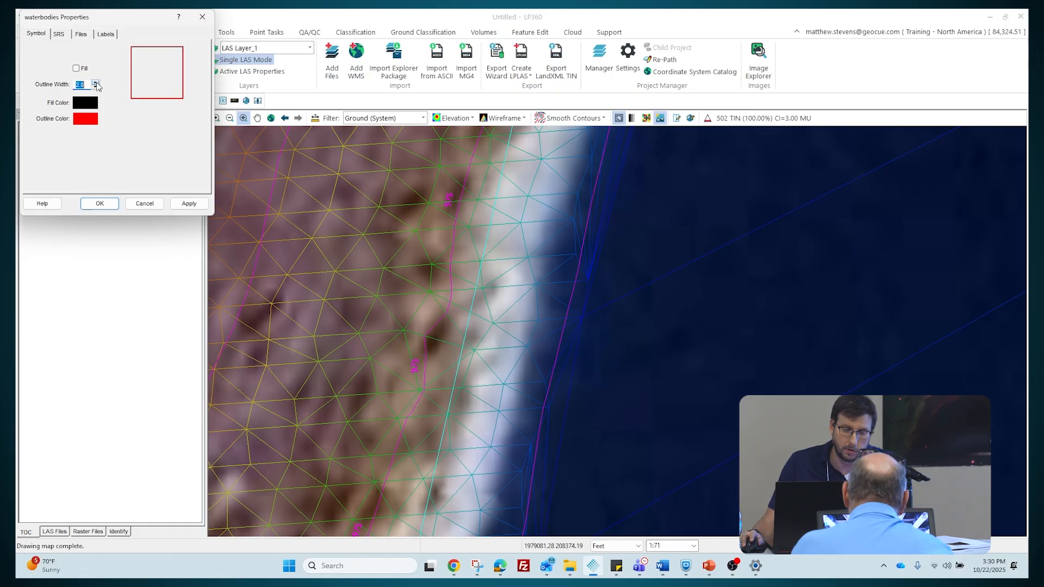
pyautogui.click(100, 203)
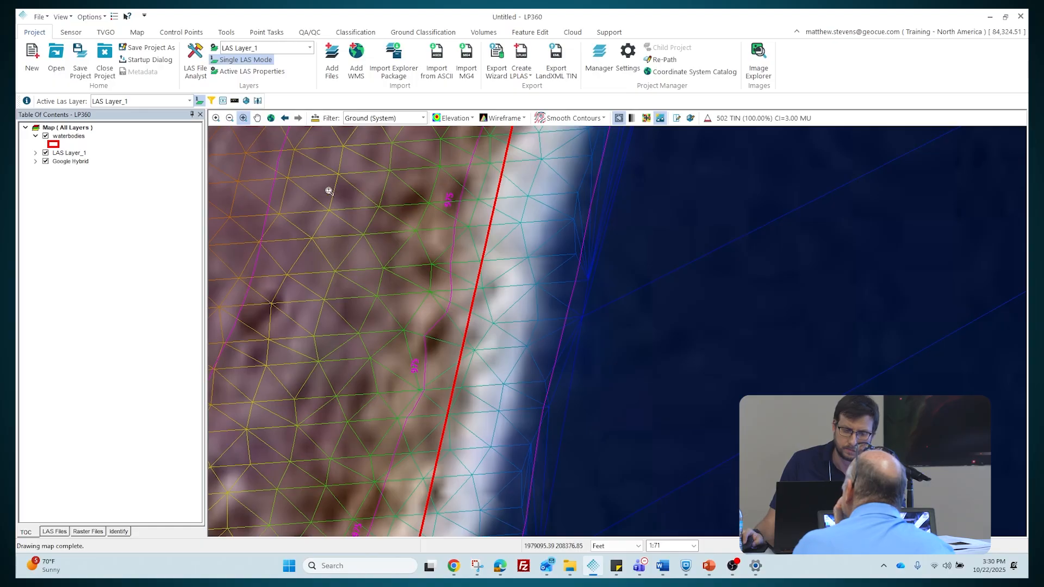
# Make My Breaklines (1 - 2D-3D Waterbodies) the active point cloud task
pyautogui.click(270, 33)
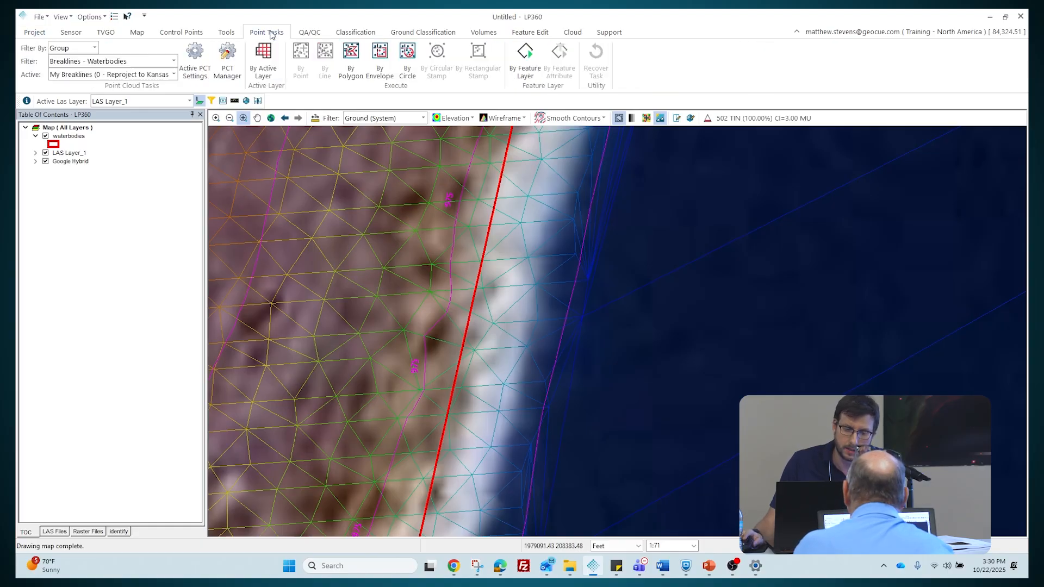
pyautogui.click(154, 76)
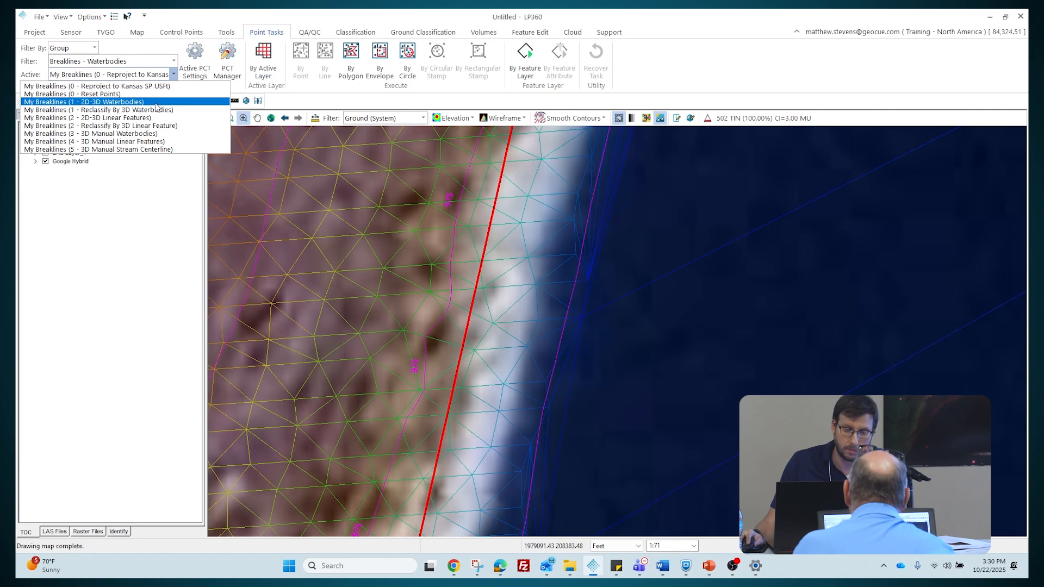
pyautogui.click(156, 102)
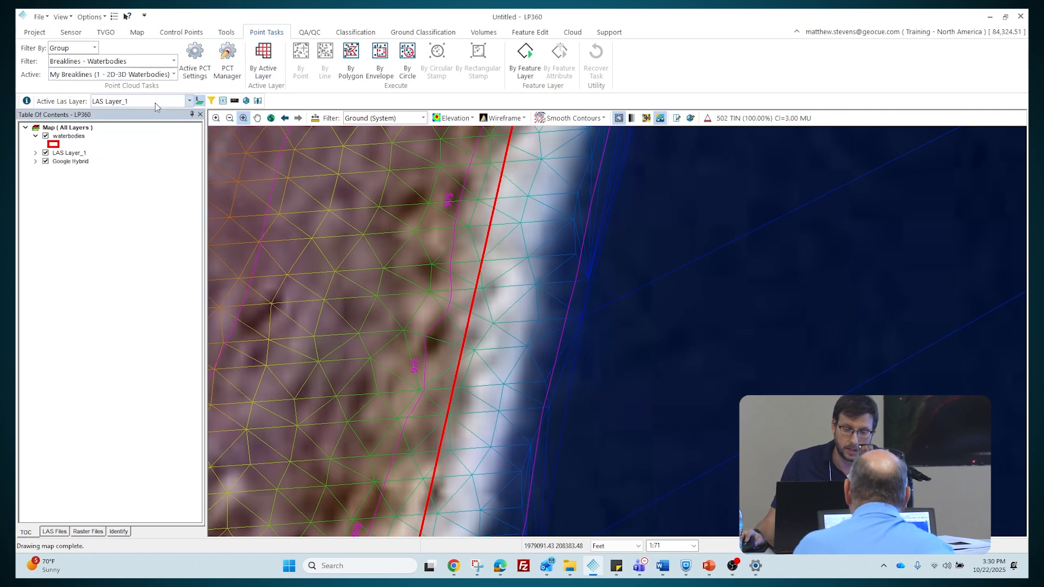
pyautogui.click(193, 59)
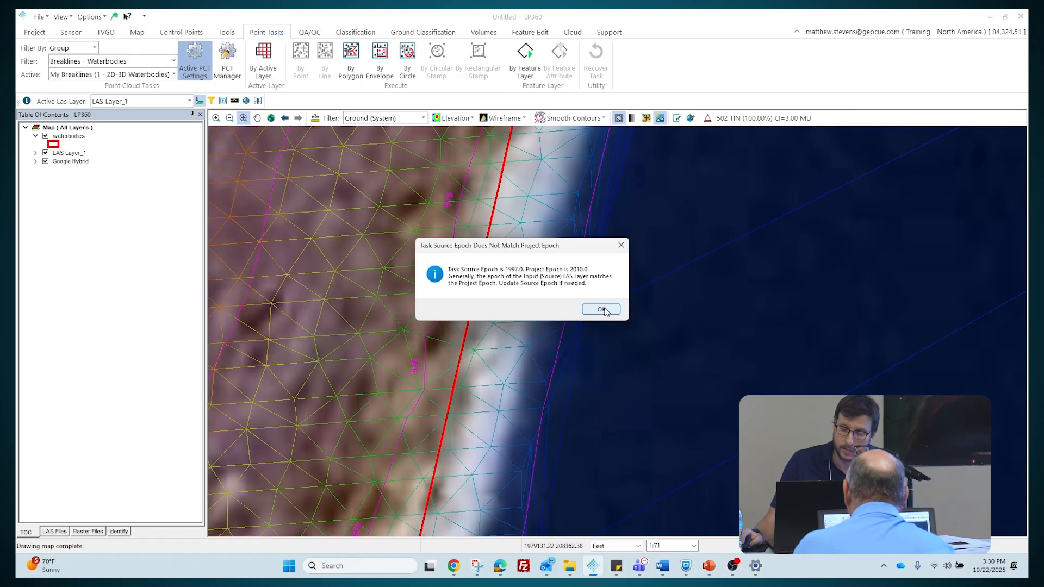
pyautogui.click(601, 310)
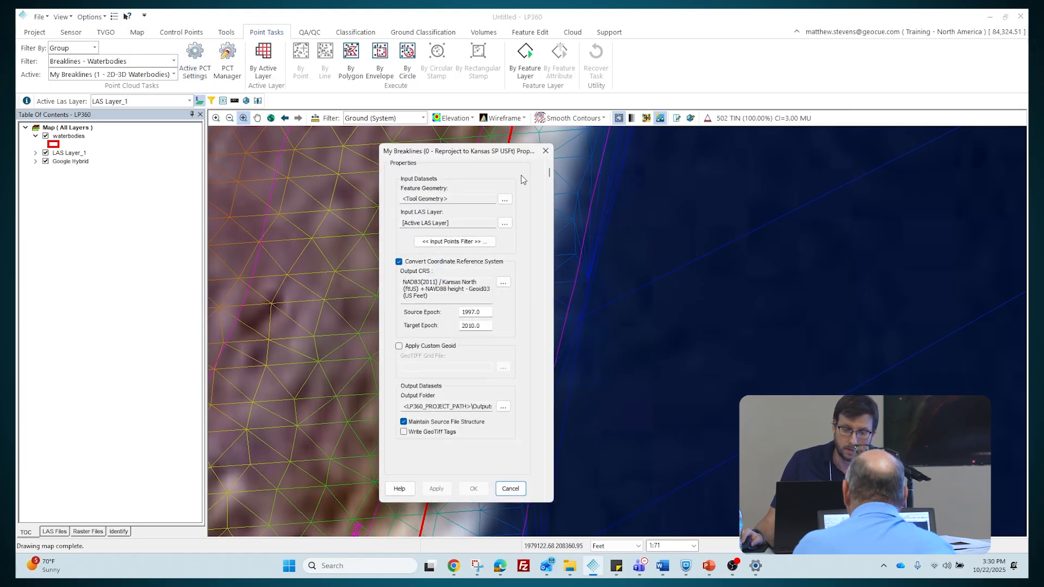
pyautogui.click(545, 151)
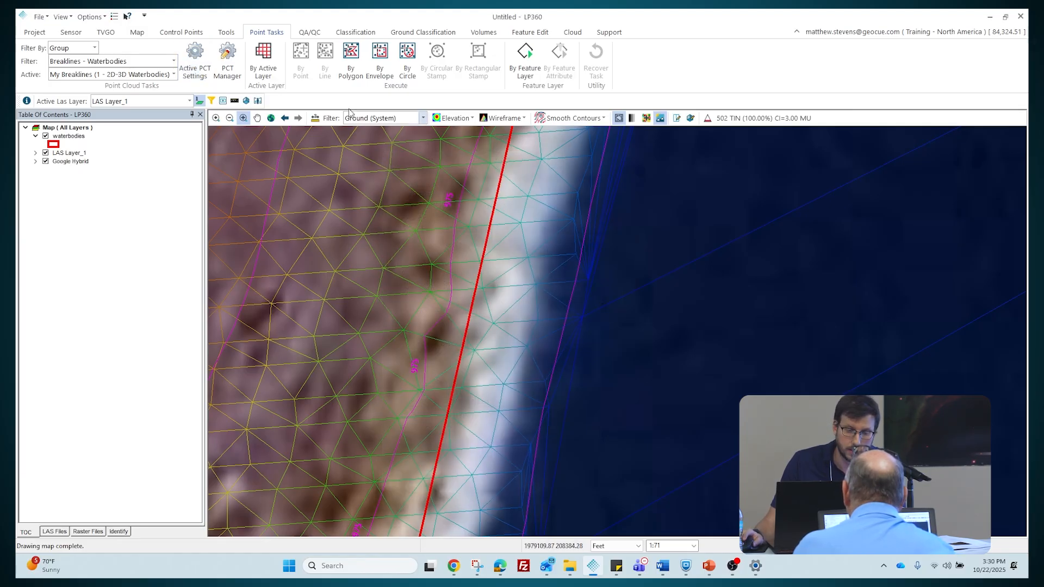
# Reselect the 2D-3D Waterbodies task as active, open its settings and examine the input points filter
pyautogui.click(172, 74)
pyautogui.click(153, 103)
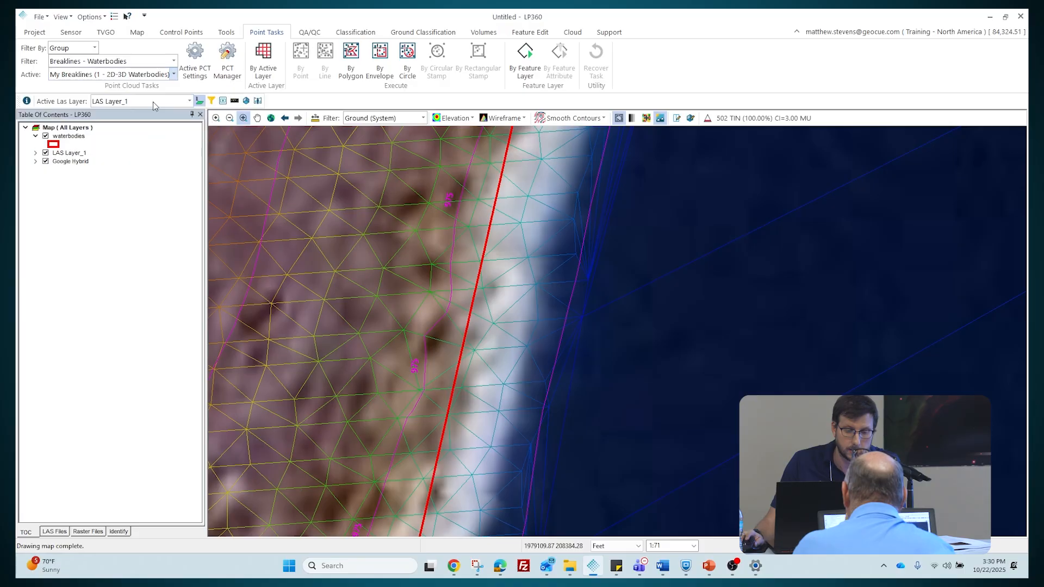
pyautogui.click(198, 61)
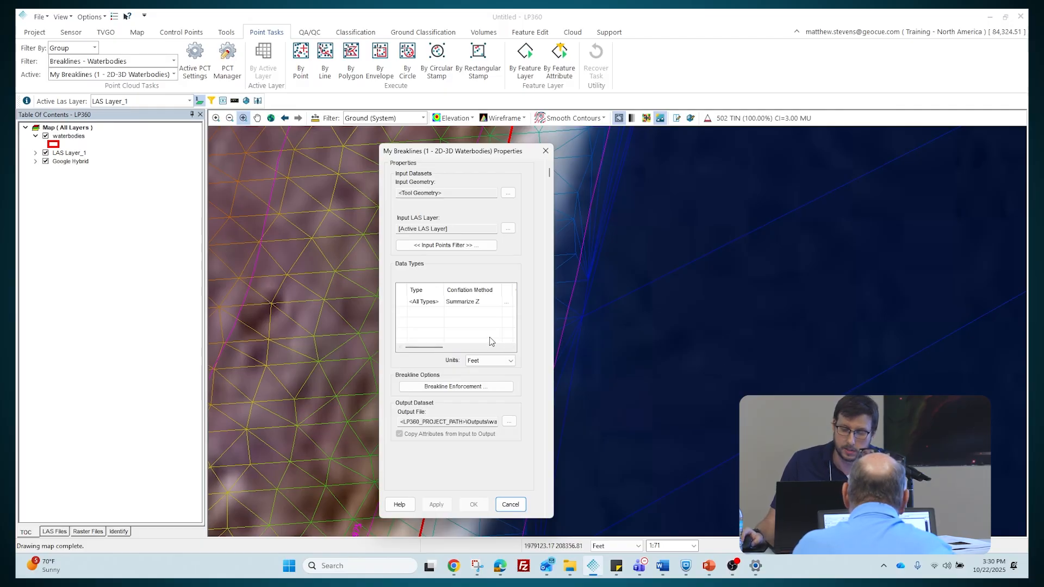
pyautogui.click(475, 246)
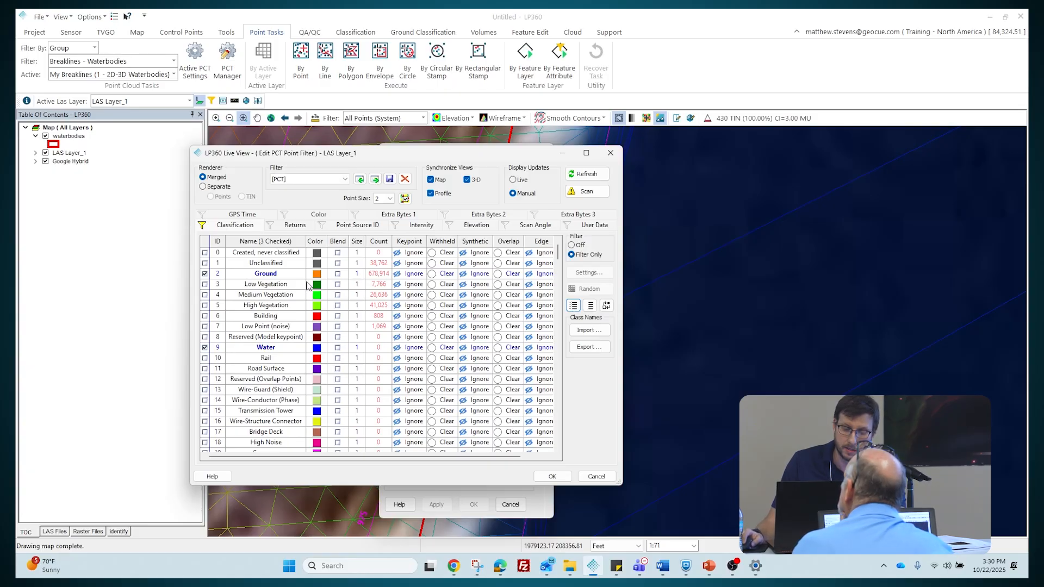
pyautogui.click(610, 159)
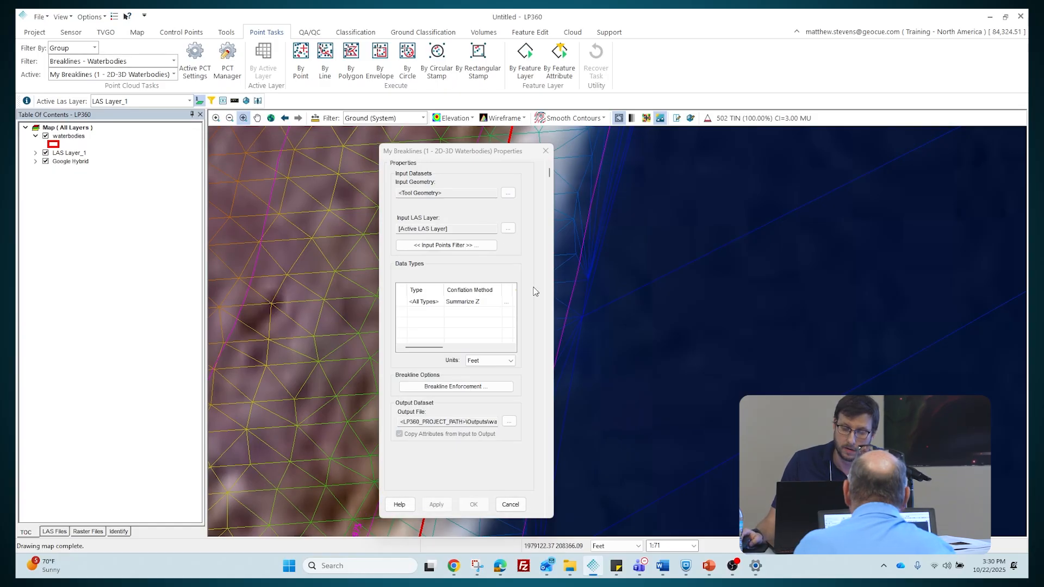
# Set the task's conflation method to Summarize Z, creating a flat 3D feature from the Minimum Z of points completely within the geometry
pyautogui.click(483, 303)
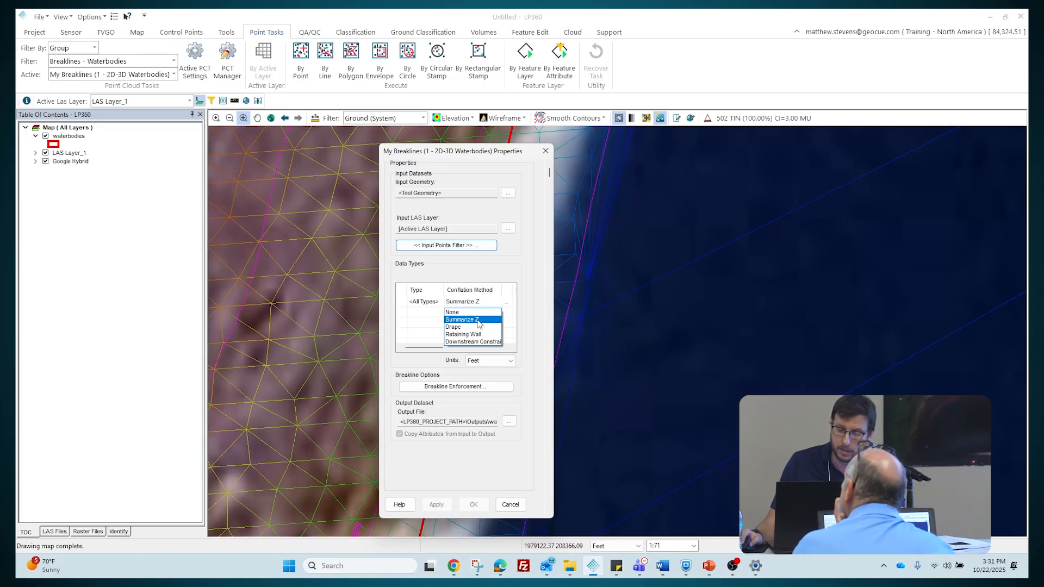
pyautogui.click(479, 323)
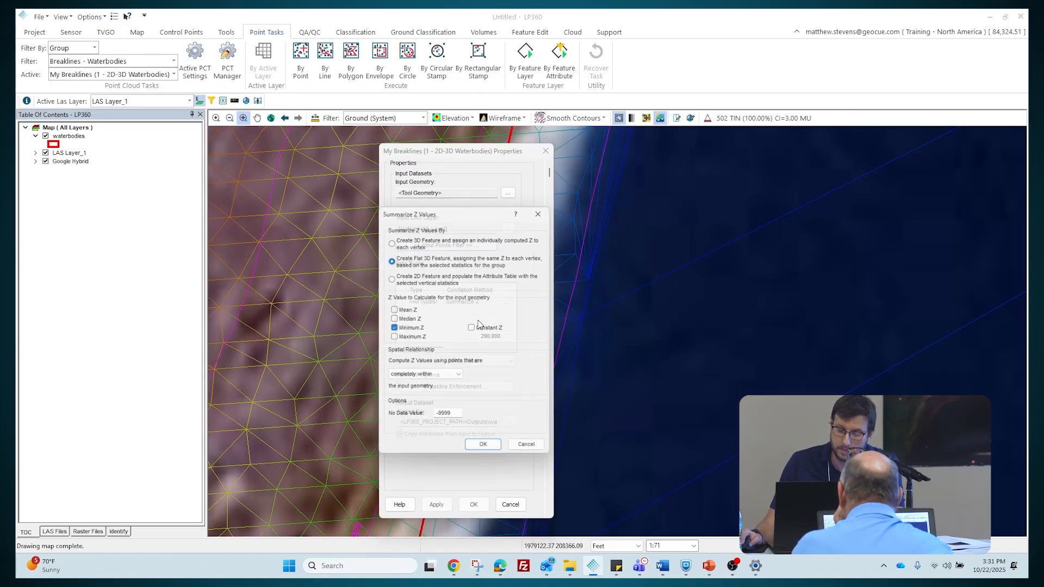
pyautogui.click(545, 208)
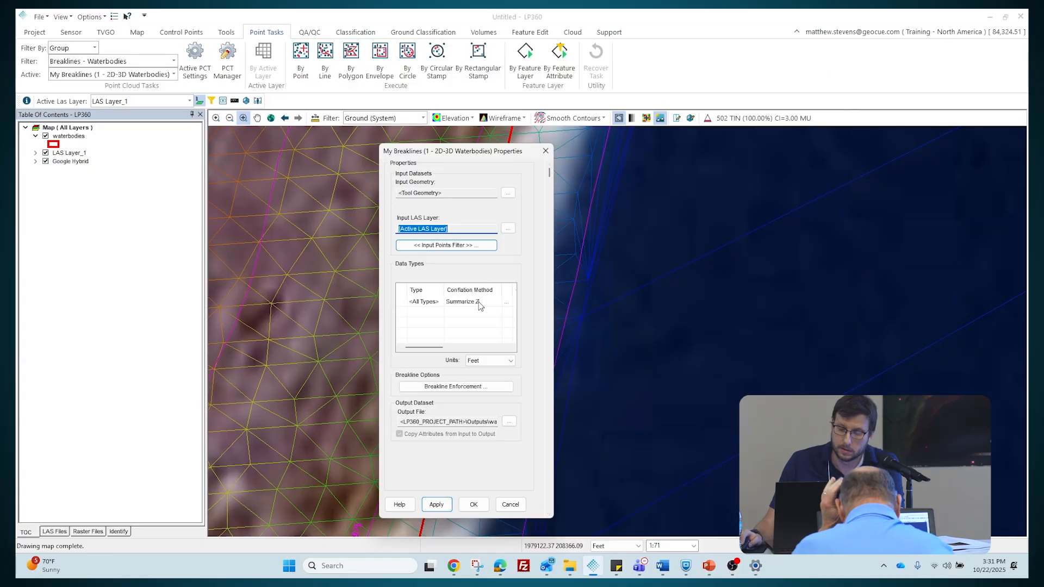
pyautogui.click(480, 303)
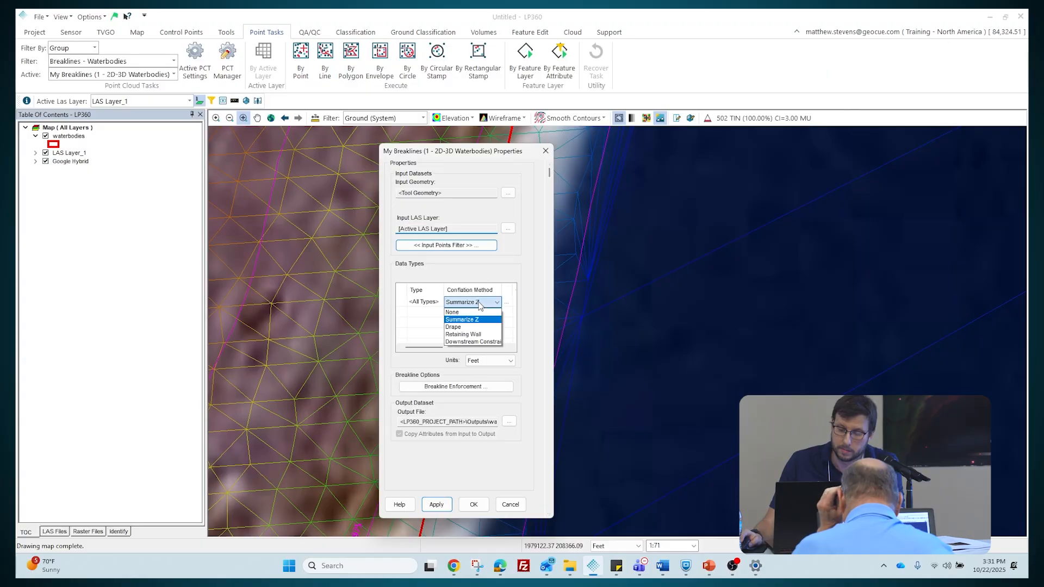
pyautogui.click(476, 321)
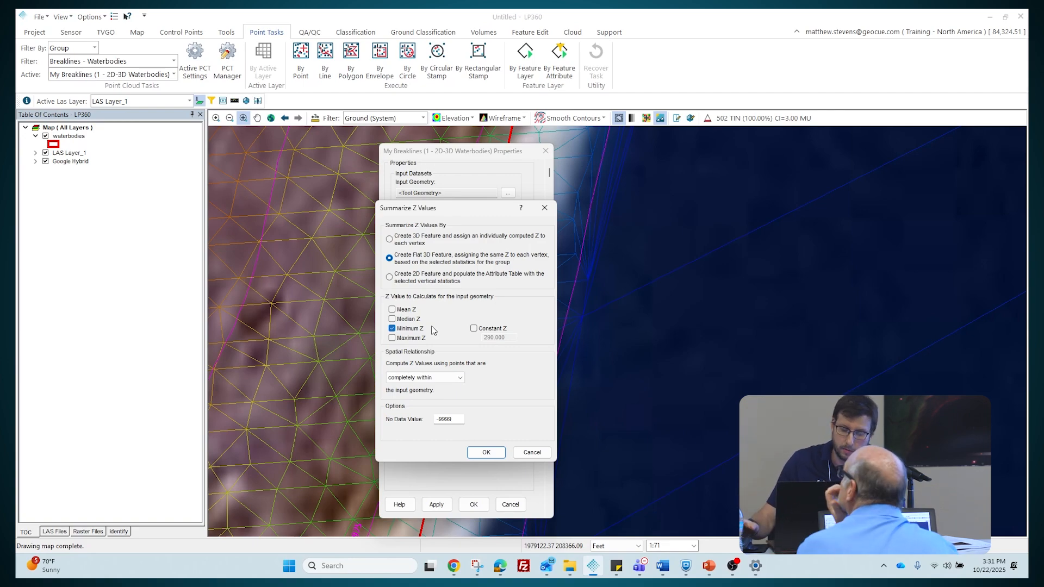
pyautogui.click(486, 453)
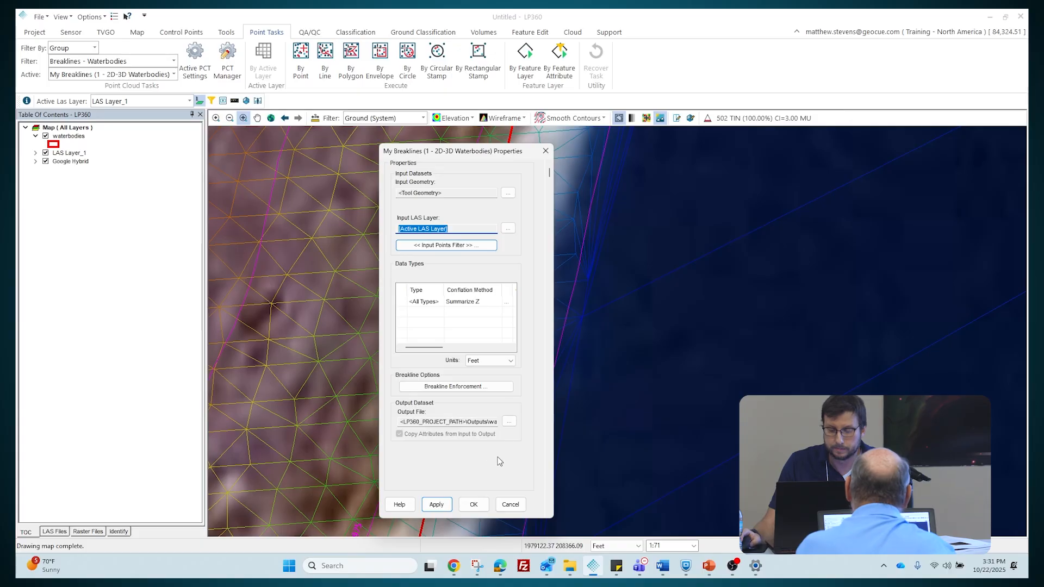
pyautogui.click(476, 503)
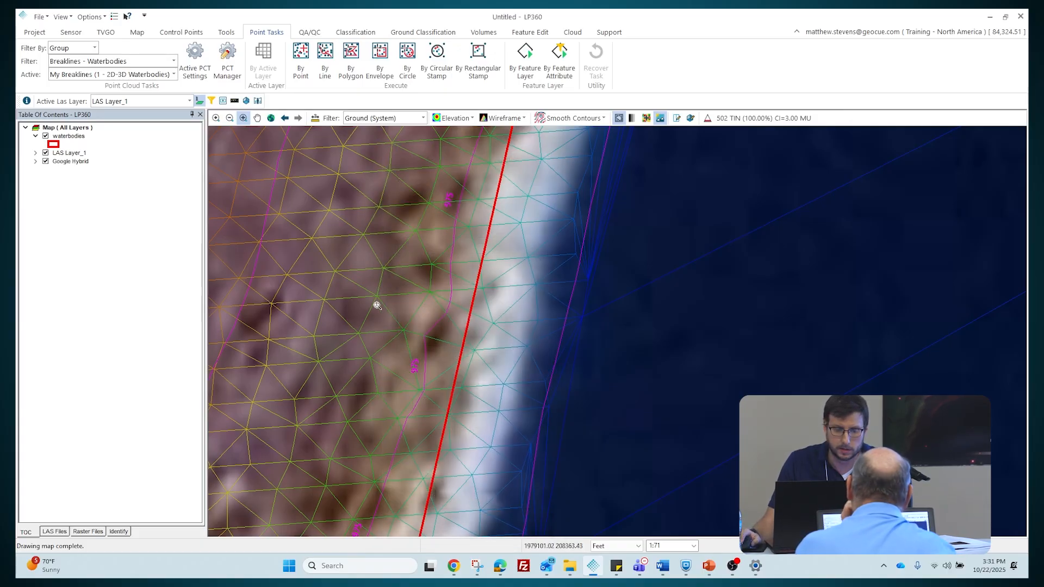
# Examine the remaining data type columns in the 2D-3D Waterbodies task settings, including the classification of points within closed lines
pyautogui.click(191, 63)
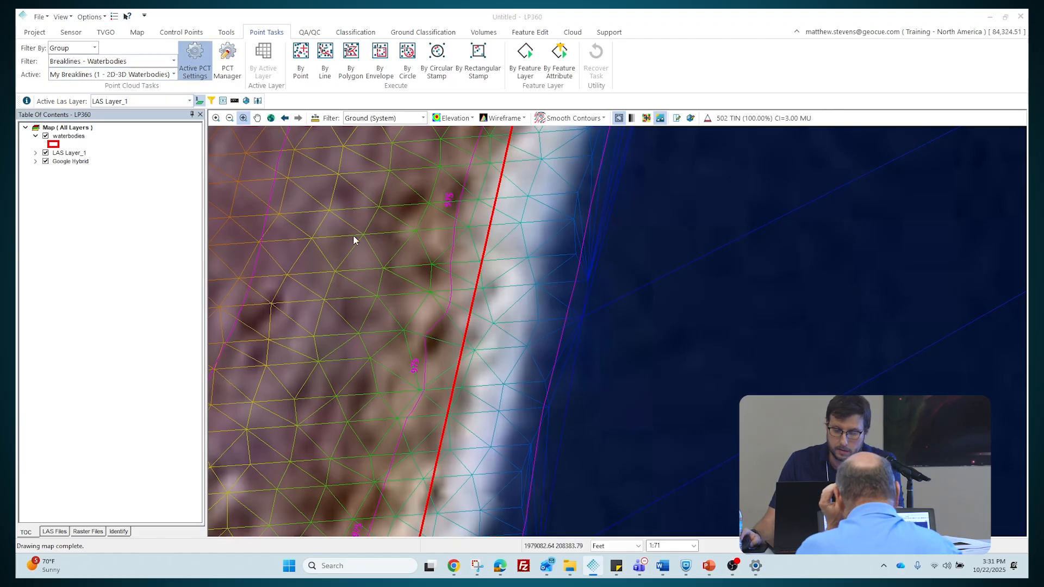
pyautogui.moveTo(435, 348); pyautogui.dragTo(507, 352)
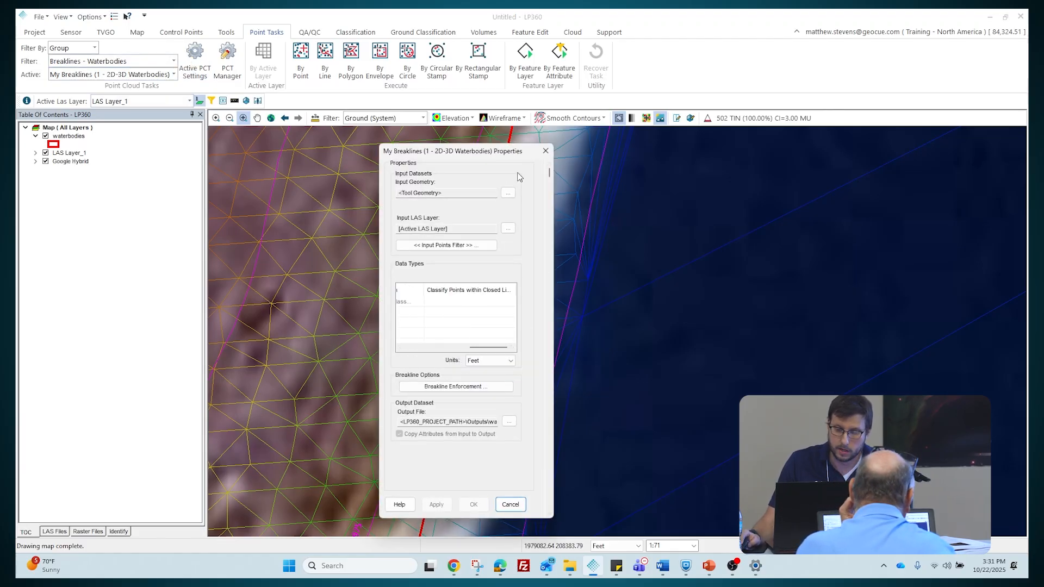
pyautogui.click(545, 150)
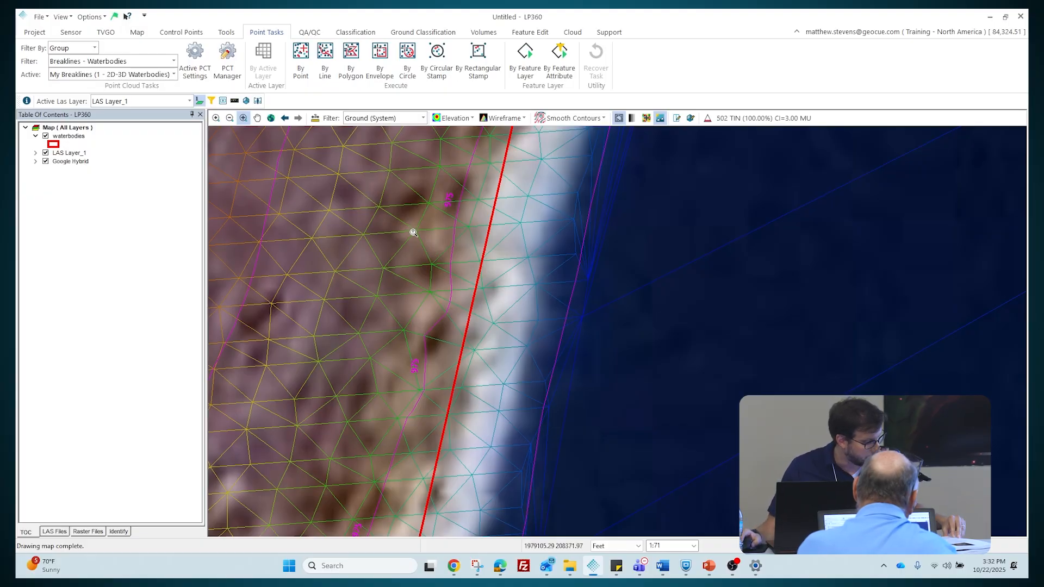
# Run the 2D-3D Waterbodies task by feature layer using waterbodies as the input layer
pyautogui.click(526, 59)
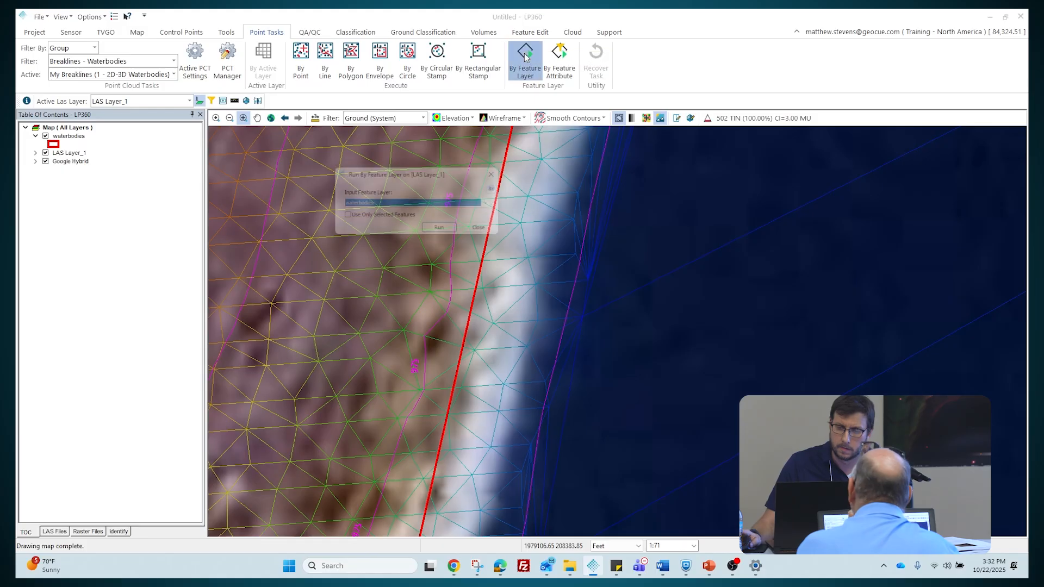
pyautogui.click(444, 231)
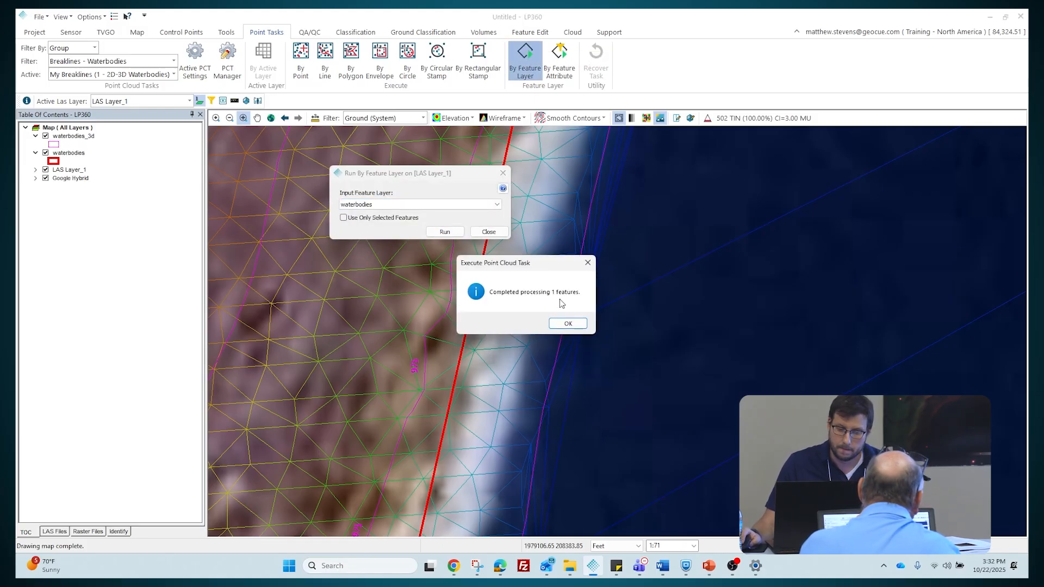
pyautogui.click(567, 323)
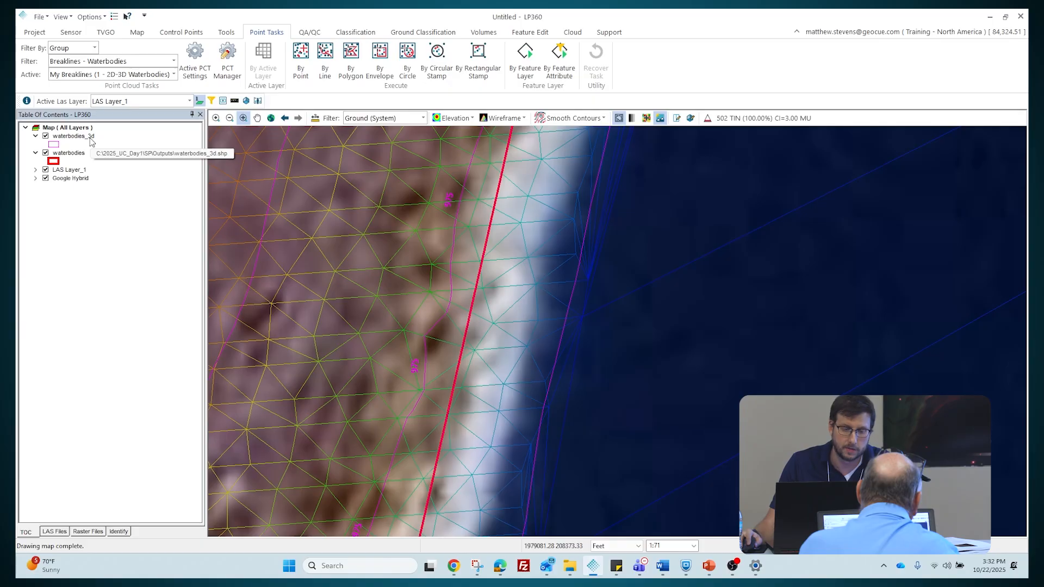
# Hide the waterbodies layer and give the waterbodies_3d layer a wider yellow outline
pyautogui.click(45, 153)
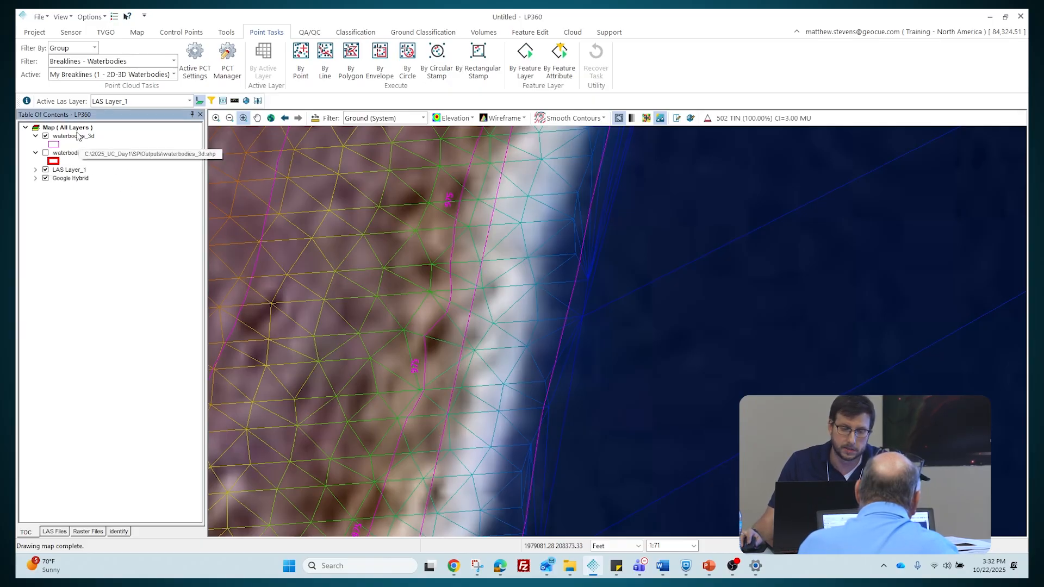
pyautogui.rightClick(78, 135)
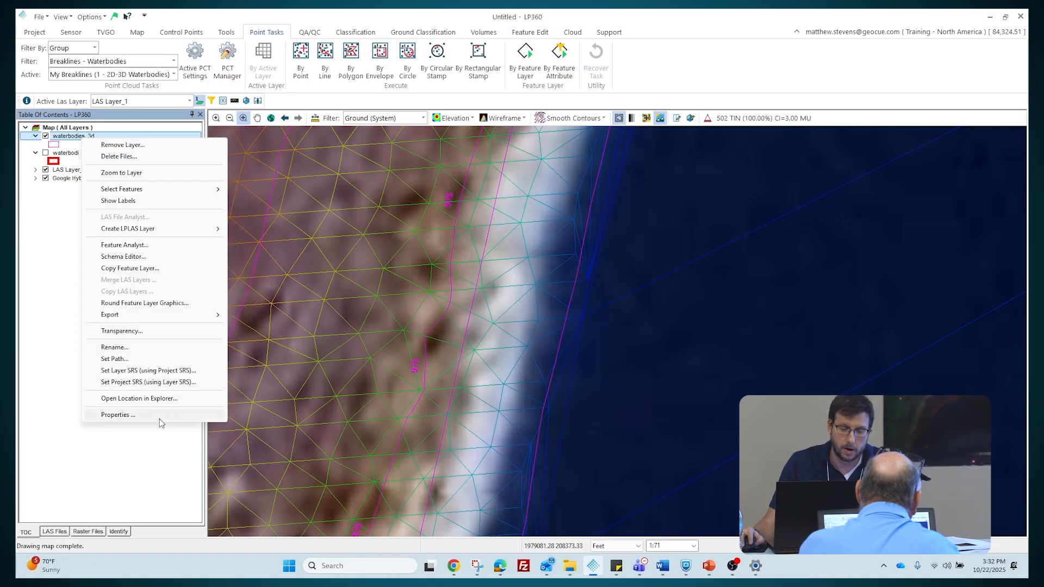
pyautogui.click(131, 415)
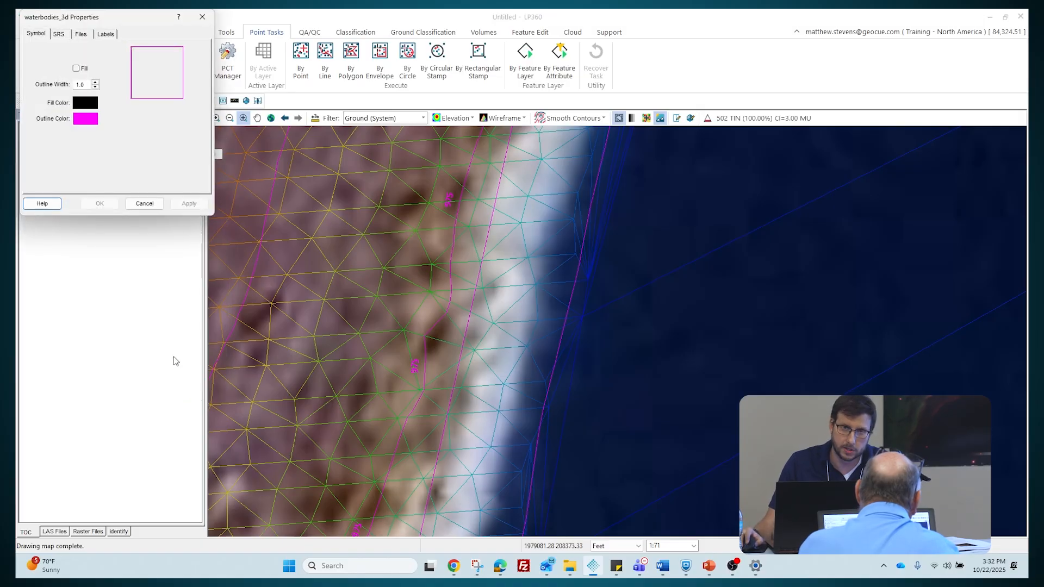
pyautogui.click(93, 120)
pyautogui.click(82, 71)
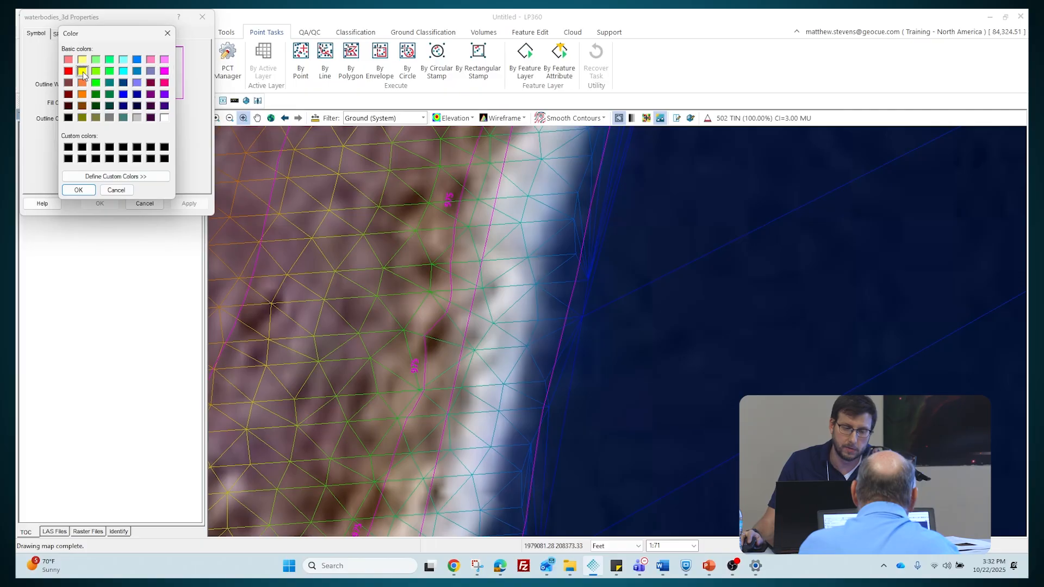
pyautogui.click(88, 192)
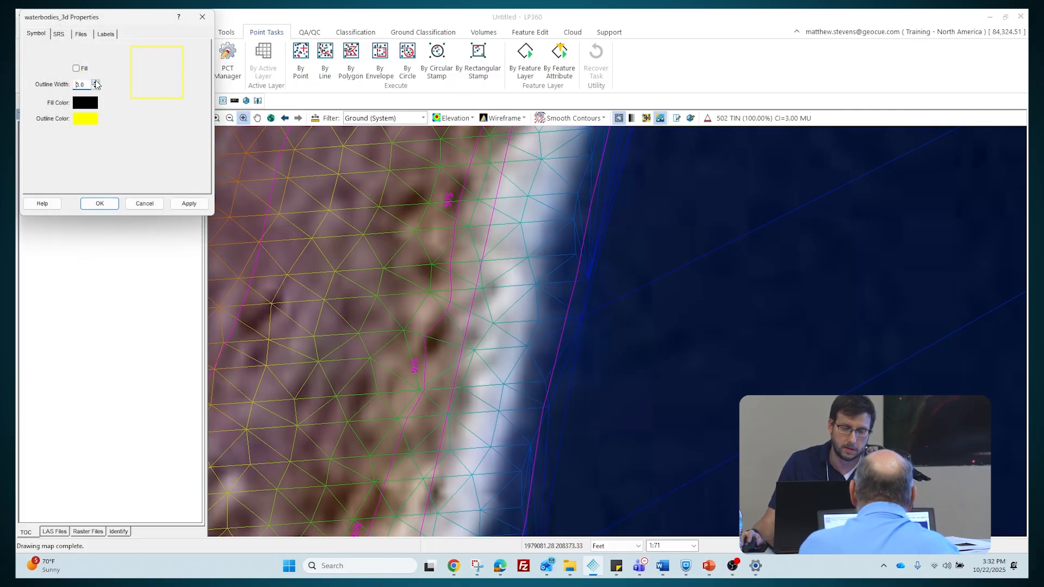
pyautogui.click(95, 82)
pyautogui.click(100, 203)
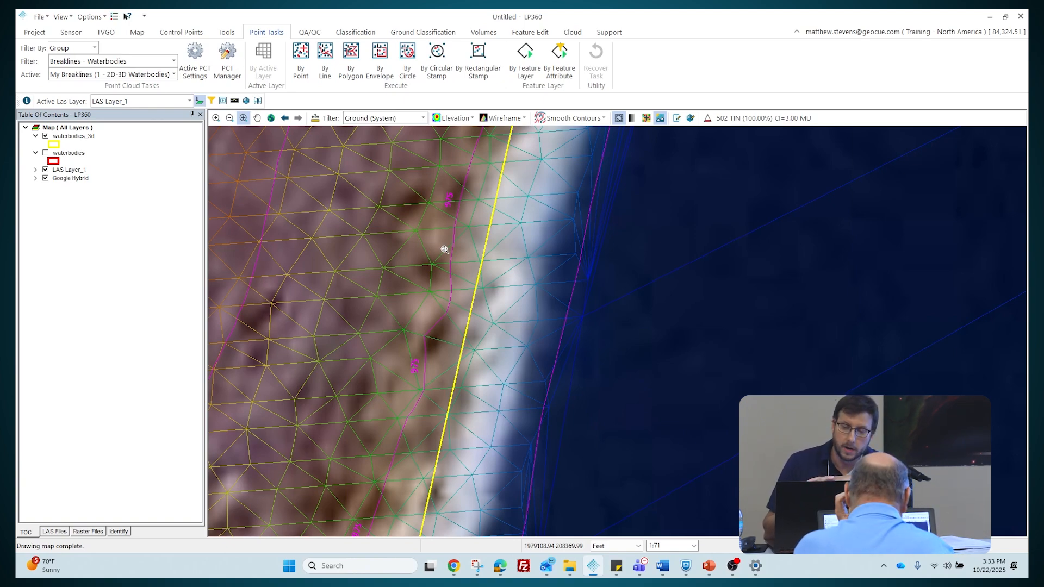
# Enforce waterbodies_3d instead of waterbodies as the LAS layer's breakline, keeping Ignored Ground as the buffer class
pyautogui.click(619, 118)
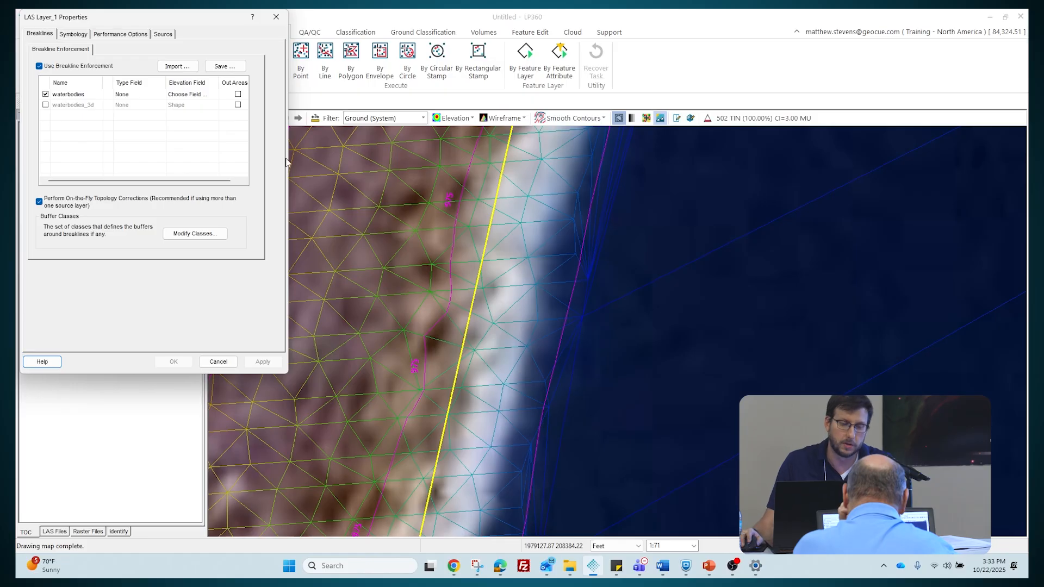
pyautogui.click(45, 94)
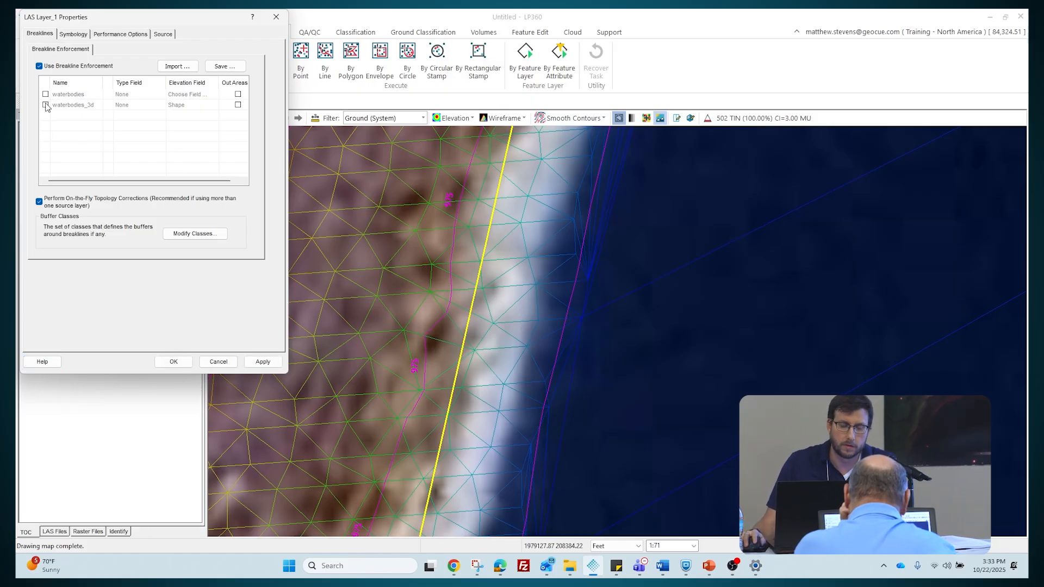
pyautogui.click(46, 105)
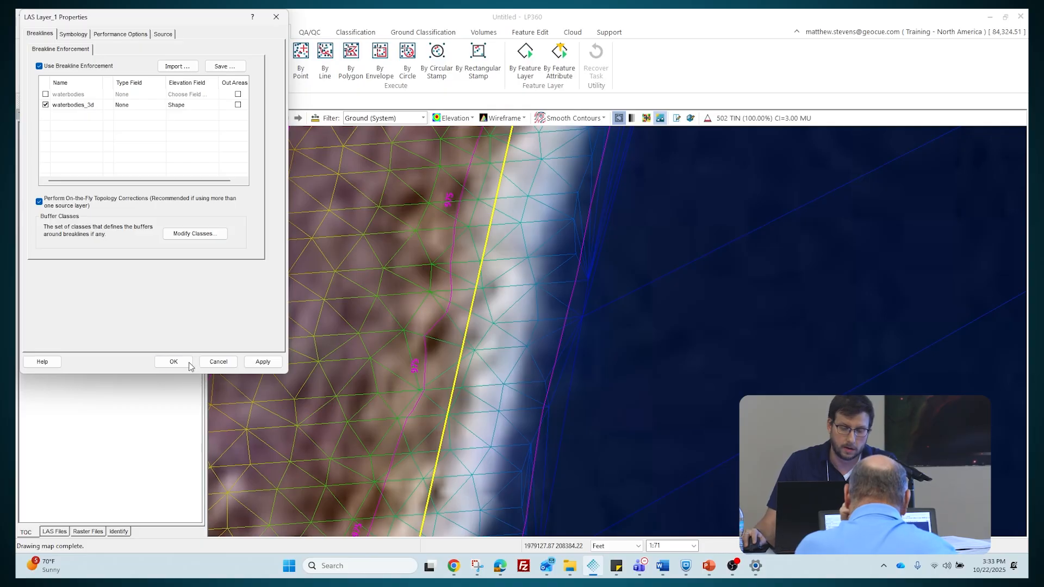
pyautogui.click(195, 235)
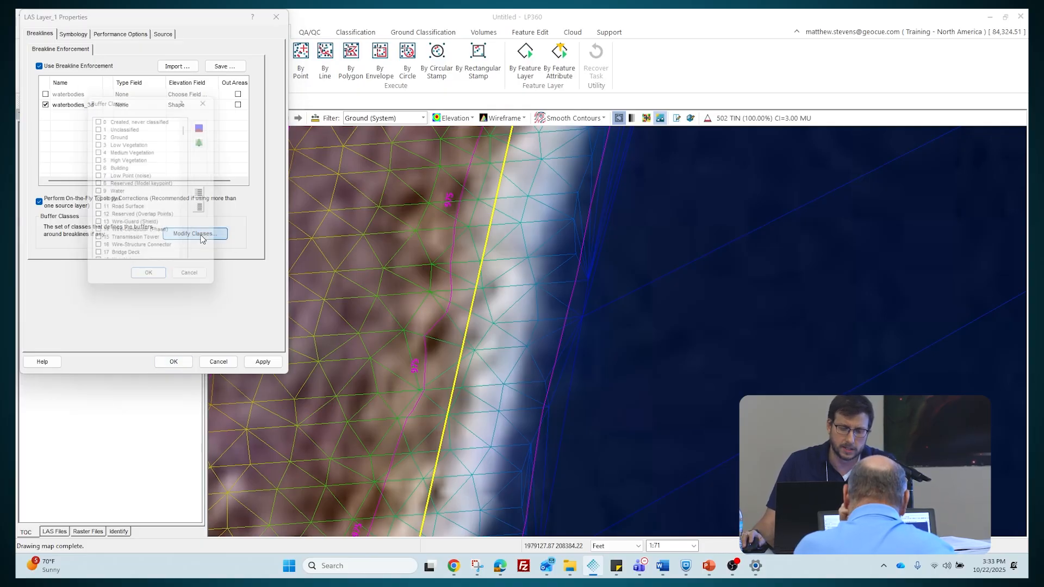
pyautogui.scroll(-1, 117, 248)
pyautogui.scroll(-1, 120, 239)
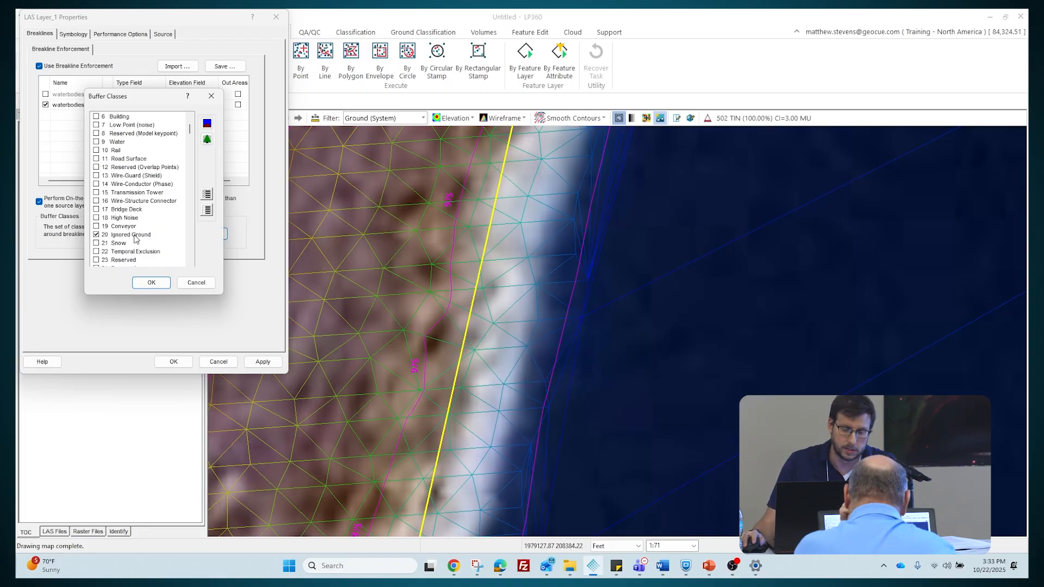
pyautogui.click(150, 283)
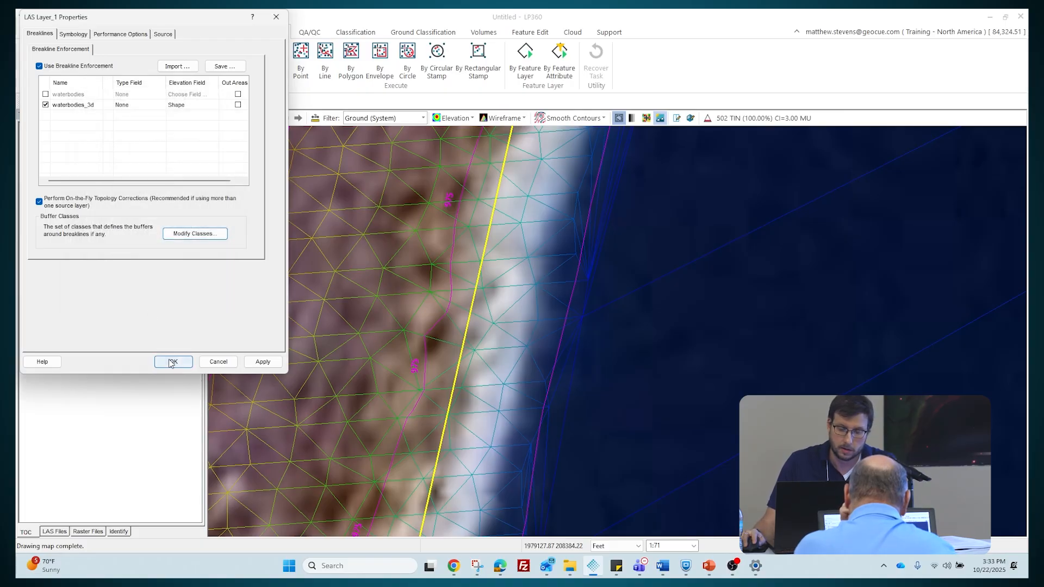
pyautogui.click(172, 362)
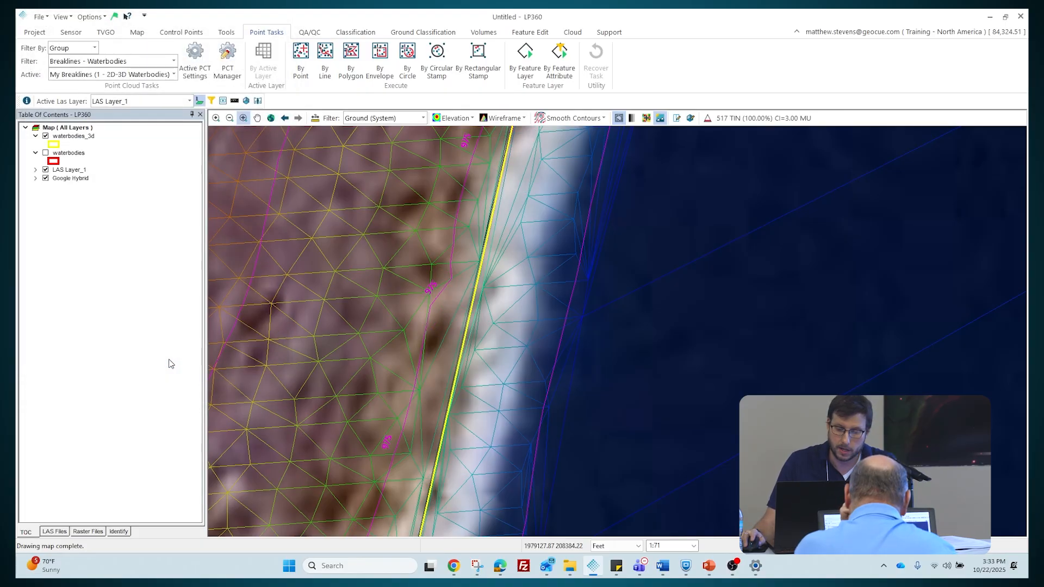
# Hide the Google Hybrid basemap and compare the shoreline wireframe with breakline enforcement off and on
pyautogui.click(497, 257)
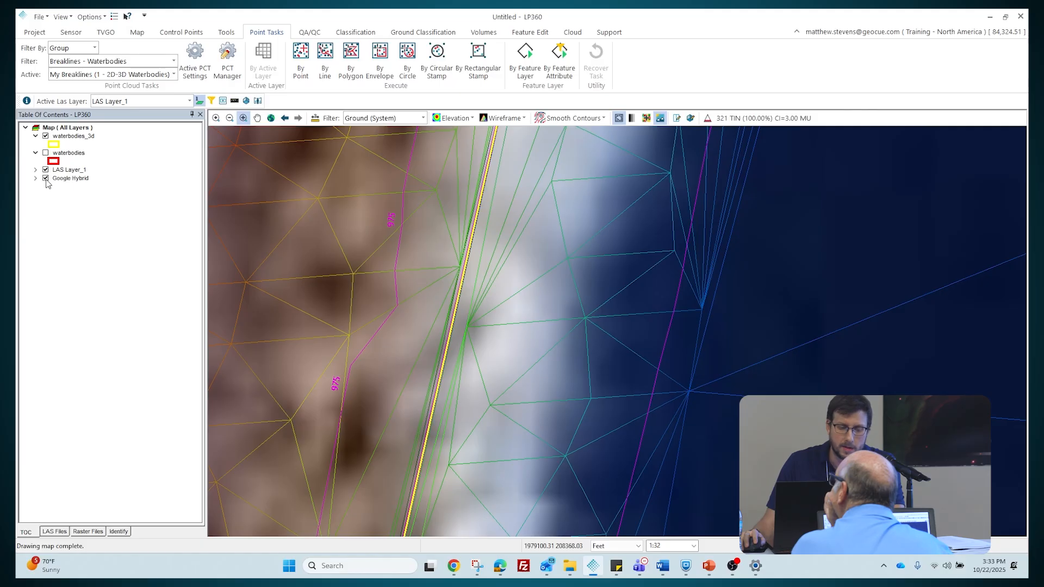
pyautogui.click(46, 178)
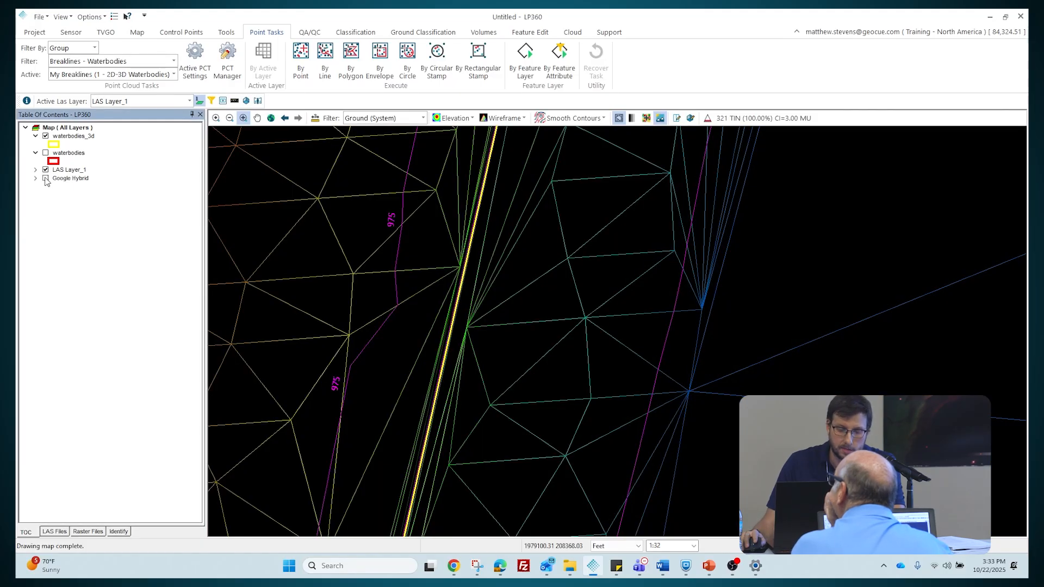
pyautogui.click(46, 179)
pyautogui.click(46, 178)
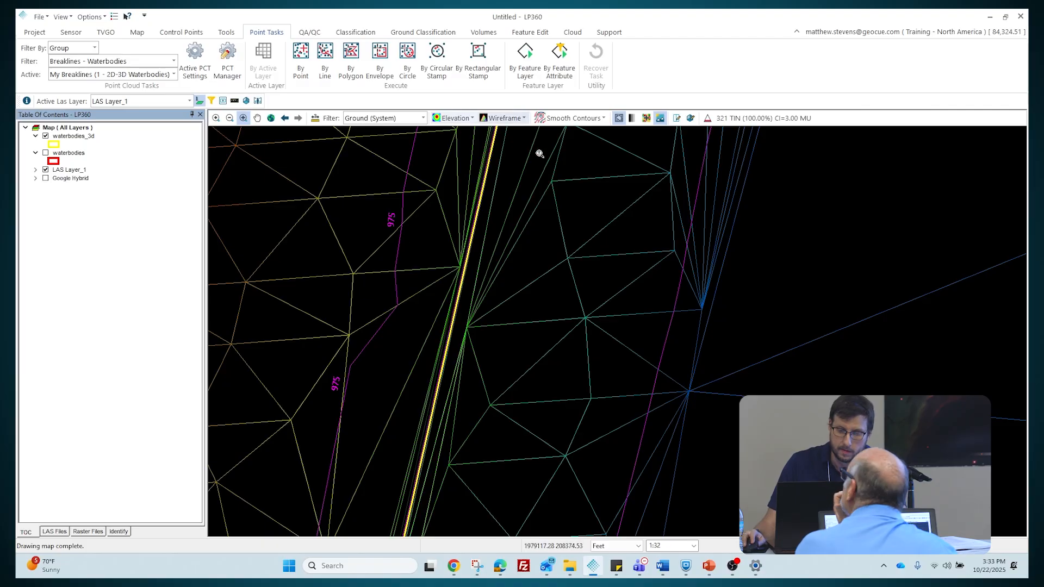
pyautogui.click(620, 119)
pyautogui.click(621, 119)
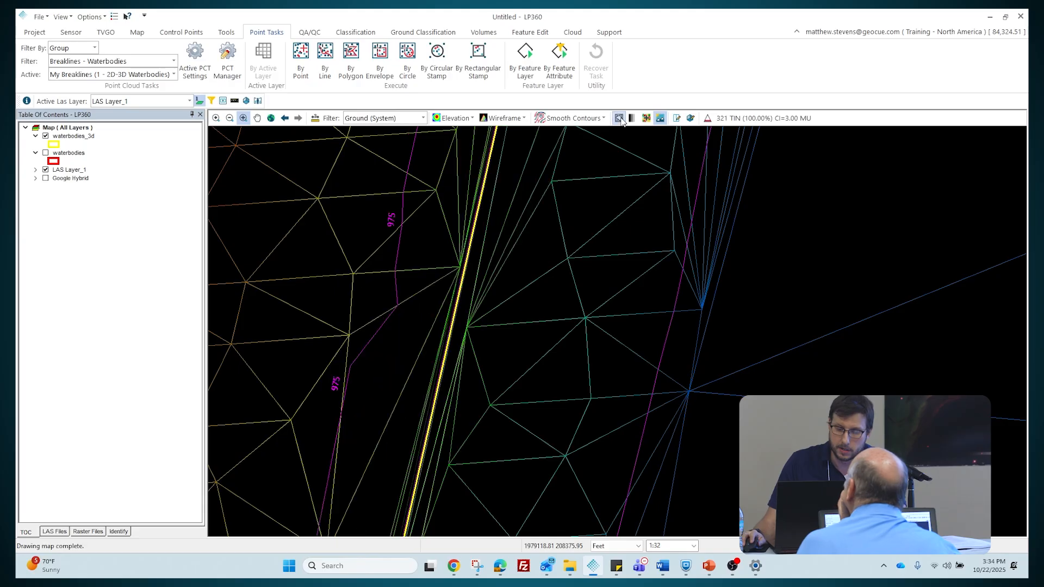
# Inspect the shoreline as a TIN Surface, turning breakline enforcement off for comparison, and return the display to Wireframe
pyautogui.scroll(-3, 496, 329)
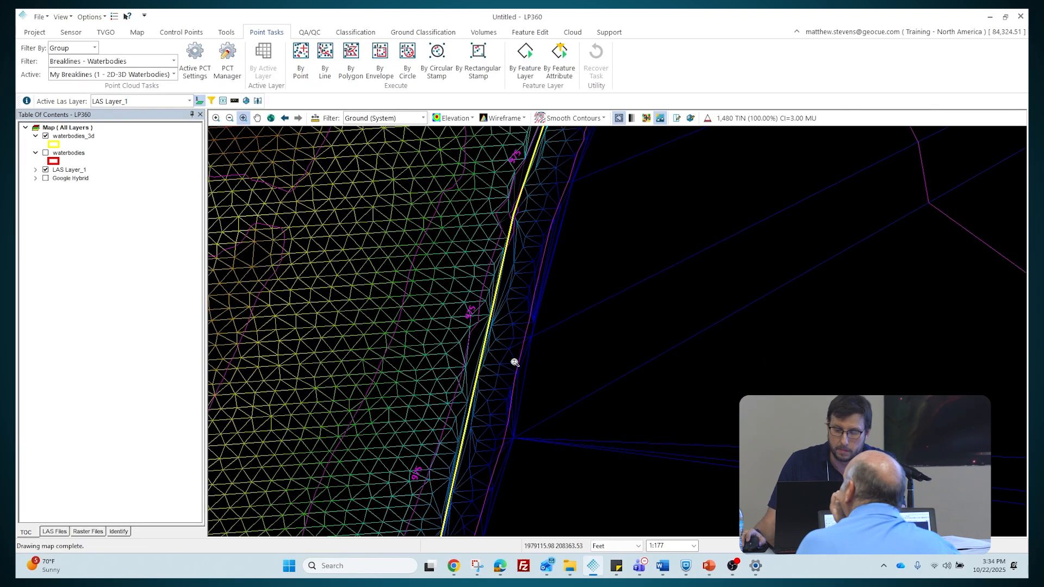
pyautogui.click(510, 118)
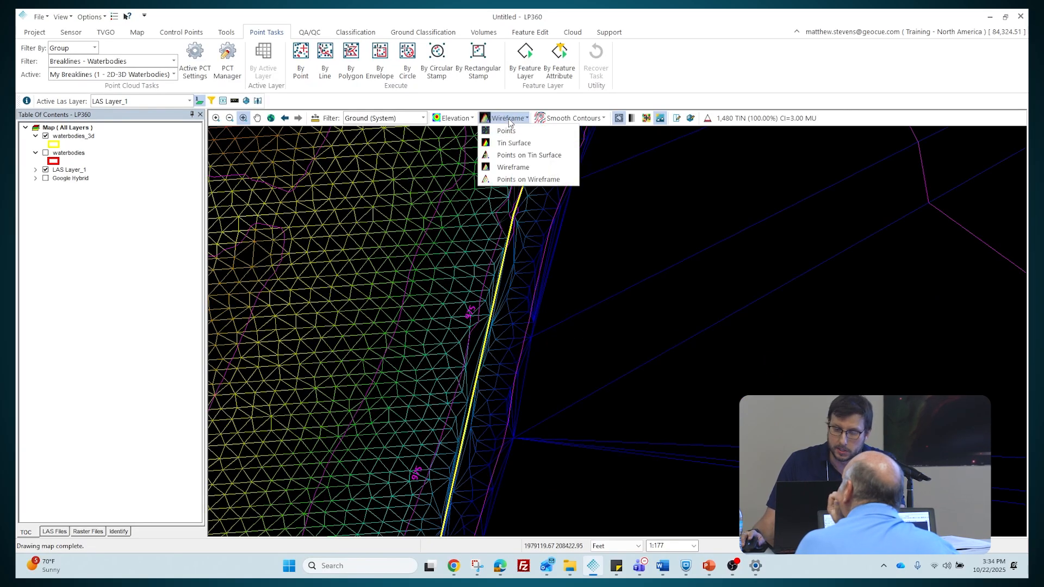
pyautogui.click(514, 119)
pyautogui.click(513, 118)
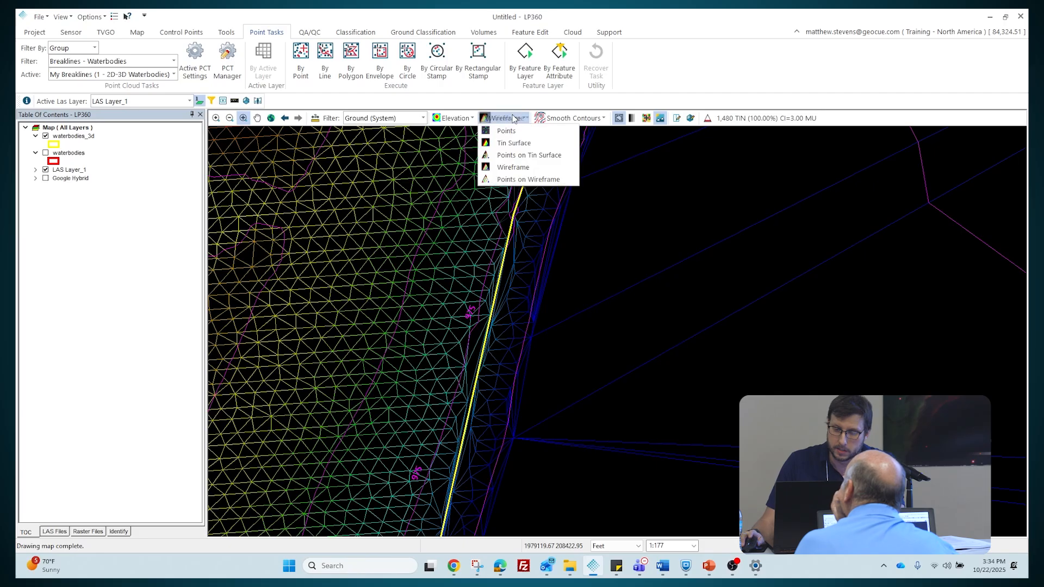
pyautogui.click(510, 143)
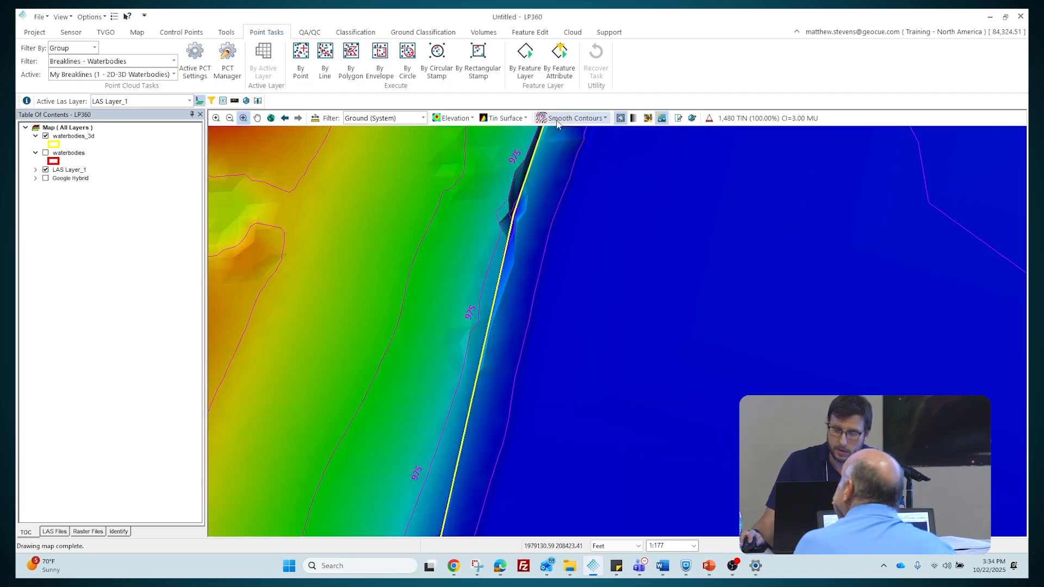
pyautogui.click(622, 119)
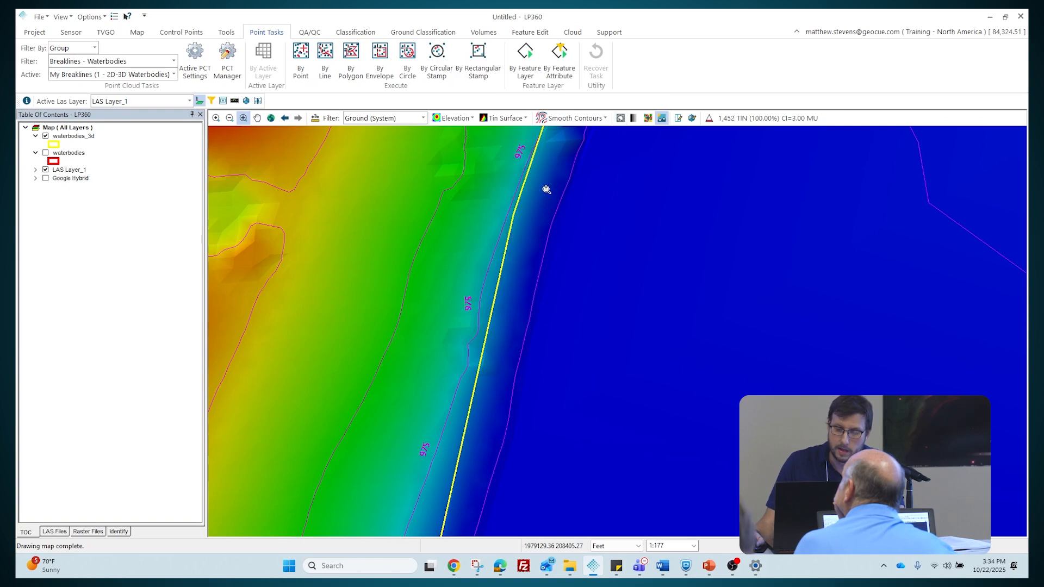
pyautogui.click(521, 118)
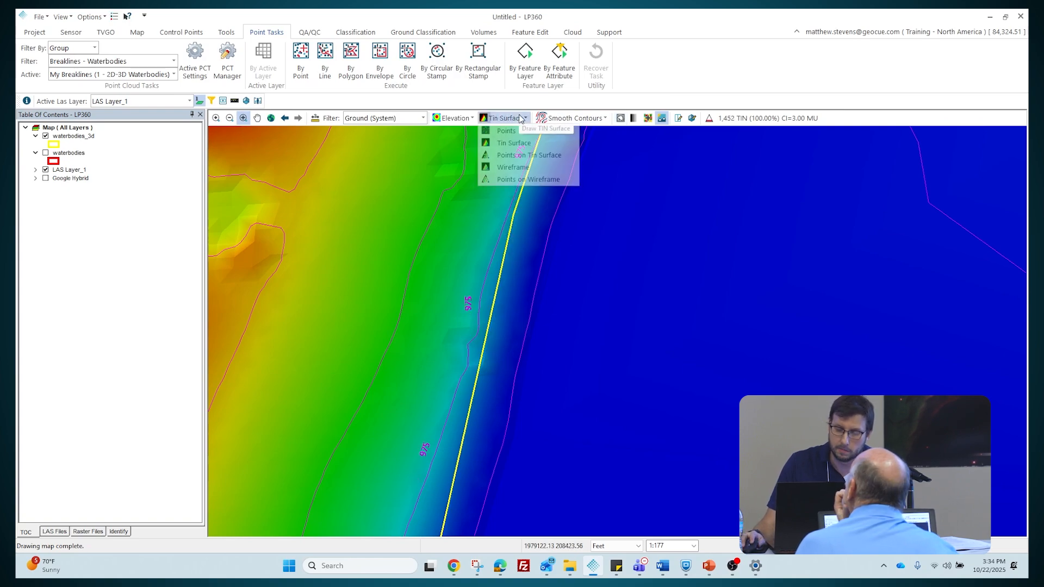
pyautogui.click(513, 167)
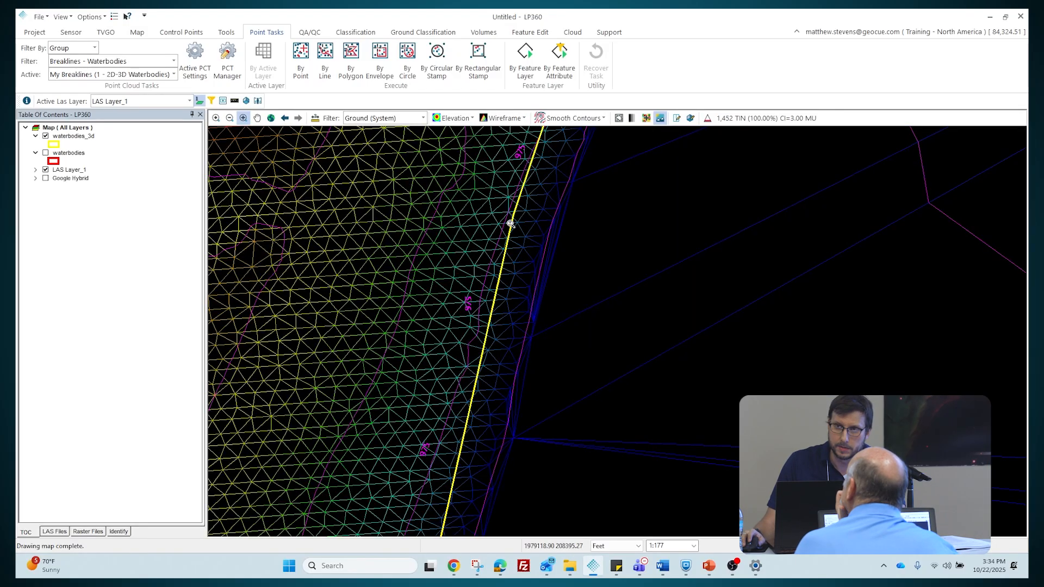
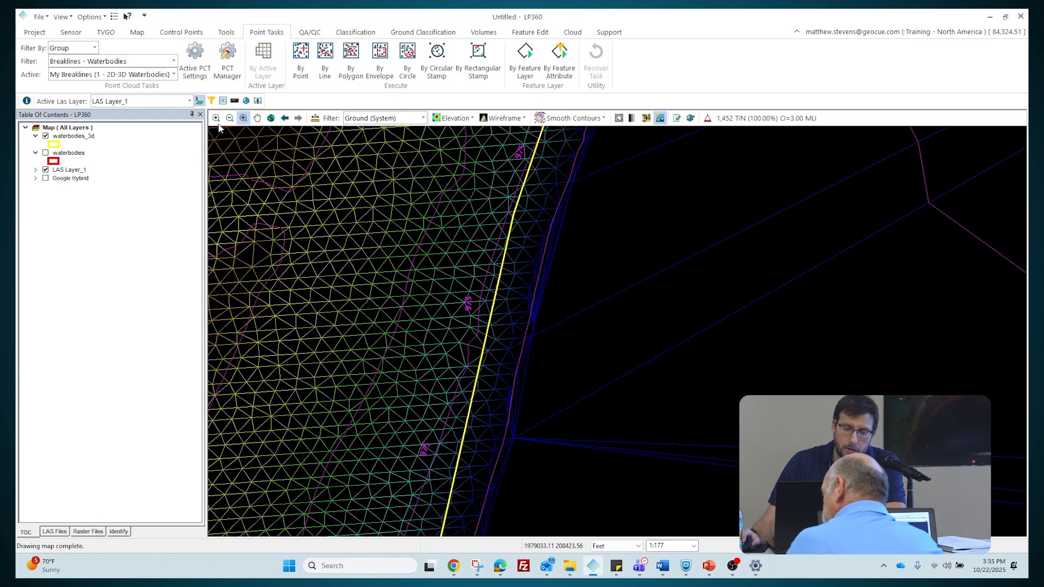
# Make 1 - Reclassify By 3D Waterbodies the active task and display all points of the pond area colored by classification
pyautogui.click(160, 76)
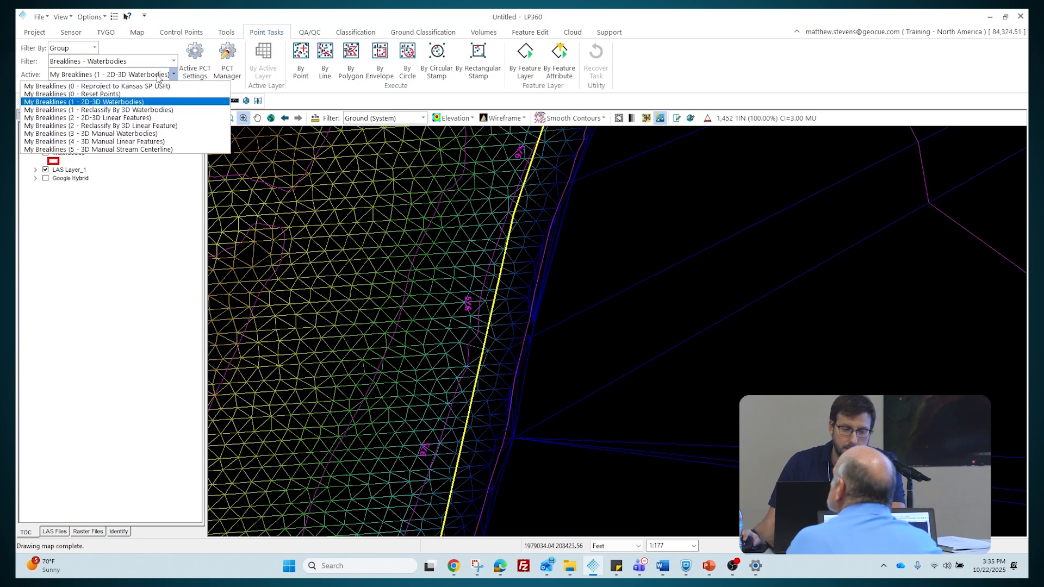
pyautogui.click(172, 109)
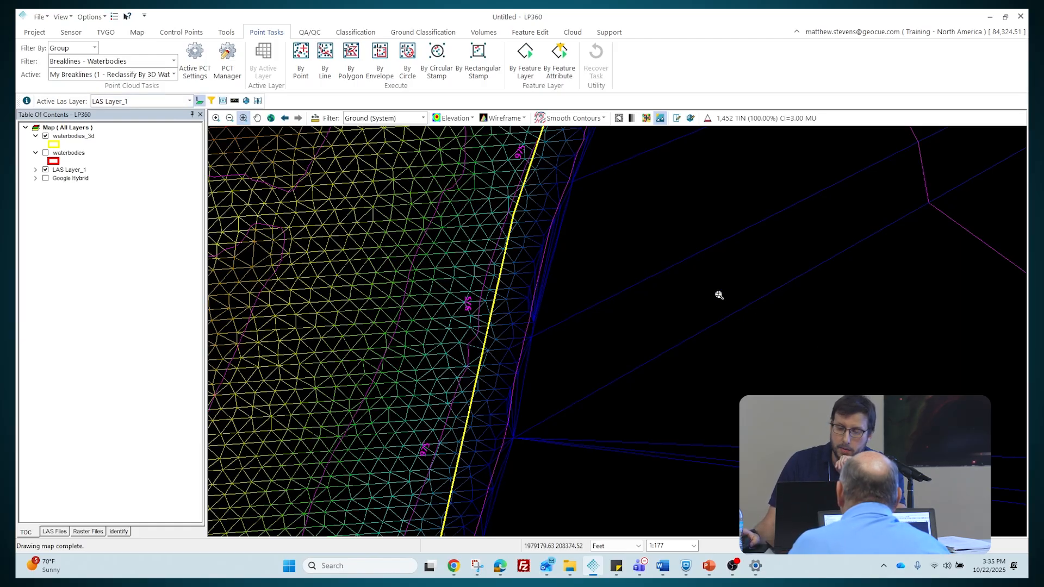
pyautogui.scroll(-5, 628, 305)
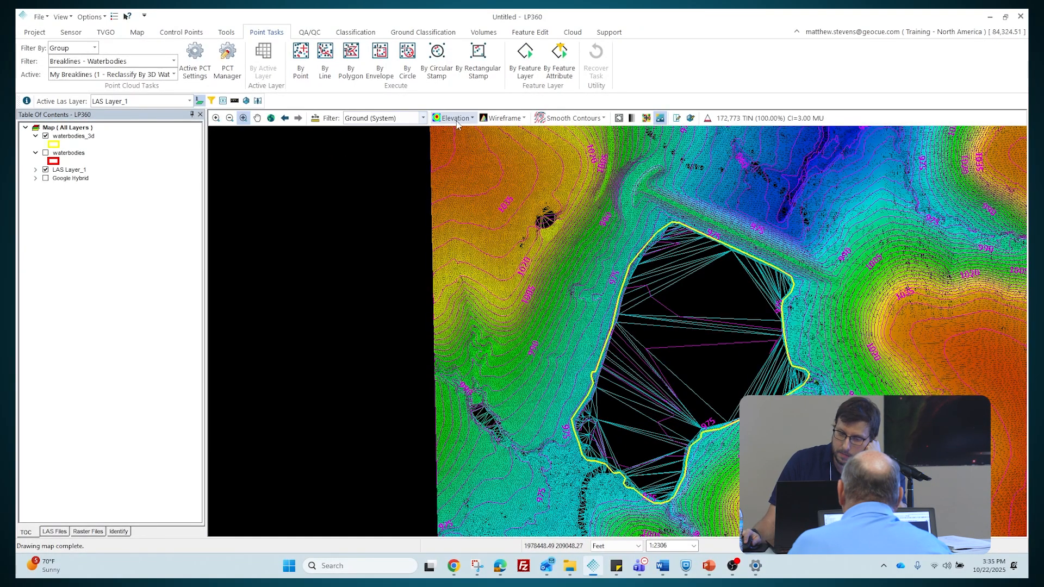
pyautogui.click(472, 118)
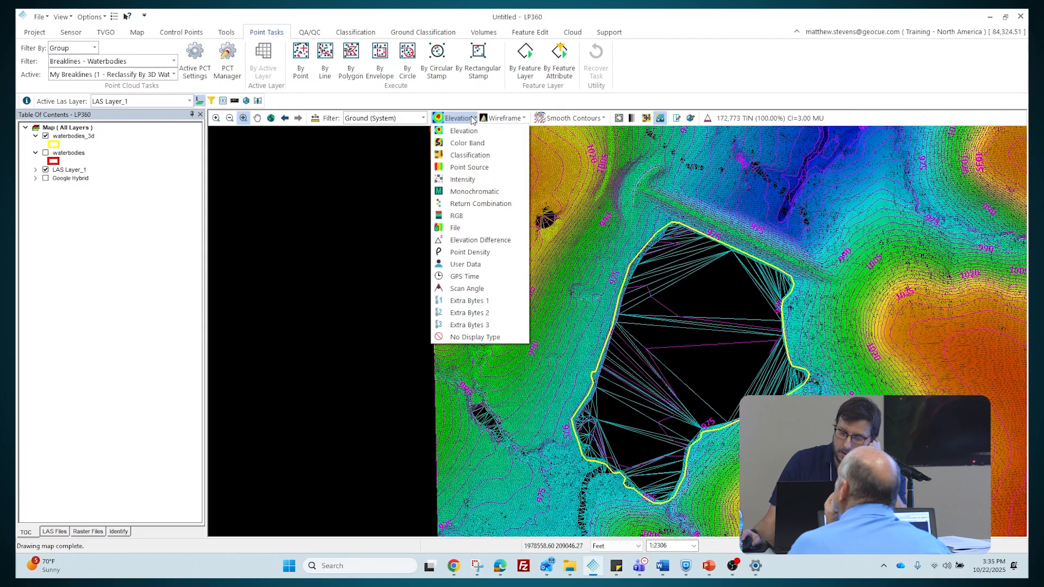
pyautogui.click(467, 155)
pyautogui.click(400, 121)
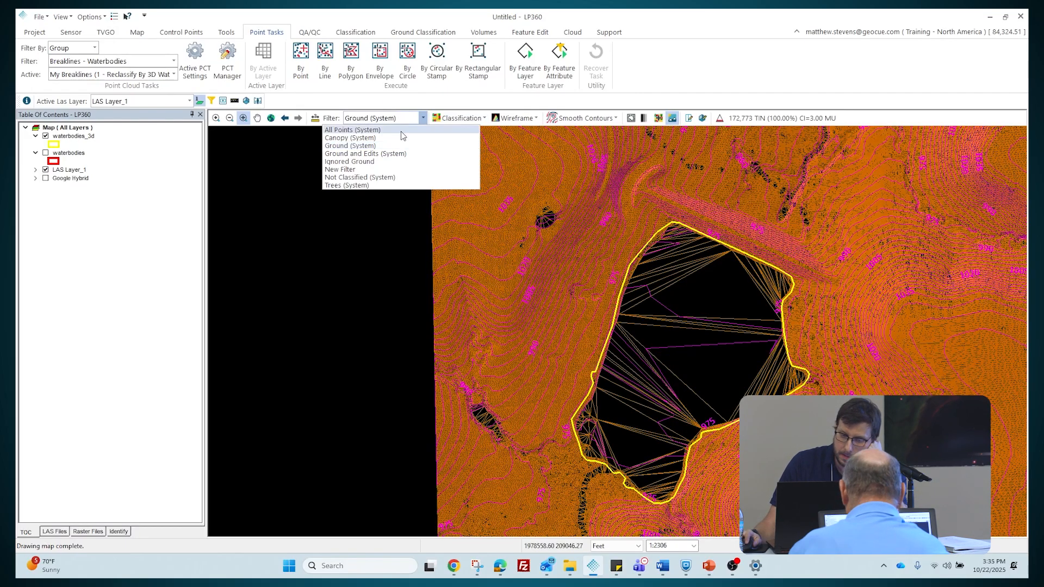
pyautogui.click(402, 131)
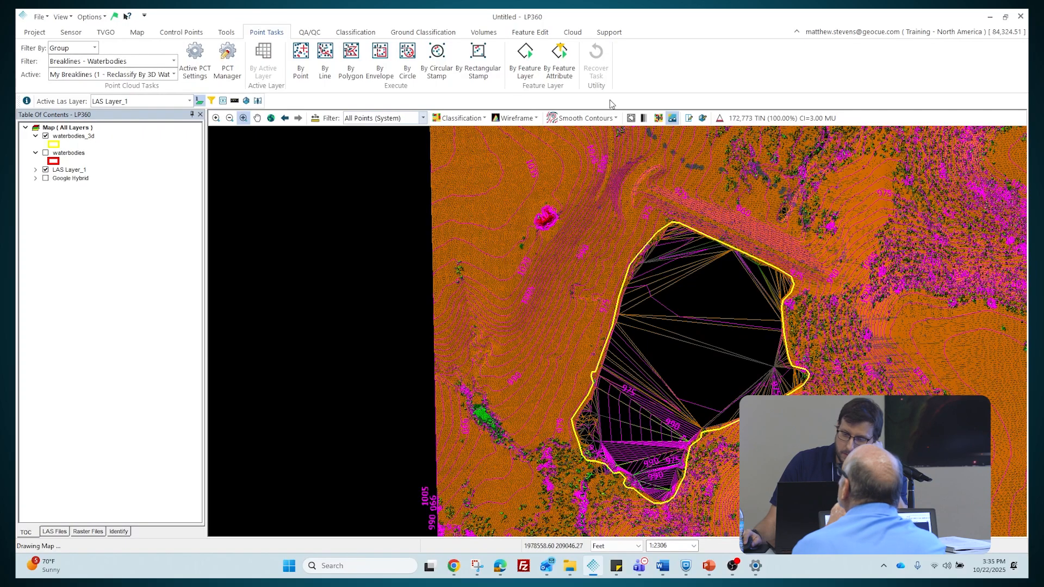
# Turn off the contours and display the LAS layer as Points
pyautogui.click(605, 119)
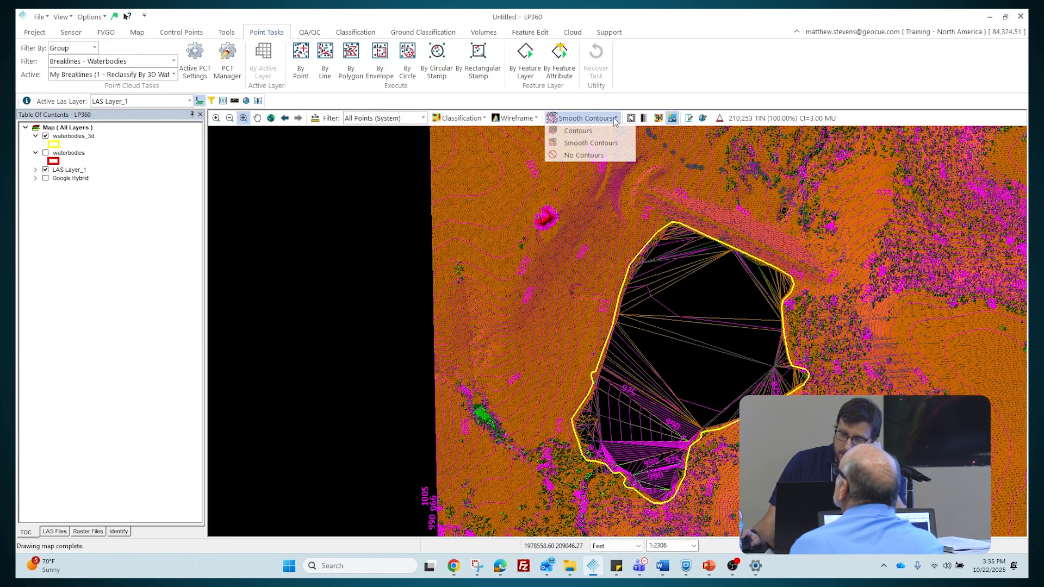
pyautogui.click(587, 158)
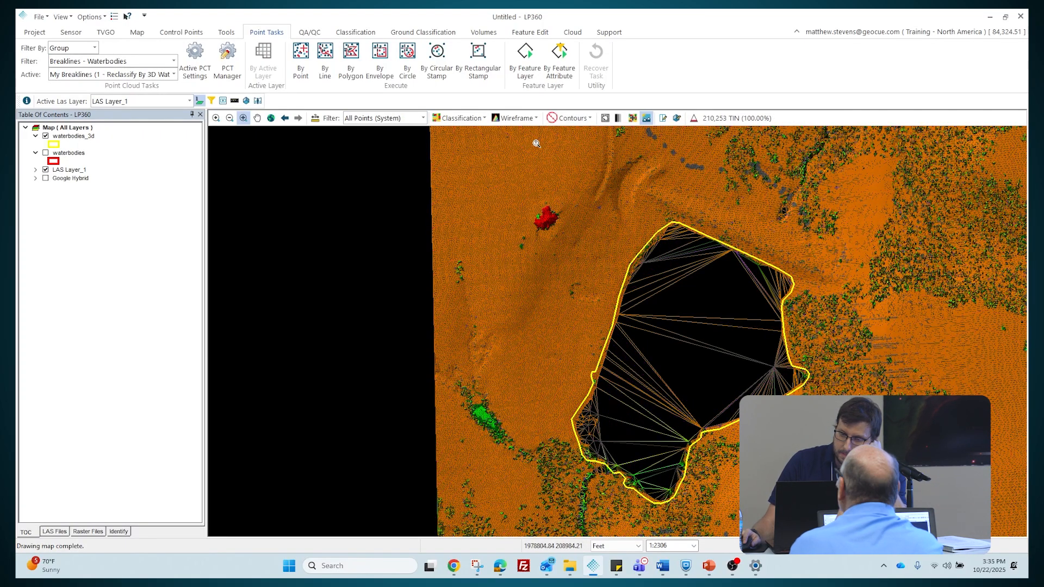
pyautogui.click(497, 119)
pyautogui.click(519, 144)
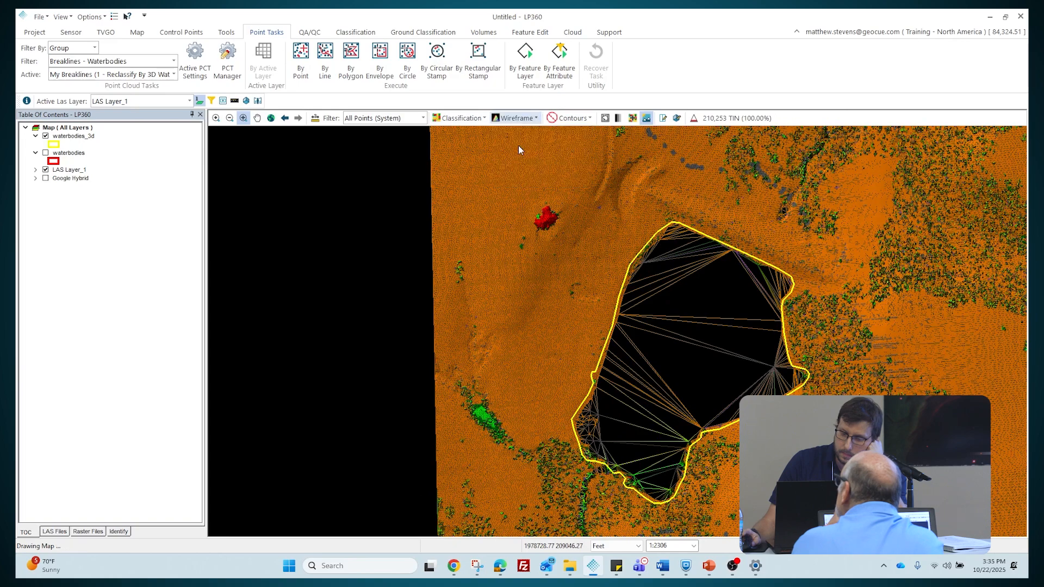
pyautogui.click(511, 119)
pyautogui.click(511, 133)
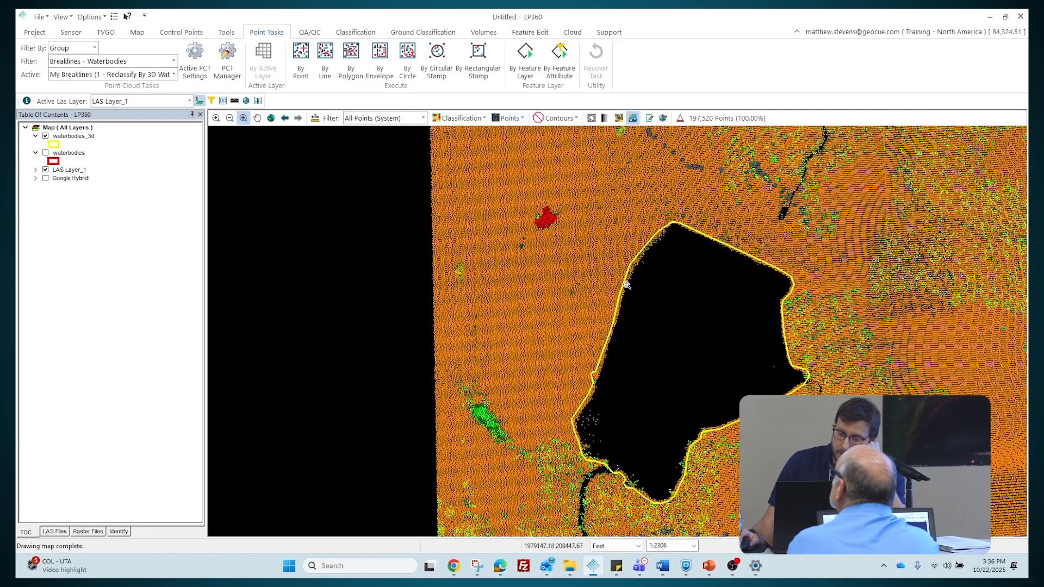
# Display the pond's western shoreline as a Wireframe colored by elevation and examine the triangles around the breakline
pyautogui.scroll(5, 627, 285)
pyautogui.scroll(3, 603, 384)
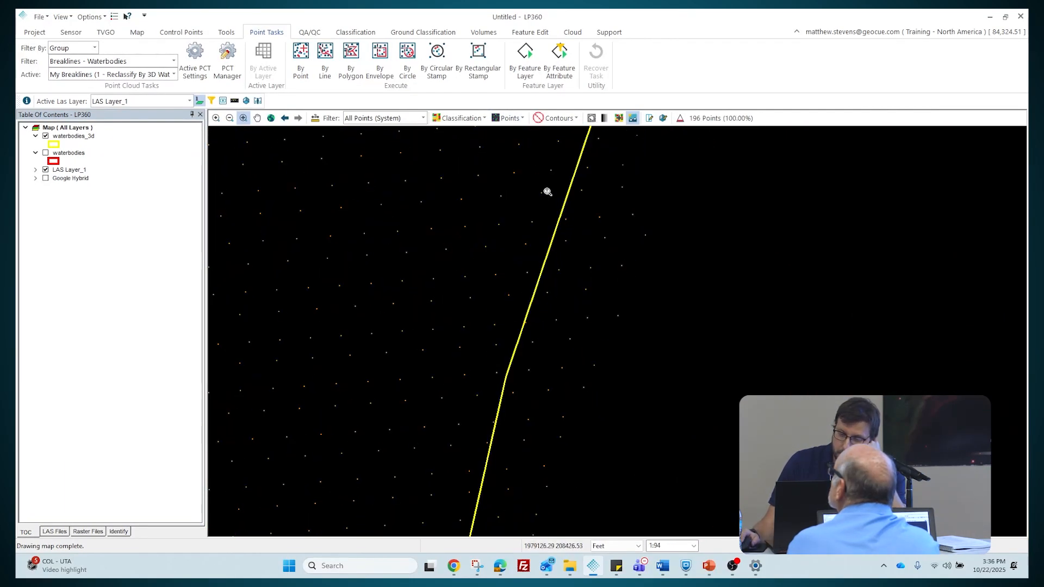
pyautogui.click(511, 118)
pyautogui.click(526, 168)
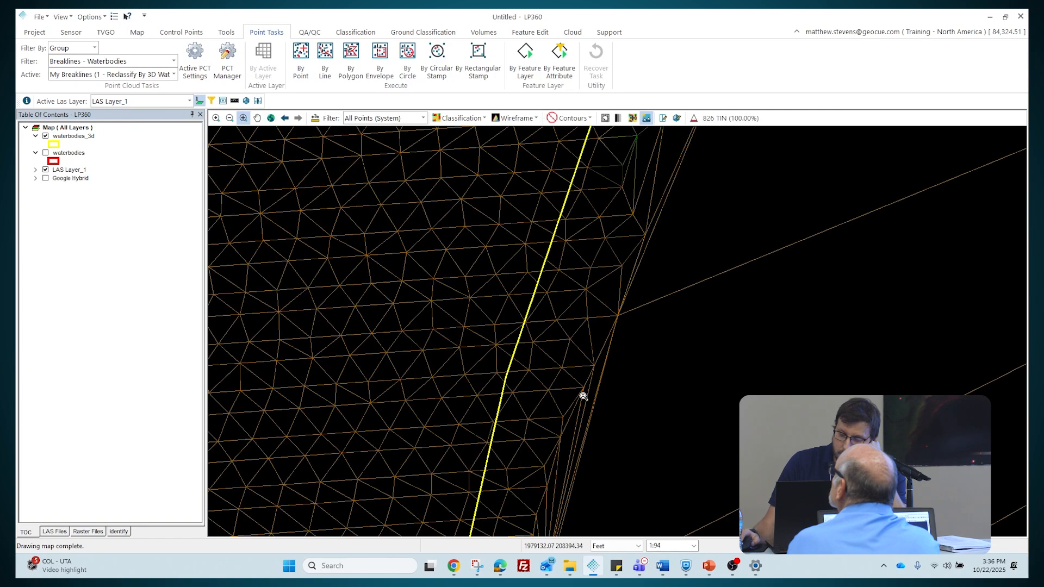
pyautogui.scroll(1, 550, 329)
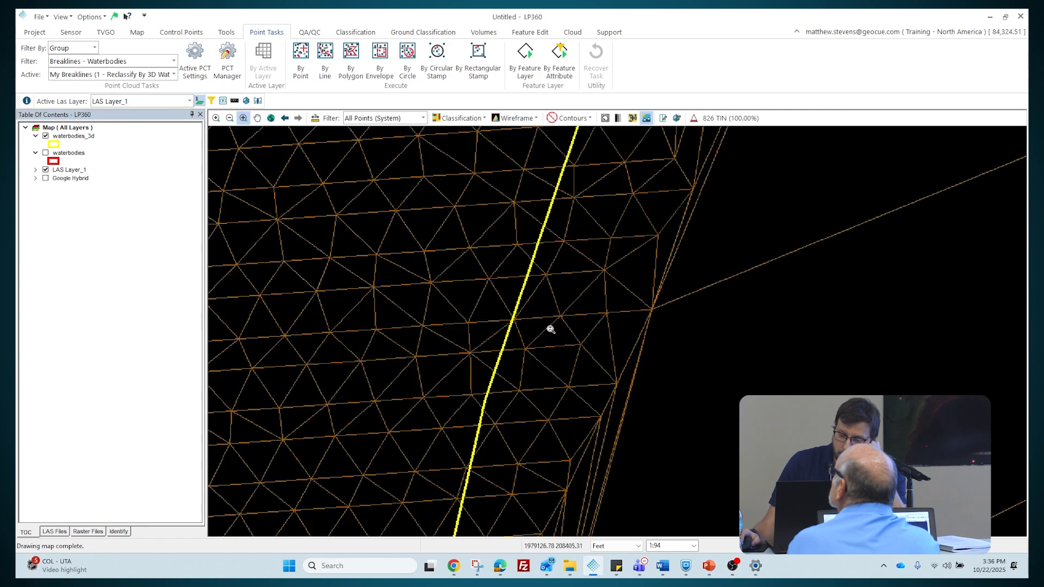
pyautogui.click(459, 118)
pyautogui.click(466, 132)
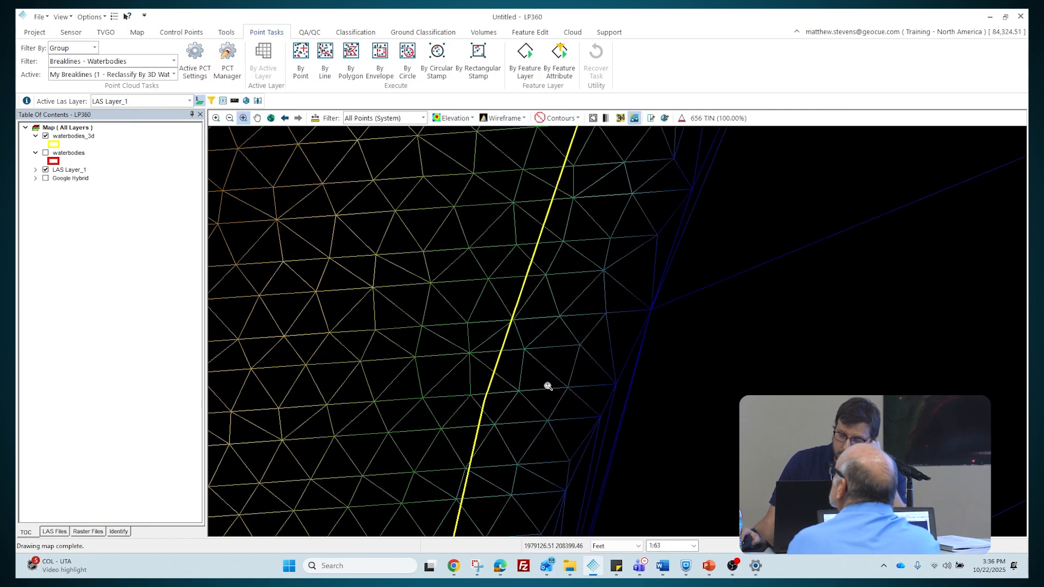
pyautogui.click(593, 118)
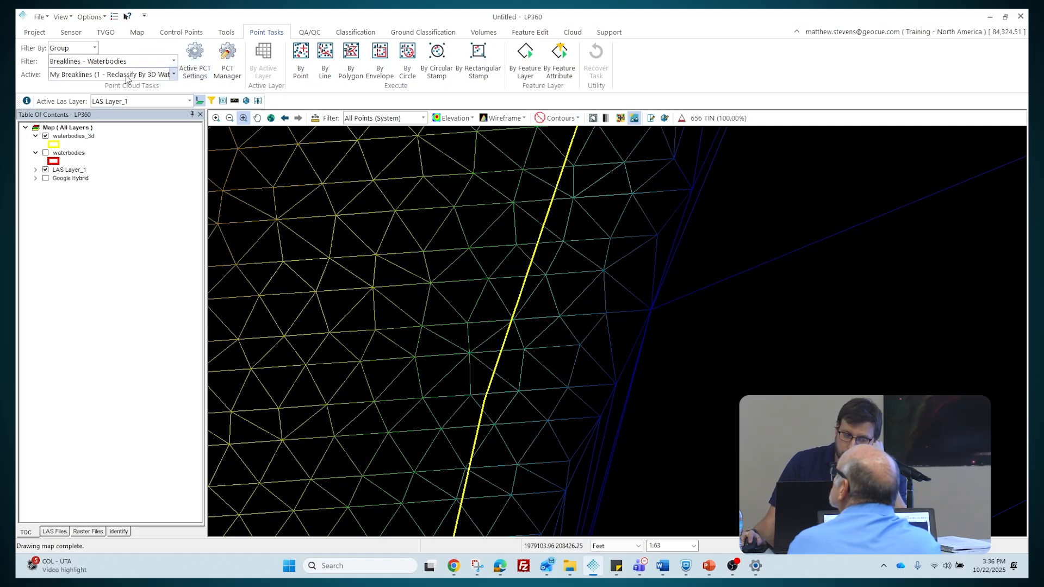
# Open the settings of the active Reclassify By 3D Waterbodies task and look over its macro tasks
pyautogui.click(127, 76)
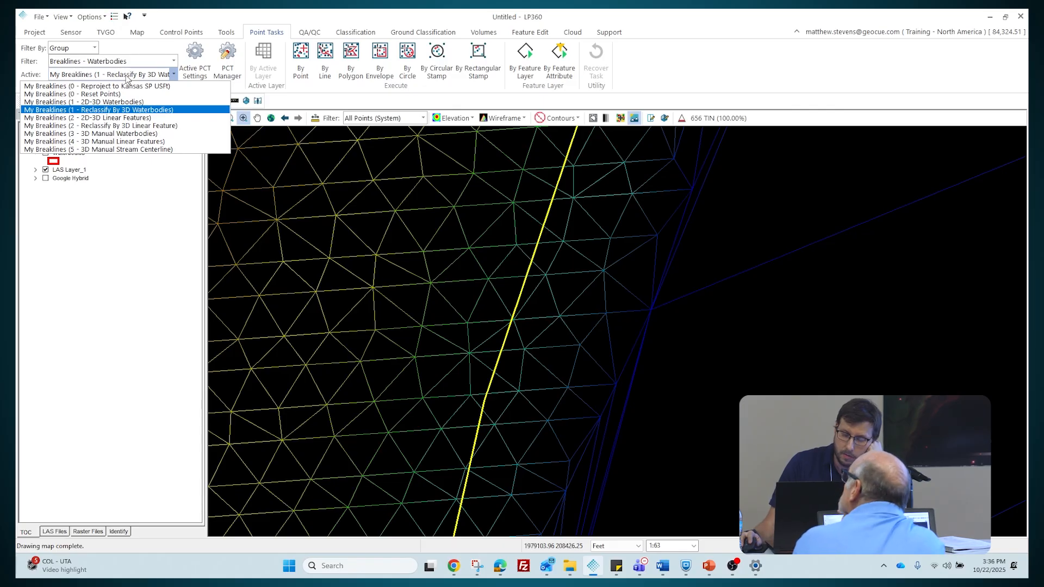
pyautogui.click(128, 76)
pyautogui.click(203, 66)
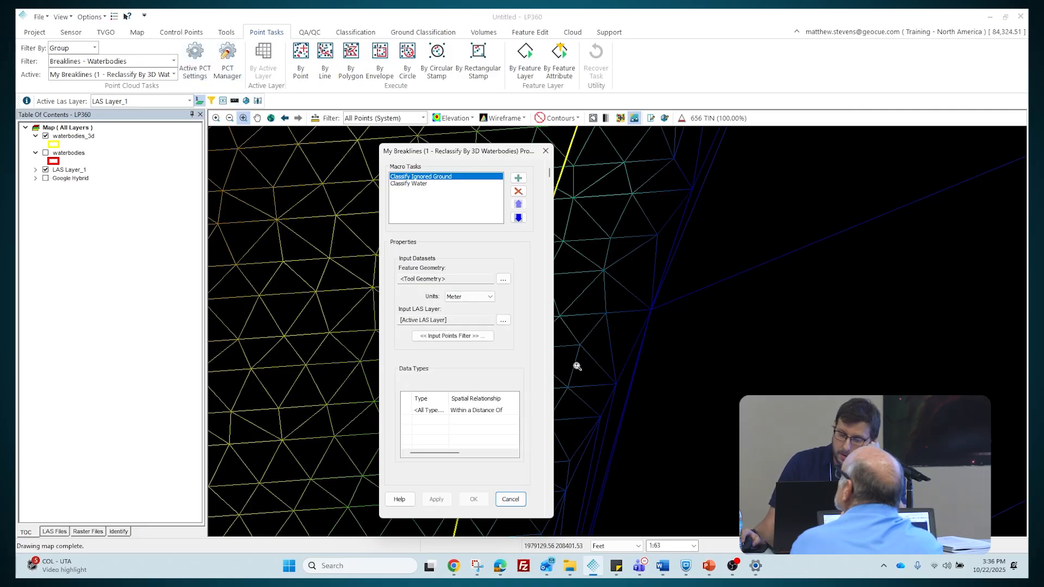
pyautogui.click(546, 151)
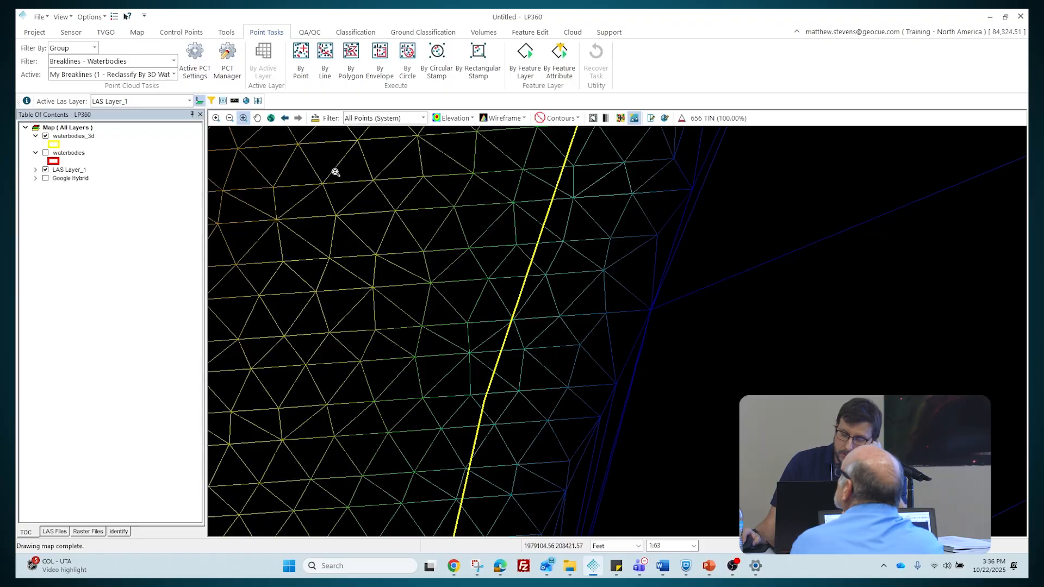
# Look at the Macro task type for adding a new point cloud task, then leave without creating one
pyautogui.click(227, 60)
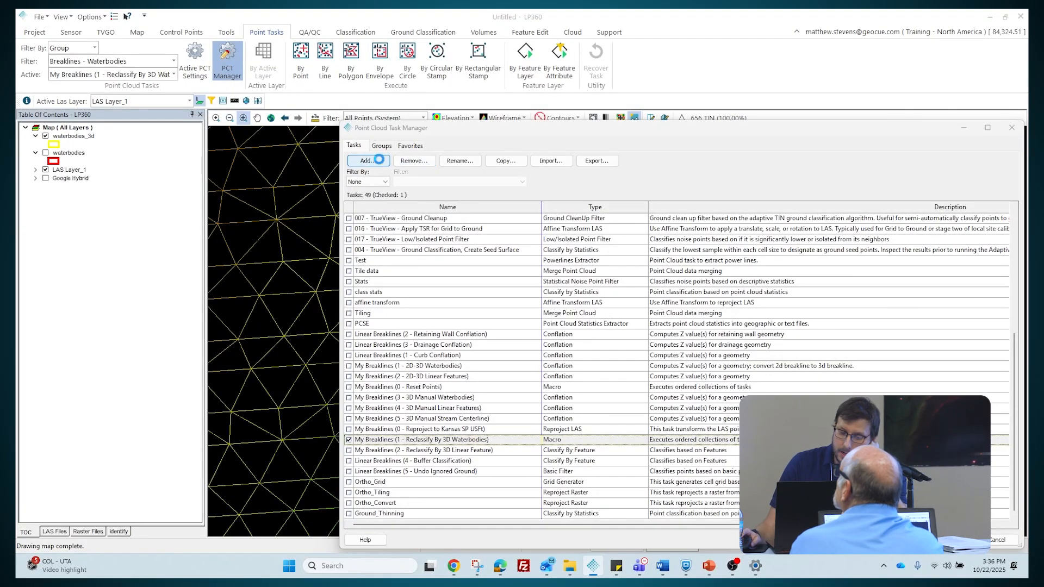
pyautogui.click(379, 159)
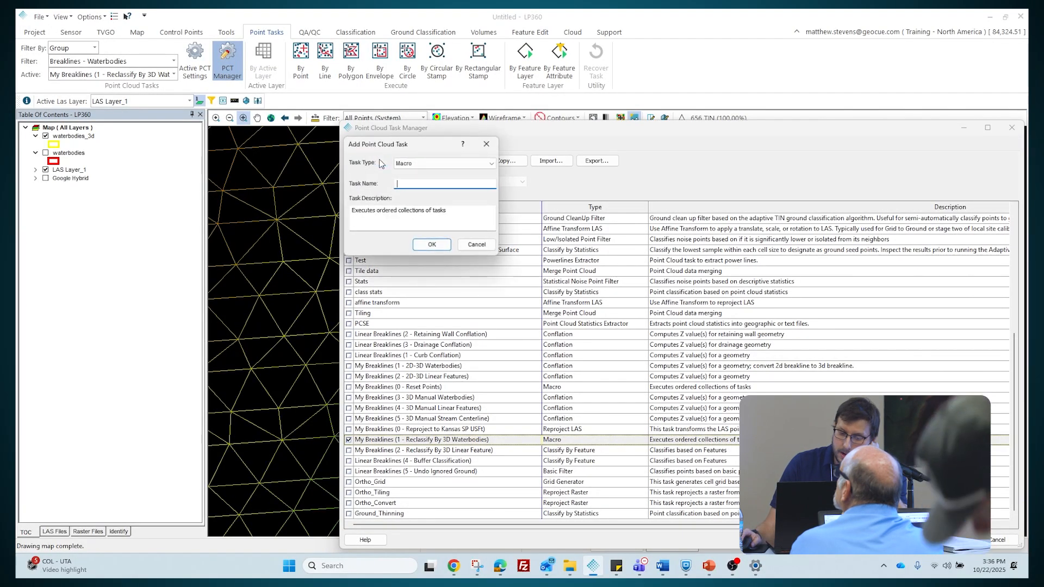
pyautogui.click(447, 164)
pyautogui.click(448, 165)
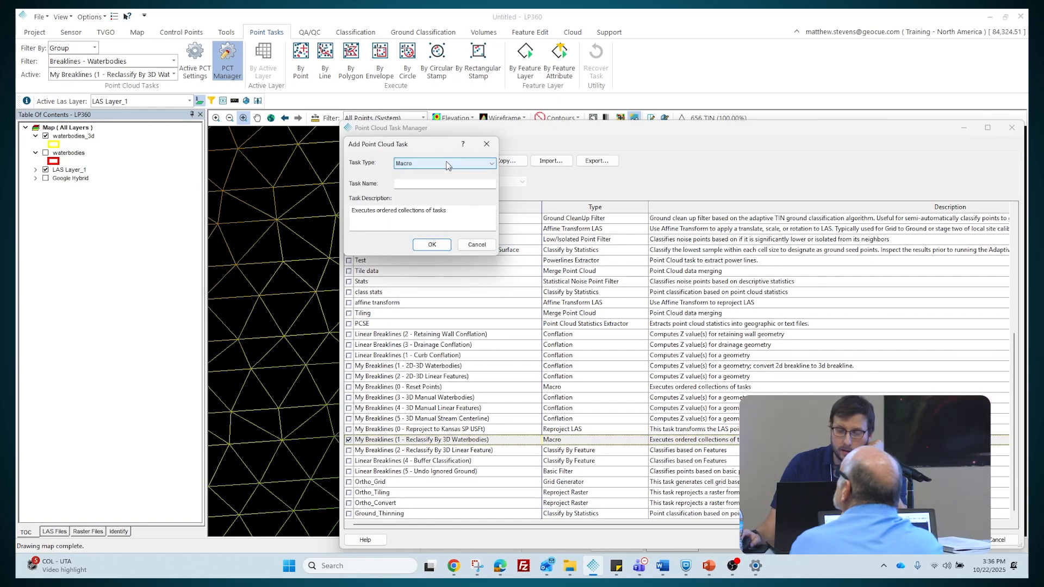
pyautogui.click(487, 145)
pyautogui.click(1012, 128)
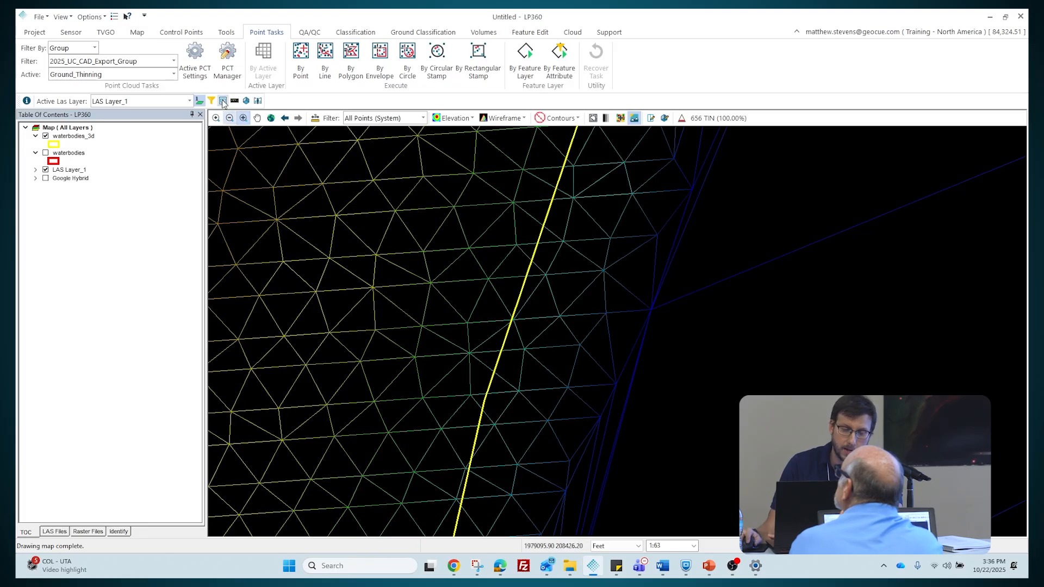
# Reopen the Reclassify By 3D Waterbodies settings and check the input points filter of the Classify Ignored Ground task
pyautogui.click(194, 60)
pyautogui.click(450, 185)
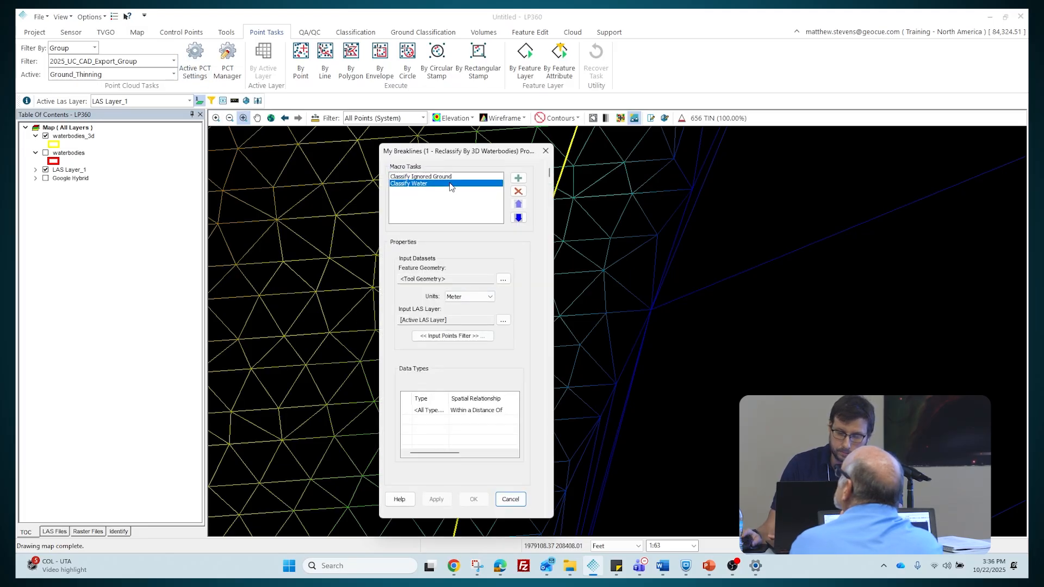
pyautogui.click(465, 337)
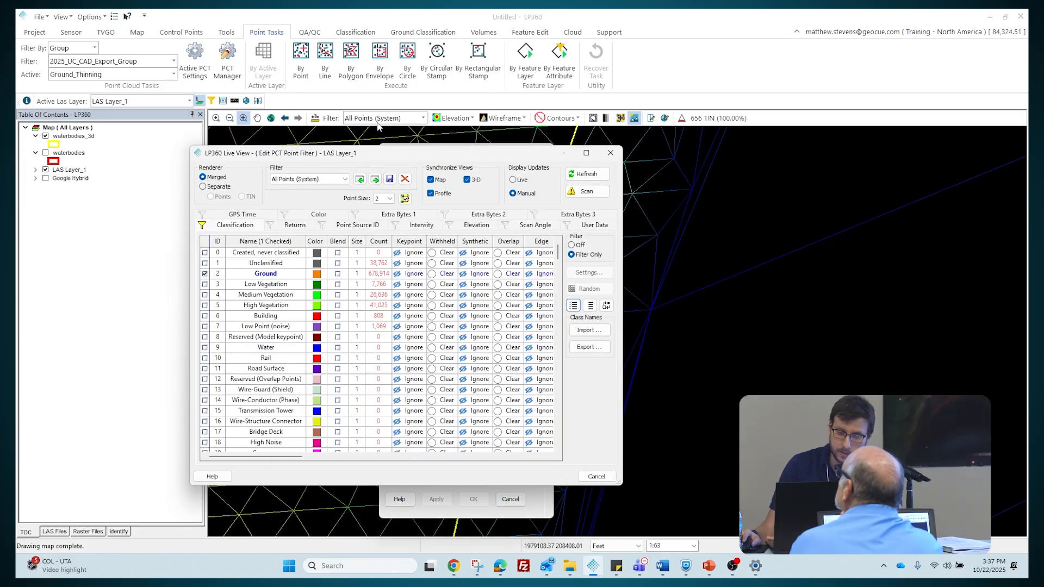
pyautogui.click(552, 476)
# Set the map display filter to Ground (System) and recheck the macro task's input points filter
pyautogui.click(423, 118)
pyautogui.click(396, 146)
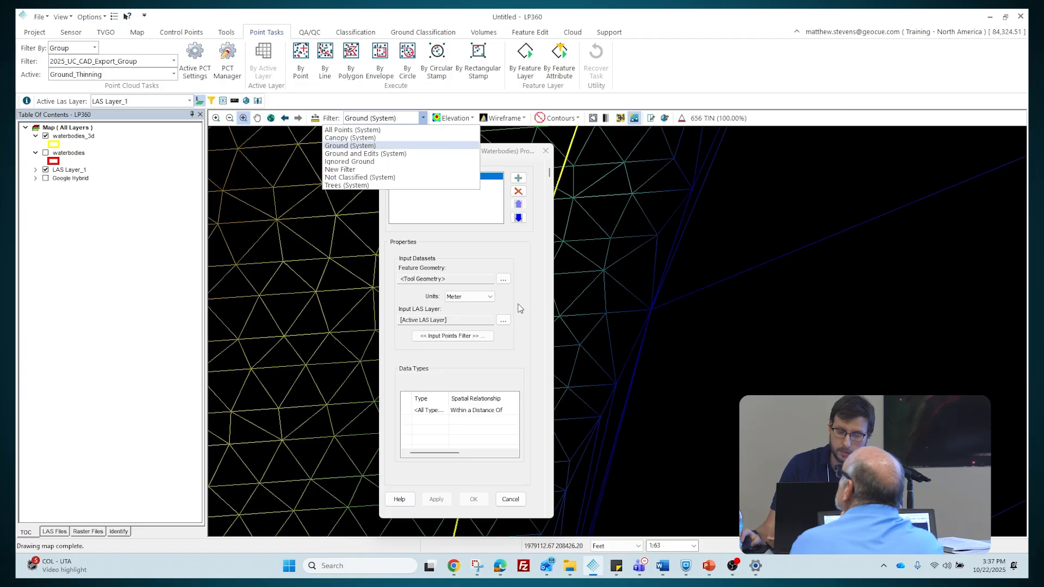
pyautogui.click(463, 335)
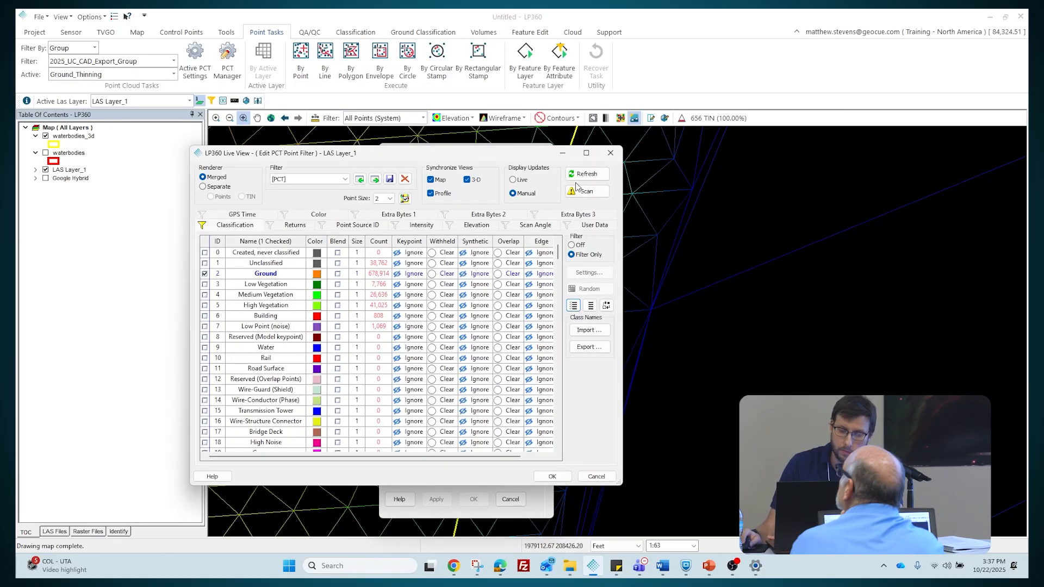
pyautogui.click(552, 476)
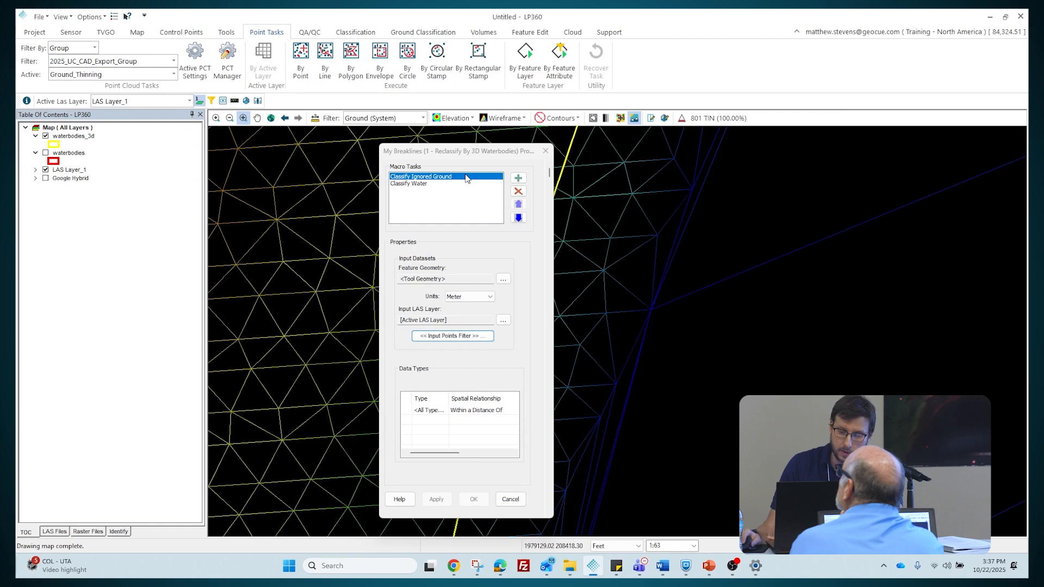
# Examine the Classify Ignored Ground task's spatial relationship, distance and destination class, with a brief look at Classify Water
pyautogui.click(460, 184)
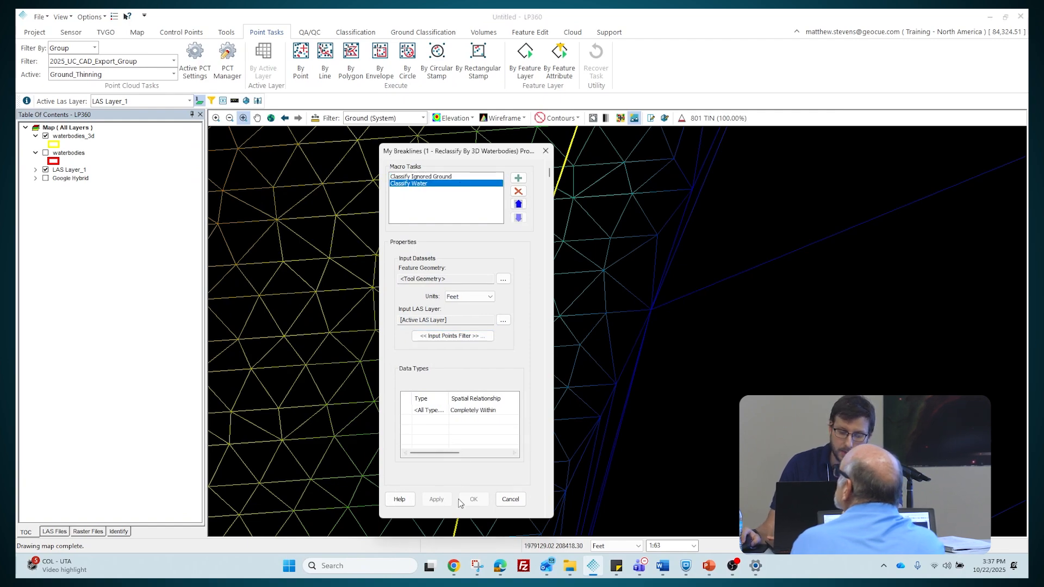
pyautogui.click(458, 177)
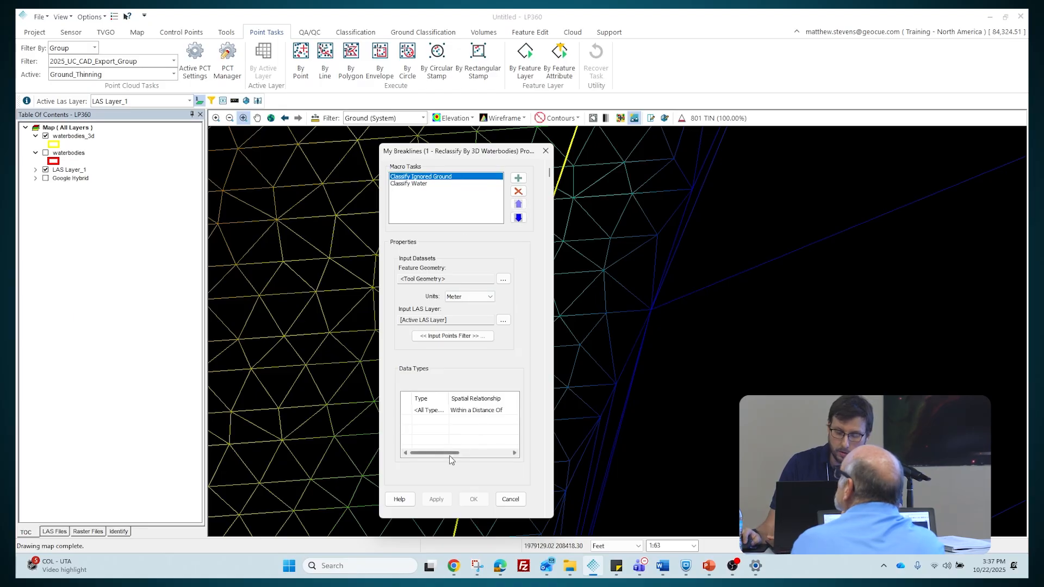
pyautogui.moveTo(452, 455); pyautogui.dragTo(491, 458)
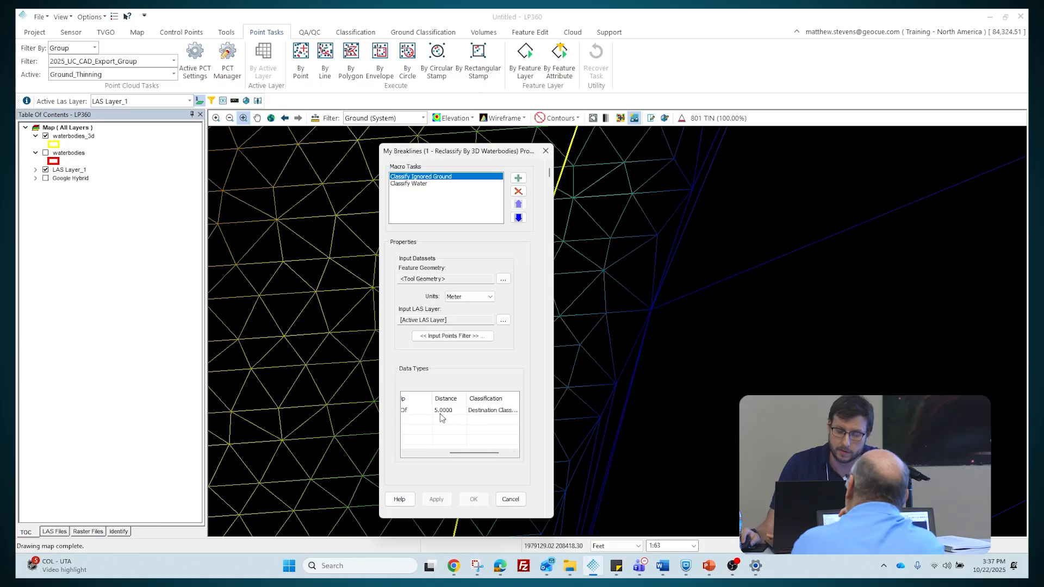
pyautogui.moveTo(470, 451); pyautogui.dragTo(482, 452)
pyautogui.click(488, 414)
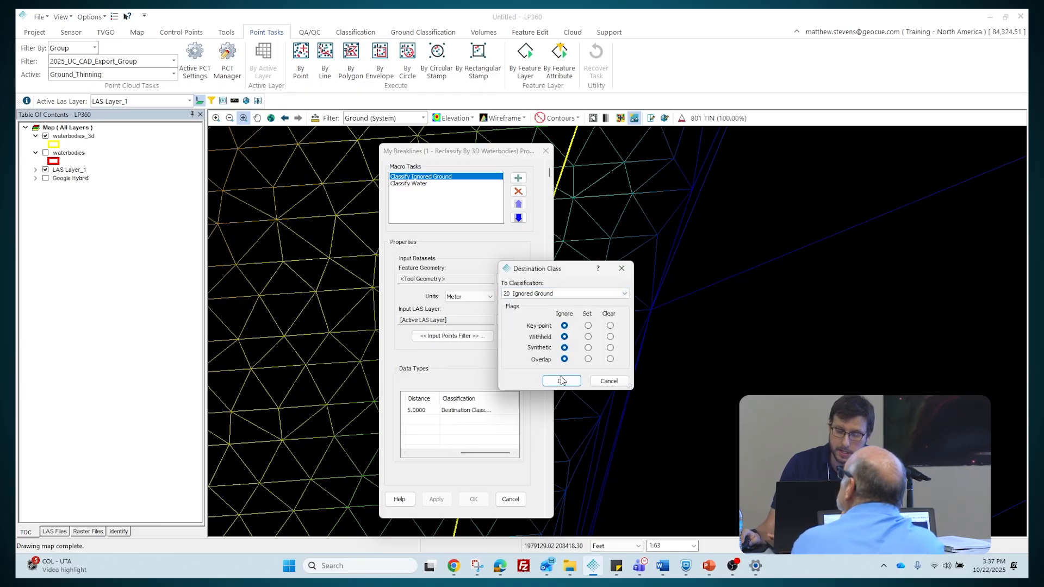
pyautogui.click(562, 380)
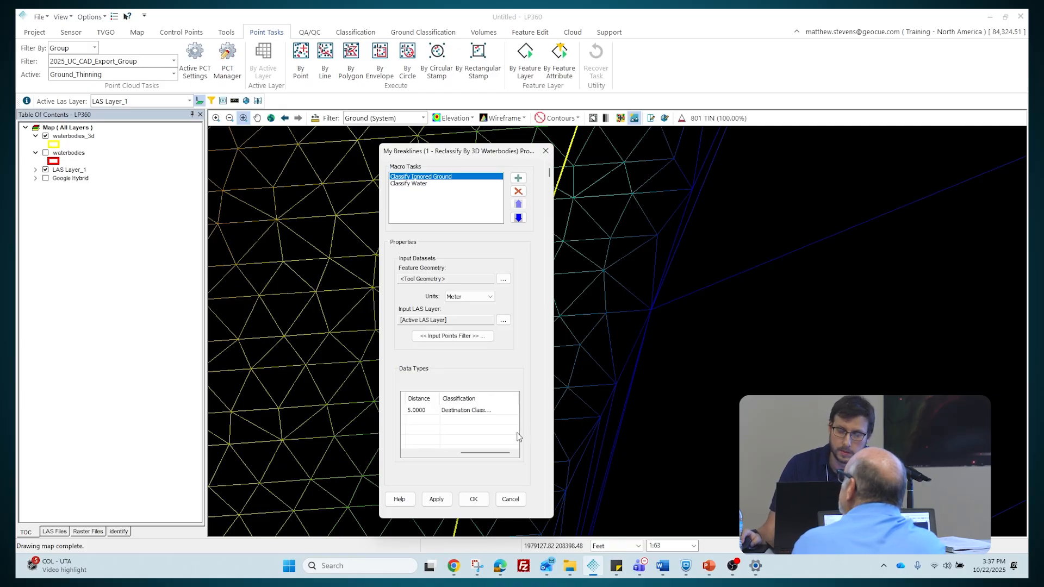
# Save the Ignored Ground task's settings, examine Classify Water's spatial relationship options and destination class, and accept the macro
pyautogui.click(427, 184)
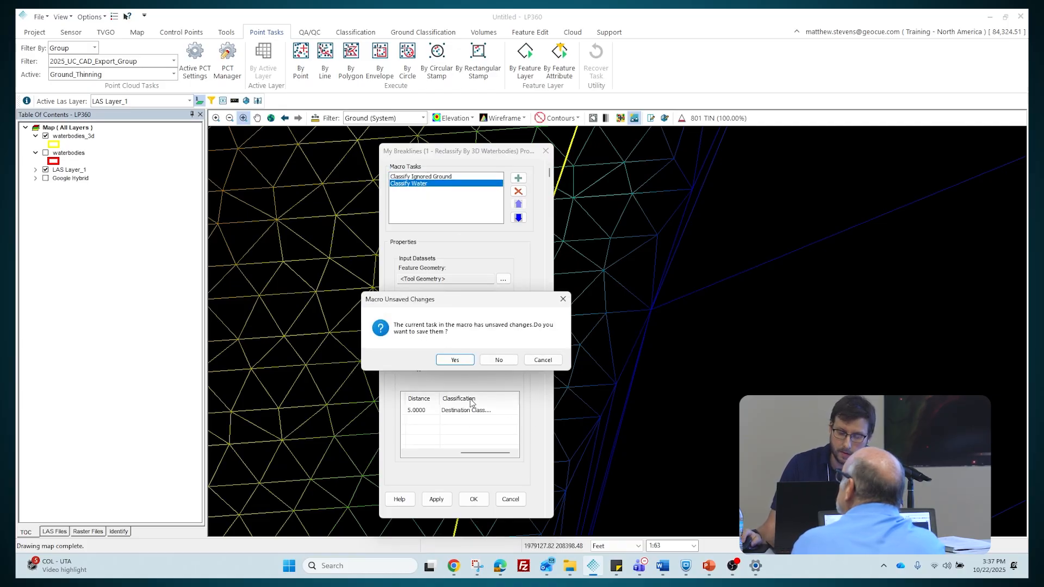
pyautogui.click(463, 361)
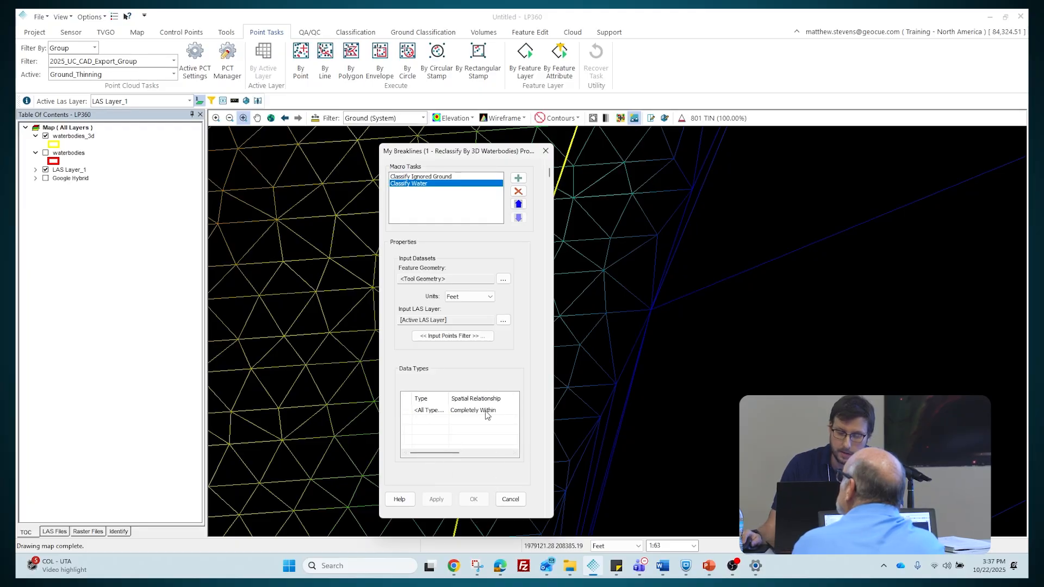
pyautogui.moveTo(440, 452); pyautogui.dragTo(459, 455)
pyautogui.click(452, 410)
pyautogui.click(451, 411)
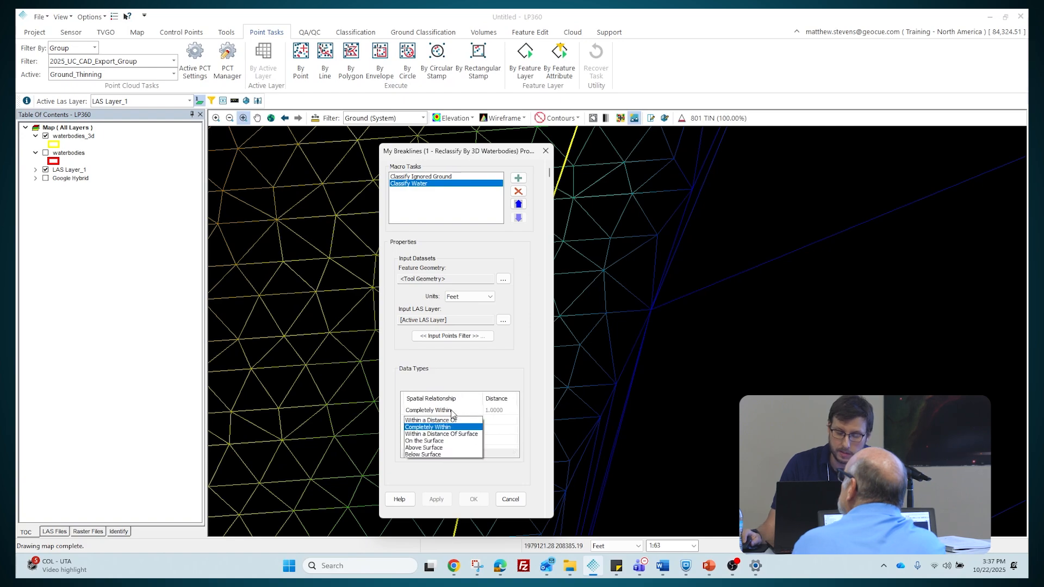
pyautogui.click(451, 418)
pyautogui.moveTo(463, 453); pyautogui.dragTo(494, 453)
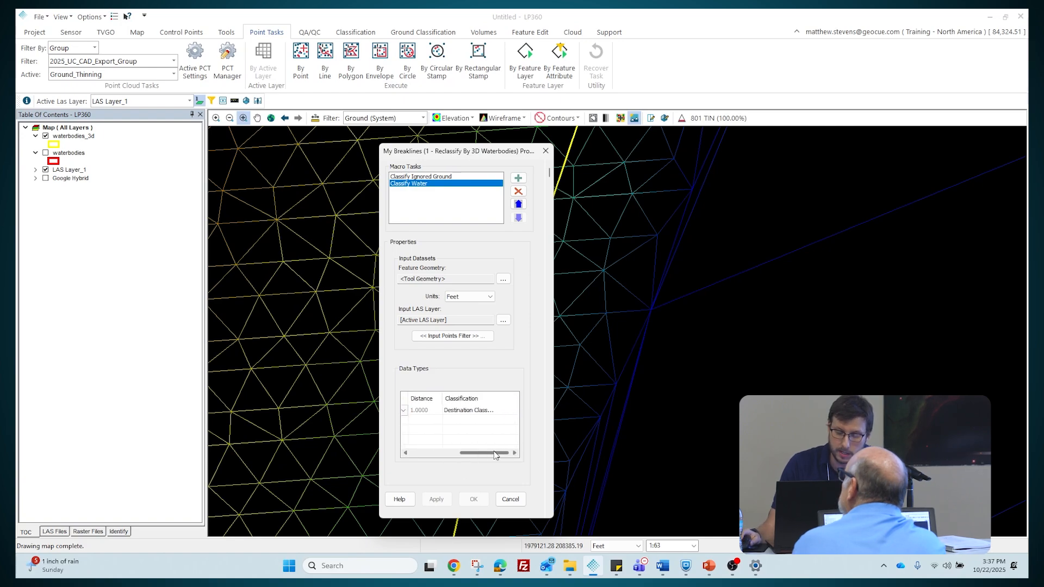
pyautogui.click(485, 411)
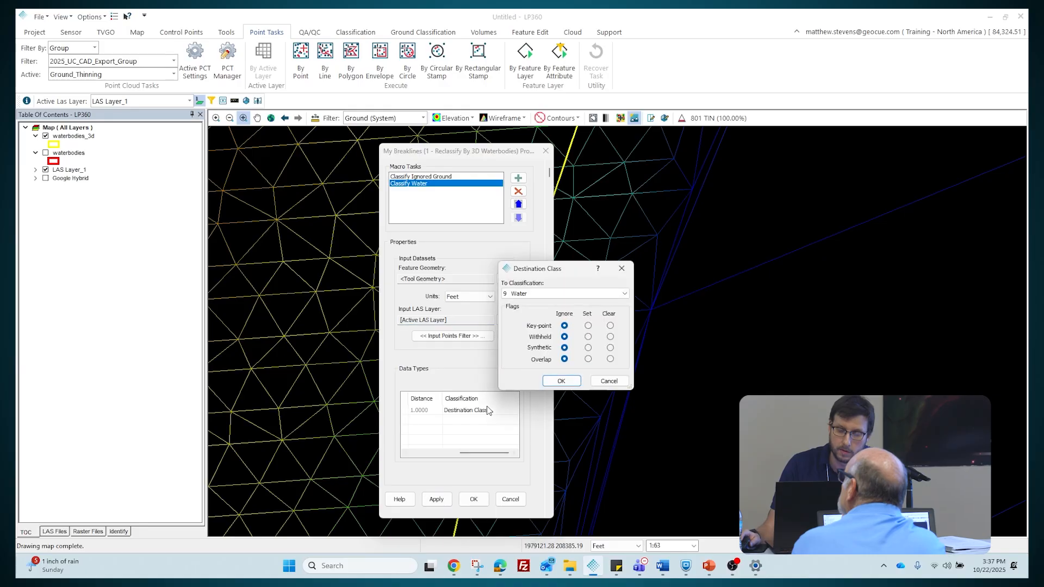
pyautogui.click(622, 268)
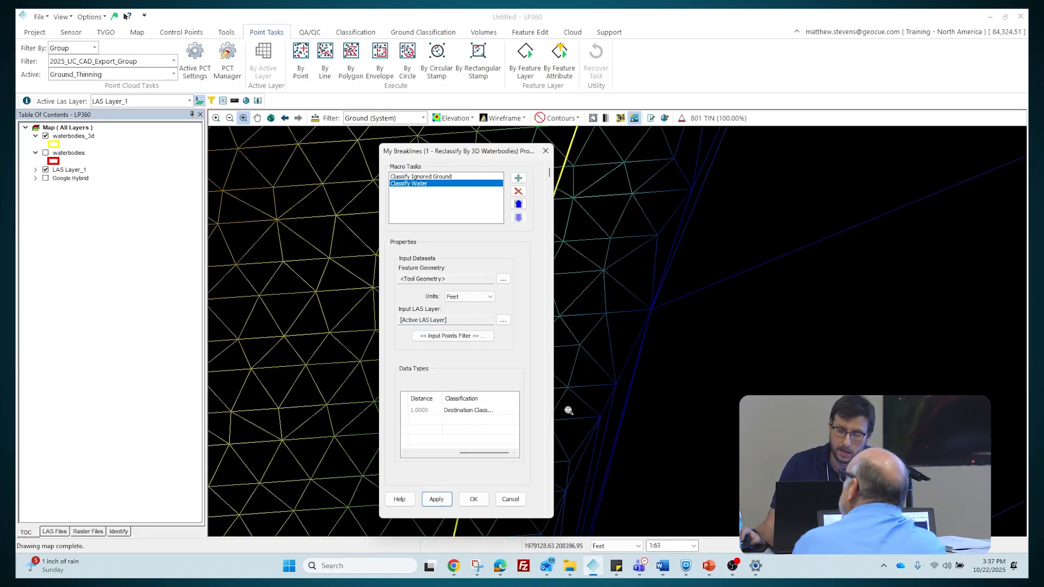
pyautogui.click(474, 500)
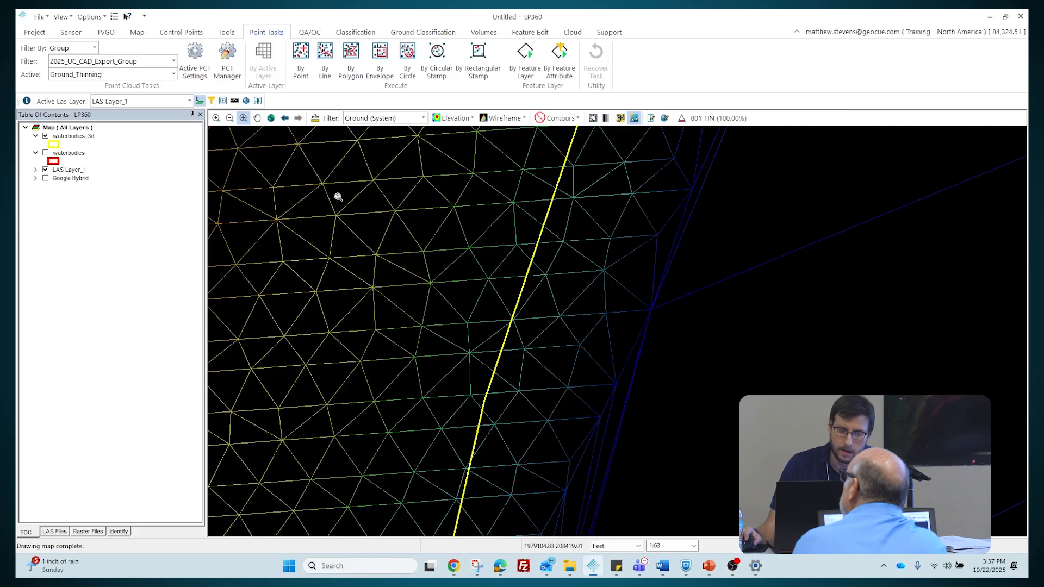
# Run the active reclassification task by feature layer on LAS Layer_1, using waterbodies_3d as the input layer
pyautogui.click(528, 56)
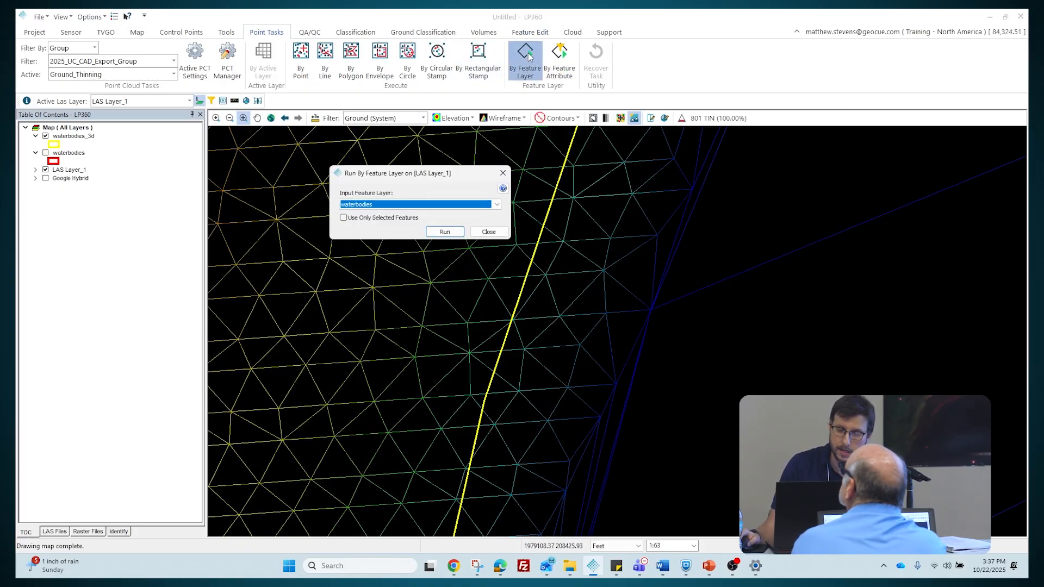
pyautogui.click(440, 211)
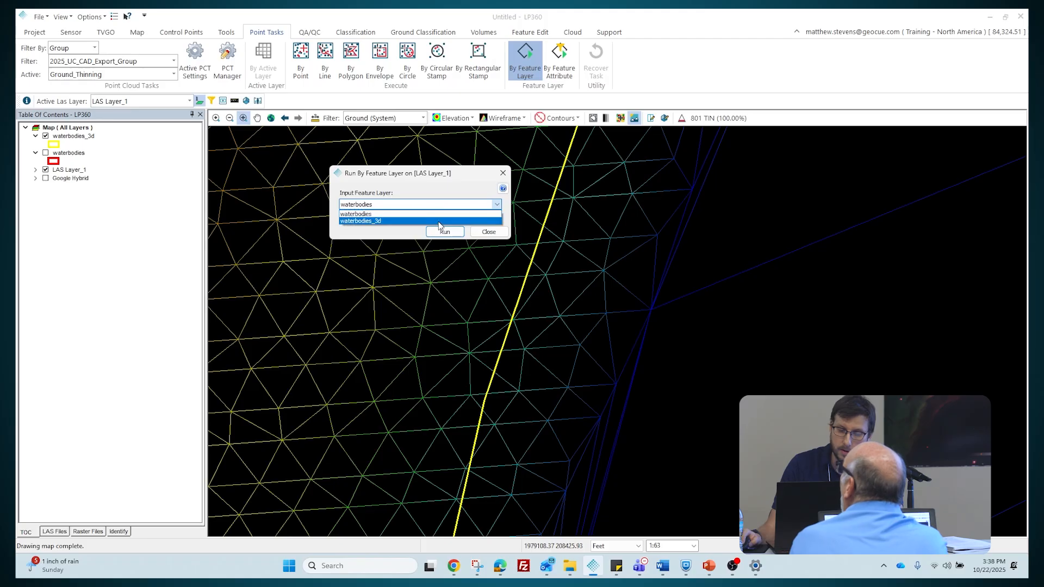
pyautogui.click(441, 224)
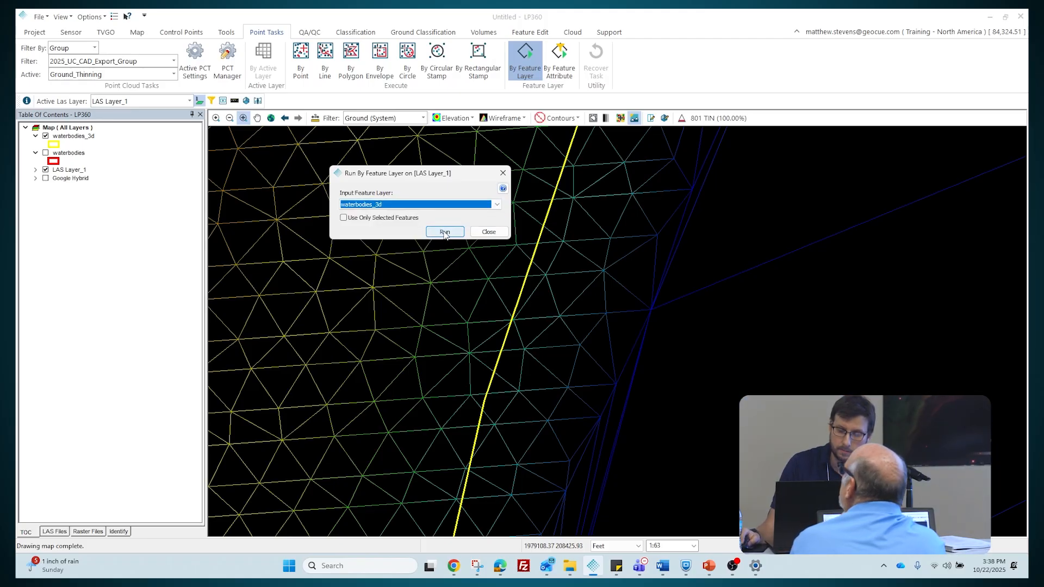
pyautogui.click(444, 232)
pyautogui.click(579, 324)
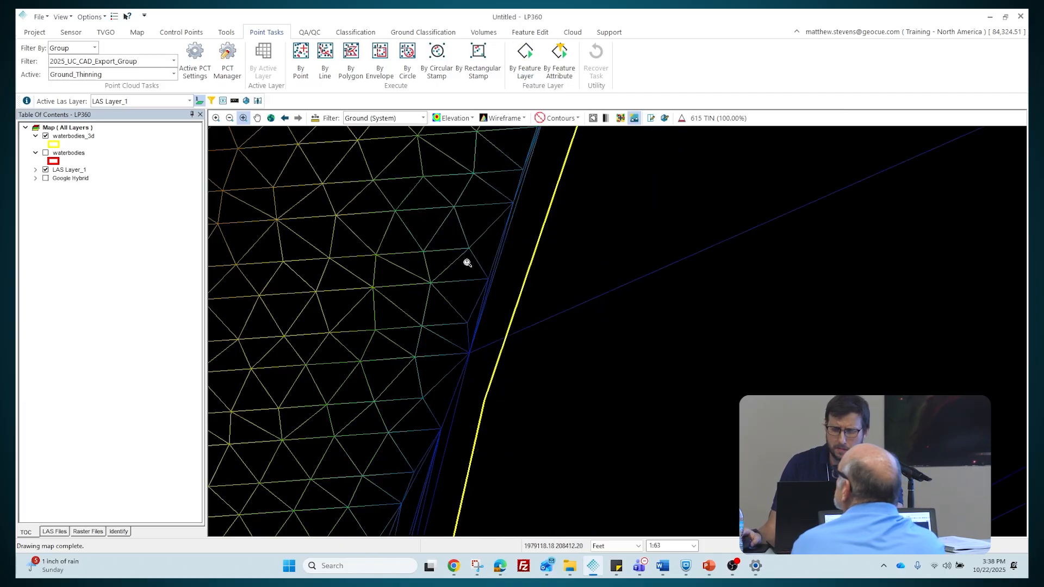
# Turn on breakline enforcement, toggling it off and on for comparison, and examine the wireframe triangles along the reclassified shoreline
pyautogui.scroll(-3, 454, 259)
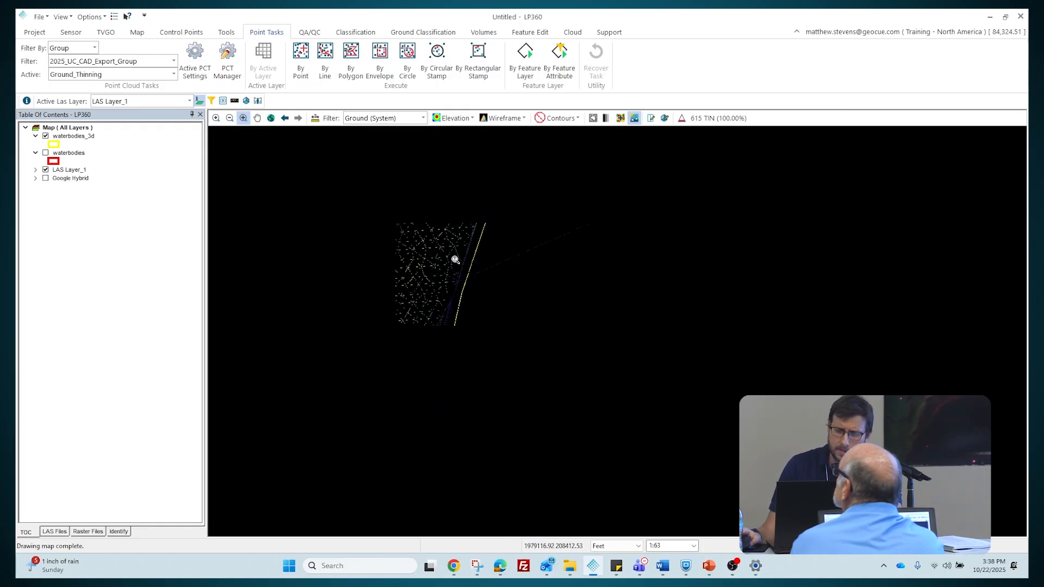
pyautogui.scroll(3, 455, 259)
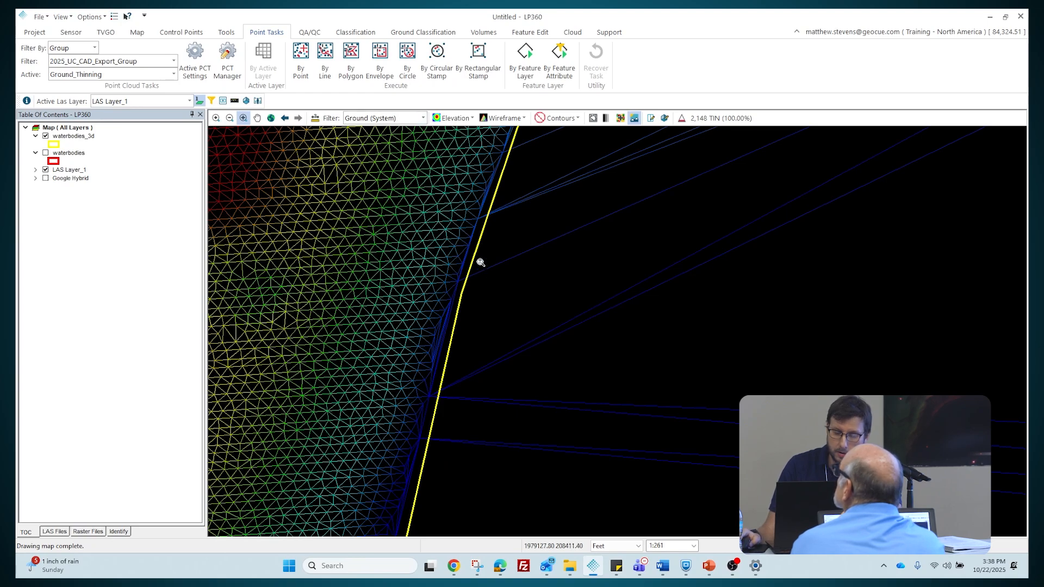
pyautogui.scroll(2, 479, 253)
pyautogui.scroll(2, 496, 338)
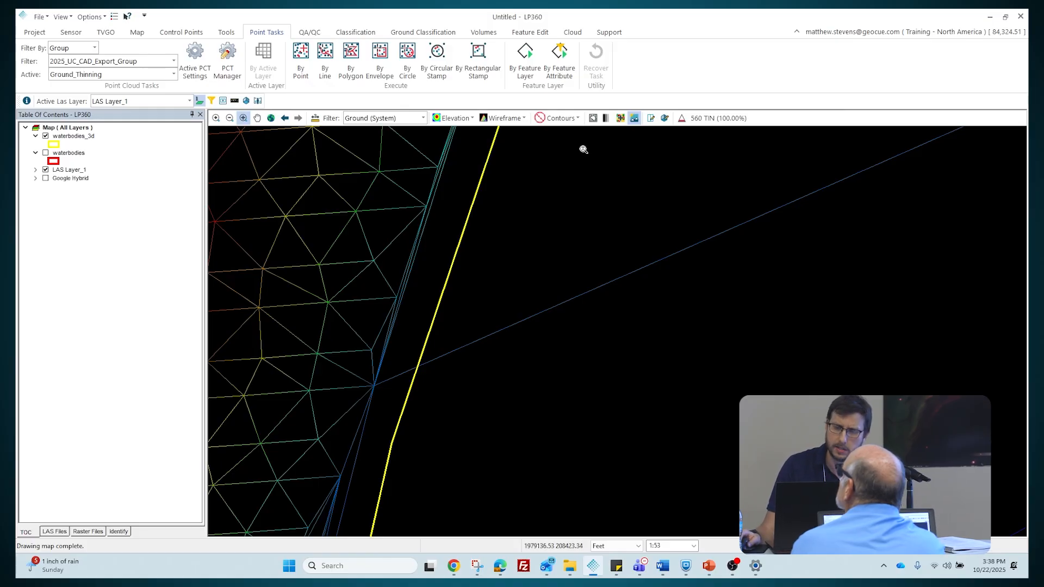
pyautogui.click(593, 119)
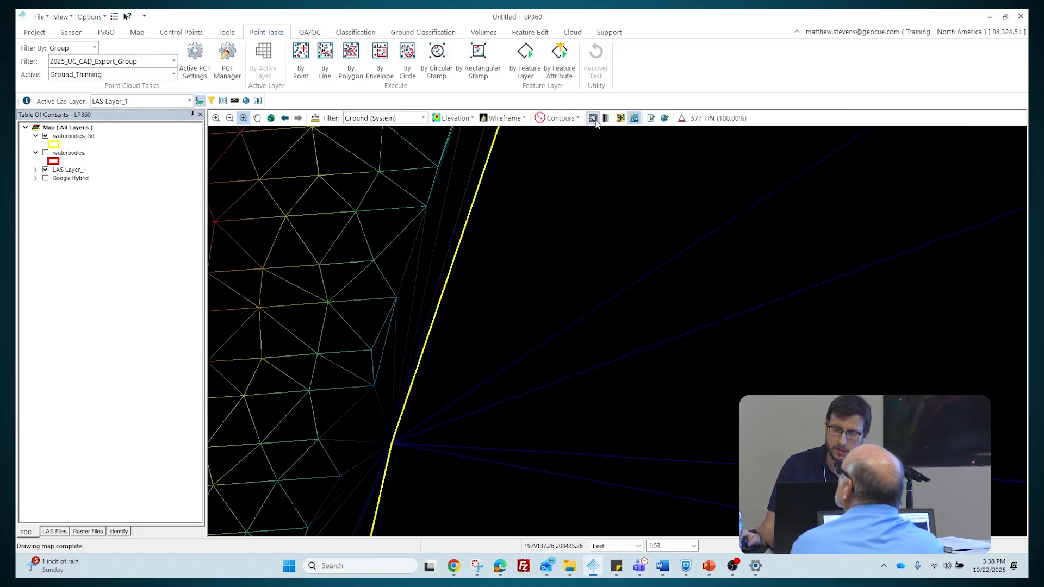
pyautogui.click(596, 120)
pyautogui.click(596, 120)
pyautogui.click(596, 120)
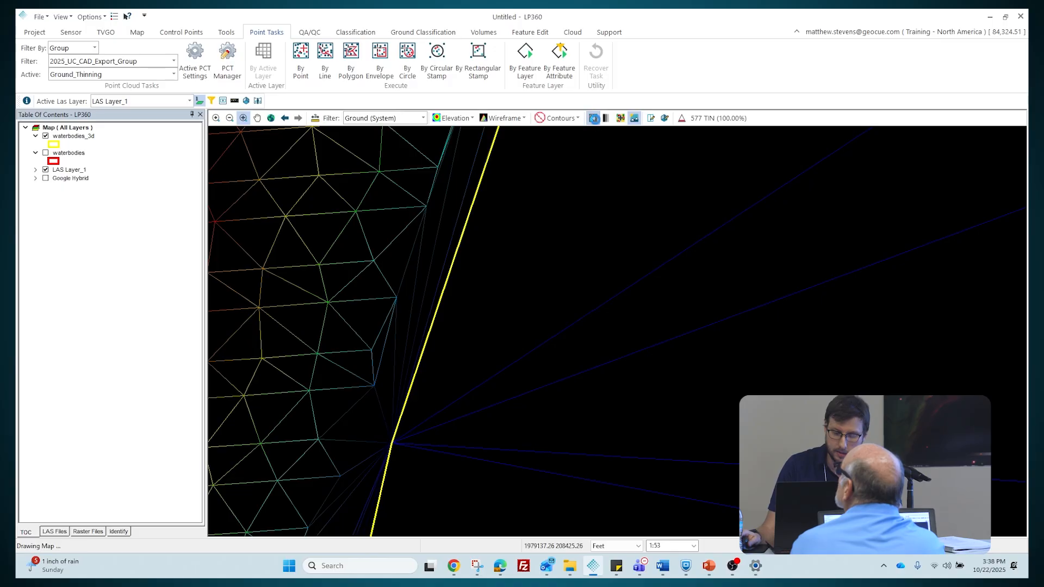
pyautogui.click(594, 118)
pyautogui.scroll(-3, 436, 344)
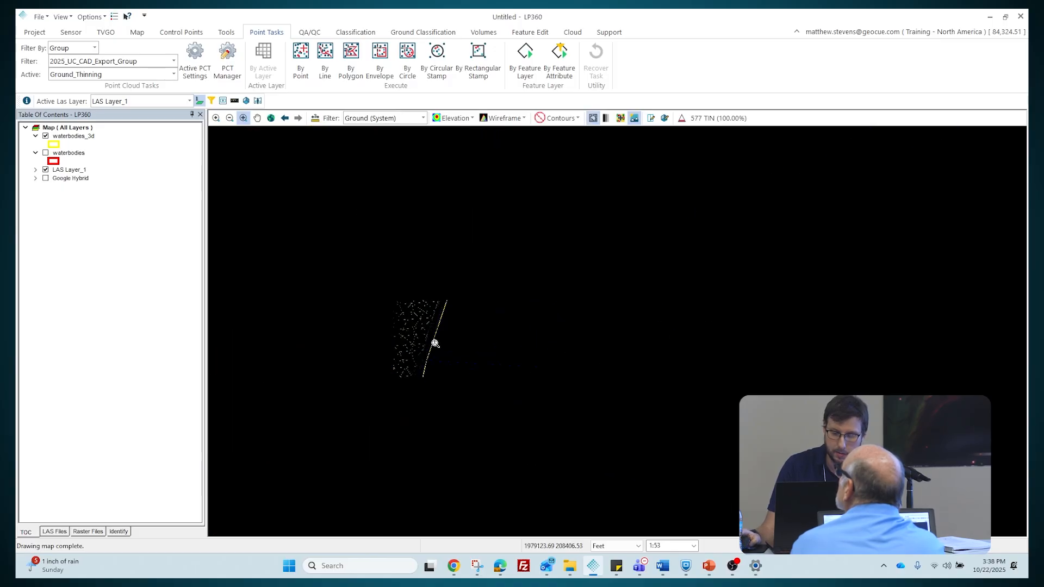
pyautogui.scroll(3, 435, 343)
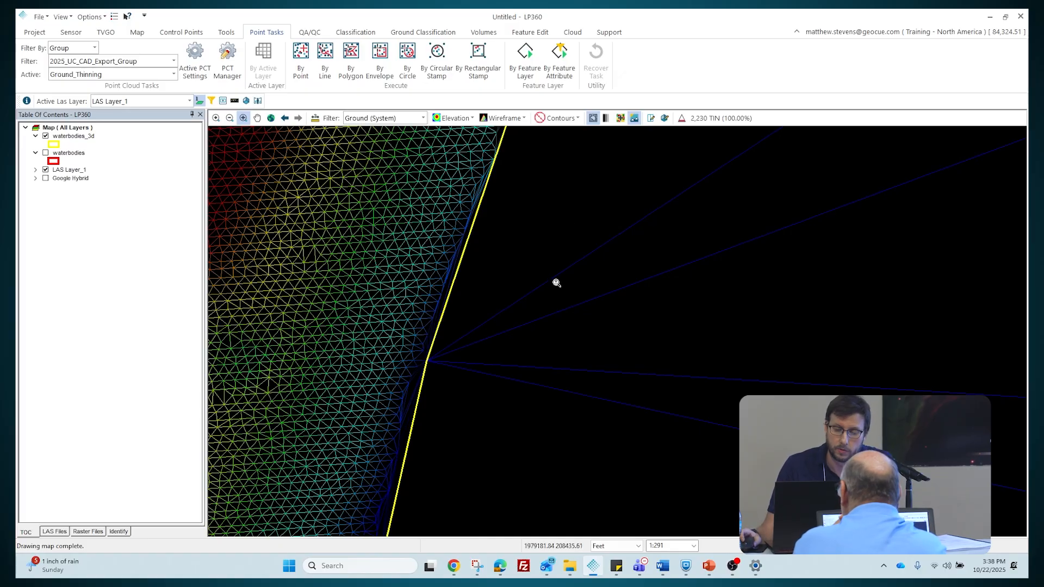
# Select the waterbodies_3d breakline along the shoreline and shift the feature by -1 in Z
pyautogui.scroll(-1, 556, 267)
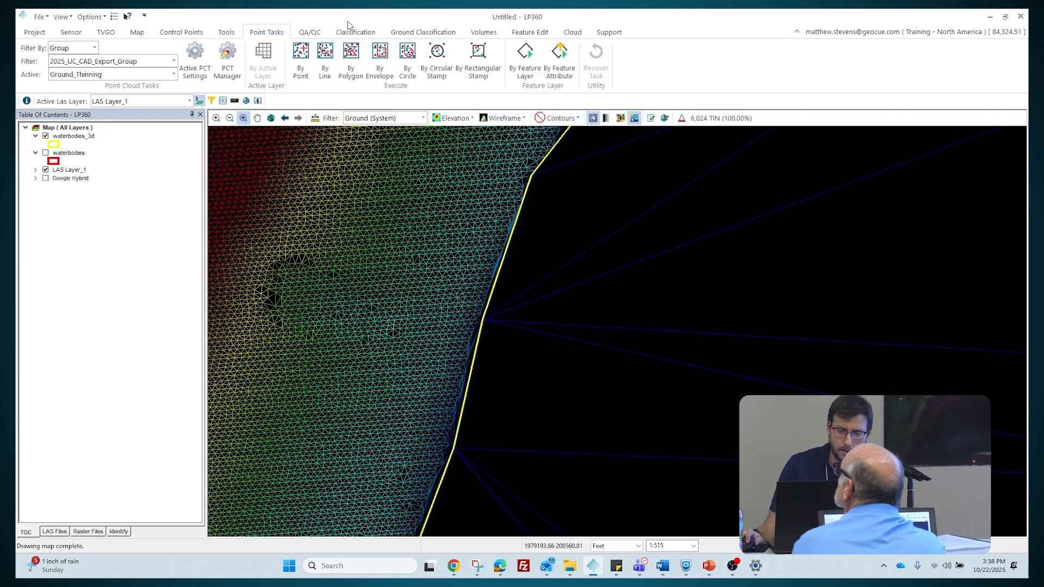
pyautogui.click(529, 35)
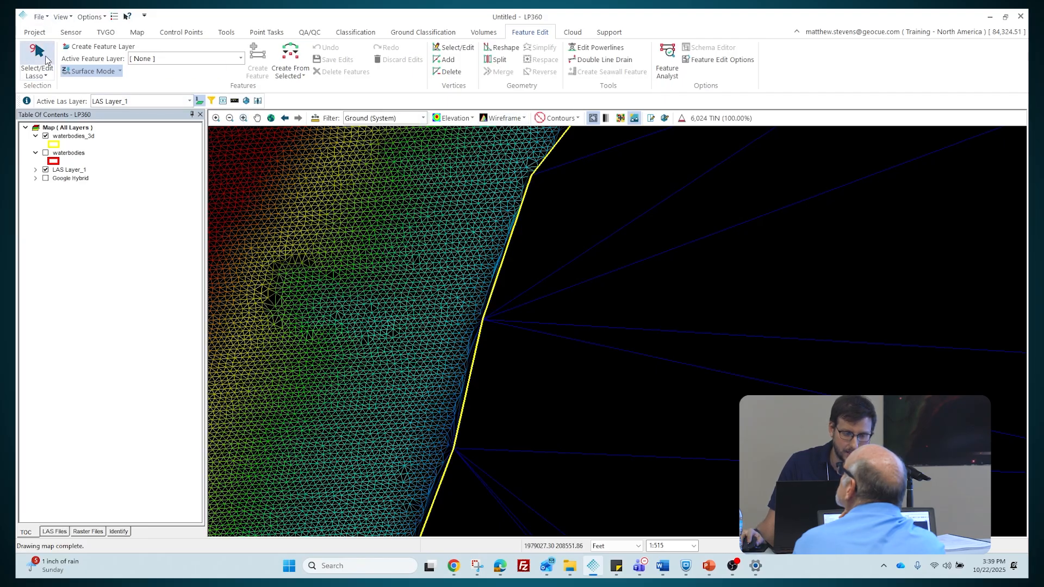
pyautogui.click(47, 60)
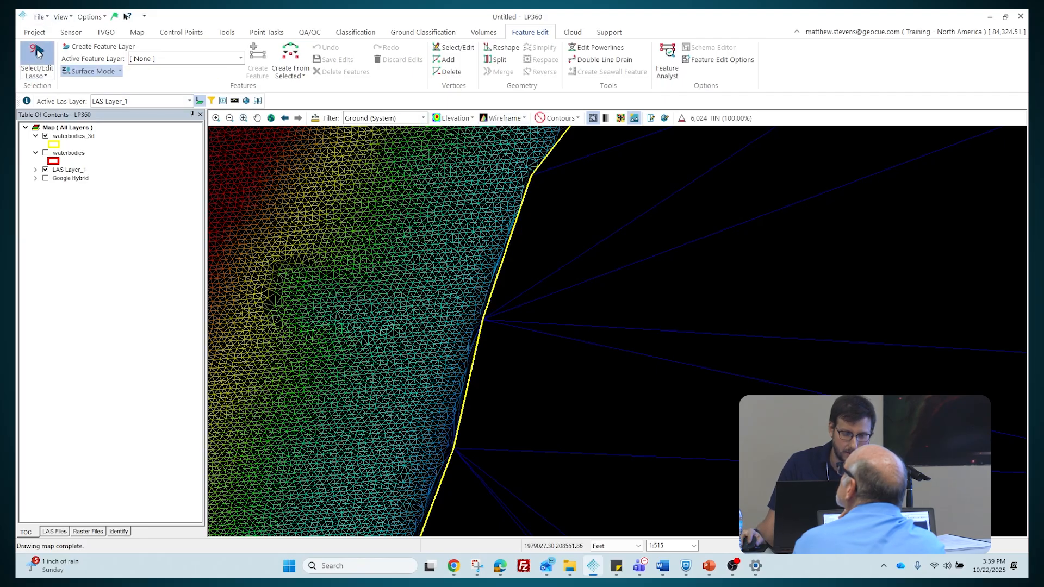
pyautogui.click(510, 240)
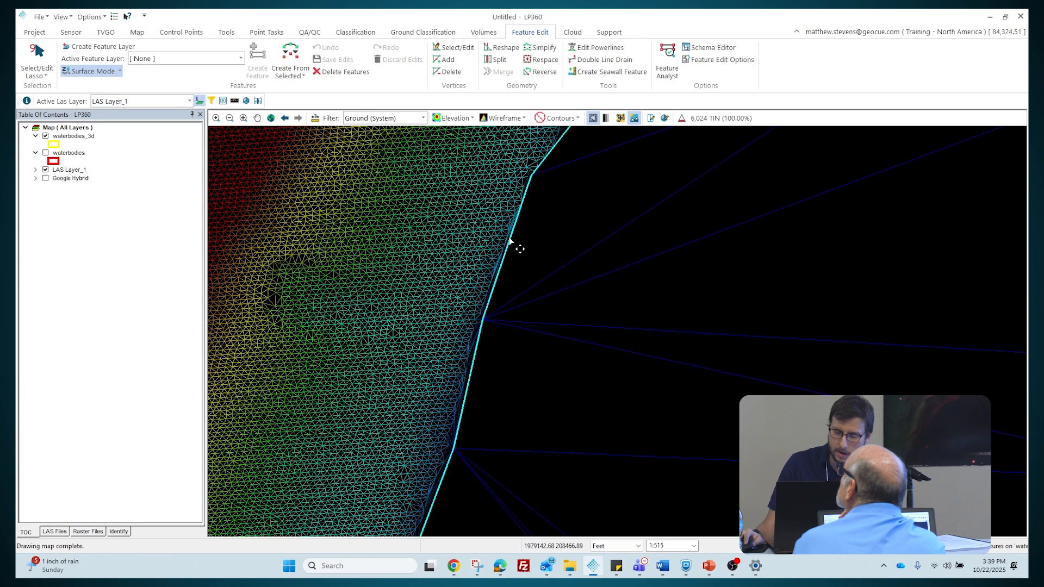
pyautogui.rightClick(510, 240)
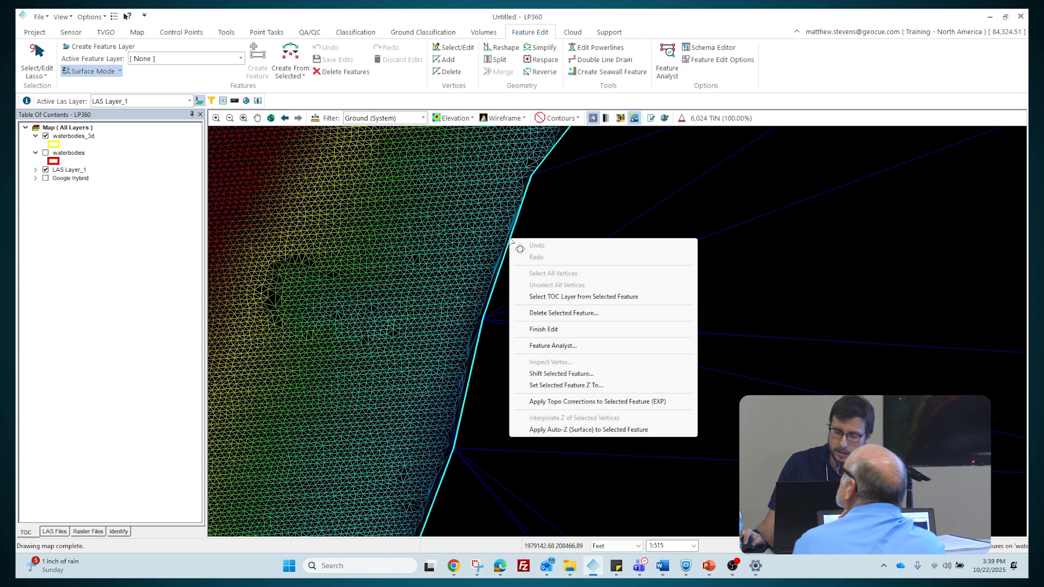
pyautogui.click(599, 376)
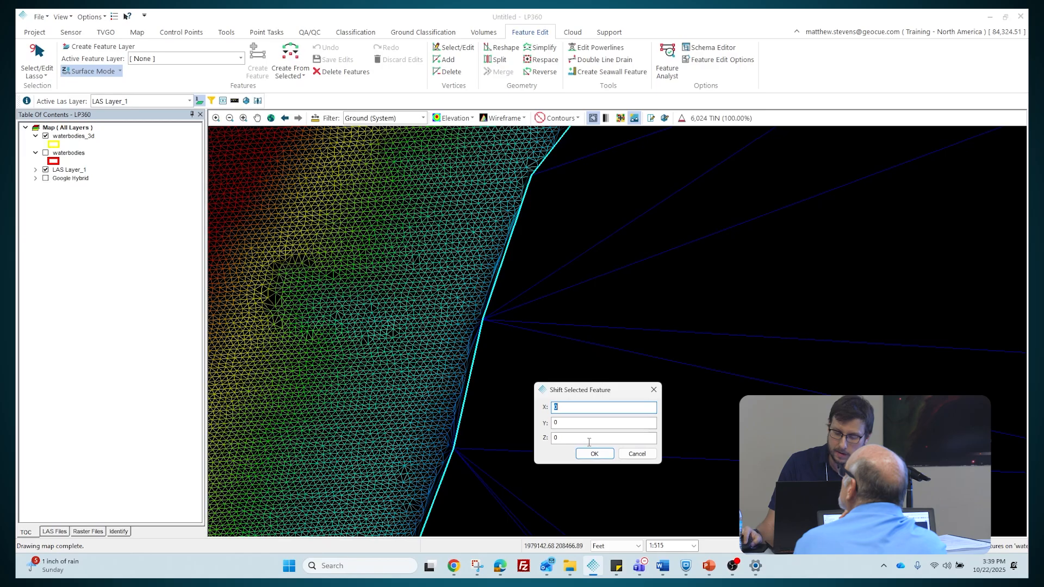
pyautogui.click(588, 436)
pyautogui.write('-')
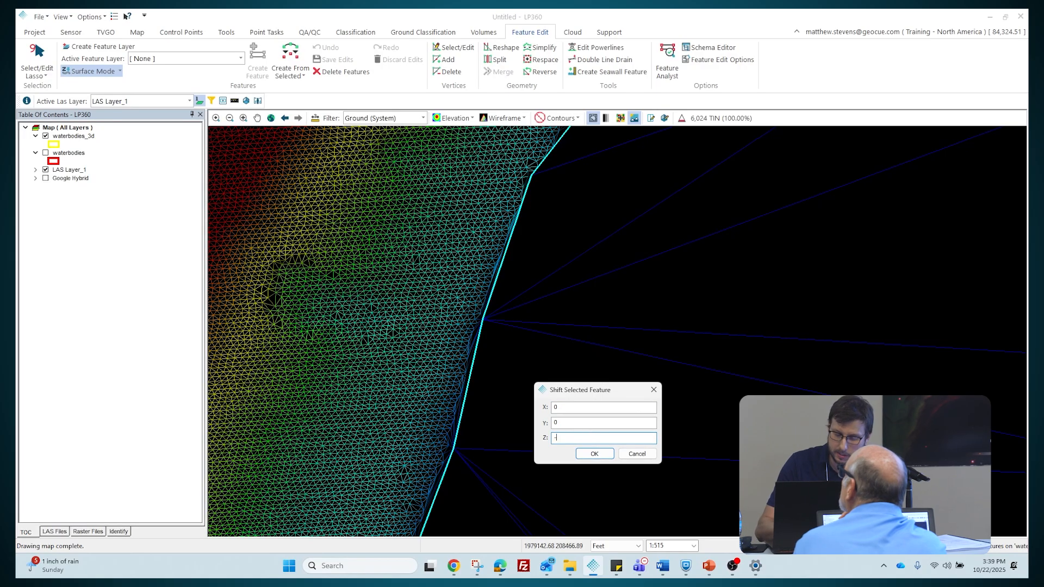
pyautogui.write('1')
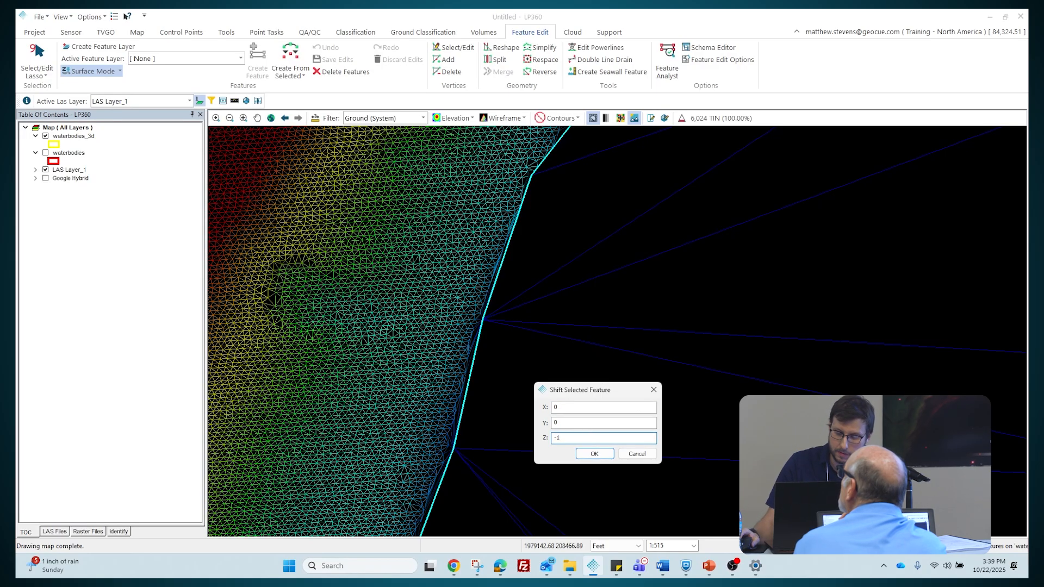
pyautogui.click(593, 453)
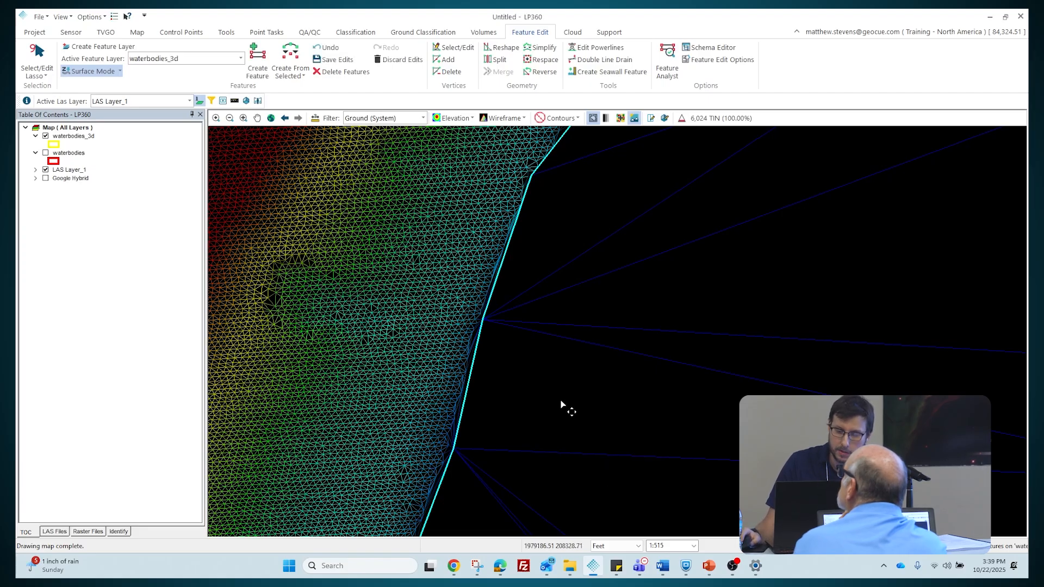
pyautogui.rightClick(502, 258)
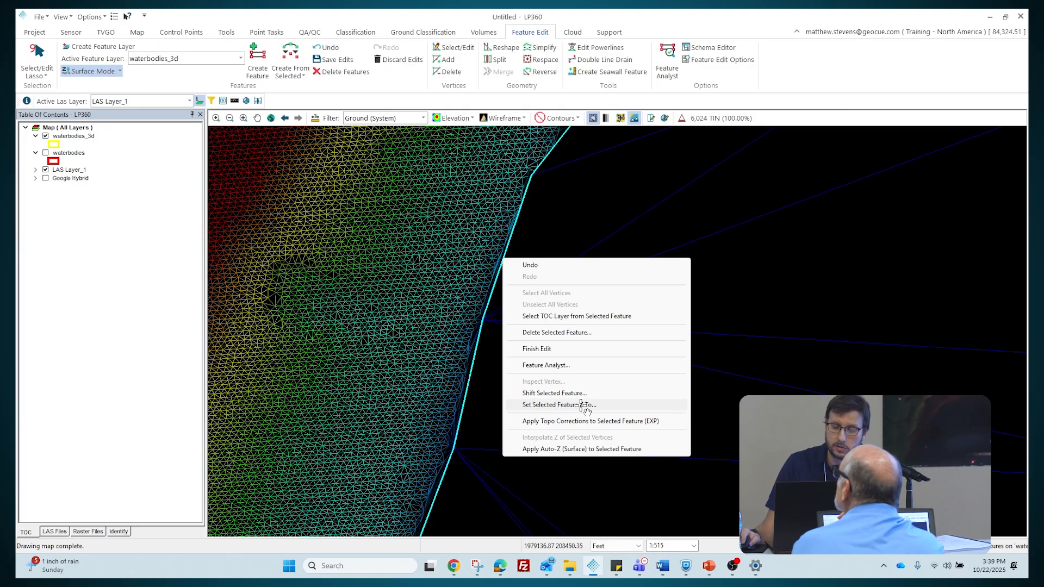
pyautogui.click(582, 405)
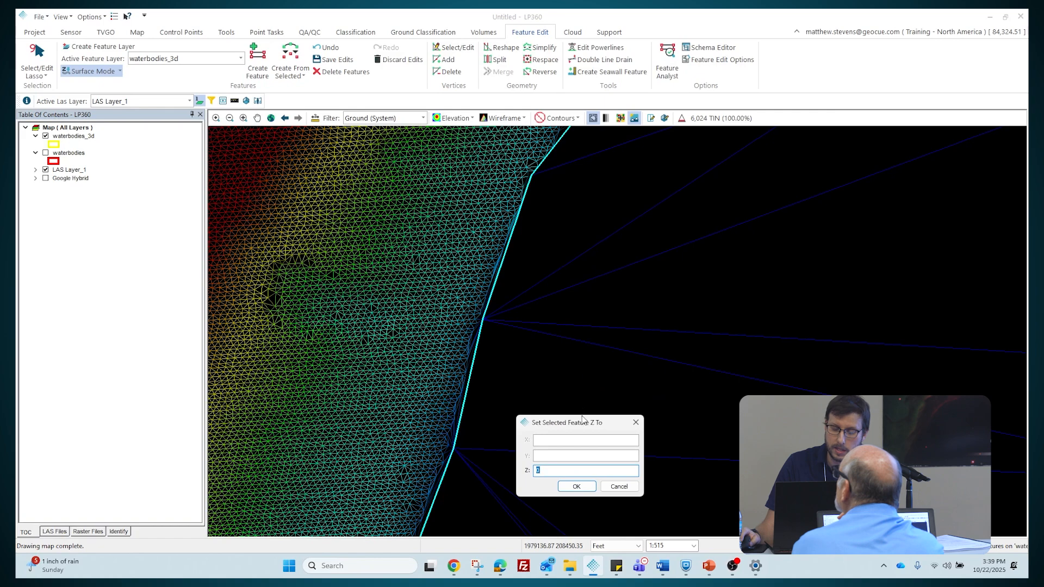
pyautogui.click(632, 487)
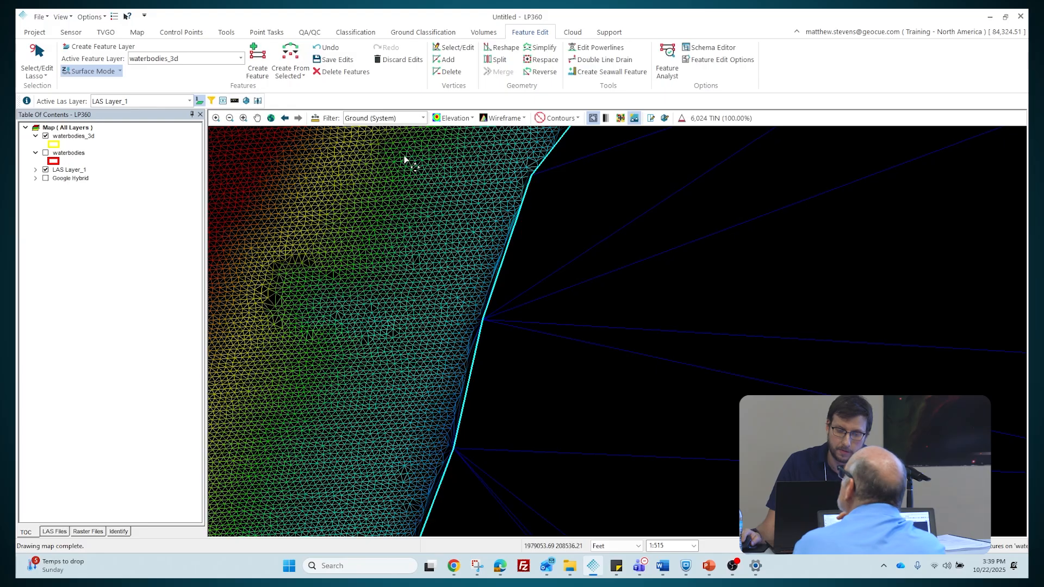
# Save the feature edits to the waterbodies_3d layer and display the ground points as a TIN surface
pyautogui.click(333, 59)
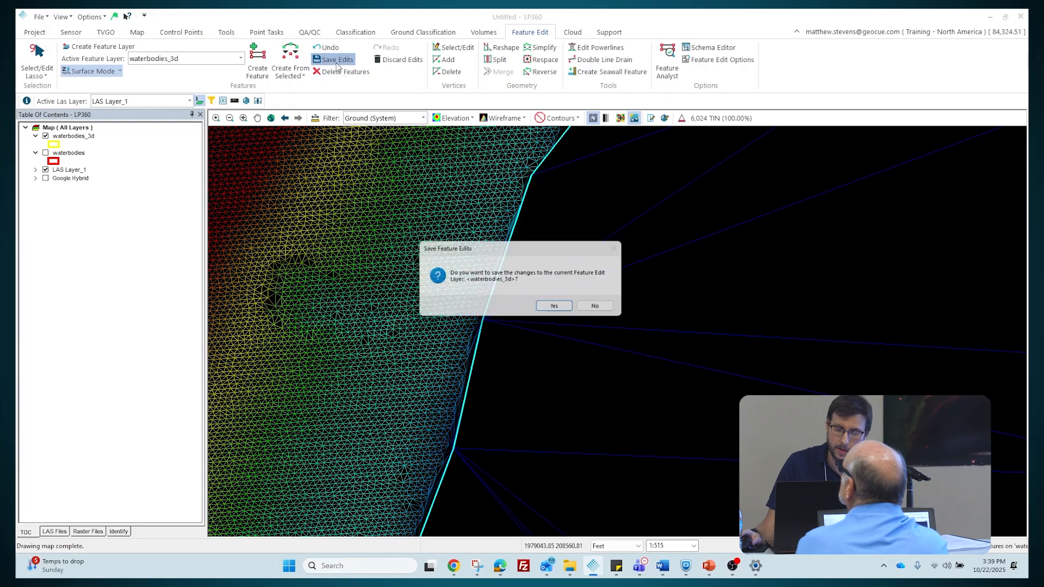
pyautogui.click(564, 309)
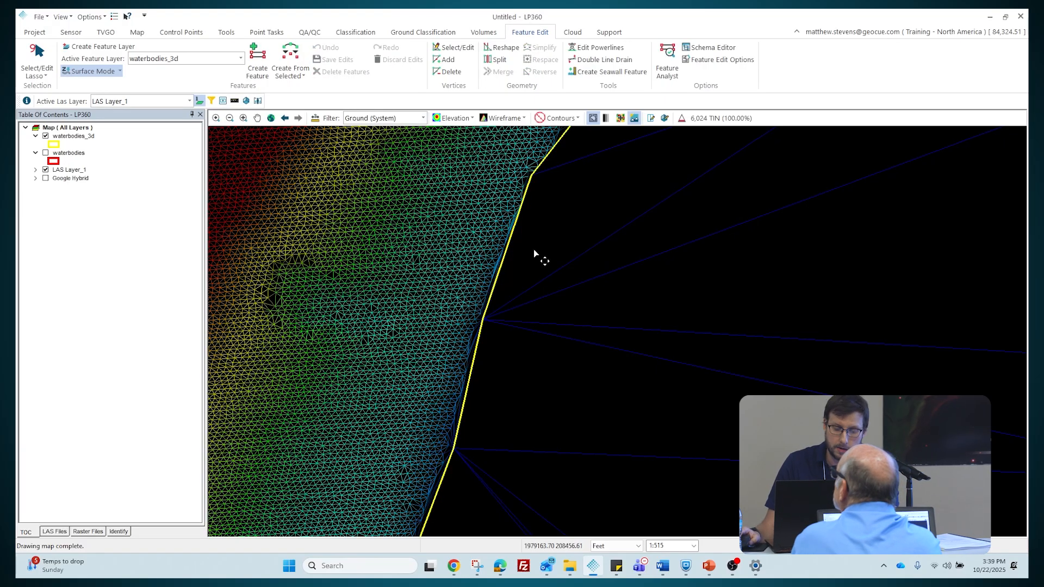
pyautogui.click(594, 122)
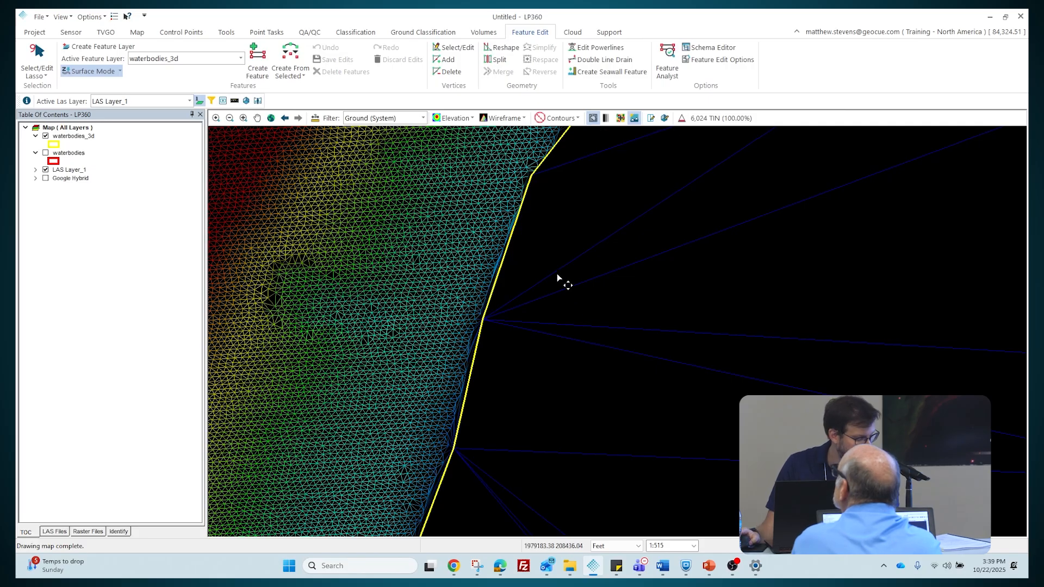
pyautogui.click(516, 119)
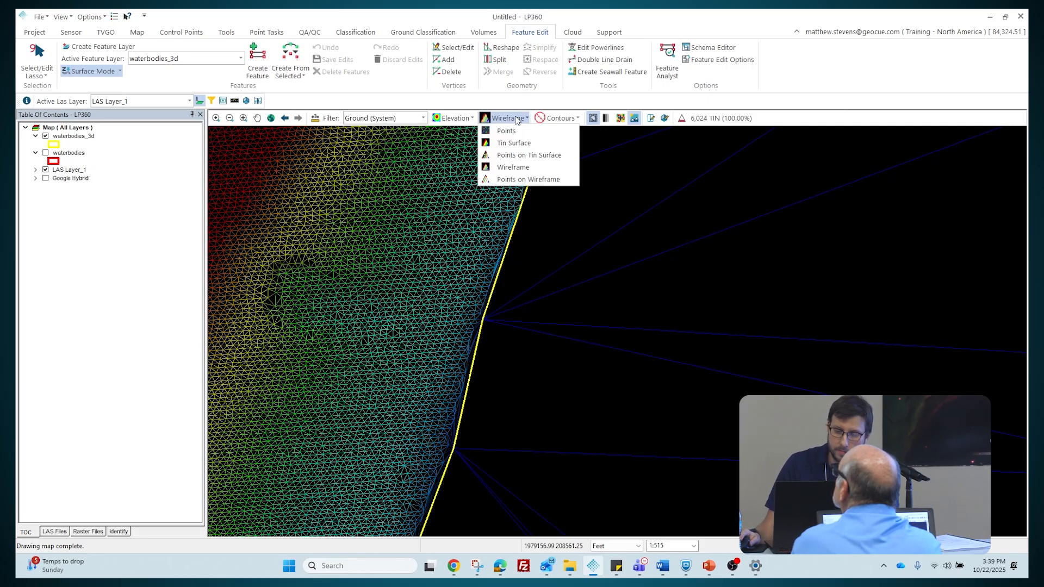
pyautogui.click(513, 142)
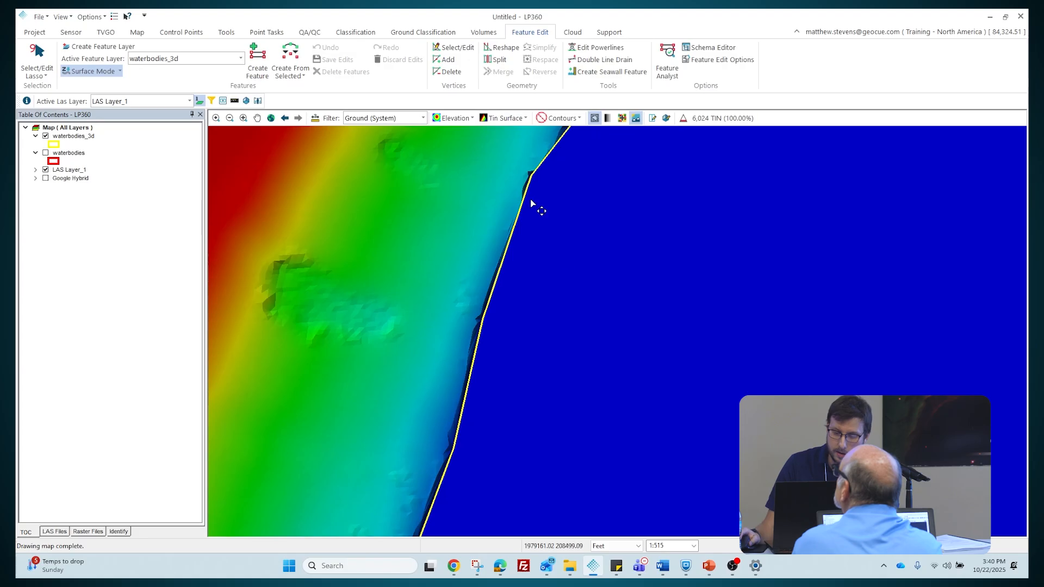
# Compare the pond's TIN surface with breakline enforcement off and on, examining the water area and its shoreline
pyautogui.scroll(-2, 544, 303)
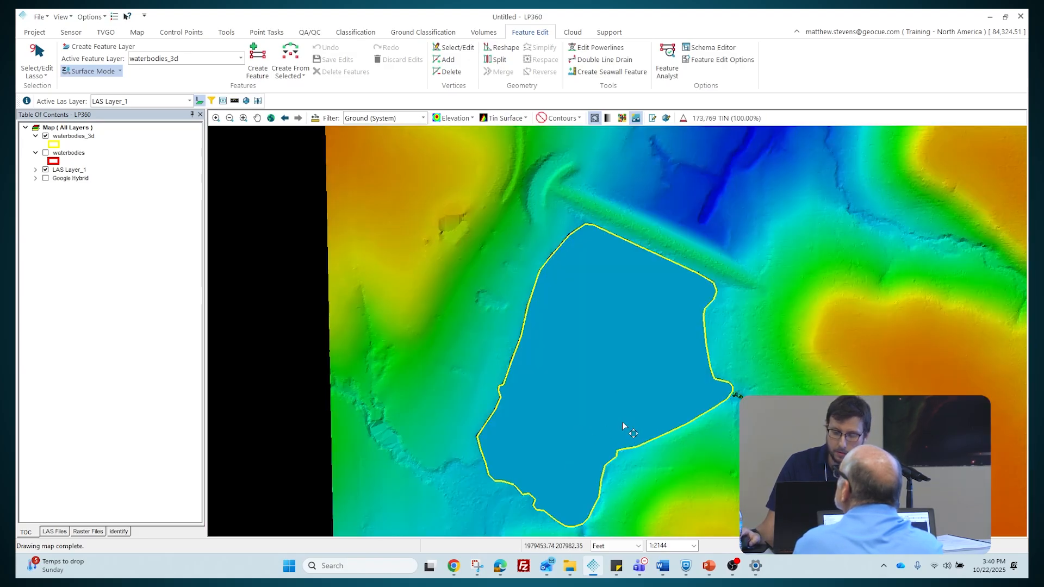
pyautogui.scroll(1, 595, 393)
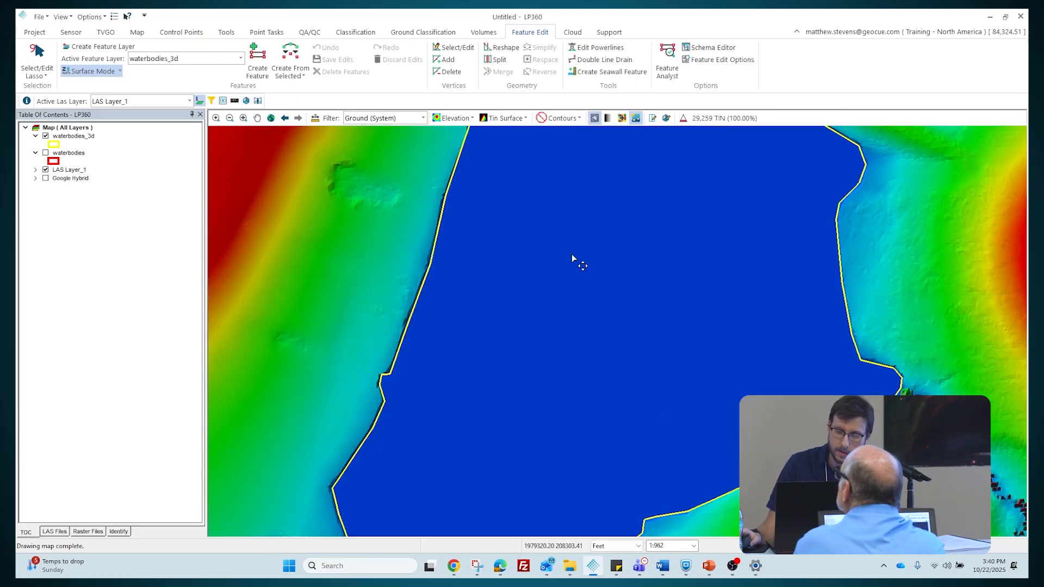
pyautogui.click(594, 118)
pyautogui.scroll(-2, 573, 312)
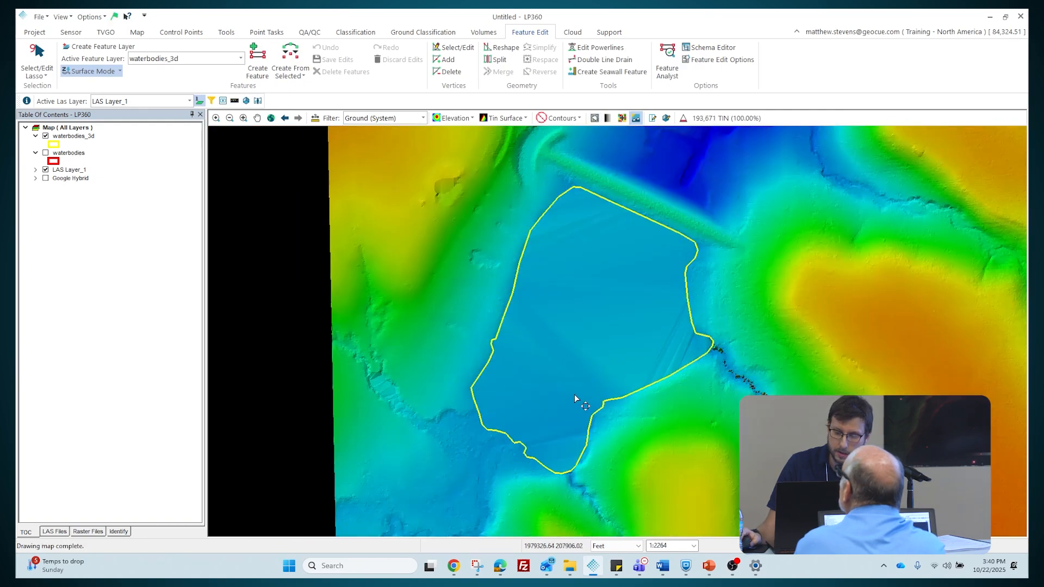
pyautogui.scroll(2, 574, 394)
pyautogui.moveTo(605, 305); pyautogui.dragTo(597, 337)
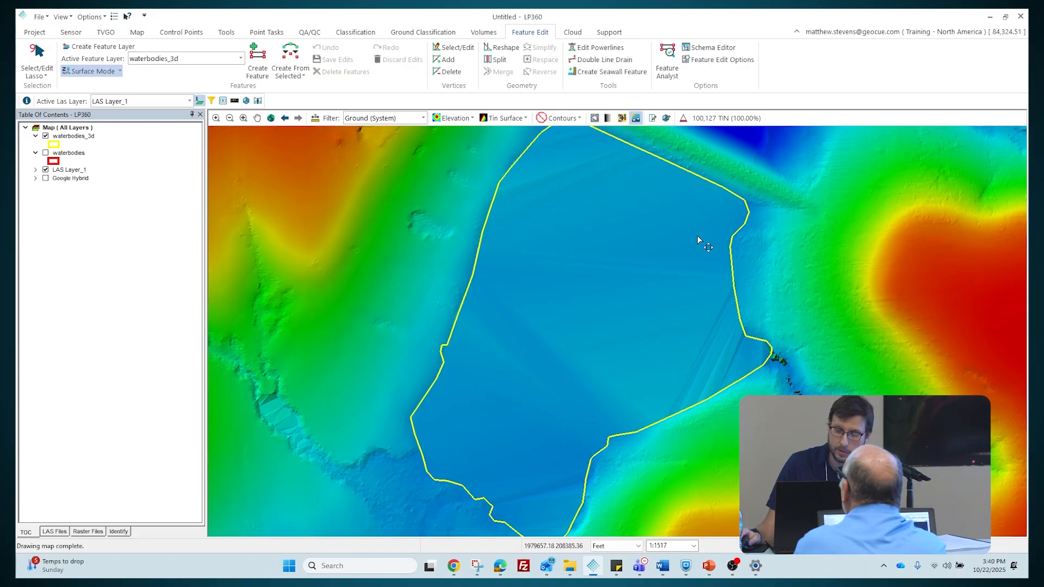
pyautogui.moveTo(706, 222); pyautogui.dragTo(653, 286)
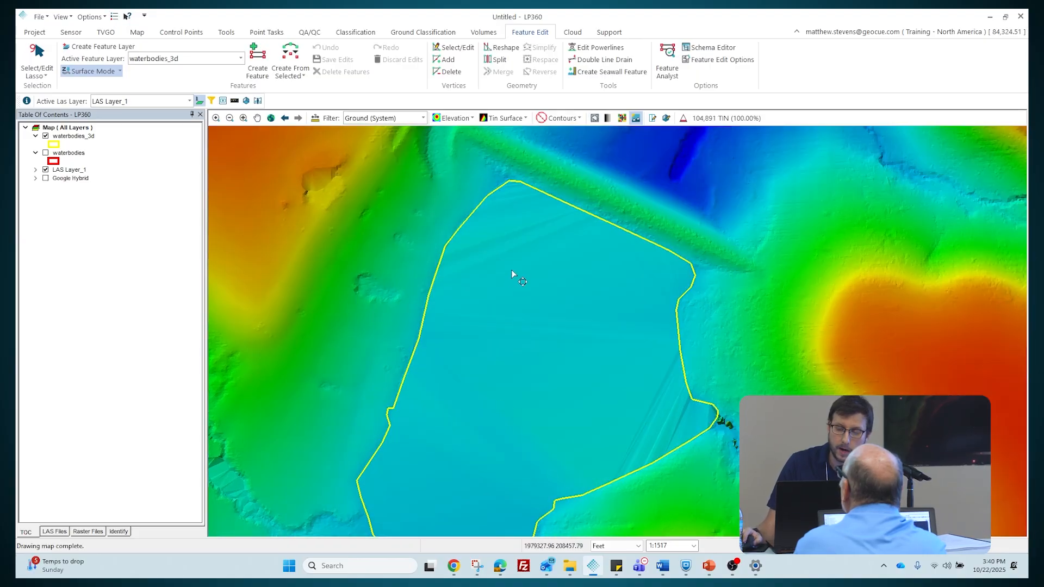
pyautogui.moveTo(591, 438); pyautogui.dragTo(641, 350)
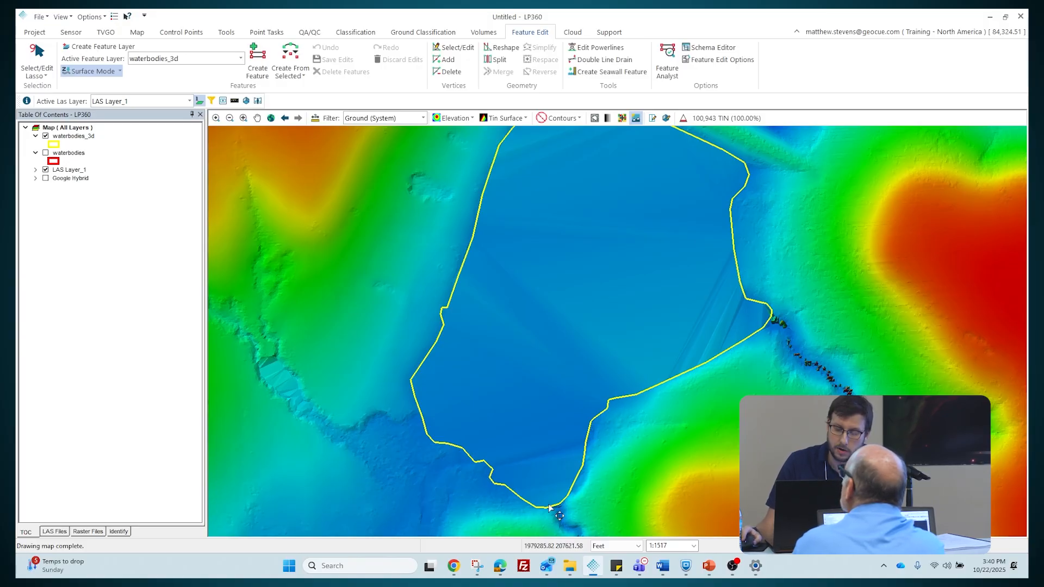
pyautogui.moveTo(694, 158); pyautogui.dragTo(687, 201)
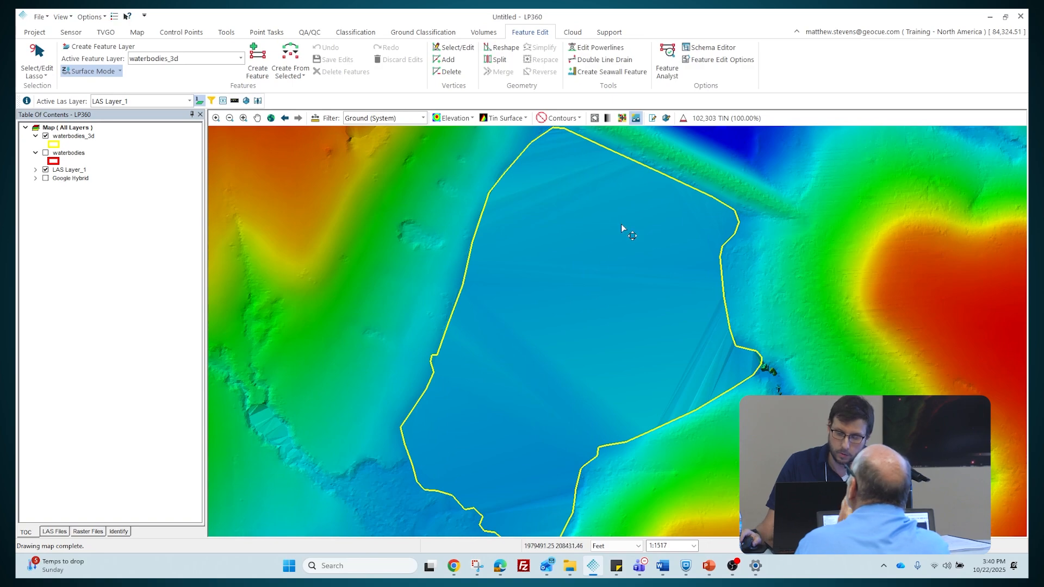
pyautogui.click(594, 118)
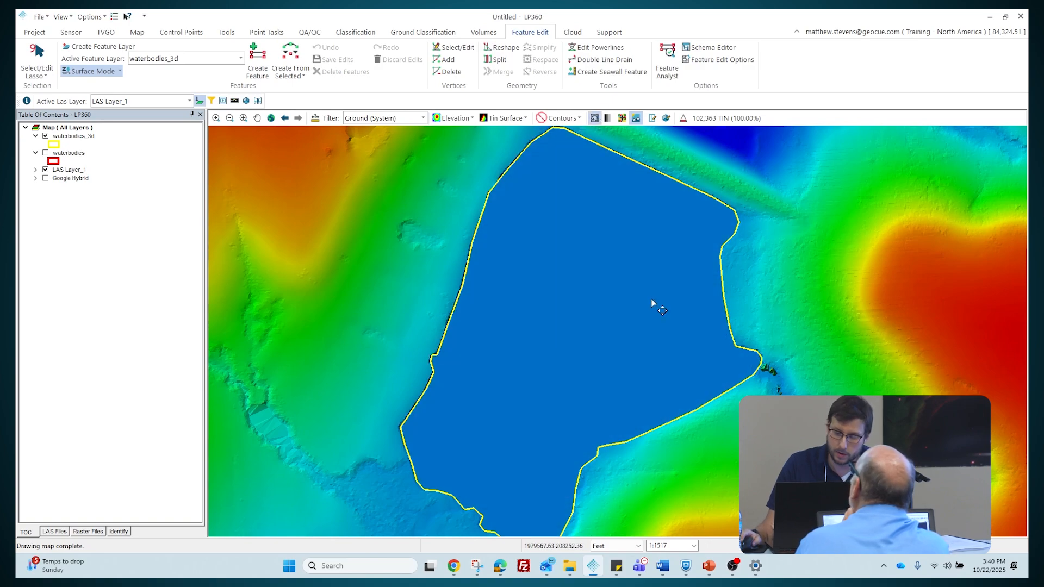
pyautogui.moveTo(649, 302); pyautogui.dragTo(606, 303)
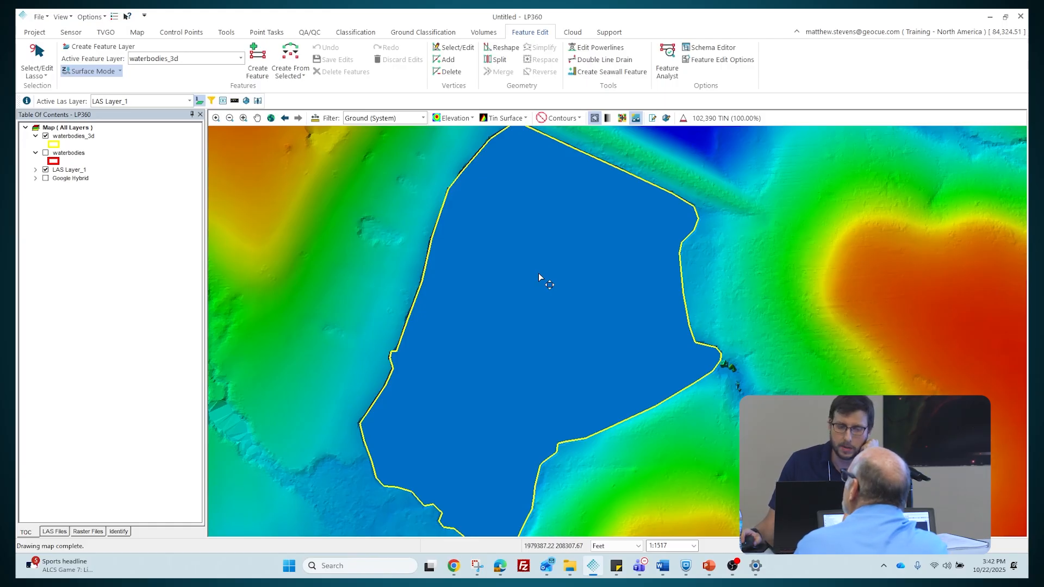
# Examine the Invert Mouse Wheel Zoom option in the global project settings and close them without applying changes
pyautogui.click(39, 34)
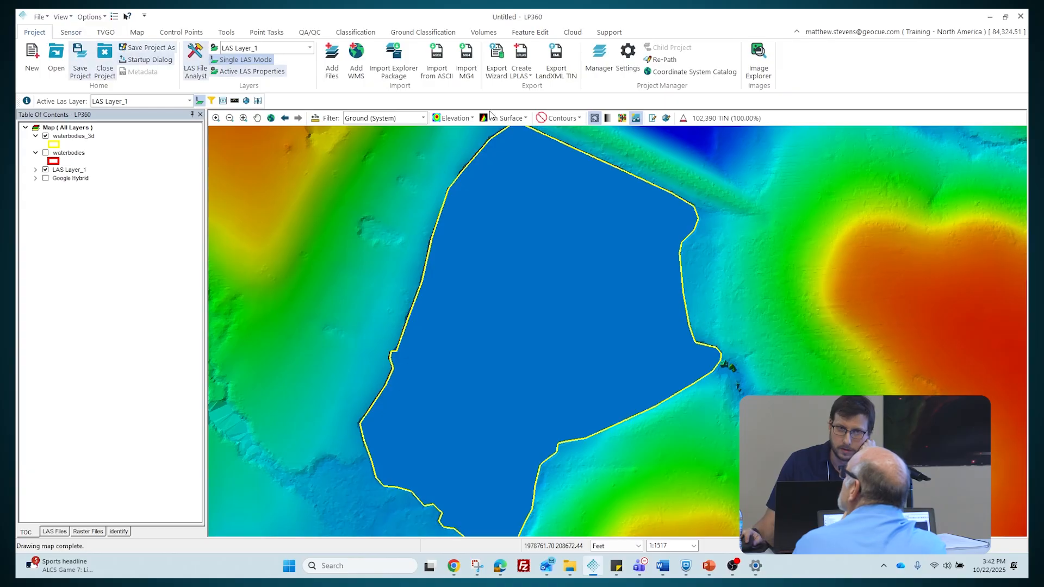
pyautogui.click(629, 55)
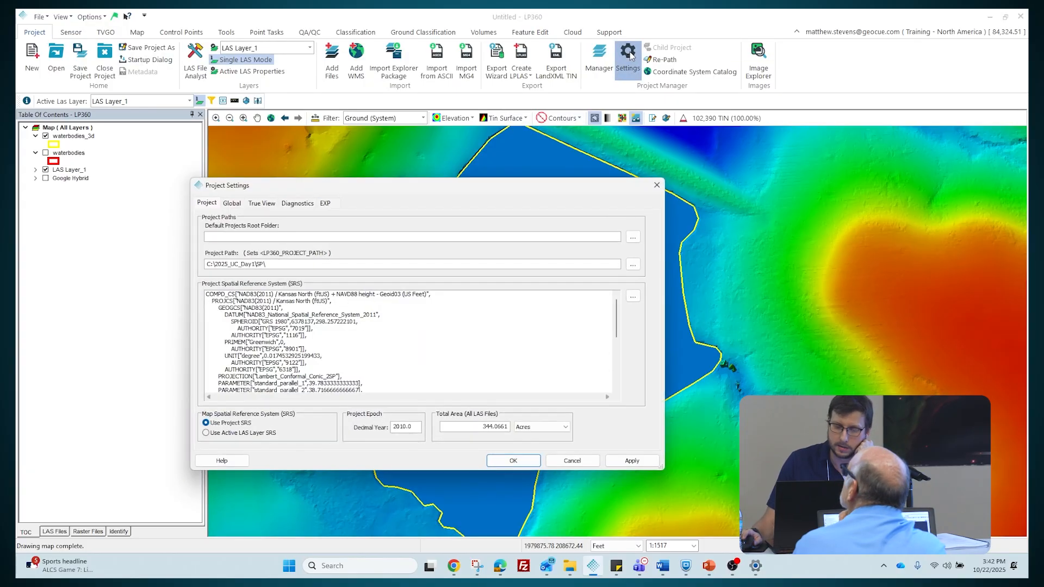
pyautogui.click(233, 205)
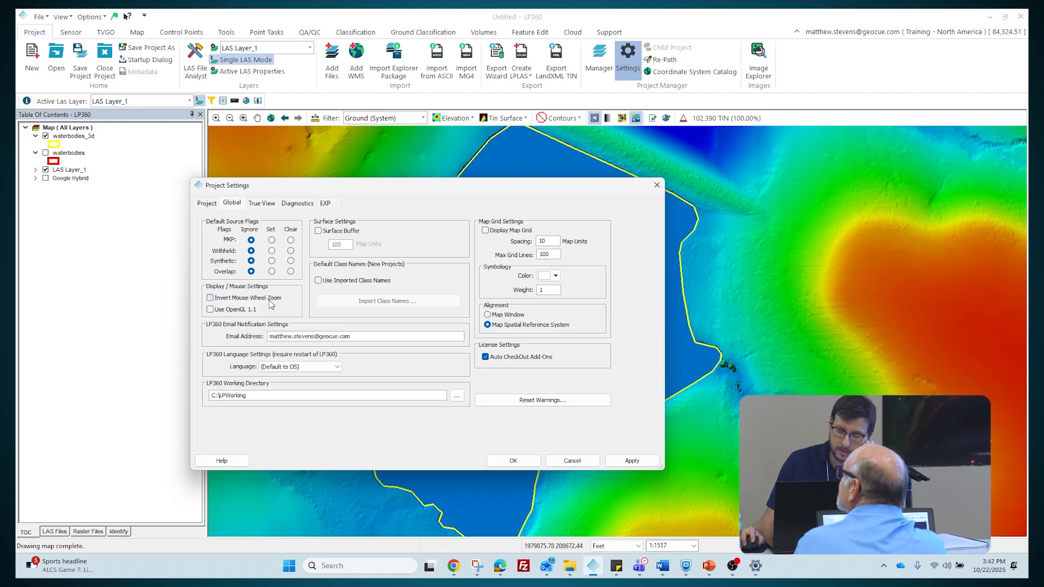
pyautogui.click(210, 298)
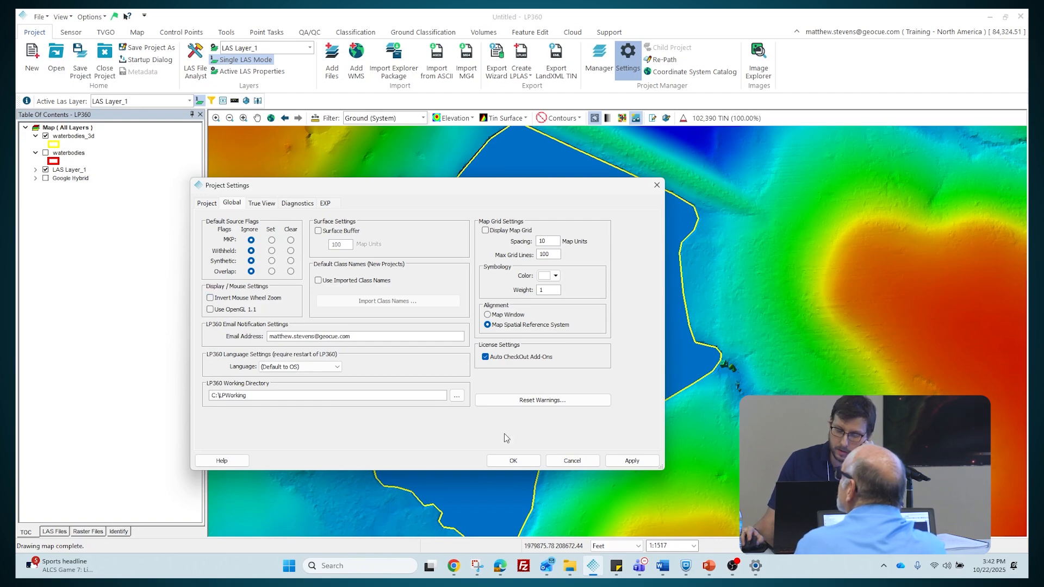
pyautogui.click(657, 185)
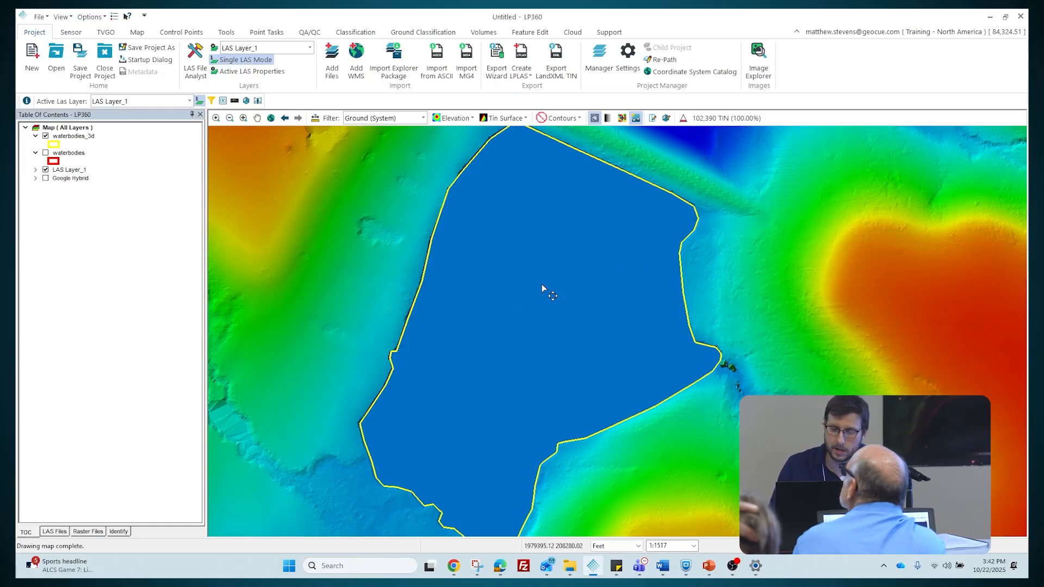
# Set waterbodies_3d as the active feature layer for editing at the small unflattened pond in the dataset's southeast
pyautogui.scroll(-3, 543, 284)
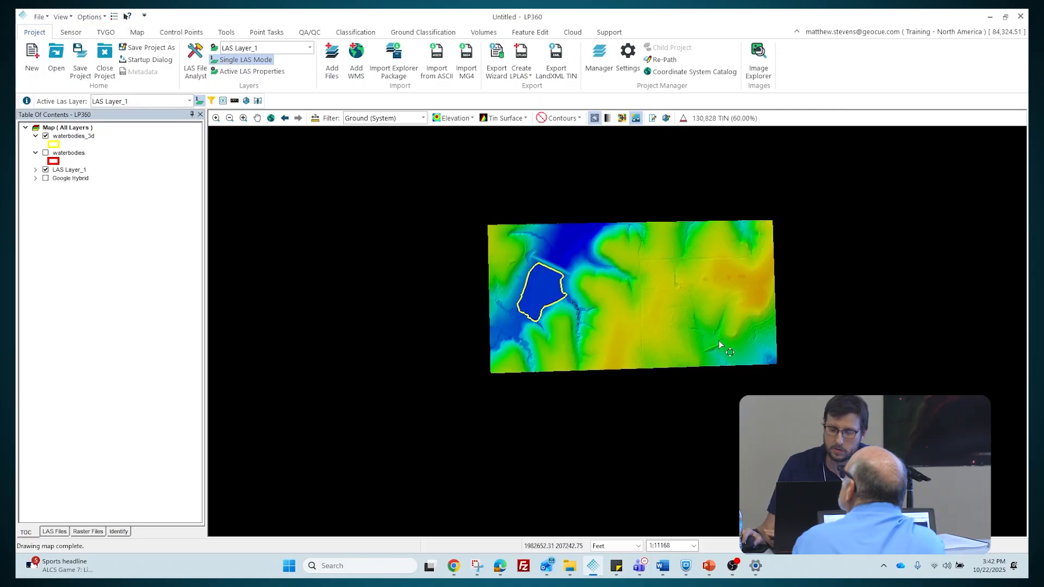
pyautogui.scroll(3, 718, 341)
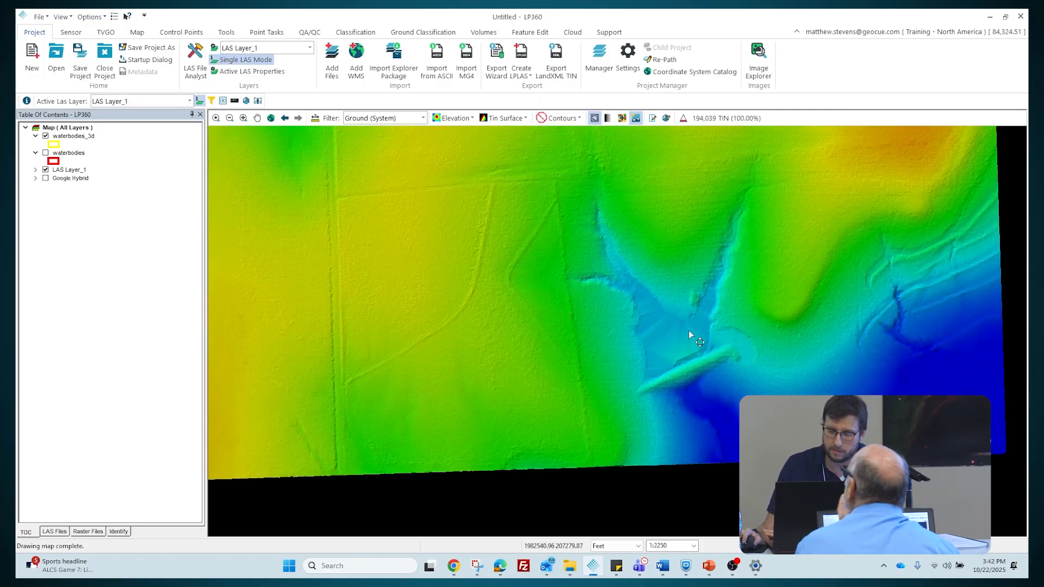
pyautogui.scroll(3, 689, 333)
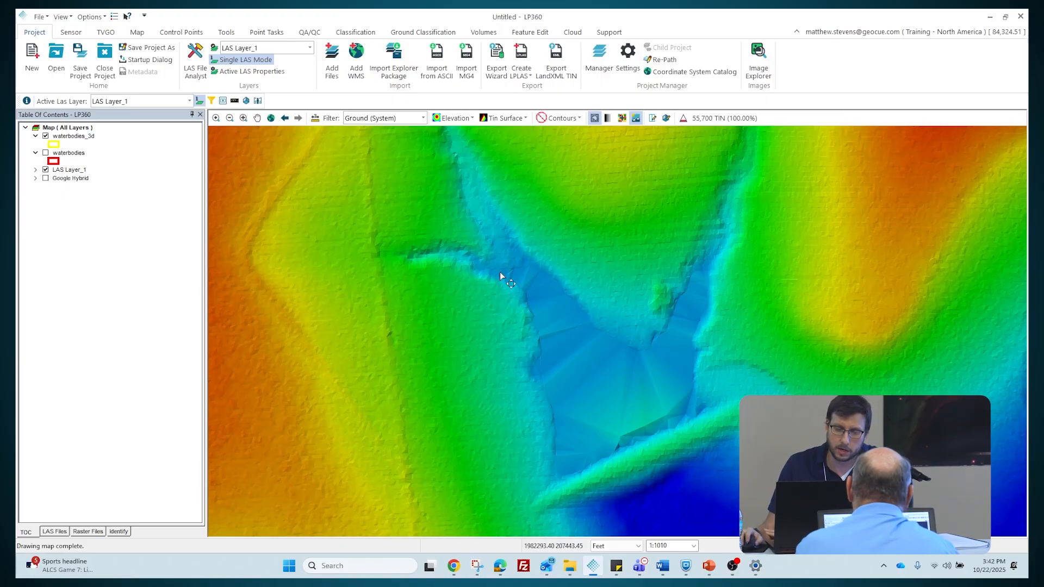
pyautogui.click(527, 33)
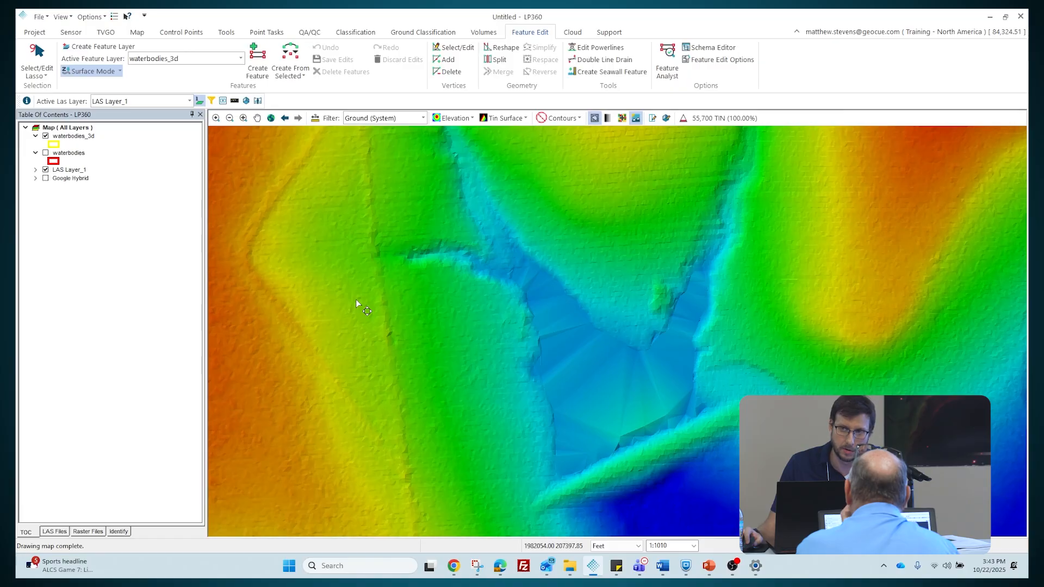
pyautogui.click(178, 61)
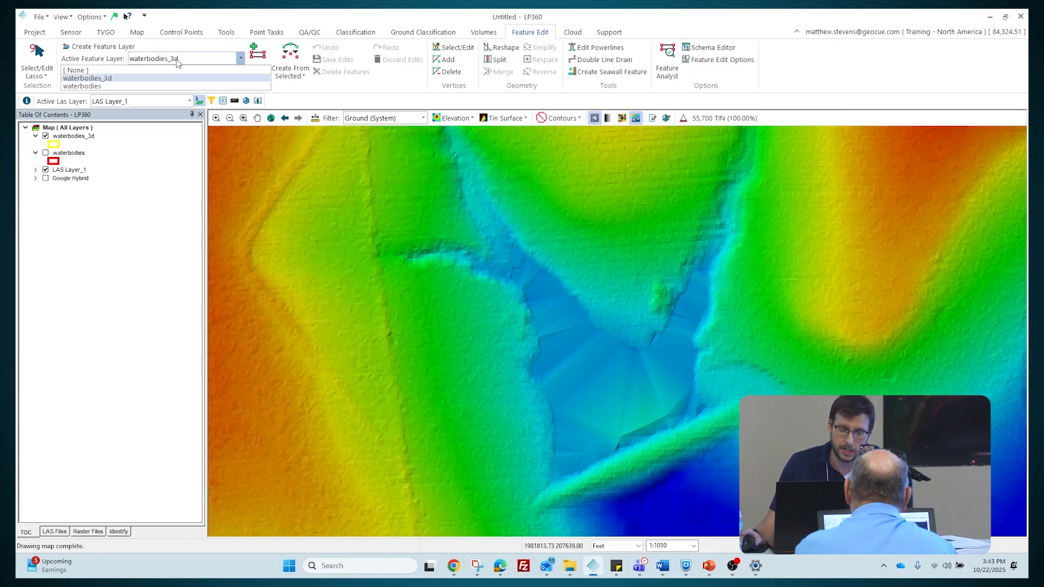
pyautogui.click(210, 86)
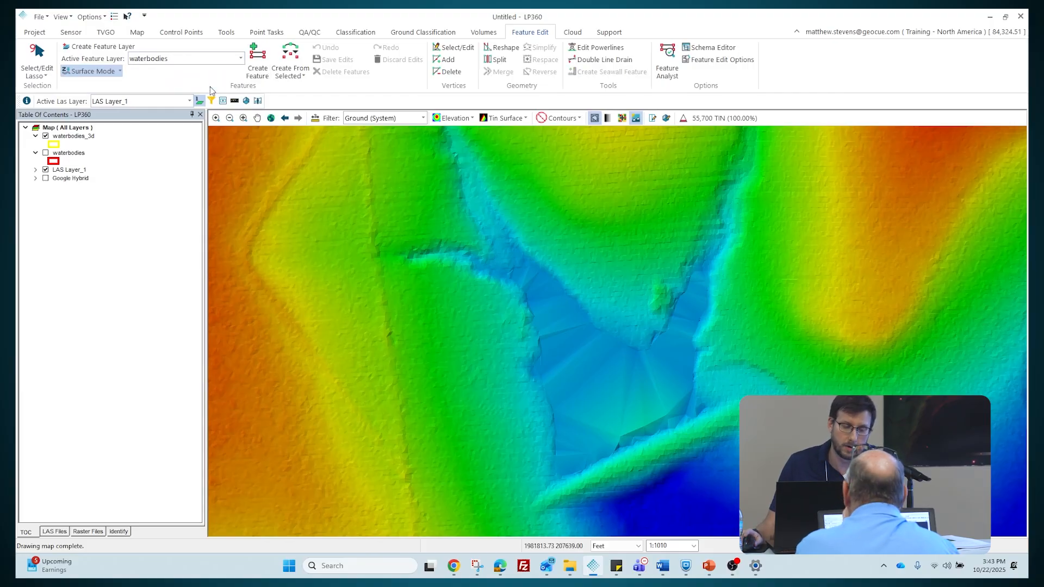
pyautogui.click(217, 57)
pyautogui.click(214, 77)
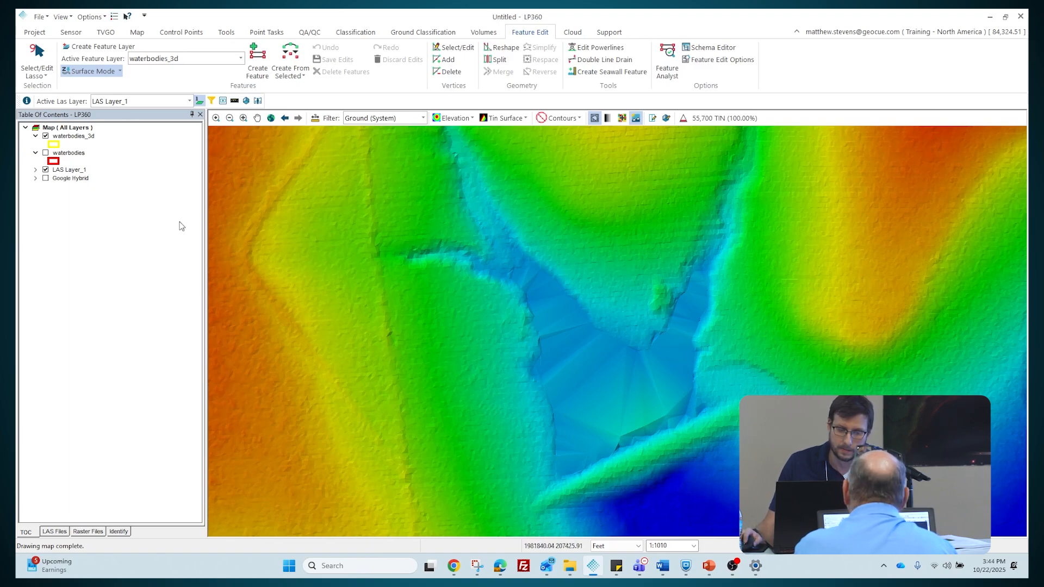
# Start Create Feature and set both the edit and create surface Auto-Z conflation tasks to My Breaklines (3 - 3D Manual Waterbodies)
pyautogui.click(259, 61)
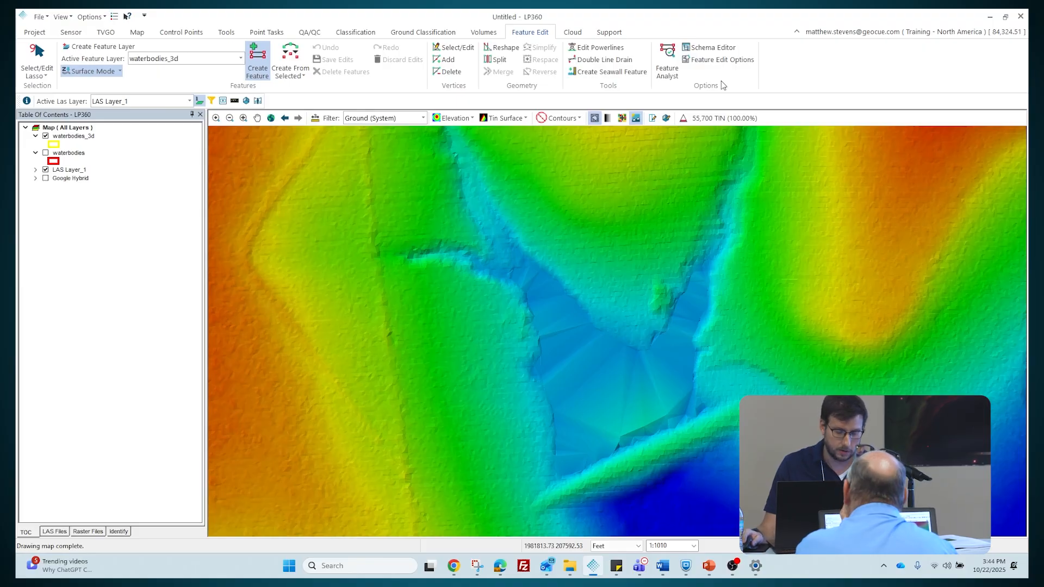
pyautogui.click(94, 73)
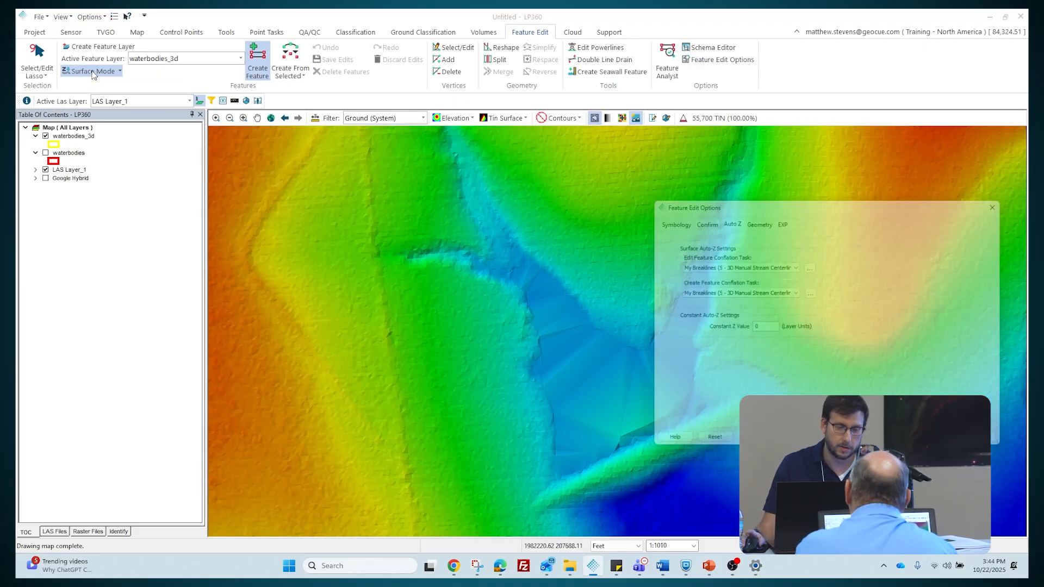
pyautogui.moveTo(837, 209); pyautogui.dragTo(558, 155)
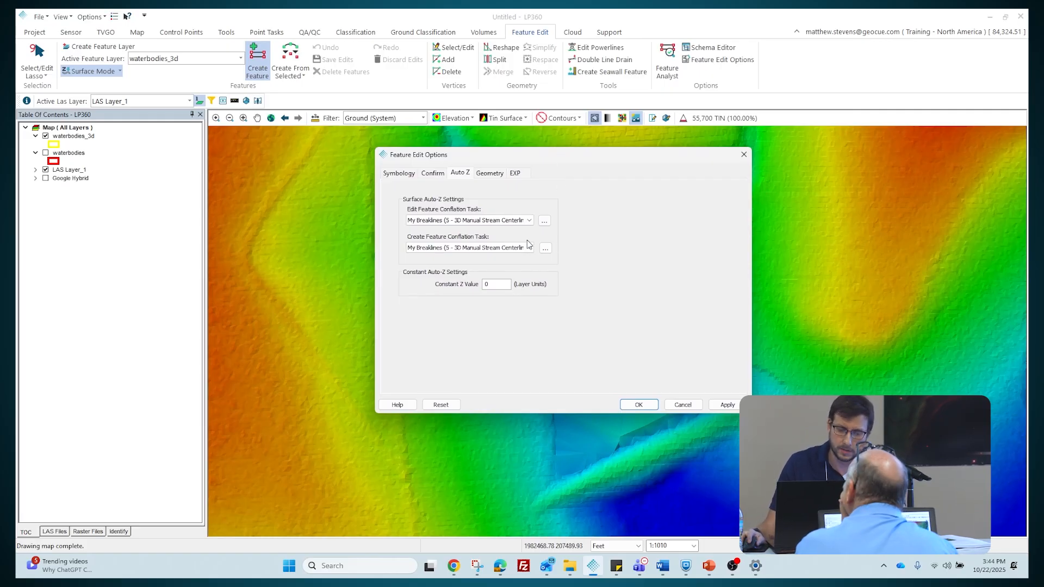
pyautogui.click(526, 221)
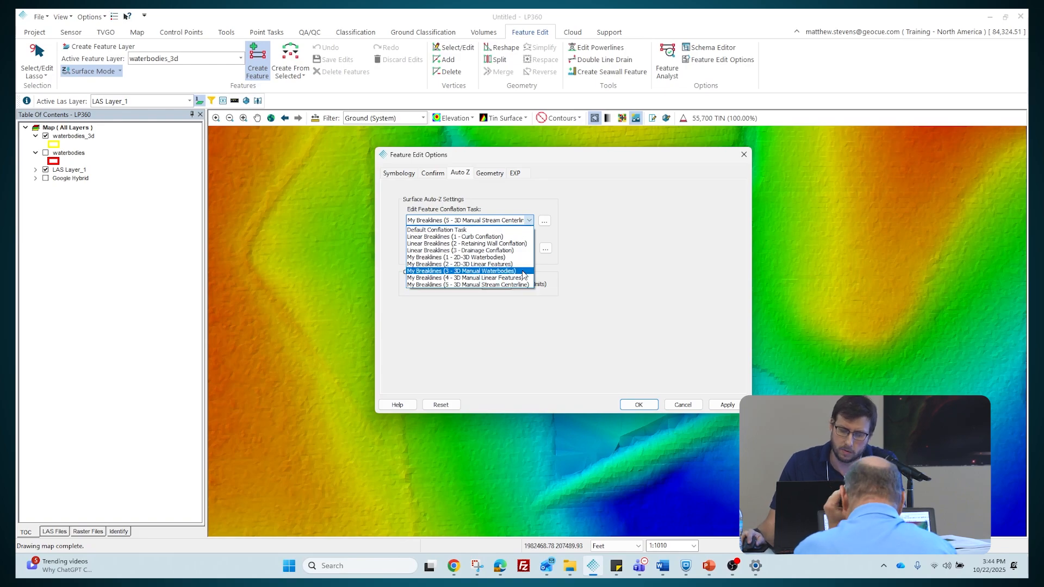
pyautogui.click(524, 272)
pyautogui.click(514, 249)
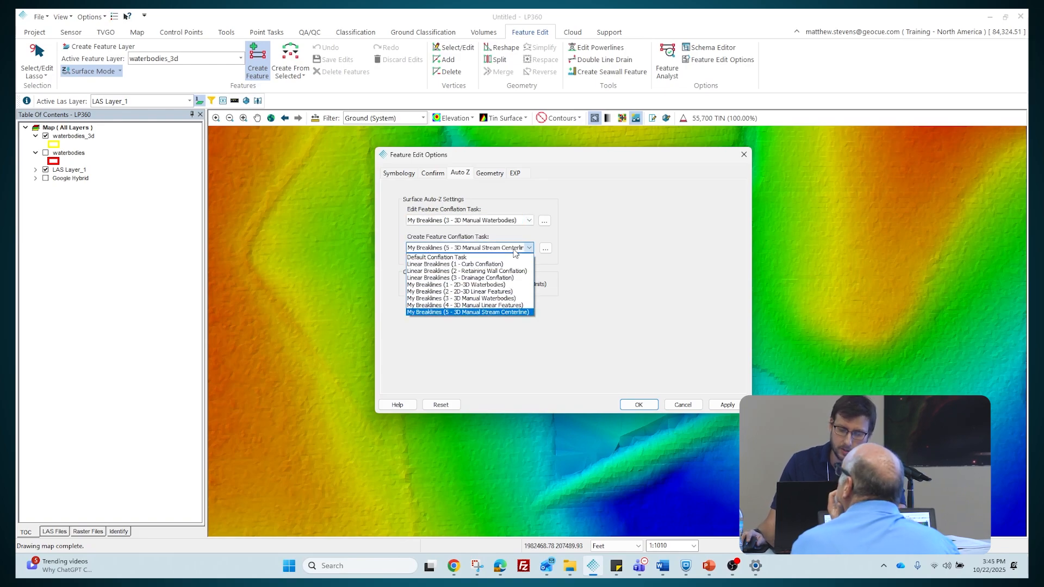
pyautogui.click(513, 299)
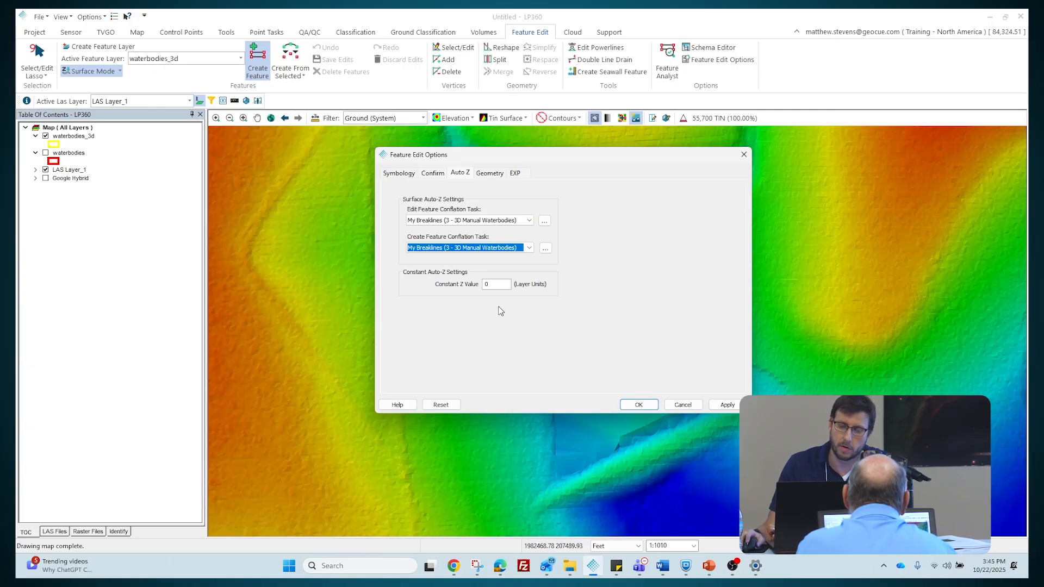
pyautogui.click(636, 405)
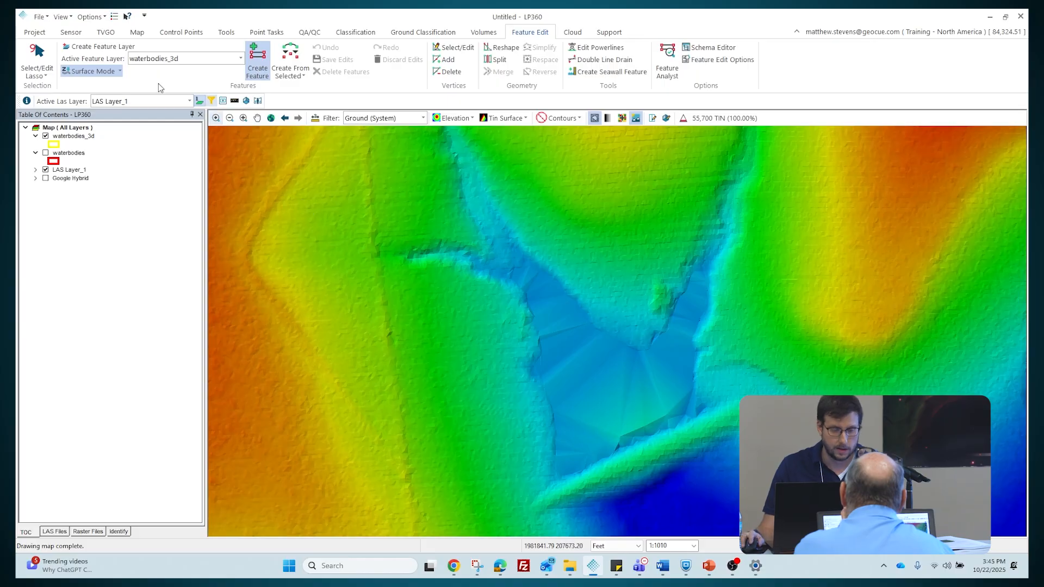
# Review the point classes included in the 3D Manual Waterbodies task's input points filter and close the filter without changes
pyautogui.click(101, 74)
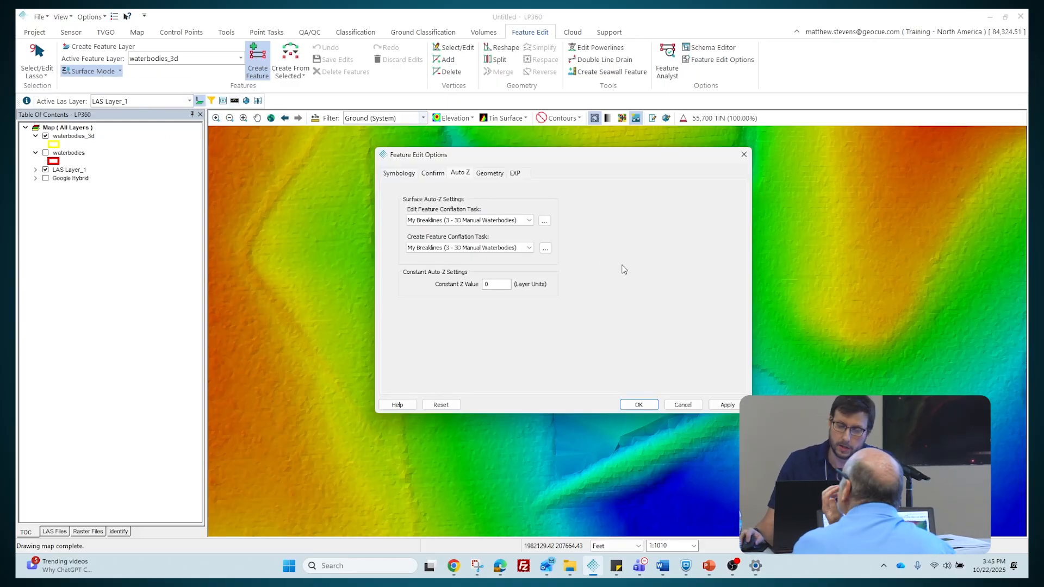
pyautogui.click(545, 223)
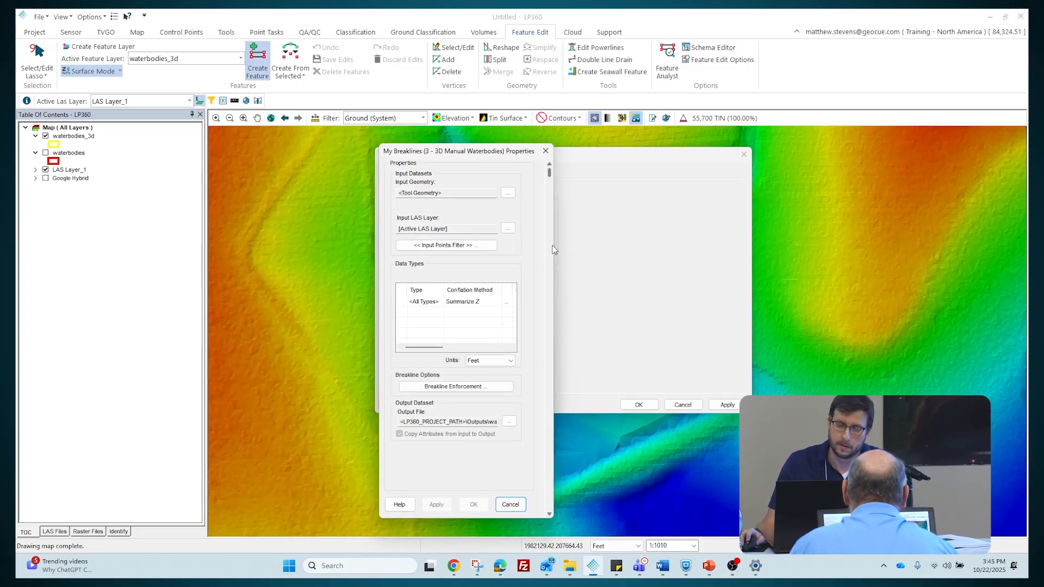
pyautogui.moveTo(477, 156); pyautogui.dragTo(448, 136)
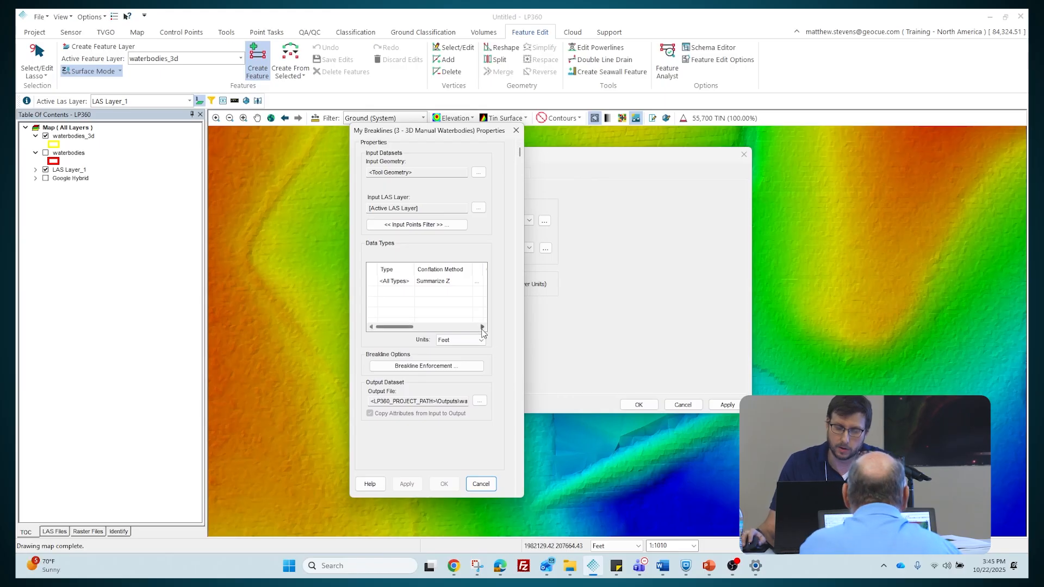
pyautogui.click(441, 227)
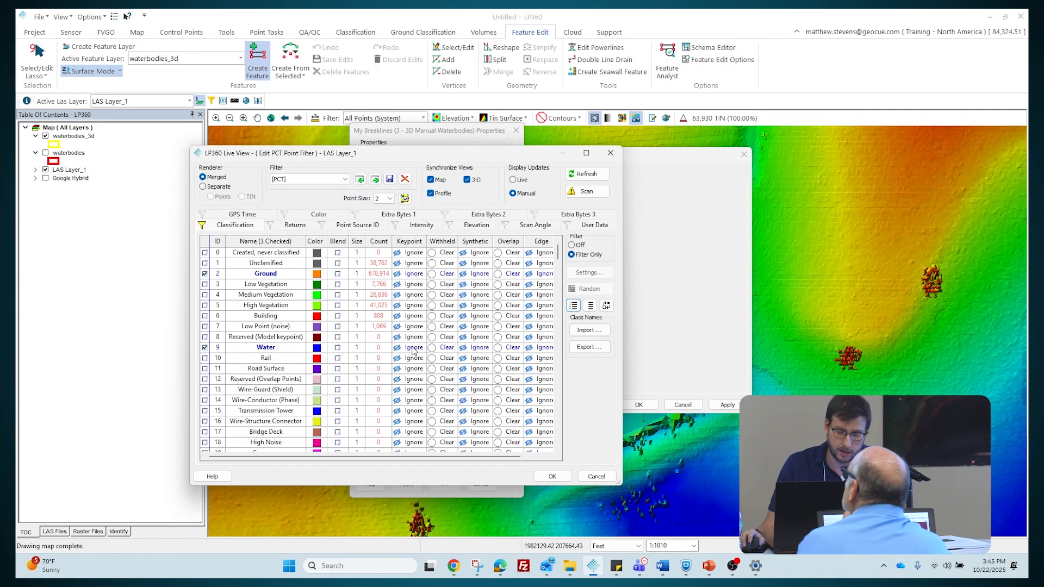
pyautogui.scroll(-3, 333, 335)
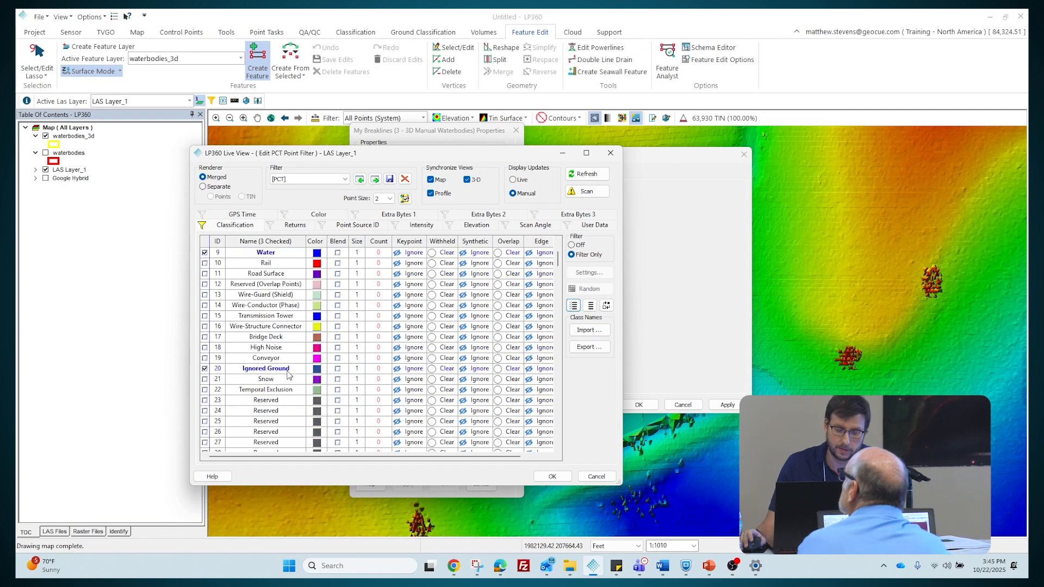
pyautogui.scroll(3, 289, 383)
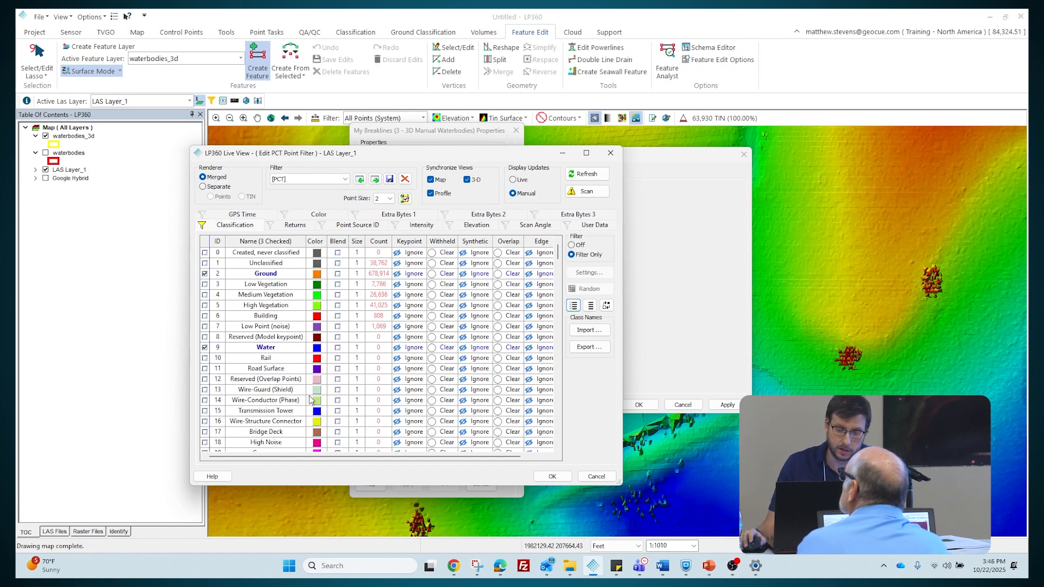
pyautogui.click(276, 275)
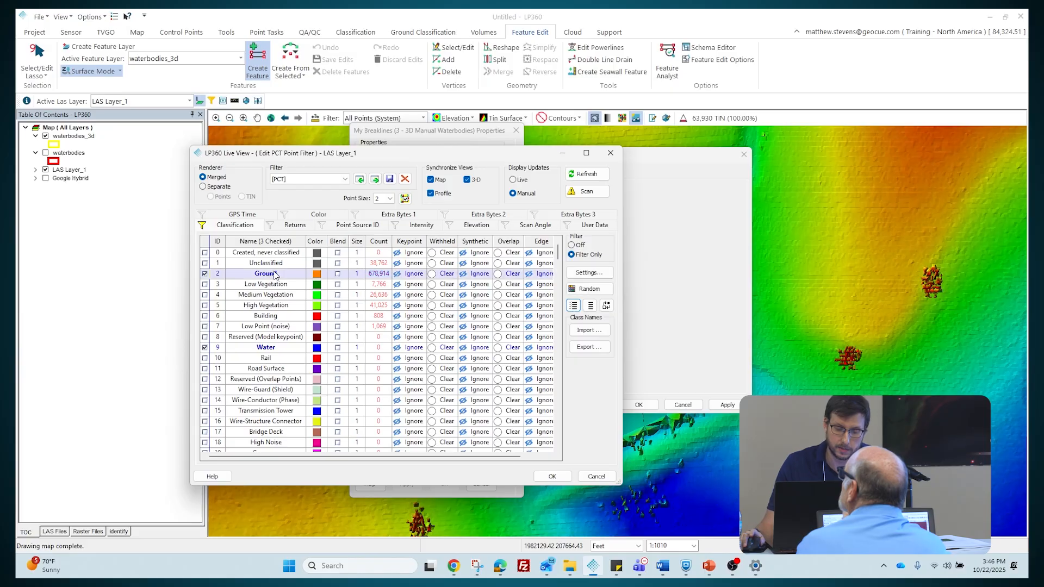
pyautogui.click(287, 350)
pyautogui.scroll(-2, 277, 375)
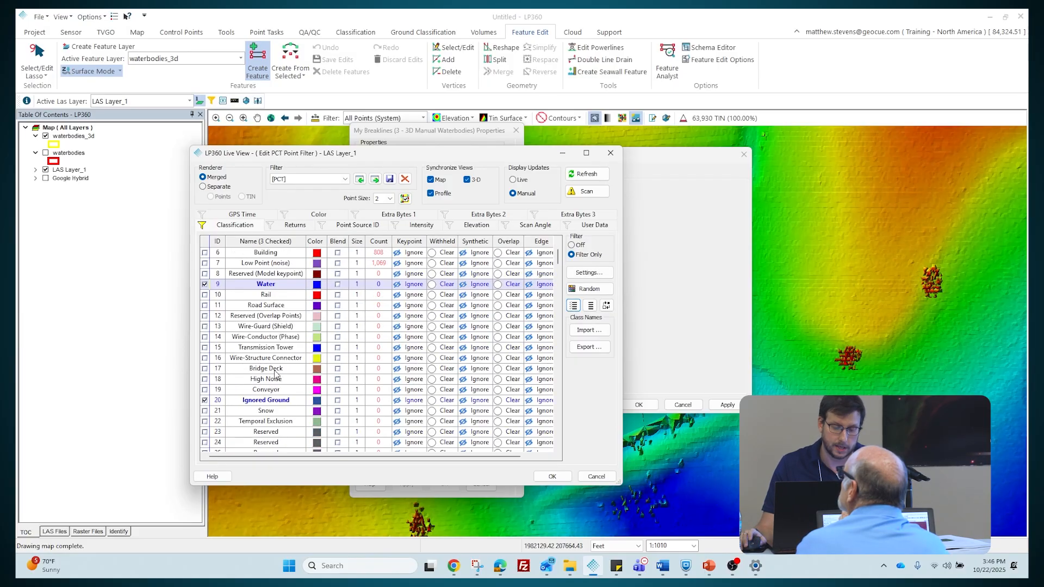
pyautogui.click(283, 403)
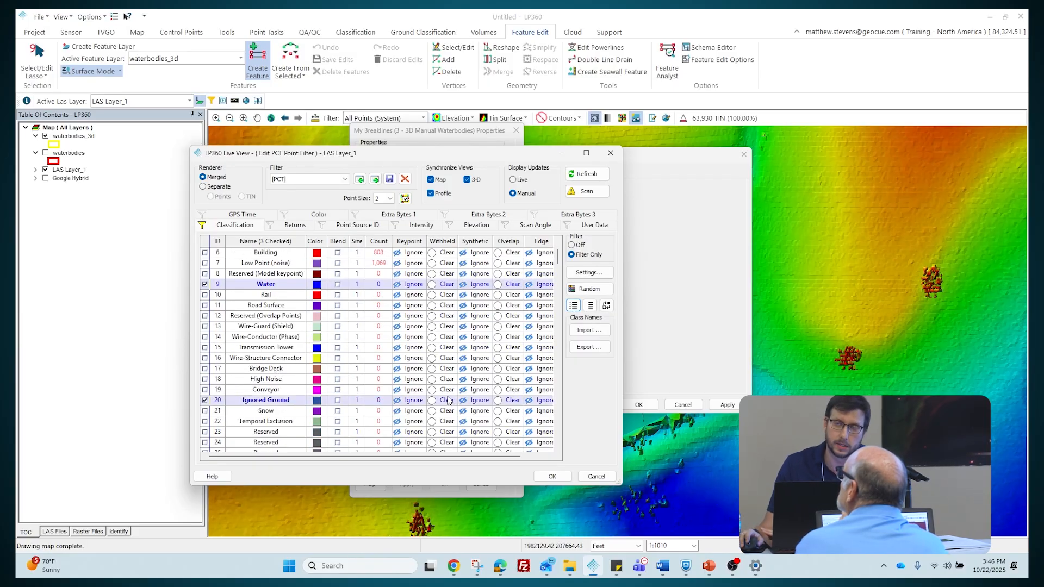
pyautogui.scroll(2, 449, 401)
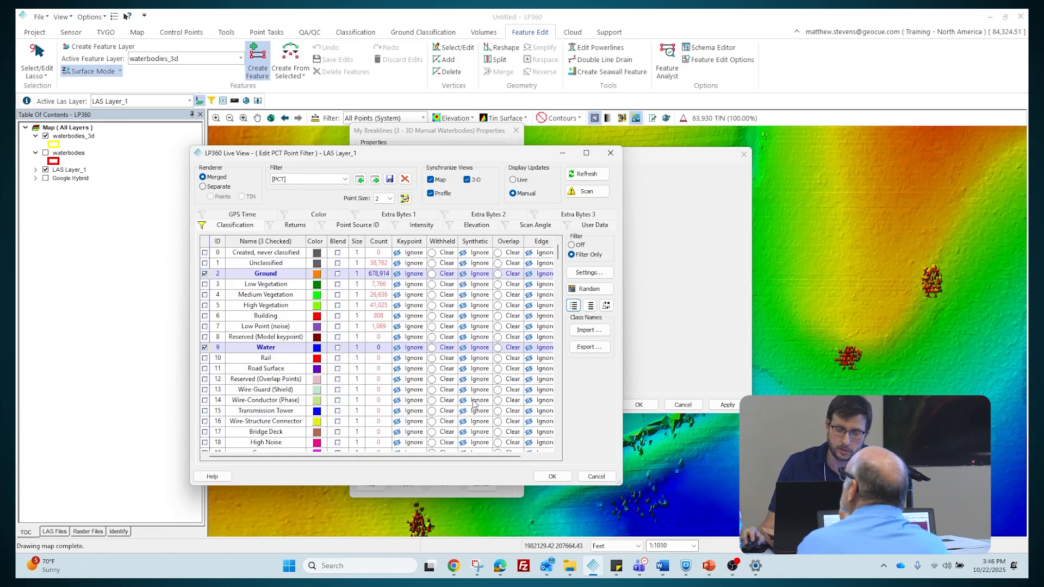
pyautogui.click(596, 476)
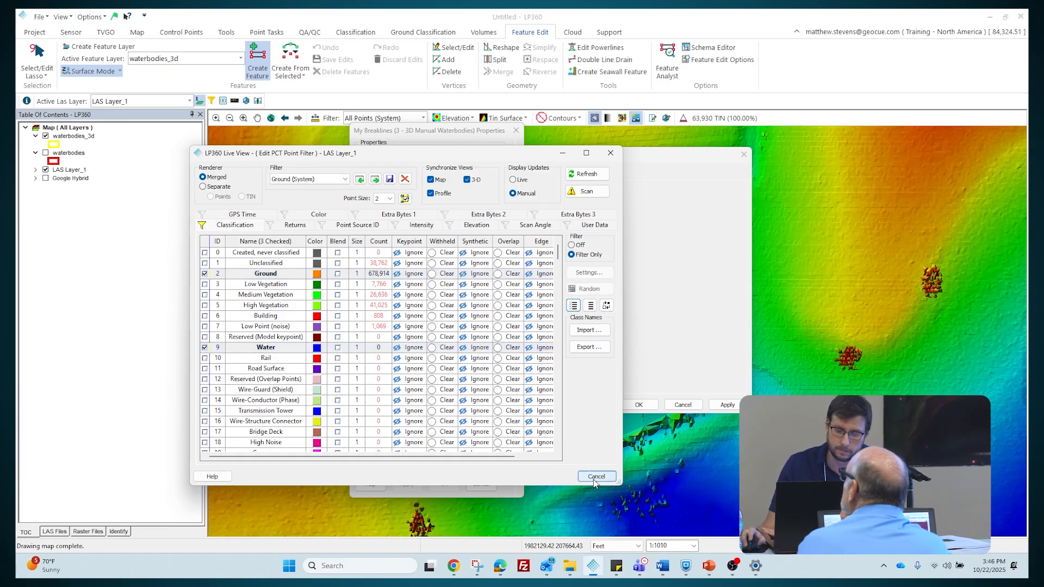
# Examine the task's Summarize Z values and output dataset settings, and close the task properties and feature edit options
pyautogui.click(454, 286)
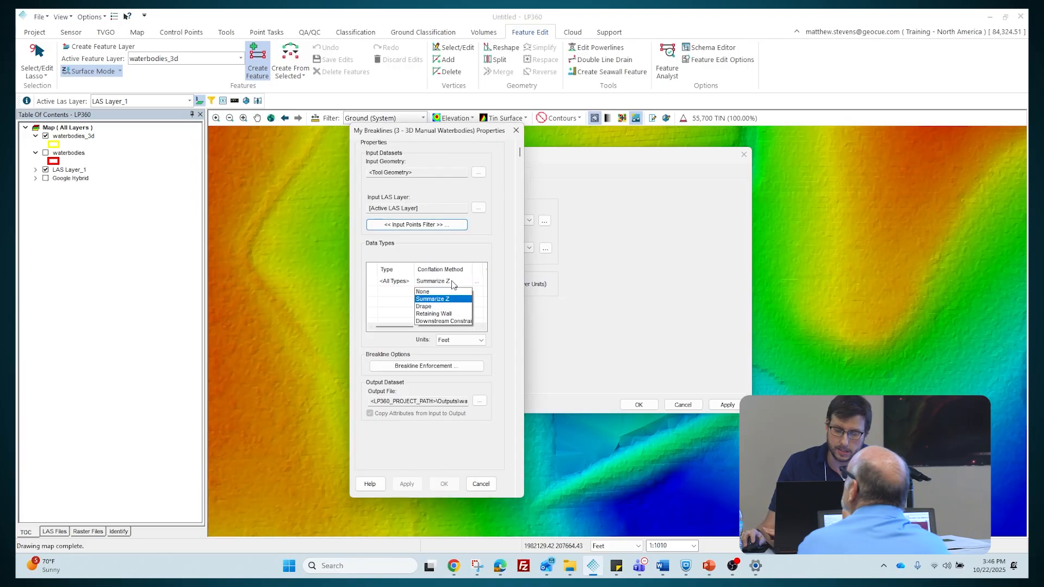
pyautogui.click(458, 303)
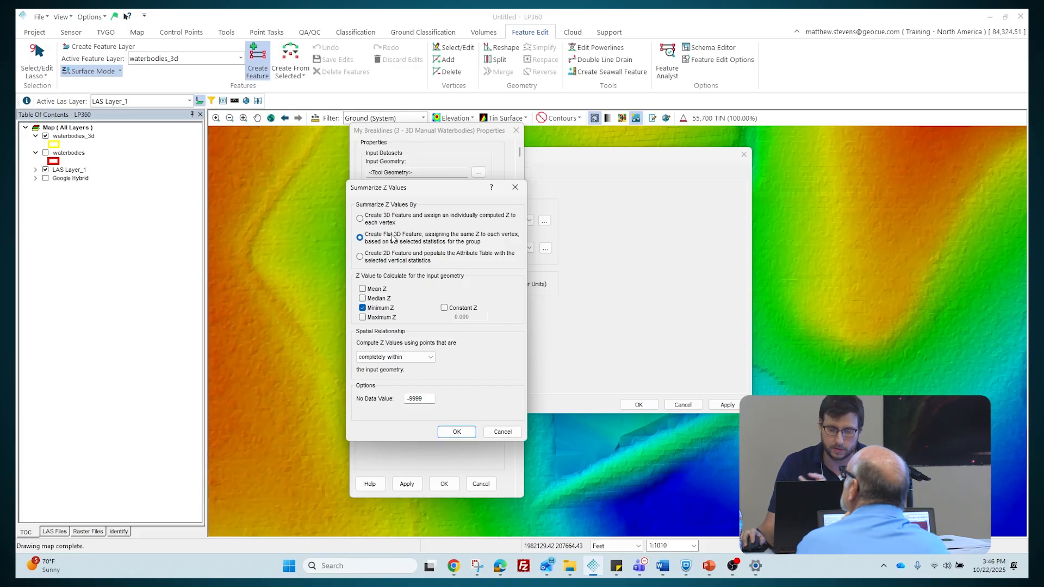
pyautogui.click(457, 432)
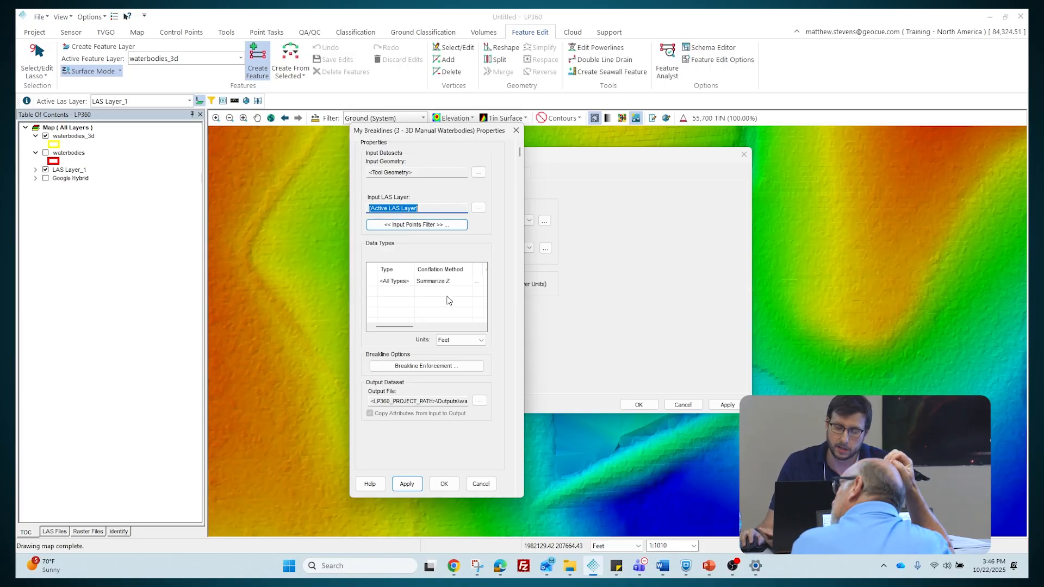
pyautogui.click(482, 402)
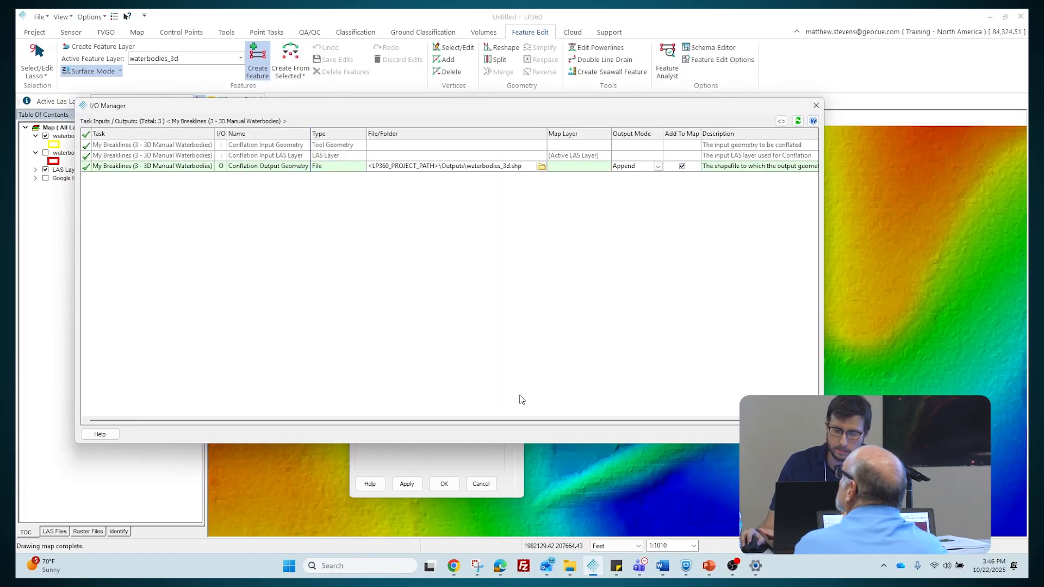
pyautogui.click(799, 435)
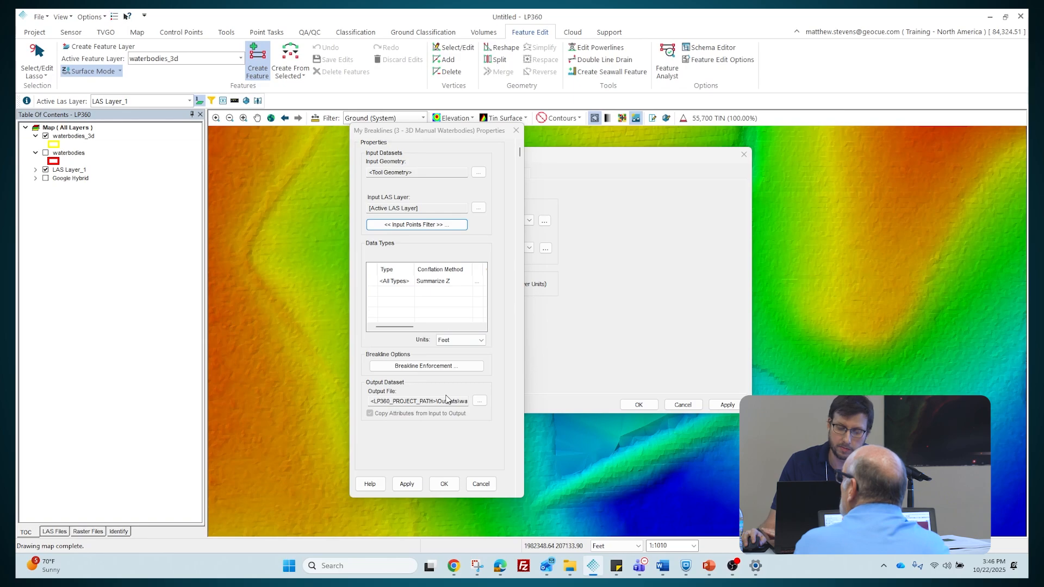
pyautogui.click(520, 133)
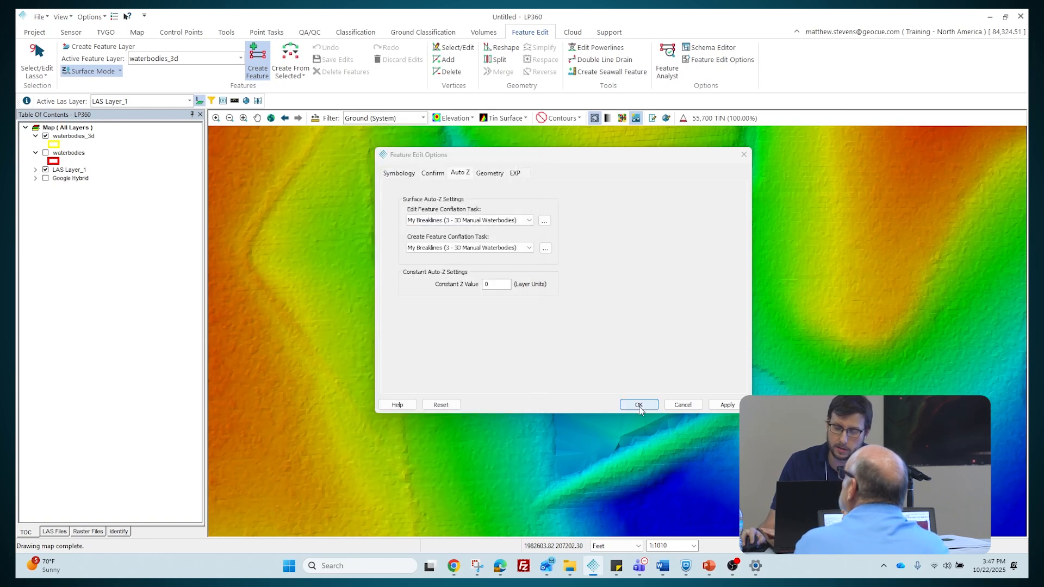
pyautogui.click(639, 406)
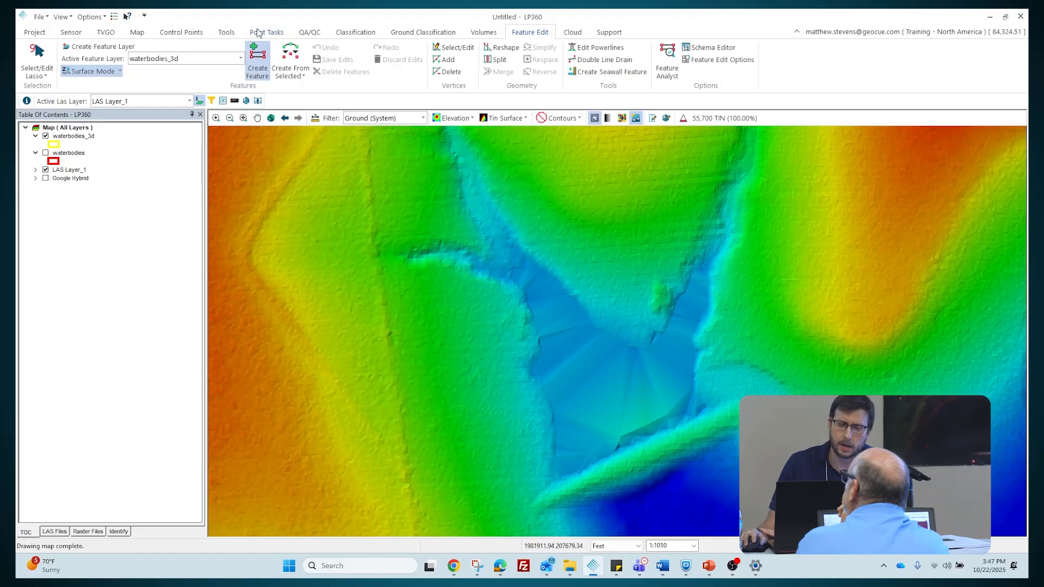
# Display the profile window and reduce its height to leave more room for the map view
pyautogui.click(138, 34)
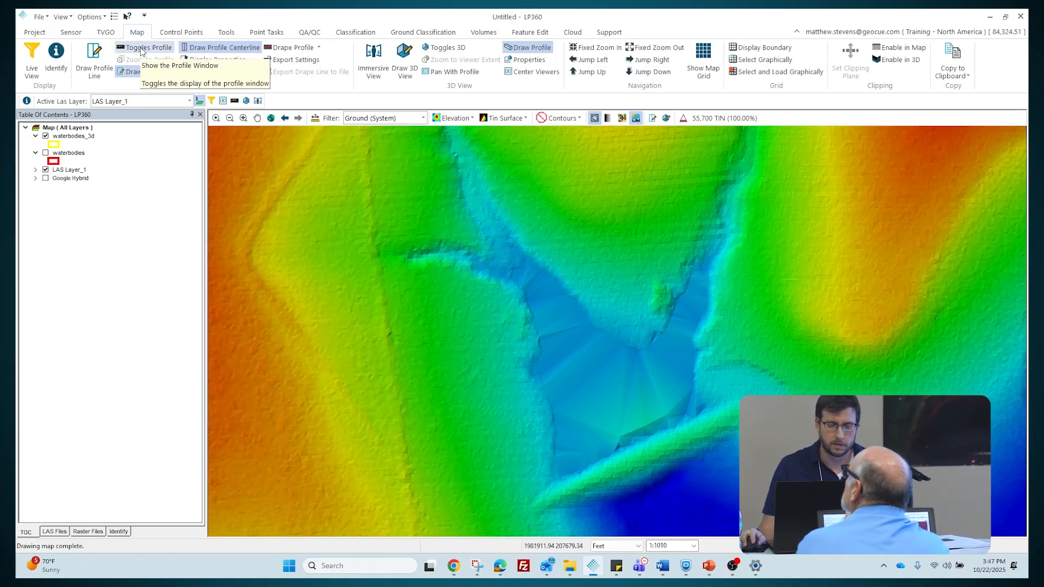
pyautogui.click(142, 51)
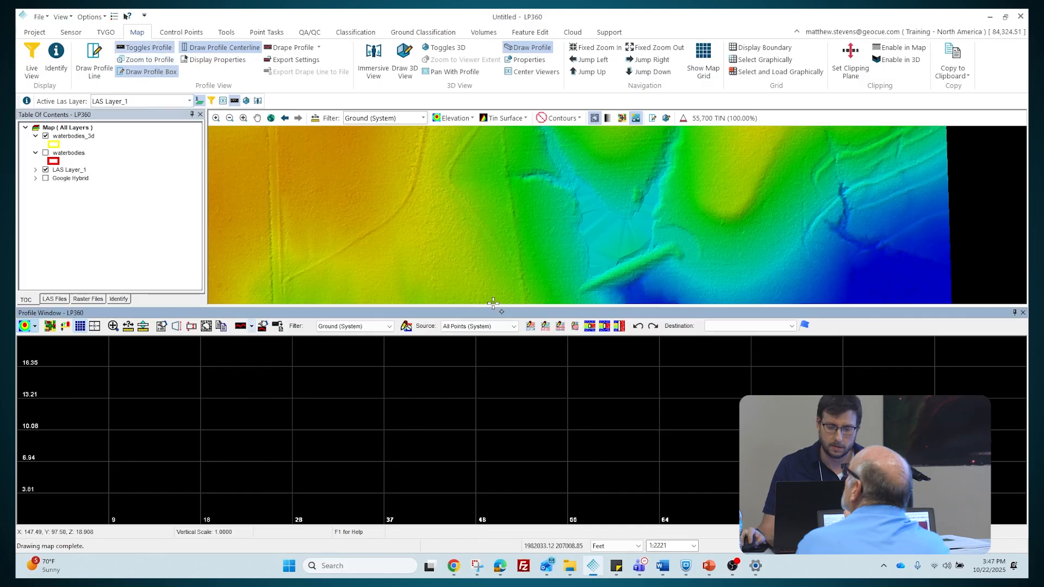
pyautogui.moveTo(493, 305); pyautogui.dragTo(498, 383)
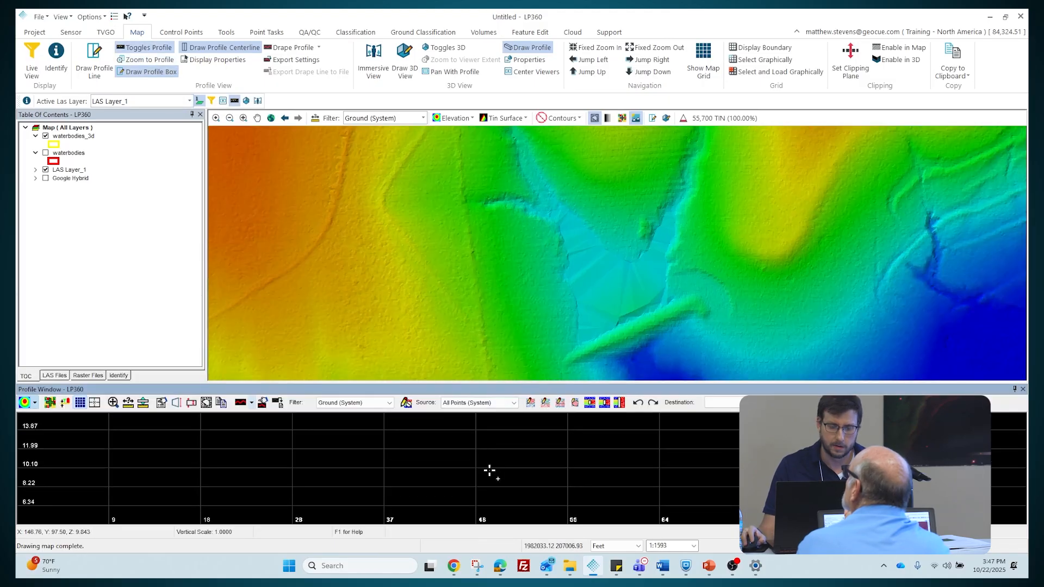
# Set the profile depth to 3 in the profile window and recheck the entered value
pyautogui.click(192, 408)
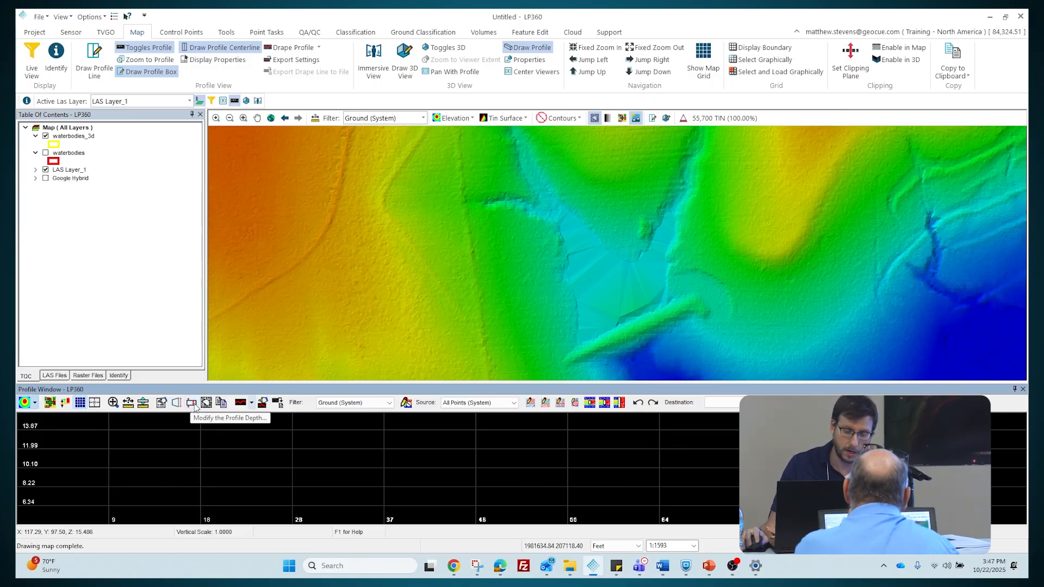
pyautogui.click(193, 404)
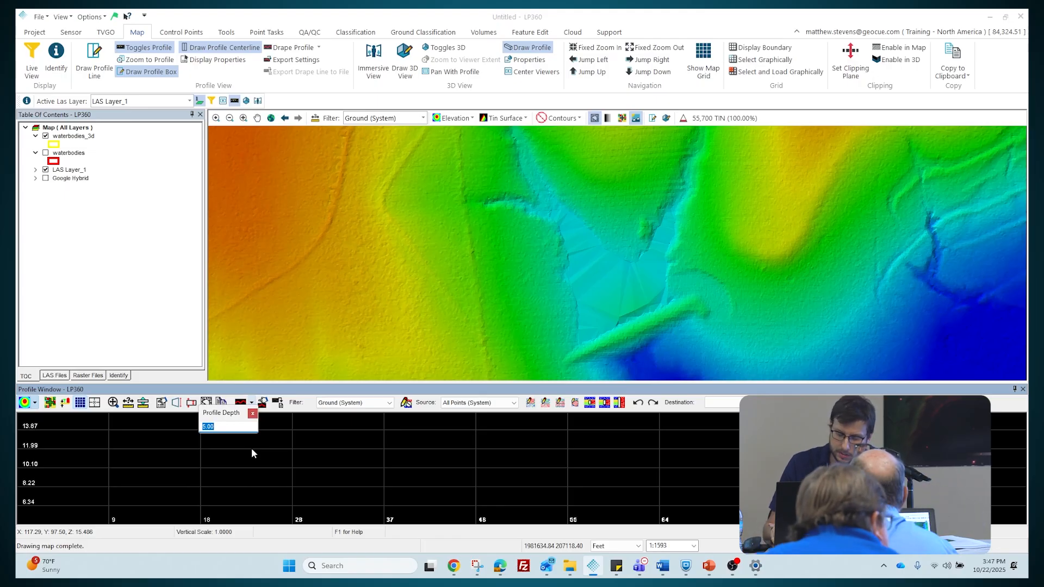
pyautogui.write('3')
pyautogui.press('Return')
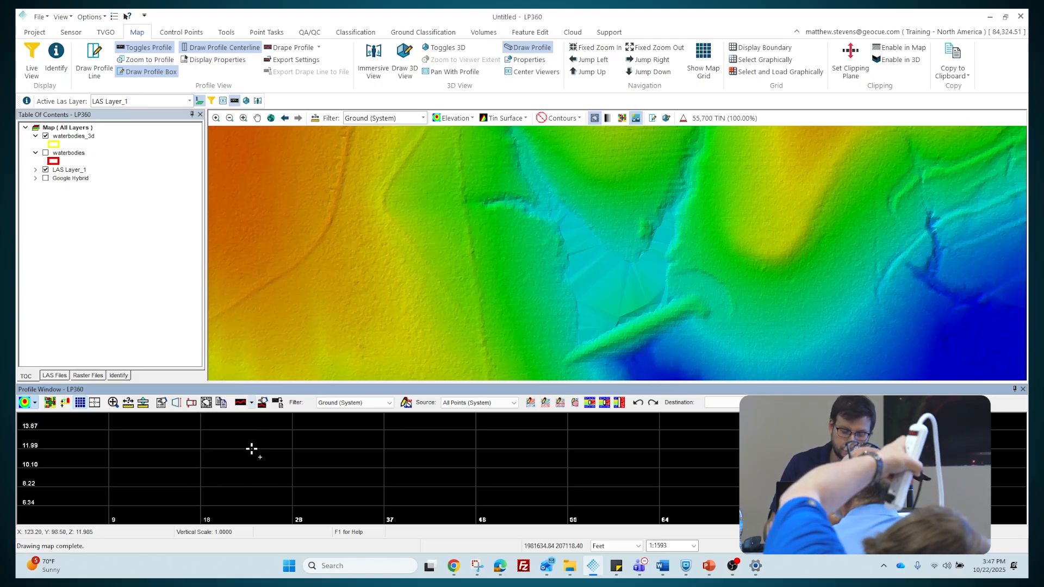
pyautogui.click(193, 403)
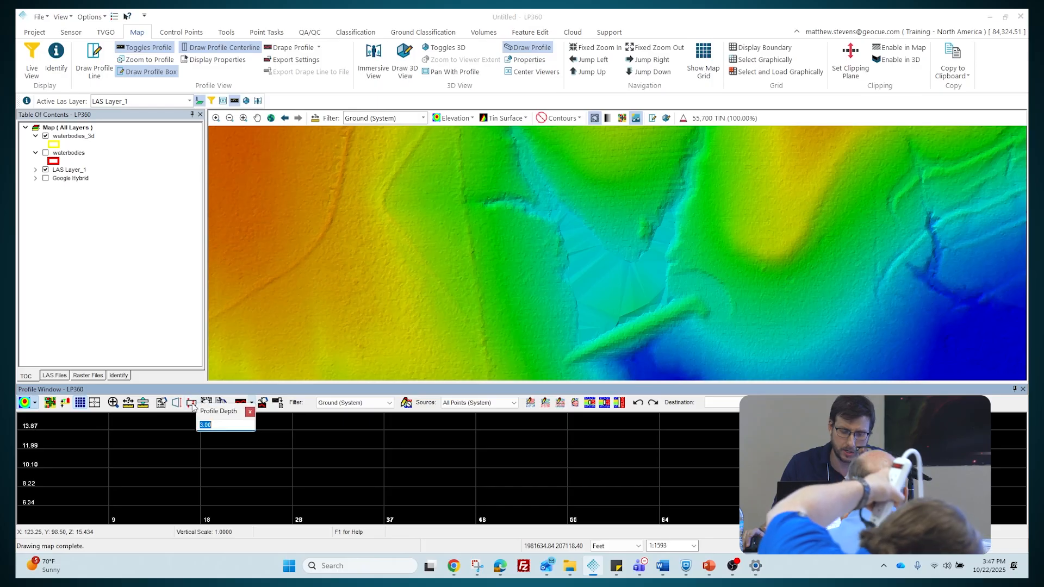
pyautogui.click(251, 412)
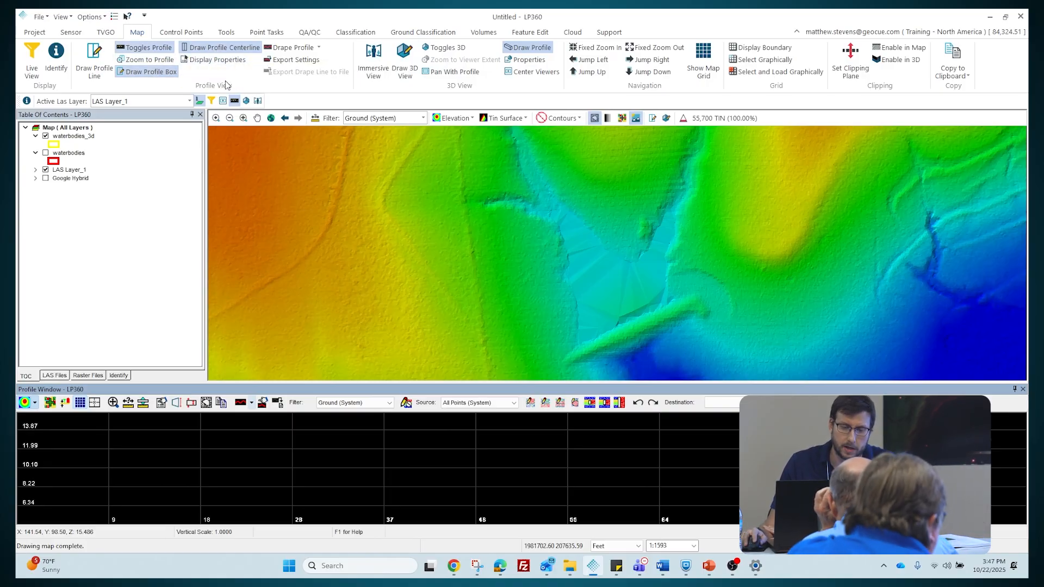
# Display smooth contours over the pond and start a new waterbodies_3d feature with a first vertex on its west bank
pyautogui.click(548, 33)
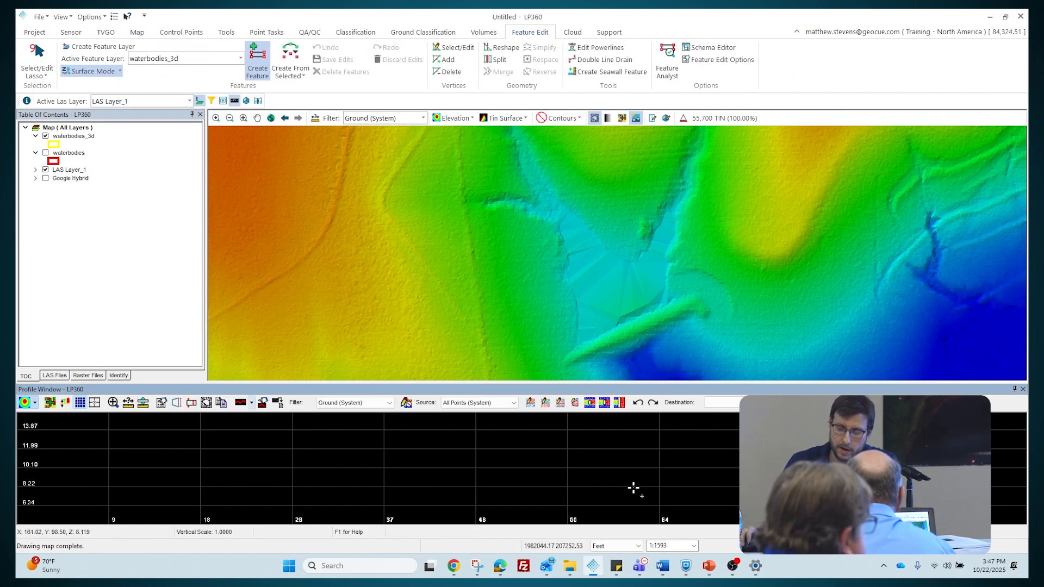
pyautogui.click(258, 66)
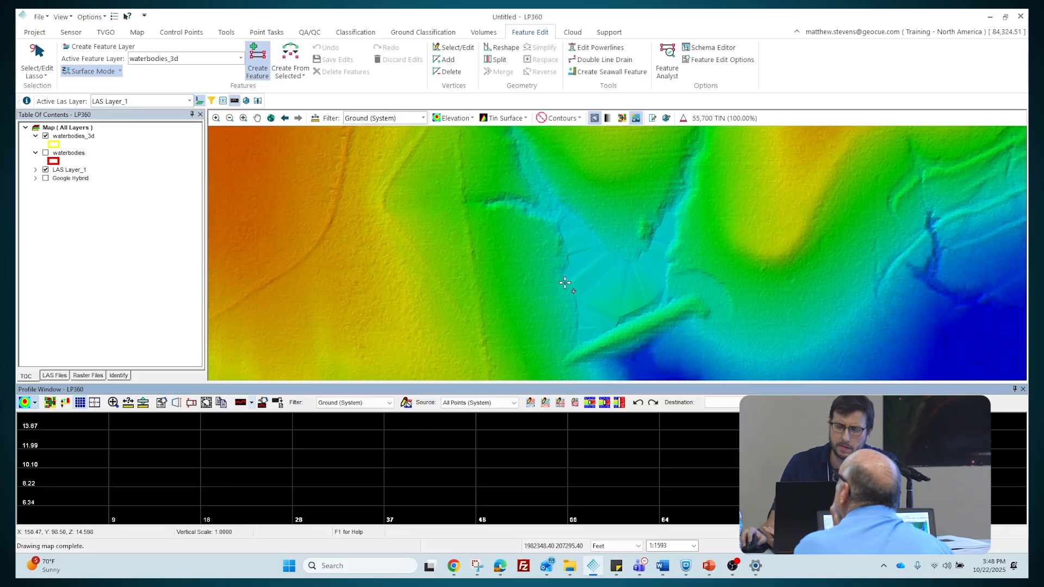
pyautogui.scroll(1, 634, 298)
pyautogui.scroll(2, 634, 298)
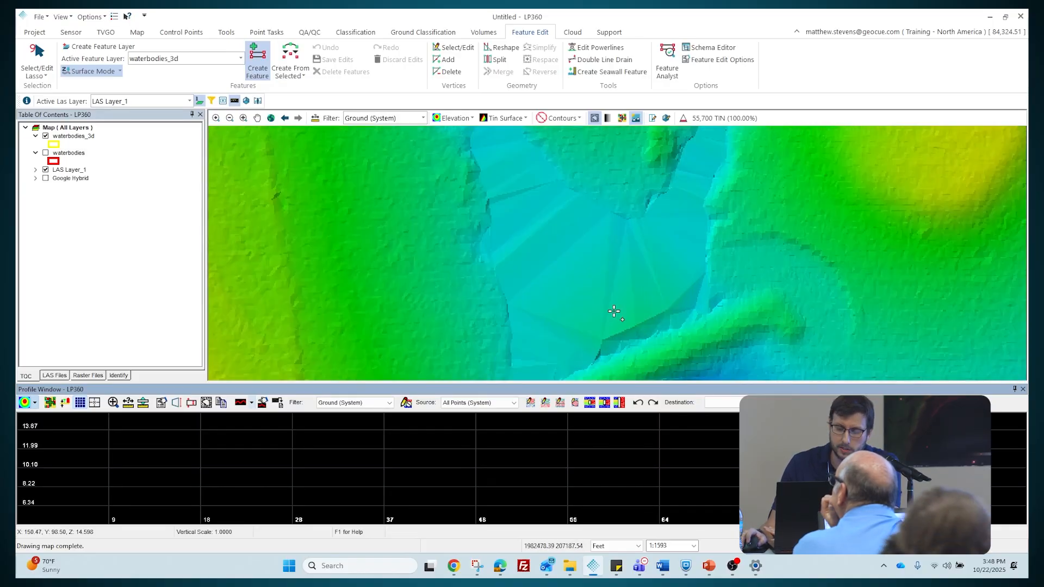
pyautogui.click(560, 118)
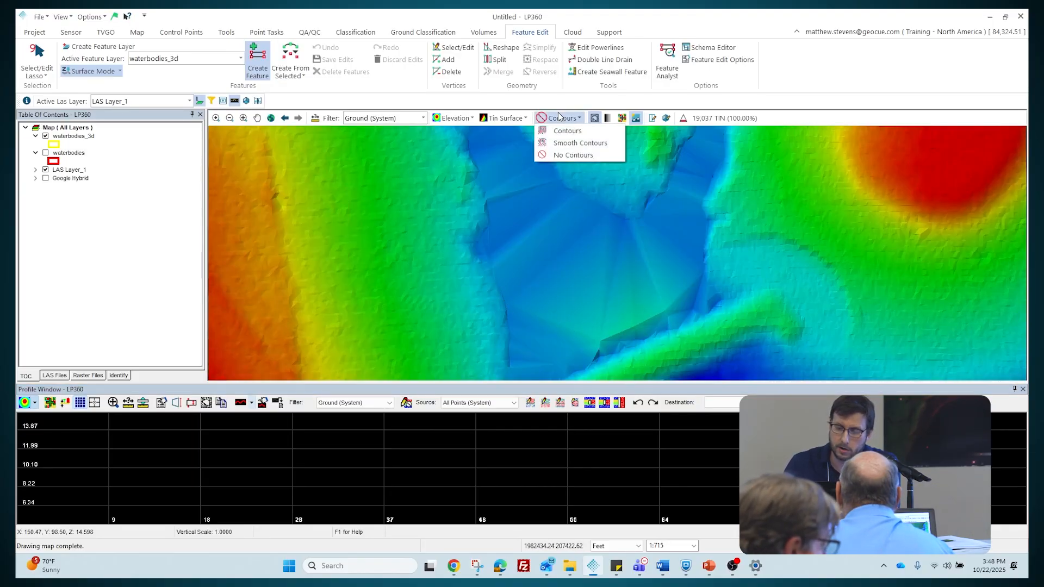
pyautogui.click(569, 143)
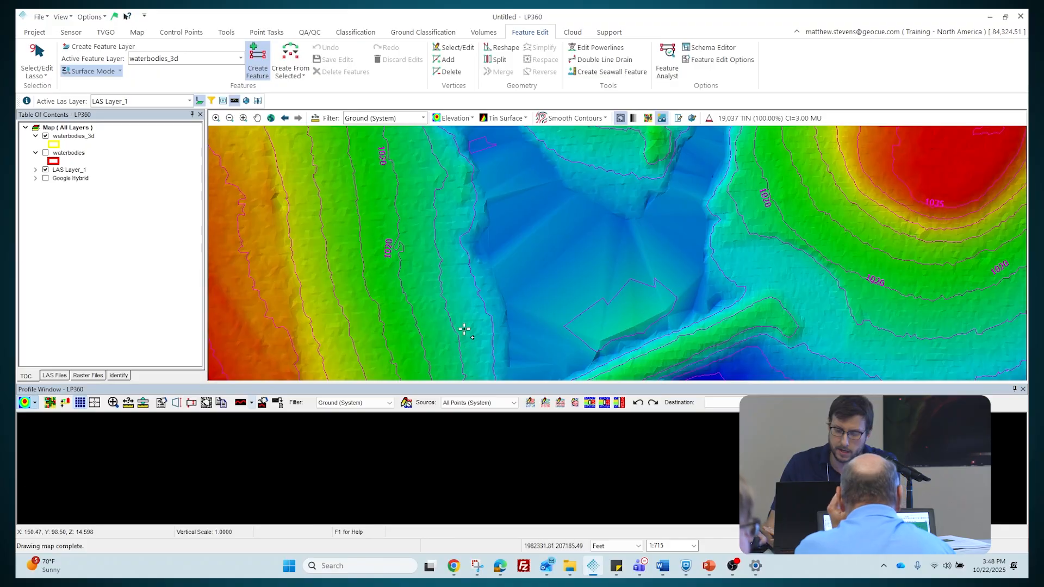
pyautogui.click(483, 288)
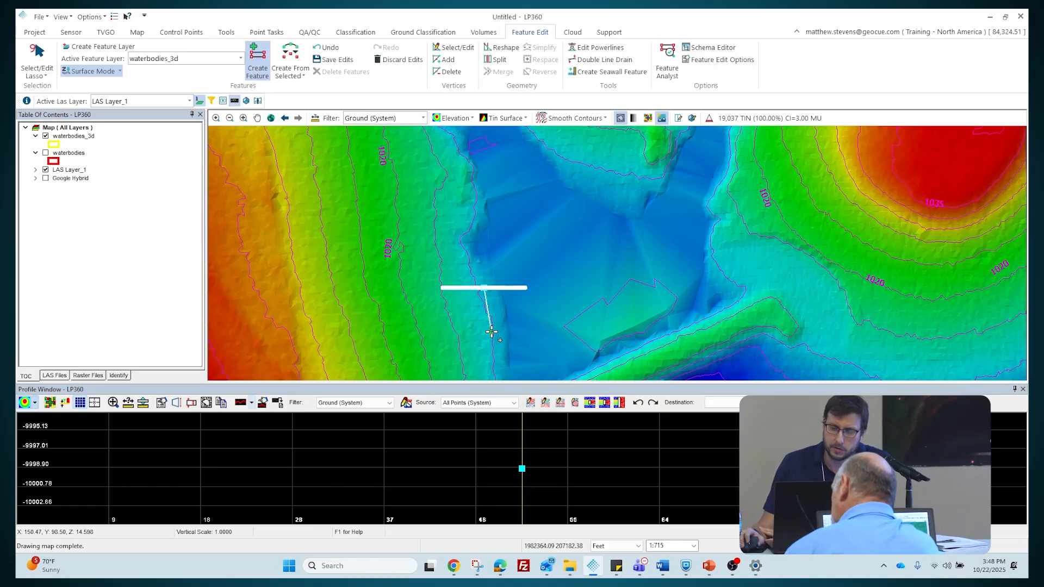
# Check the Allow Horizontal Vertex Movement profile setting in the feature edit geometry options and close them unchanged
pyautogui.click(715, 61)
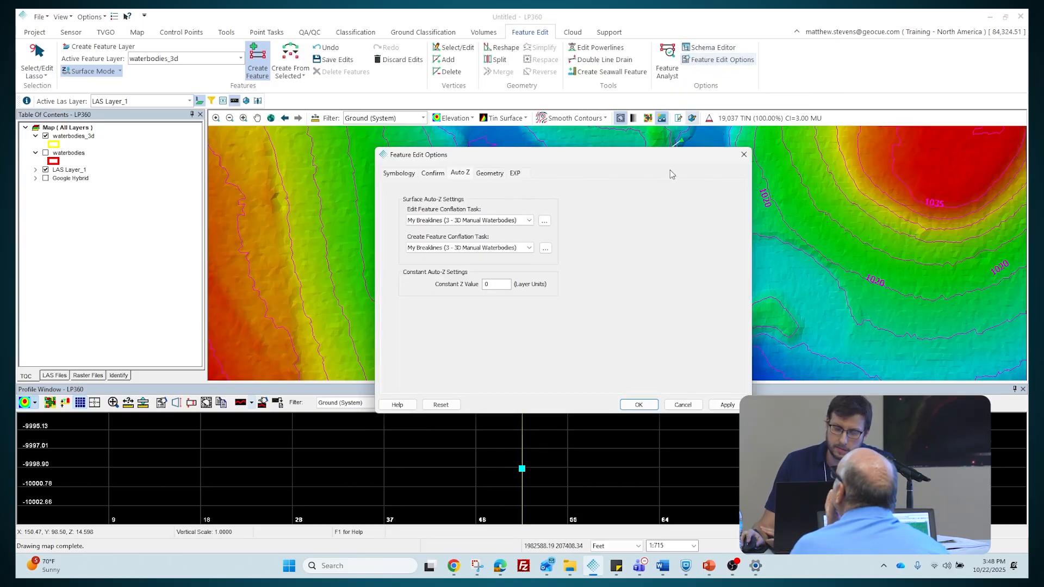
pyautogui.click(491, 174)
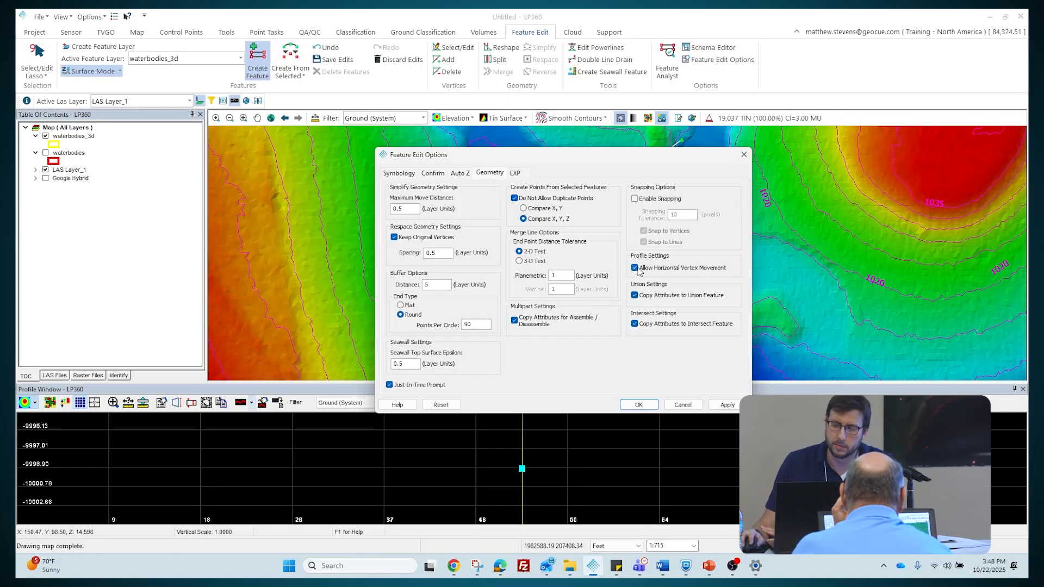
pyautogui.click(633, 456)
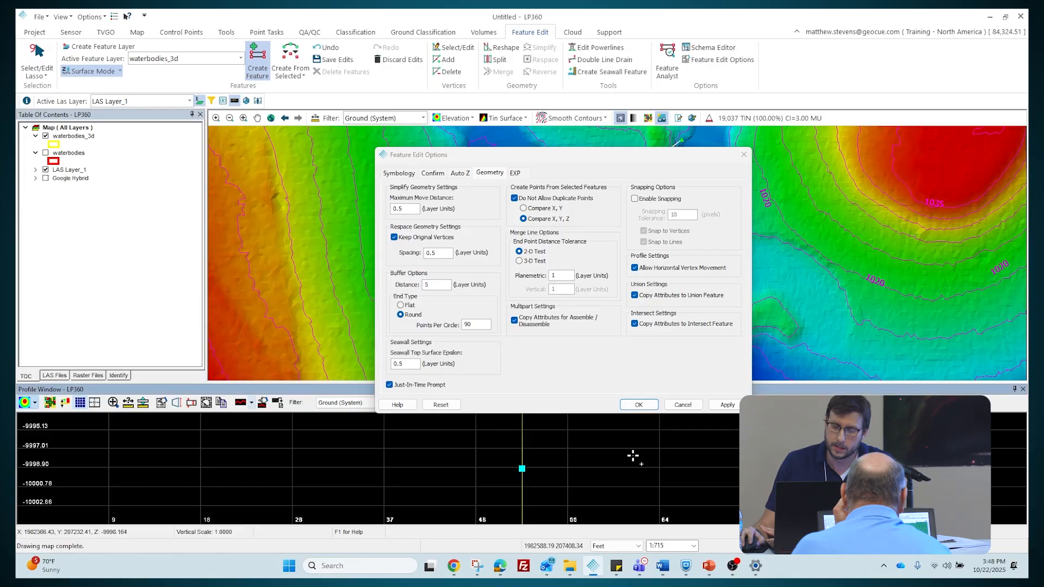
pyautogui.click(639, 405)
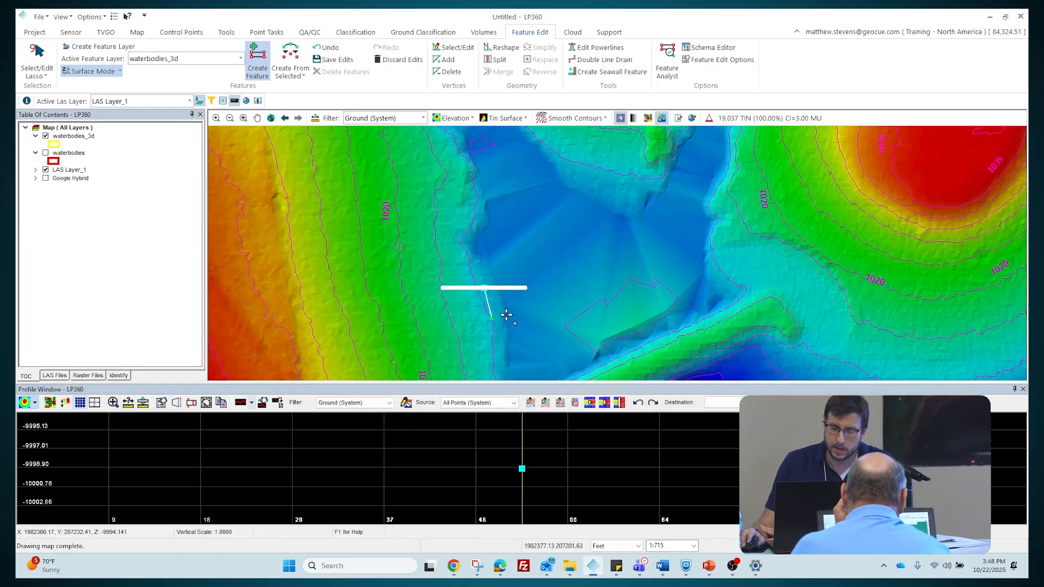
# Continue the pond outline southward by adding vertices along the west shoreline
pyautogui.moveTo(511, 313); pyautogui.dragTo(506, 269)
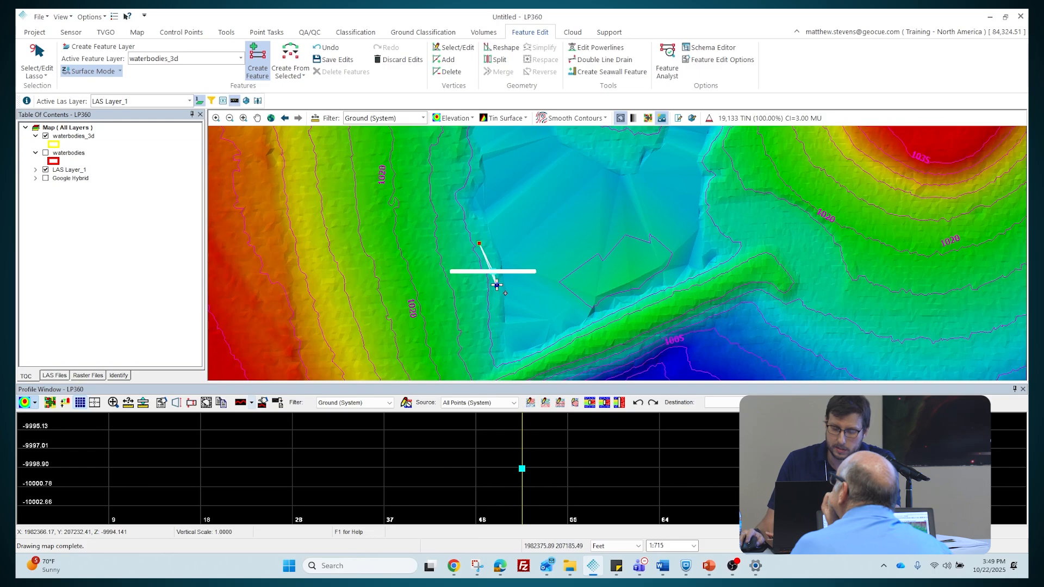
pyautogui.scroll(2, 499, 291)
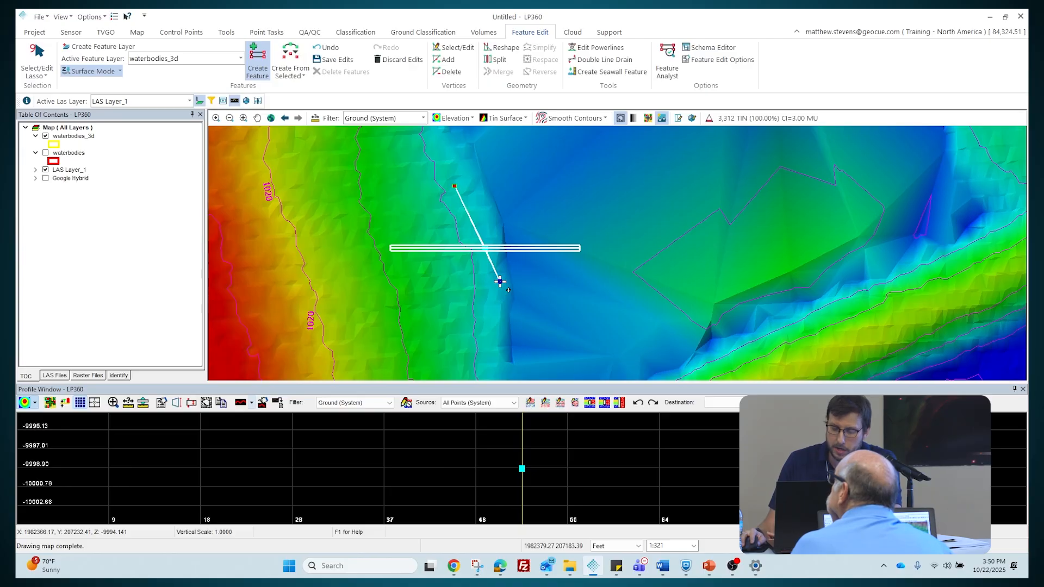
pyautogui.click(499, 281)
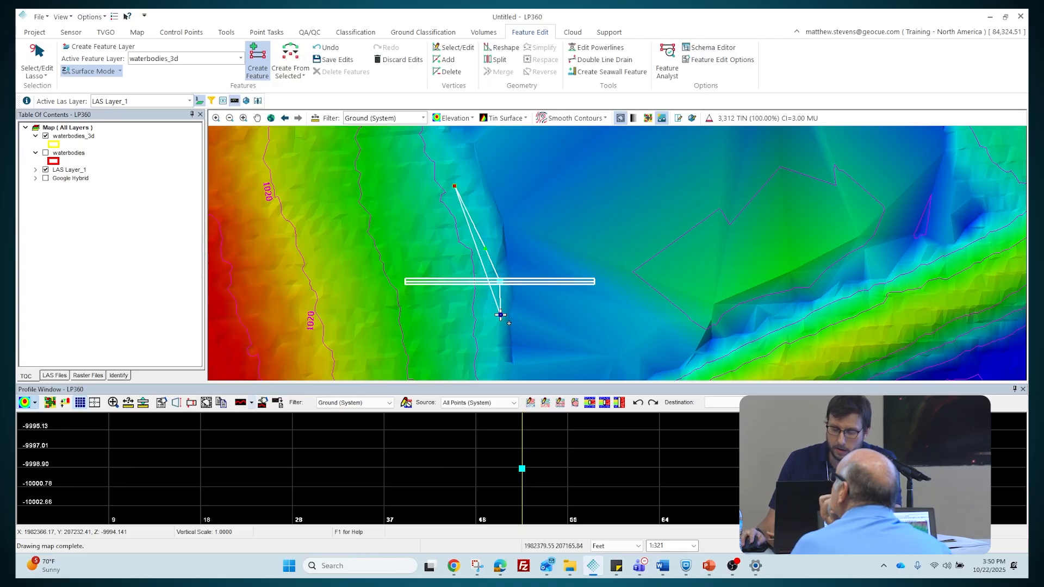
pyautogui.click(501, 315)
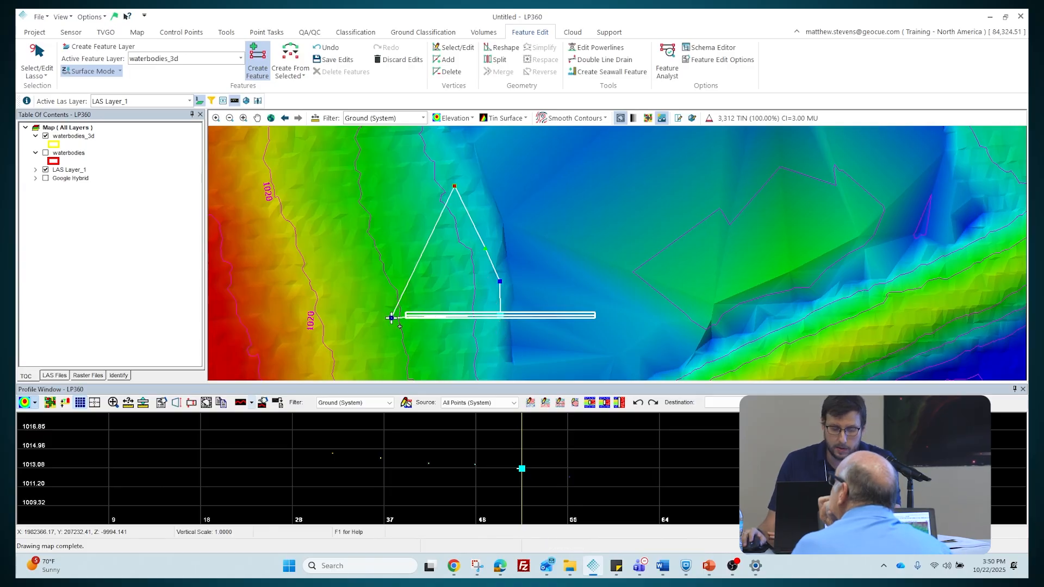
# Set the profile depth to 10 and add the next vertex farther south on the west shoreline
pyautogui.click(191, 403)
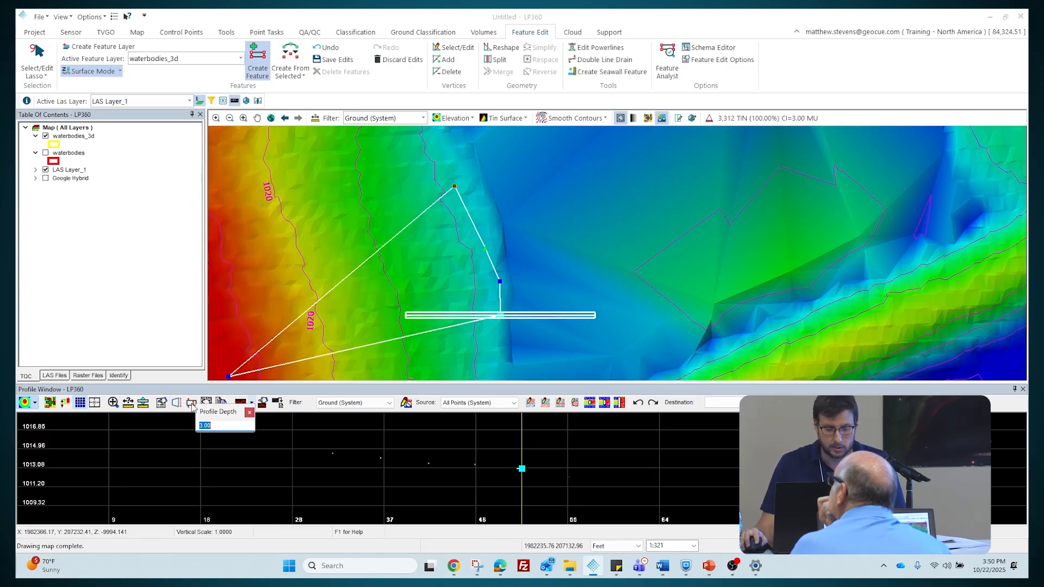
pyautogui.write('1')
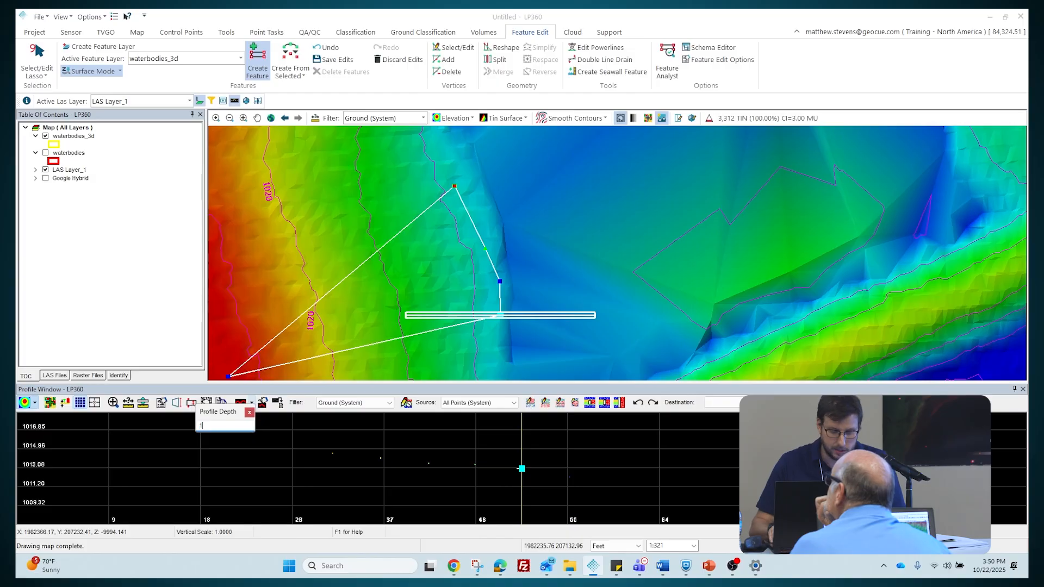
pyautogui.write('0')
pyautogui.press('Return')
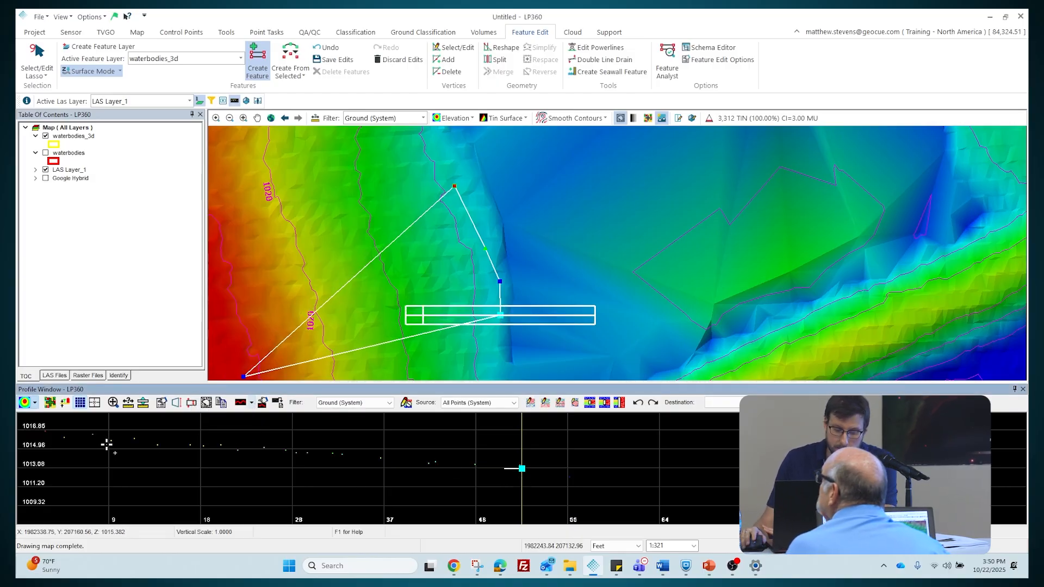
pyautogui.click(504, 341)
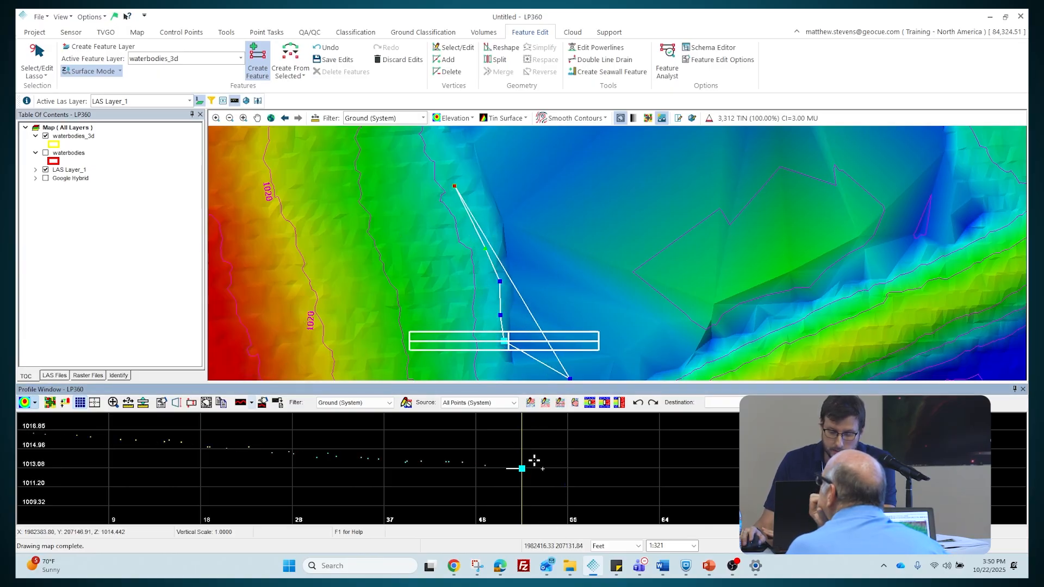
# Start a new feature in the waterbodies_3d layer and place its first vertices southward along the pond's western shoreline
pyautogui.click(113, 402)
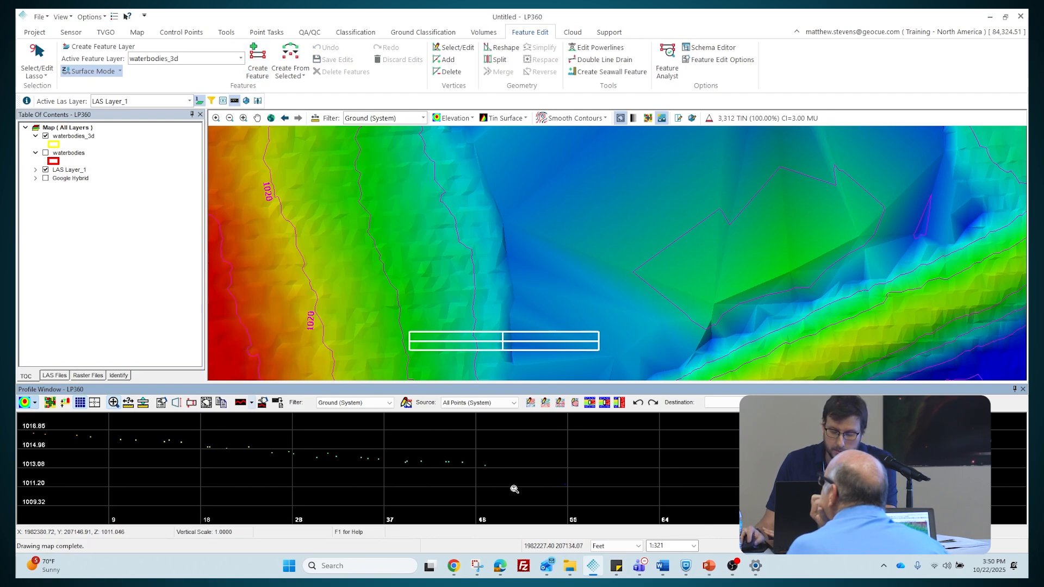
pyautogui.scroll(-3, 512, 487)
pyautogui.scroll(-2, 543, 498)
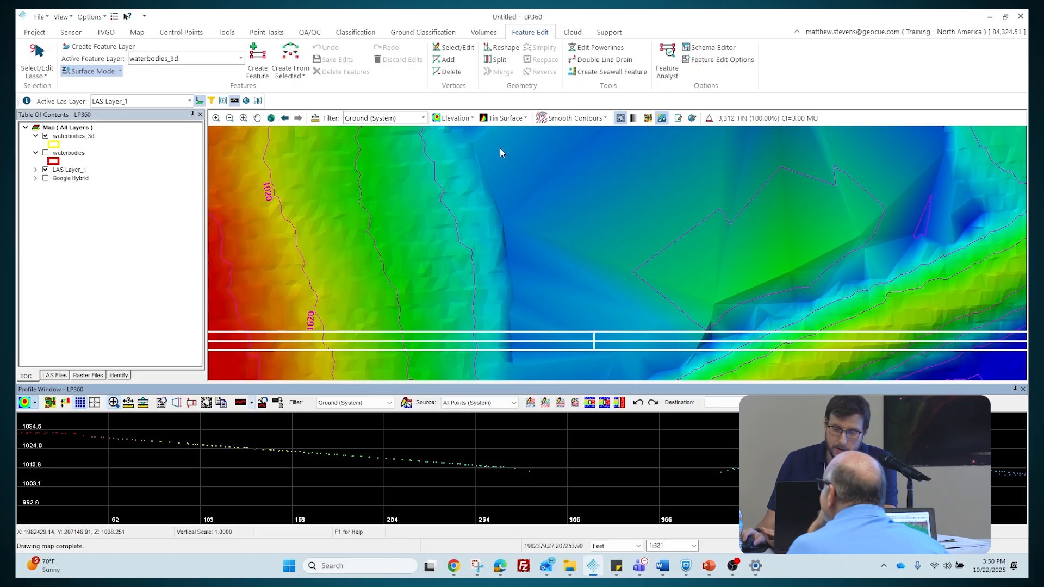
pyautogui.click(257, 60)
pyautogui.click(490, 211)
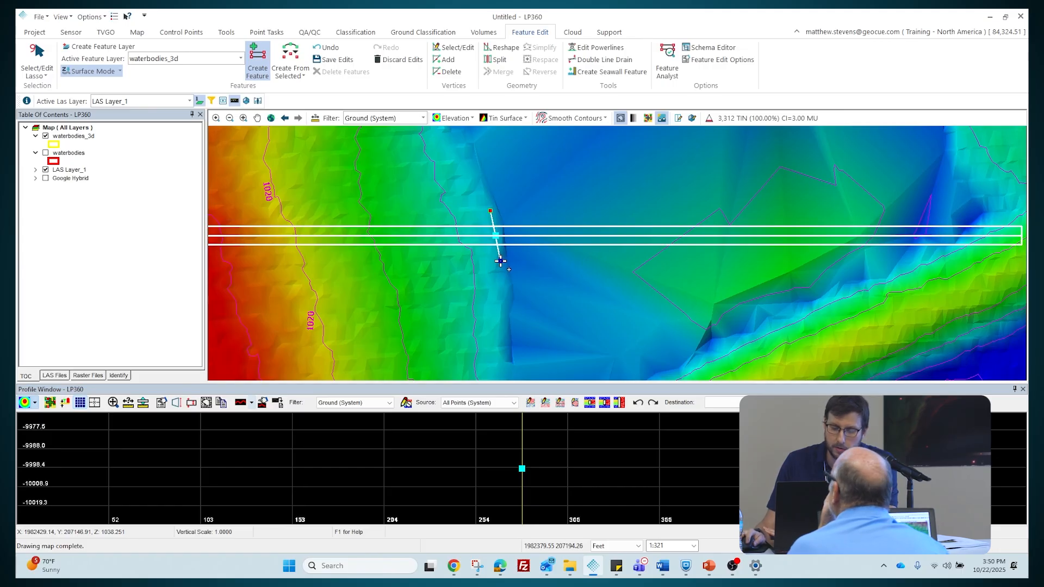
pyautogui.click(500, 263)
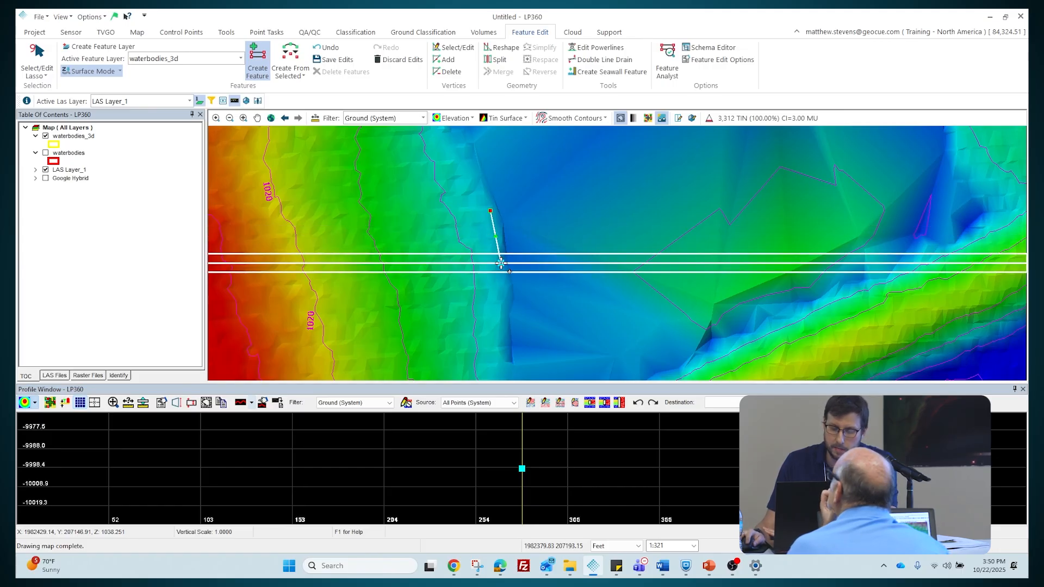
pyautogui.click(502, 292)
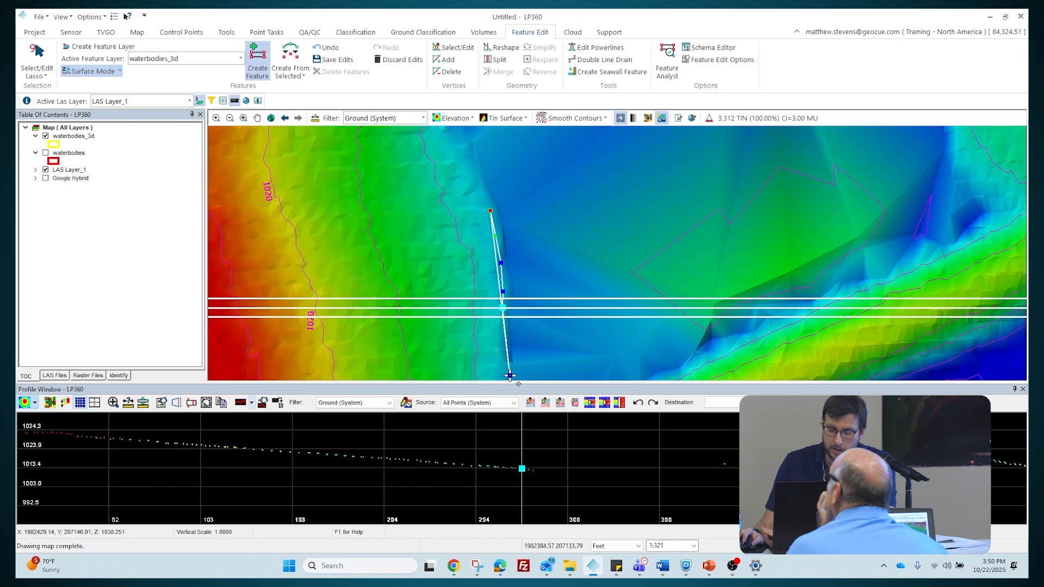
pyautogui.click(529, 475)
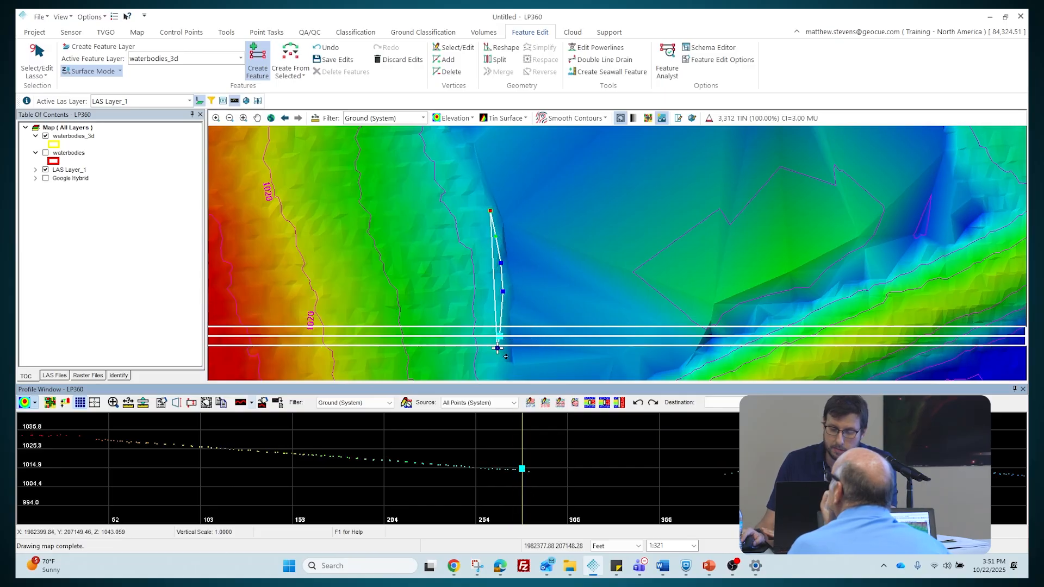
# Continue the pond outline down the western shoreline and around its southwest corner
pyautogui.moveTo(543, 328); pyautogui.dragTo(499, 227)
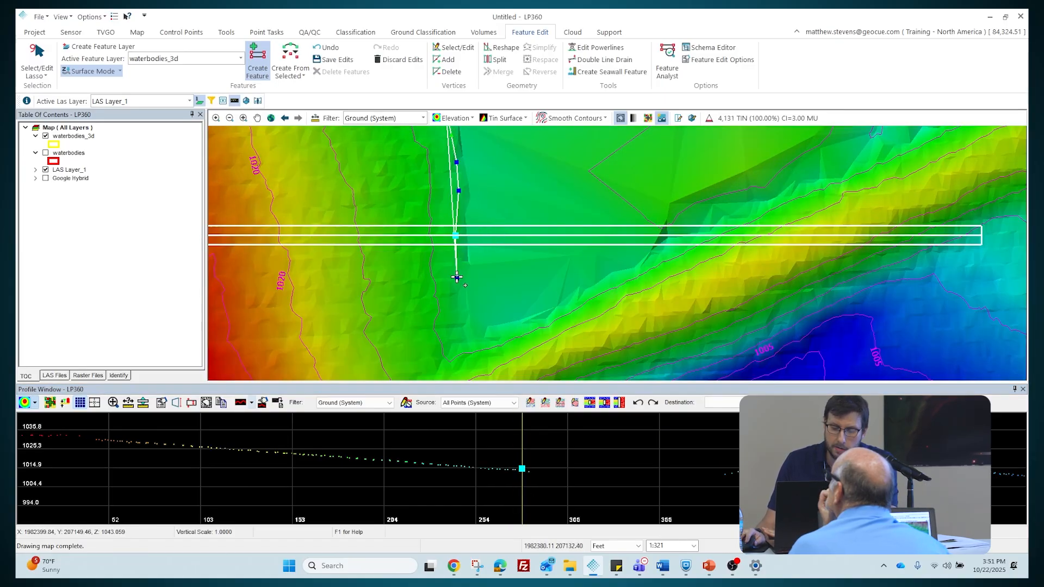
pyautogui.click(459, 262)
pyautogui.click(463, 284)
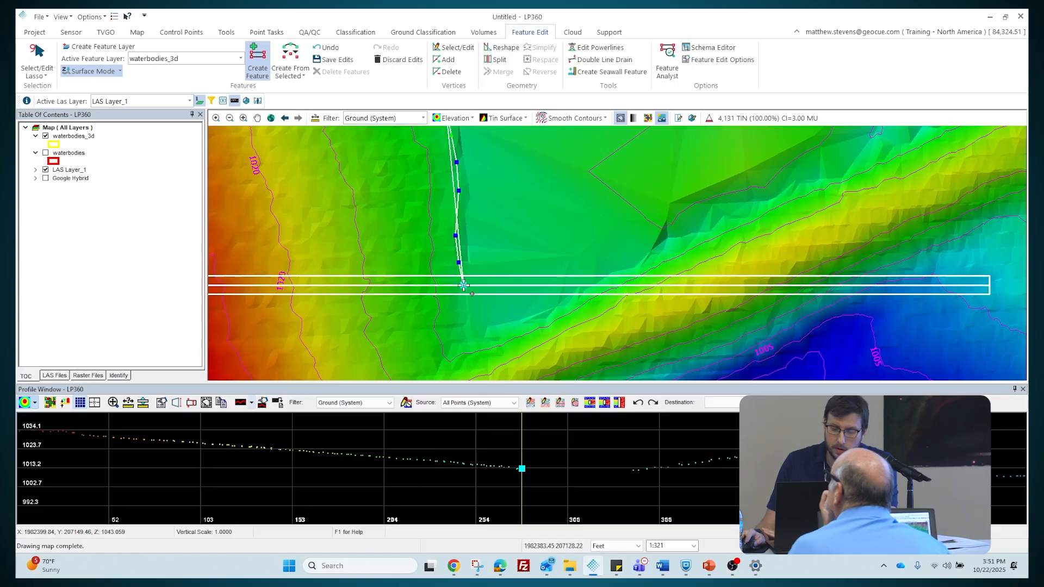
pyautogui.click(464, 308)
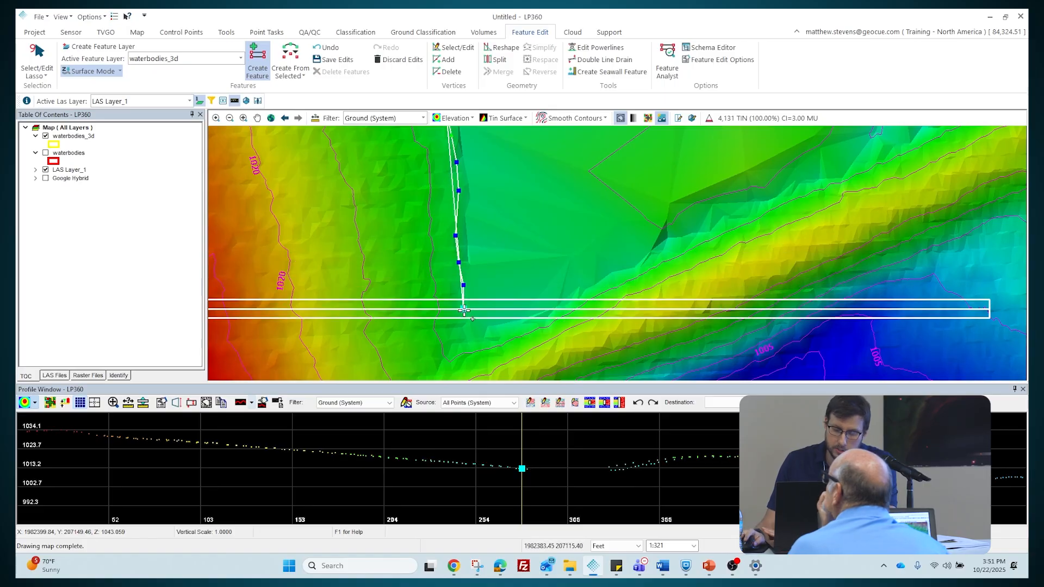
pyautogui.click(469, 327)
pyautogui.click(481, 341)
pyautogui.click(499, 337)
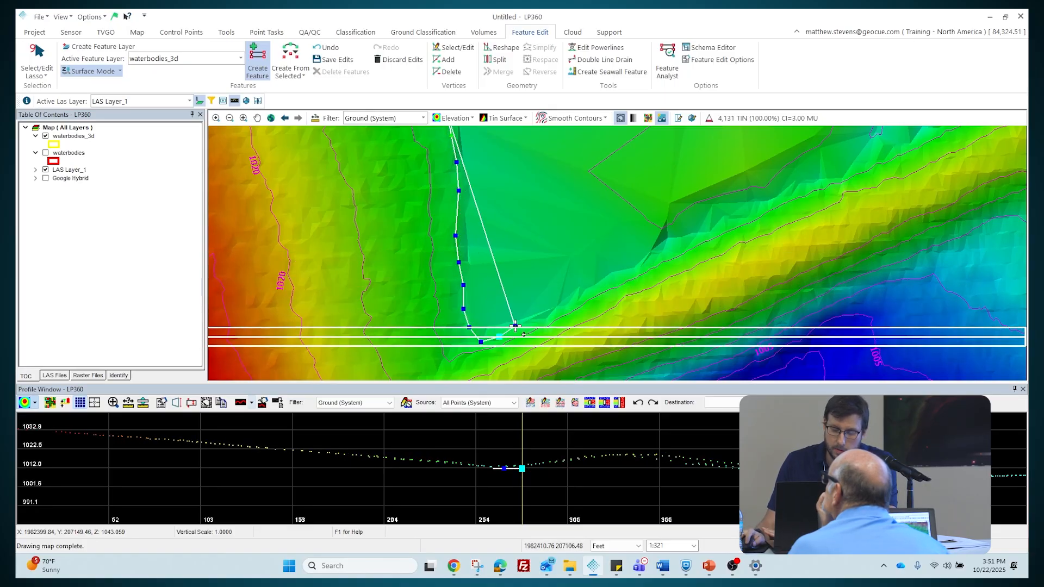
# Add outline vertices northeastward from the southwest corner along the foot of the southern embankment
pyautogui.click(516, 324)
pyautogui.click(535, 323)
pyautogui.click(547, 319)
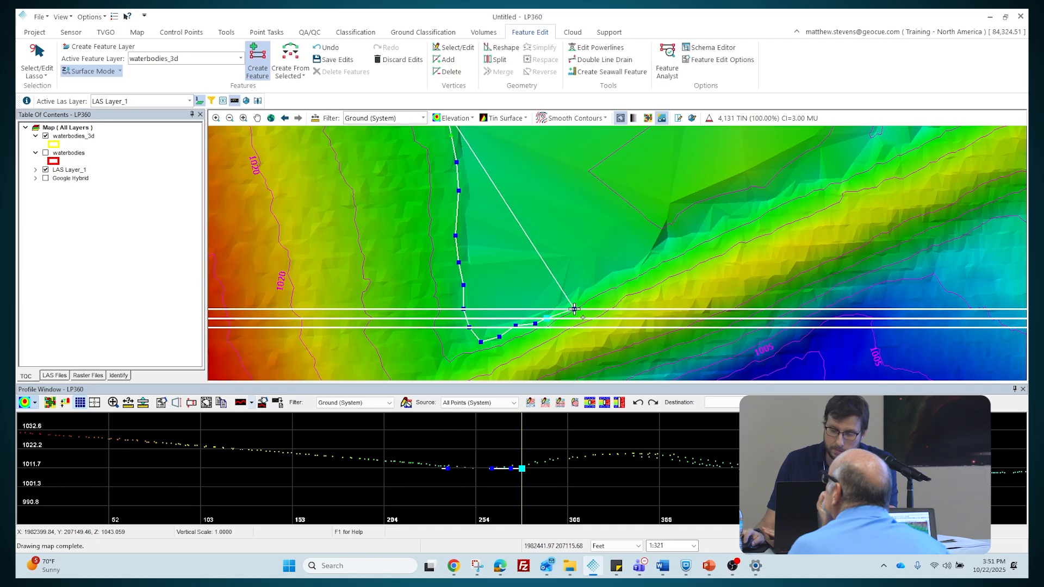
pyautogui.click(574, 308)
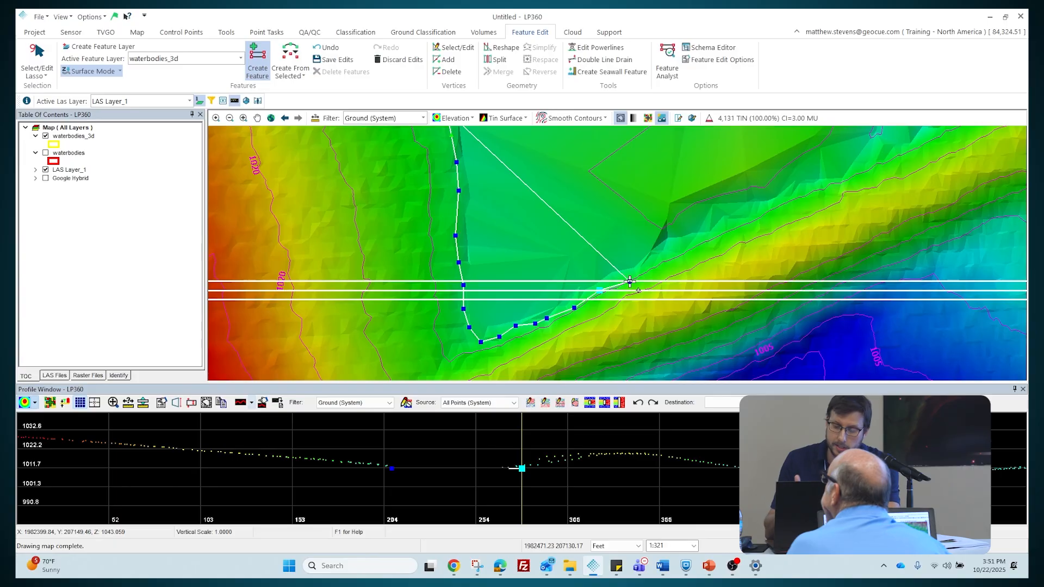
# Rotate the profile line roughly perpendicular to the southern embankment and reposition the newest vertex at the water's edge in the profile
pyautogui.click(673, 373)
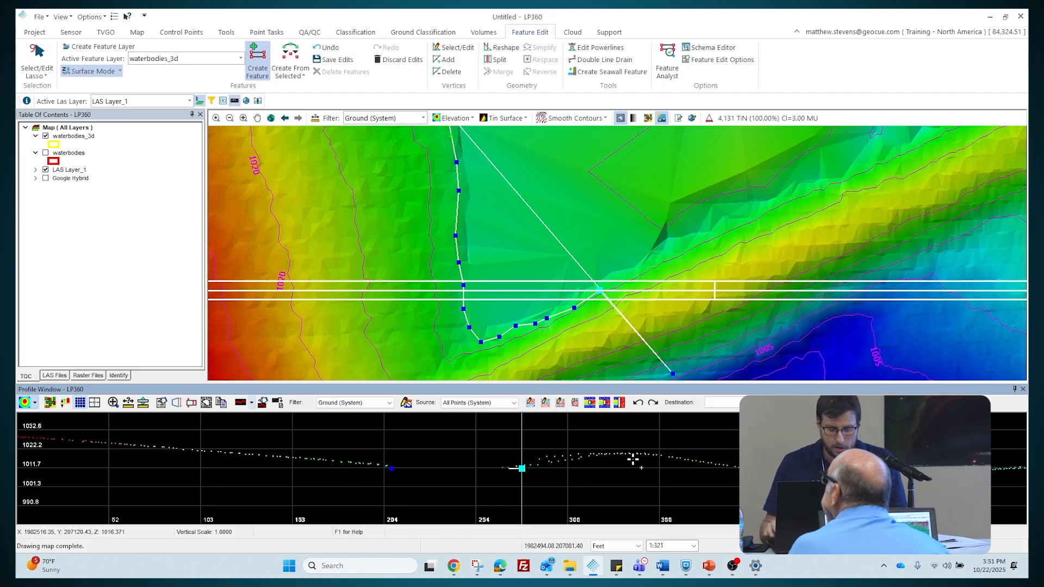
pyautogui.press('Right')
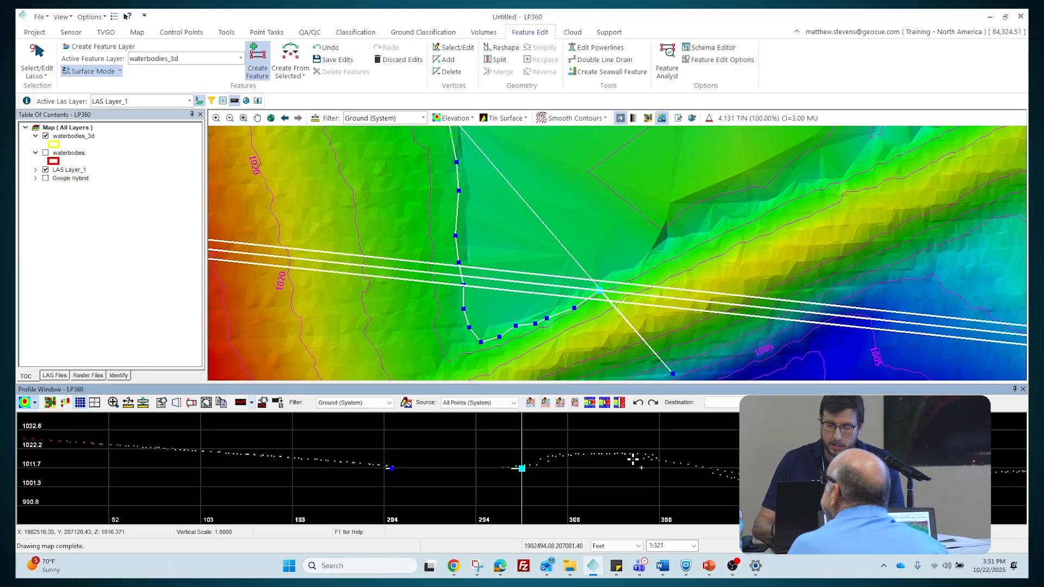
pyautogui.press('Right')
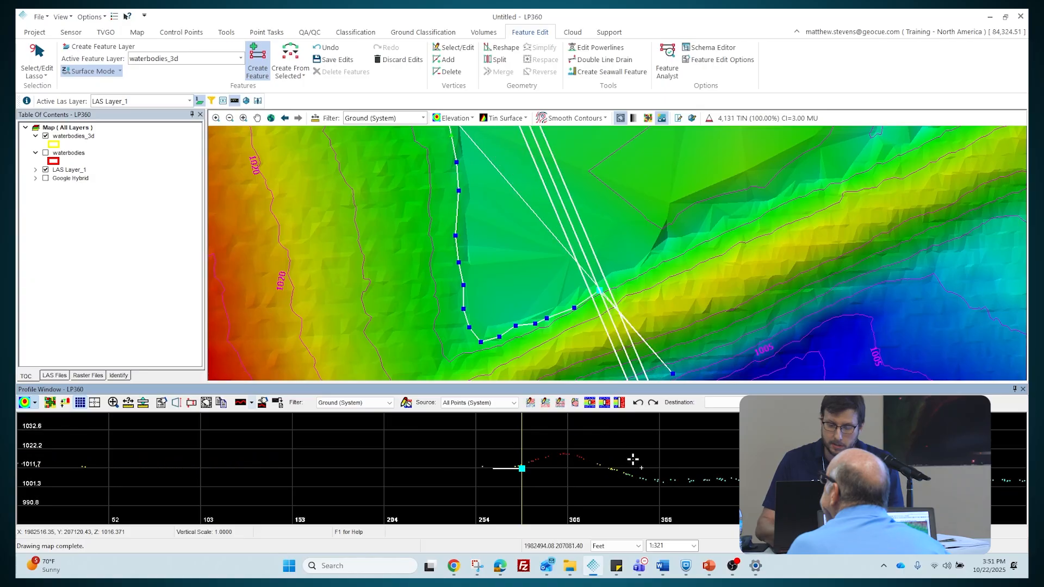
pyautogui.press('Right')
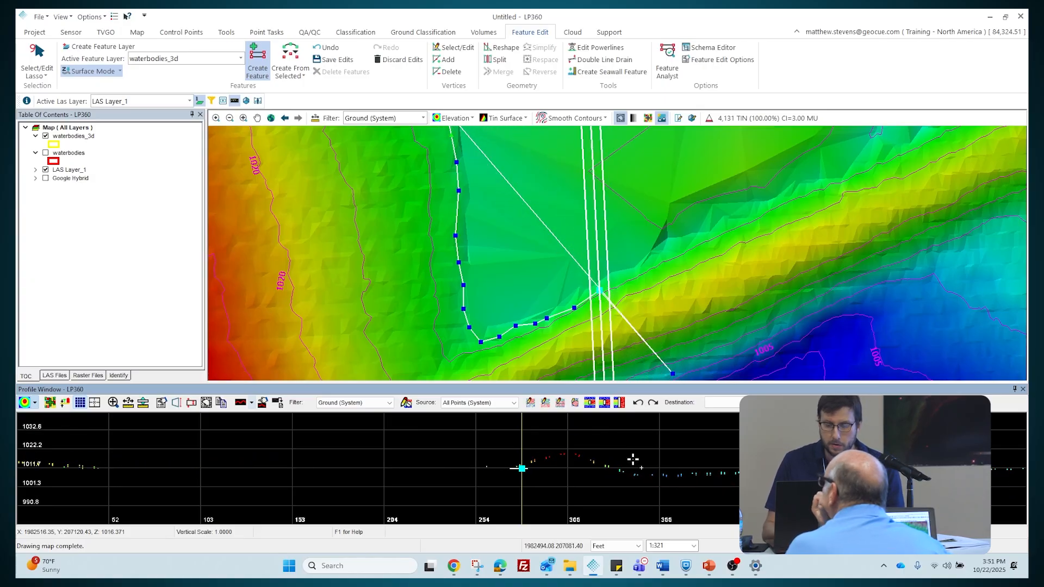
pyautogui.press('Left')
pyautogui.press('Left')
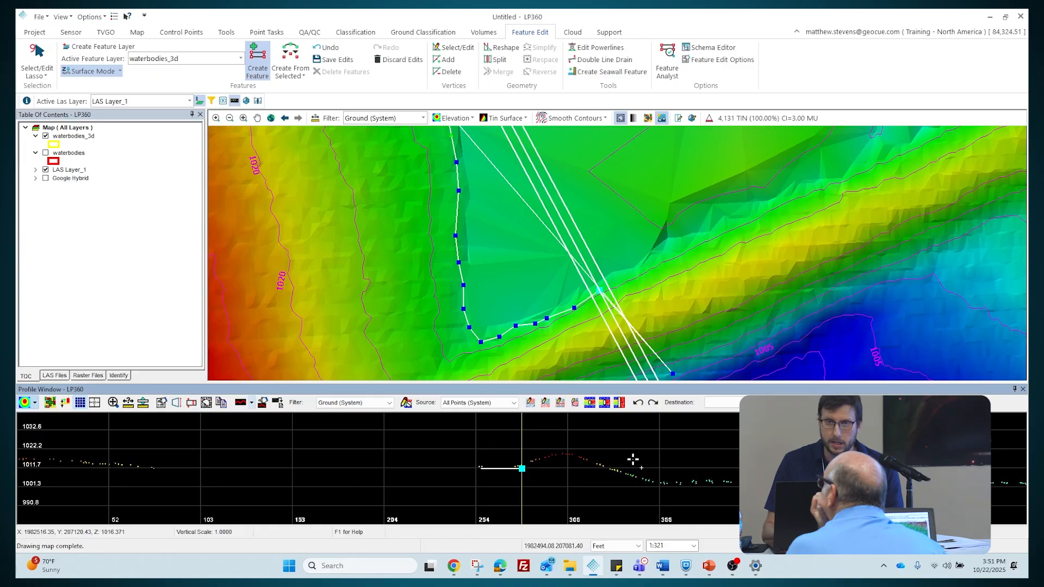
pyautogui.press('Left')
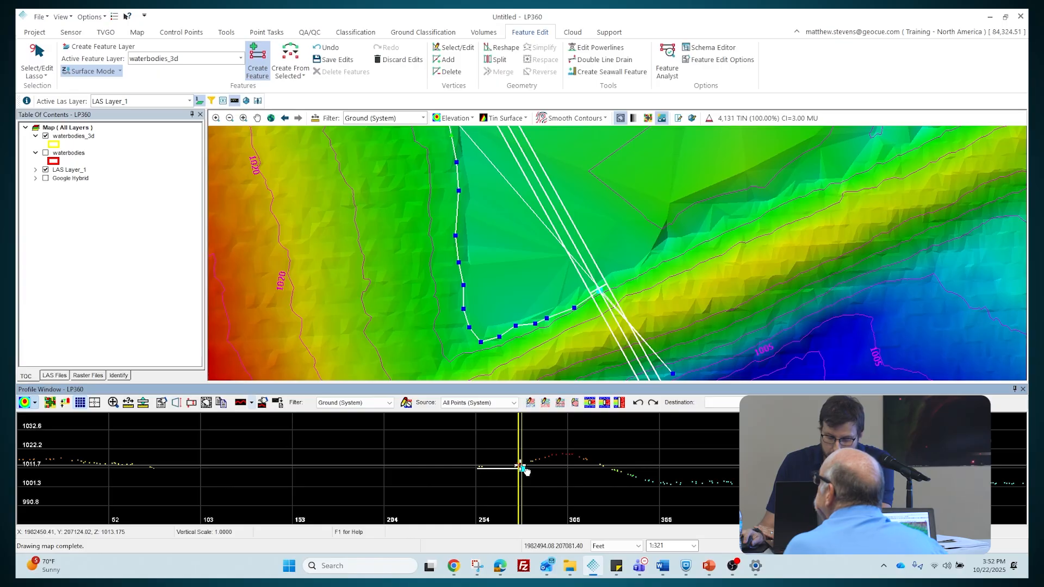
pyautogui.moveTo(522, 468); pyautogui.dragTo(519, 466)
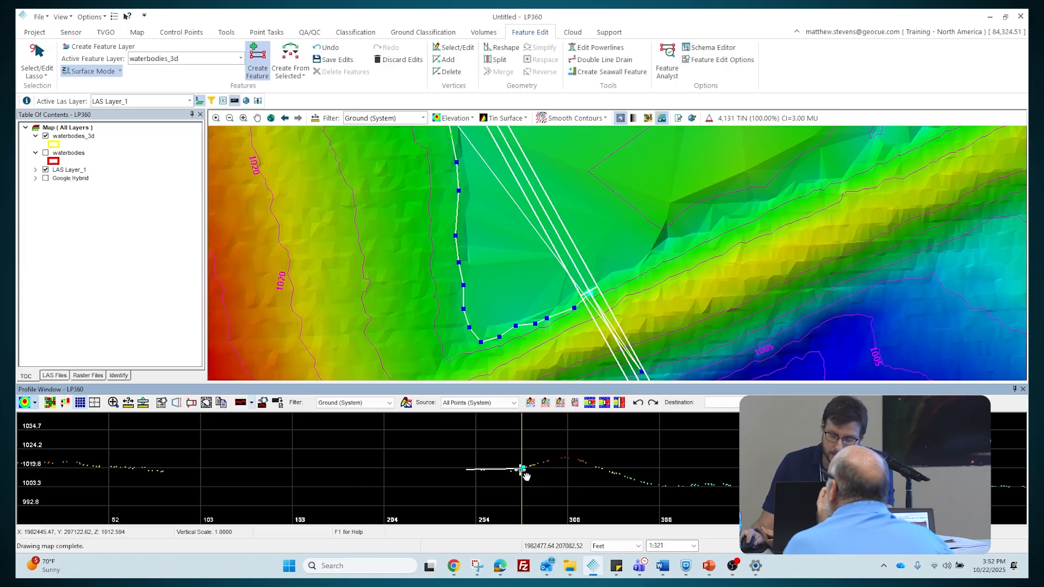
# Try to place further vertices from the profile across the embankment and on the map beside it
pyautogui.moveTo(522, 469); pyautogui.dragTo(559, 456)
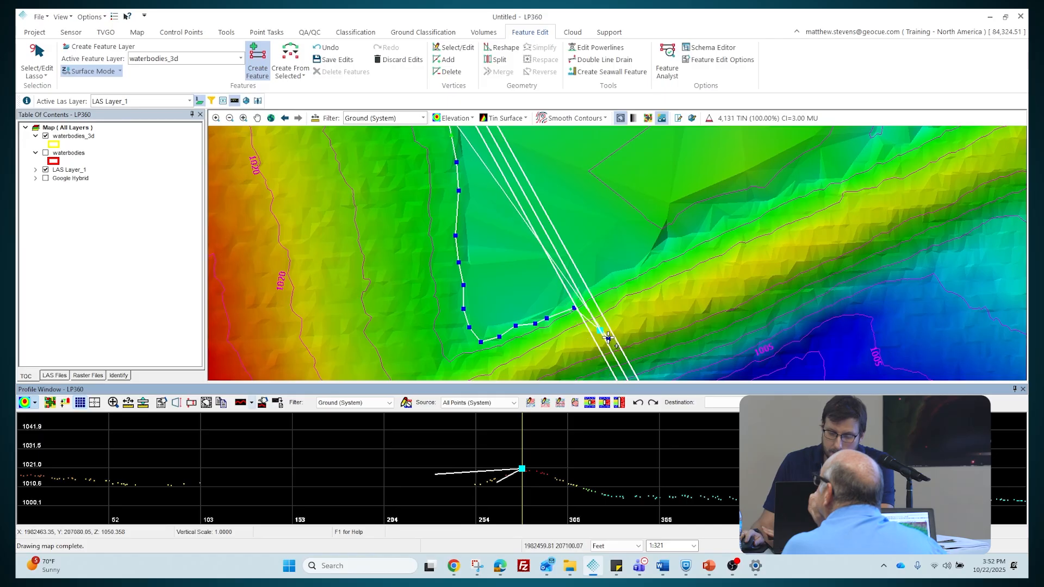
pyautogui.moveTo(522, 469)
pyautogui.mouseDown()
pyautogui.moveTo(479, 483)
pyautogui.moveTo(533, 472)
pyautogui.mouseUp()
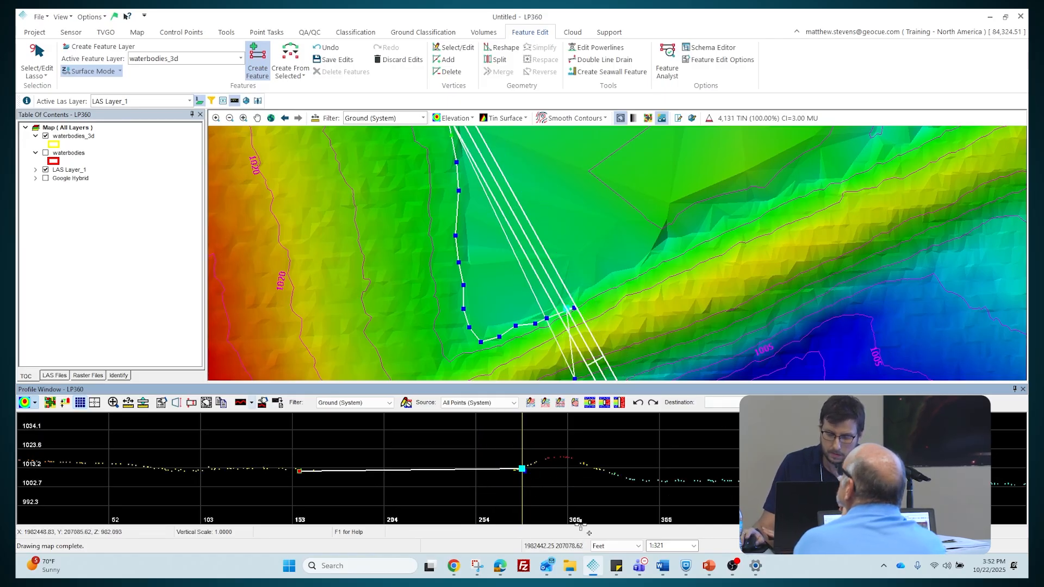
pyautogui.click(596, 291)
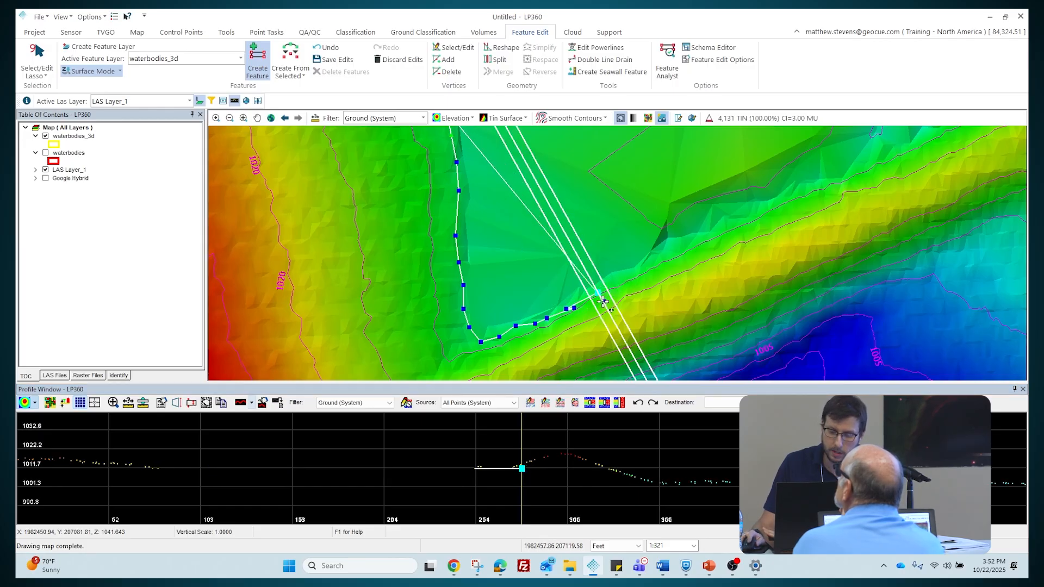
# Undo the misplaced vertices one by one, back to the vertex set at the embankment's water edge
pyautogui.scroll(3, 581, 314)
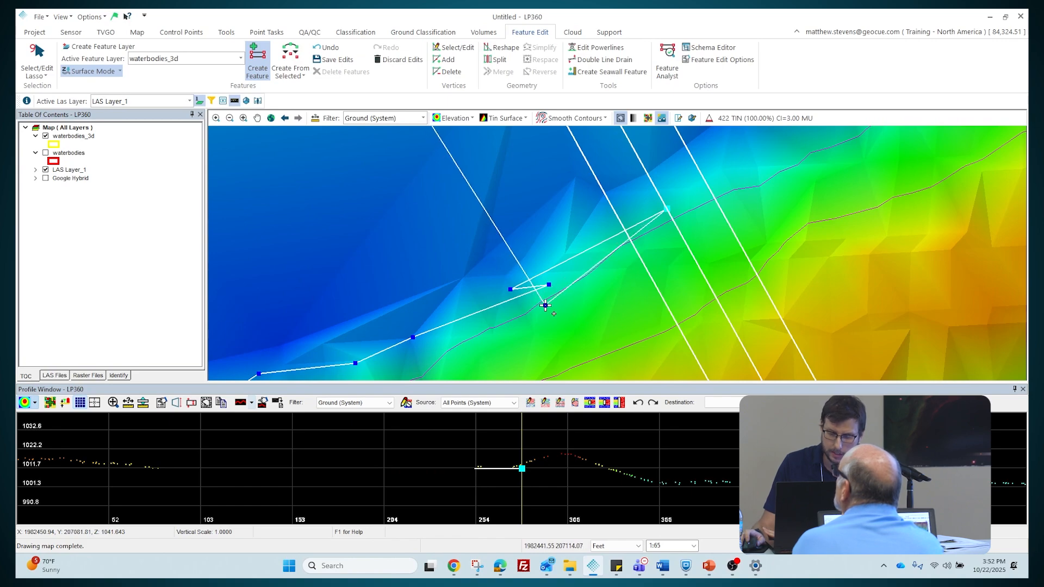
pyautogui.rightClick(546, 283)
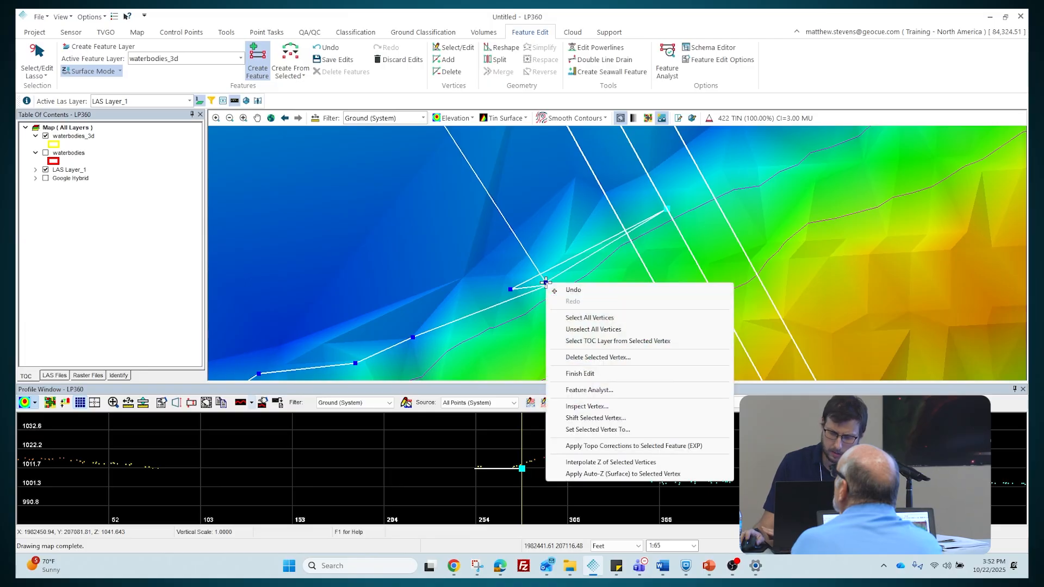
pyautogui.click(575, 290)
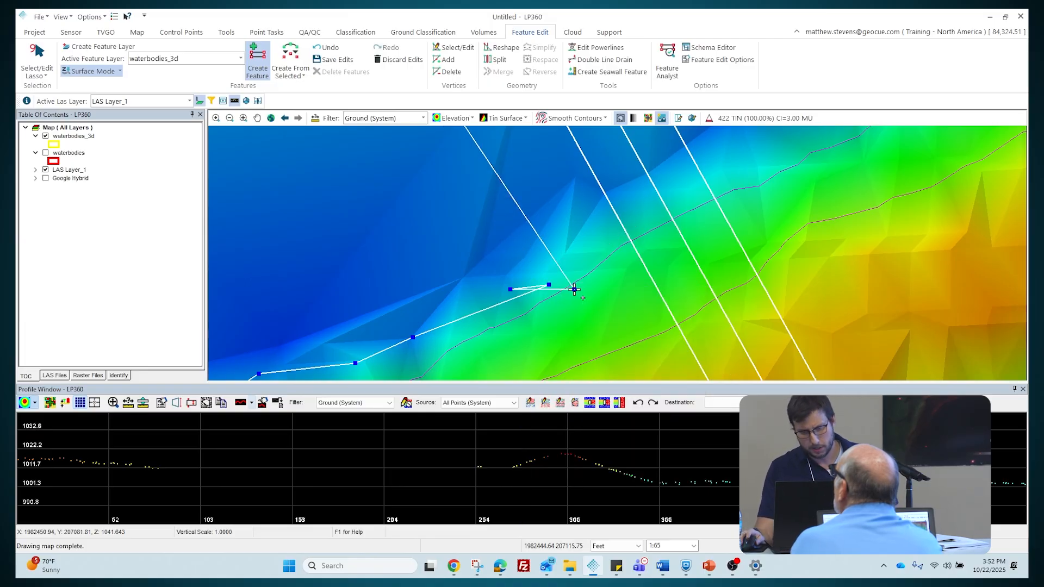
pyautogui.rightClick(574, 290)
pyautogui.click(589, 298)
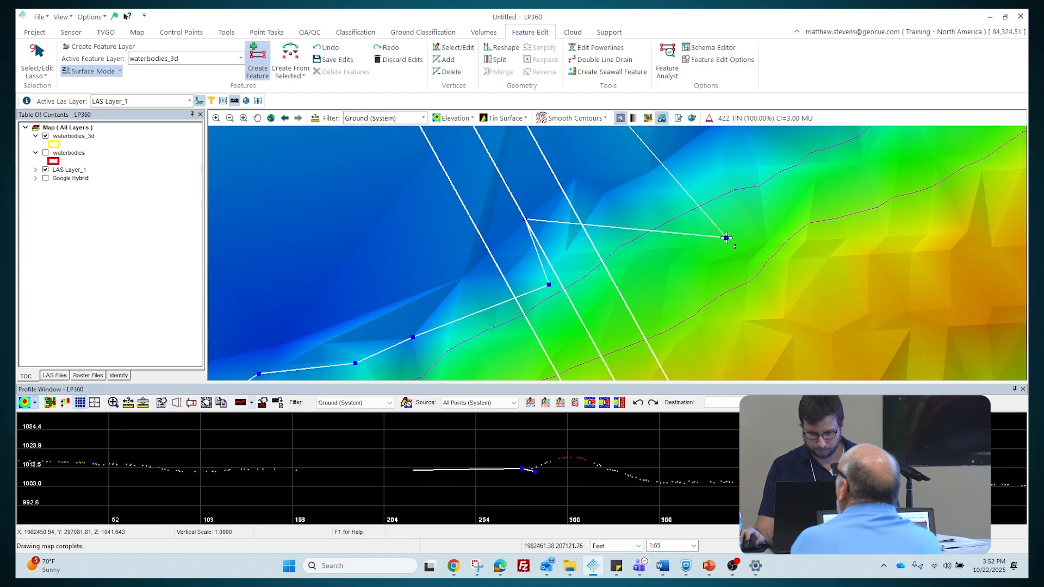
pyautogui.rightClick(600, 204)
pyautogui.click(616, 212)
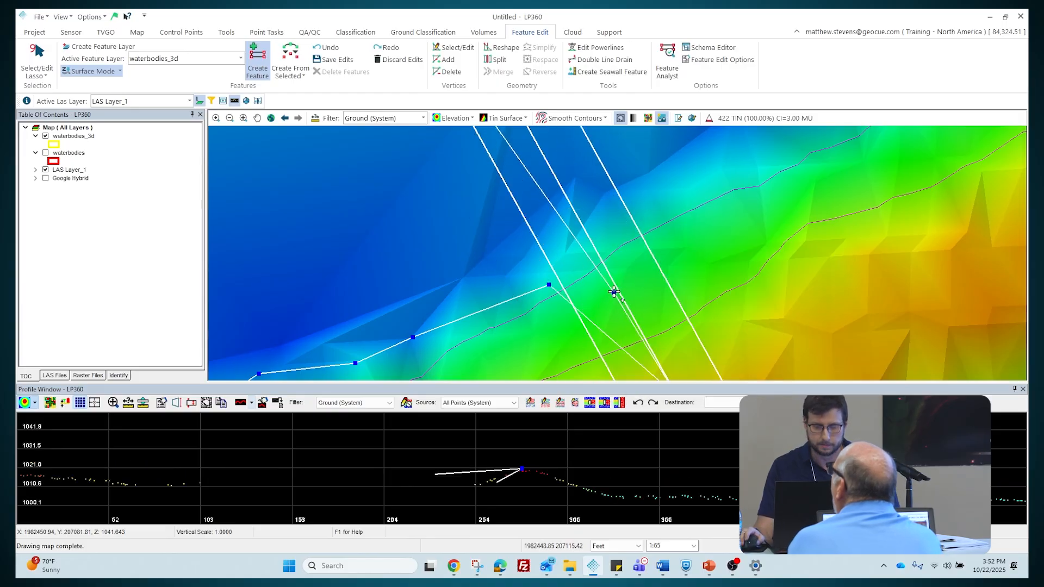
pyautogui.scroll(-3, 615, 275)
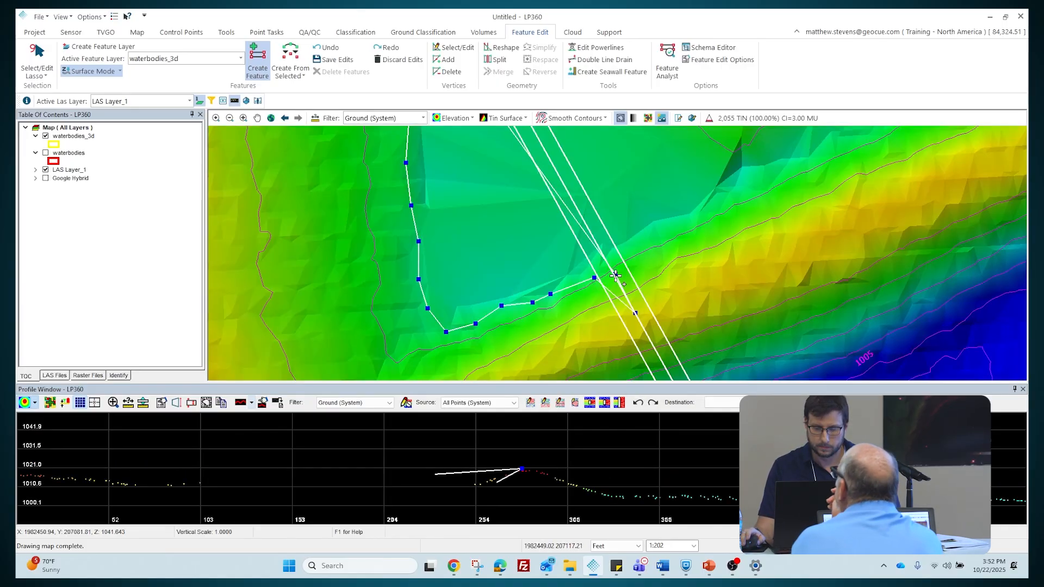
pyautogui.rightClick(618, 273)
pyautogui.click(630, 280)
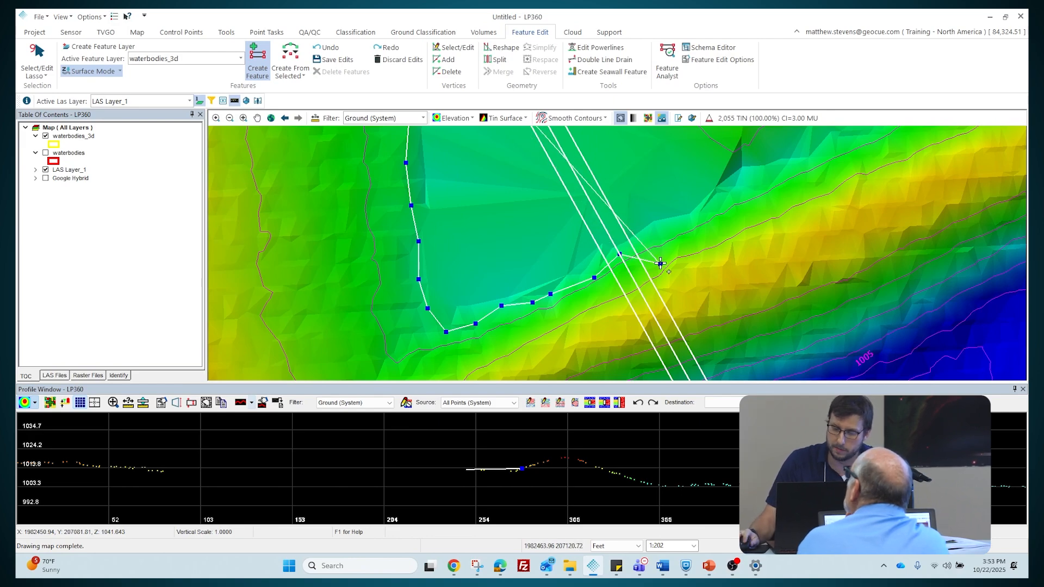
# Resume the pond outline northeastward with vertices along the middle part of the southern embankment's foot
pyautogui.click(662, 231)
pyautogui.moveTo(785, 195); pyautogui.dragTo(621, 295)
pyautogui.click(571, 300)
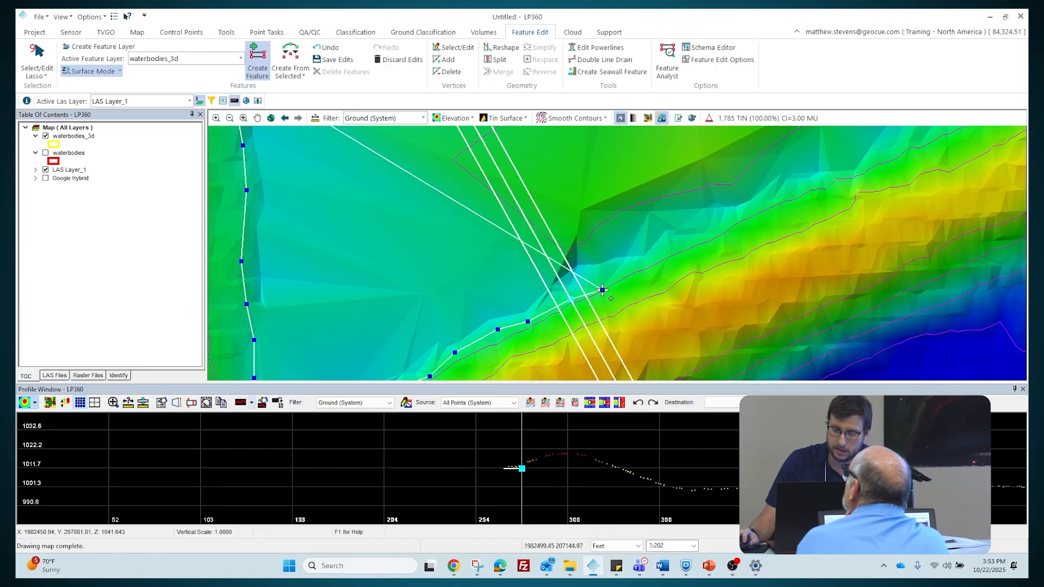
pyautogui.click(597, 283)
pyautogui.click(635, 272)
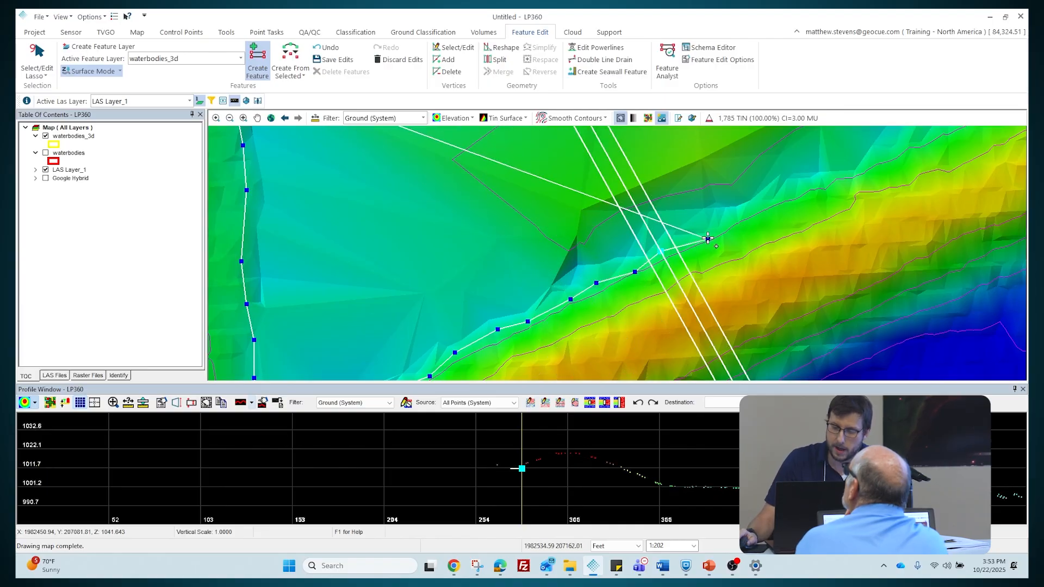
# Extend the outline along the eastern part of the southern embankment towards the pond's southeast corner
pyautogui.moveTo(709, 232); pyautogui.dragTo(651, 309)
pyautogui.scroll(-2, 640, 252)
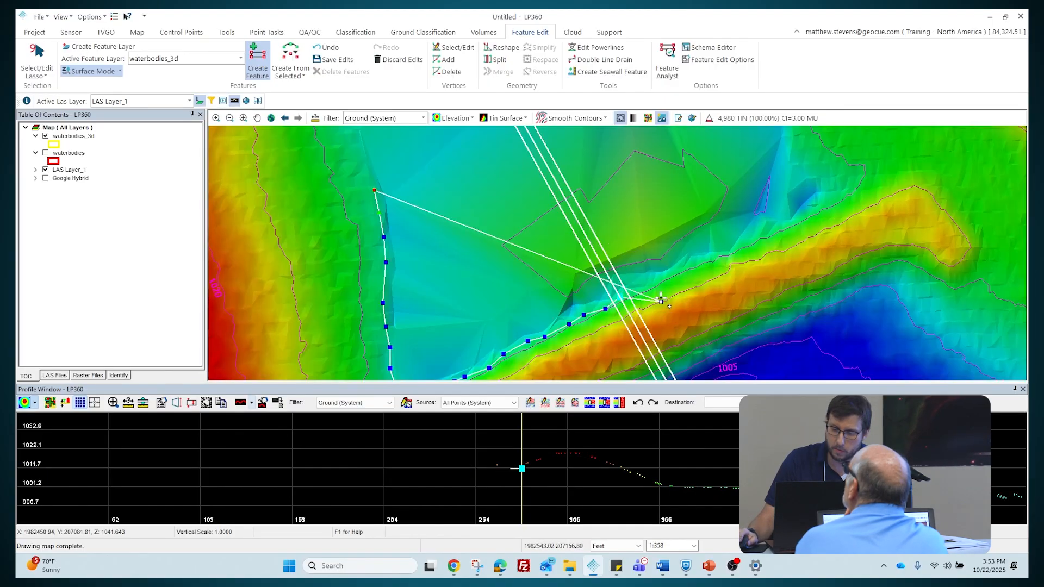
pyautogui.click(690, 264)
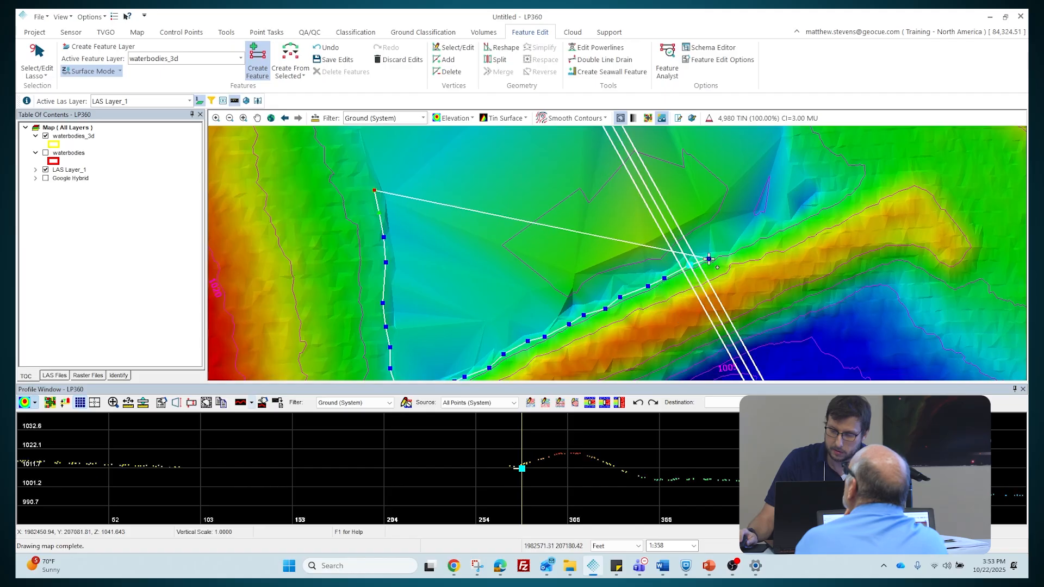
pyautogui.click(708, 259)
pyautogui.click(755, 239)
pyautogui.click(776, 227)
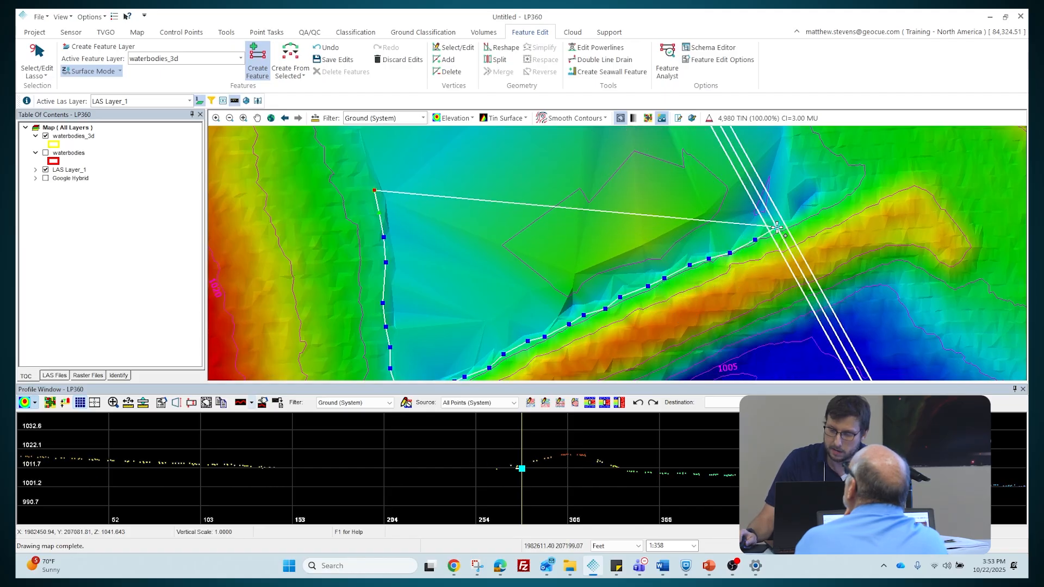
# Carry the pond outline around the southeast corner and turn it north onto the east shore
pyautogui.click(816, 216)
pyautogui.click(830, 197)
pyautogui.moveTo(828, 175); pyautogui.dragTo(814, 289)
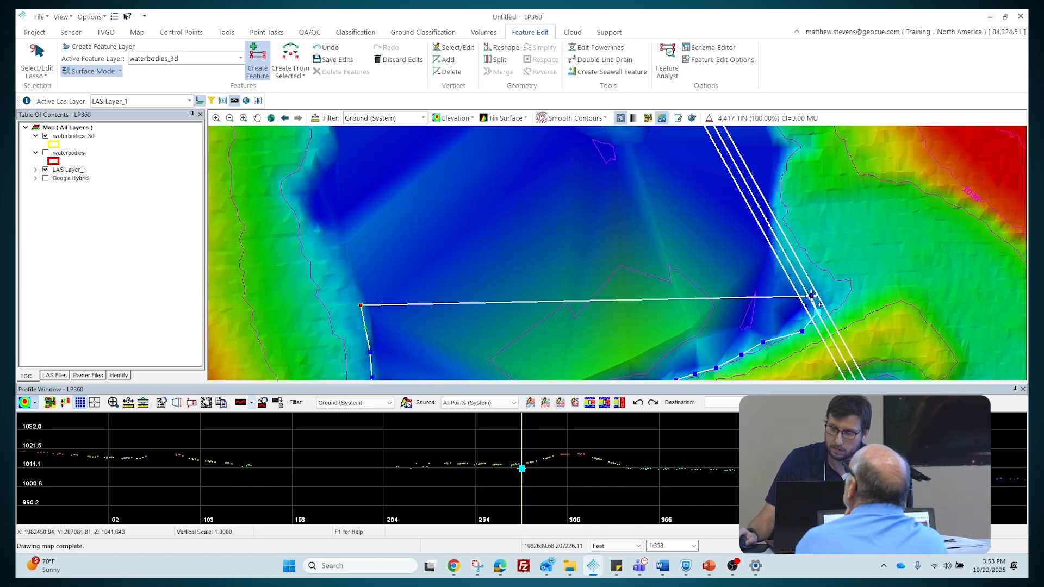
pyautogui.click(807, 277)
pyautogui.click(783, 260)
pyautogui.click(783, 241)
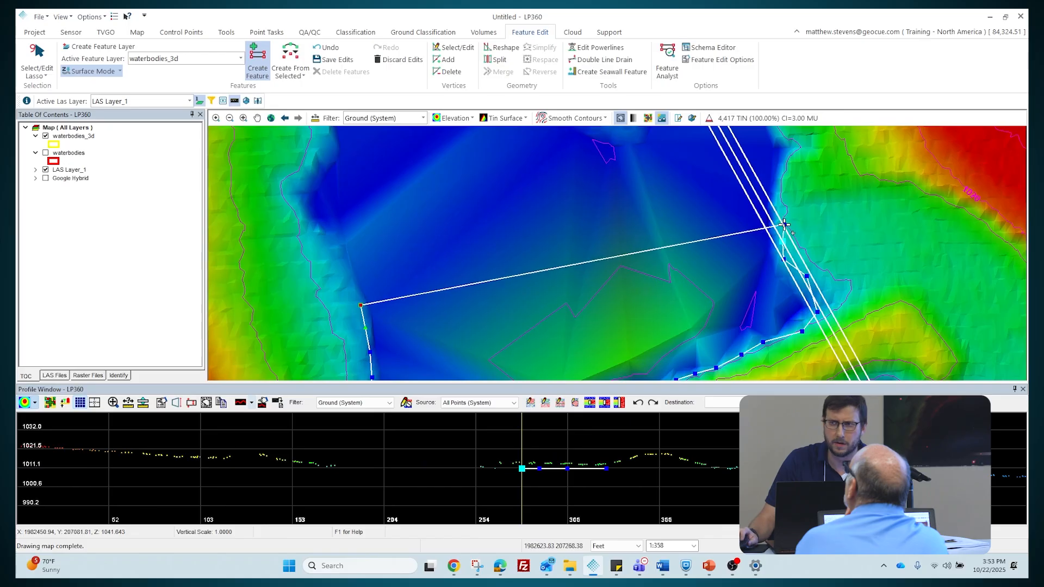
# Trace the lower east shore northward with closely spaced vertices, following the small bends in the bank
pyautogui.moveTo(785, 221); pyautogui.dragTo(764, 291)
pyautogui.click(763, 311)
pyautogui.click(762, 278)
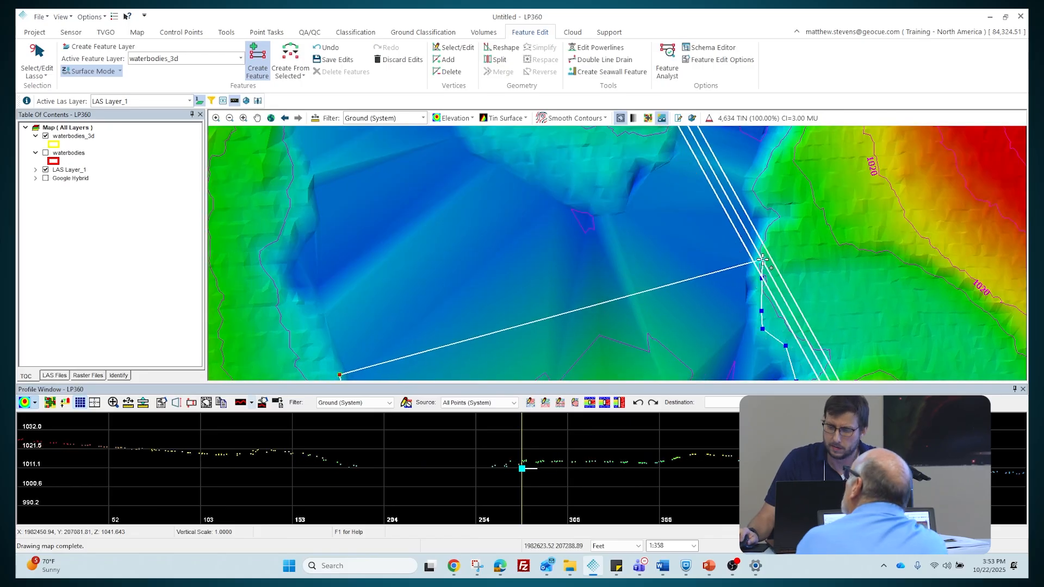
pyautogui.click(762, 261)
pyautogui.click(770, 240)
pyautogui.click(774, 230)
pyautogui.click(772, 215)
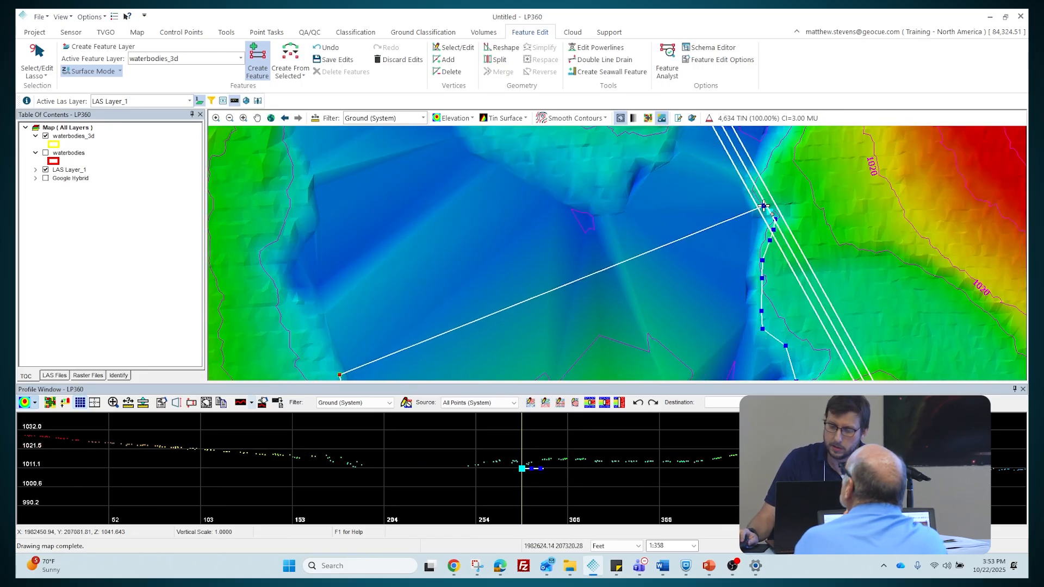
# Extend the outline north along the middle of the east shore, around the indentation opposite the central peninsula
pyautogui.click(764, 201)
pyautogui.click(755, 186)
pyautogui.moveTo(770, 173); pyautogui.dragTo(728, 239)
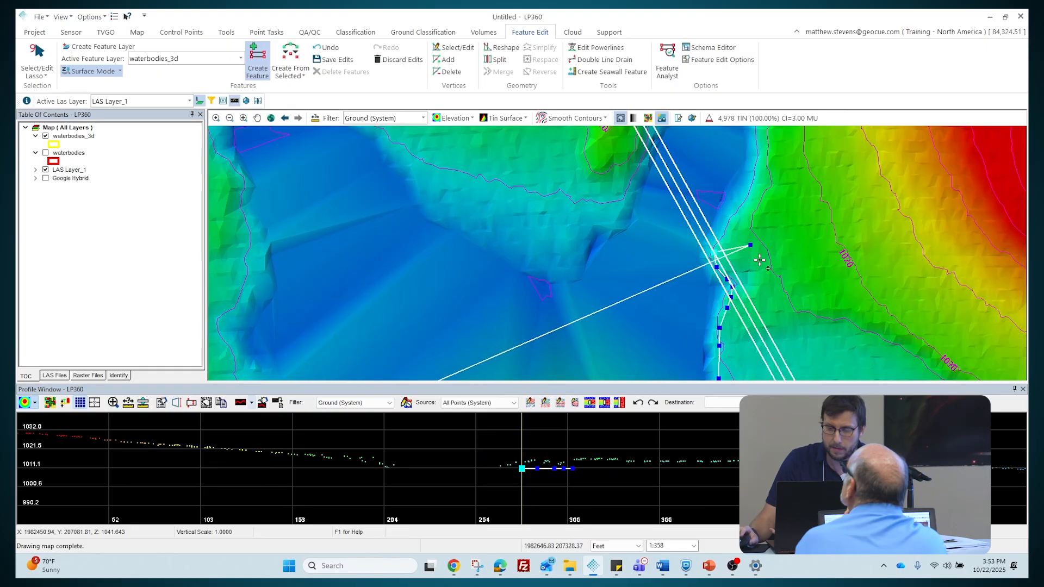
pyautogui.click(726, 232)
pyautogui.click(732, 217)
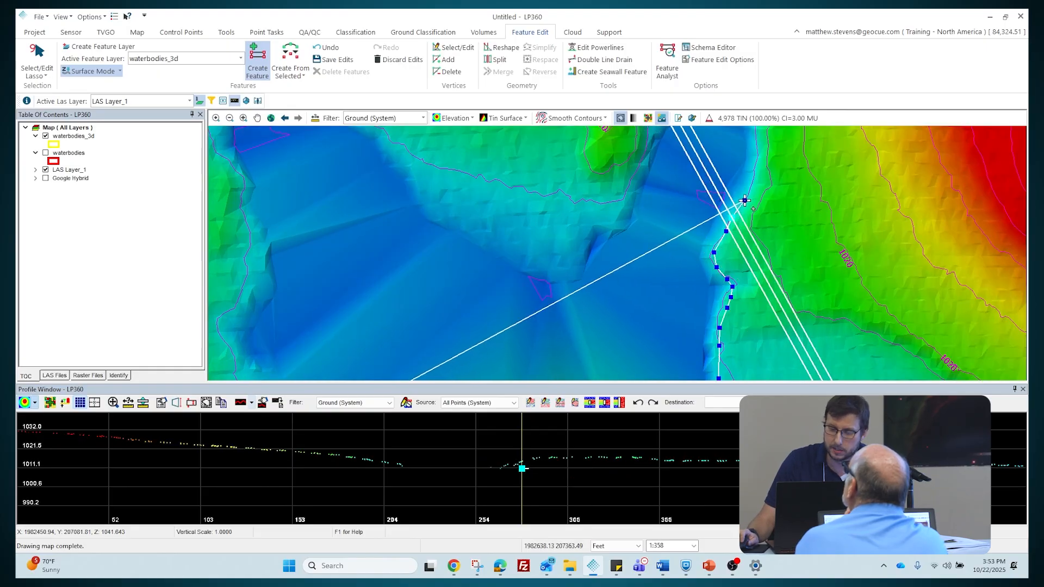
pyautogui.click(744, 200)
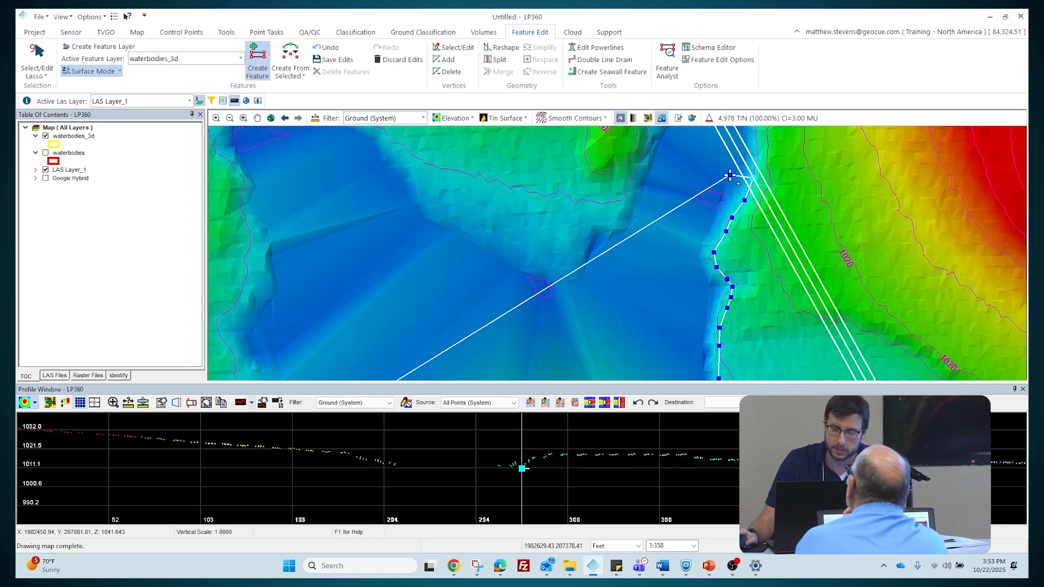
# Set a user-specified contour interval of 1.00 map units for LAS Layer_1 and apply it to the map
pyautogui.click(560, 119)
pyautogui.rightClick(562, 139)
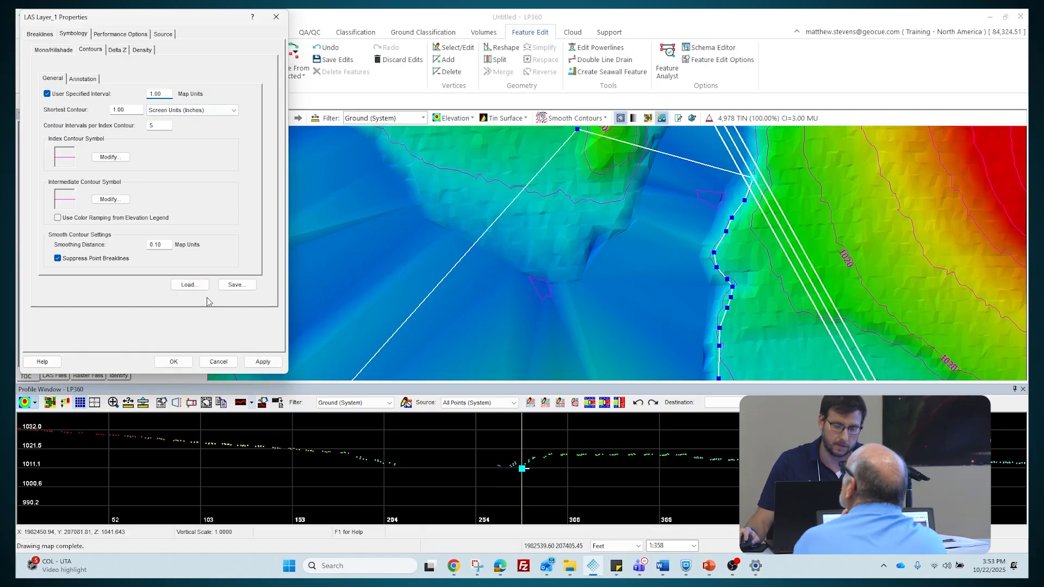
pyautogui.click(174, 362)
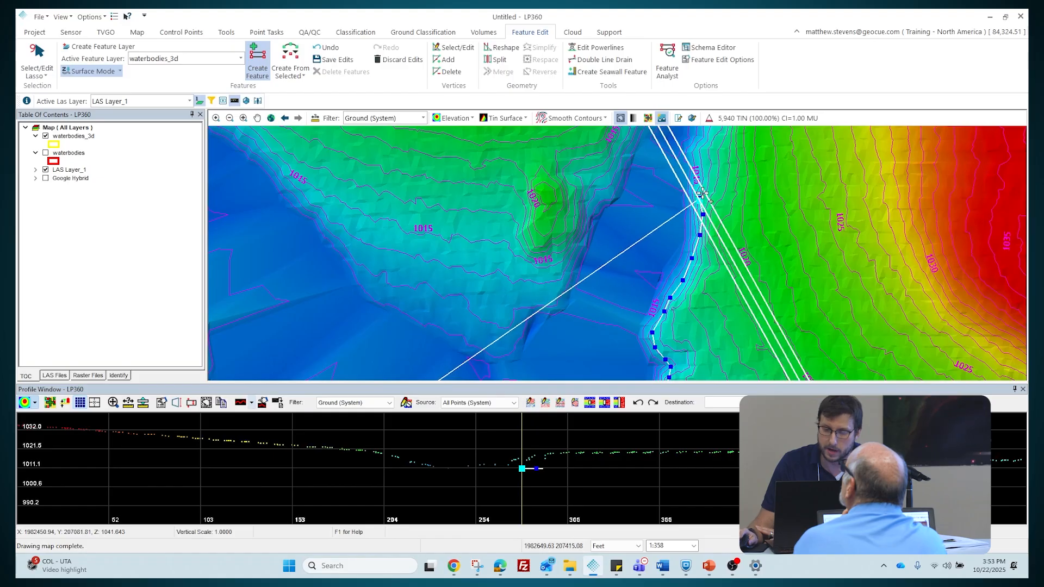
# Using the denser contours, continue the outline up the east bank past the peninsula to the mouth of the northern inlet
pyautogui.moveTo(701, 170); pyautogui.dragTo(687, 281)
pyautogui.click(688, 266)
pyautogui.click(688, 254)
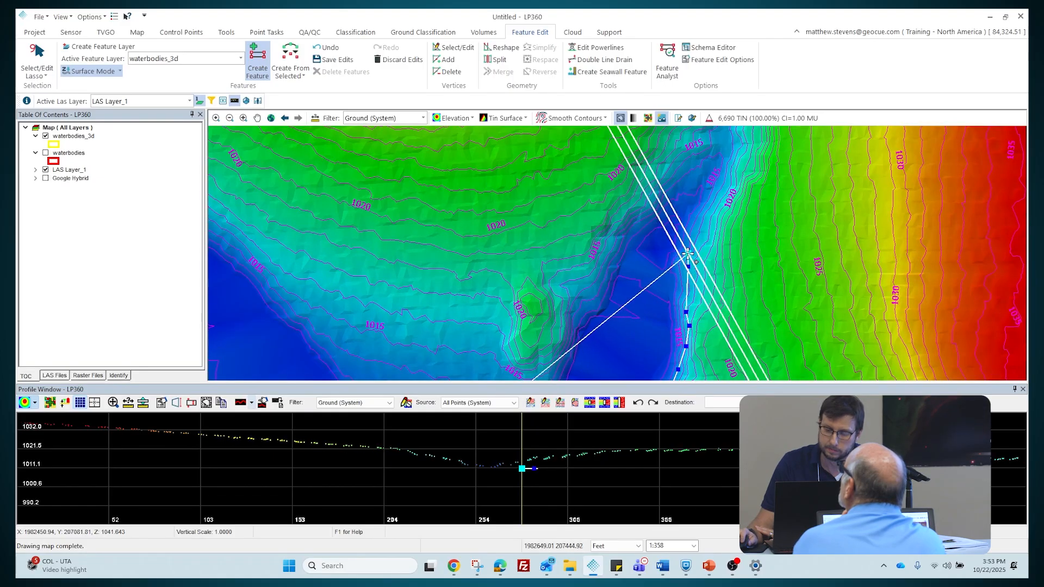
pyautogui.click(694, 239)
pyautogui.click(702, 225)
pyautogui.click(705, 209)
pyautogui.click(715, 191)
# Trace the lower part of the northern inlet's east bank with vertices along the foot of the slope
pyautogui.moveTo(734, 173); pyautogui.dragTo(720, 216)
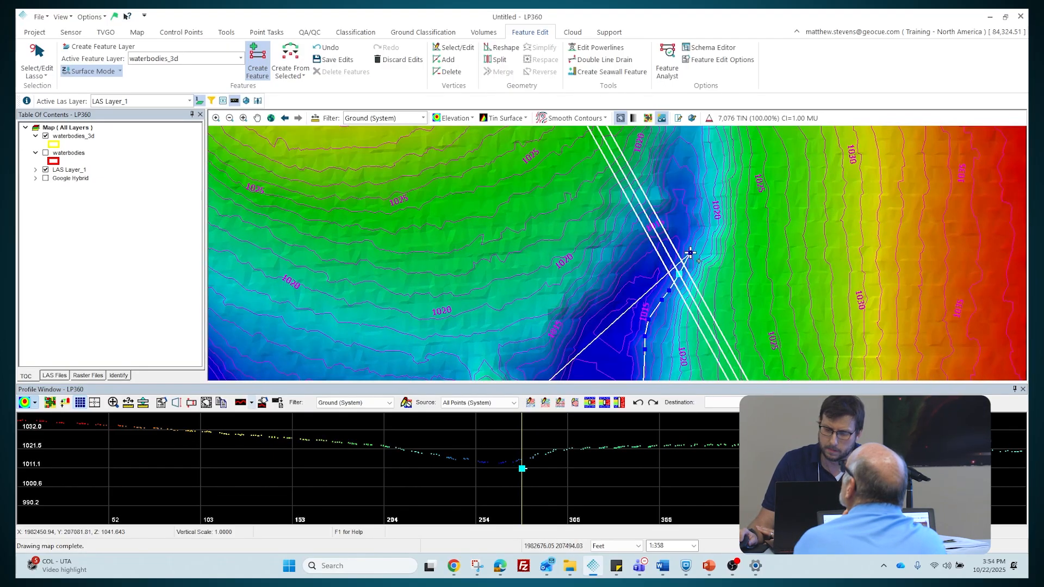
pyautogui.click(709, 204)
pyautogui.click(711, 185)
pyautogui.moveTo(716, 182); pyautogui.dragTo(686, 266)
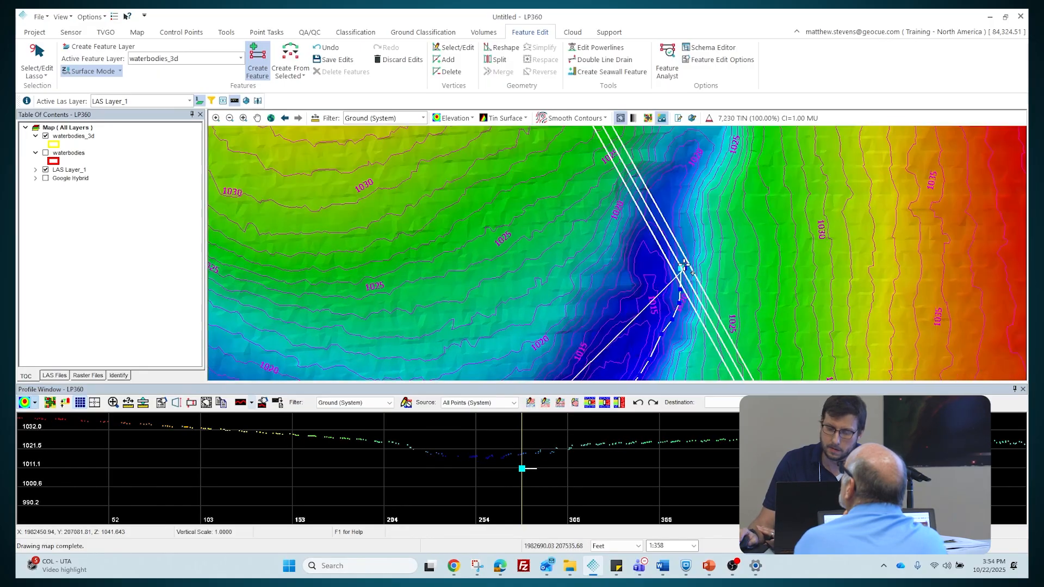
pyautogui.click(683, 237)
pyautogui.click(684, 224)
pyautogui.click(694, 200)
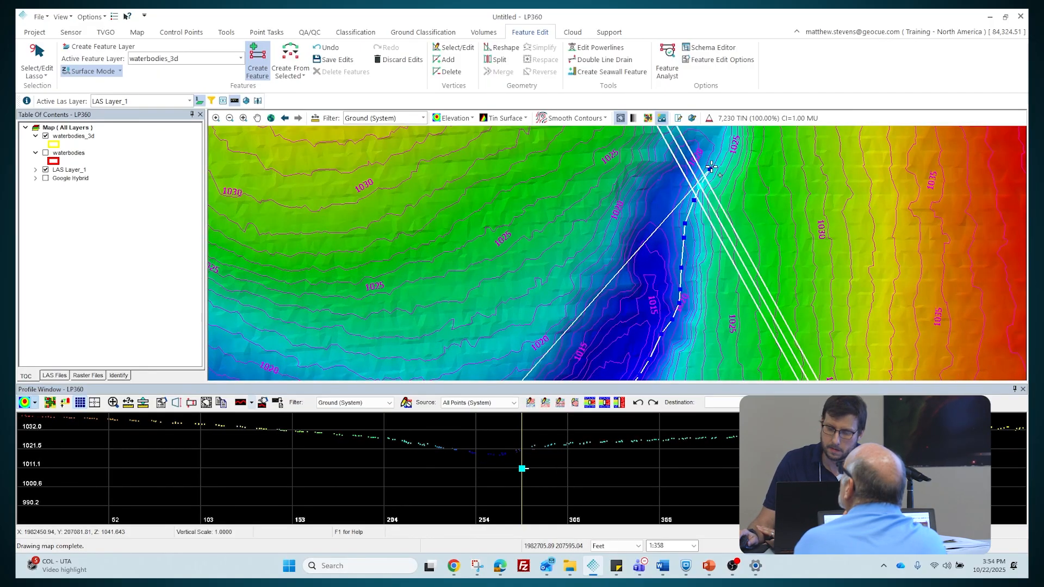
# Extend the outline up the upper part of the northern inlet's east bank towards its head
pyautogui.moveTo(711, 166); pyautogui.dragTo(700, 213)
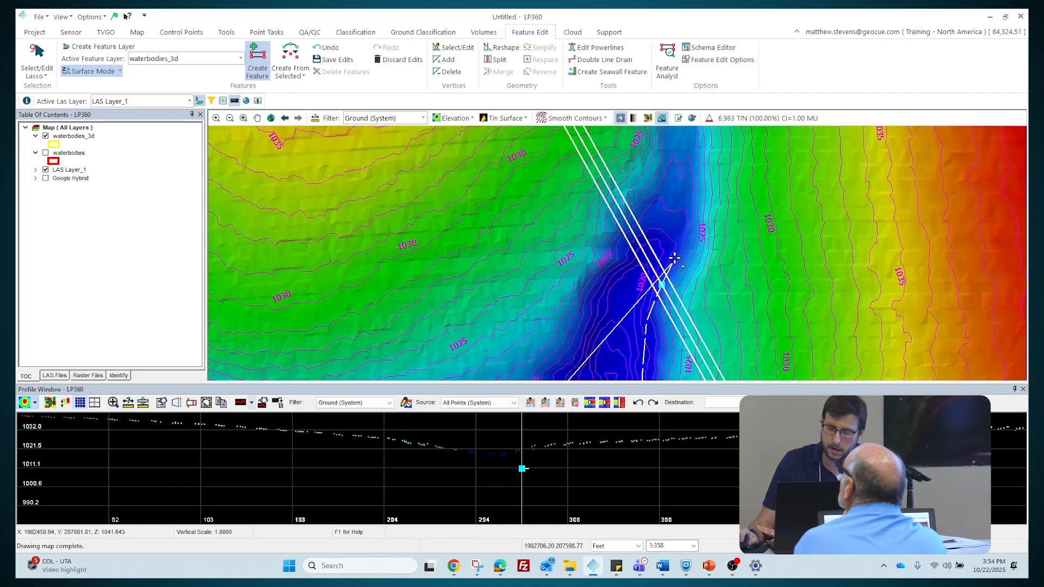
pyautogui.click(700, 213)
pyautogui.moveTo(704, 171); pyautogui.dragTo(666, 272)
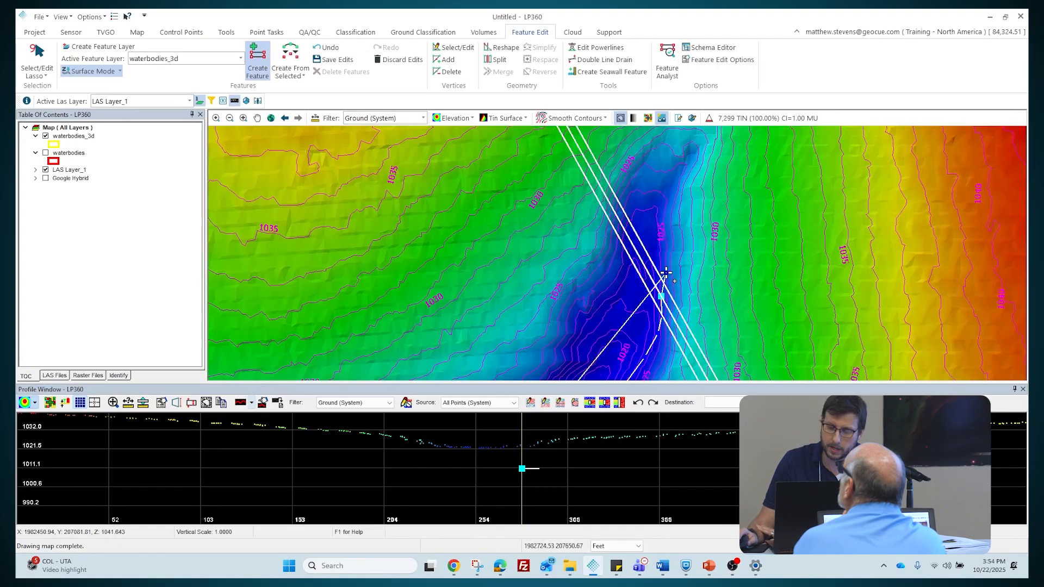
pyautogui.click(675, 243)
pyautogui.click(680, 223)
pyautogui.click(682, 215)
pyautogui.click(687, 192)
# Wrap the outline around the northern tip of the inlet and start down its west side
pyautogui.moveTo(693, 183); pyautogui.dragTo(612, 294)
pyautogui.click(635, 261)
pyautogui.click(639, 246)
pyautogui.click(633, 226)
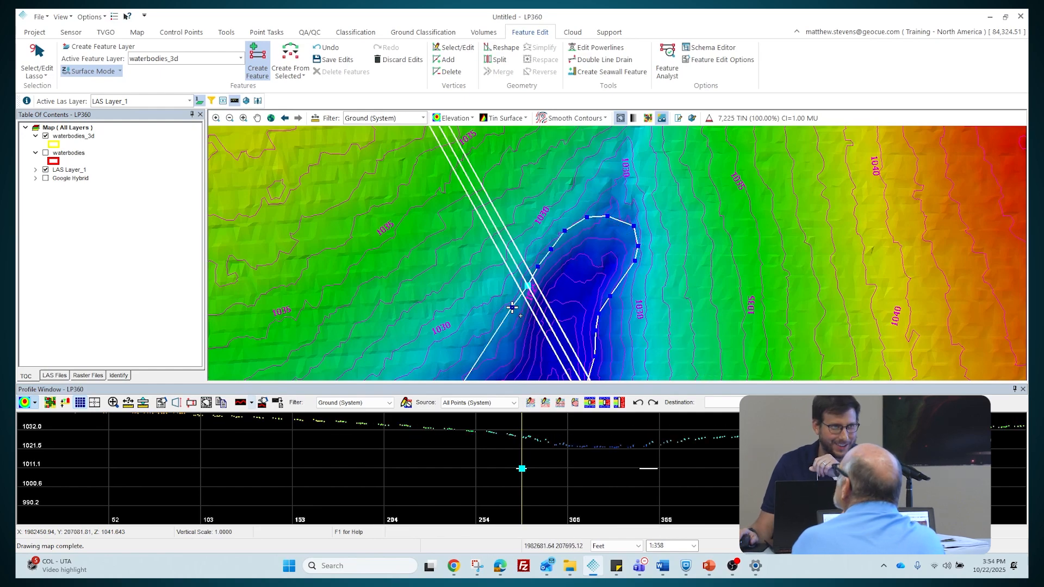
pyautogui.click(464, 351)
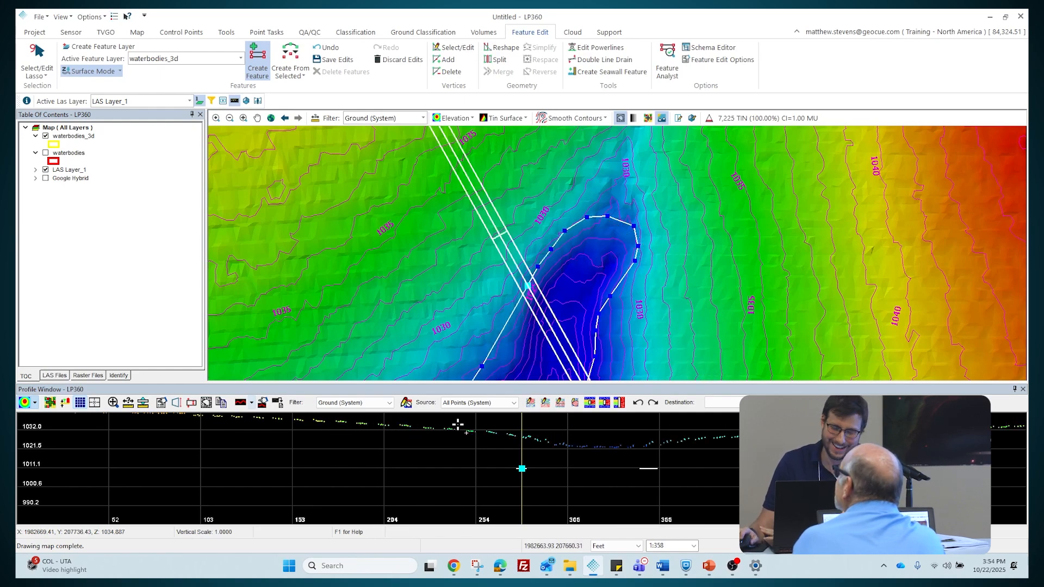
pyautogui.rightClick(452, 568)
pyautogui.click(438, 508)
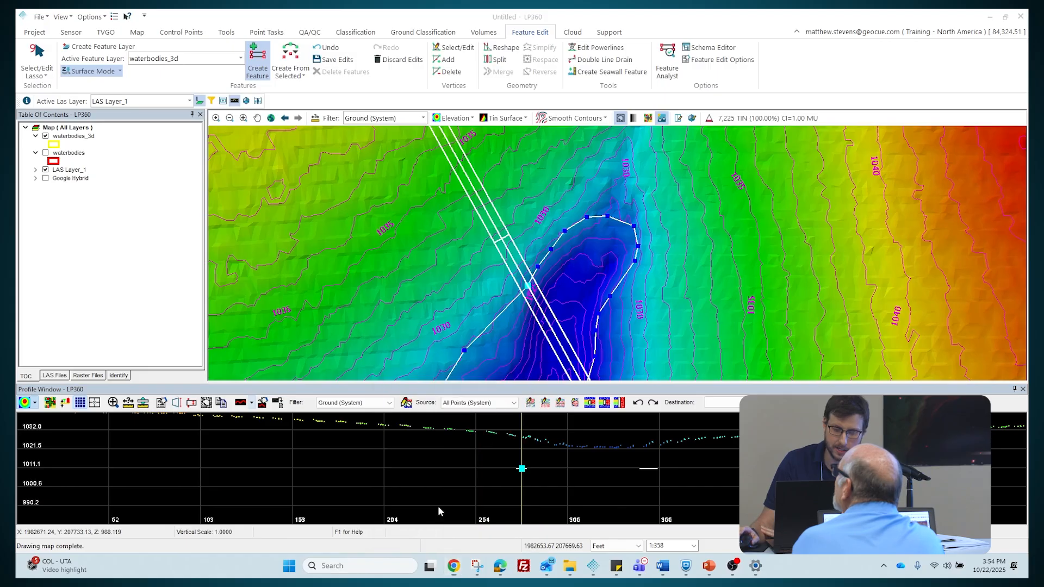
pyautogui.write('su')
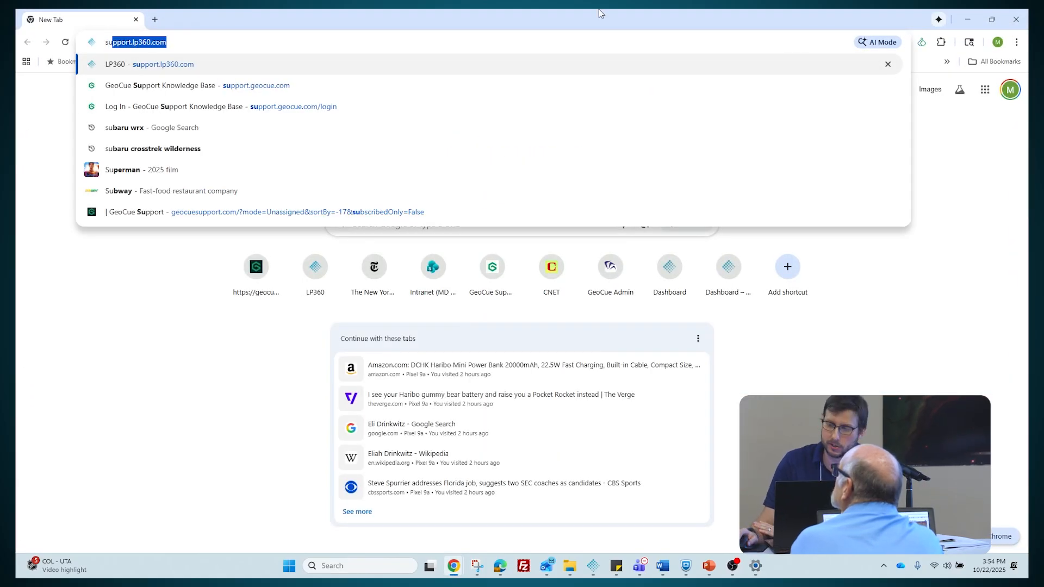
pyautogui.click(1015, 19)
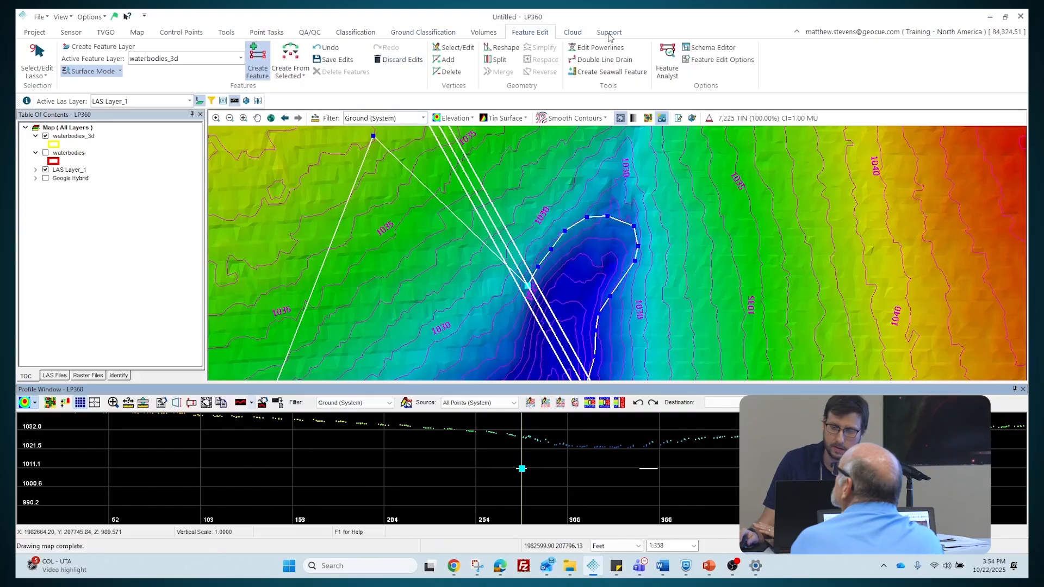
# Search the LP360 online knowledge base for "easter eggs" and open the article "Easter Eggs in LP360"
pyautogui.click(609, 33)
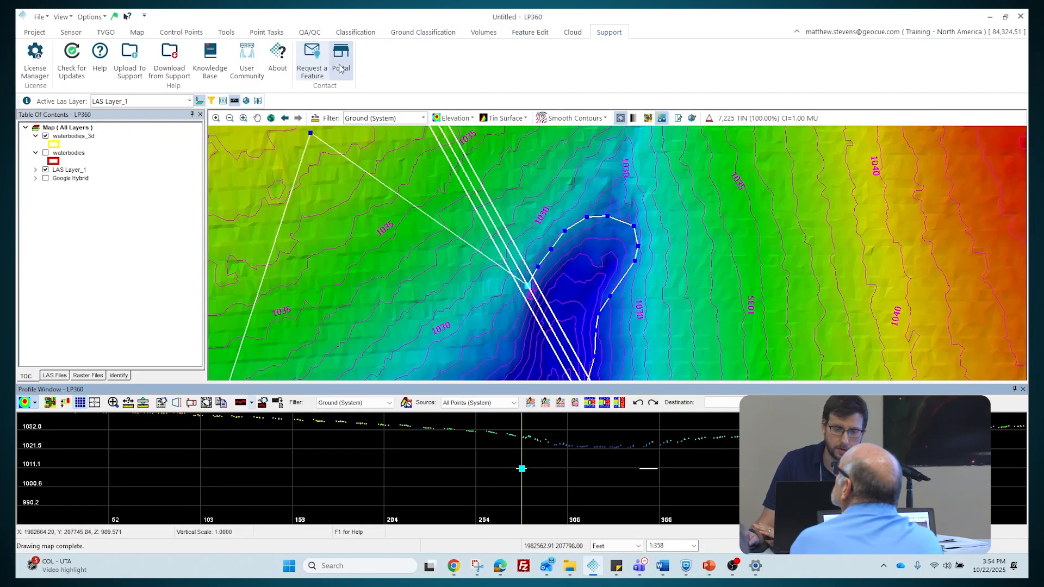
pyautogui.click(210, 60)
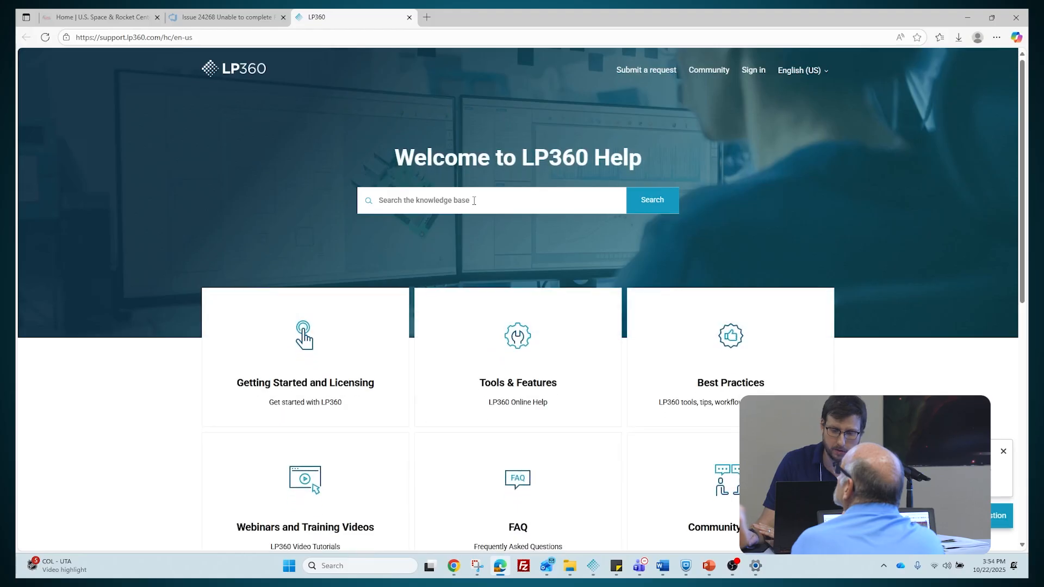
pyautogui.click(474, 201)
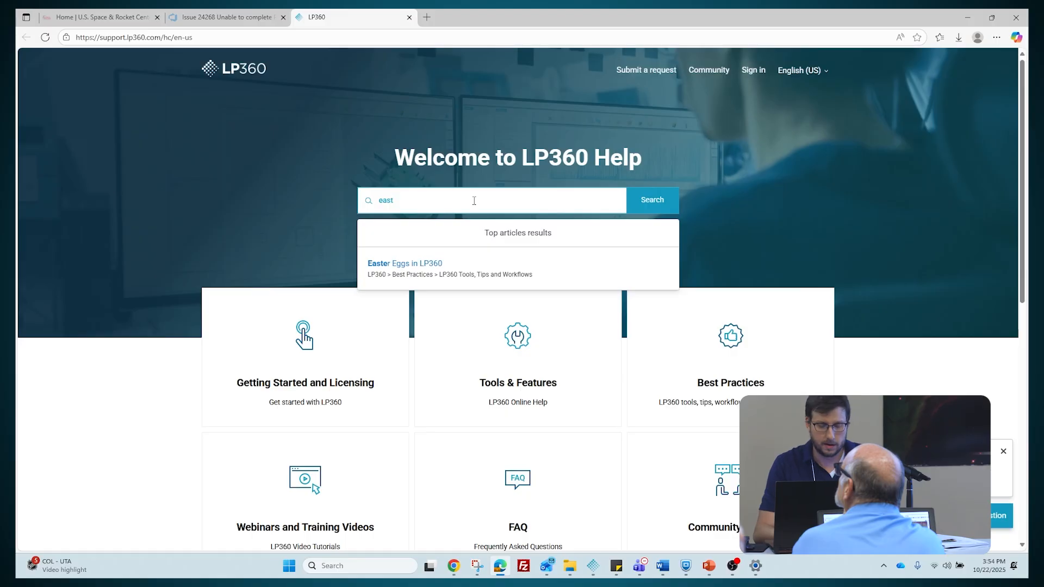
pyautogui.write('easter eggs')
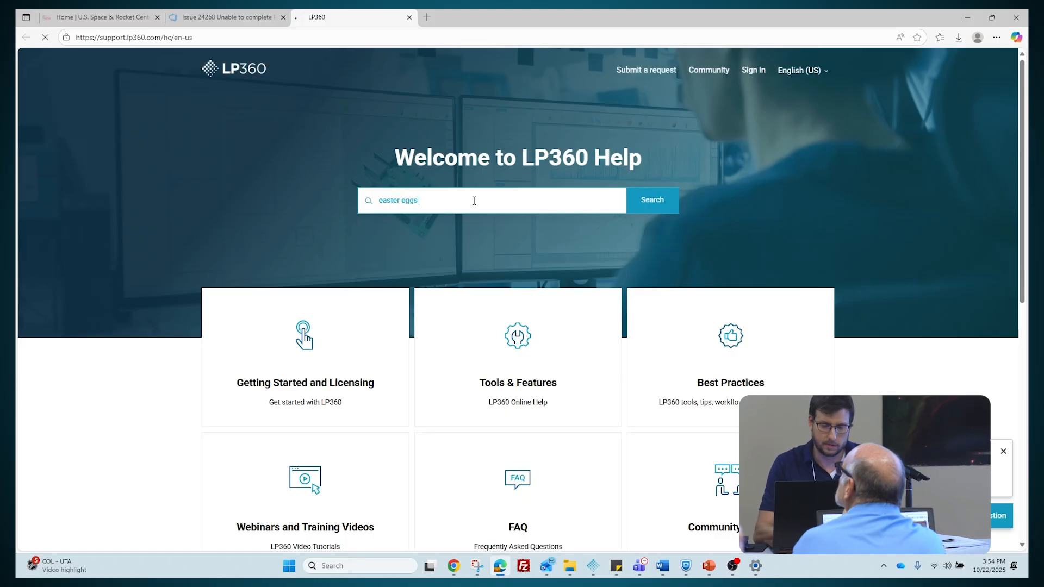
pyautogui.press('Return')
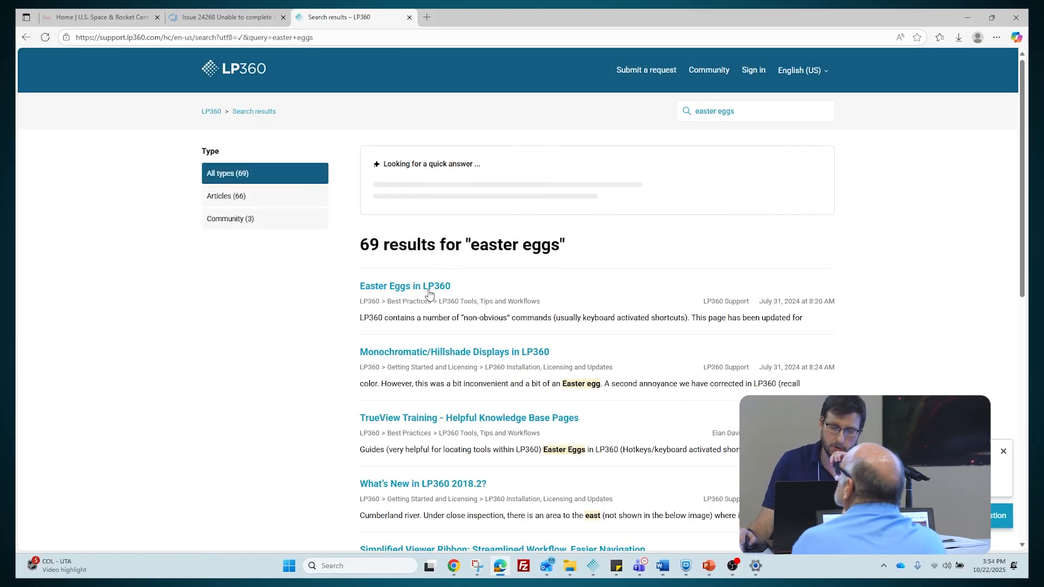
pyautogui.click(676, 294)
# Examine the article's shortcut lists for the map, profile and 3D windows, point editing and snapping, and return to LP360
pyautogui.scroll(-3, 702, 275)
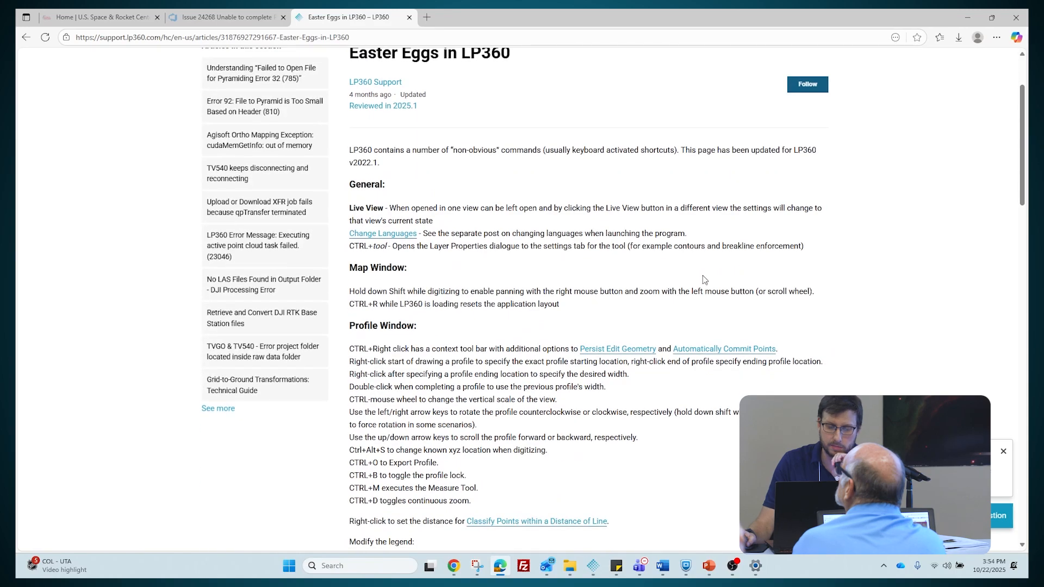
pyautogui.scroll(-4, 702, 275)
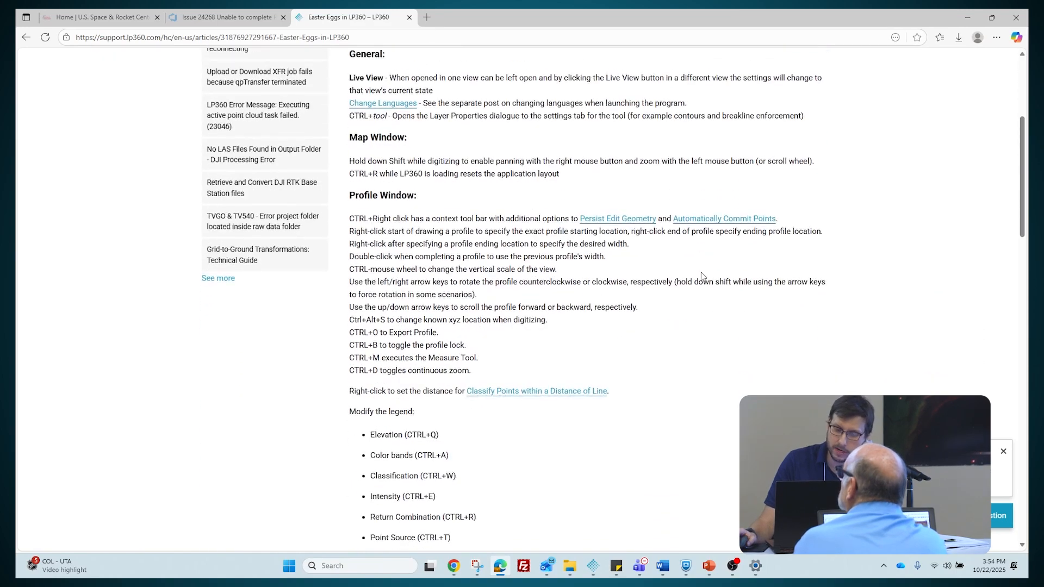
pyautogui.scroll(-9, 703, 276)
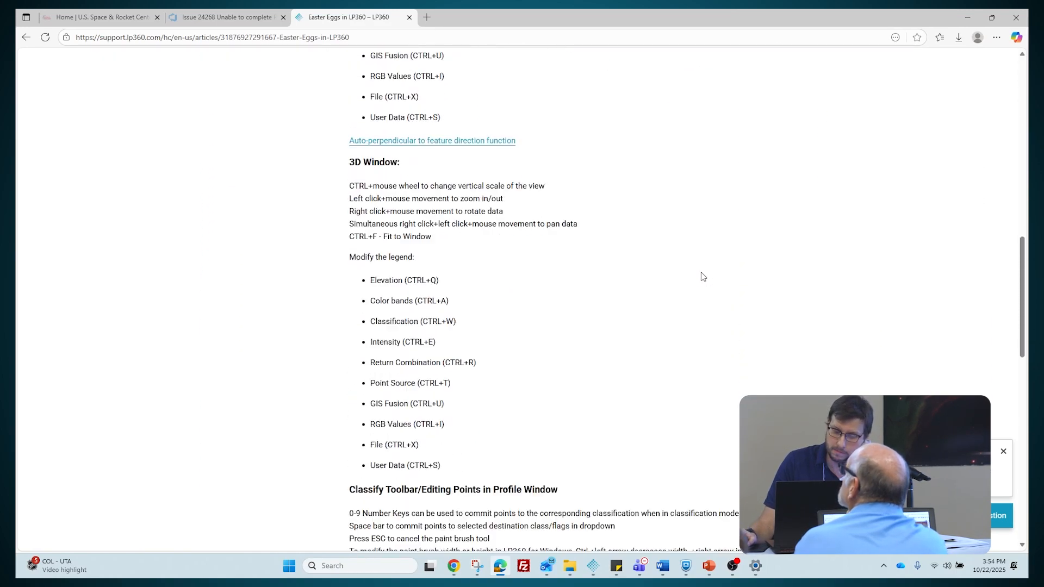
pyautogui.scroll(-3, 702, 276)
pyautogui.scroll(8, 703, 276)
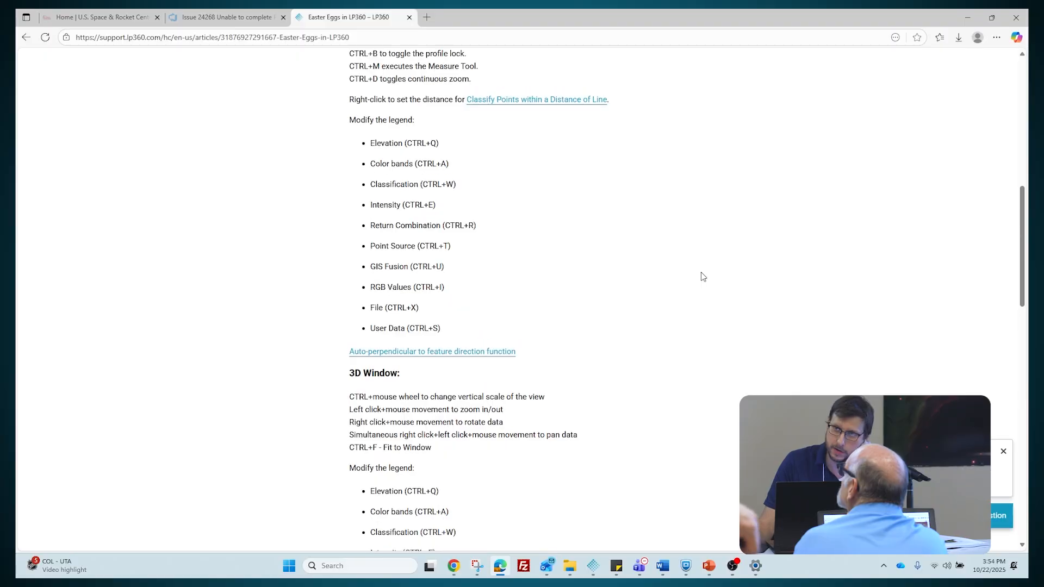
pyautogui.scroll(7, 703, 276)
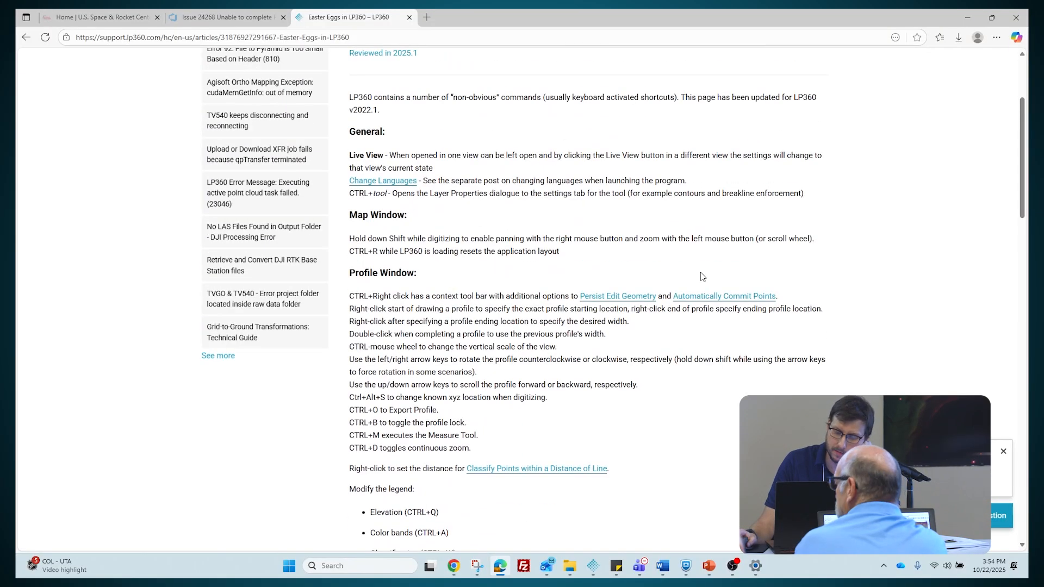
pyautogui.scroll(-18, 702, 276)
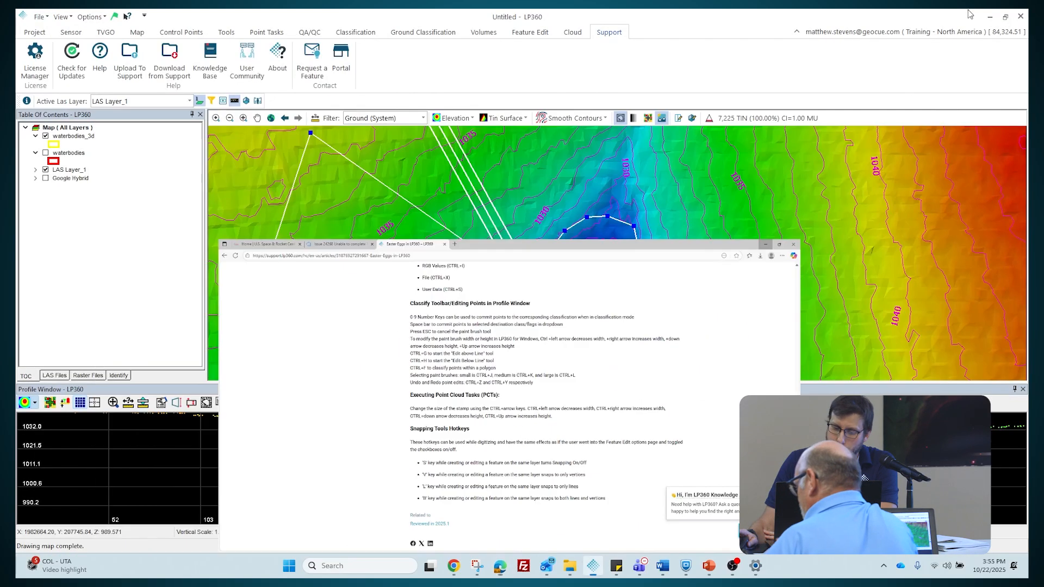
pyautogui.click(967, 17)
# Resume the pond outline southward with vertices down the upper west bank of the northern inlet
pyautogui.moveTo(482, 322); pyautogui.dragTo(499, 174)
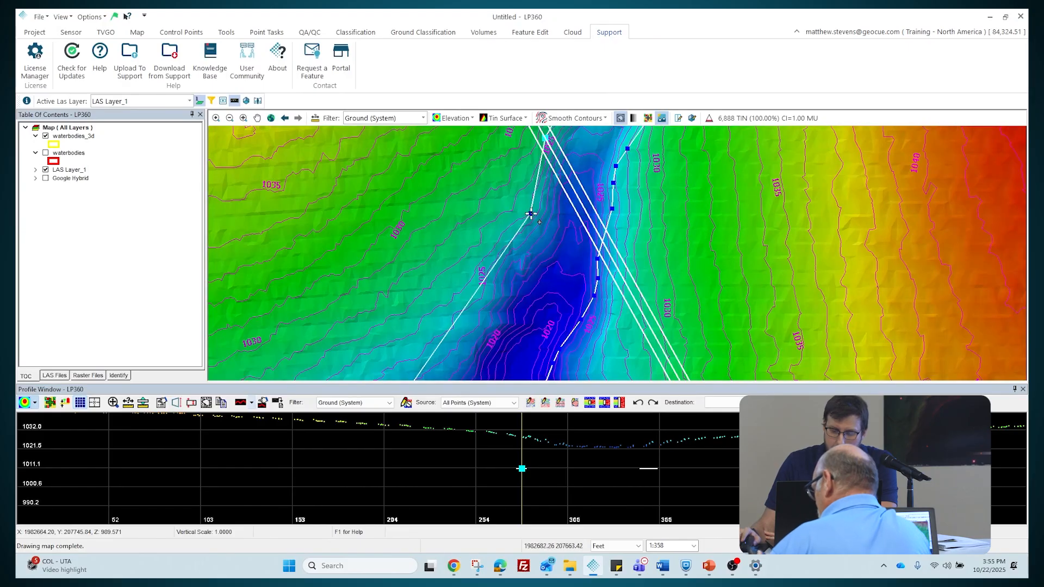
pyautogui.click(543, 163)
pyautogui.click(540, 202)
pyautogui.click(538, 219)
pyautogui.click(534, 247)
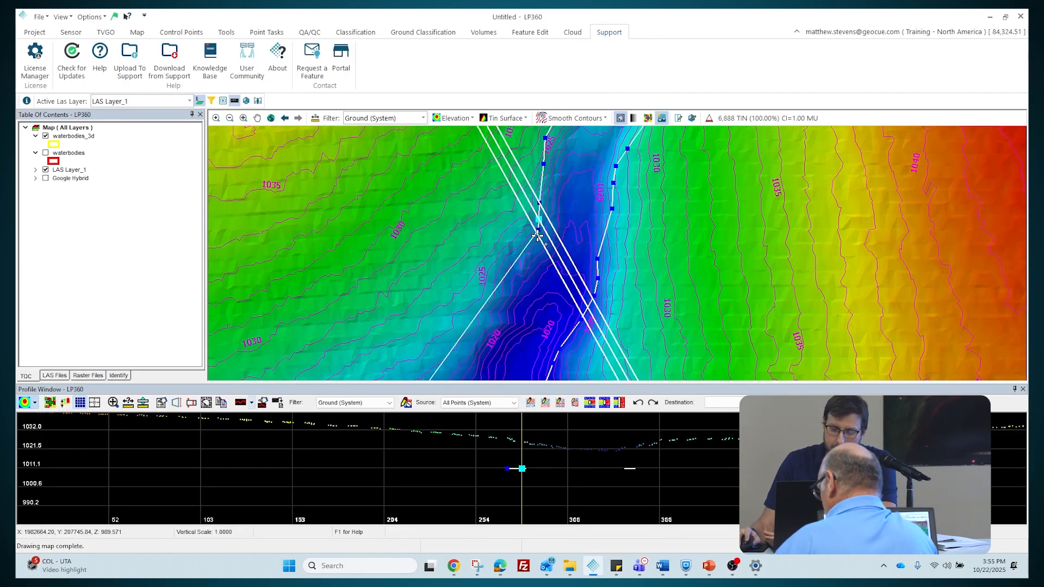
# Continue the pond outline south along the northern inlet's west bank with closely spaced vertices
pyautogui.moveTo(486, 285); pyautogui.dragTo(537, 195)
pyautogui.click(565, 194)
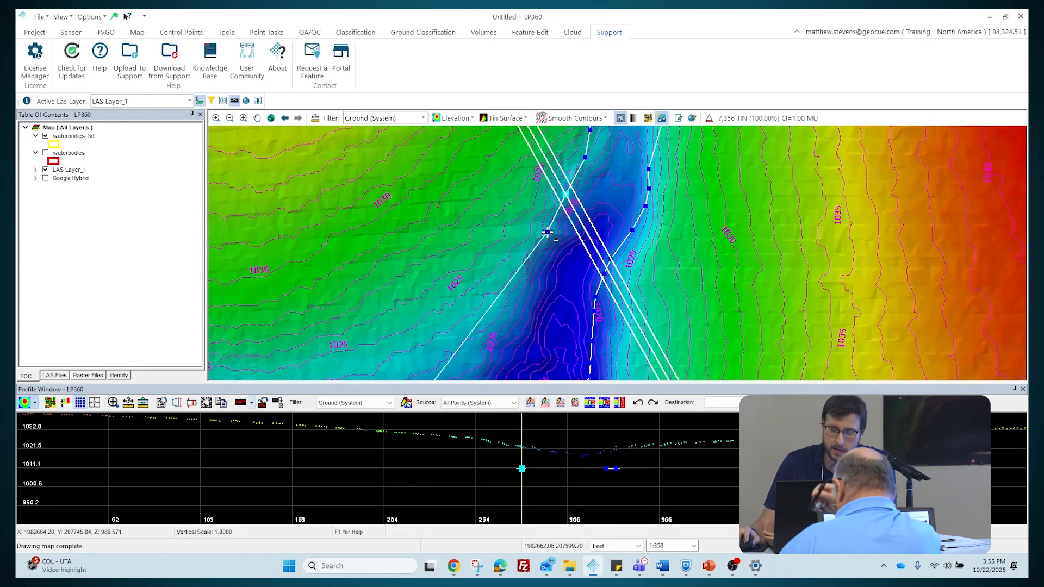
pyautogui.click(542, 234)
pyautogui.moveTo(523, 263); pyautogui.dragTo(506, 241)
pyautogui.click(527, 215)
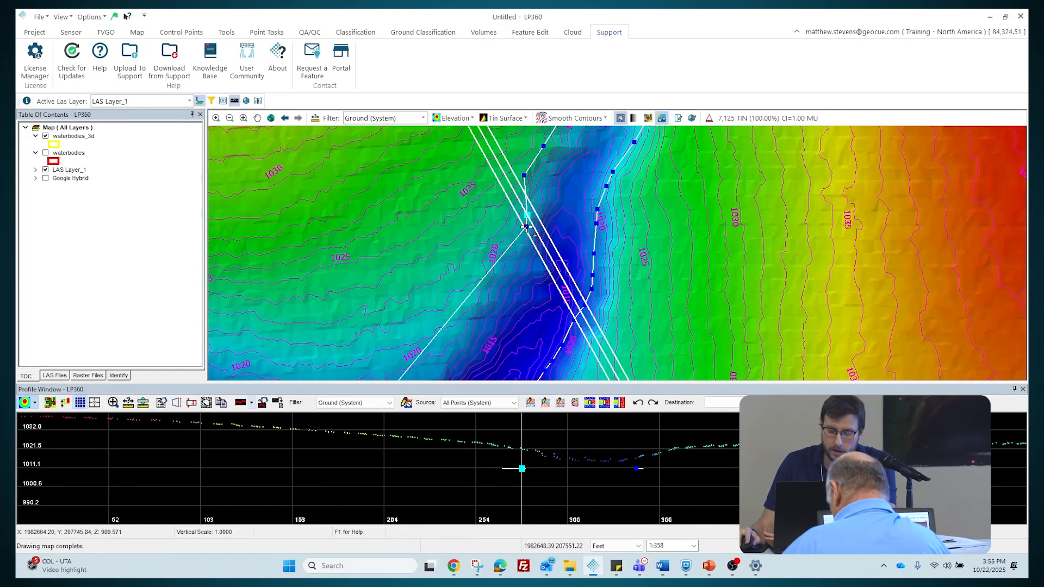
pyautogui.click(524, 244)
pyautogui.click(513, 260)
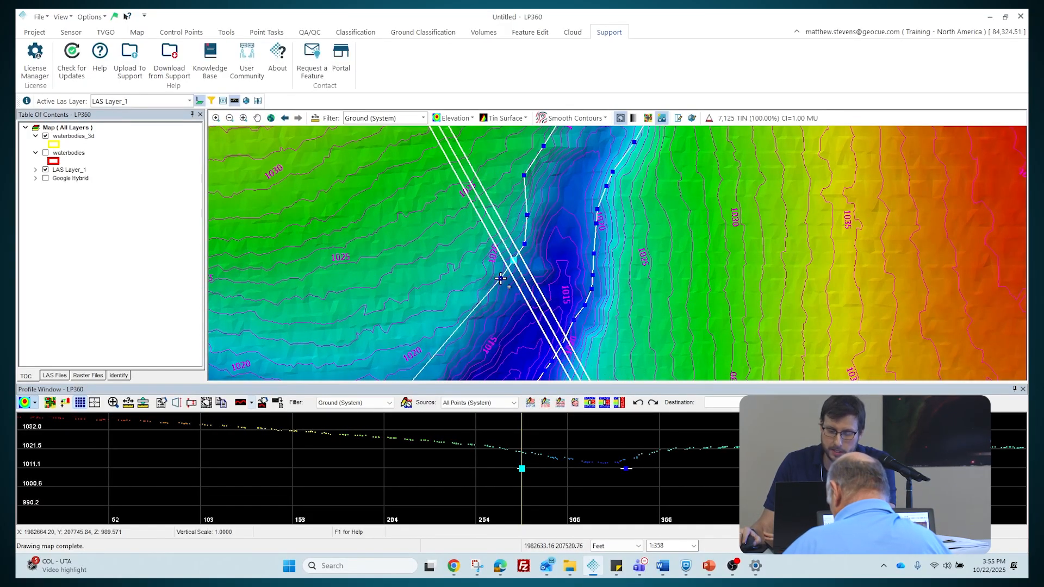
# Carry the outline down the lower west bank to the inlet's mouth and finish the waterbody polygon there
pyautogui.moveTo(500, 278); pyautogui.dragTo(560, 206)
pyautogui.click(567, 224)
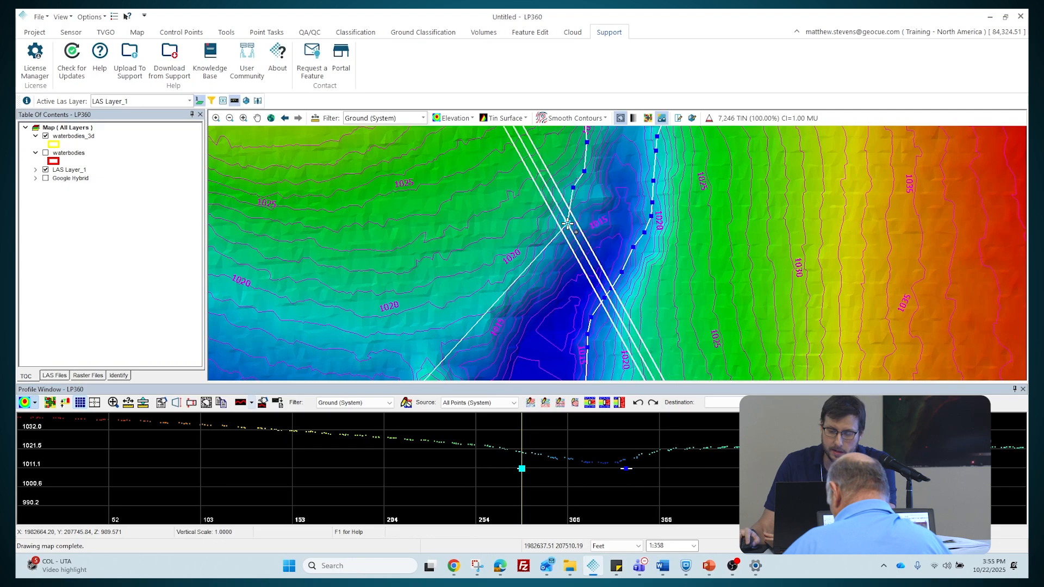
pyautogui.click(566, 242)
pyautogui.click(548, 265)
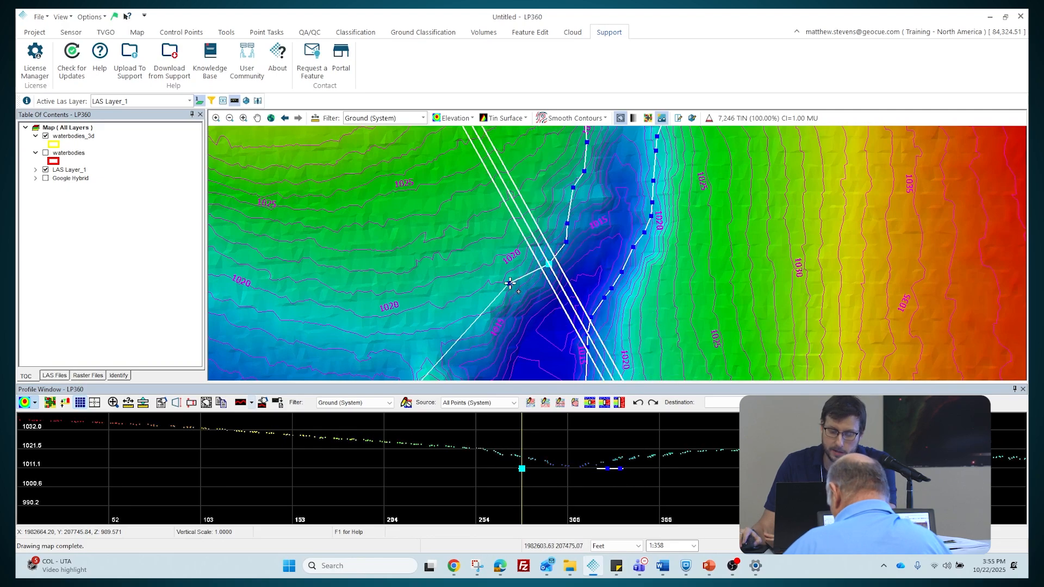
pyautogui.moveTo(518, 281); pyautogui.dragTo(581, 195)
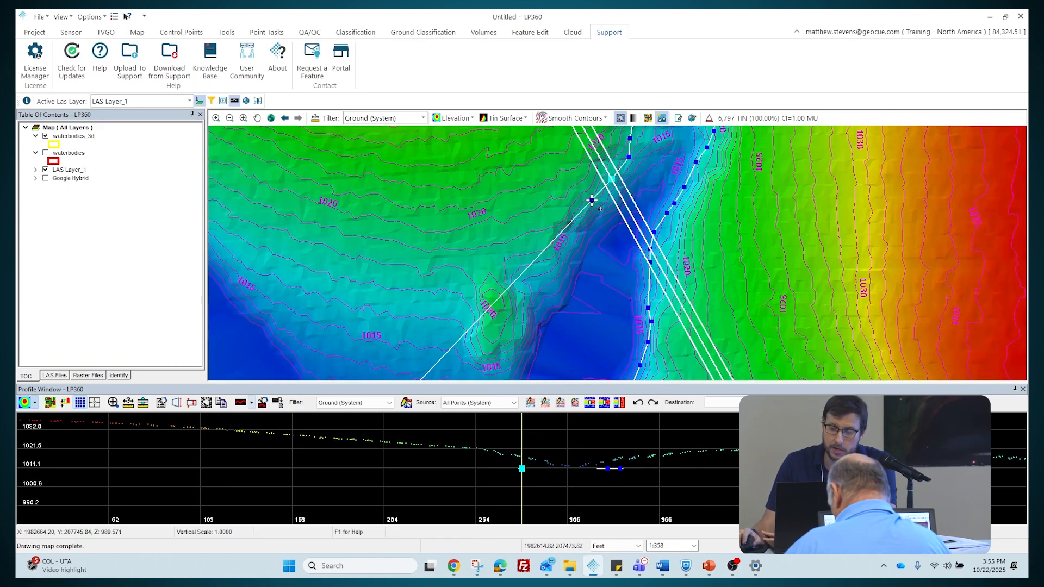
pyautogui.doubleClick(585, 217)
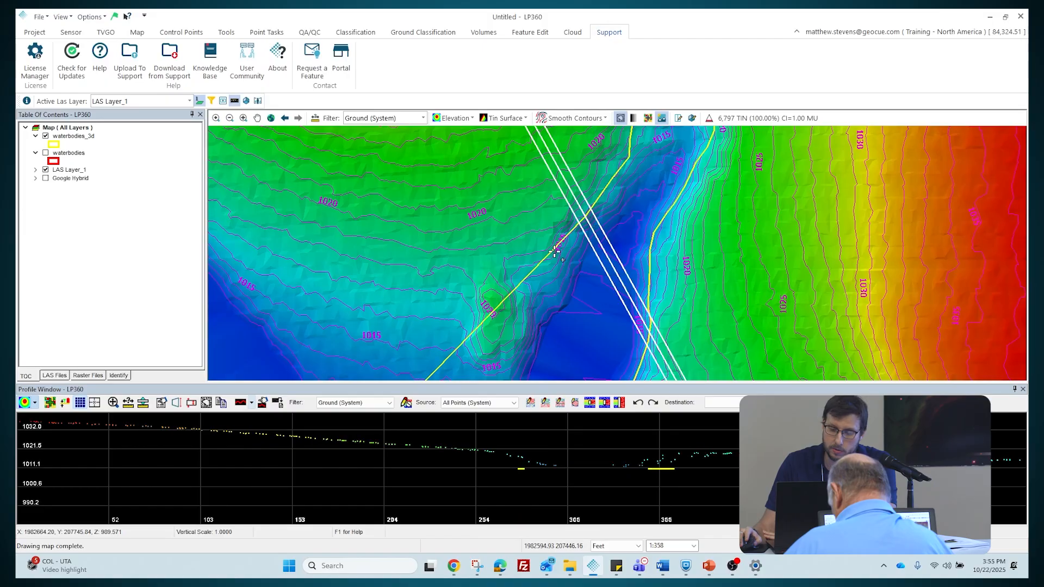
# Edit the waterbody polygon's vertices, selecting two neighbouring ones on the inlet's west bank and moving them outward to the west
pyautogui.scroll(-4, 563, 240)
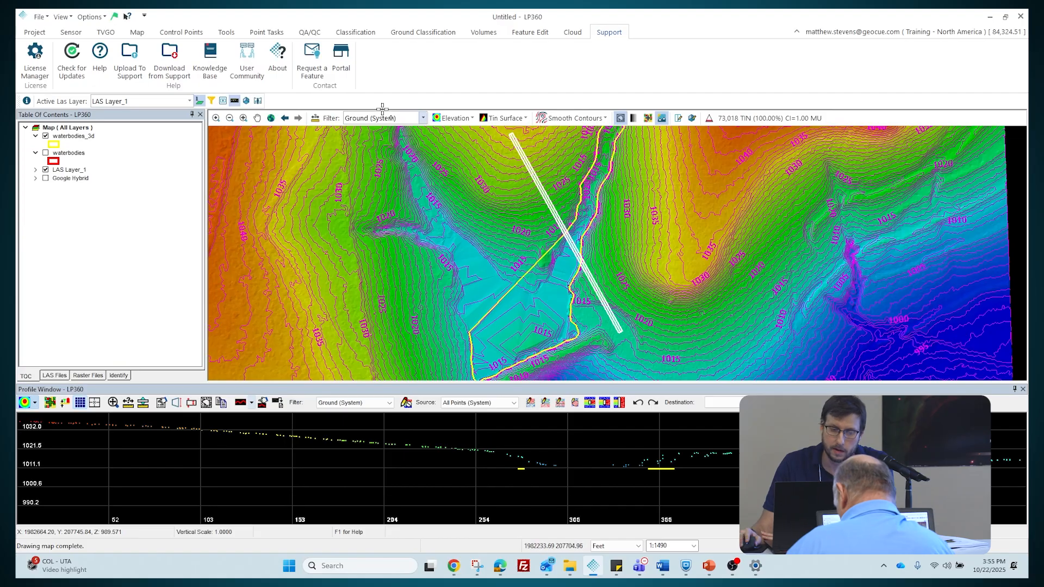
pyautogui.click(526, 34)
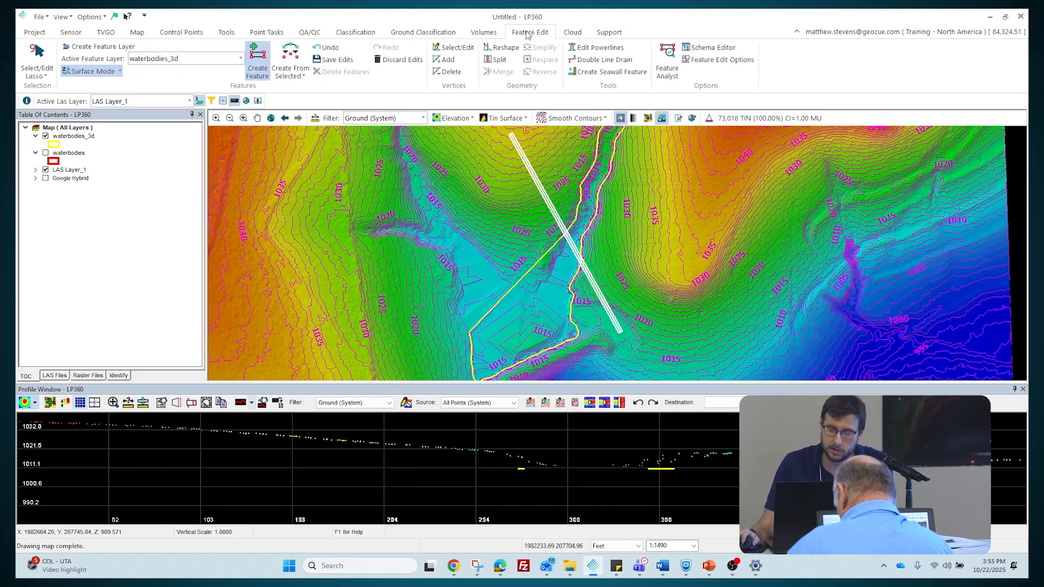
pyautogui.click(464, 50)
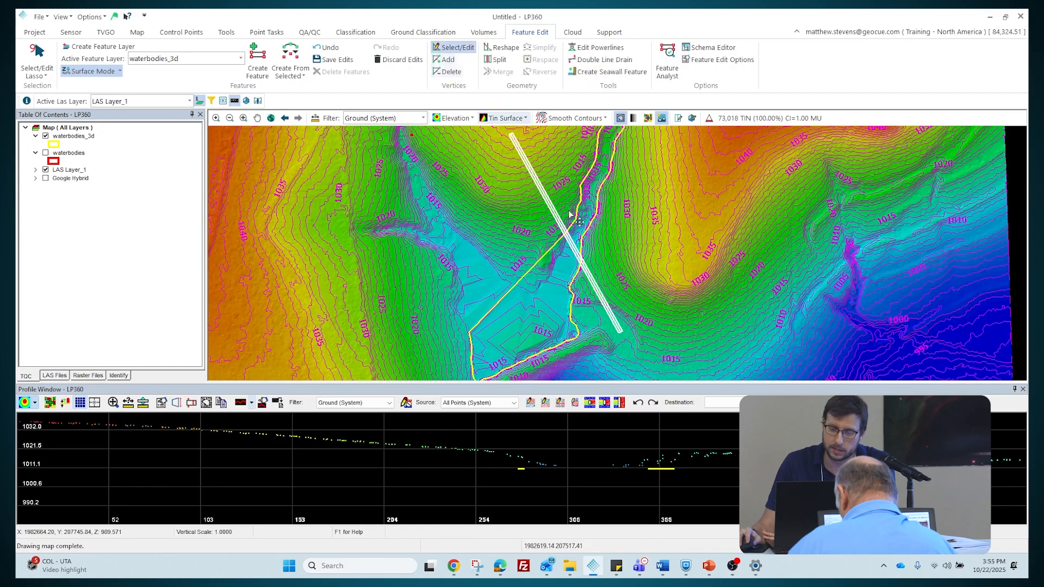
pyautogui.click(579, 243)
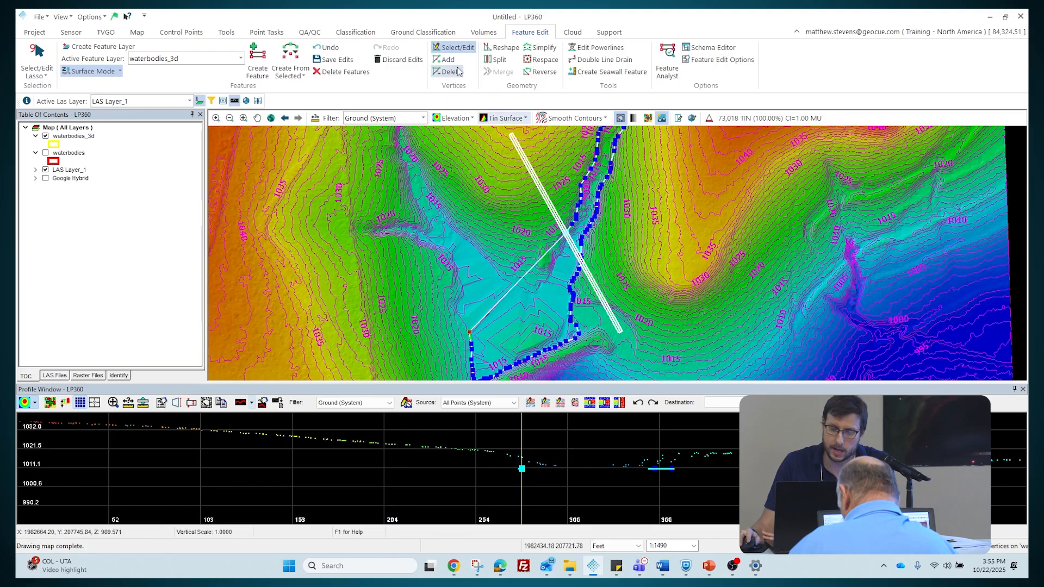
pyautogui.click(581, 189)
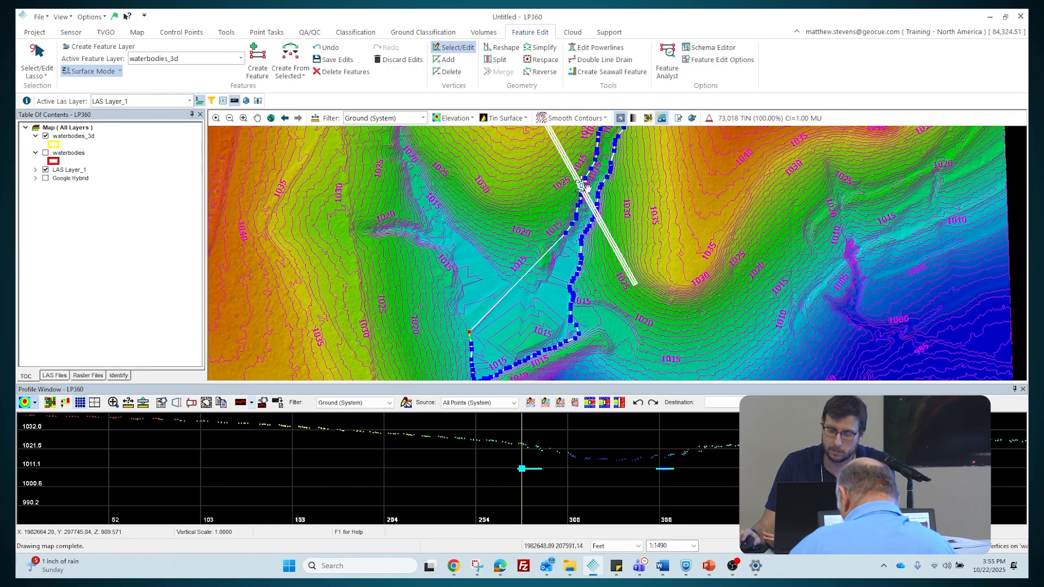
pyautogui.scroll(5, 581, 189)
pyautogui.moveTo(579, 235)
pyautogui.mouseDown()
pyautogui.moveTo(509, 242)
pyautogui.moveTo(520, 182)
pyautogui.moveTo(568, 168)
pyautogui.moveTo(588, 184)
pyautogui.moveTo(593, 240)
pyautogui.mouseUp()
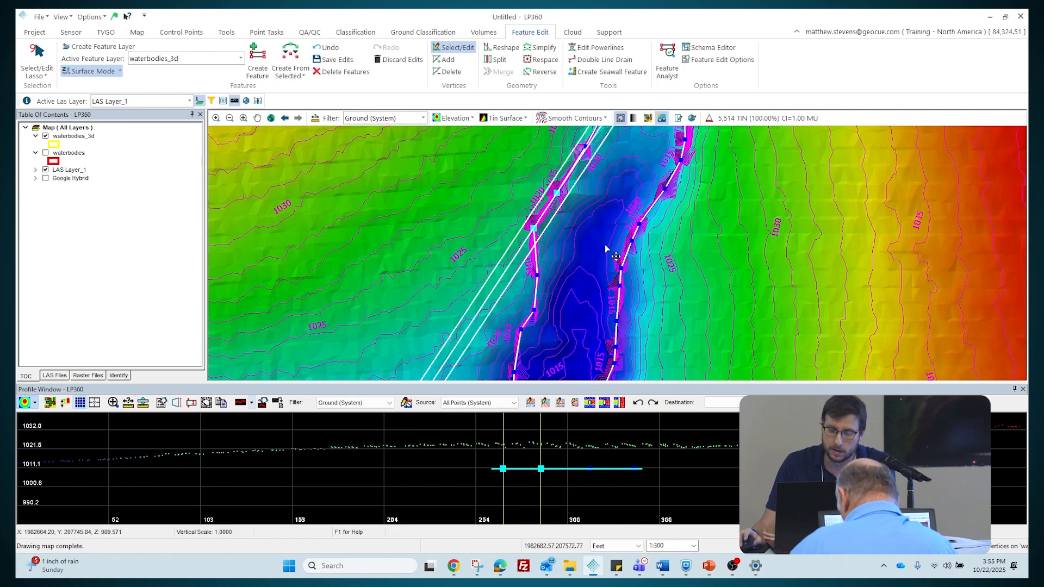
pyautogui.moveTo(556, 193); pyautogui.dragTo(526, 181)
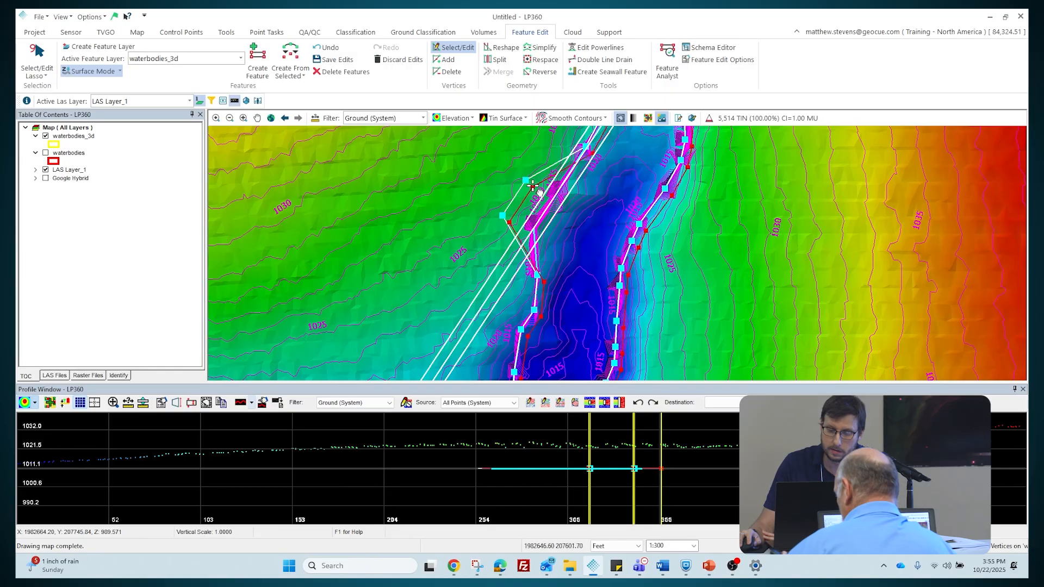
# Return the two displaced west-bank vertices to the shoreline and deselect the polygon
pyautogui.click(533, 203)
pyautogui.click(537, 197)
pyautogui.click(521, 224)
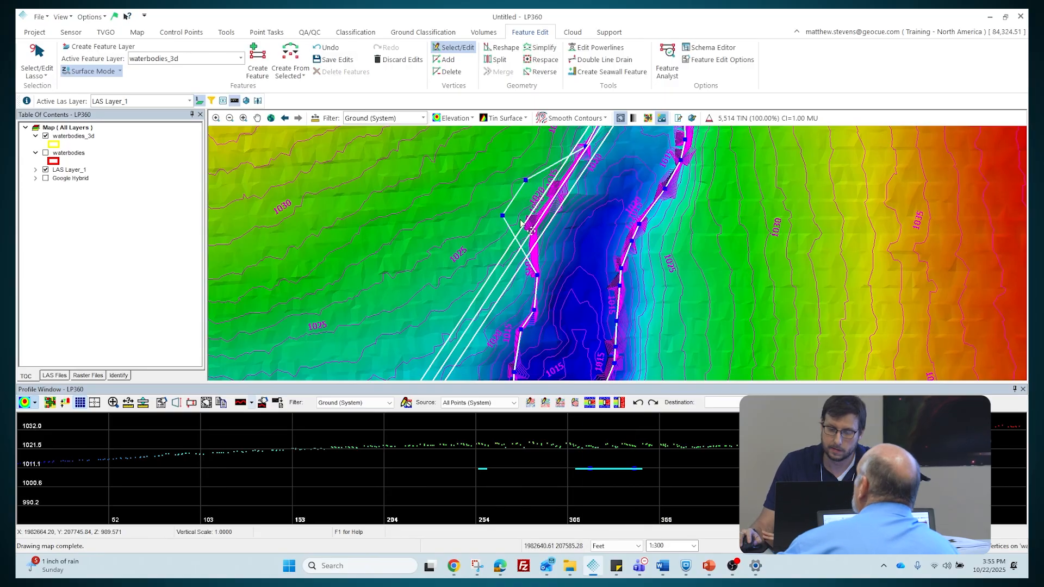
pyautogui.moveTo(525, 156)
pyautogui.mouseDown()
pyautogui.moveTo(533, 185)
pyautogui.moveTo(557, 194)
pyautogui.mouseUp()
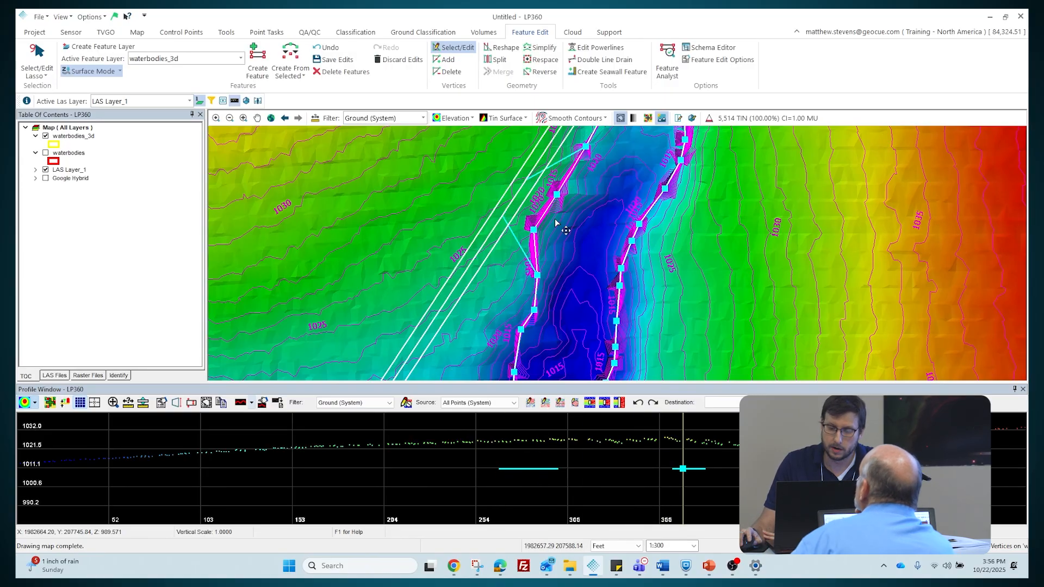
pyautogui.click(547, 210)
pyautogui.click(534, 246)
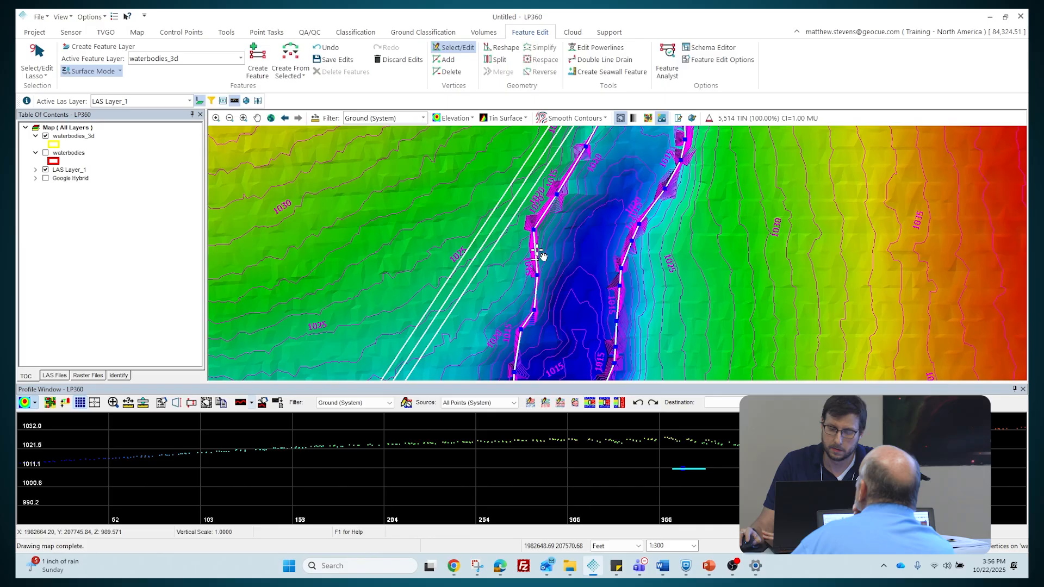
pyautogui.moveTo(533, 230); pyautogui.dragTo(541, 232)
pyautogui.click(500, 234)
pyautogui.scroll(-4, 498, 248)
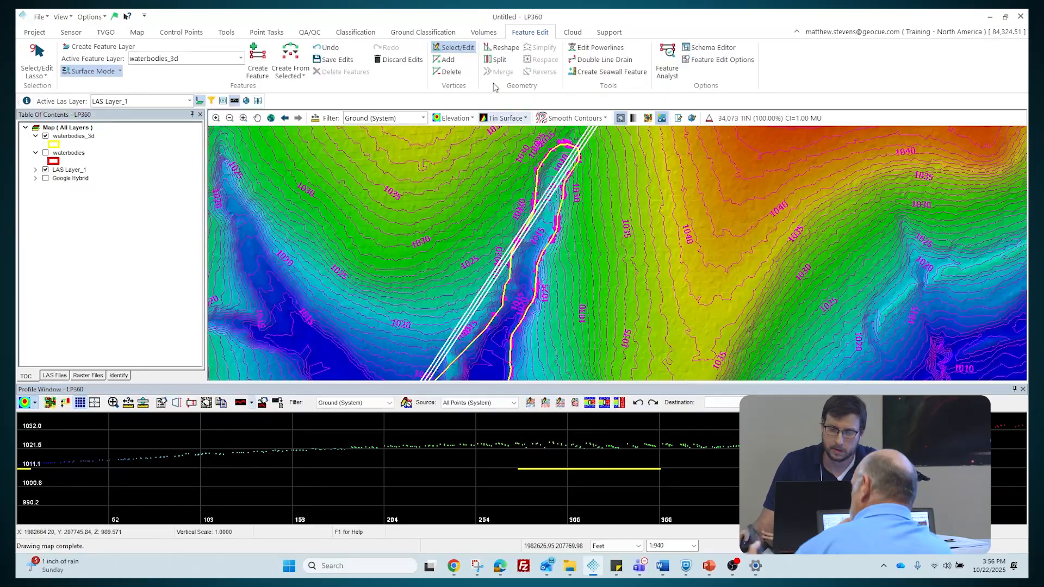
# Add a vertex to the polygon's long diagonal edge and place it near the upper end of the northwest inlet
pyautogui.click(445, 59)
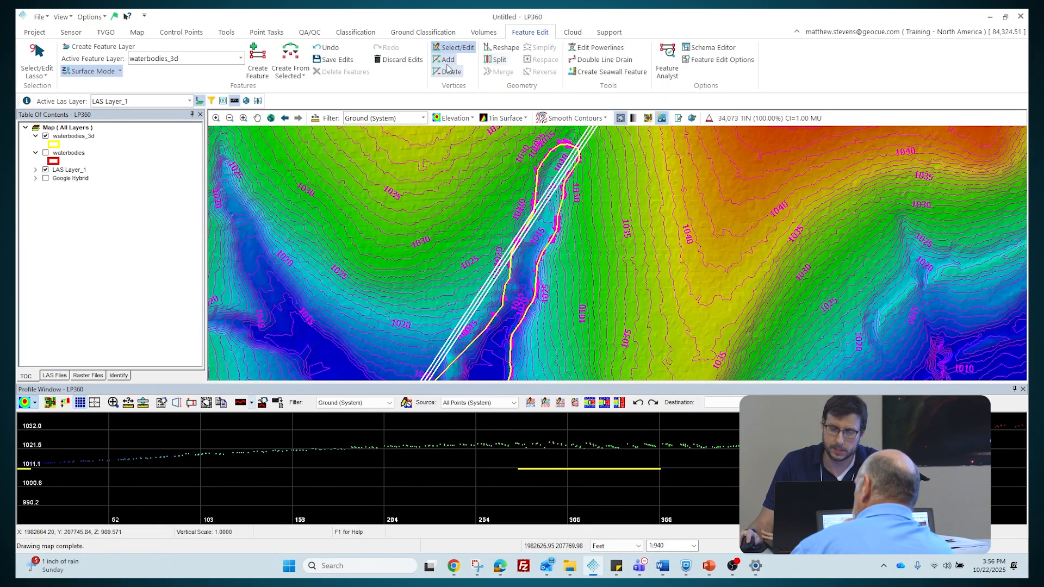
pyautogui.moveTo(443, 349); pyautogui.dragTo(505, 227)
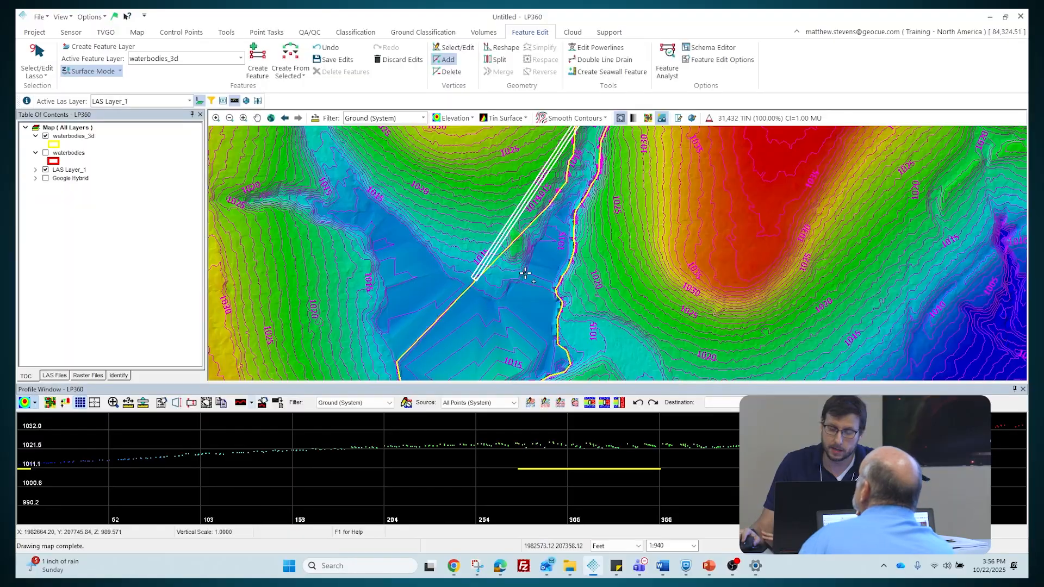
pyautogui.moveTo(483, 248); pyautogui.dragTo(566, 309)
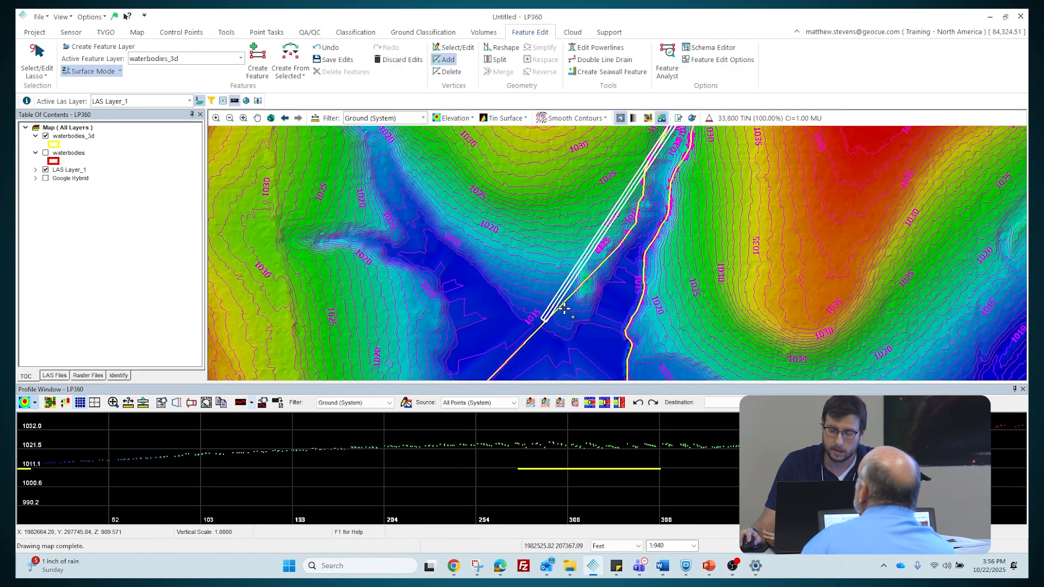
pyautogui.click(560, 307)
pyautogui.click(556, 310)
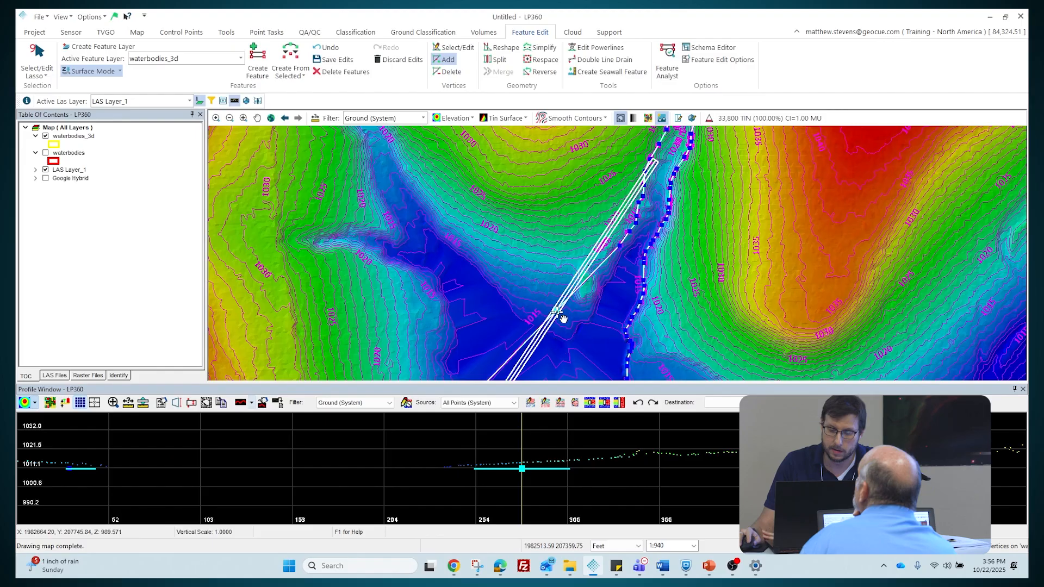
pyautogui.moveTo(557, 310); pyautogui.dragTo(397, 139)
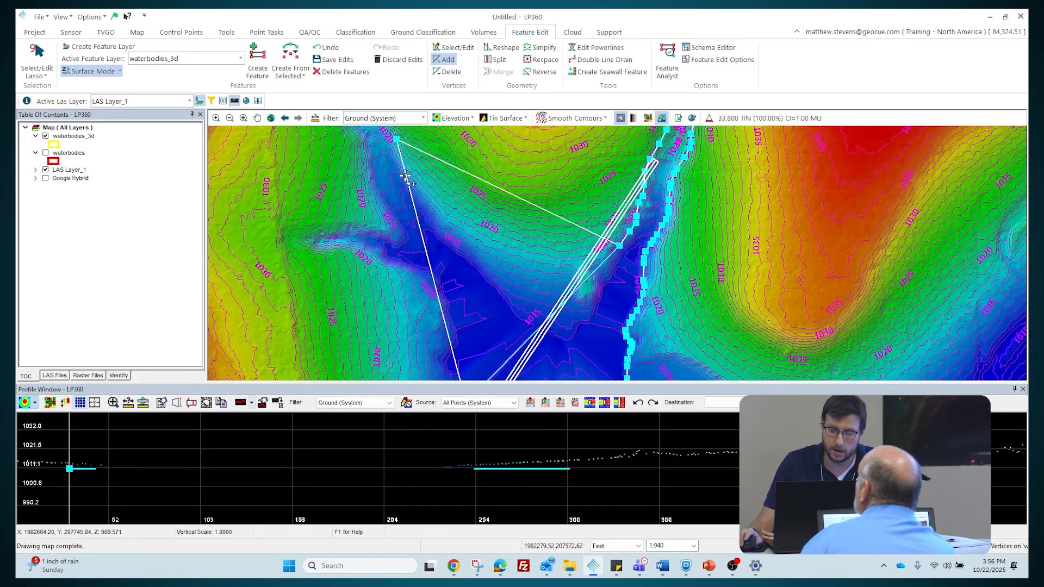
# Add two vertices below the northern inlet's west bank and adjust them eastward onto the shoreline beside the small mound
pyautogui.click(600, 237)
pyautogui.moveTo(604, 245); pyautogui.dragTo(592, 278)
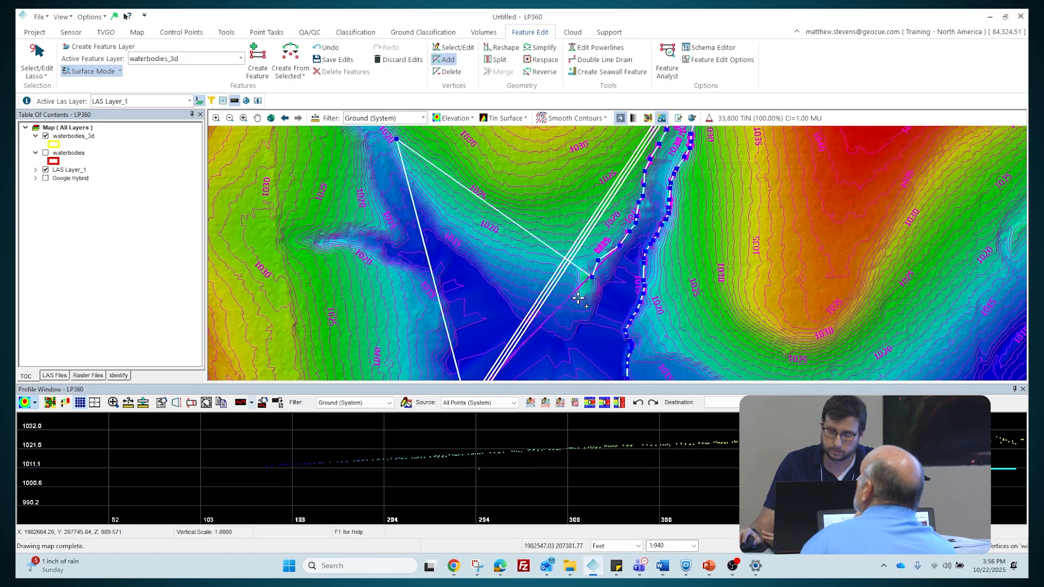
pyautogui.scroll(3, 578, 296)
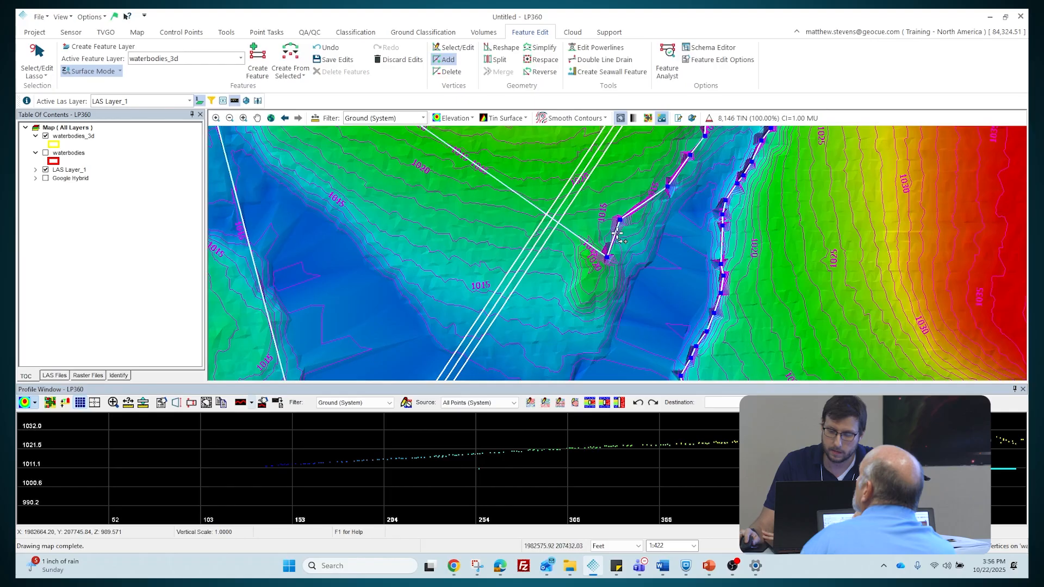
pyautogui.moveTo(620, 219); pyautogui.dragTo(643, 234)
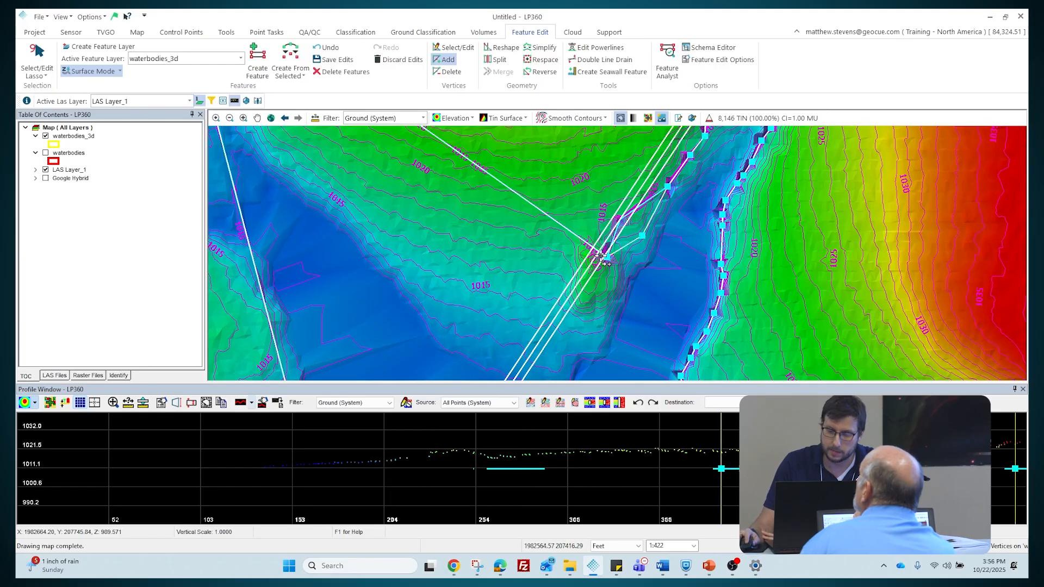
pyautogui.click(608, 232)
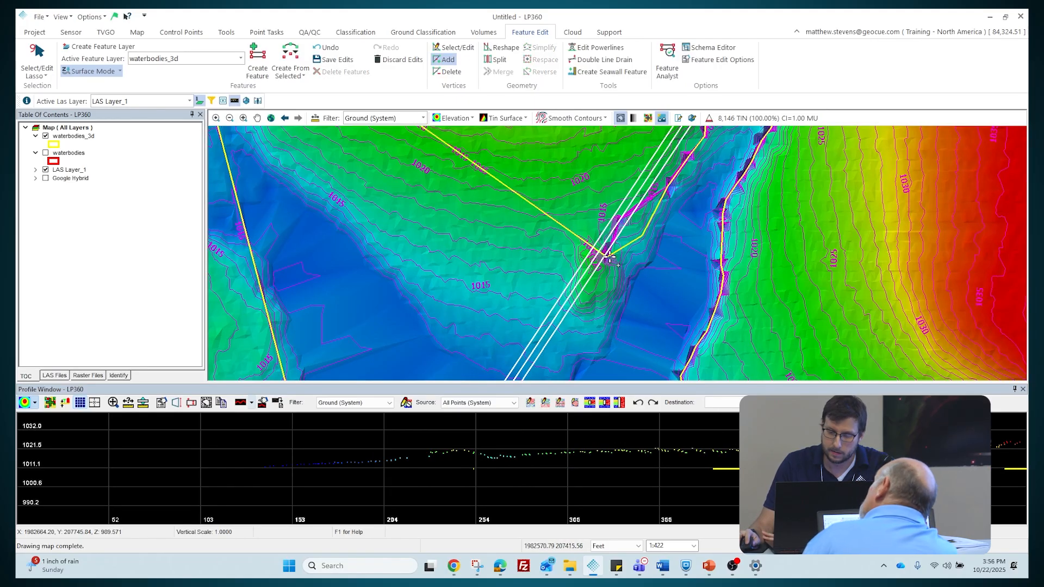
pyautogui.moveTo(607, 258); pyautogui.dragTo(624, 271)
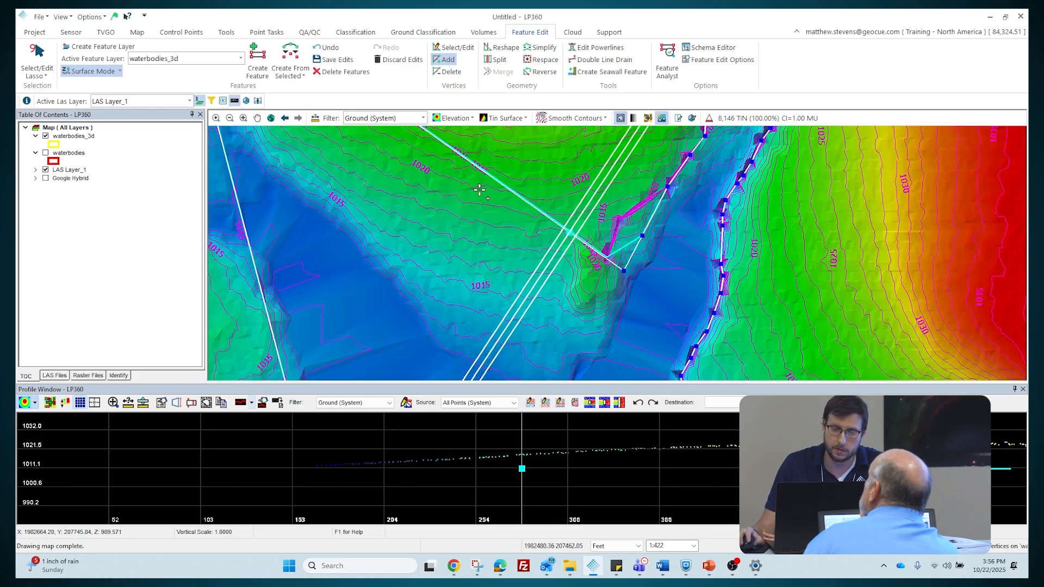
# Add three vertices to the diagonal edge, following the peninsula's east shore down to its southern tip
pyautogui.click(447, 59)
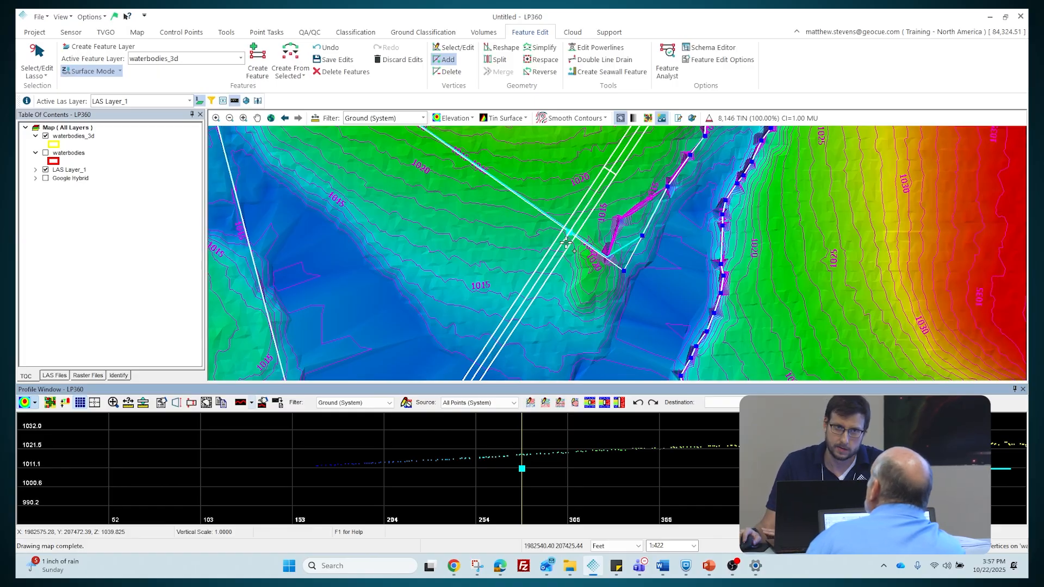
pyautogui.moveTo(571, 235); pyautogui.dragTo(604, 313)
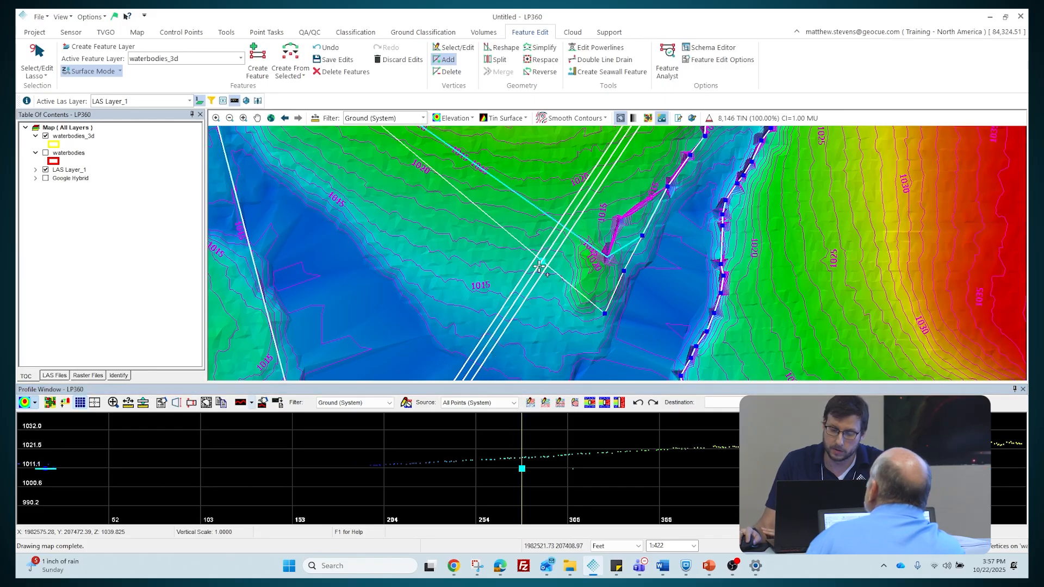
pyautogui.moveTo(542, 262); pyautogui.dragTo(581, 351)
pyautogui.moveTo(517, 333); pyautogui.dragTo(603, 328)
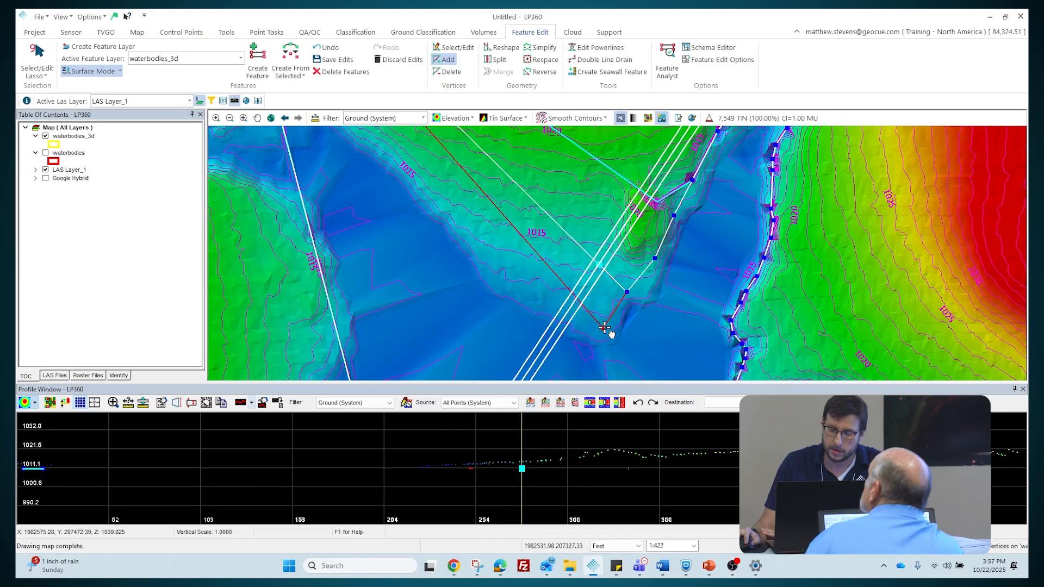
# Add four vertices to the diagonal edge, following the shoreline west from the peninsula's southern tip and up its southwest shore
pyautogui.moveTo(575, 296); pyautogui.dragTo(560, 315)
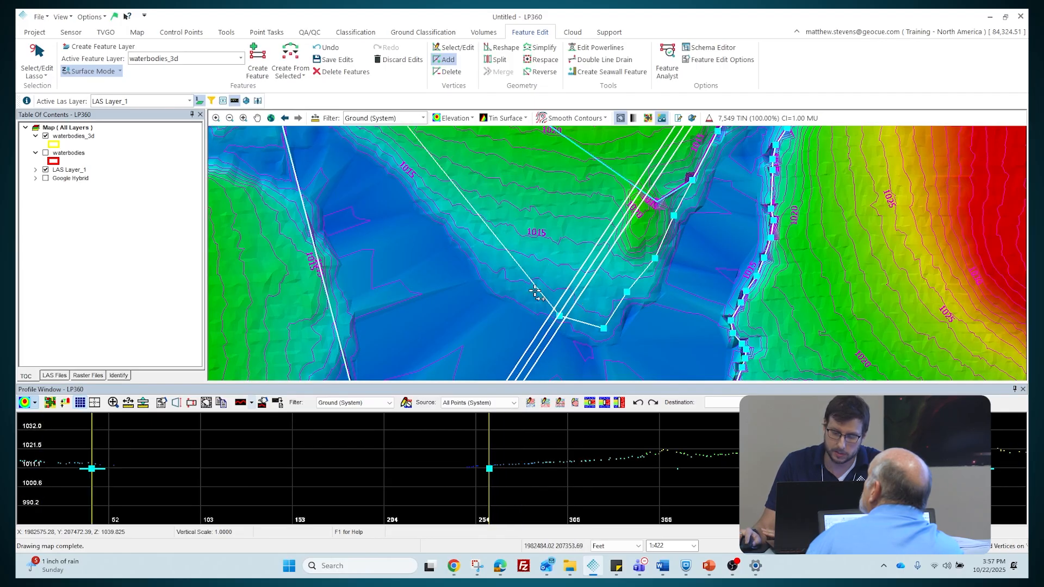
pyautogui.moveTo(534, 281); pyautogui.dragTo(508, 290)
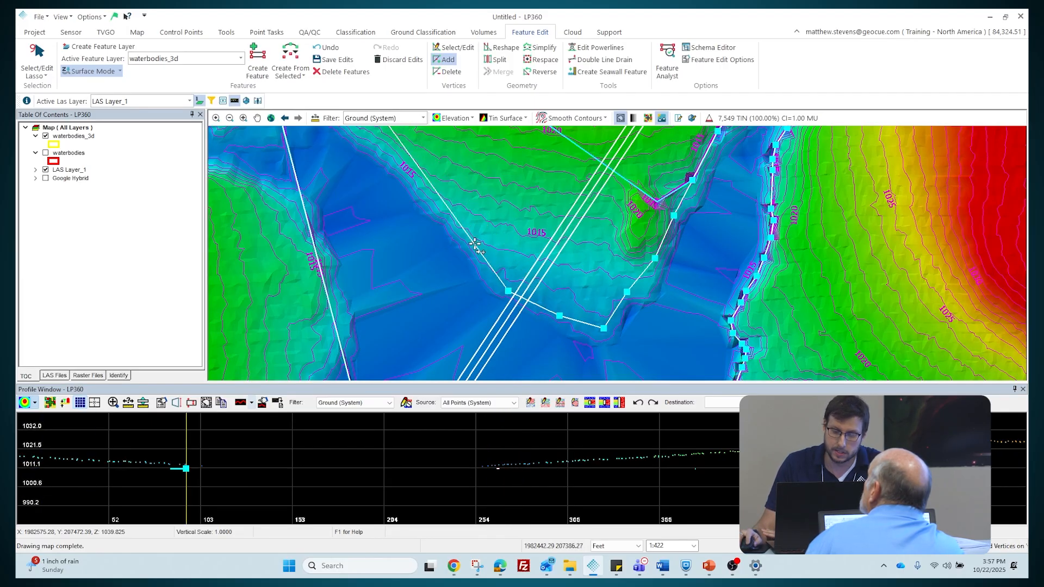
pyautogui.moveTo(474, 244); pyautogui.dragTo(463, 241)
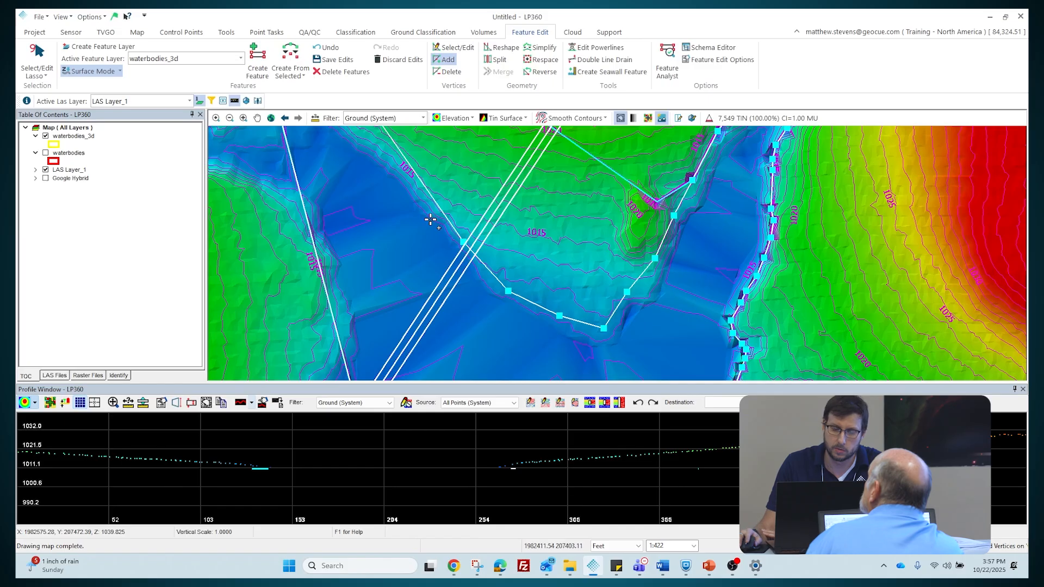
pyautogui.moveTo(435, 201); pyautogui.dragTo(500, 295)
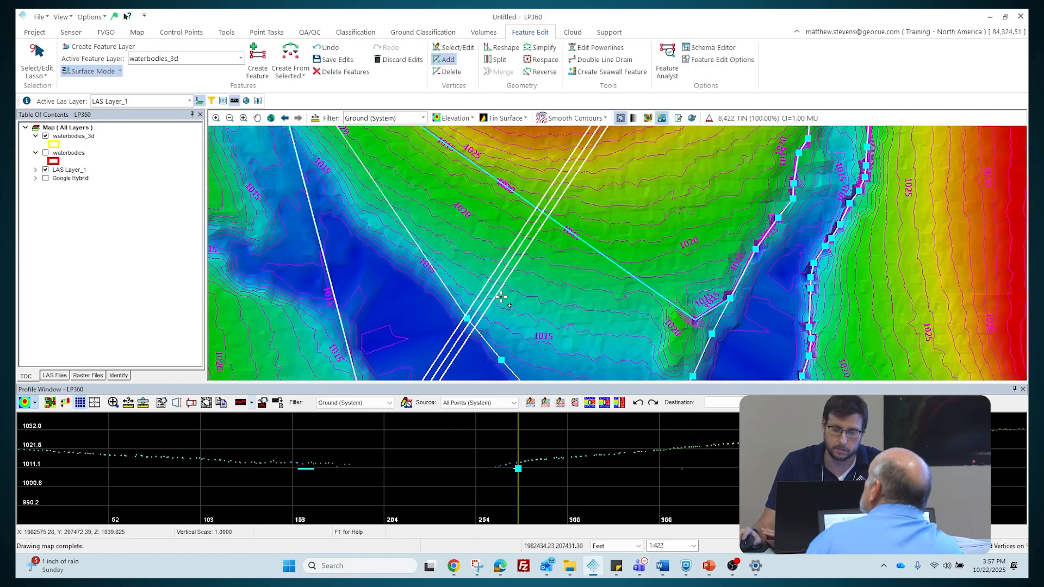
pyautogui.moveTo(421, 252); pyautogui.dragTo(407, 258)
# Add three more vertices up the northwest inlet's east bank, toward the polygon's upper corner
pyautogui.moveTo(375, 203); pyautogui.dragTo(419, 286)
pyautogui.click(382, 257)
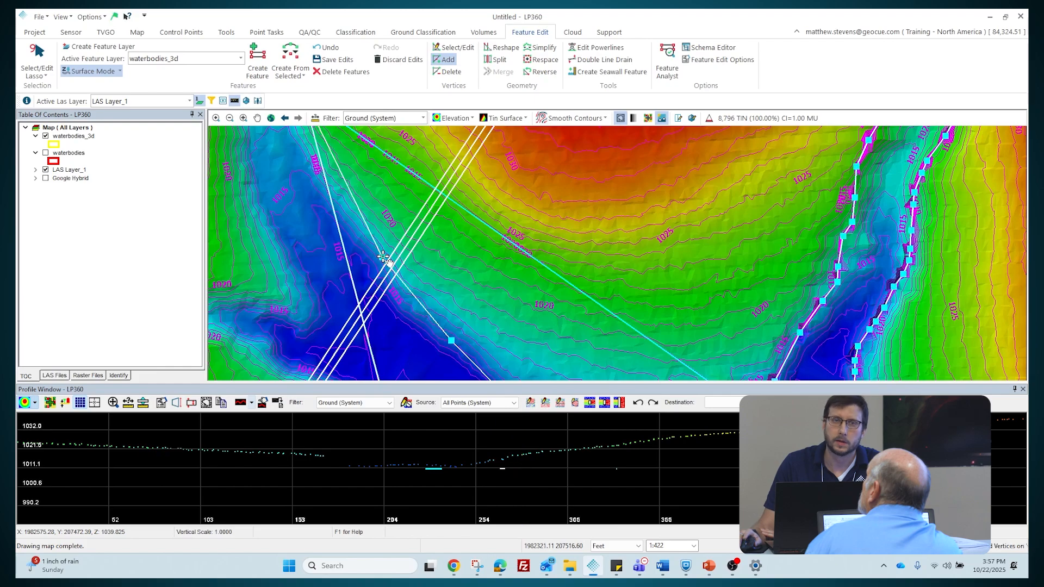
pyautogui.moveTo(358, 206); pyautogui.dragTo(348, 204)
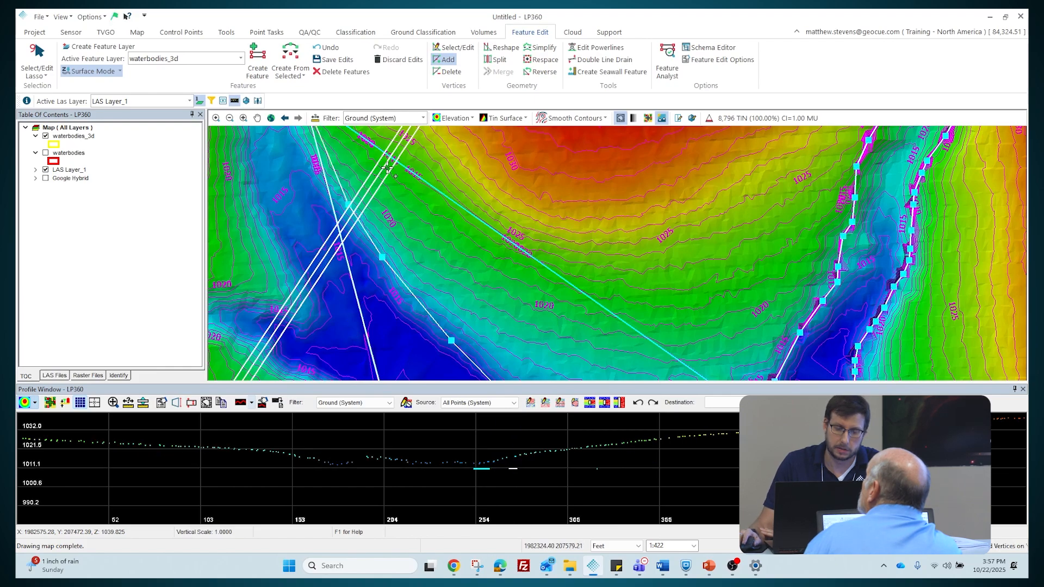
pyautogui.moveTo(370, 170); pyautogui.dragTo(436, 275)
pyautogui.click(385, 246)
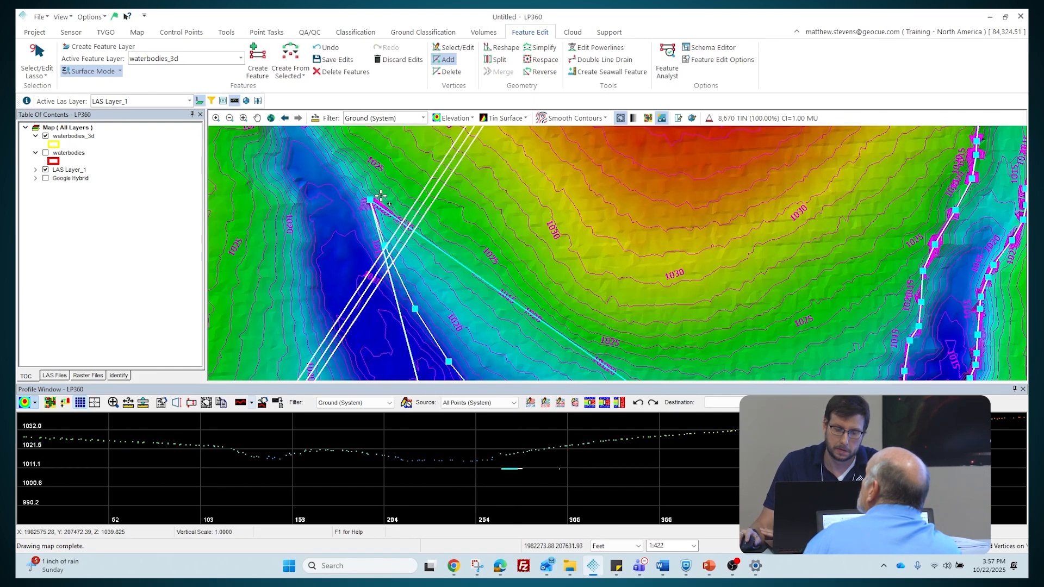
# Try to move the polygon's upper corner vertex, and undo the edits back to the straight diagonal edge
pyautogui.moveTo(371, 201); pyautogui.dragTo(478, 258)
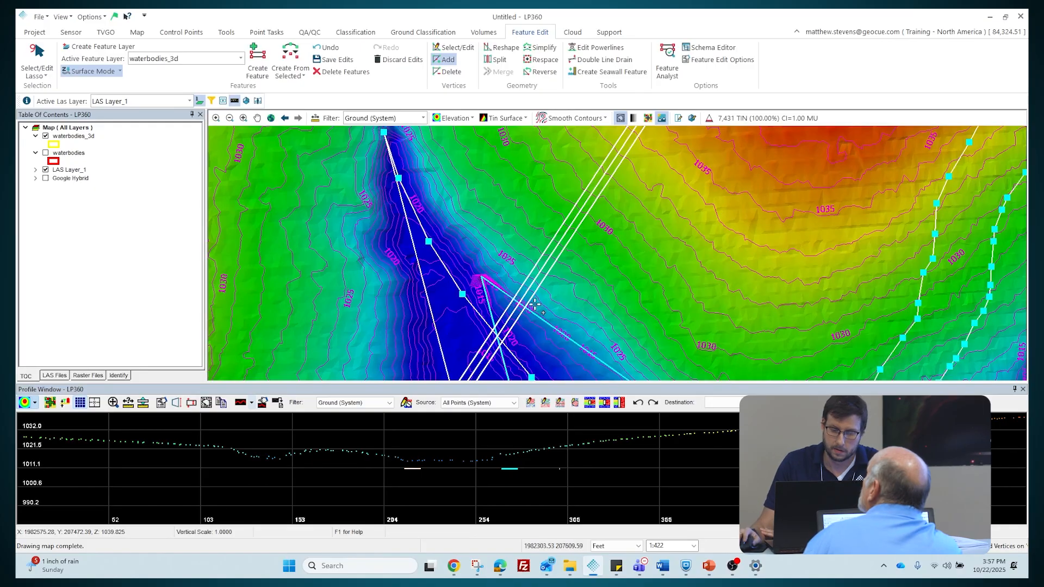
pyautogui.click(661, 253)
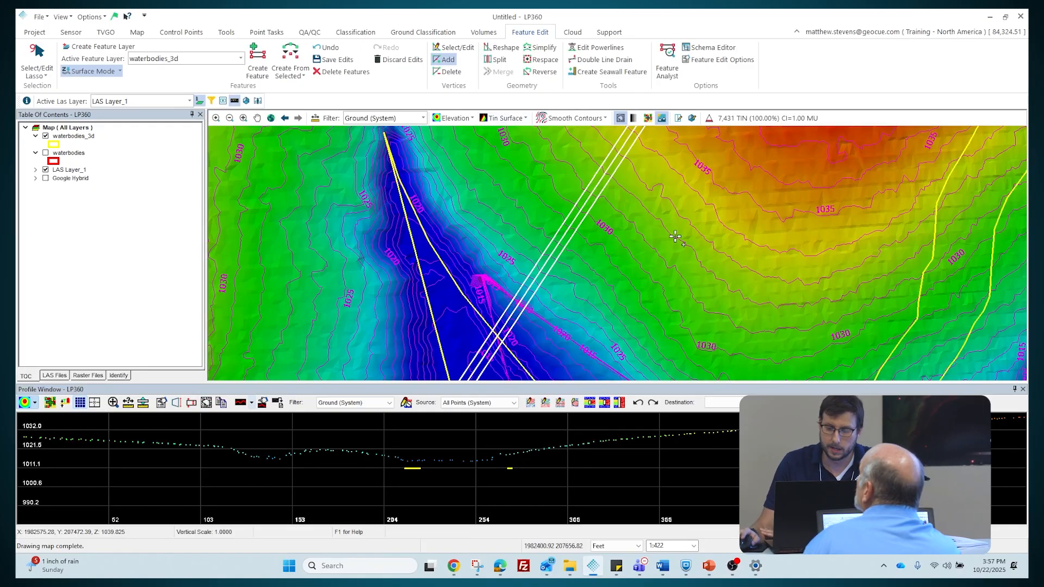
pyautogui.scroll(-5, 648, 247)
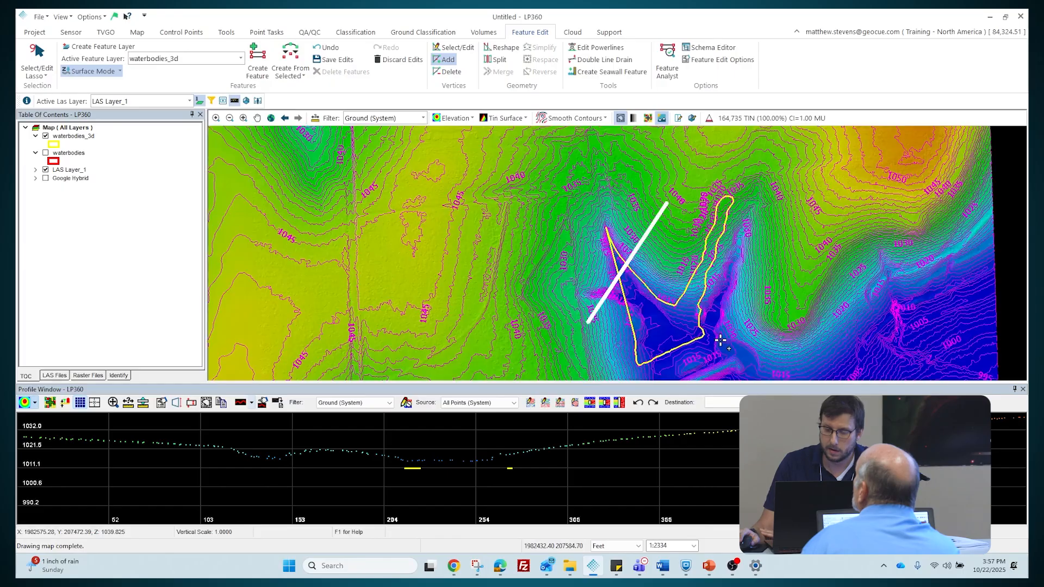
pyautogui.moveTo(726, 342); pyautogui.dragTo(672, 256)
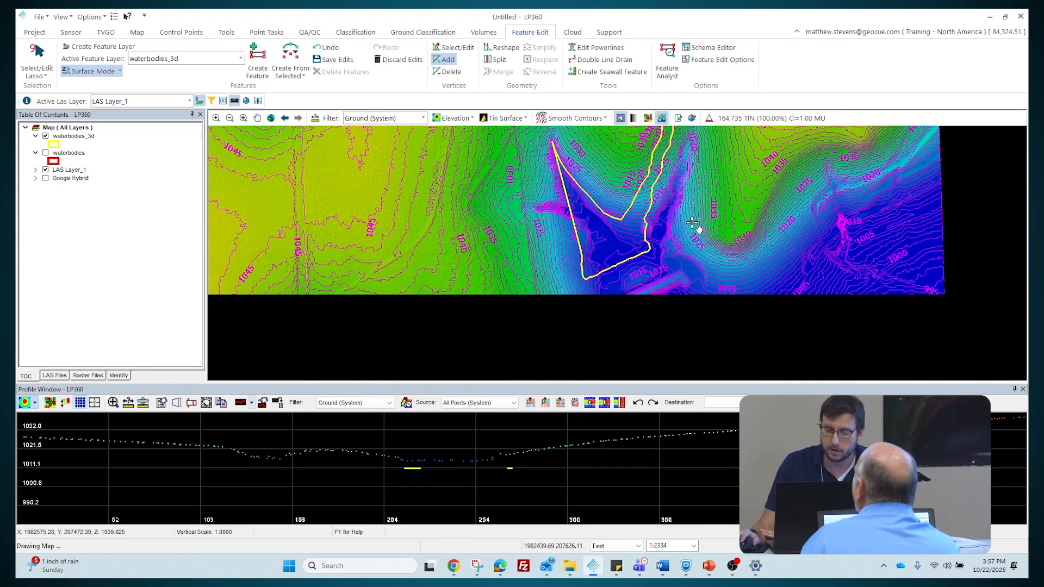
pyautogui.click(327, 51)
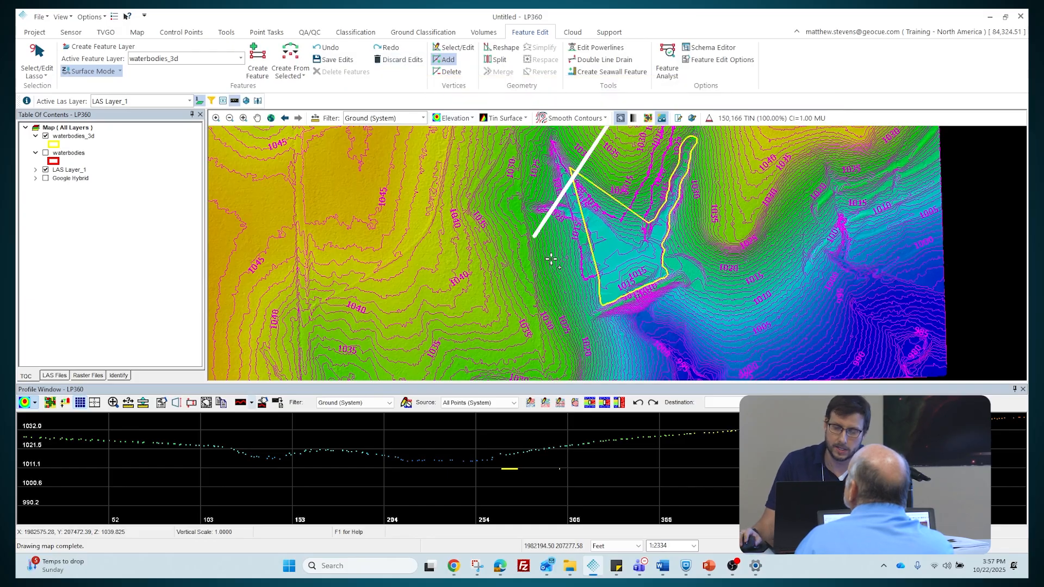
# Try to add a vertex to the long diagonal edge, and undo the last move of the polygon
pyautogui.scroll(3, 556, 141)
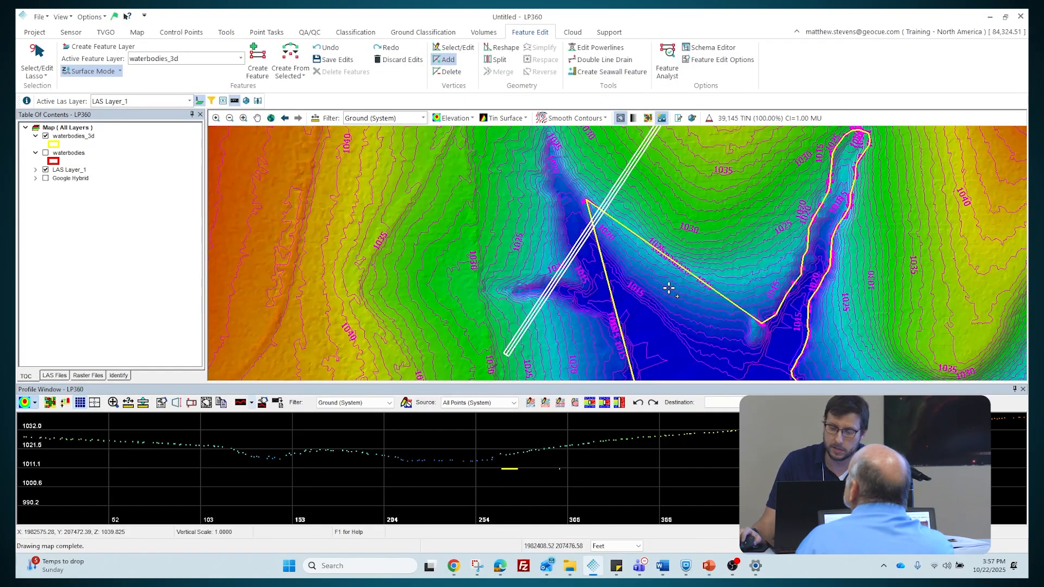
pyautogui.moveTo(706, 289); pyautogui.dragTo(616, 225)
pyautogui.click(647, 244)
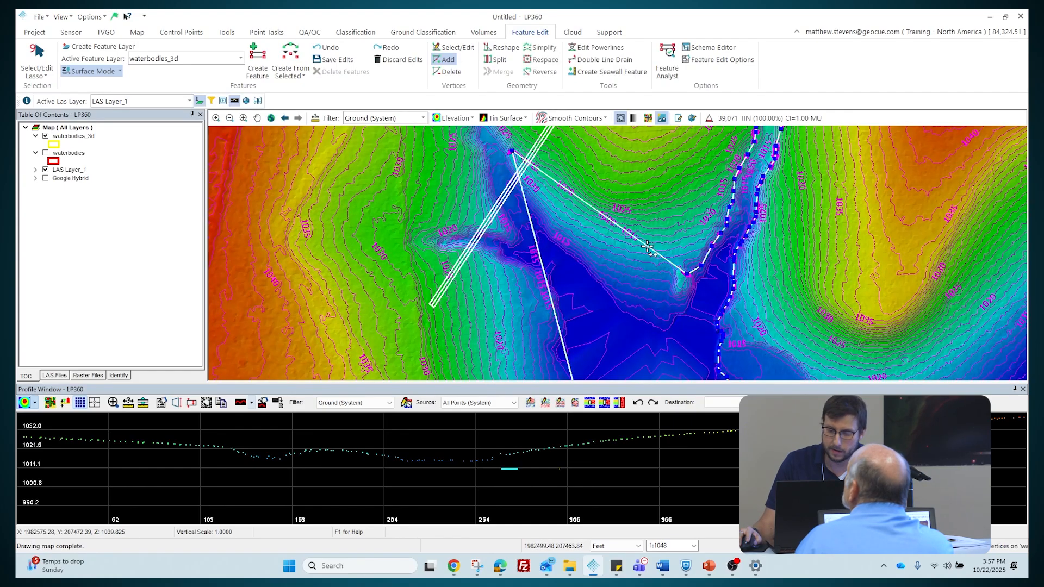
pyautogui.click(647, 244)
pyautogui.moveTo(633, 219); pyautogui.dragTo(305, 215)
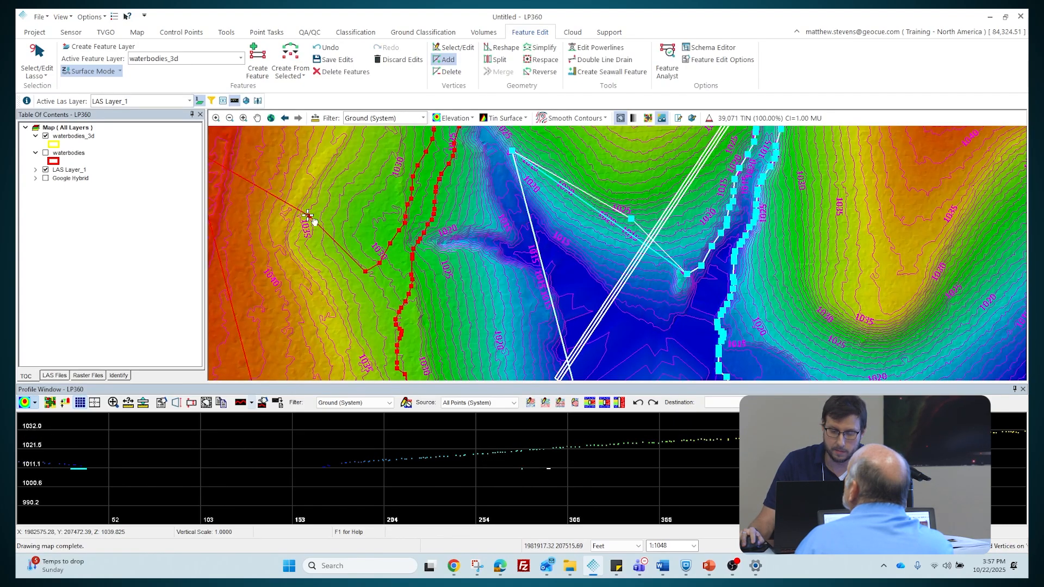
pyautogui.click(646, 334)
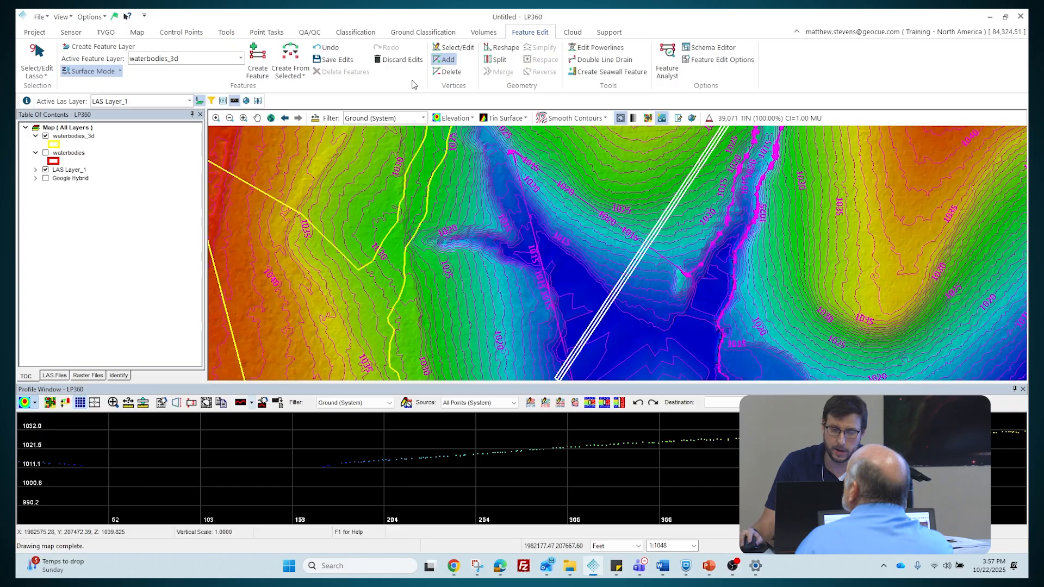
pyautogui.click(327, 47)
# Move the diagonal's lower corner onto the shoreline beside the small mound and add two vertices down the peninsula's east shore
pyautogui.click(659, 261)
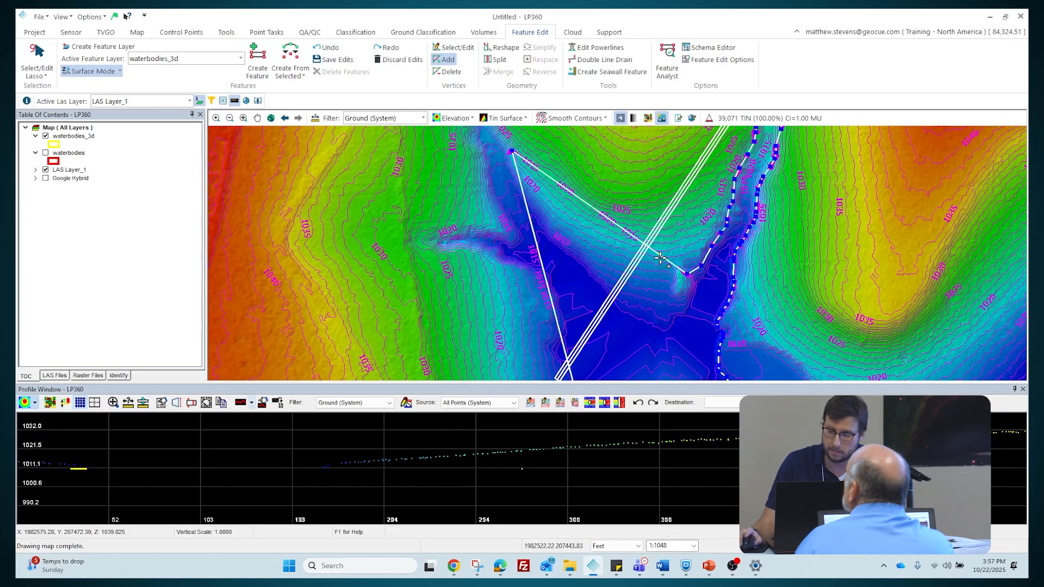
pyautogui.scroll(4, 659, 261)
pyautogui.moveTo(622, 271); pyautogui.dragTo(614, 211)
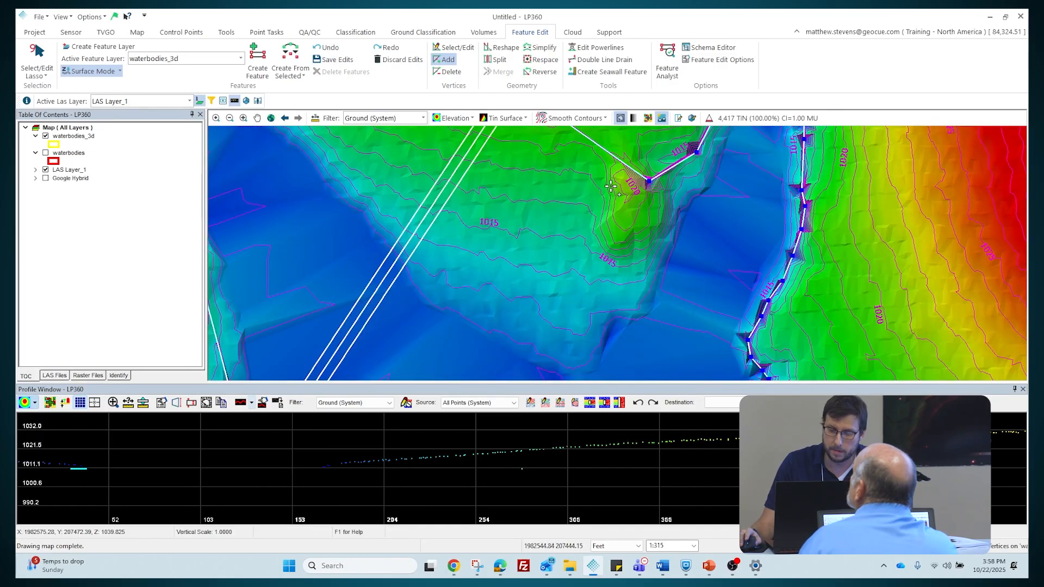
pyautogui.moveTo(649, 181); pyautogui.dragTo(679, 194)
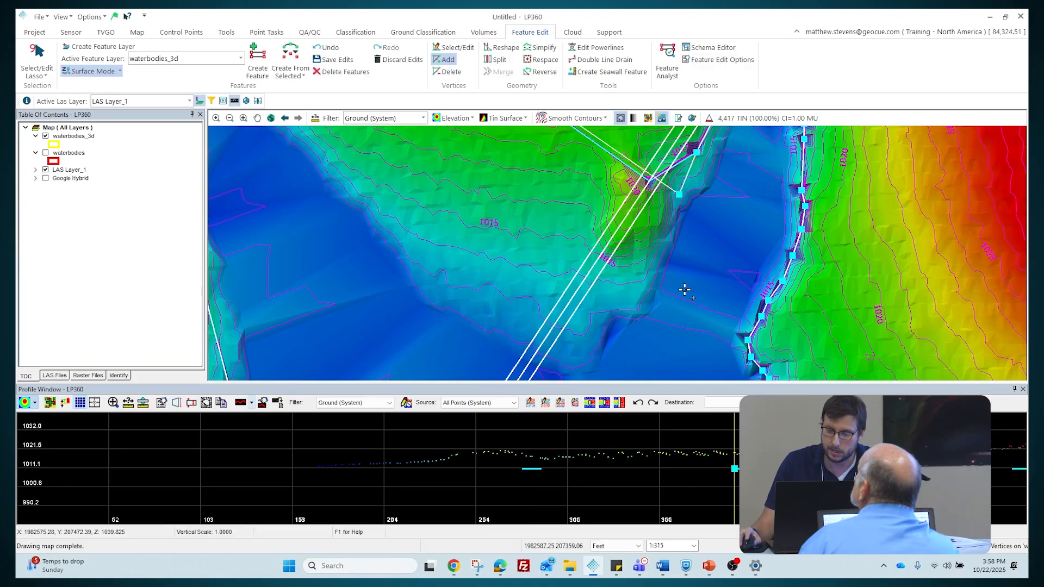
pyautogui.click(624, 156)
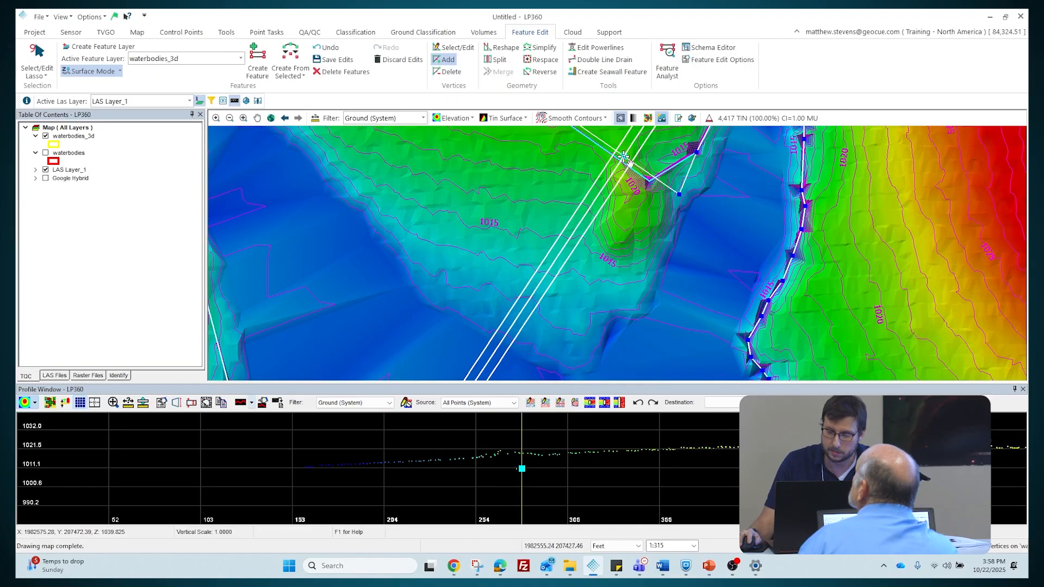
pyautogui.moveTo(624, 157); pyautogui.dragTo(643, 281)
pyautogui.click(557, 206)
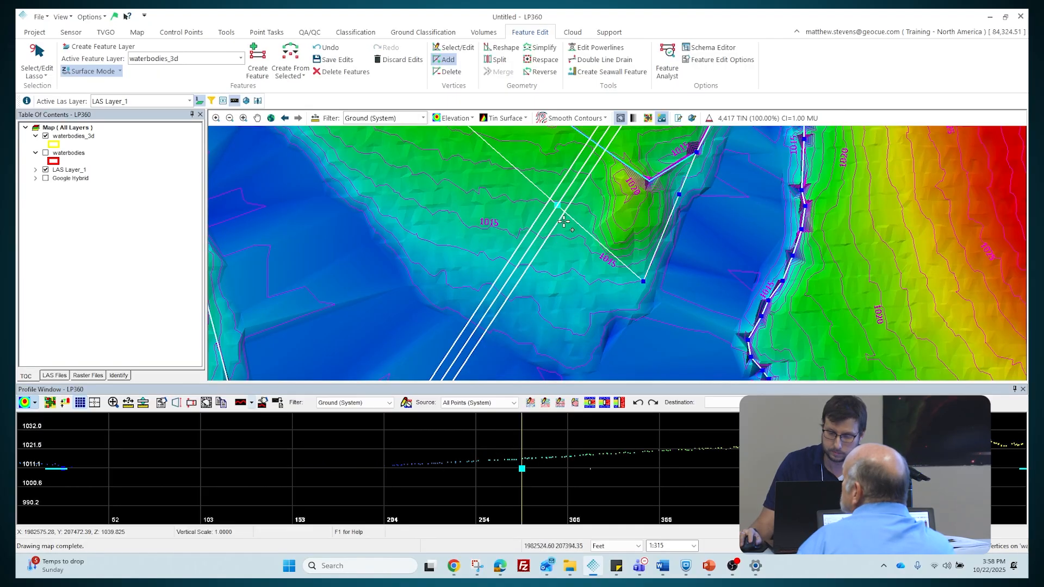
pyautogui.moveTo(564, 222); pyautogui.dragTo(596, 328)
# Add two vertices to the diagonal edge and place them on the shoreline around the peninsula's southern tip
pyautogui.click(525, 261)
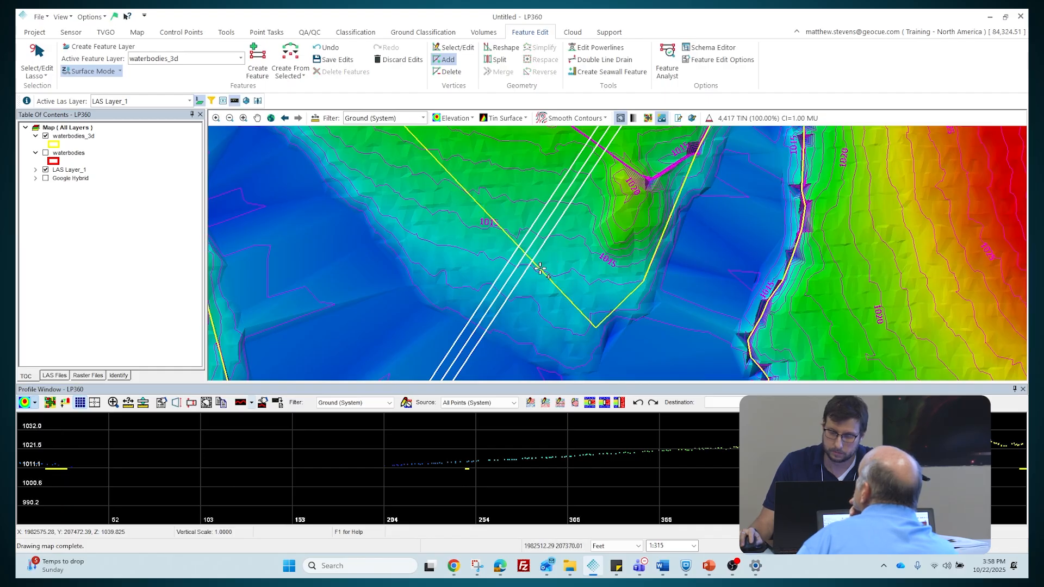
pyautogui.click(540, 268)
pyautogui.moveTo(540, 268); pyautogui.dragTo(554, 352)
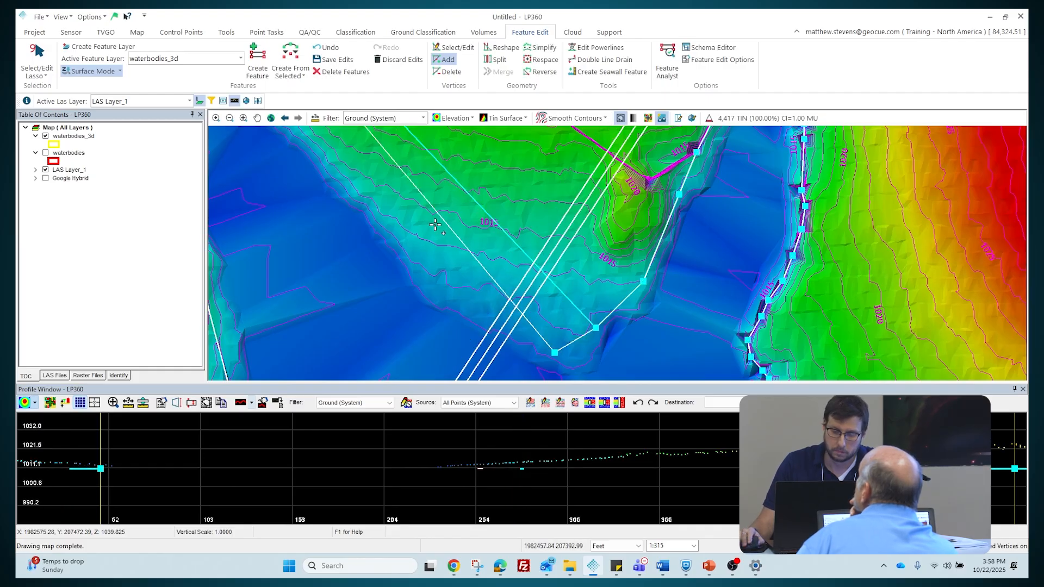
pyautogui.moveTo(435, 225); pyautogui.dragTo(522, 259)
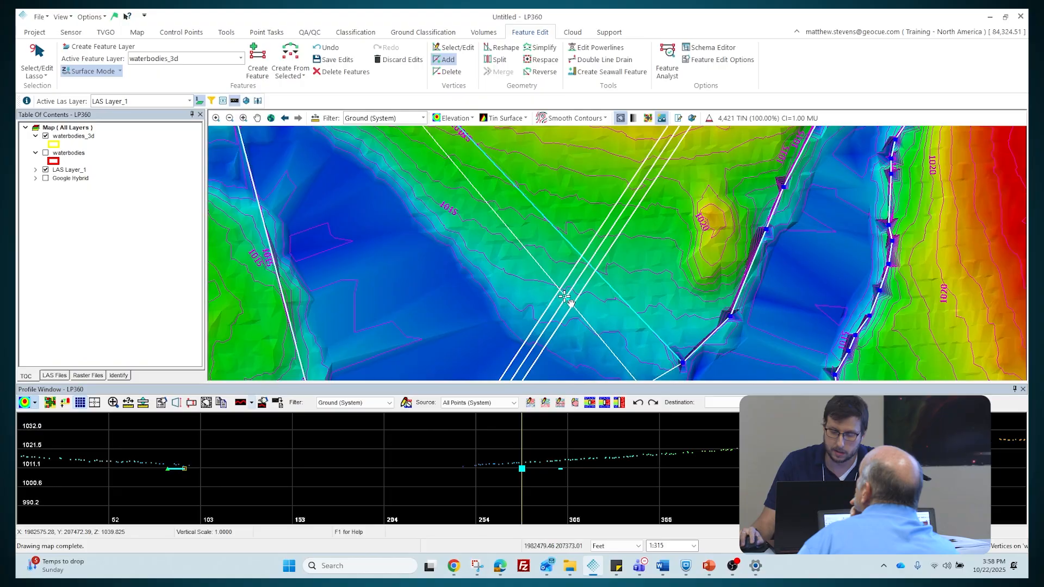
pyautogui.moveTo(564, 297); pyautogui.dragTo(543, 330)
# Add four vertices along the peninsula's southwest shore and up the east bank of the northwest inlet
pyautogui.moveTo(408, 217); pyautogui.dragTo(508, 308)
pyautogui.scroll(-5, 469, 259)
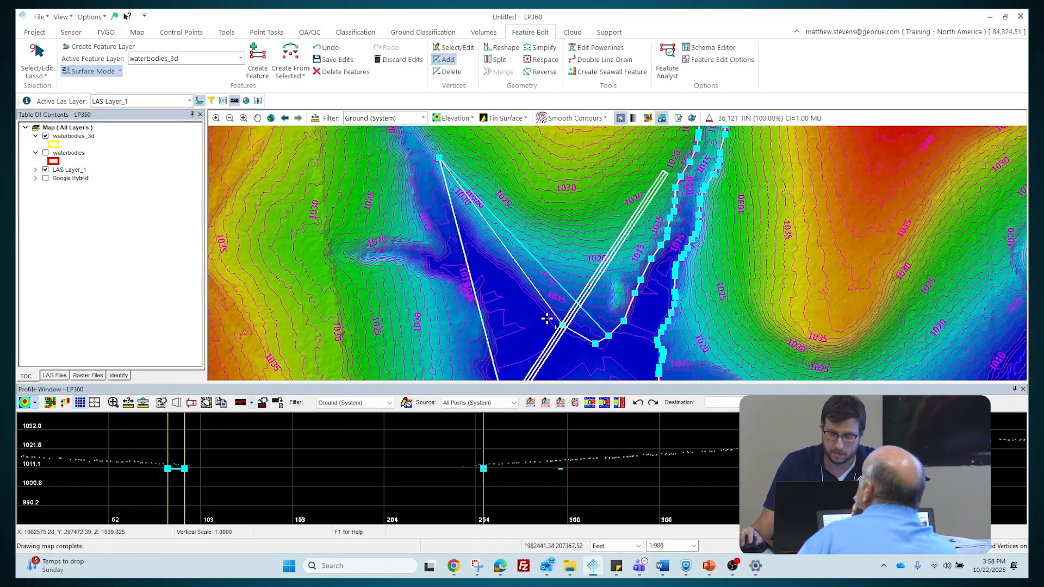
pyautogui.click(537, 291)
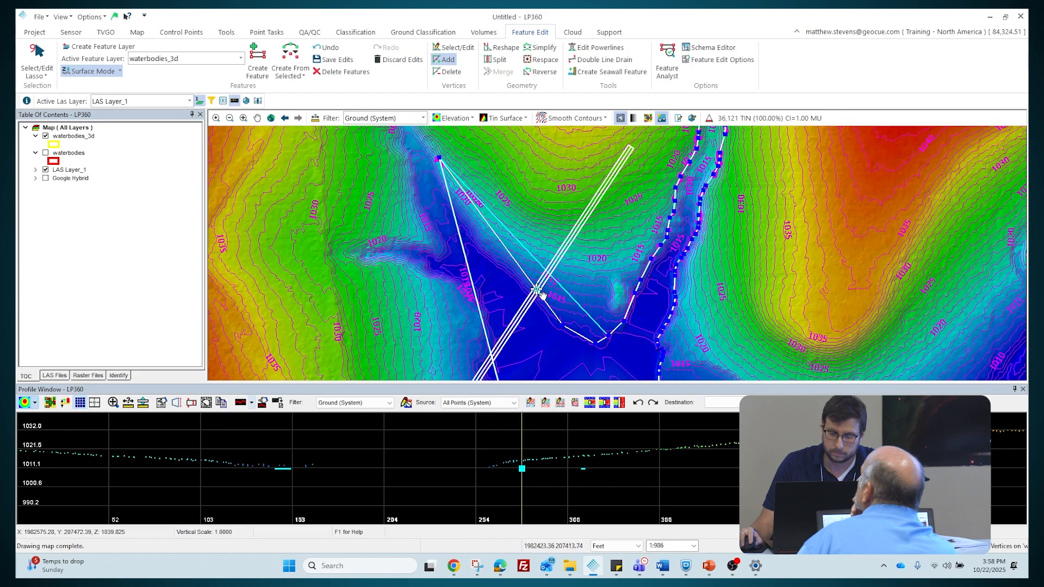
pyautogui.click(511, 258)
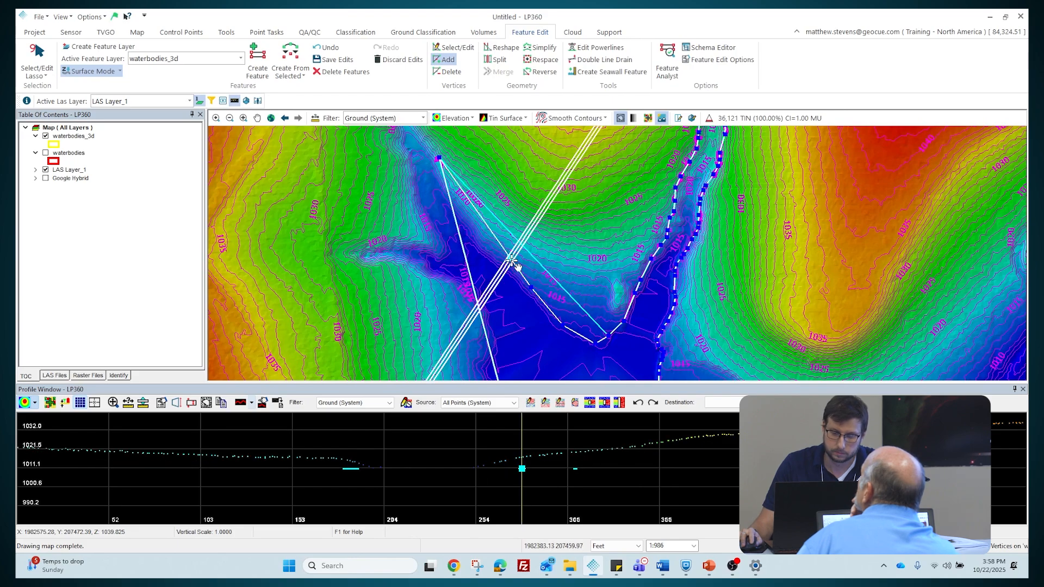
pyautogui.click(476, 227)
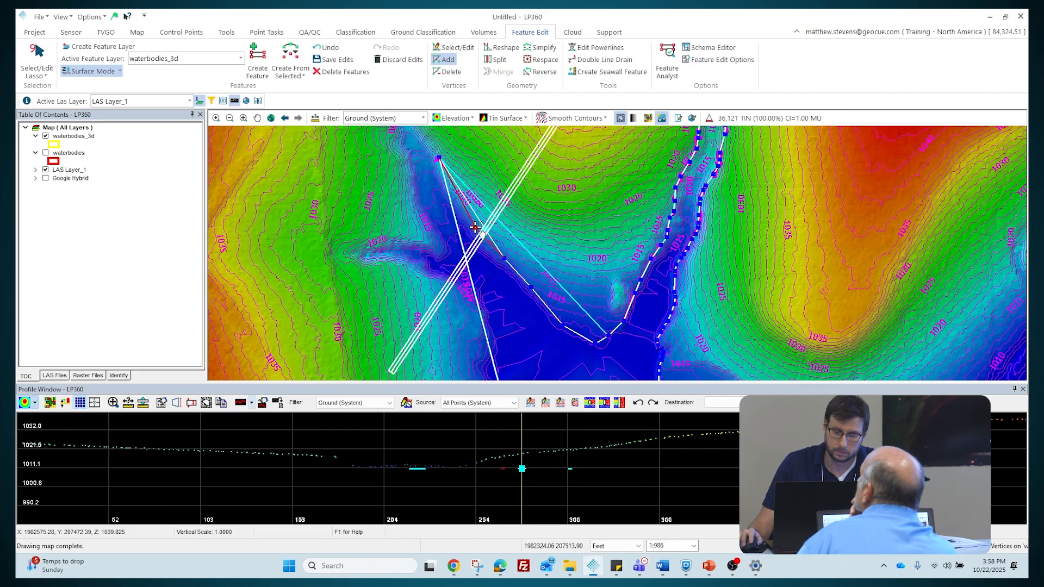
pyautogui.click(466, 187)
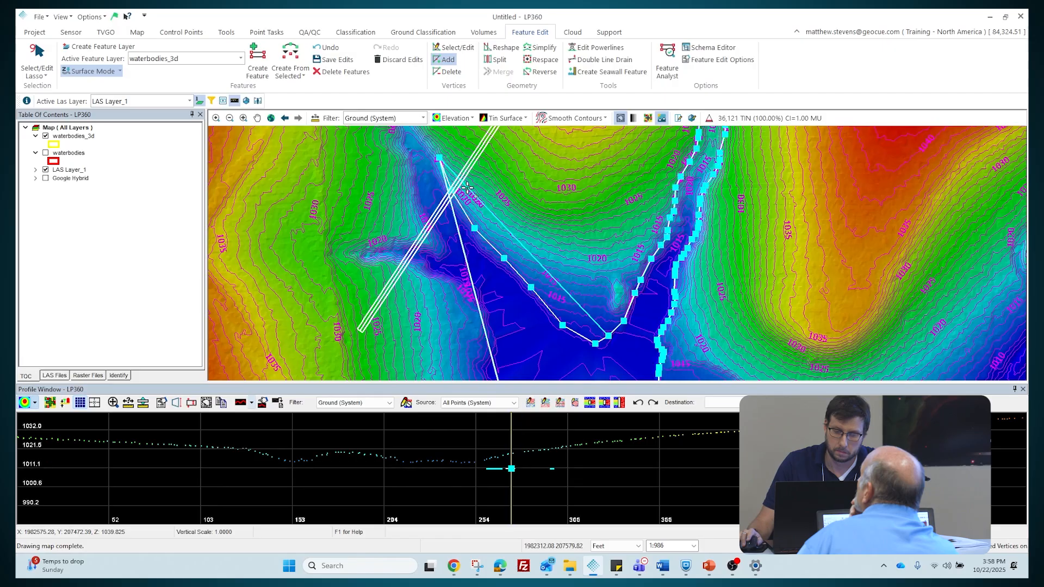
# Move the polygon's upper corner vertex to the head of the northwest inlet and add a vertex on the inlet's east bank
pyautogui.moveTo(493, 172); pyautogui.dragTo(558, 264)
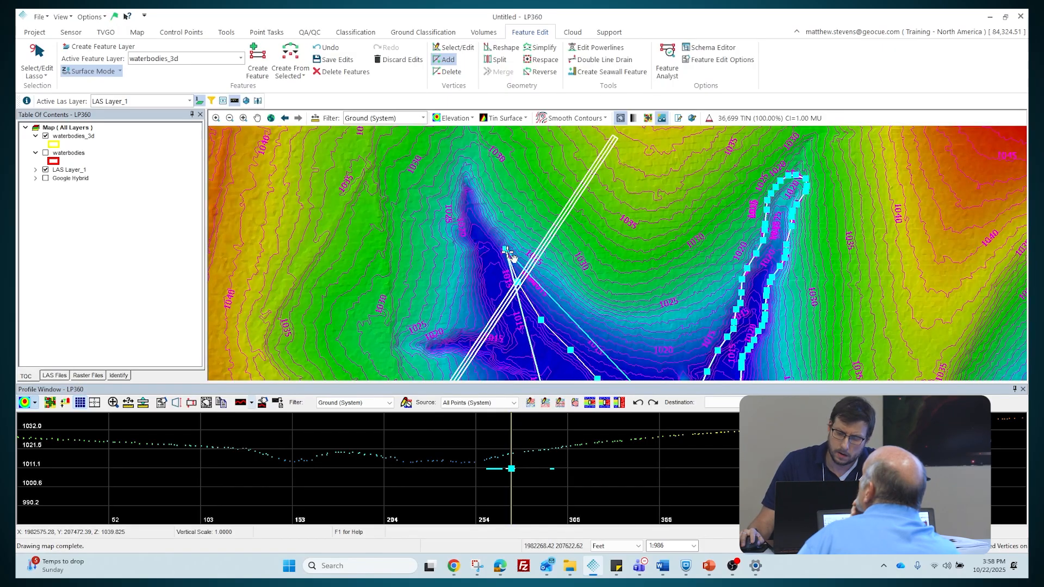
pyautogui.click(515, 232)
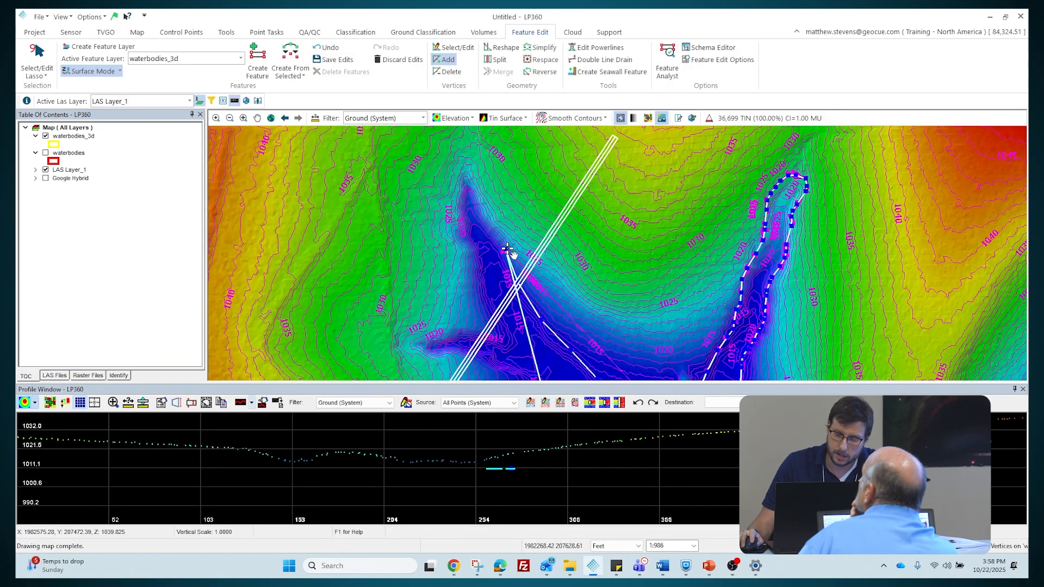
pyautogui.moveTo(505, 250); pyautogui.dragTo(463, 165)
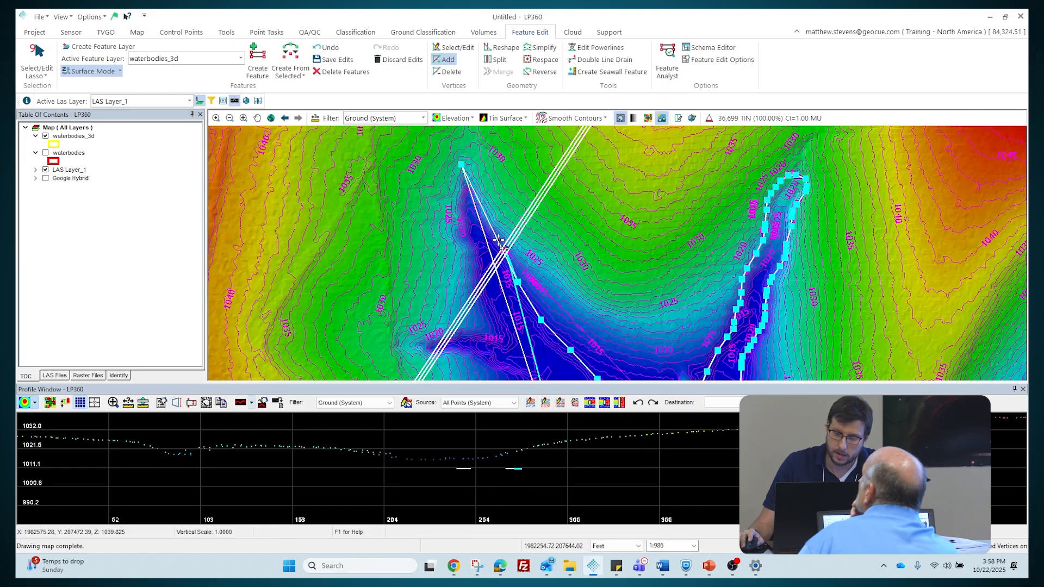
pyautogui.click(521, 258)
pyautogui.click(492, 225)
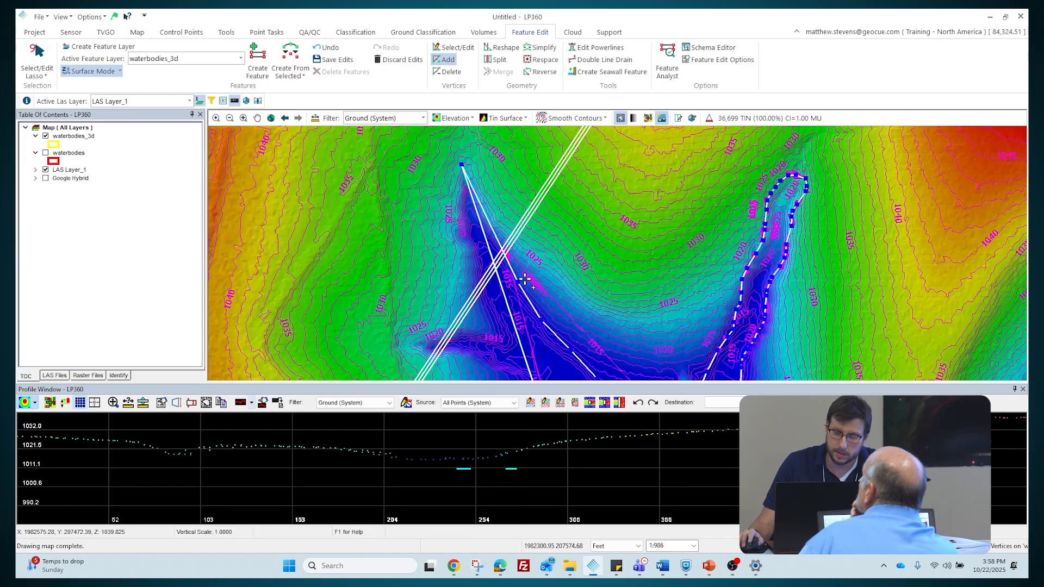
pyautogui.click(498, 239)
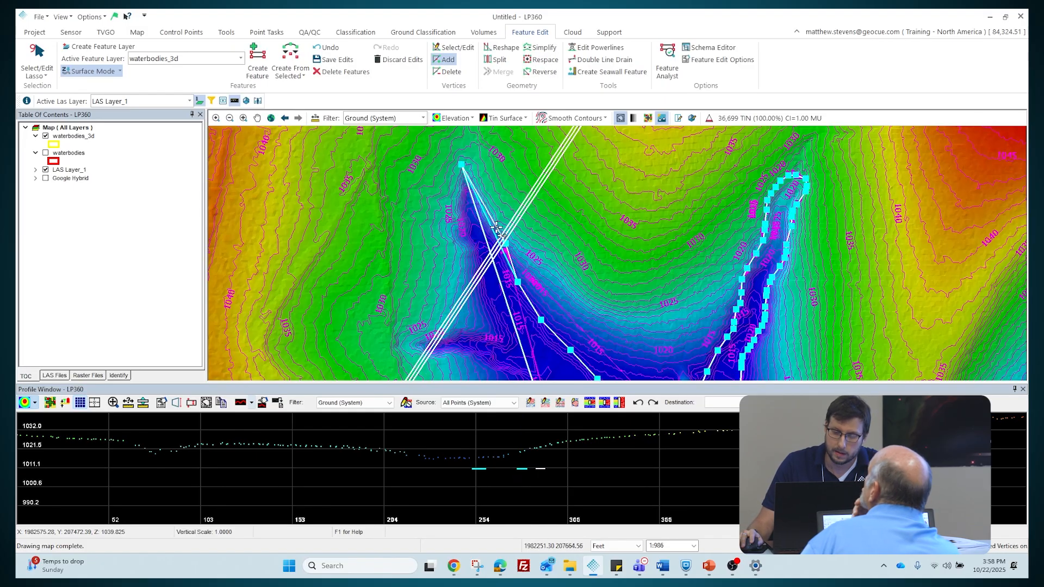
pyautogui.click(489, 213)
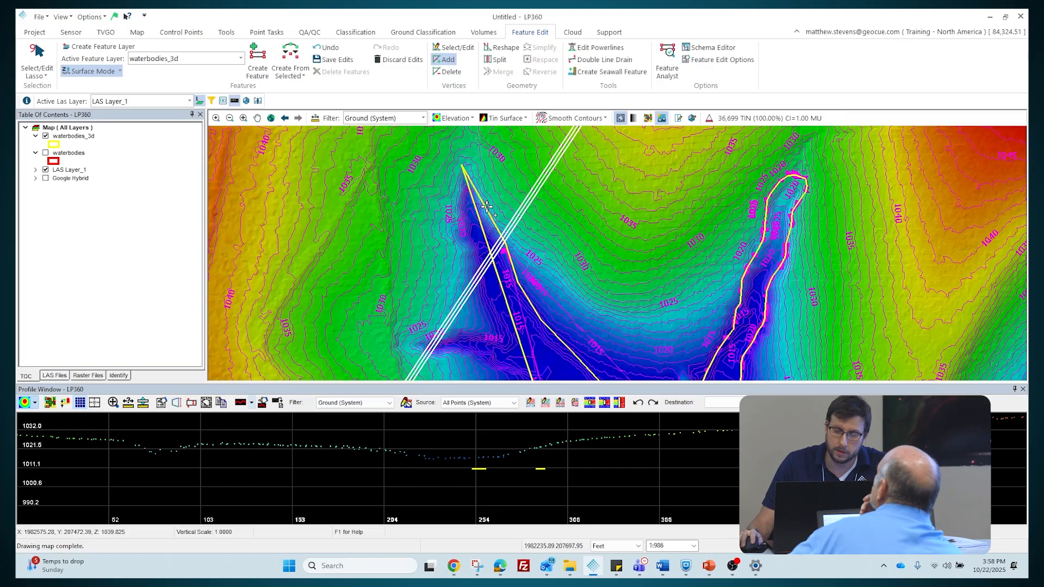
# Add vertices near the head of the northwest inlet and place them on its east and west banks
pyautogui.click(483, 207)
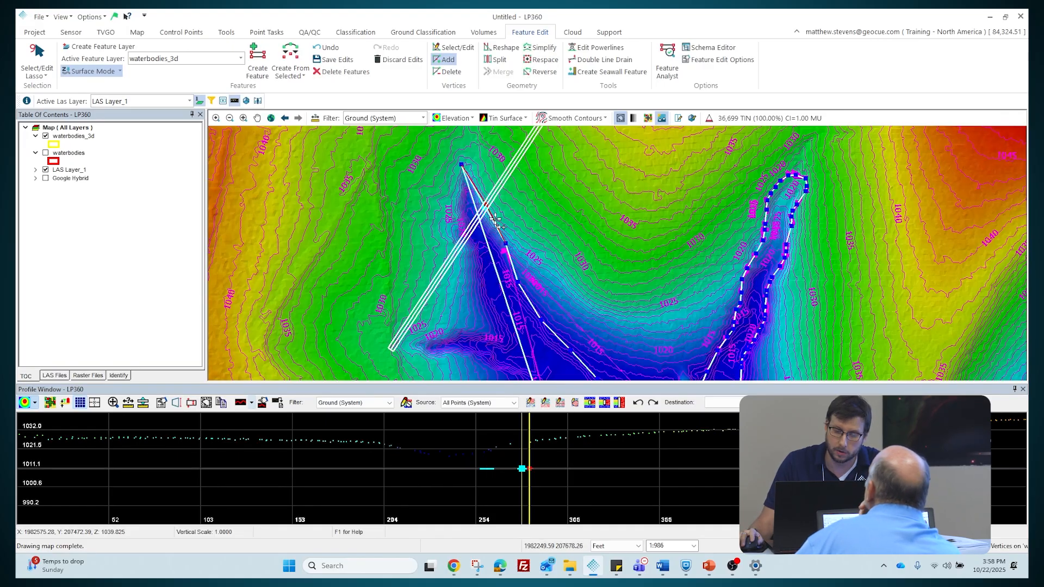
pyautogui.click(509, 212)
pyautogui.click(472, 196)
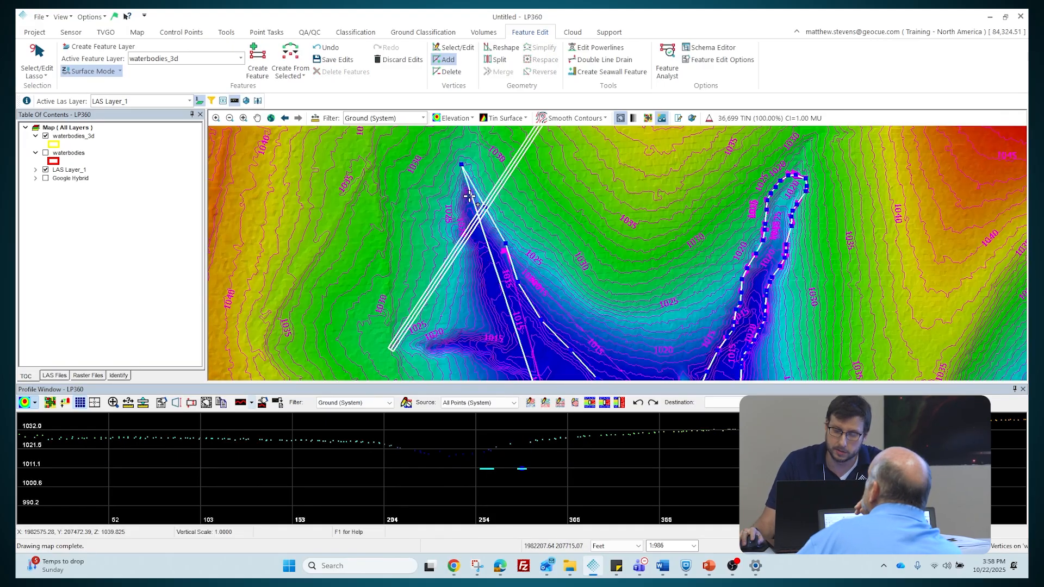
pyautogui.moveTo(466, 180); pyautogui.dragTo(456, 211)
pyautogui.click(457, 213)
pyautogui.click(465, 212)
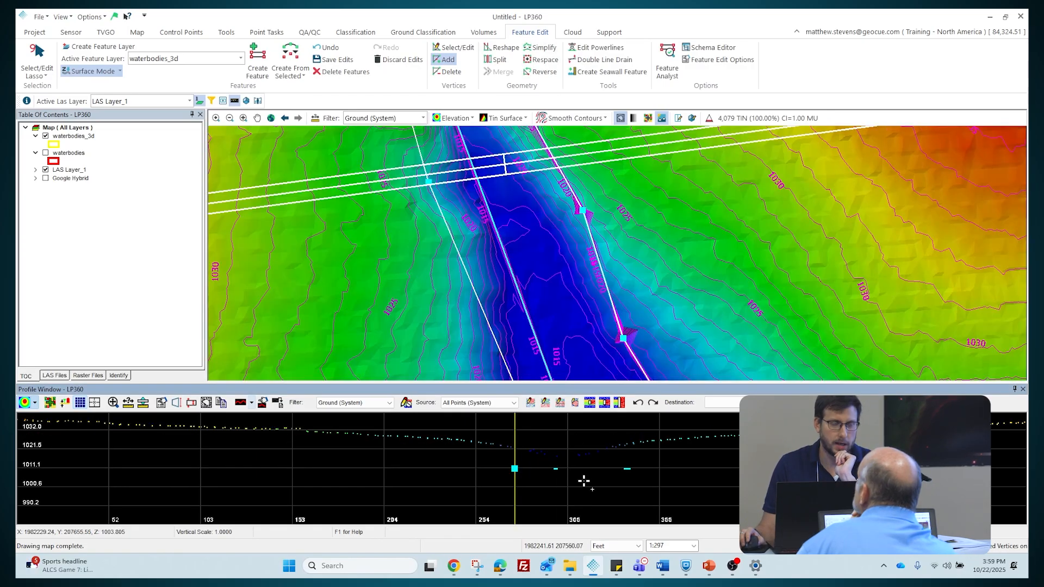
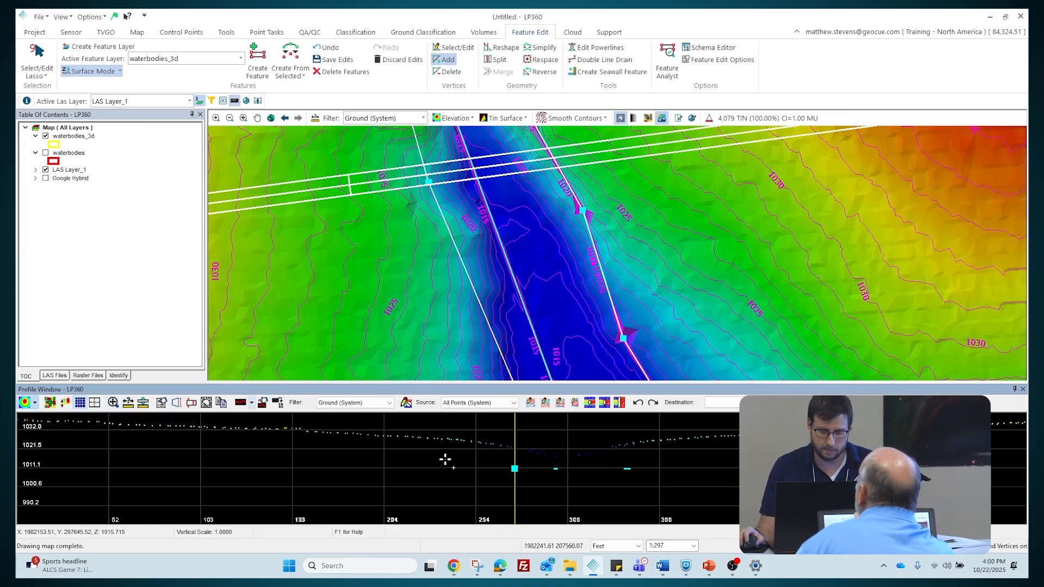
# Step the profile slice back and forth across the northwest inlet to examine the ground along its banks
pyautogui.press('Up')
pyautogui.press('Down')
pyautogui.press('Down')
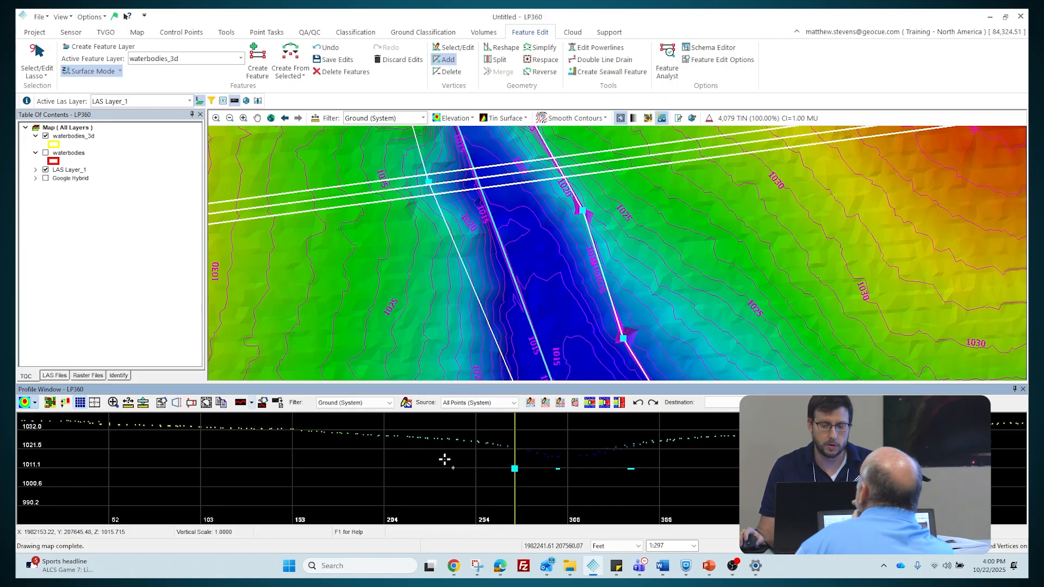
pyautogui.press('Down')
pyautogui.press('Down')
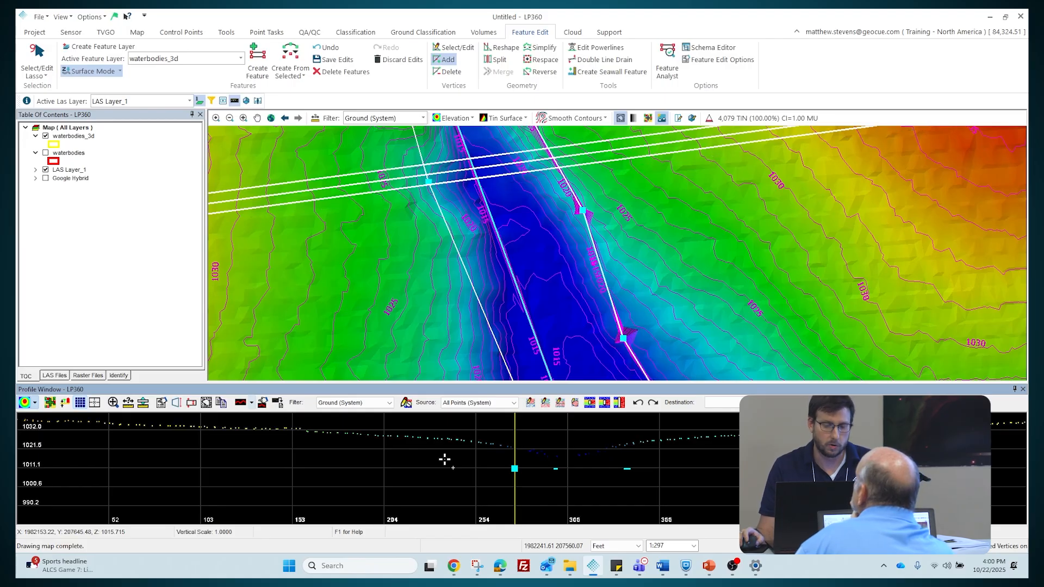
pyautogui.press('Up')
pyautogui.press('Up')
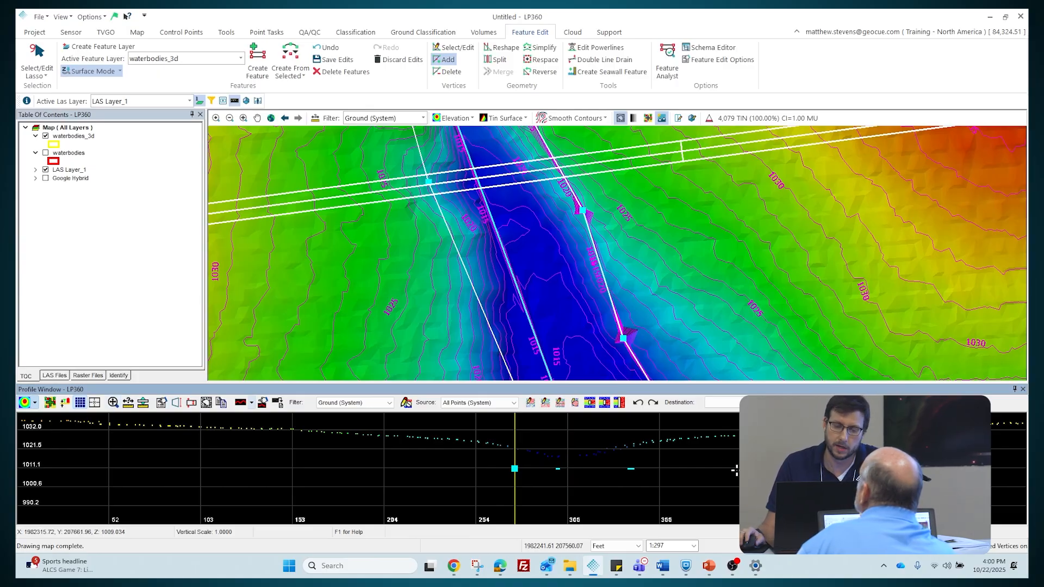
# Add vertices down the northwest inlet's west bank and around the small side inlet branching west
pyautogui.click(460, 259)
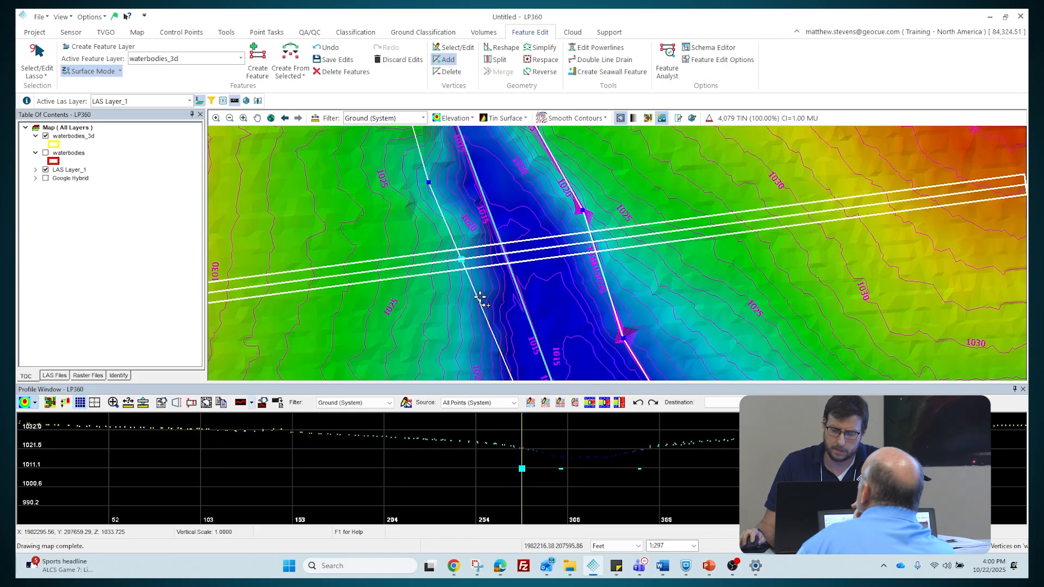
pyautogui.scroll(-3, 480, 297)
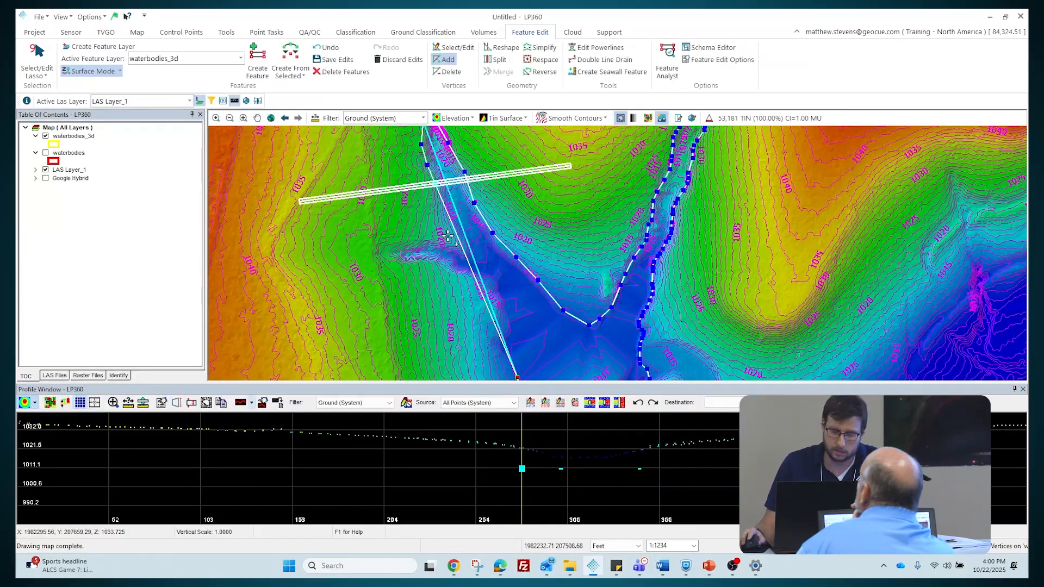
pyautogui.moveTo(445, 206); pyautogui.dragTo(437, 209)
pyautogui.moveTo(469, 287); pyautogui.dragTo(479, 218)
pyautogui.click(459, 164)
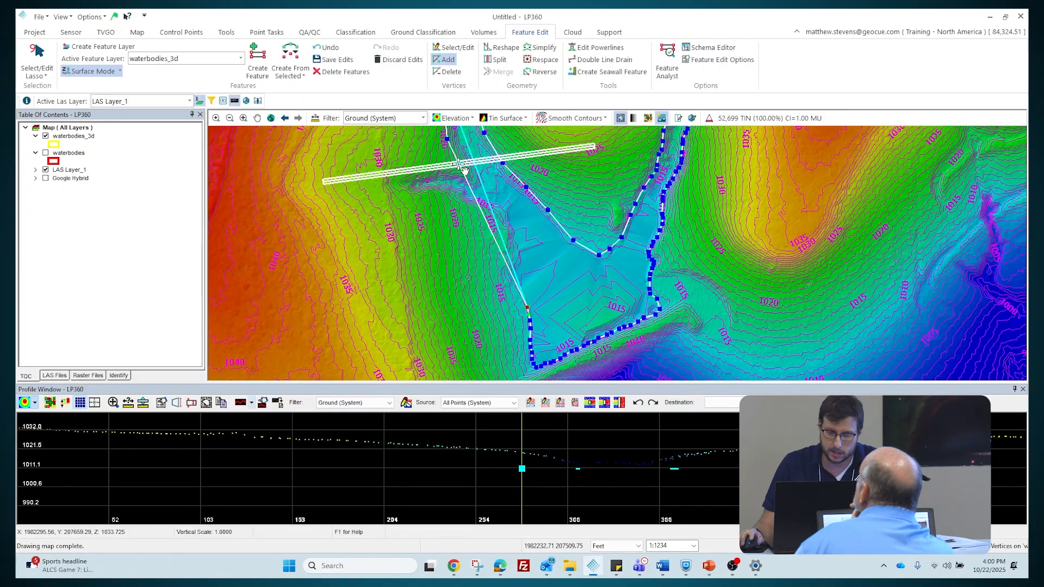
pyautogui.moveTo(459, 164); pyautogui.dragTo(460, 200)
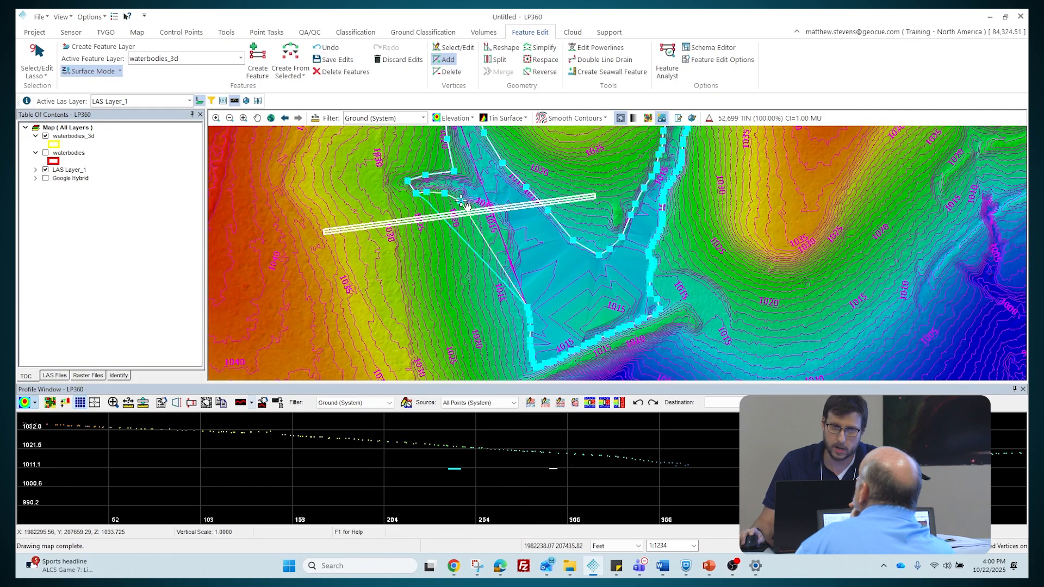
# Add vertices along the pond's west shore, from the side inlet's mouth toward the existing southwest edge
pyautogui.click(479, 230)
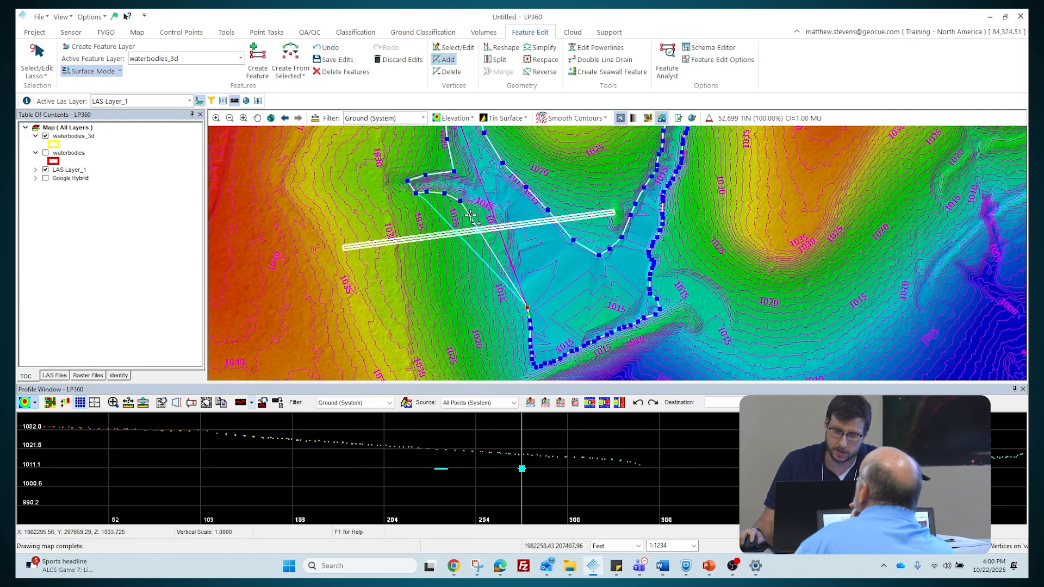
pyautogui.click(471, 217)
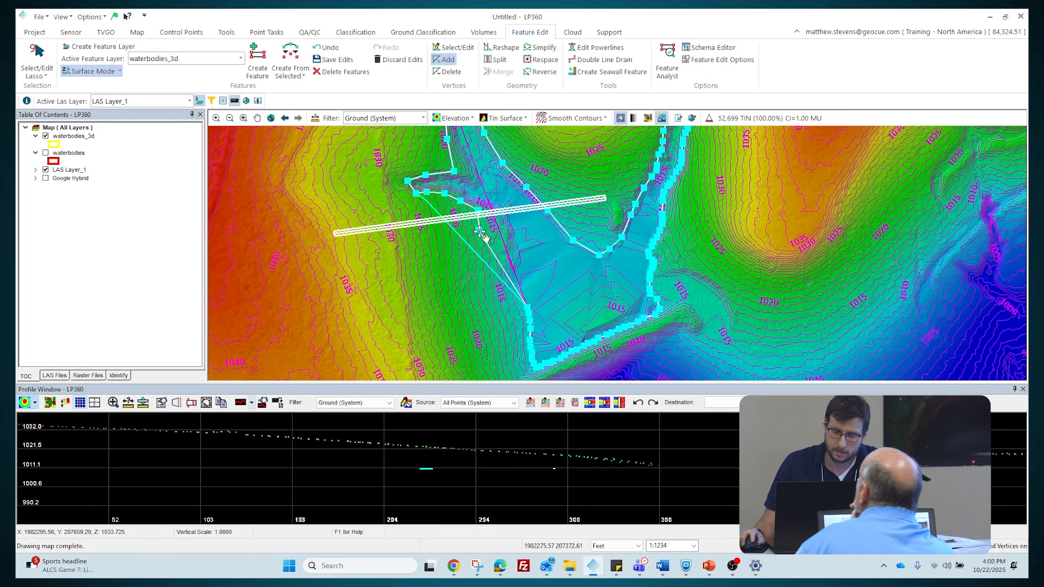
pyautogui.click(479, 231)
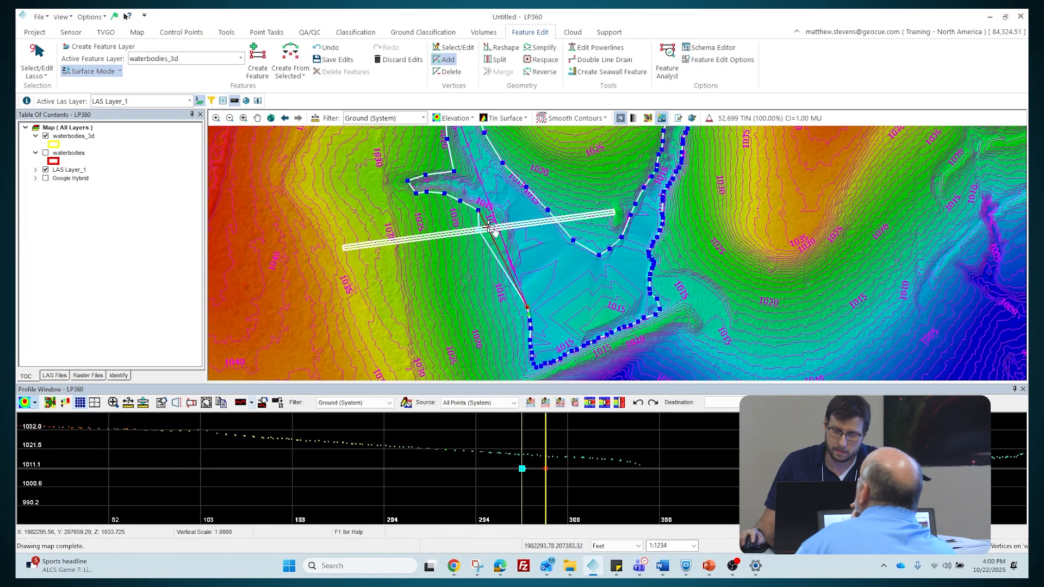
pyautogui.click(503, 240)
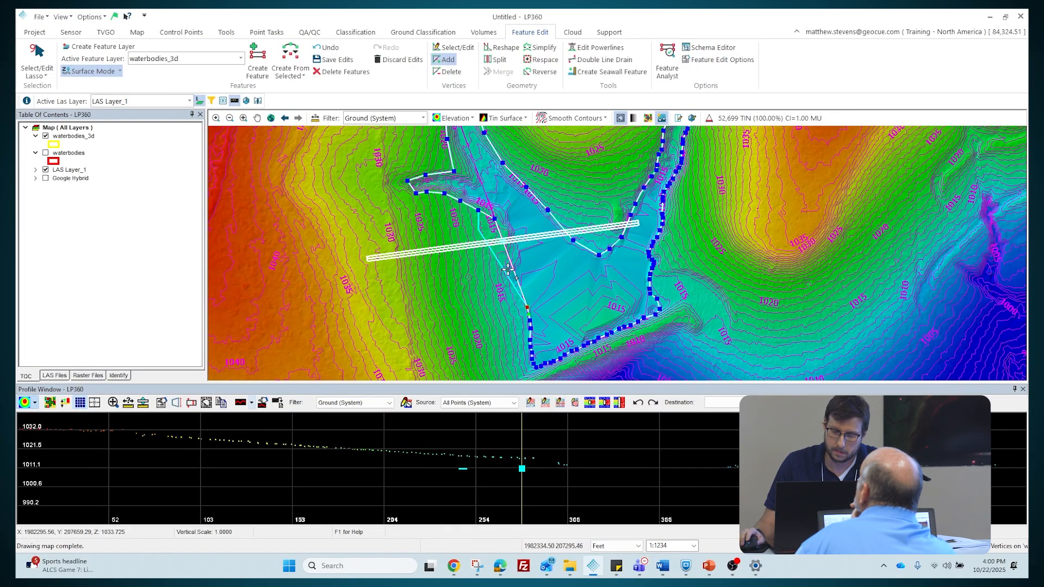
pyautogui.click(504, 237)
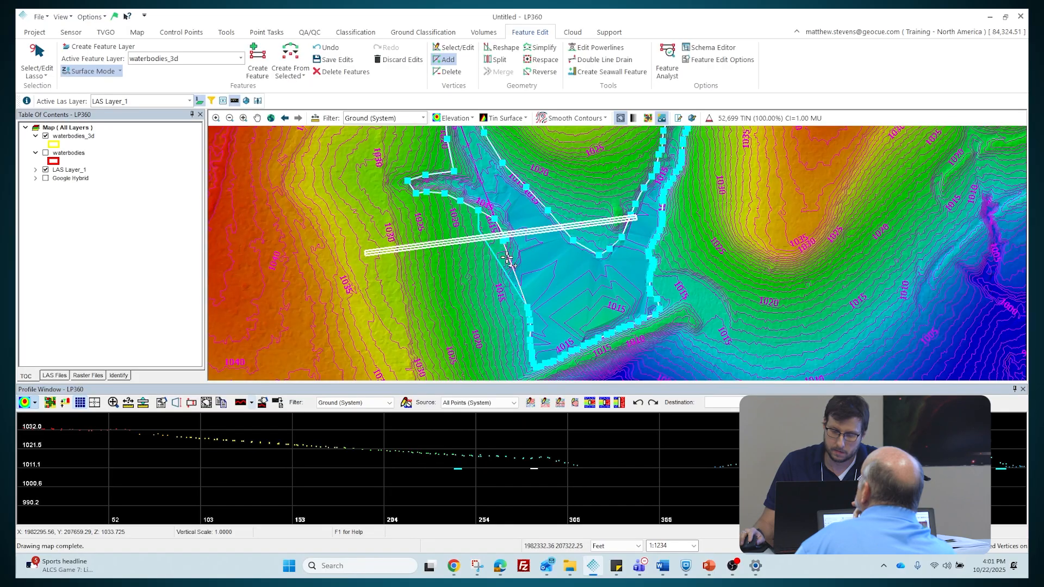
# Add vertices along the southwest shore and pull the remaining straight edge west onto the shoreline
pyautogui.scroll(5, 507, 259)
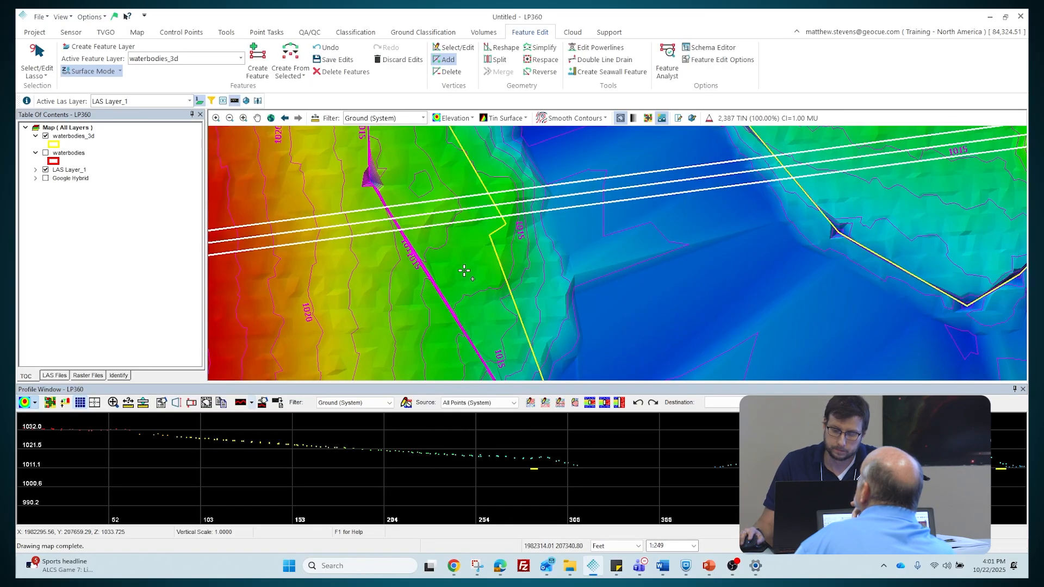
pyautogui.click(490, 235)
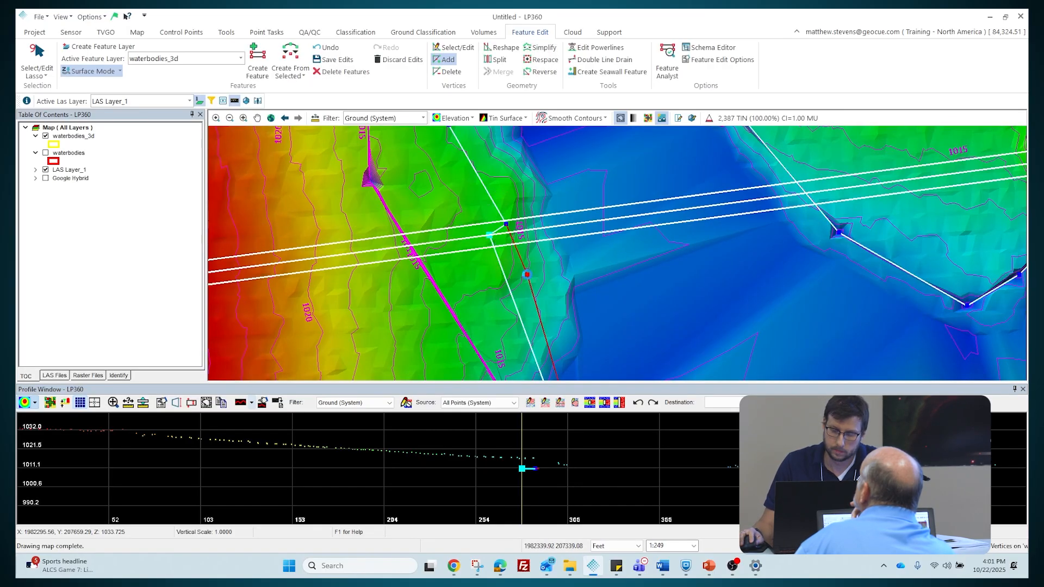
pyautogui.moveTo(526, 274); pyautogui.dragTo(527, 275)
pyautogui.moveTo(499, 299); pyautogui.dragTo(502, 199)
pyautogui.click(552, 245)
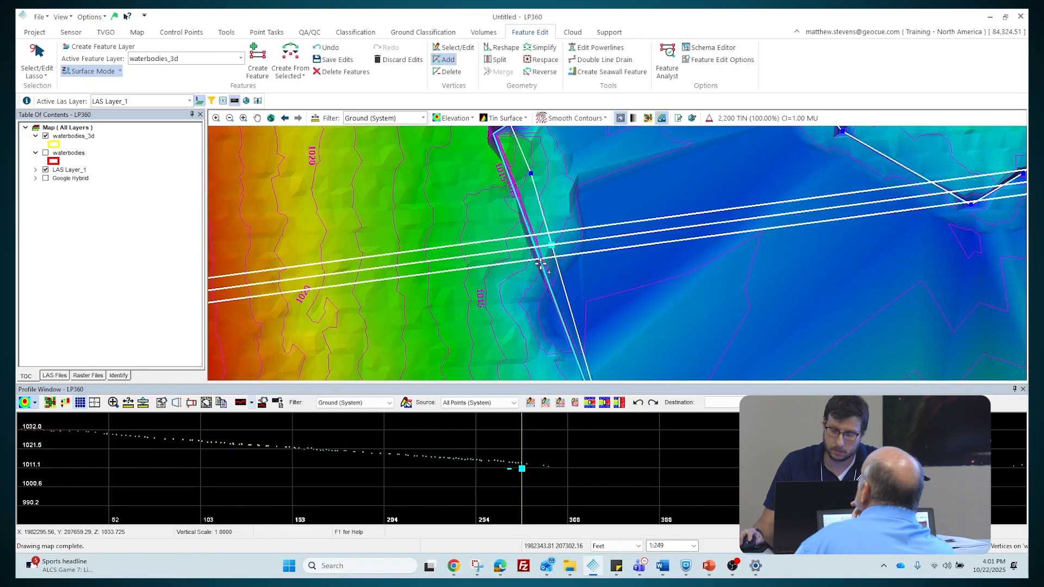
pyautogui.moveTo(541, 264); pyautogui.dragTo(541, 207)
pyautogui.click(556, 262)
pyautogui.moveTo(558, 263)
pyautogui.mouseDown()
pyautogui.moveTo(503, 251)
pyautogui.moveTo(509, 237)
pyautogui.moveTo(492, 228)
pyautogui.mouseUp()
# Undo the accidental shift of the whole polygon and move the kinked southwest-shore vertex into line with the shoreline
pyautogui.scroll(-3, 523, 261)
pyautogui.scroll(3, 554, 319)
pyautogui.click(511, 235)
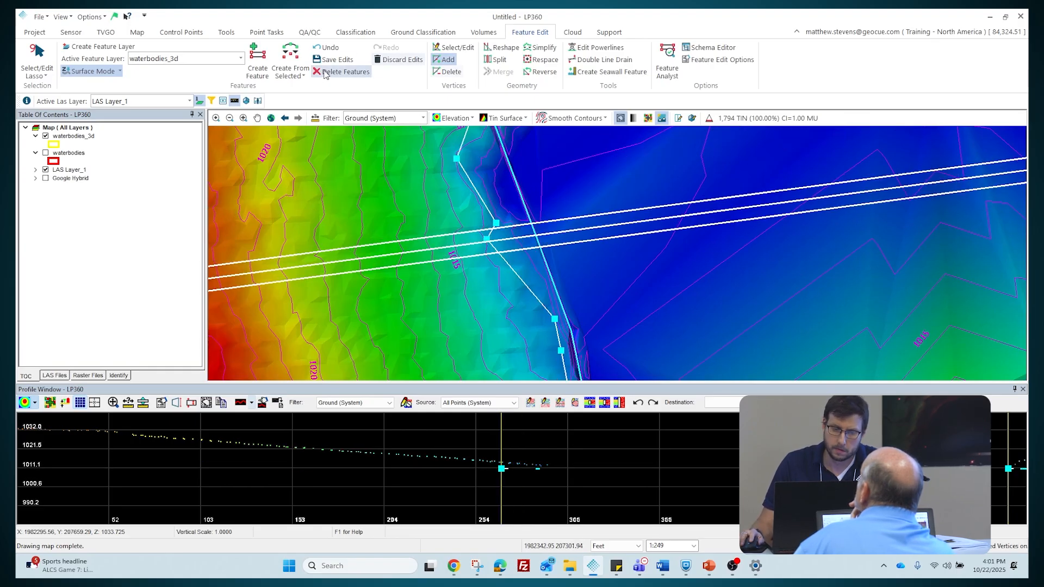
pyautogui.click(328, 47)
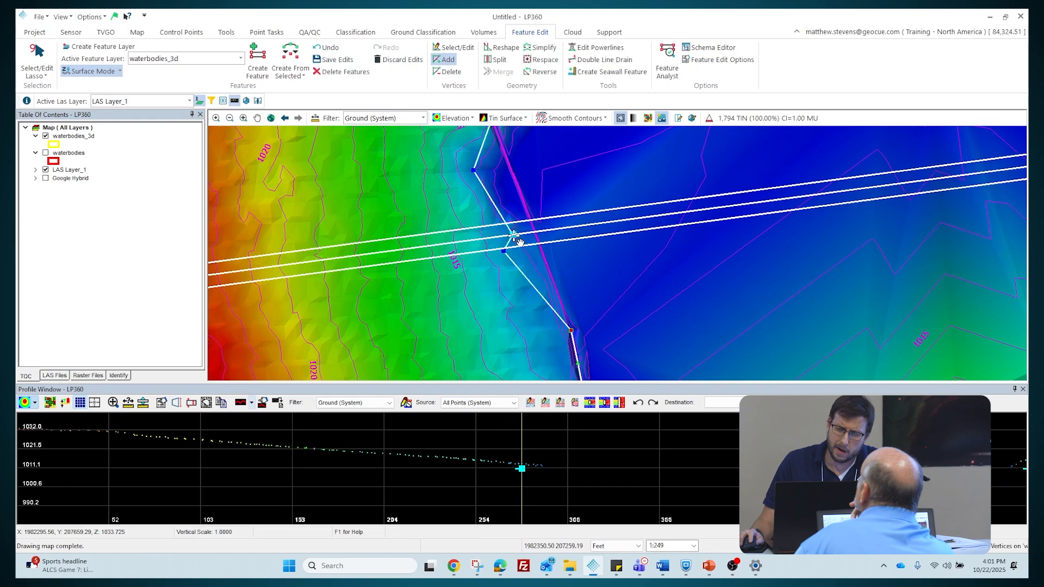
pyautogui.moveTo(514, 235); pyautogui.dragTo(496, 234)
pyautogui.click(467, 245)
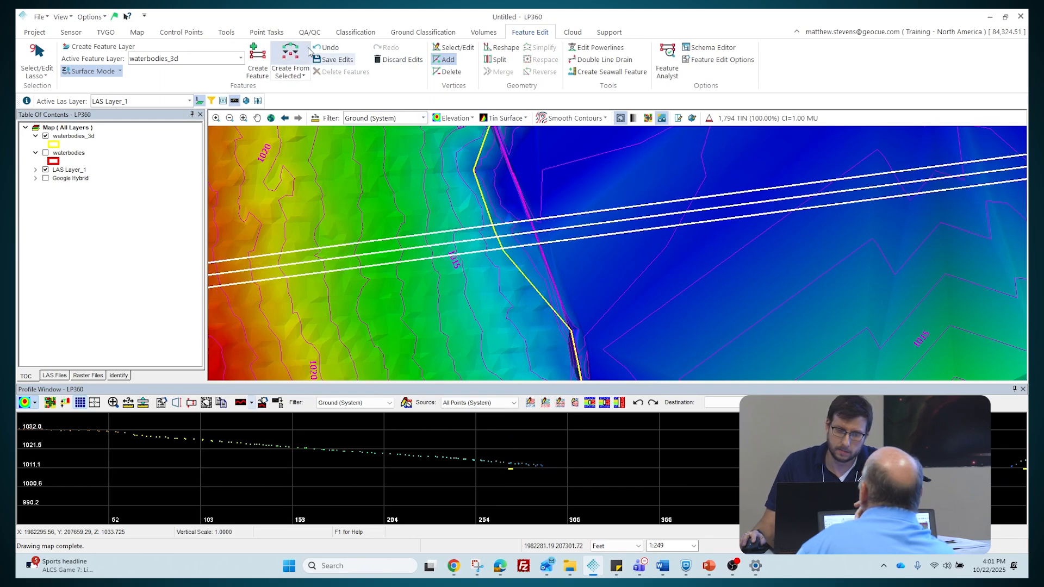
# Save the completed pond outline edits in the waterbodies_3d layer
pyautogui.scroll(-3, 576, 264)
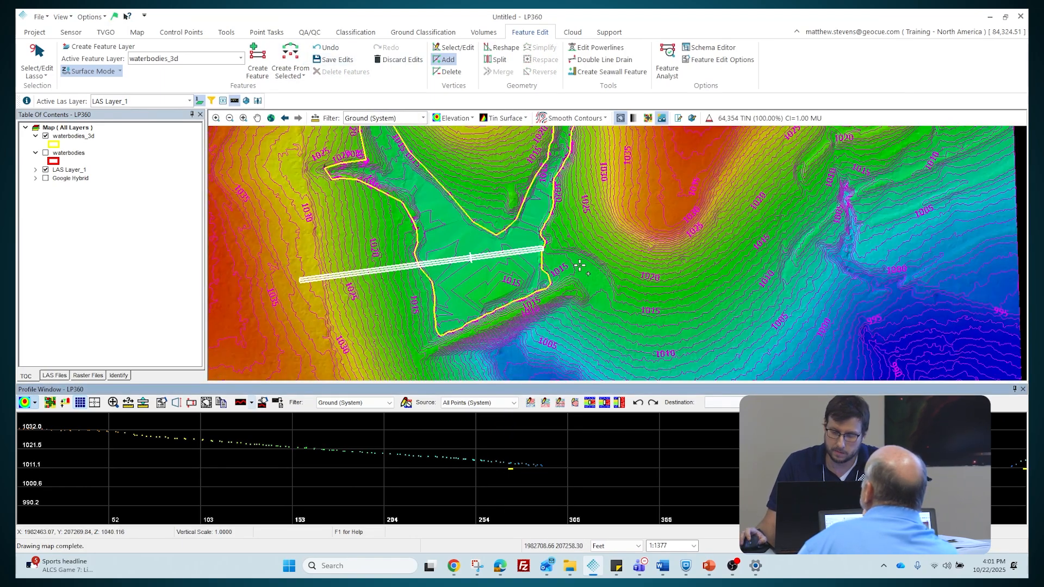
pyautogui.scroll(-1, 579, 266)
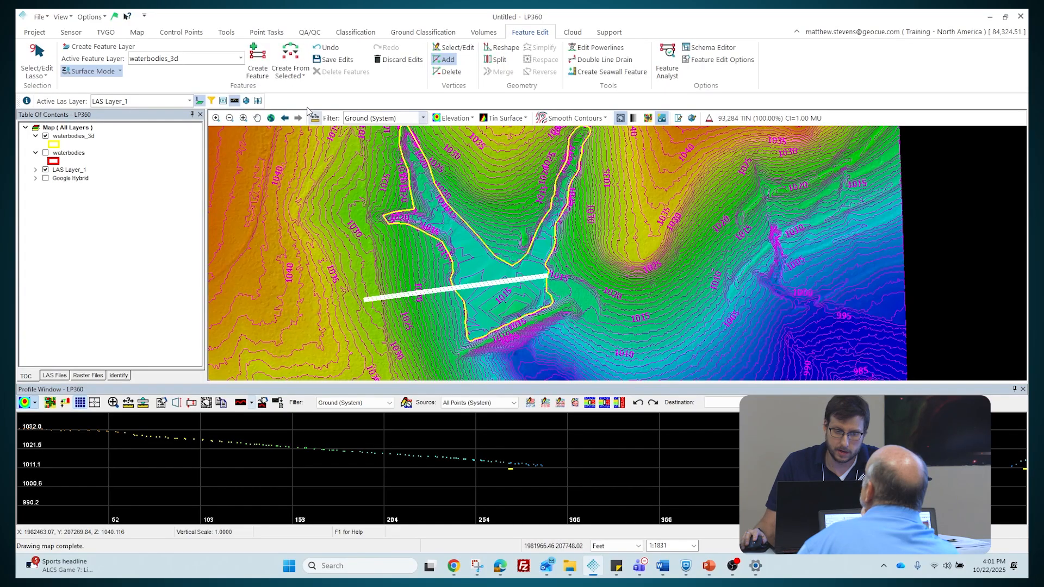
pyautogui.click(333, 59)
pyautogui.click(559, 308)
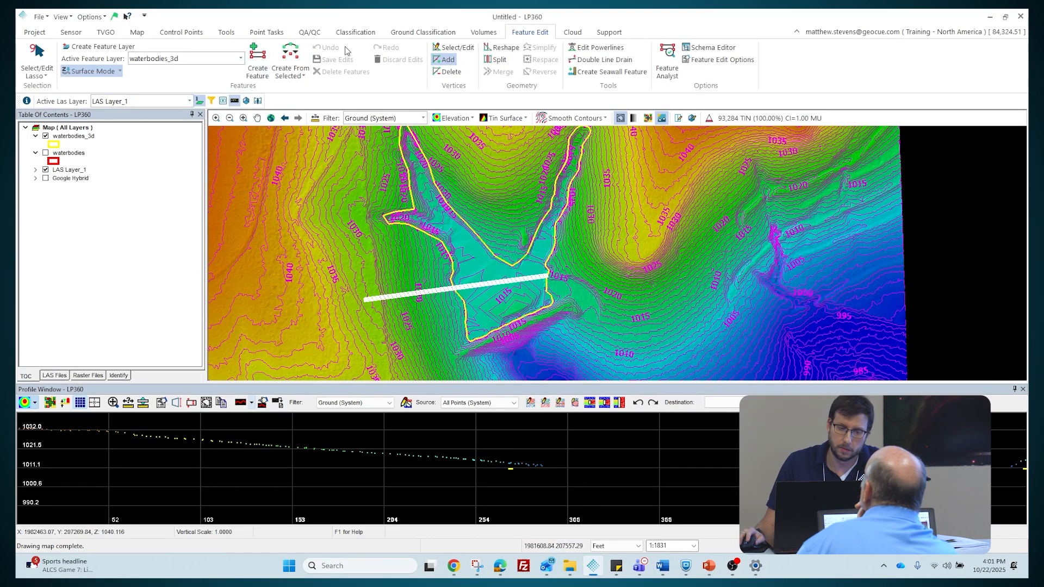
# Filter the point cloud tasks to the Breaklines - Waterbodies group and activate My Breaklines (1 - Reclassify By 3D Waterbodies)
pyautogui.click(266, 32)
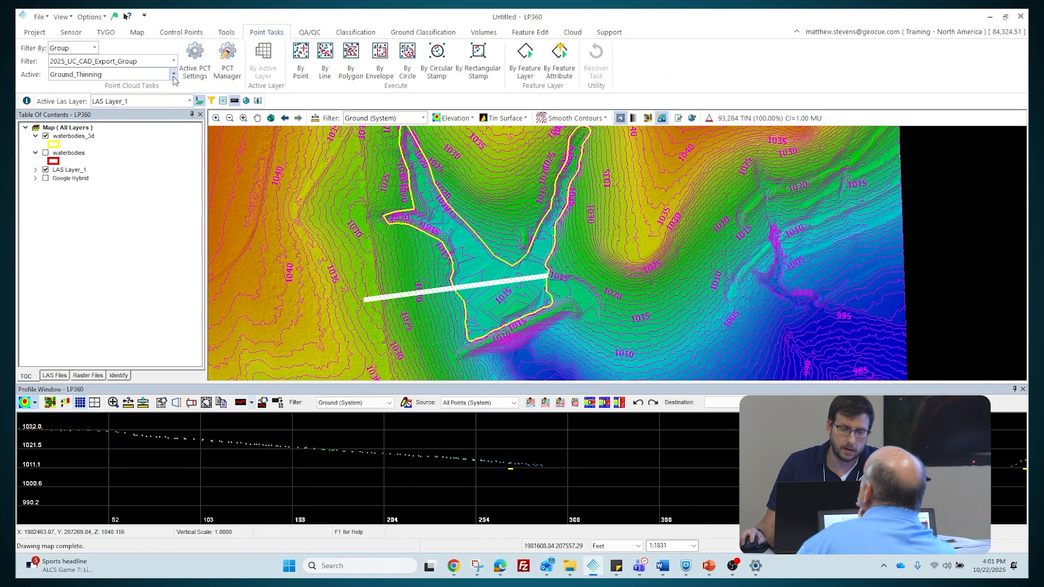
pyautogui.click(173, 61)
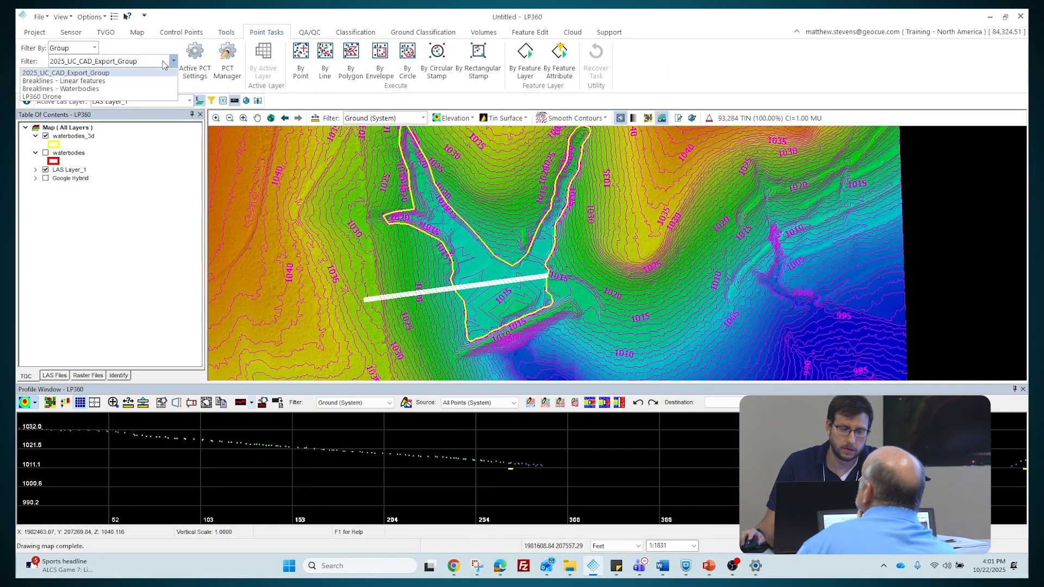
pyautogui.click(158, 89)
pyautogui.click(594, 321)
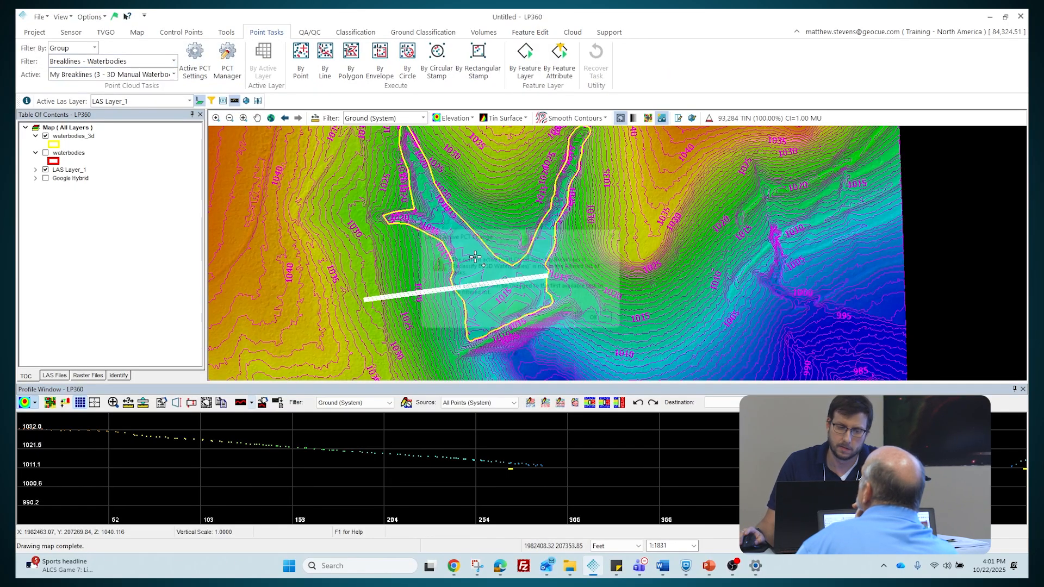
pyautogui.click(174, 74)
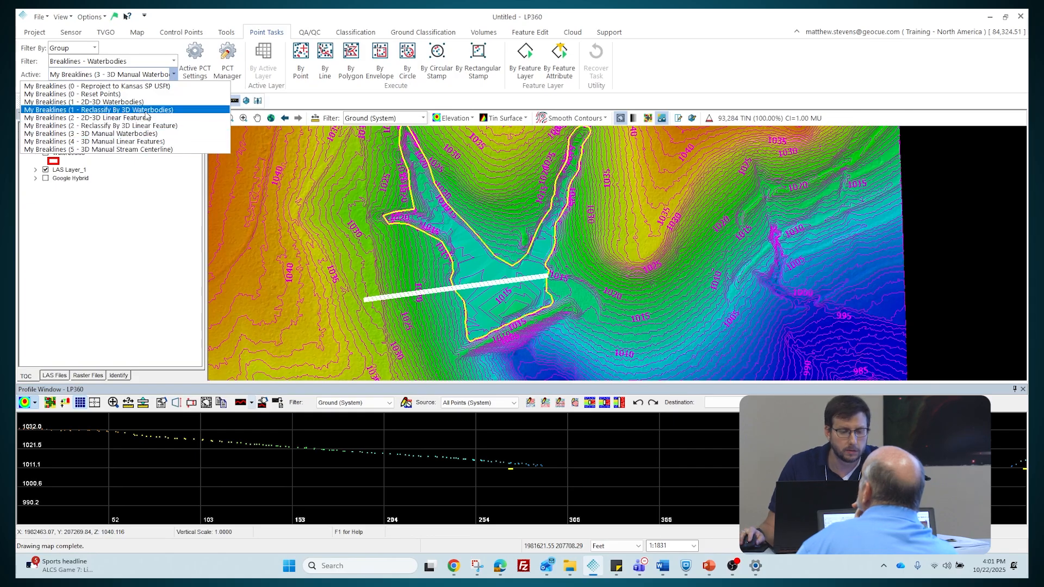
pyautogui.click(146, 110)
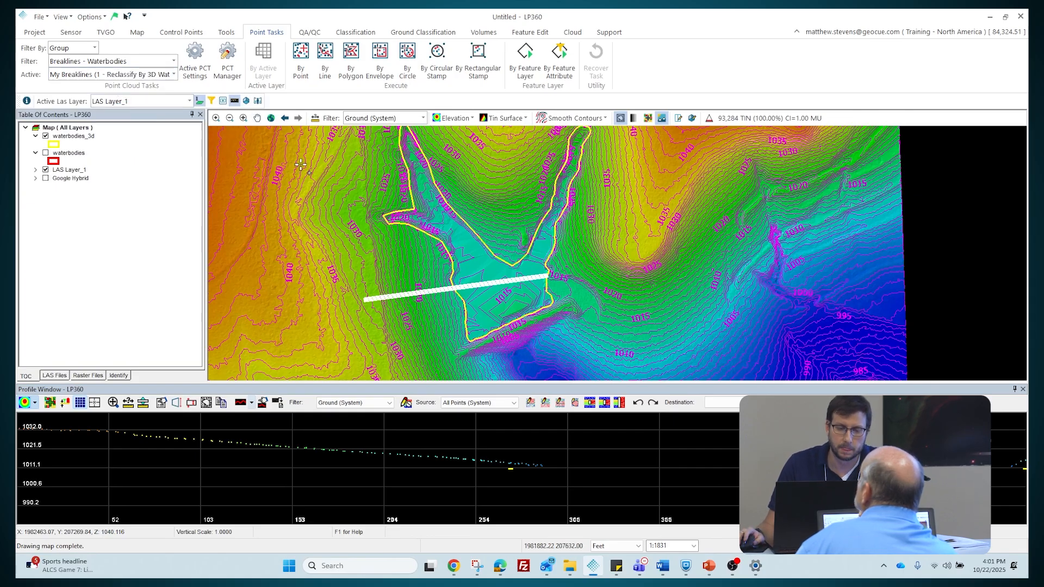
# Select the edited pond polygon and run the active reclassify task by the waterbodies_3d feature layer, using only selected features
pyautogui.click(524, 71)
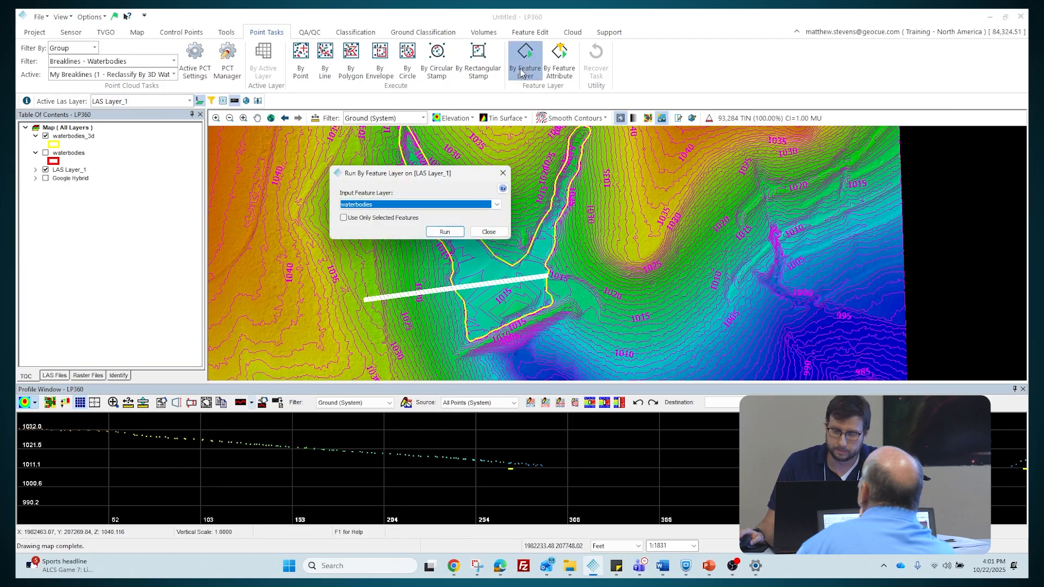
pyautogui.click(489, 232)
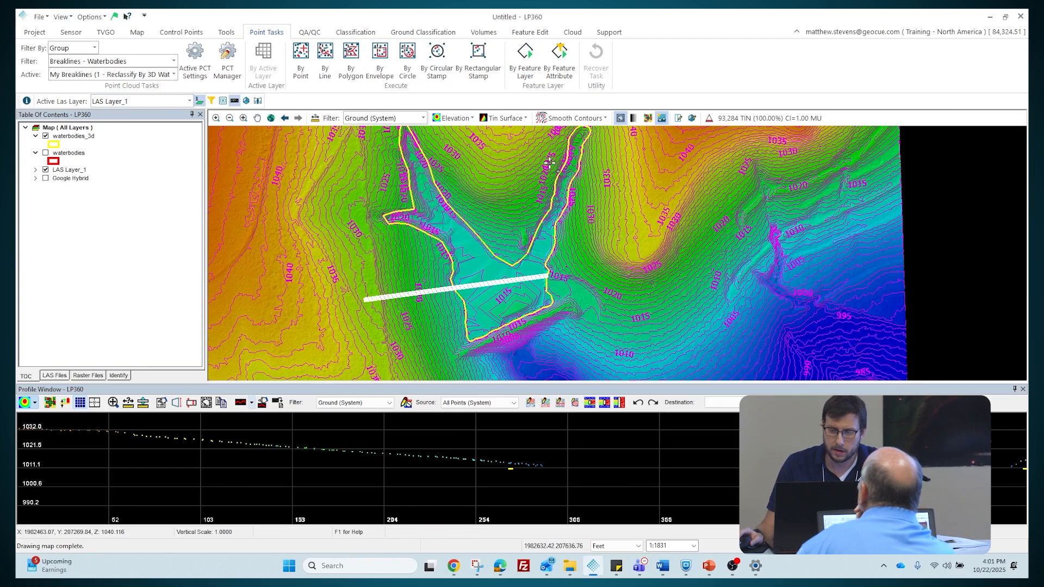
pyautogui.click(530, 33)
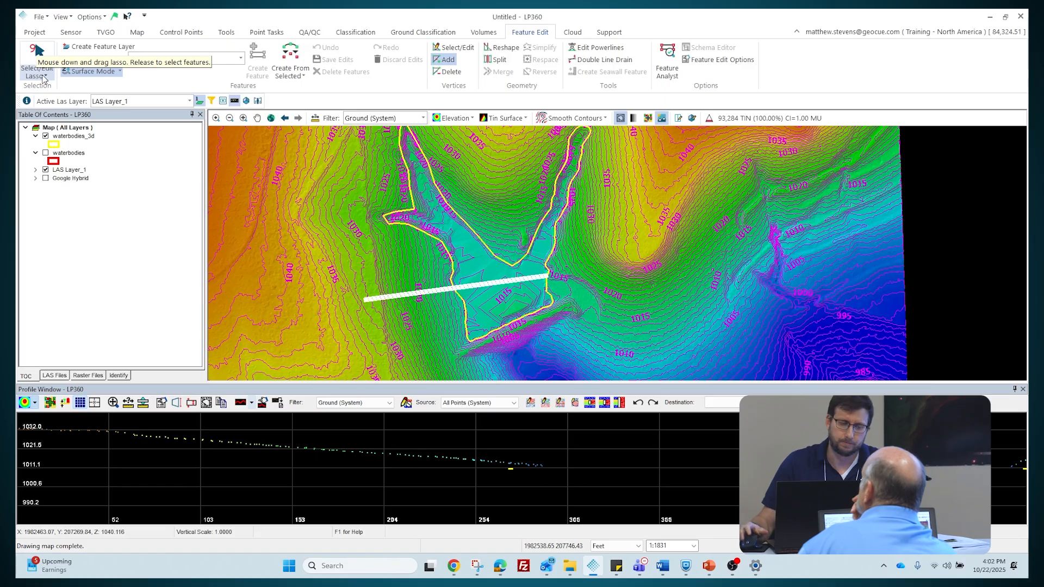
pyautogui.click(452, 212)
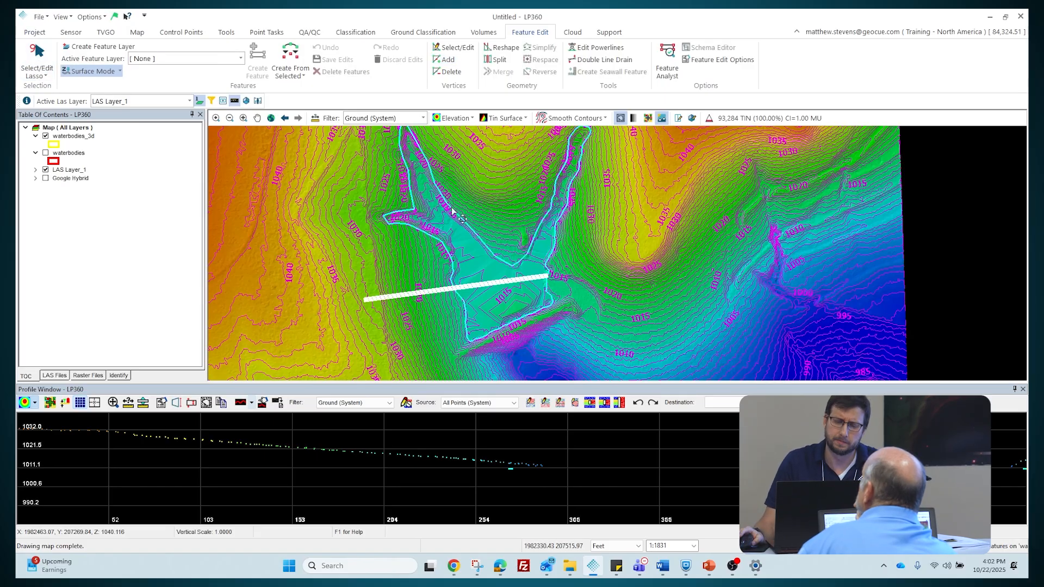
pyautogui.click(267, 32)
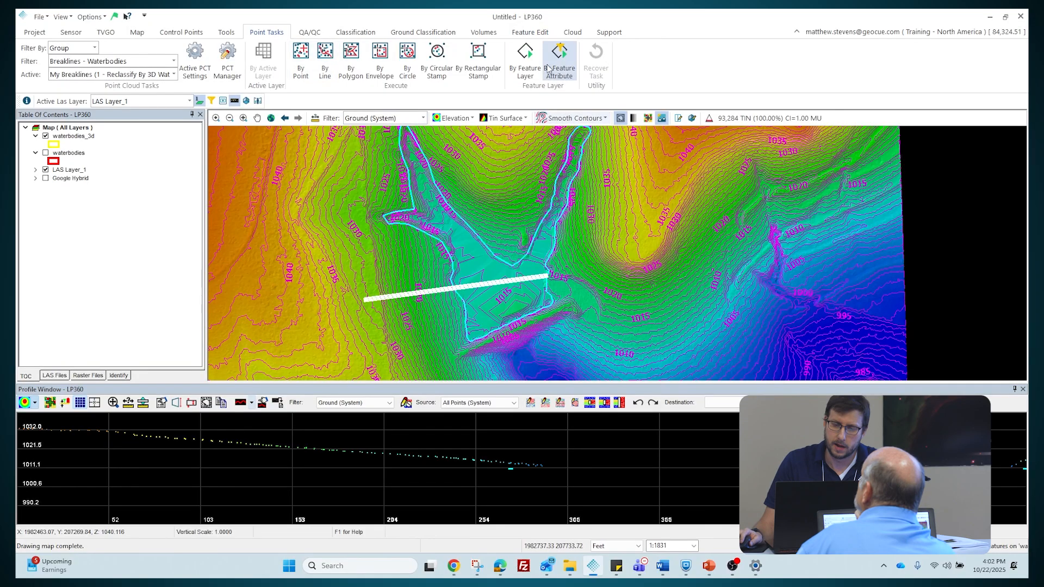
pyautogui.click(527, 57)
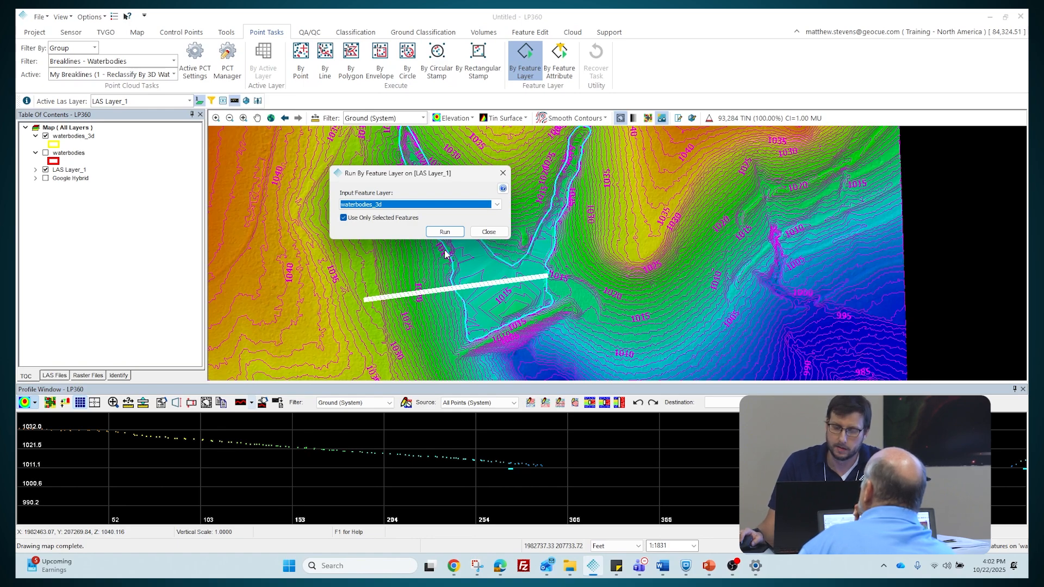
pyautogui.click(455, 233)
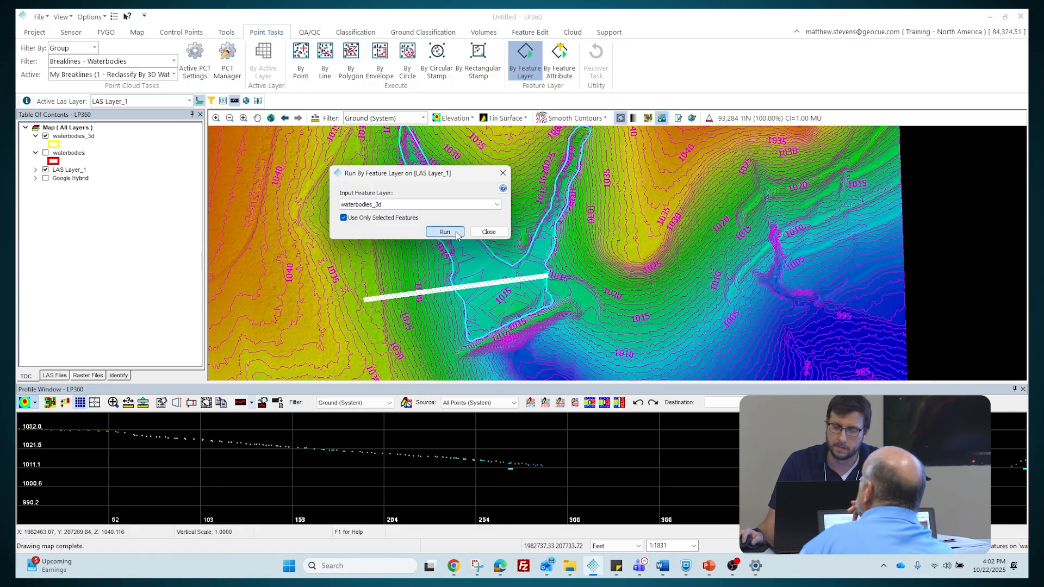
pyautogui.click(574, 324)
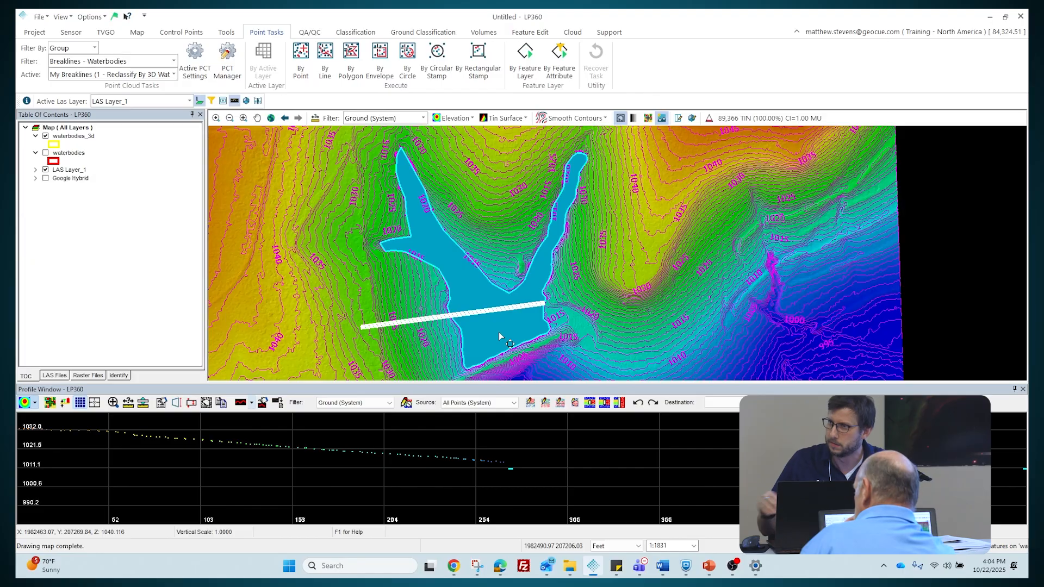
# Activate My Breaklines (3 - 3D Manual Waterbodies) and review its Summarize Z conflation settings, keeping a flat 3D feature with Minimum Z
pyautogui.click(170, 77)
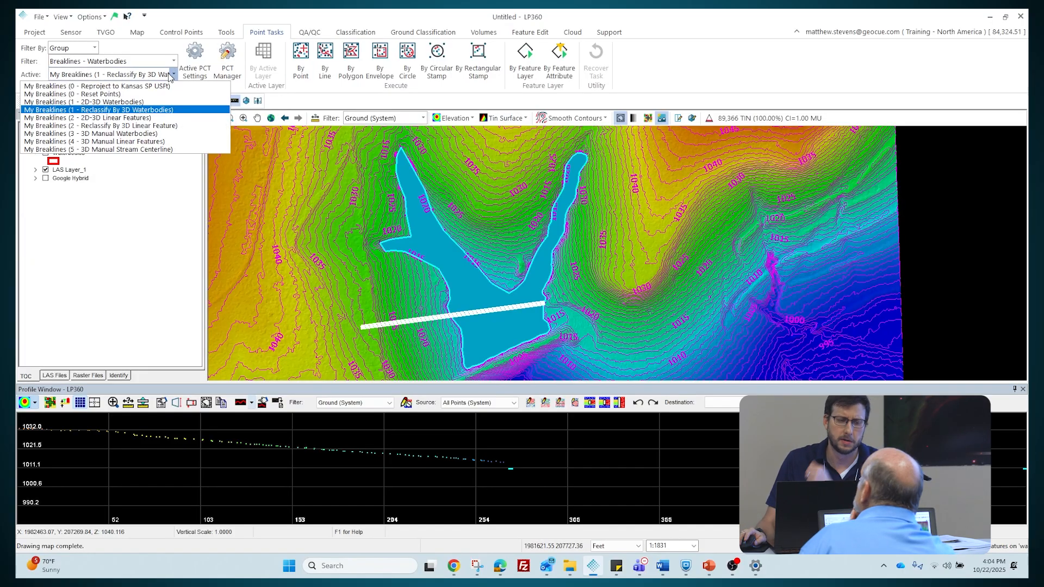
pyautogui.click(185, 134)
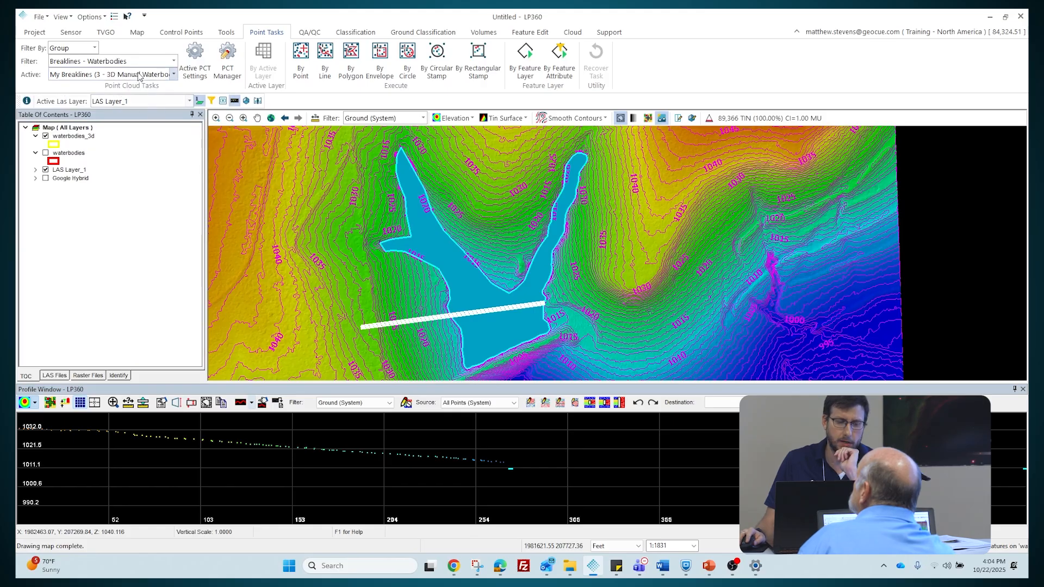
pyautogui.click(194, 59)
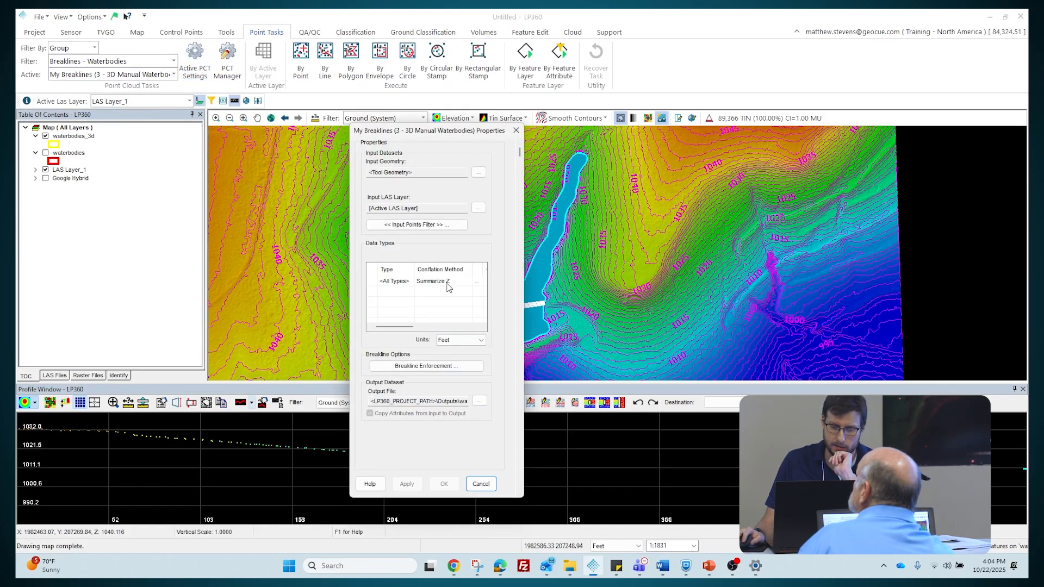
pyautogui.click(450, 281)
pyautogui.click(455, 300)
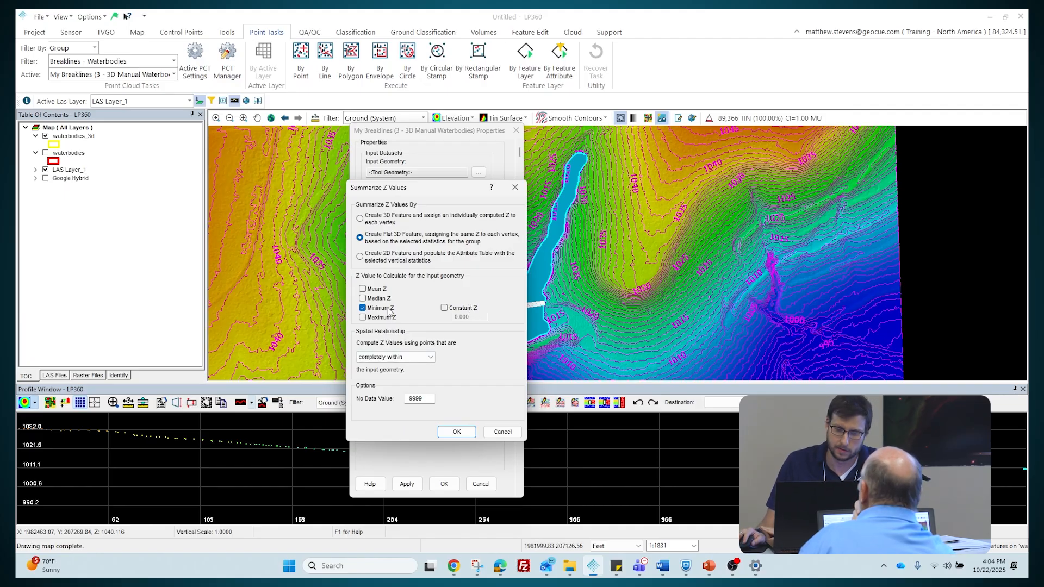
pyautogui.click(457, 431)
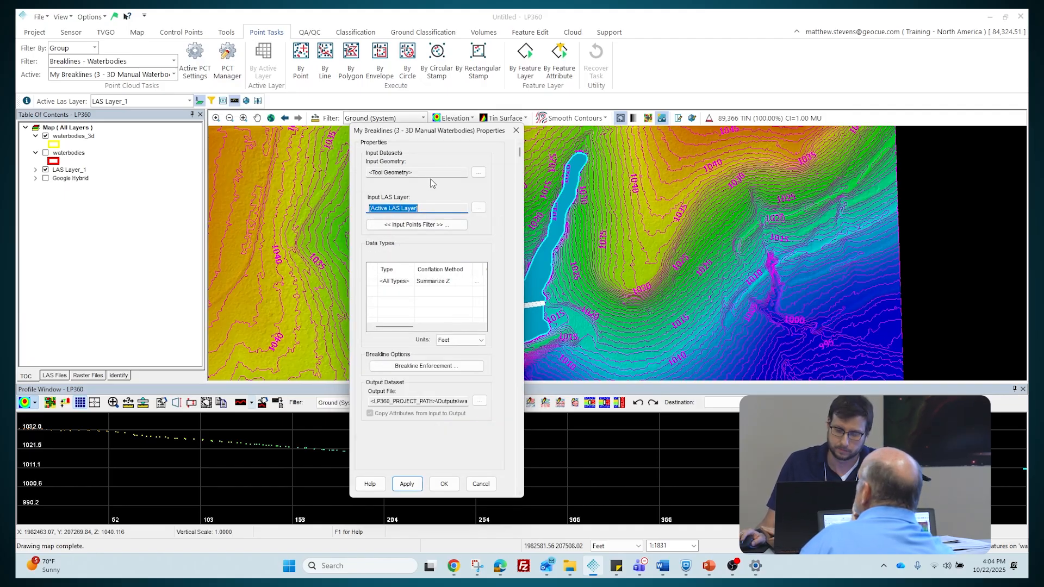
pyautogui.click(444, 484)
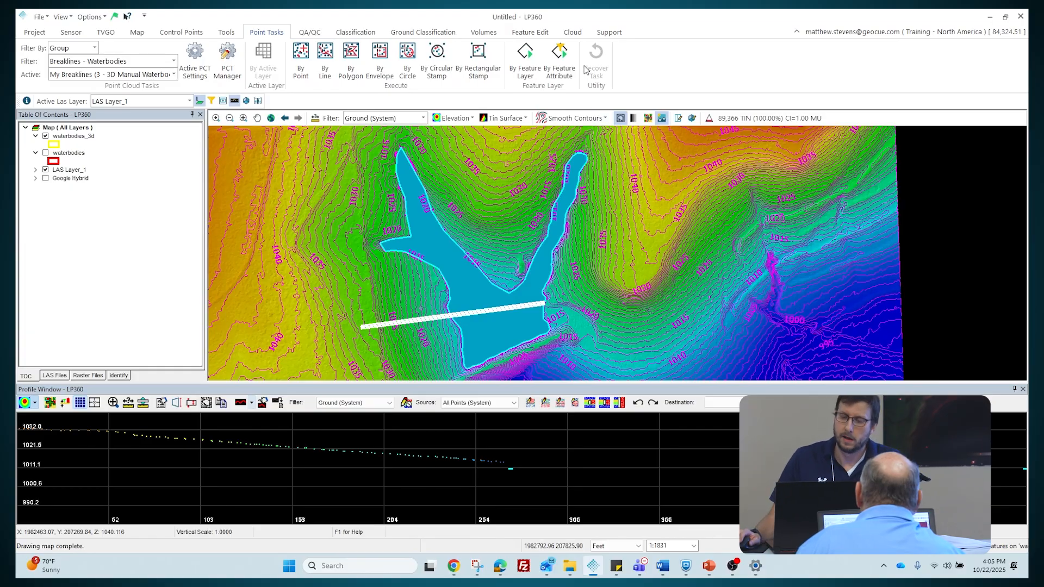
# Start a new feature layer with 3-D Polyline geometry and M-values enabled
pyautogui.click(530, 33)
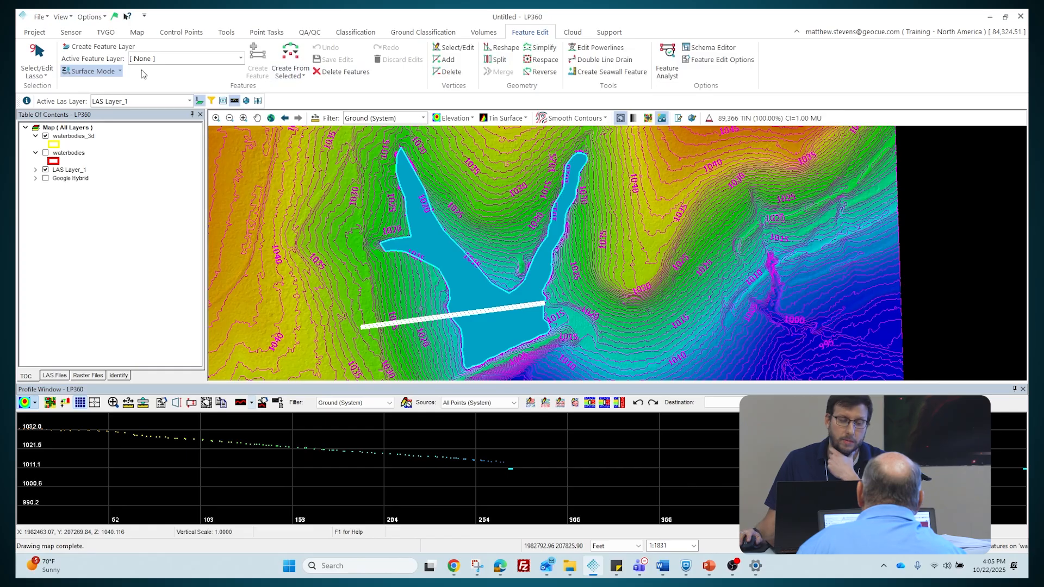
pyautogui.click(103, 47)
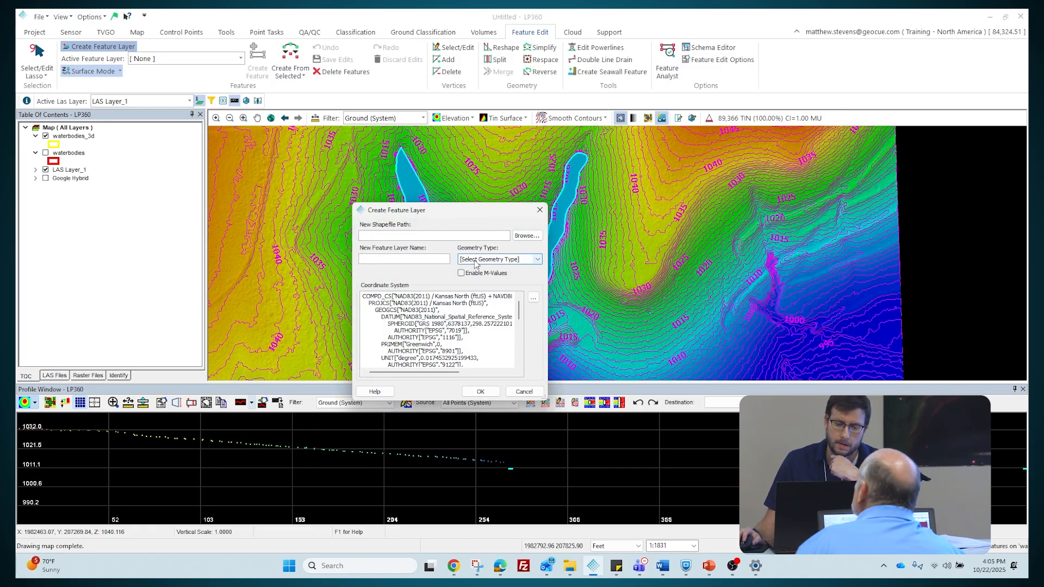
pyautogui.moveTo(461, 215); pyautogui.dragTo(461, 172)
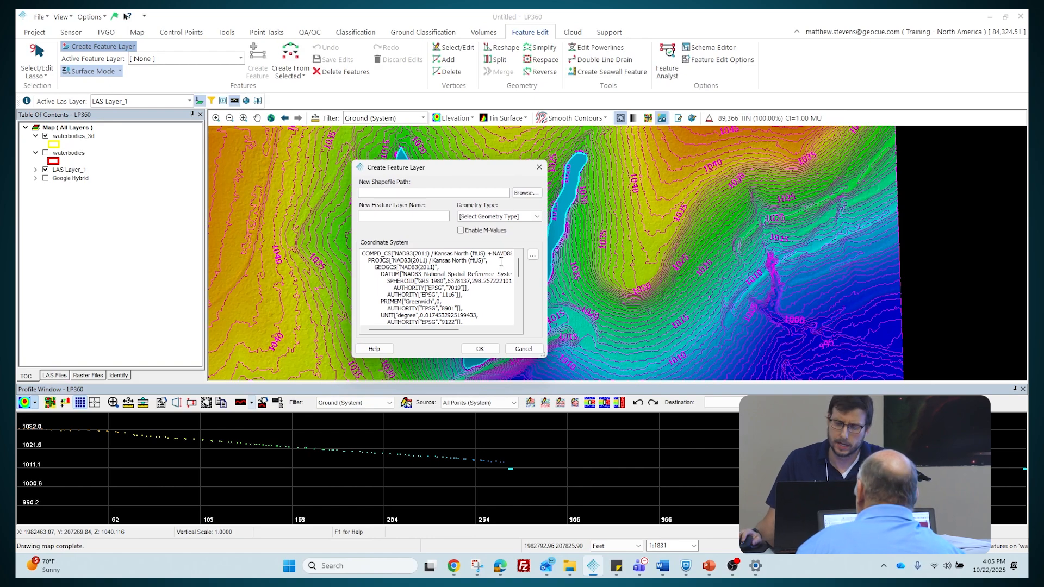
pyautogui.click(479, 216)
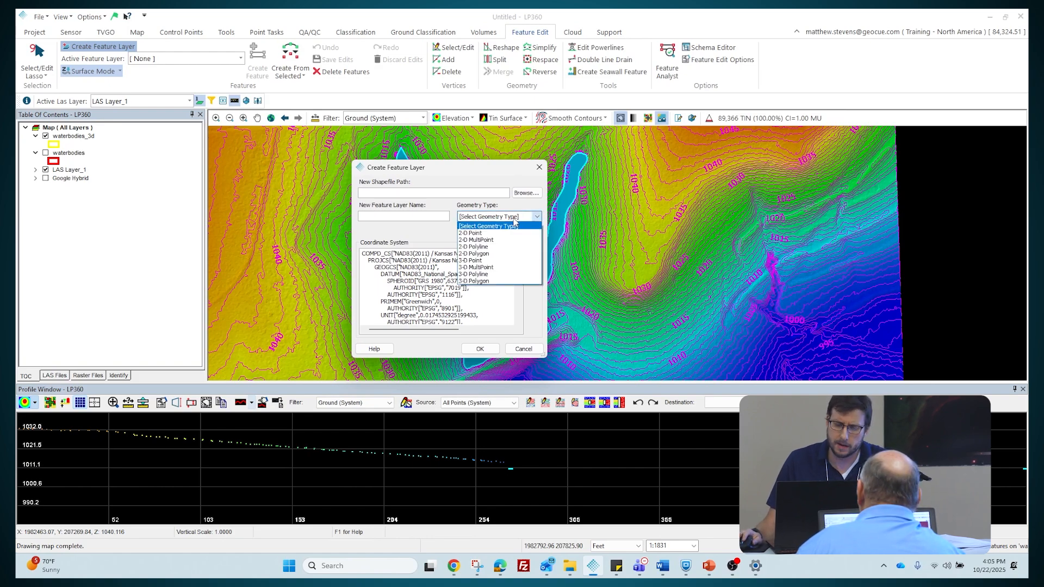
pyautogui.click(515, 275)
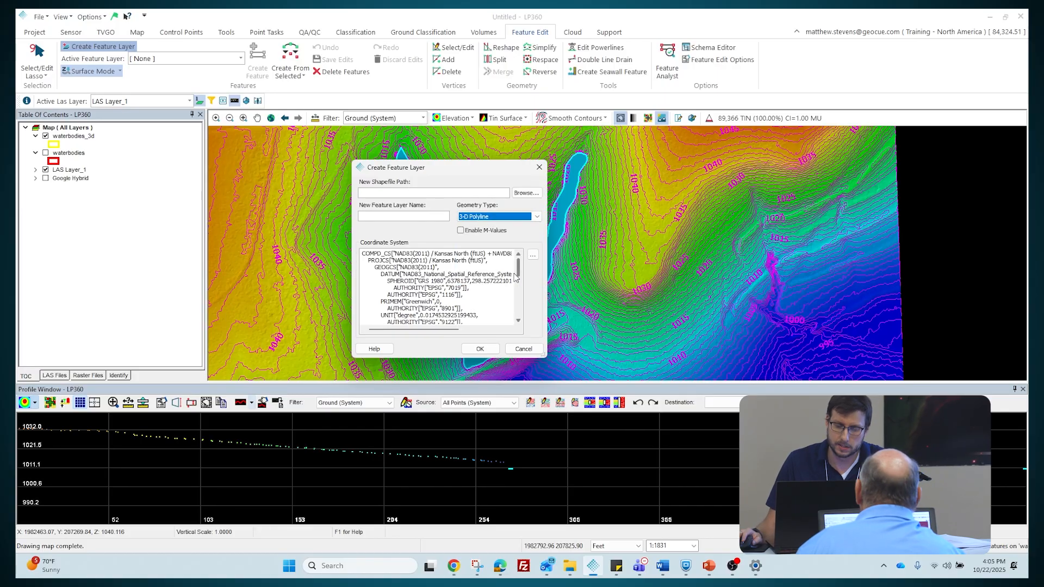
pyautogui.click(471, 234)
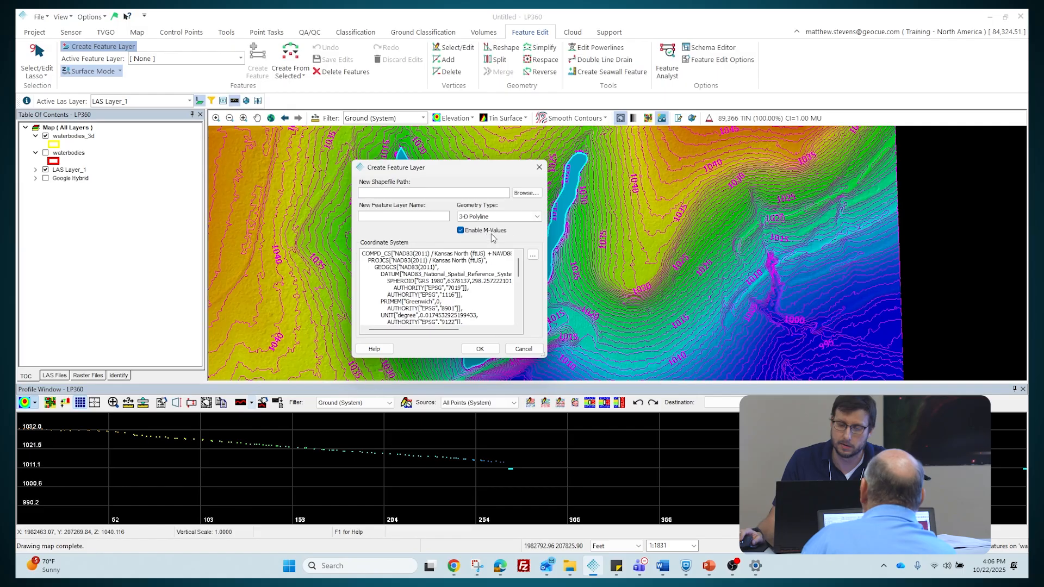
# Set the new layer's shapefile to Centerline in the 2025_UC_Day1 folder and create the layer
pyautogui.click(532, 197)
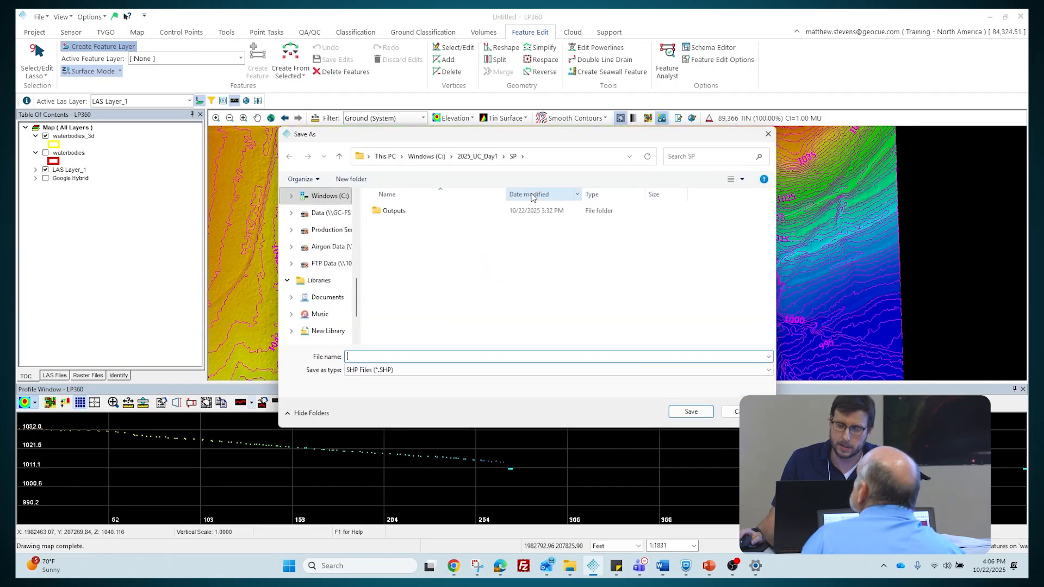
pyautogui.click(485, 160)
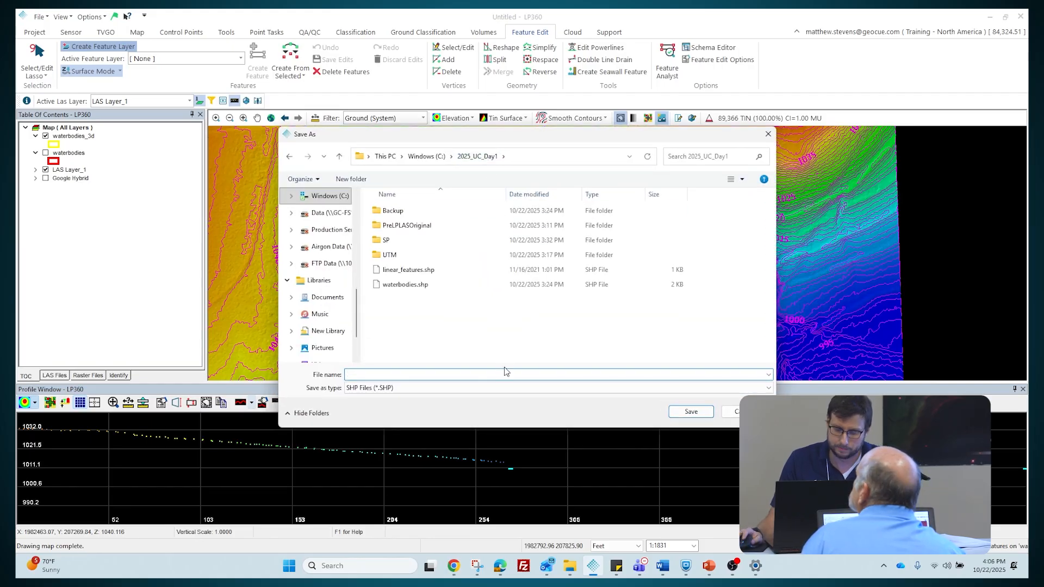
pyautogui.write('Centerline')
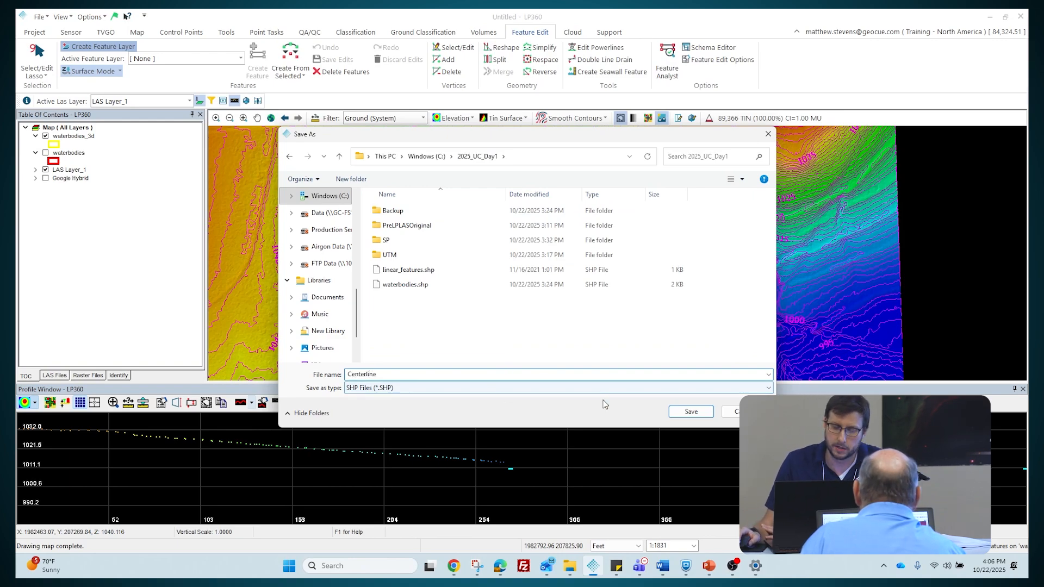
pyautogui.click(693, 413)
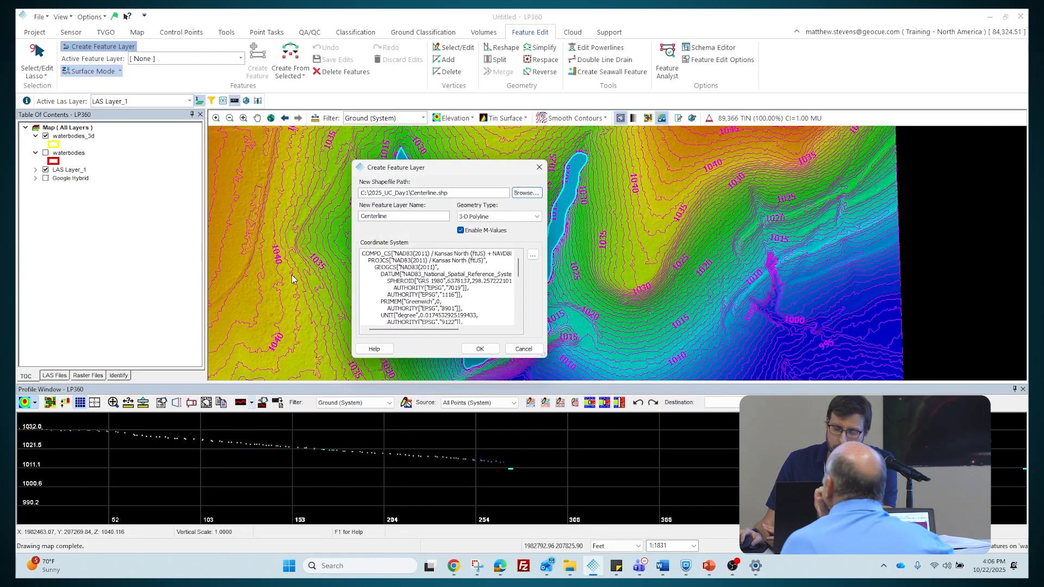
pyautogui.click(481, 350)
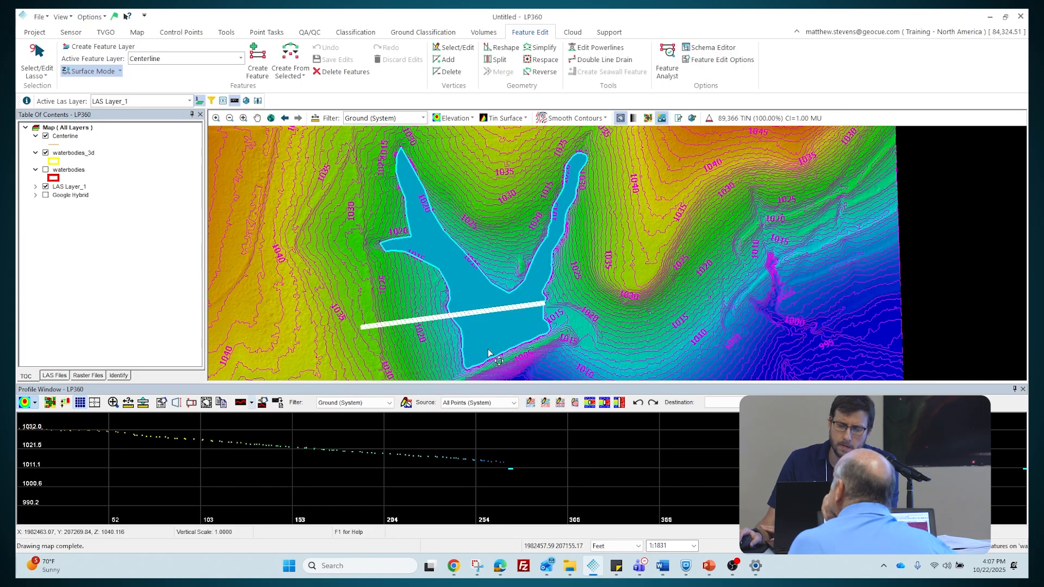
# Examine the contours of the narrow stream channel southeast of the large northwestern pond
pyautogui.scroll(-5, 381, 242)
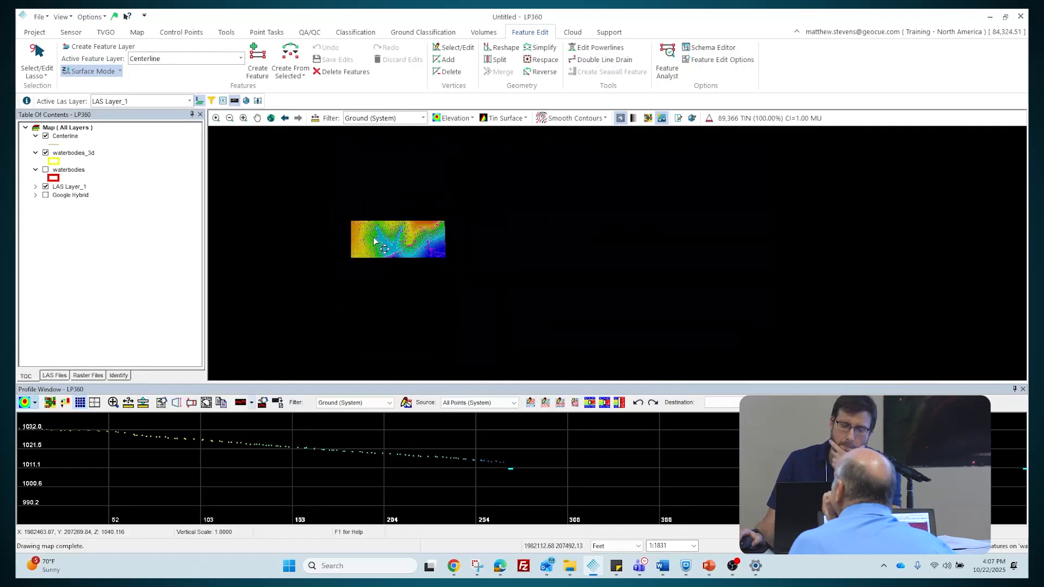
pyautogui.moveTo(299, 215); pyautogui.dragTo(428, 211)
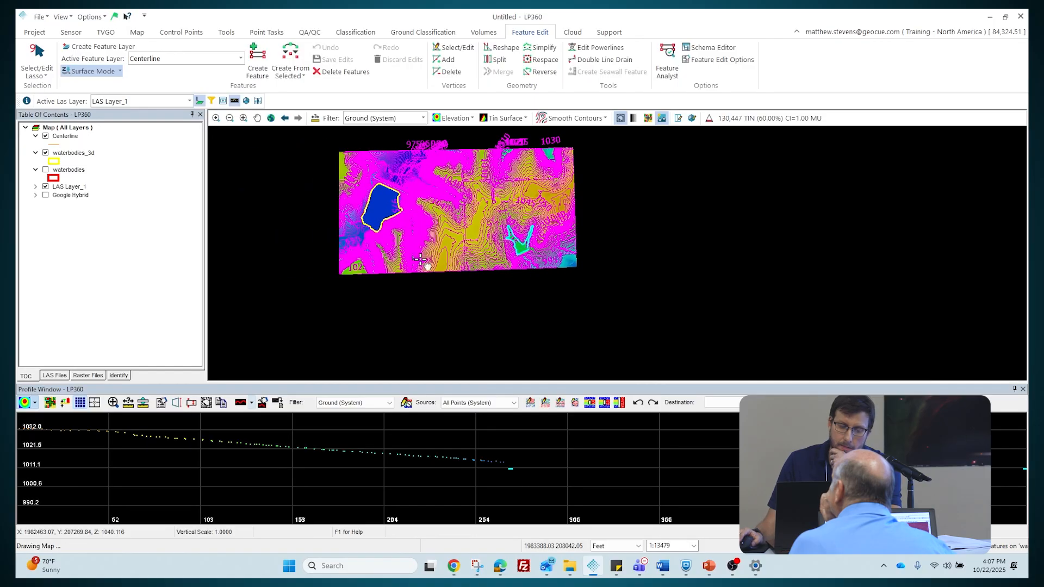
pyautogui.scroll(2, 395, 232)
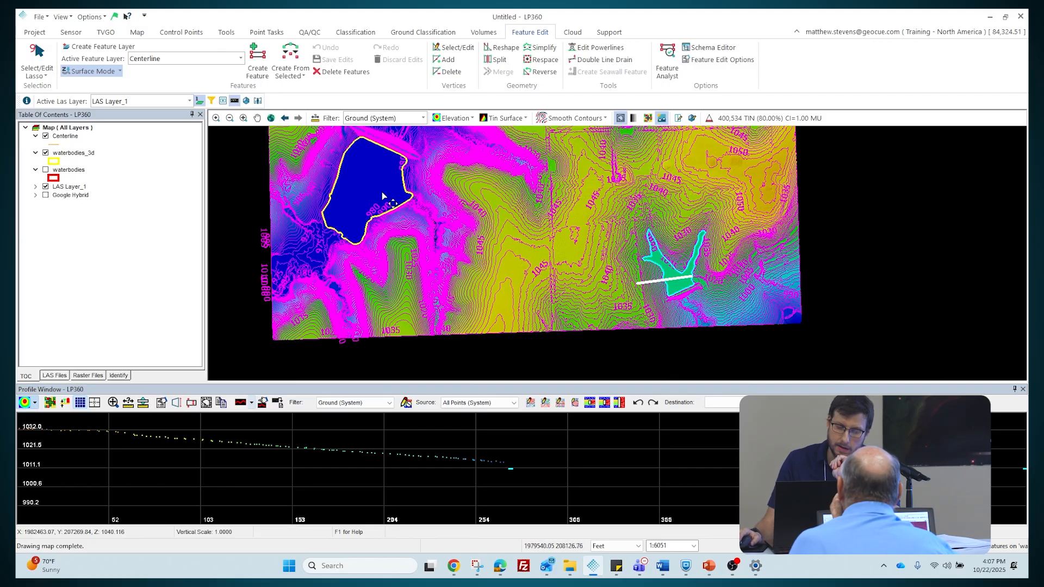
pyautogui.scroll(2, 396, 202)
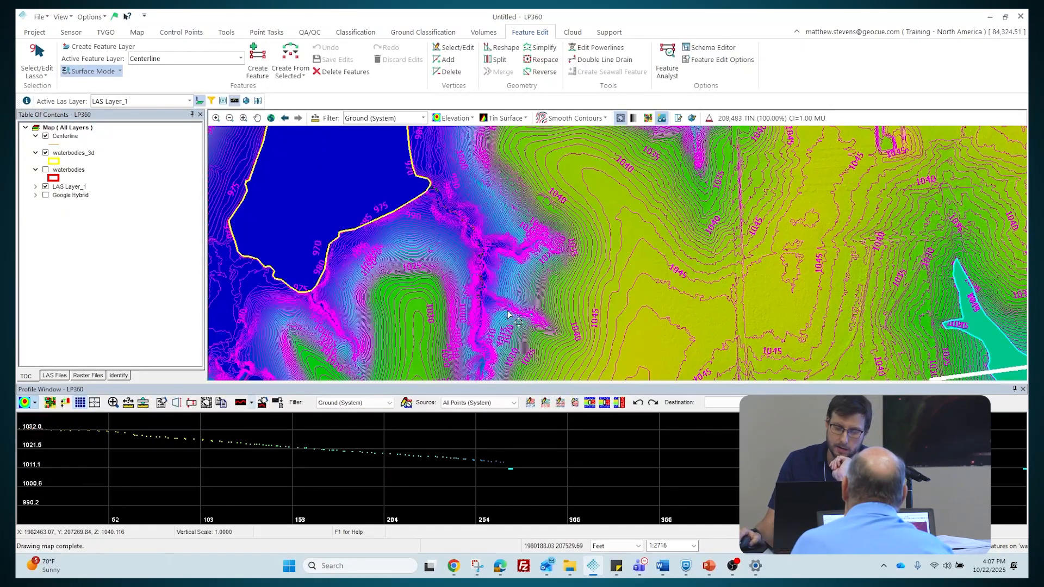
pyautogui.scroll(2, 509, 314)
pyautogui.moveTo(508, 315); pyautogui.dragTo(538, 177)
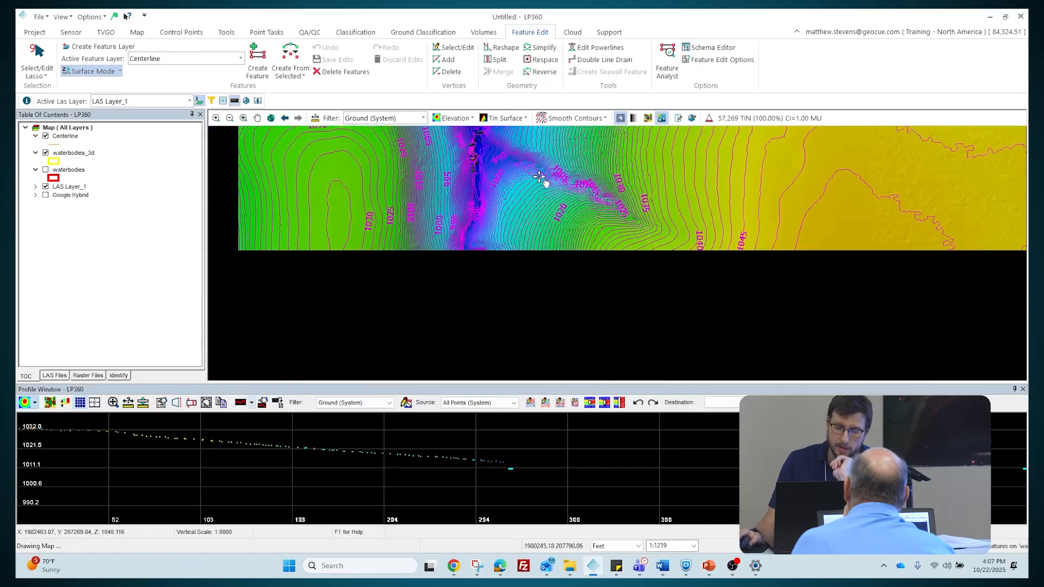
pyautogui.moveTo(554, 340); pyautogui.dragTo(560, 250)
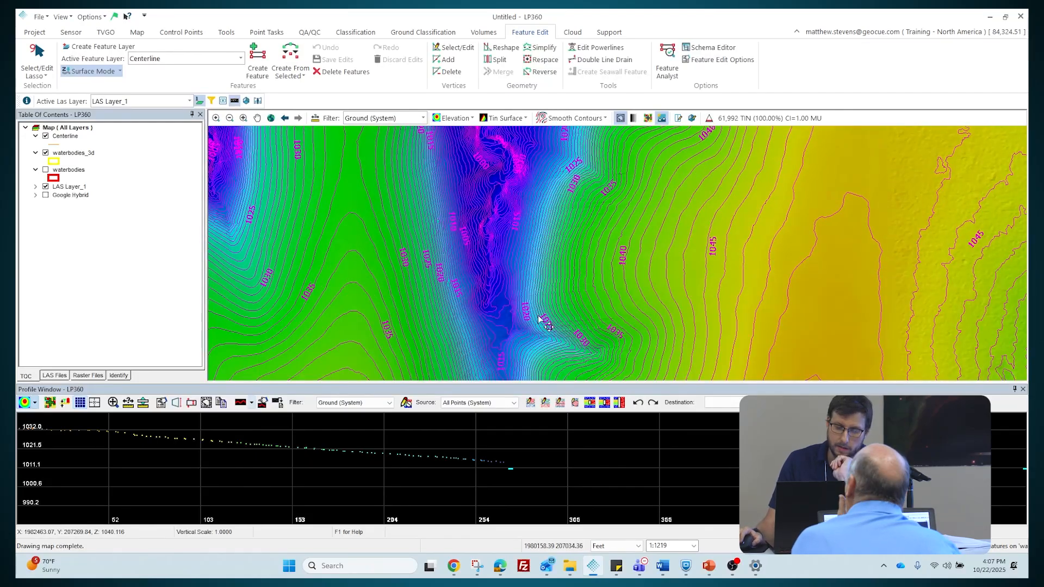
pyautogui.moveTo(550, 214); pyautogui.dragTo(560, 318)
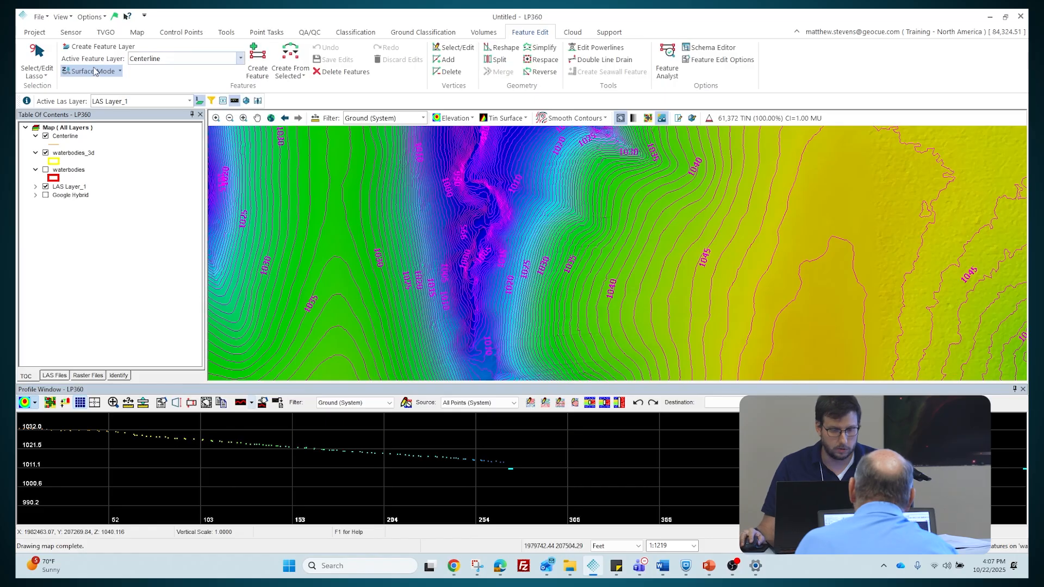
# Set both the edit and create feature conflation tasks to My Breaklines (5 - 3D Manual Stream Centerline)
pyautogui.click(92, 72)
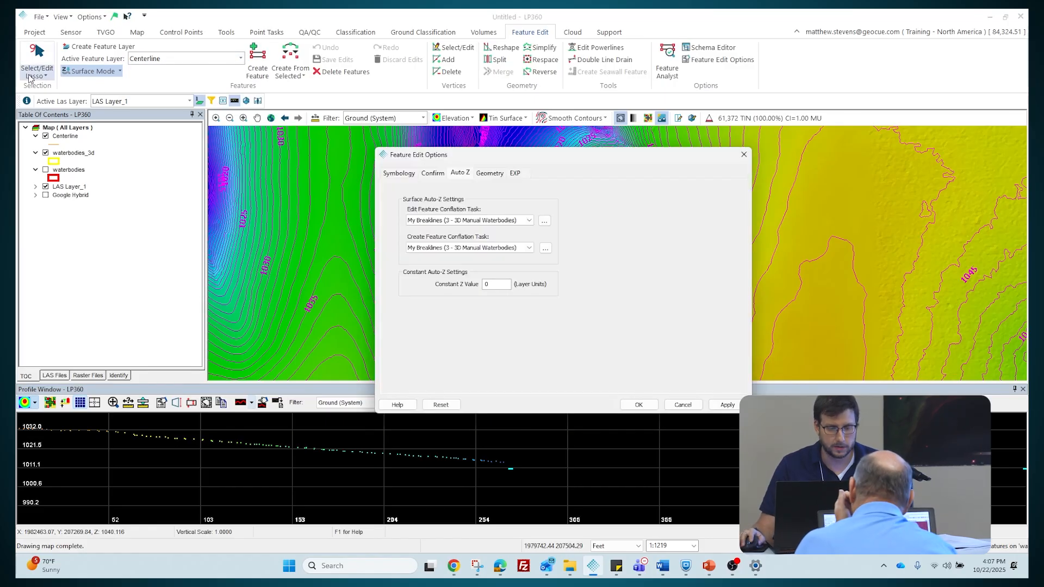
pyautogui.click(492, 221)
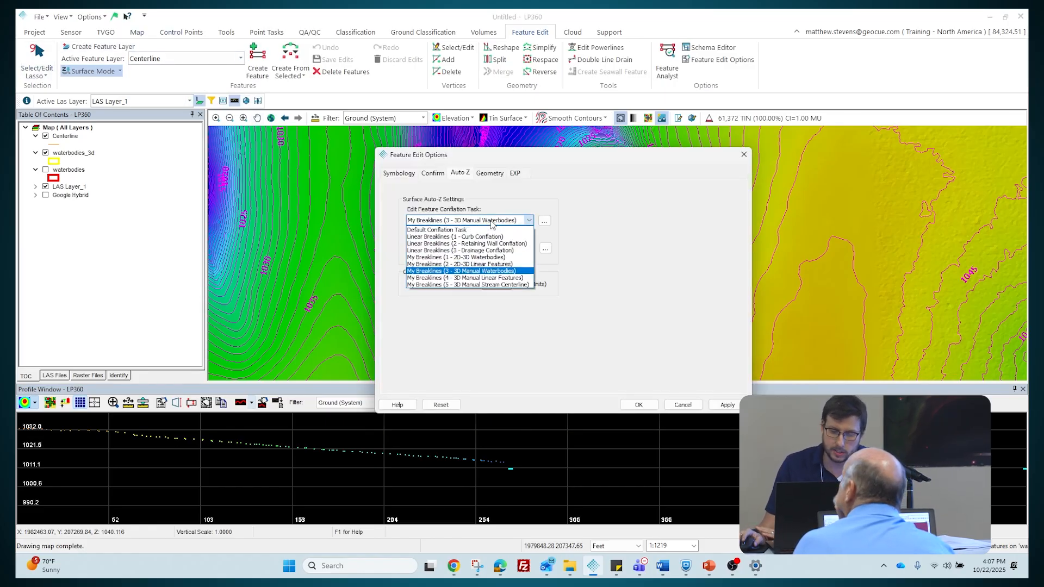
pyautogui.click(517, 285)
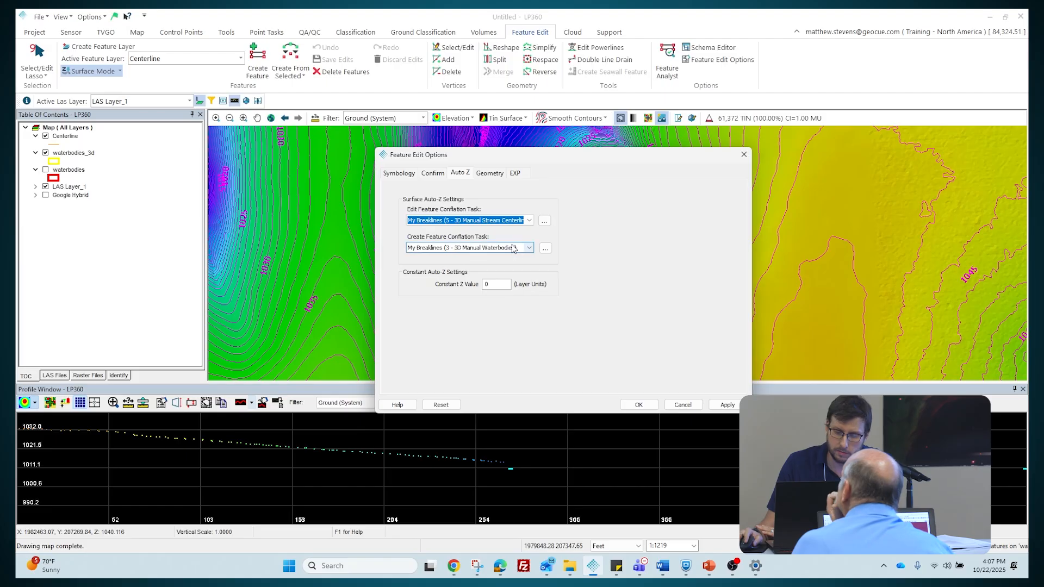
pyautogui.click(516, 248)
pyautogui.click(511, 313)
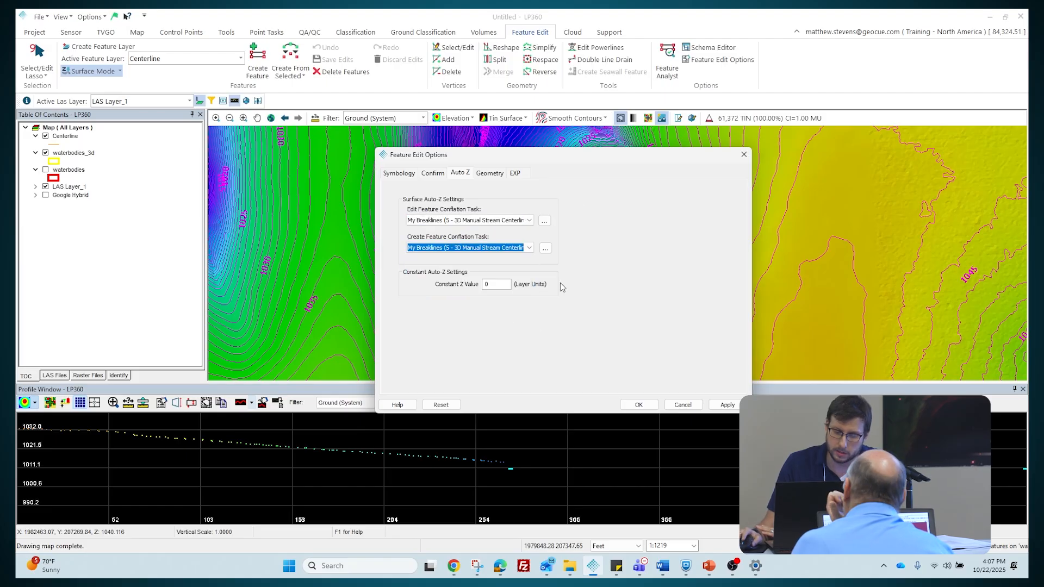
# Use the downstream constraint conflation method with a vertex every 5.00 map units, flipping geometry drawn upstream and warning for deltas exceeding 1.0000
pyautogui.click(544, 221)
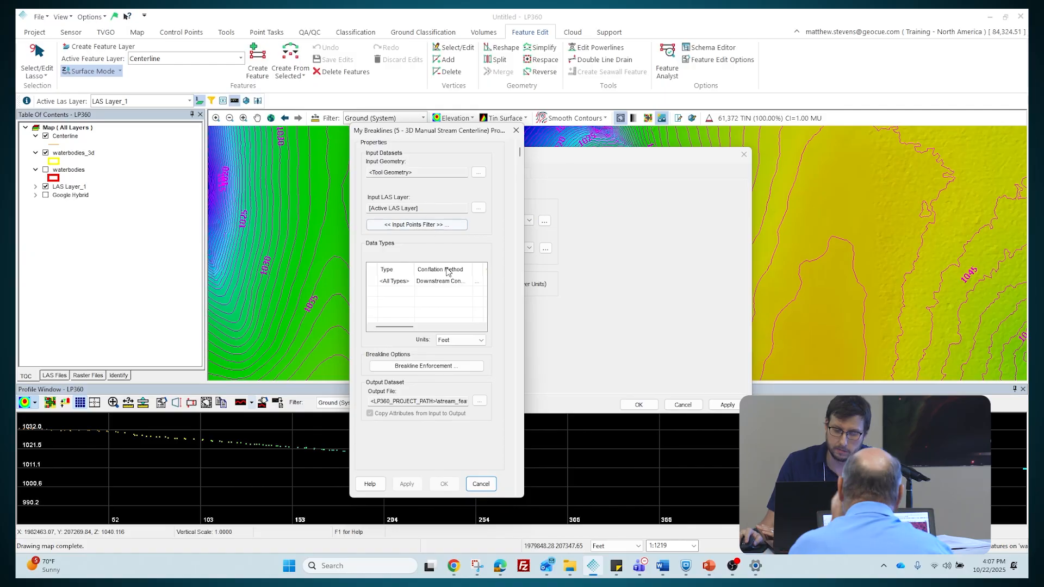
pyautogui.click(453, 281)
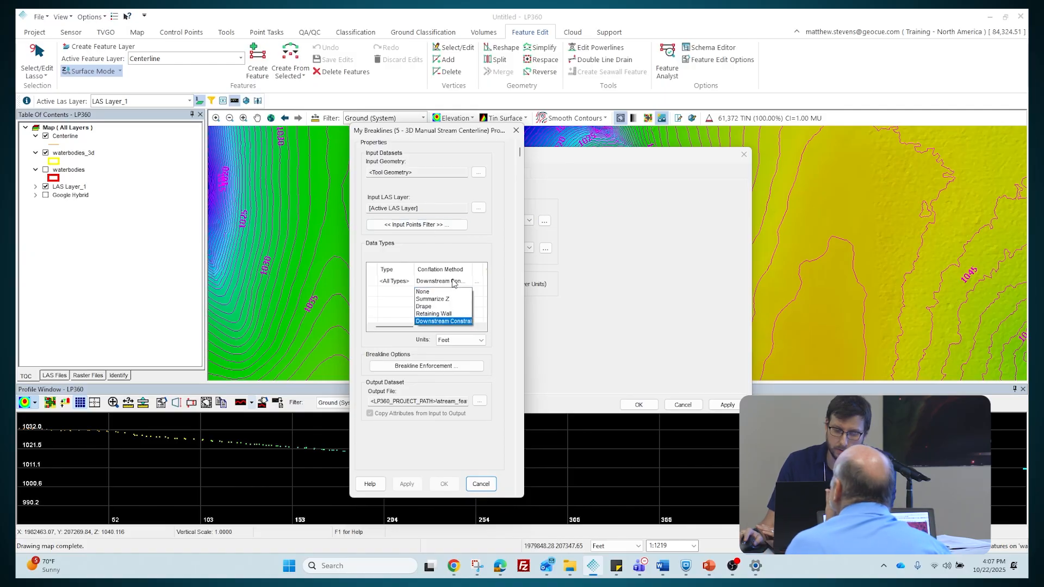
pyautogui.click(455, 321)
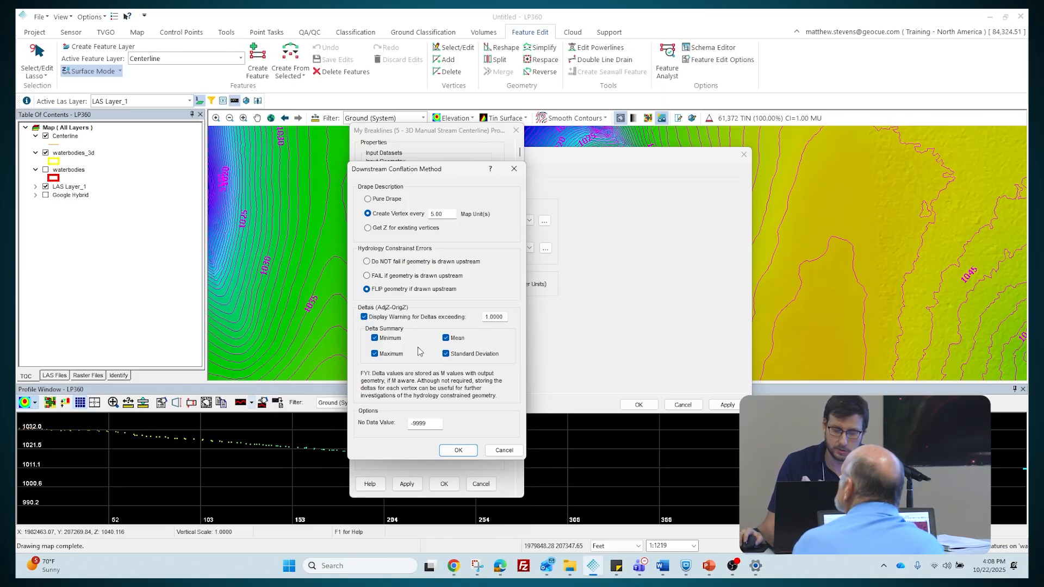
pyautogui.click(464, 452)
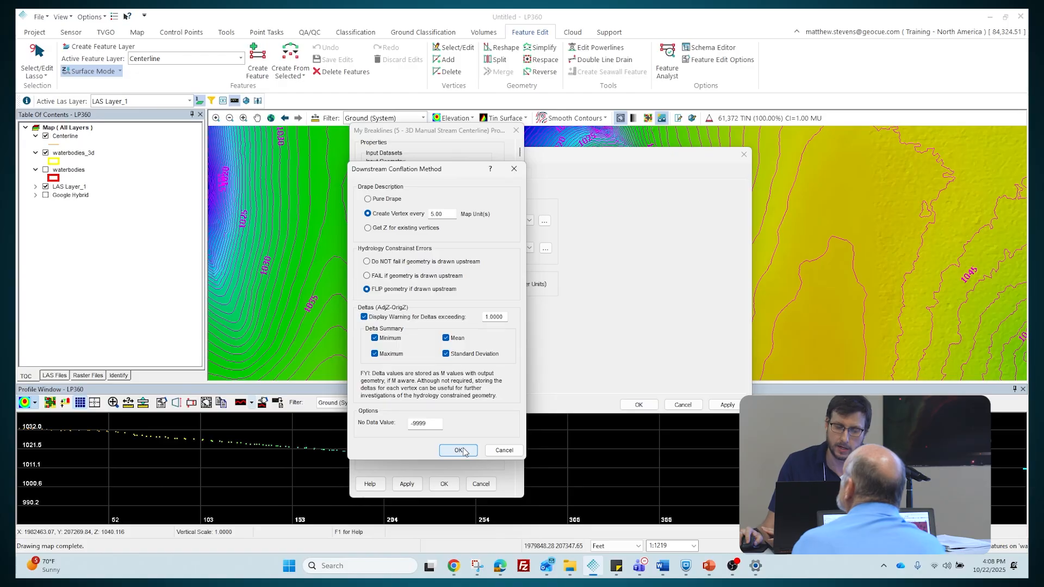
pyautogui.click(463, 451)
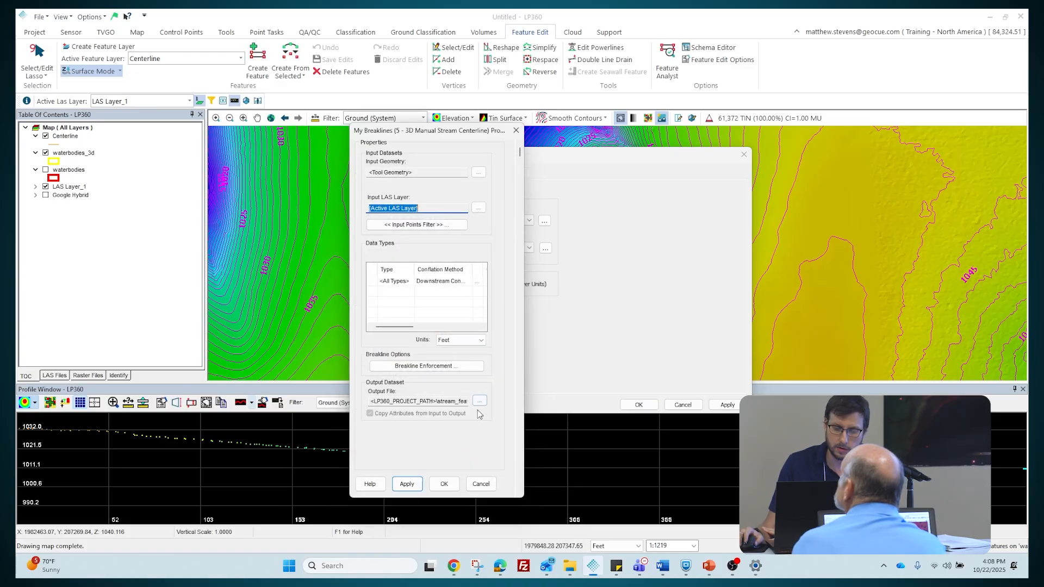
# Keep Ground, Water and Ignored Ground in the conflation task's input points filter and accept the Auto-Z settings
pyautogui.click(437, 227)
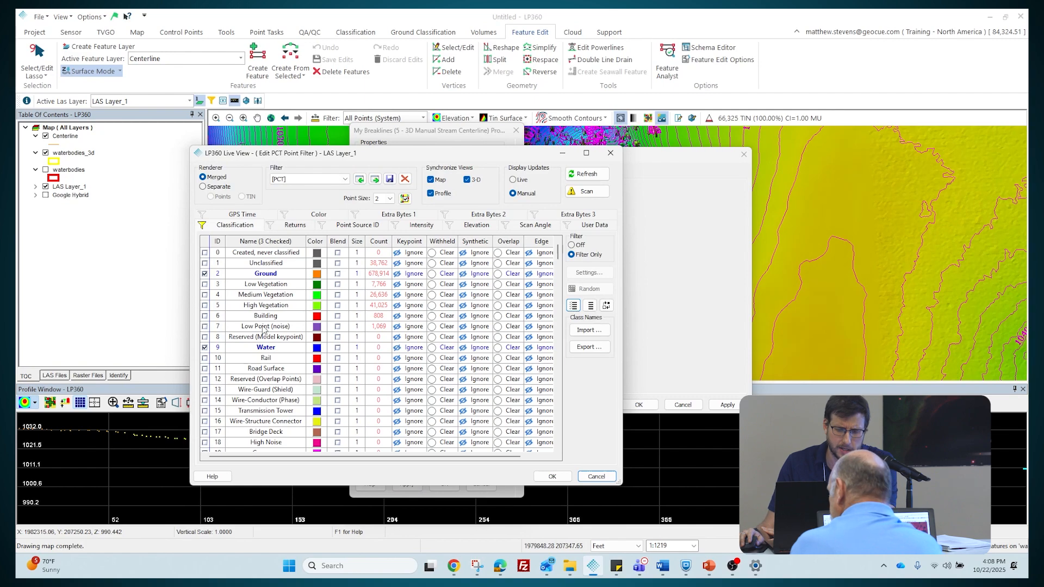
pyautogui.scroll(-3, 275, 379)
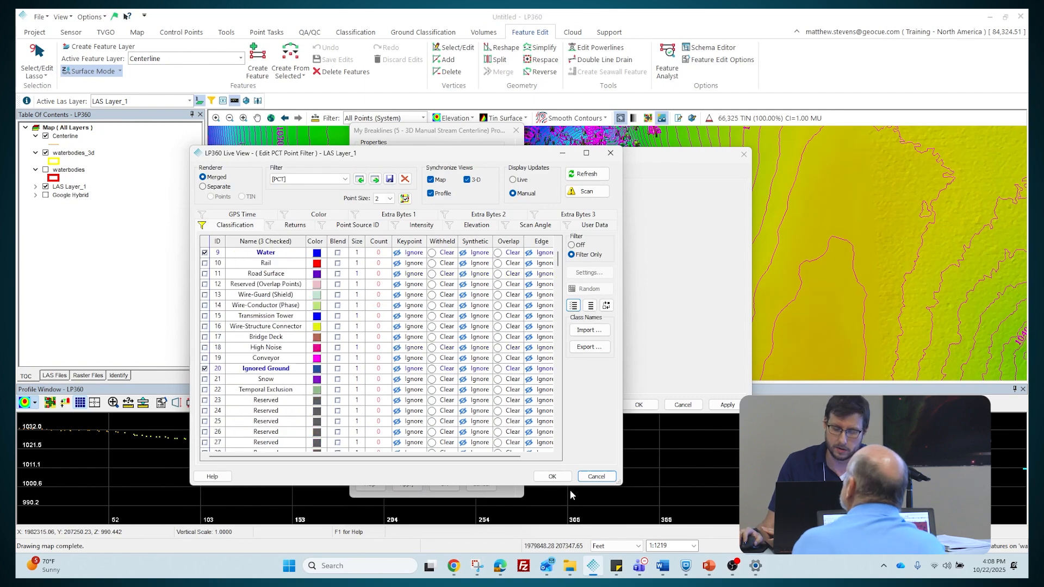
pyautogui.click(539, 476)
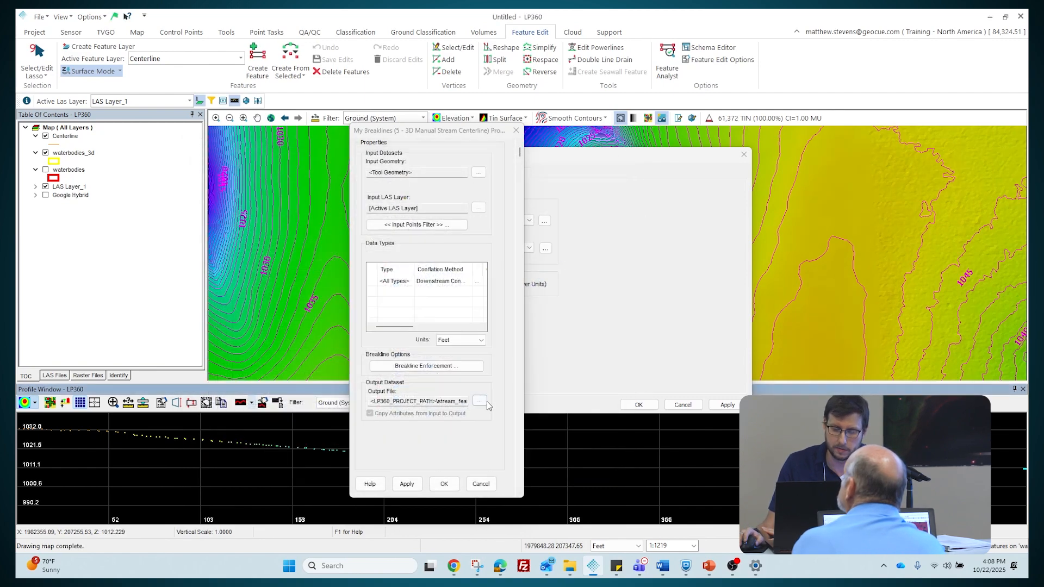
pyautogui.click(446, 484)
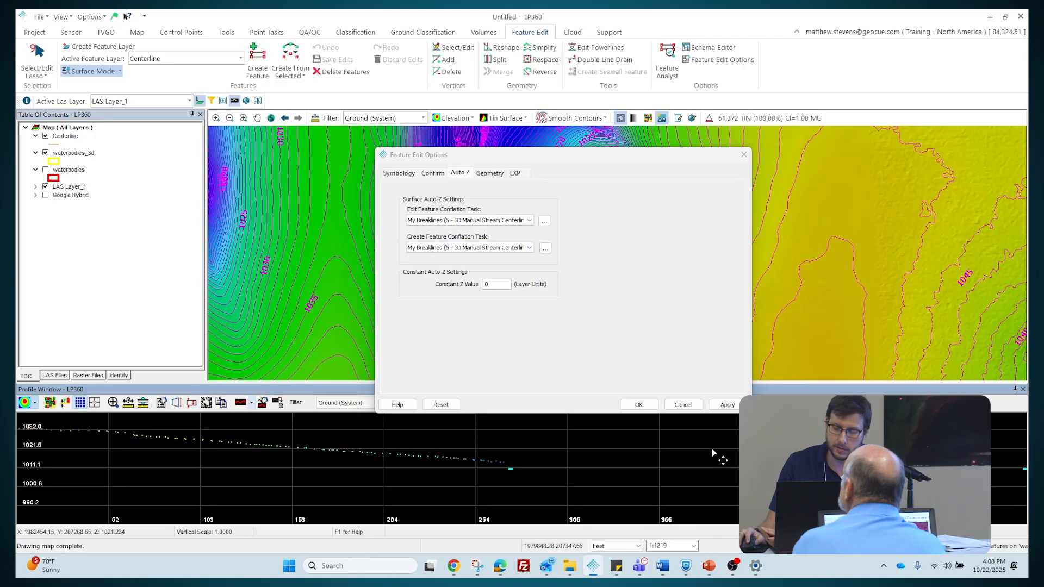
pyautogui.click(639, 404)
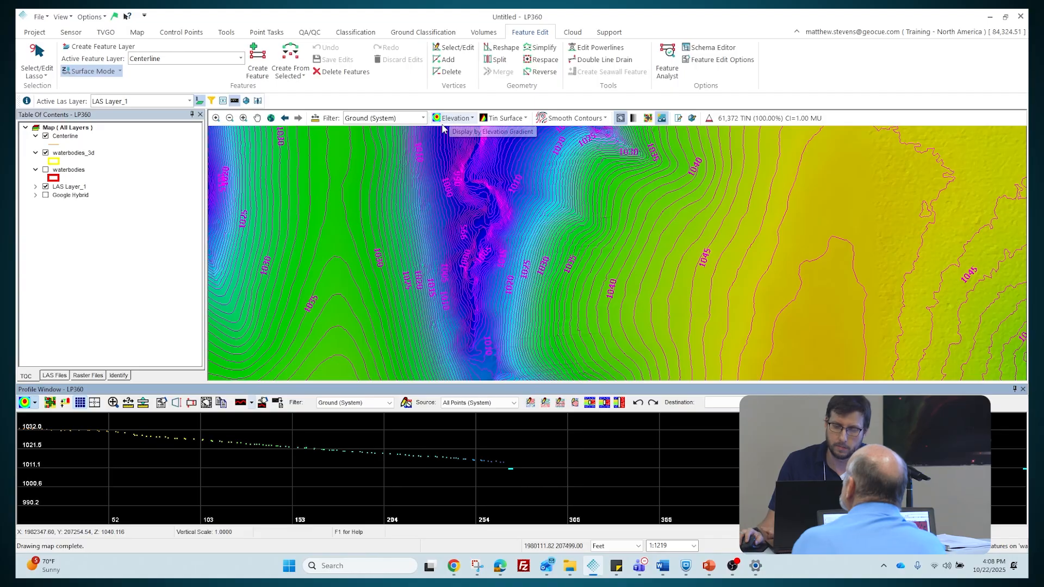
# Start a new Centerline feature with two vertices at the southern end of the stream channel
pyautogui.click(257, 63)
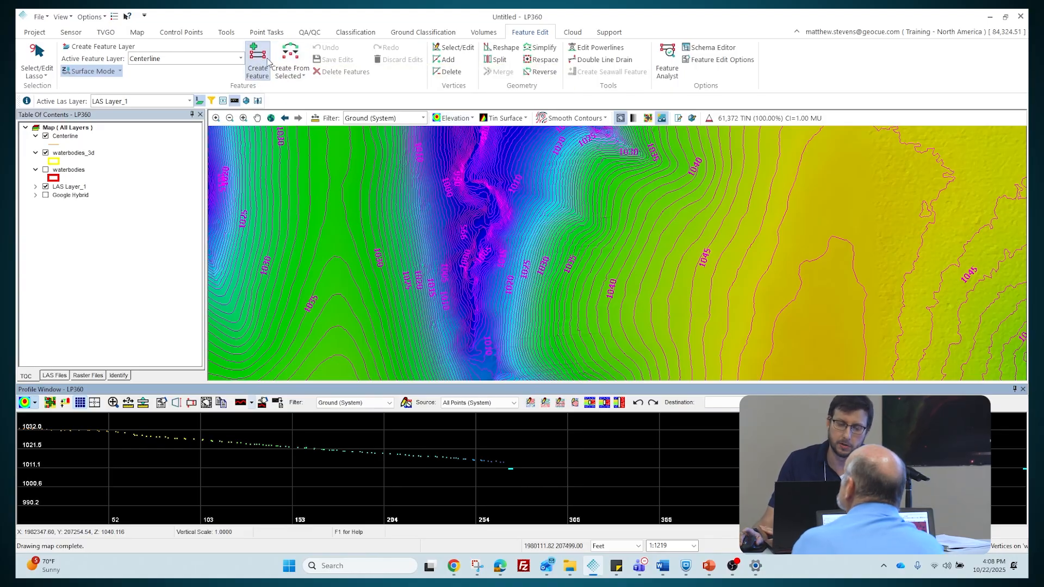
pyautogui.click(474, 331)
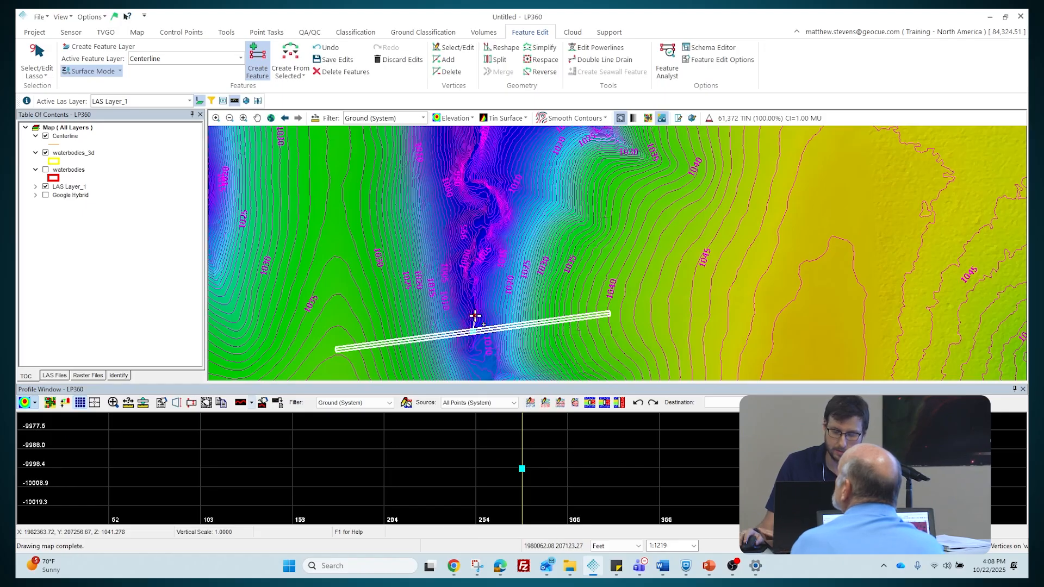
pyautogui.scroll(1, 473, 310)
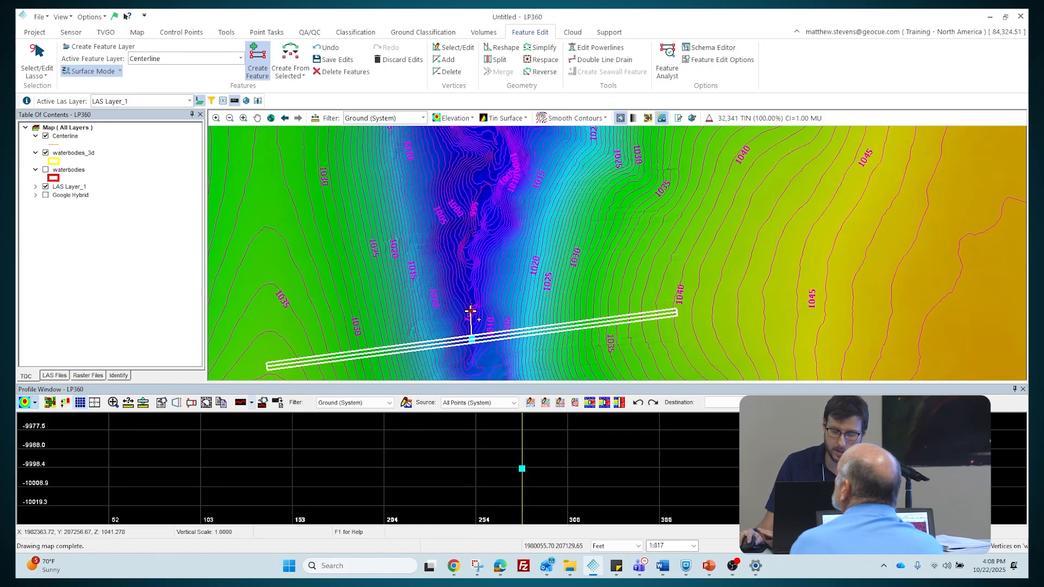
pyautogui.click(470, 311)
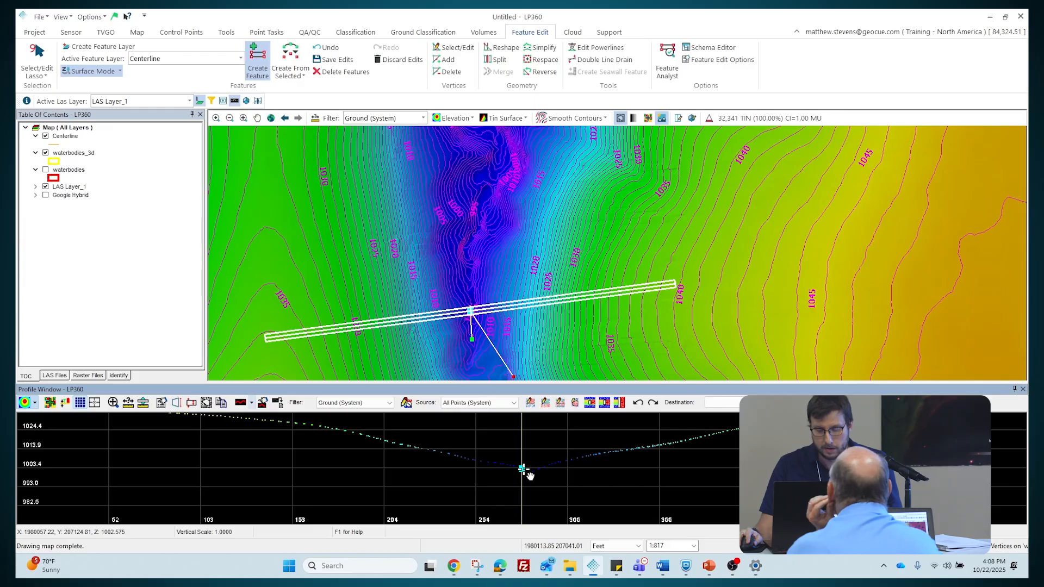
# Check the geometry options for horizontal vertex movement and shift the second centerline vertex to the channel's low point in the profile
pyautogui.click(707, 60)
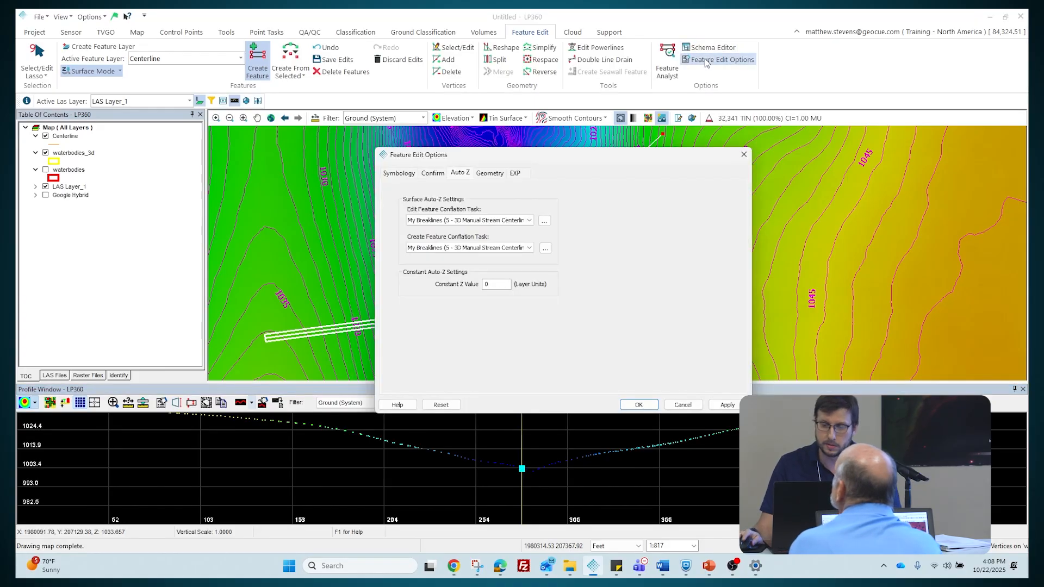
pyautogui.click(489, 173)
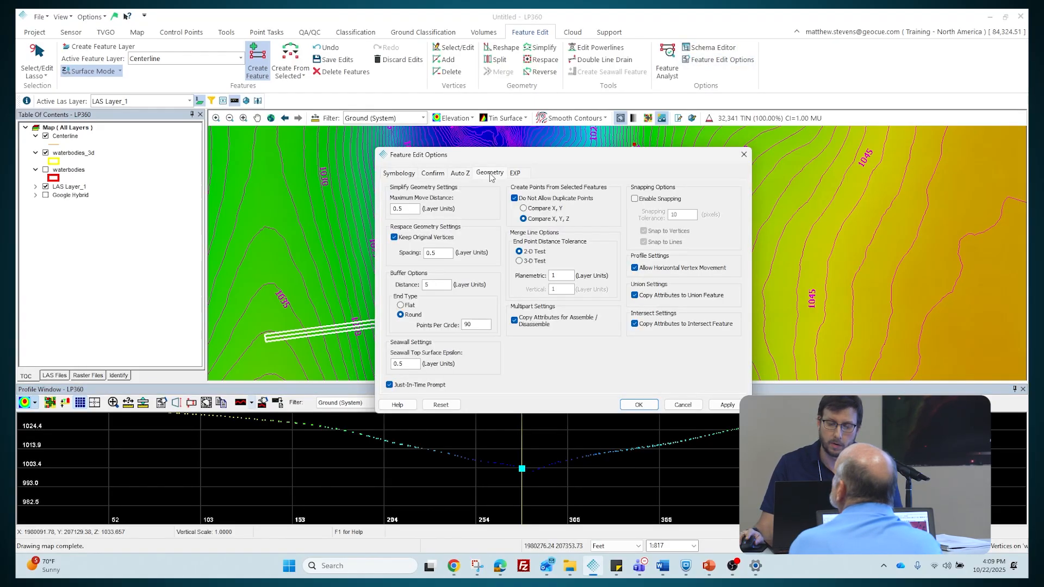
pyautogui.click(655, 403)
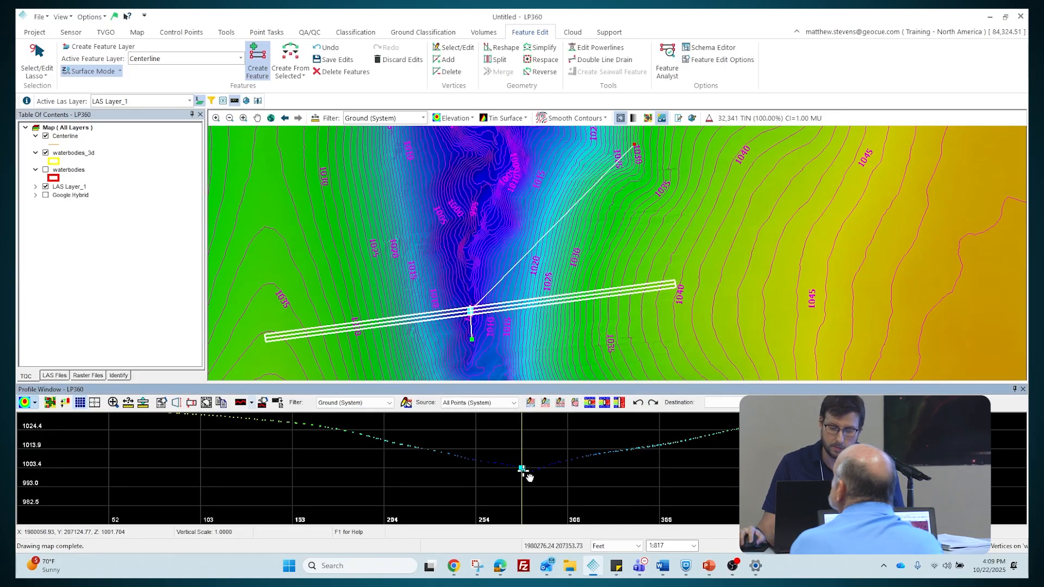
pyautogui.click(529, 477)
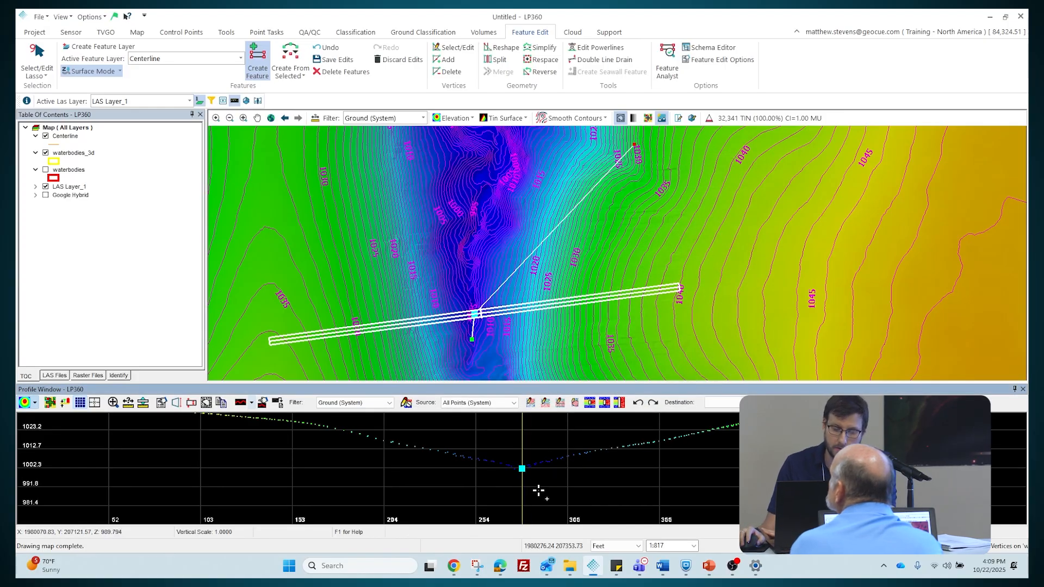
# Add a centerline vertex farther north in the channel and rotate the profile section across the stream direction
pyautogui.click(470, 285)
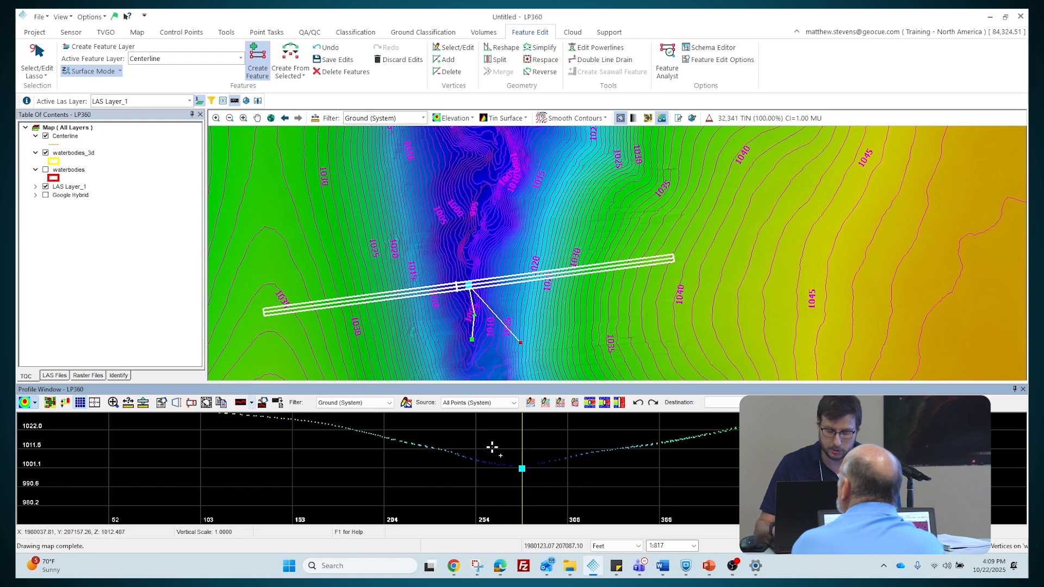
pyautogui.press('Right')
pyautogui.press('Right')
pyautogui.press('Right')
pyautogui.press('Right')
pyautogui.press('Right')
pyautogui.press('Right')
pyautogui.press('Right')
pyautogui.press('Right')
pyautogui.press('Right')
pyautogui.press('Right')
pyautogui.press('Right')
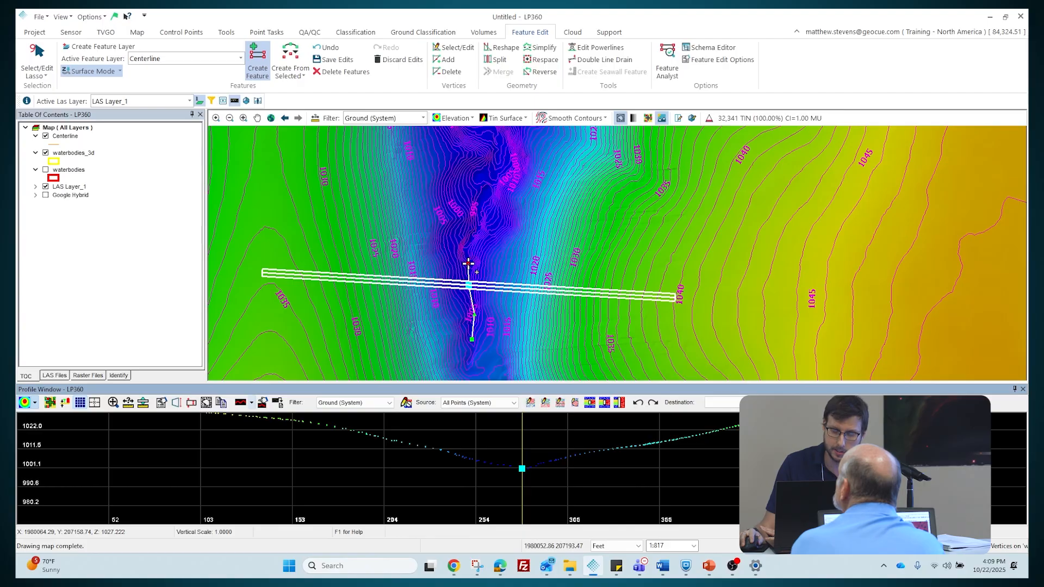
# Extend the centerline northward with vertices along the channel bottom up to the sharp westward bend
pyautogui.click(468, 264)
pyautogui.click(465, 248)
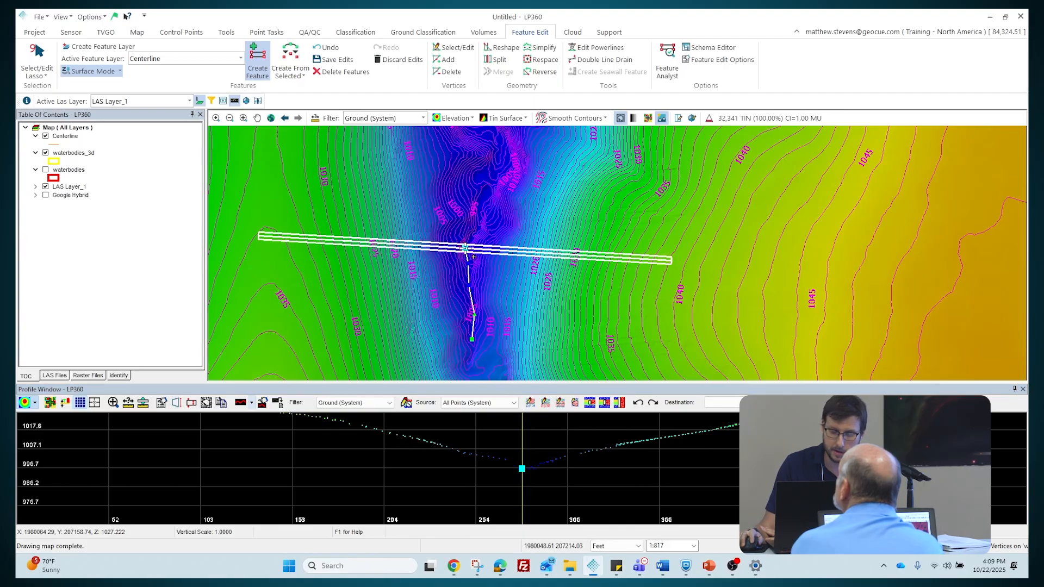
pyautogui.click(471, 229)
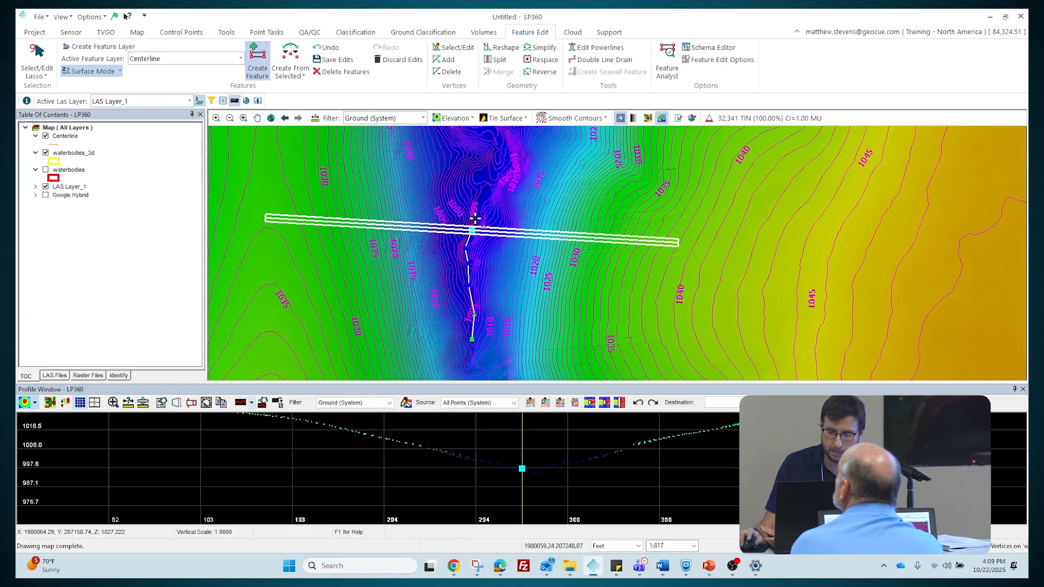
pyautogui.click(480, 211)
pyautogui.click(486, 191)
pyautogui.moveTo(491, 179); pyautogui.dragTo(426, 272)
pyautogui.click(431, 262)
pyautogui.click(435, 248)
pyautogui.click(420, 227)
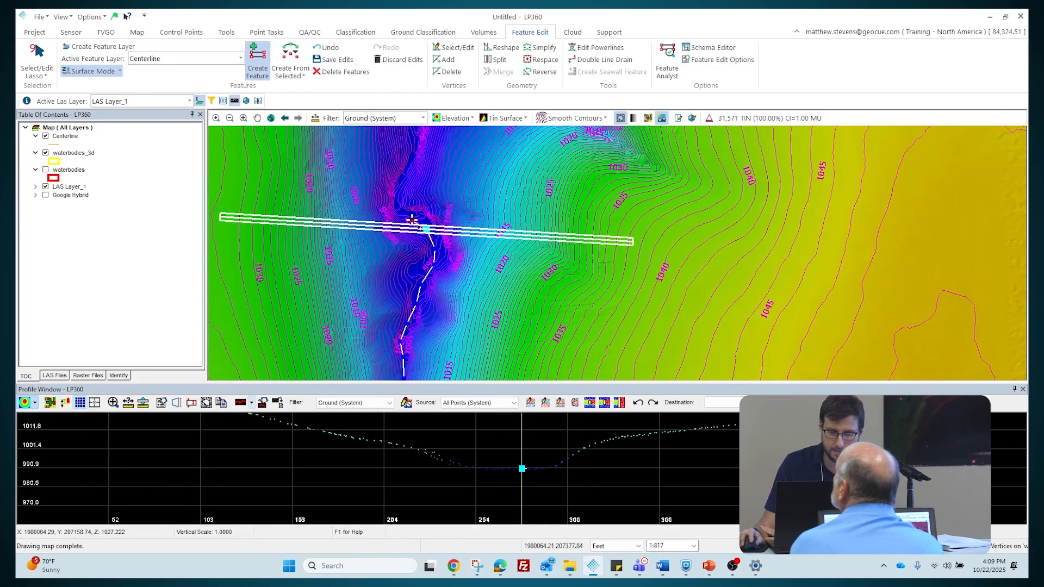
# Continue the centerline around the bend and north along the channel bottom to where the eastern side drainage joins
pyautogui.click(408, 213)
pyautogui.click(401, 197)
pyautogui.click(408, 178)
pyautogui.click(417, 157)
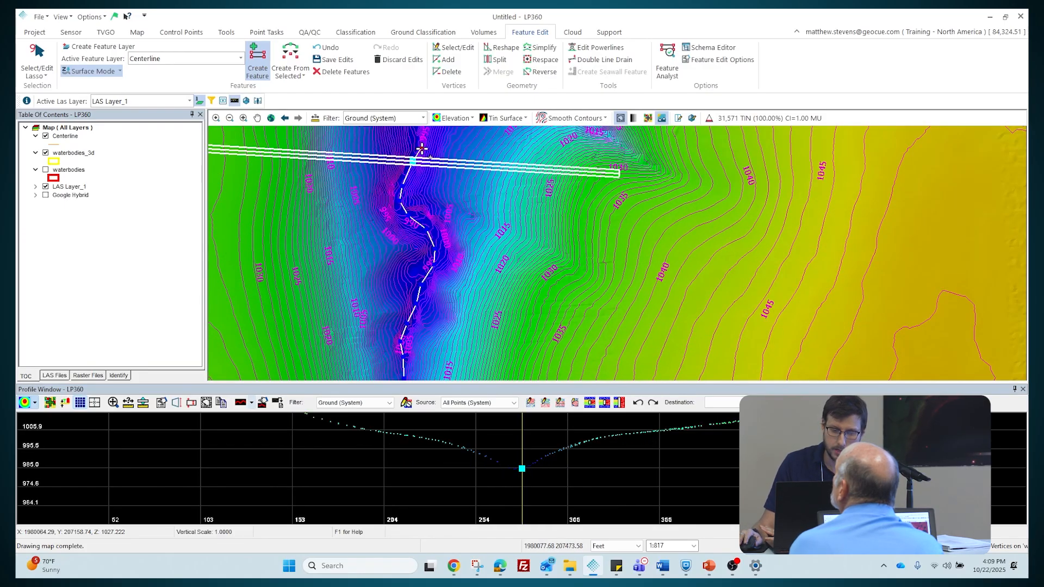
pyautogui.moveTo(420, 149); pyautogui.dragTo(410, 314)
pyautogui.click(399, 261)
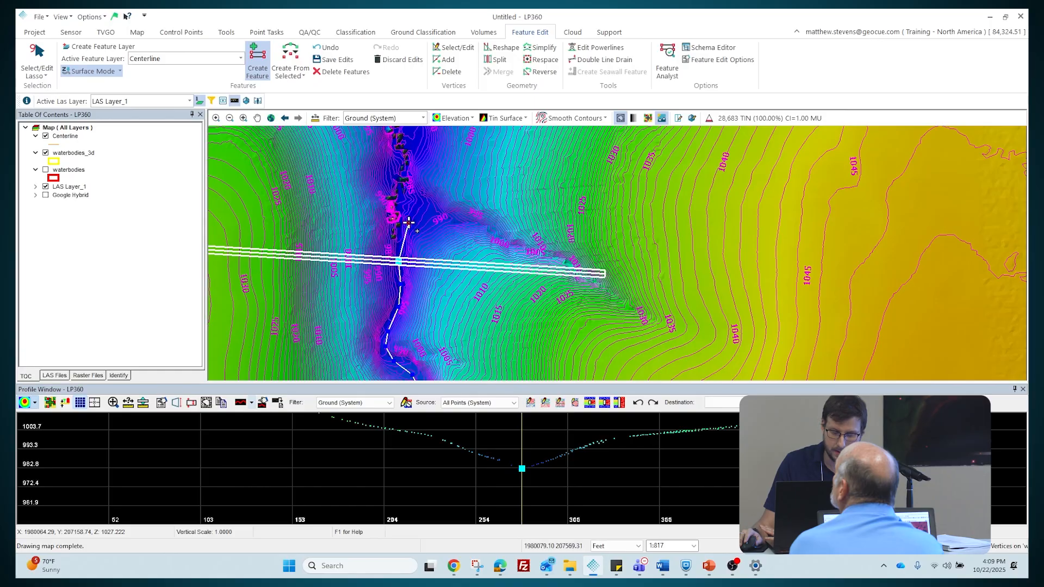
pyautogui.moveTo(403, 210); pyautogui.dragTo(406, 236)
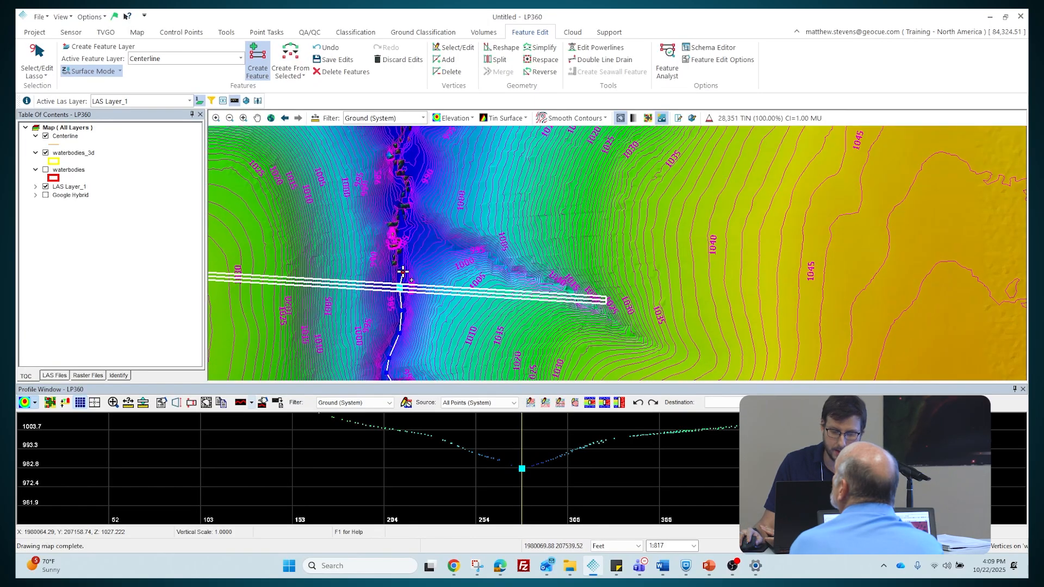
pyautogui.click(403, 266)
pyautogui.click(402, 253)
pyautogui.click(403, 229)
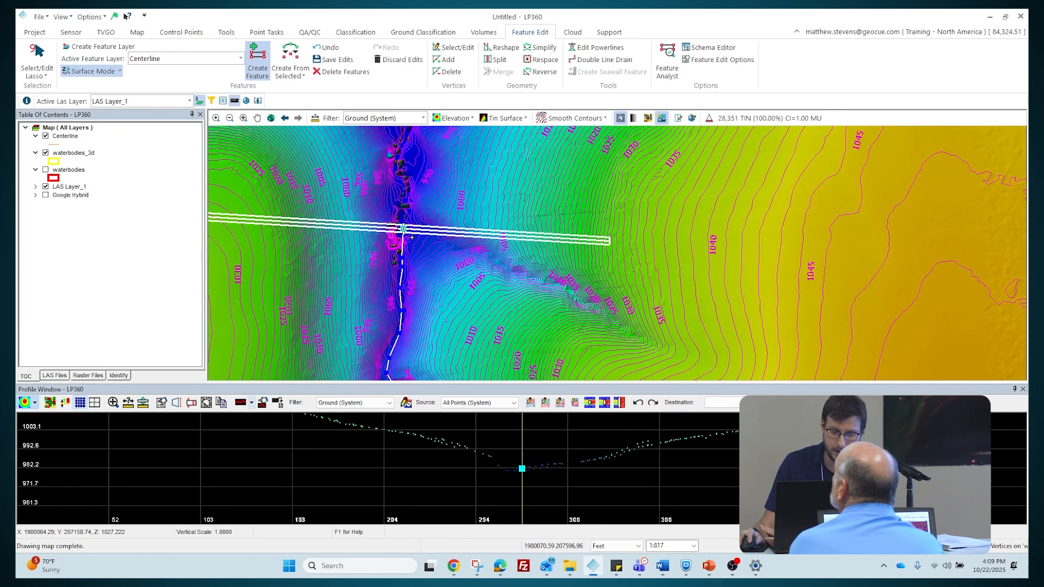
# Extend the centerline north from the eastern side drainage with five vertices along the channel bottom
pyautogui.scroll(3, 374, 191)
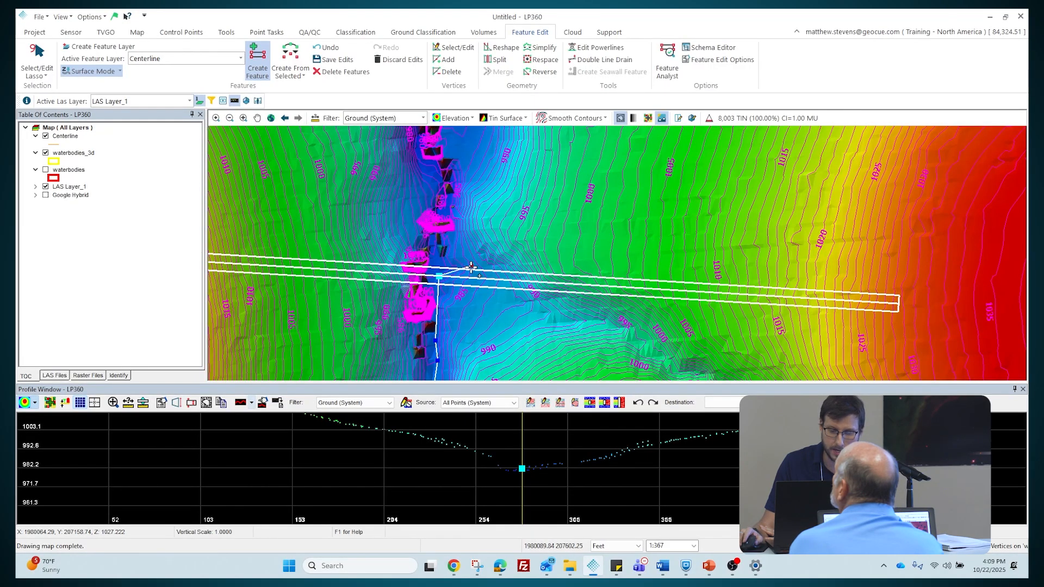
pyautogui.moveTo(470, 244); pyautogui.dragTo(427, 304)
pyautogui.click(405, 265)
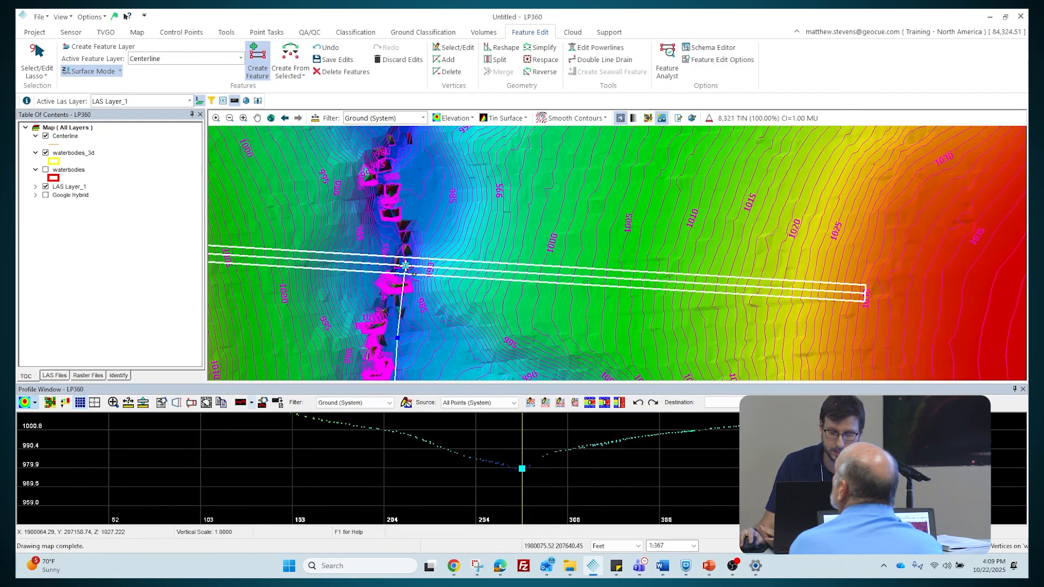
pyautogui.click(391, 228)
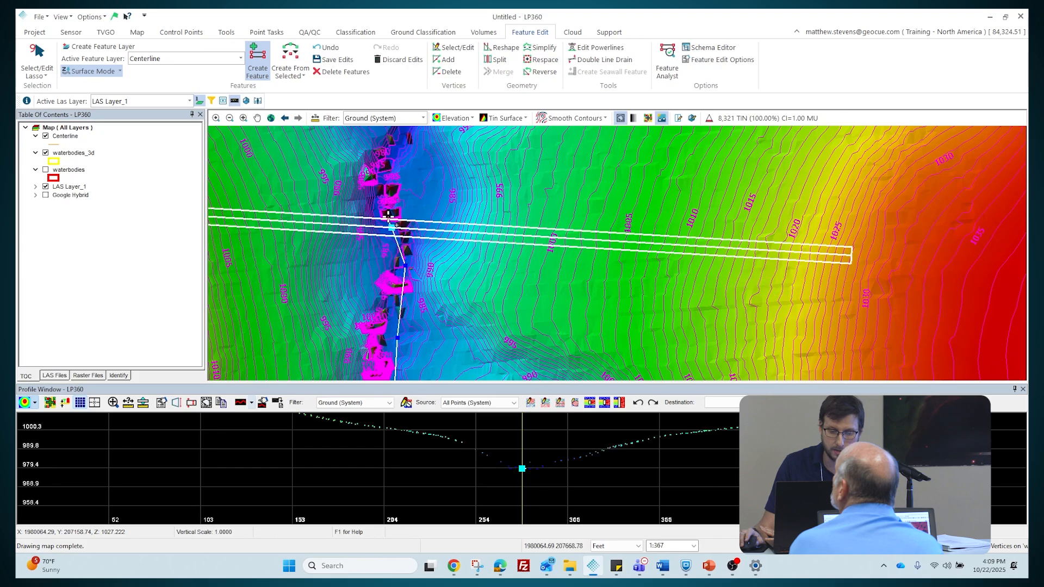
pyautogui.moveTo(402, 173); pyautogui.dragTo(385, 285)
pyautogui.click(375, 266)
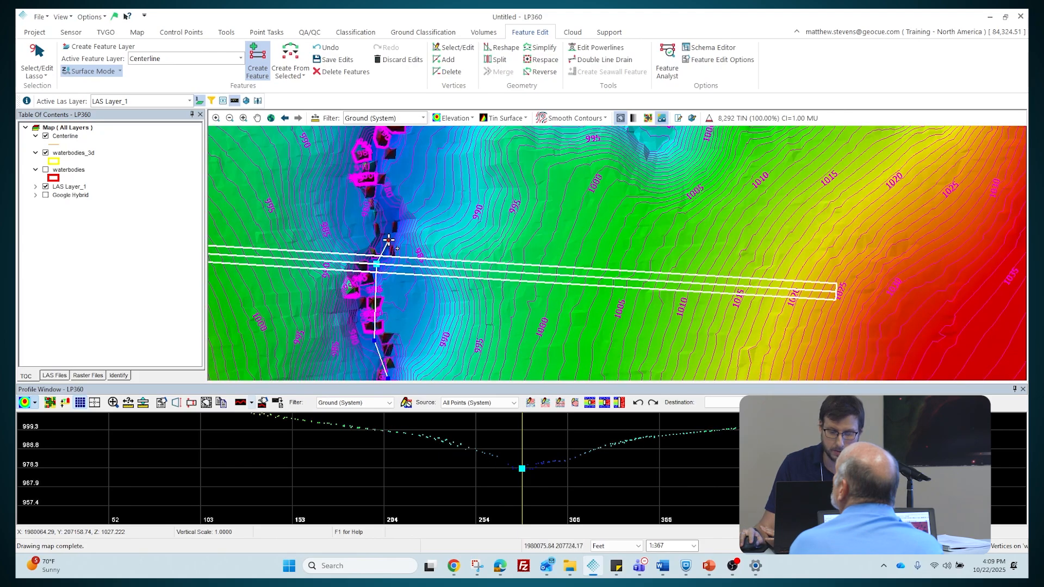
pyautogui.click(383, 241)
pyautogui.click(387, 213)
# Continue the centerline past the next eastern side drainage and along the channel's northwestward bends
pyautogui.moveTo(383, 179); pyautogui.dragTo(396, 323)
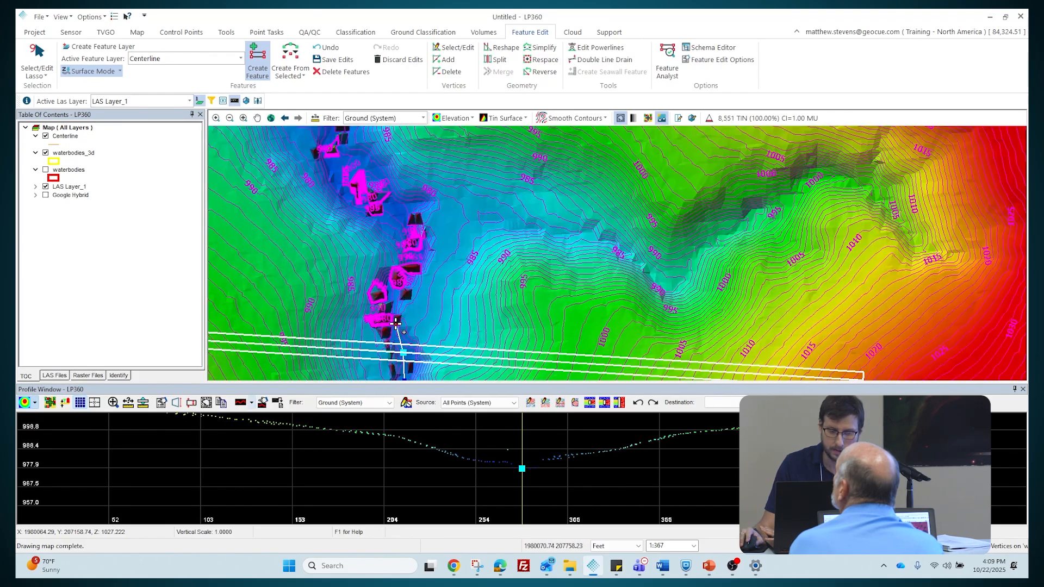
pyautogui.click(398, 296)
pyautogui.click(423, 246)
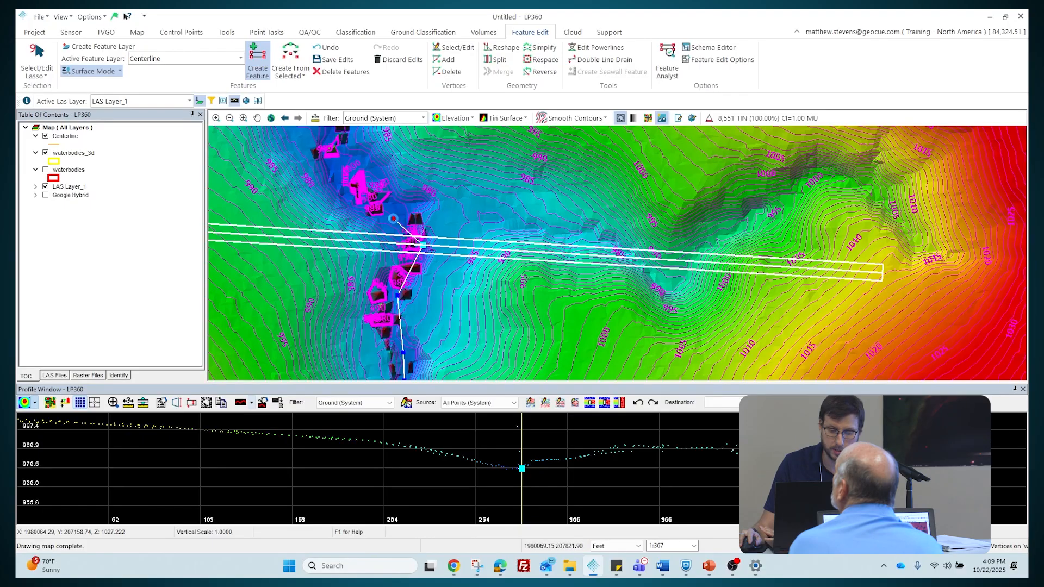
pyautogui.moveTo(378, 186); pyautogui.dragTo(414, 292)
pyautogui.click(413, 292)
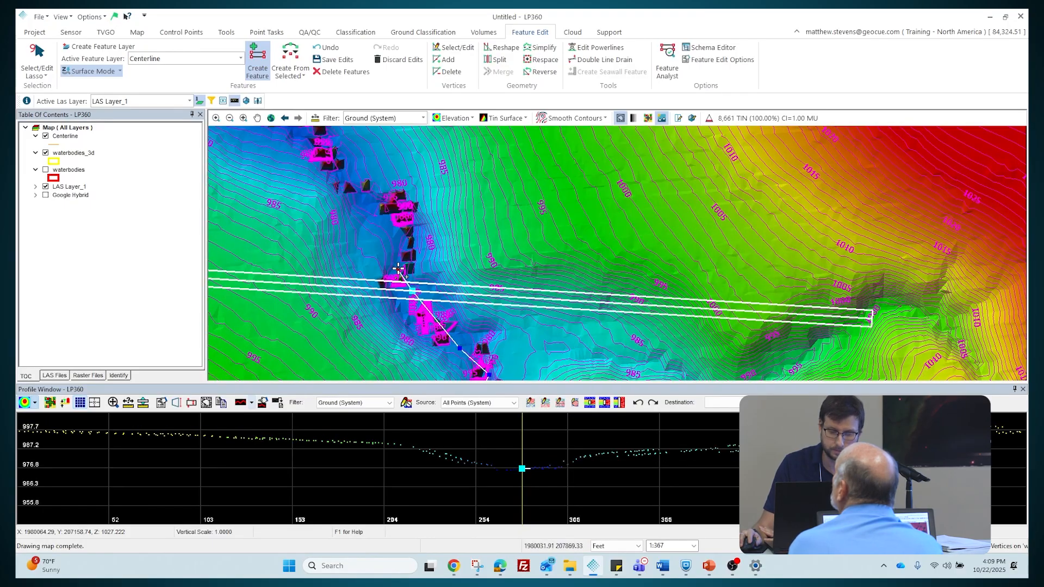
pyautogui.click(405, 261)
pyautogui.click(406, 240)
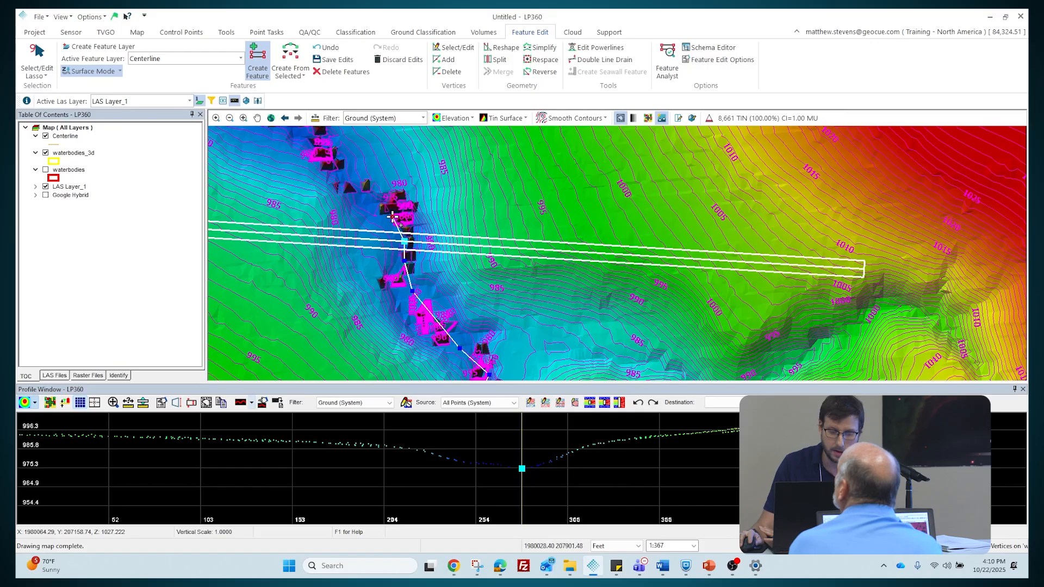
pyautogui.click(392, 214)
pyautogui.click(356, 195)
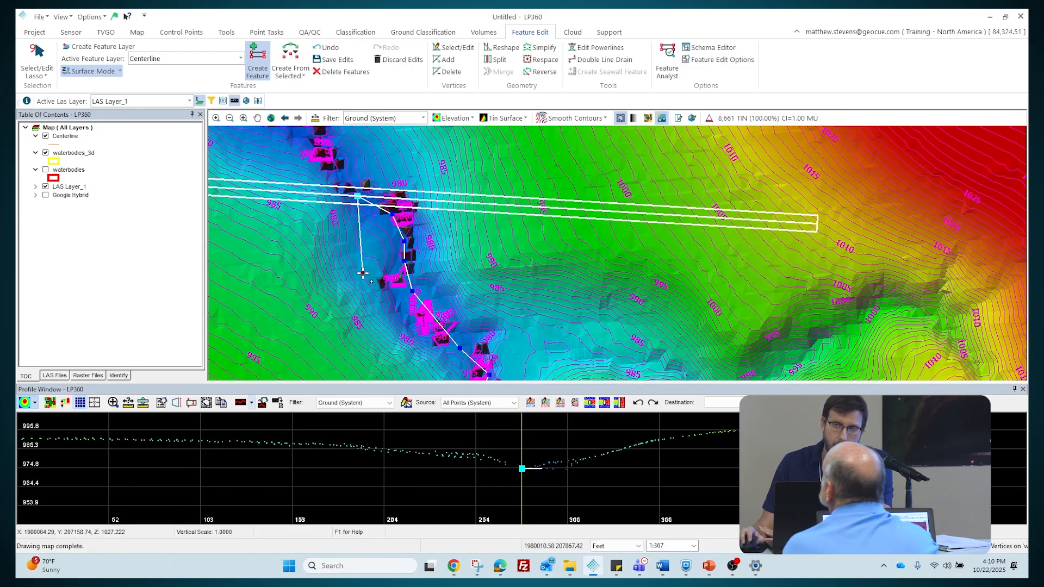
# Add closely spaced centerline vertices northwest along the channel bottom through the contour clusters toward the waterbody
pyautogui.moveTo(361, 168); pyautogui.dragTo(377, 206)
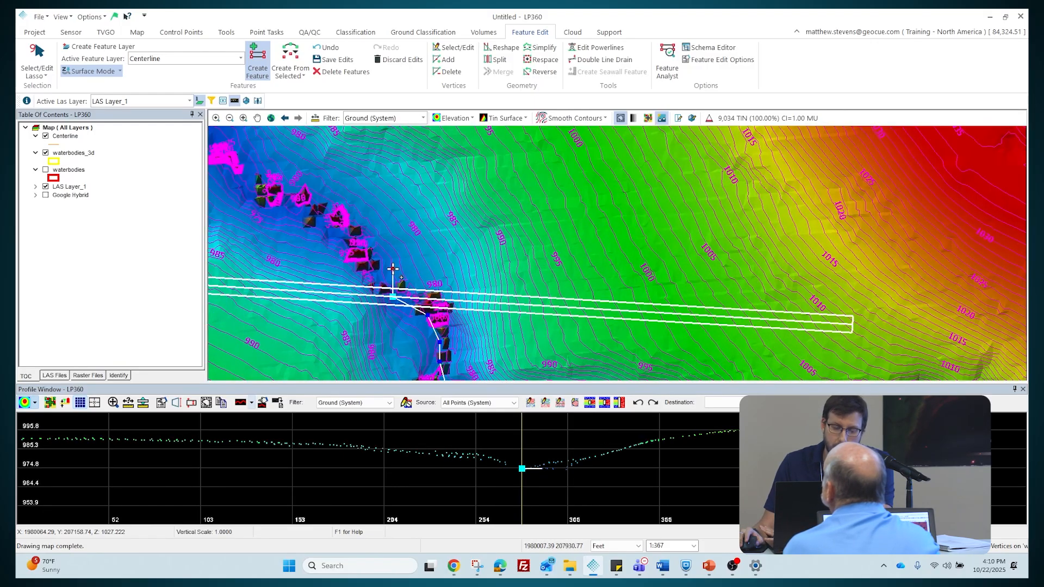
pyautogui.click(378, 277)
pyautogui.click(355, 243)
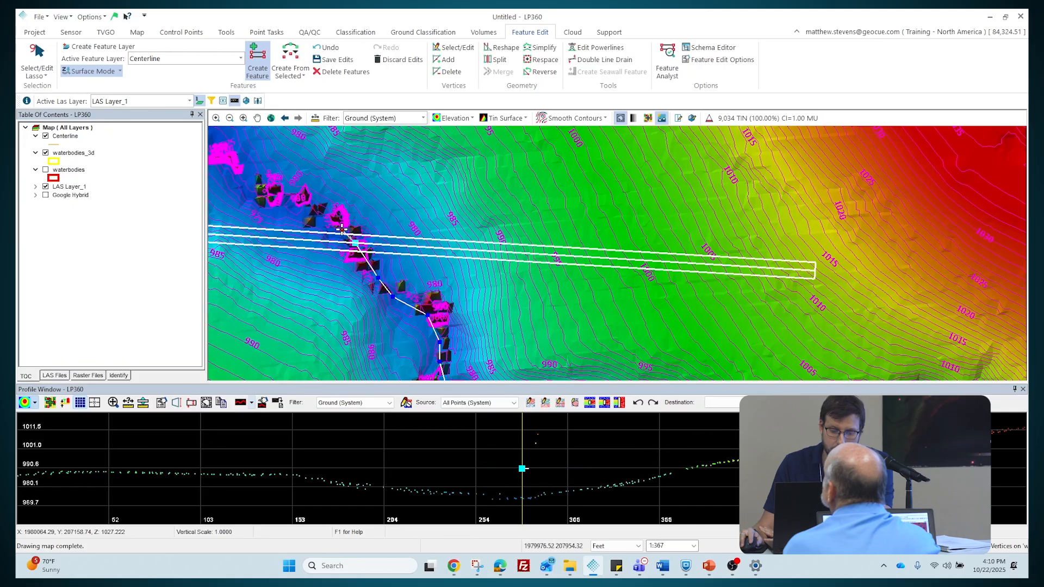
pyautogui.click(336, 231)
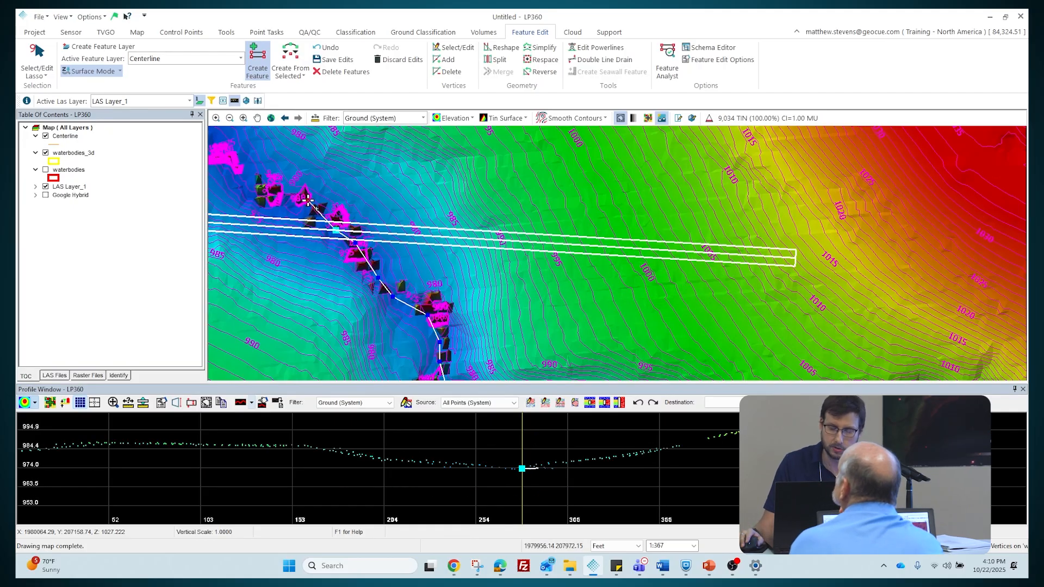
pyautogui.click(317, 216)
pyautogui.moveTo(308, 219); pyautogui.dragTo(445, 273)
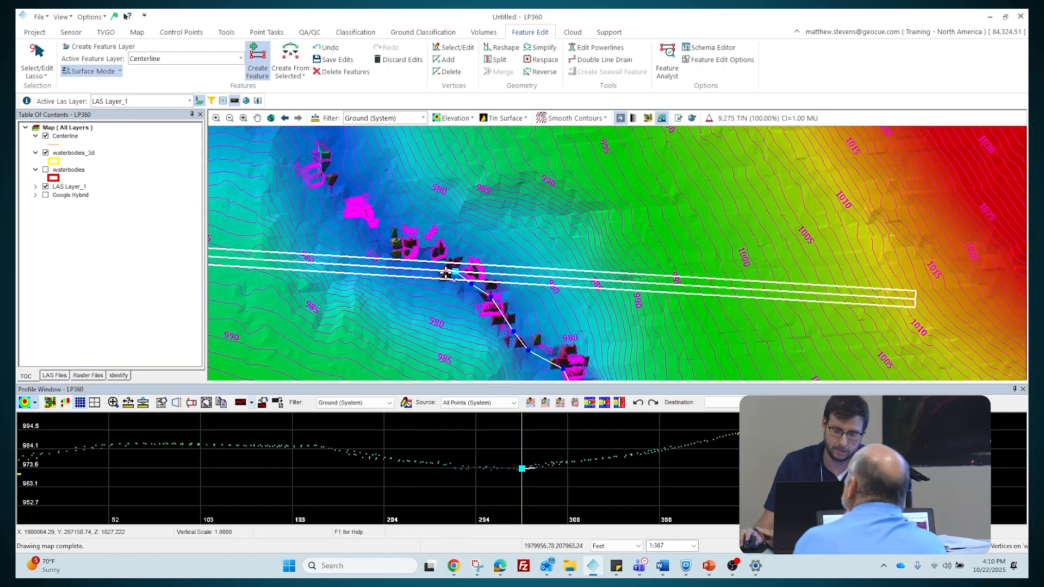
pyautogui.click(436, 263)
pyautogui.click(421, 254)
pyautogui.click(386, 236)
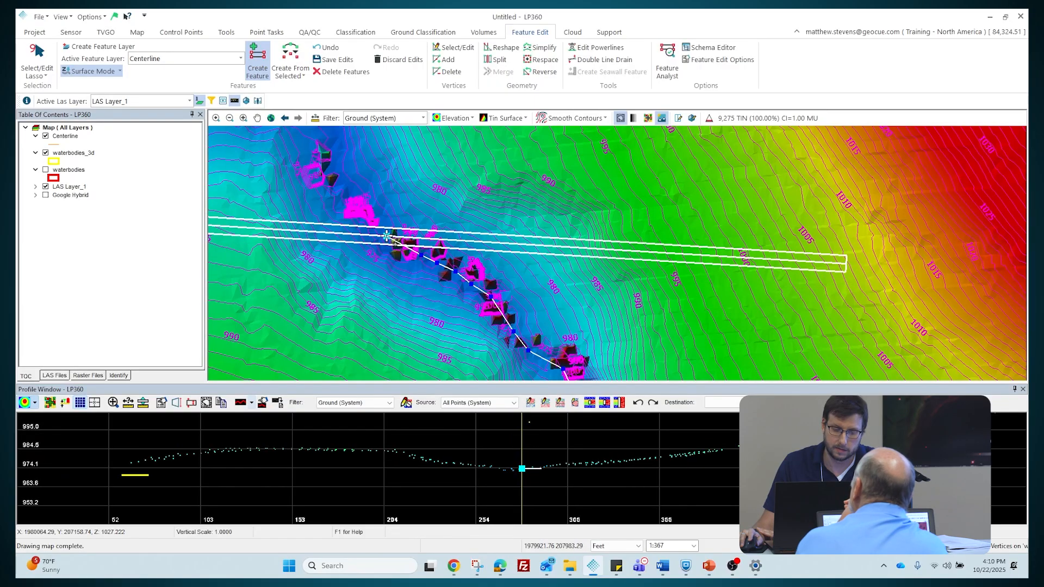
# Place the last centerline vertices along the channel up to the waterbody's edge and finish the 3D line
pyautogui.moveTo(373, 229); pyautogui.dragTo(428, 279)
pyautogui.click(403, 239)
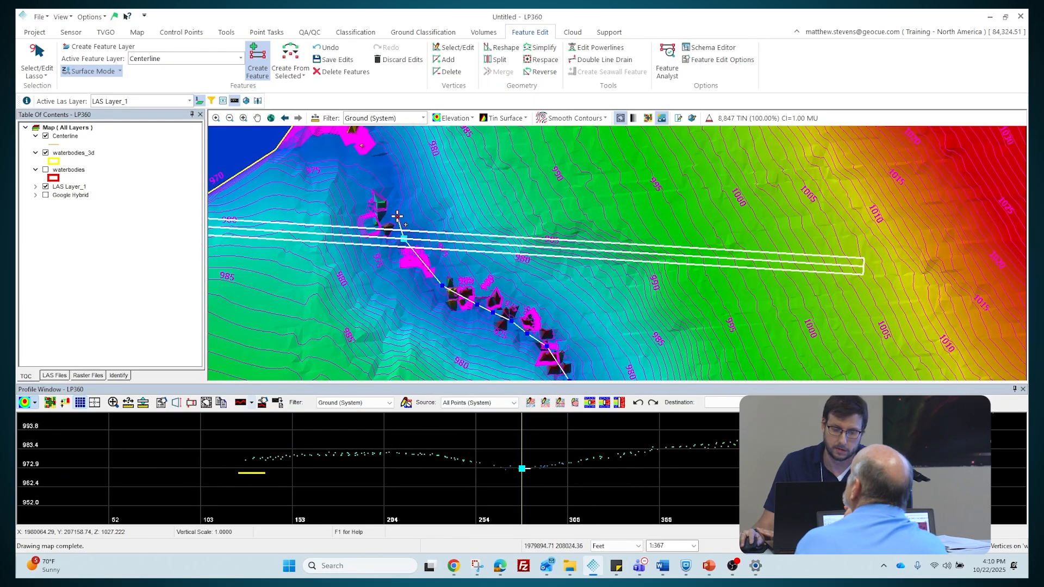
pyautogui.click(397, 221)
pyautogui.click(387, 203)
pyautogui.moveTo(384, 184); pyautogui.dragTo(382, 291)
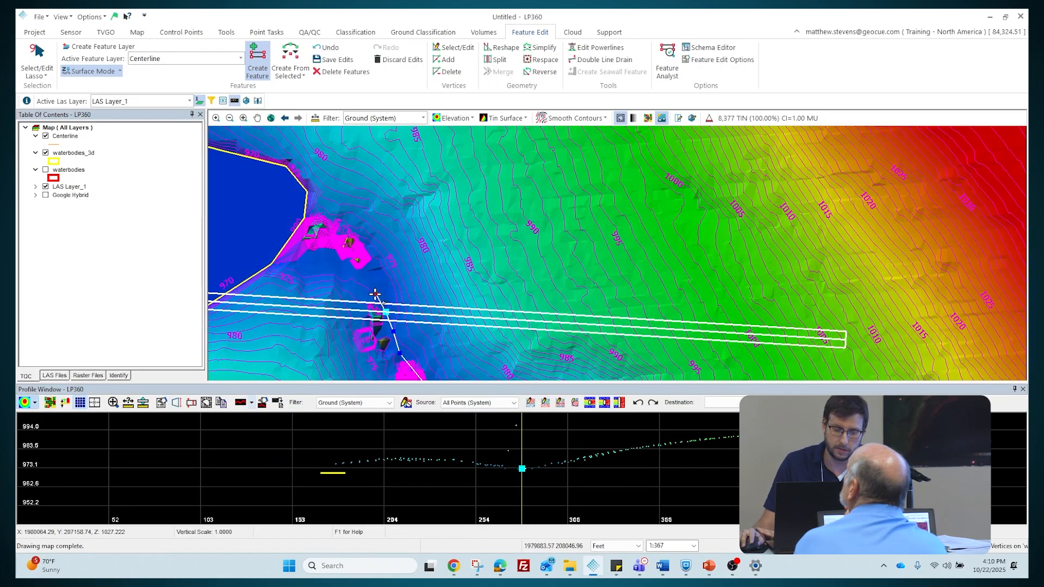
pyautogui.click(373, 287)
pyautogui.click(356, 270)
pyautogui.click(329, 264)
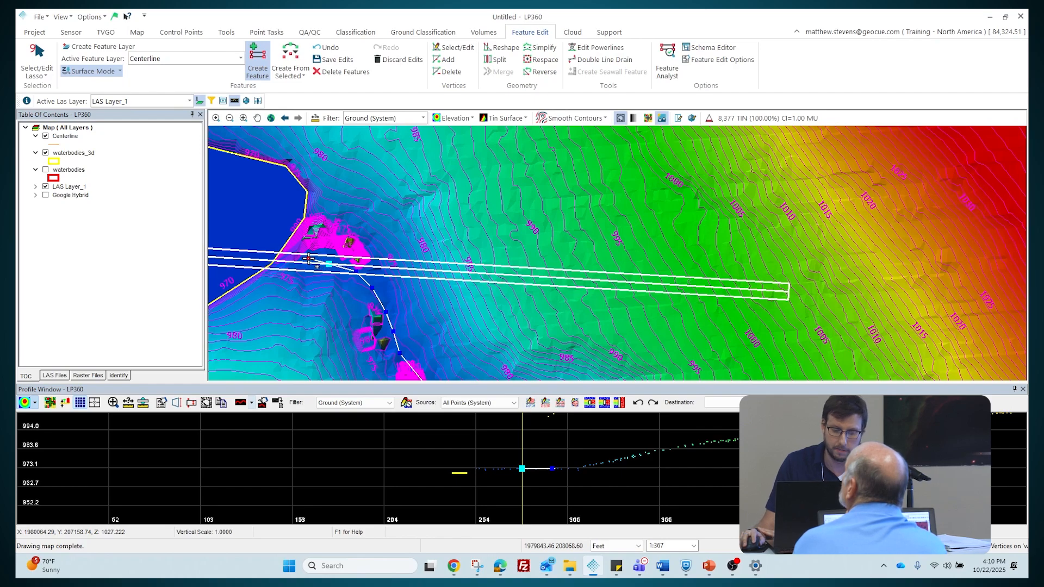
pyautogui.click(308, 259)
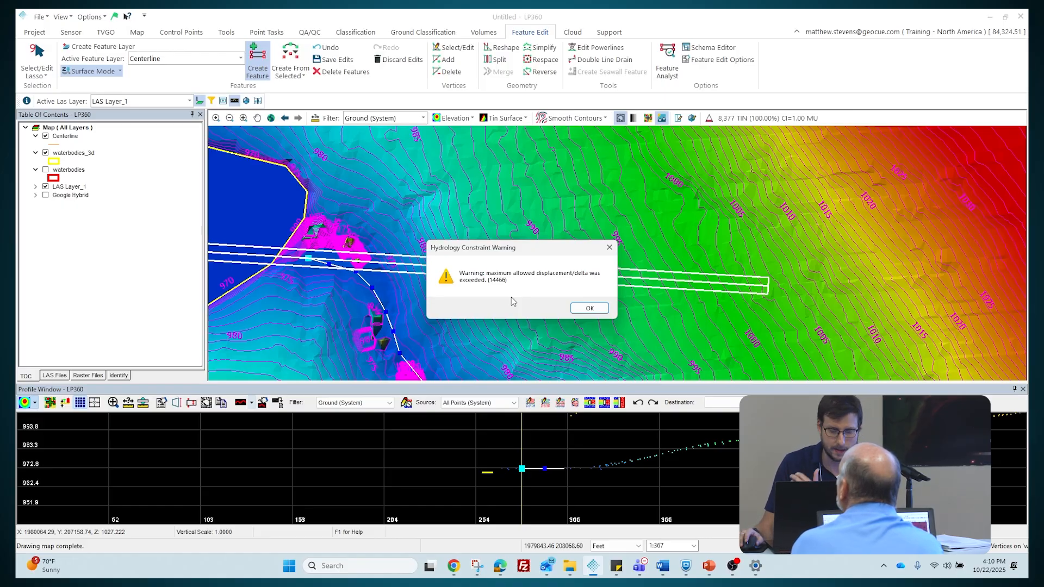
pyautogui.click(586, 309)
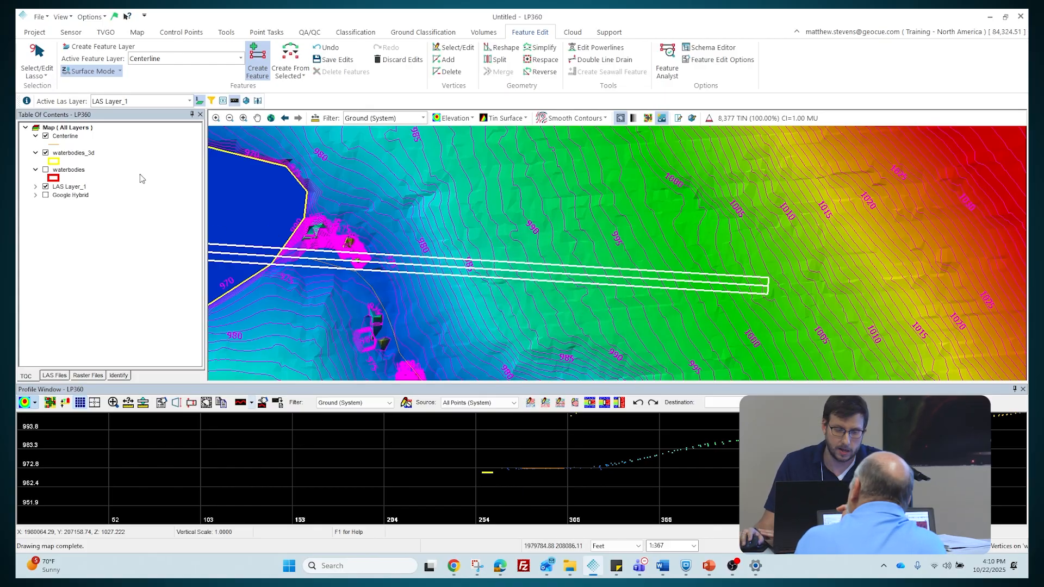
# Open Feature Analyst for the Centerline layer, list the line's vertices and inspect the M value of vertex 6
pyautogui.rightClick(65, 137)
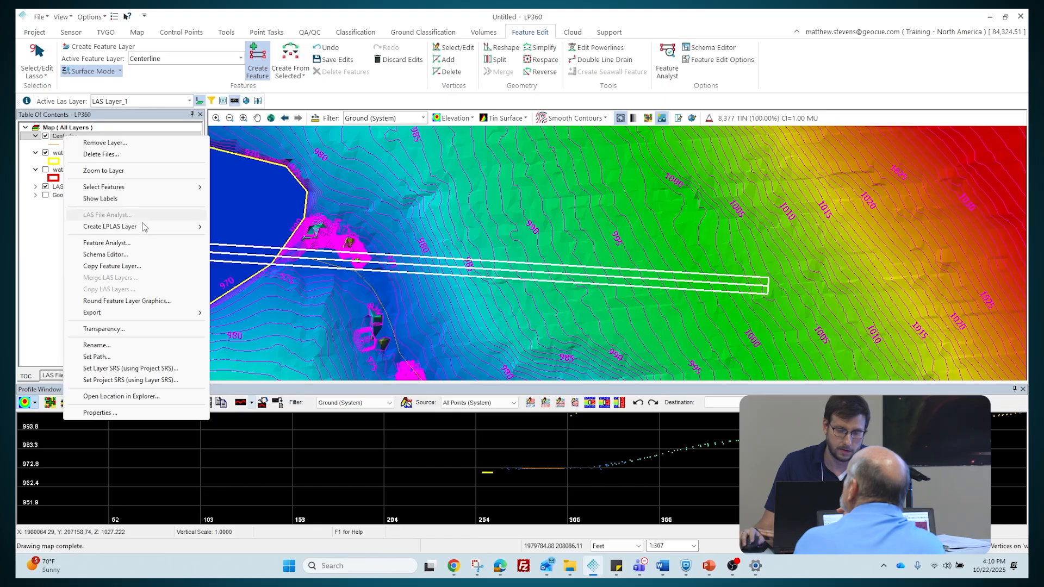
pyautogui.click(150, 243)
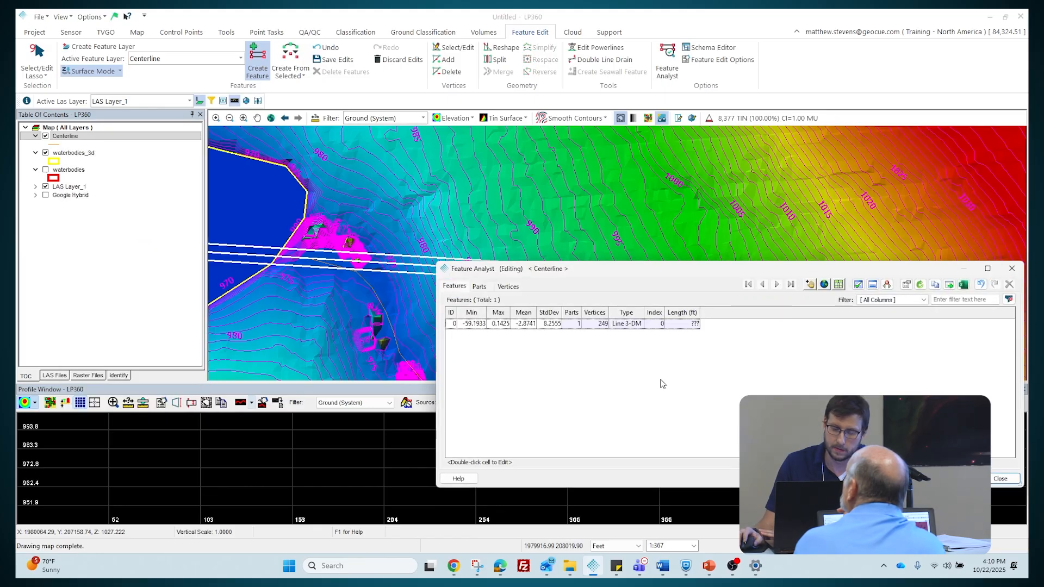
pyautogui.click(555, 328)
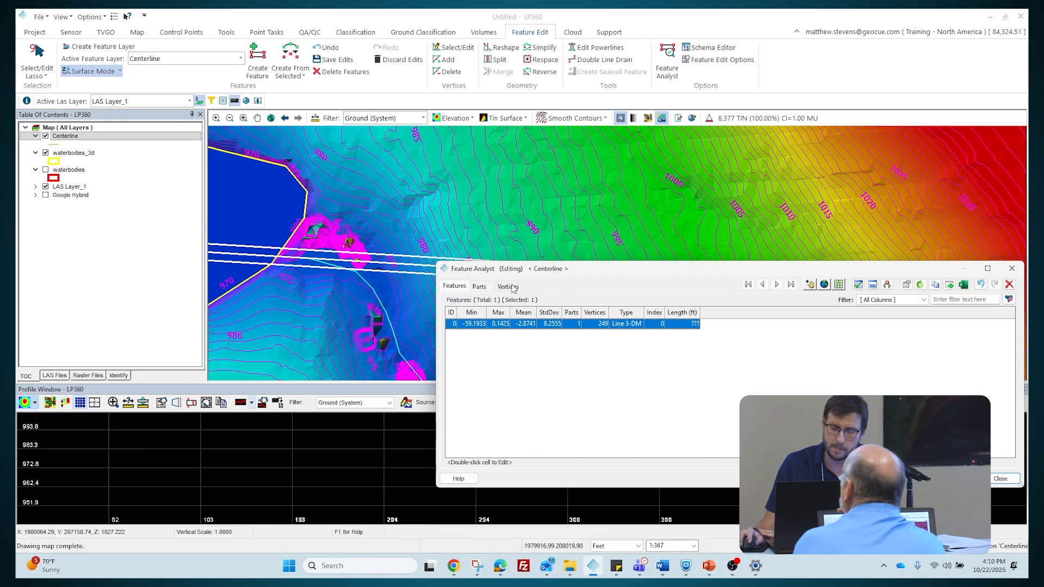
pyautogui.click(509, 287)
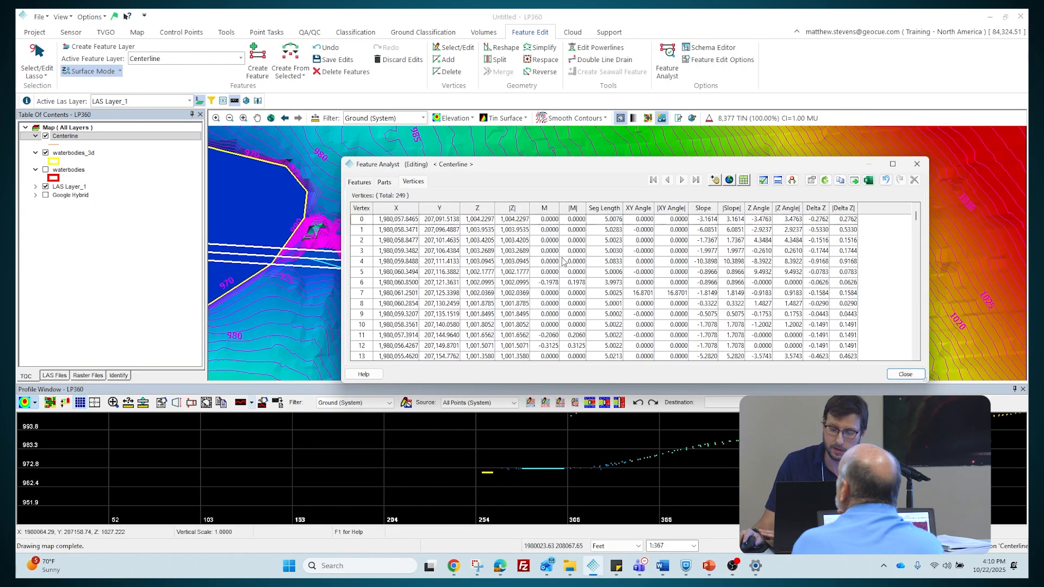
pyautogui.scroll(-2, 568, 253)
pyautogui.scroll(2, 577, 294)
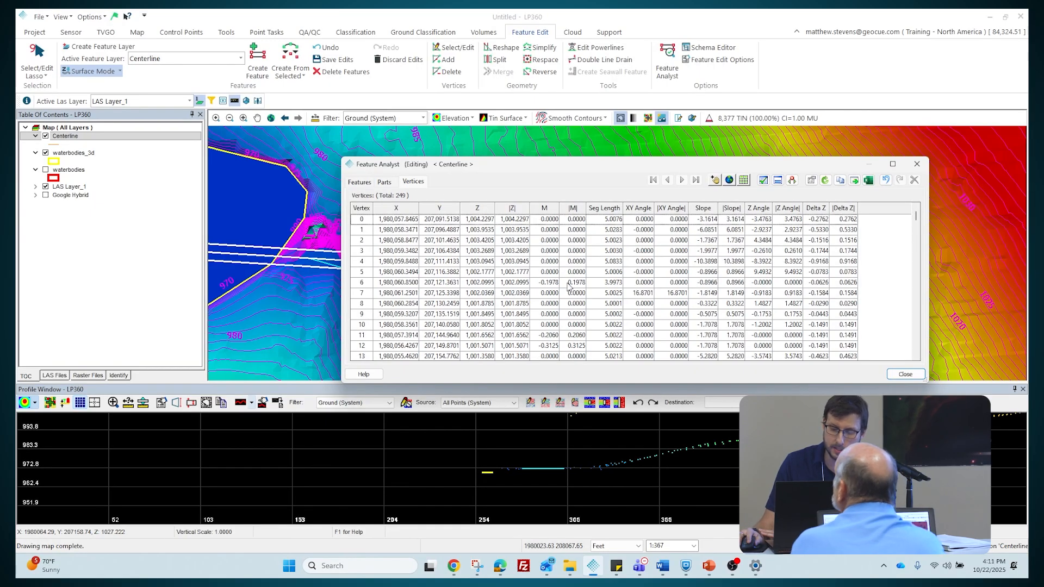
pyautogui.click(569, 284)
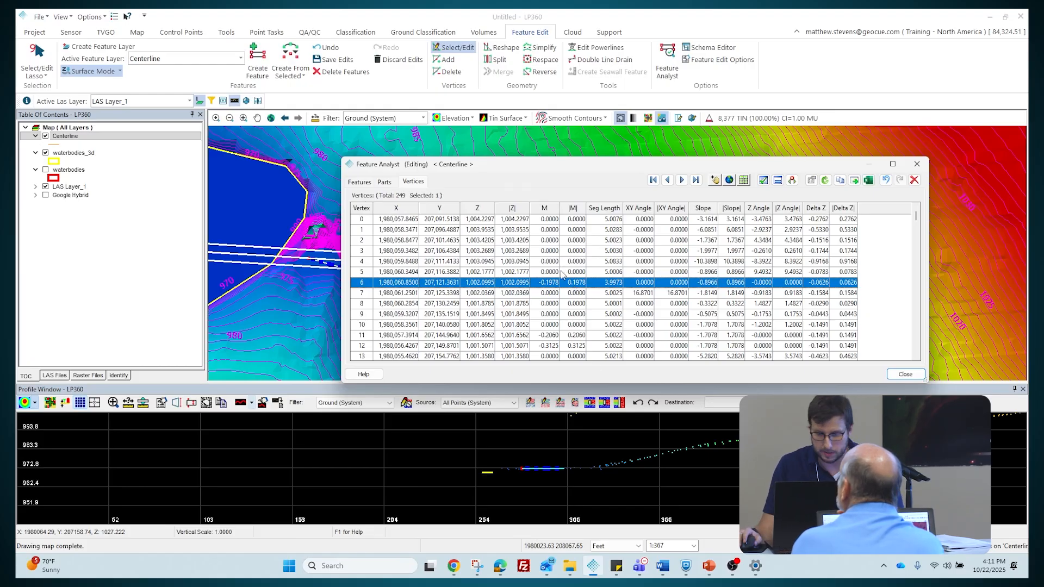
# Review the Z and M values down the centerline's vertex table, then close Feature Analyst
pyautogui.scroll(-2, 563, 275)
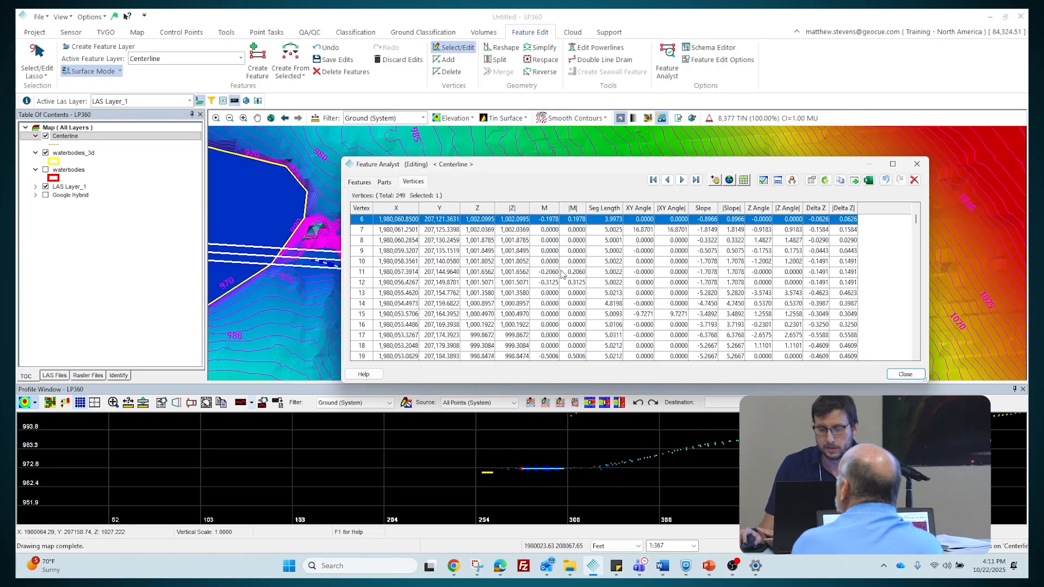
pyautogui.scroll(-6, 563, 274)
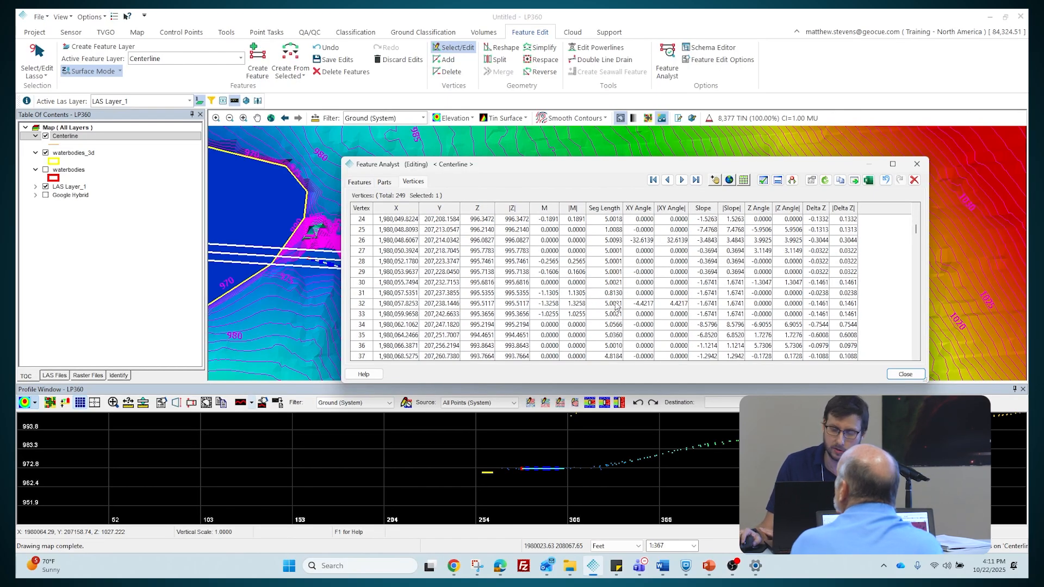
pyautogui.scroll(-4, 613, 294)
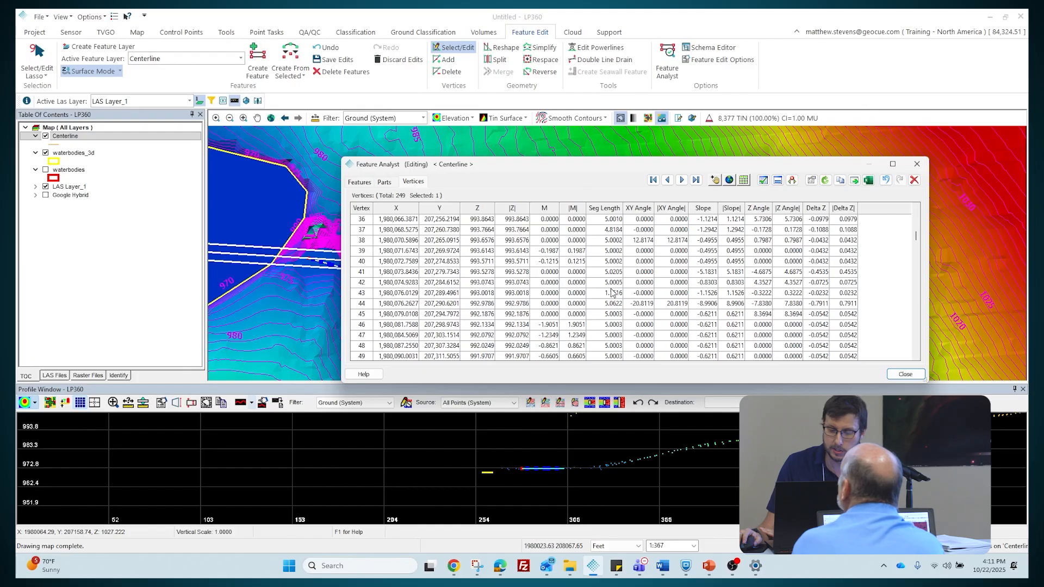
pyautogui.scroll(-14, 613, 293)
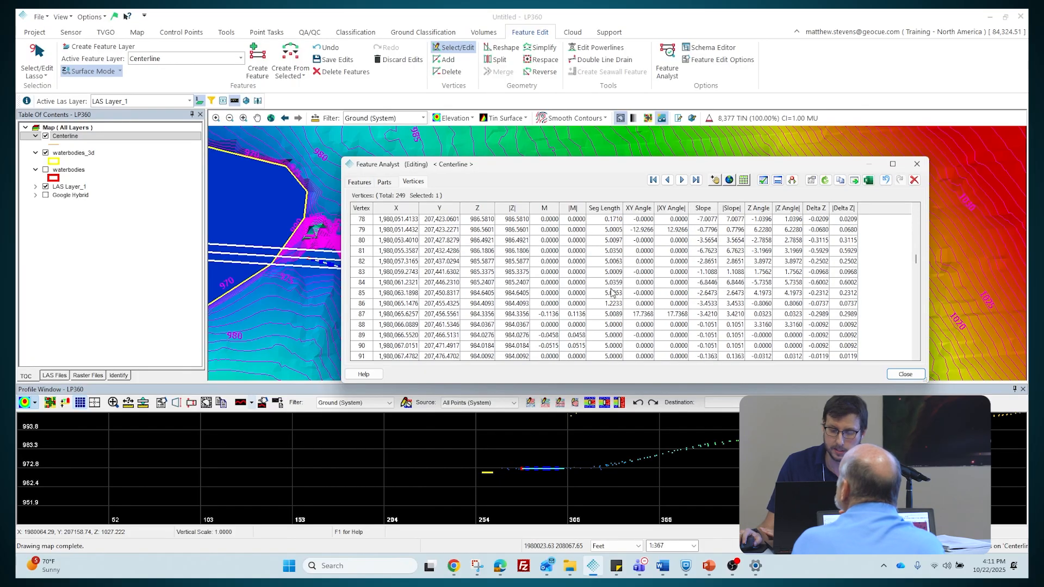
pyautogui.scroll(-12, 613, 293)
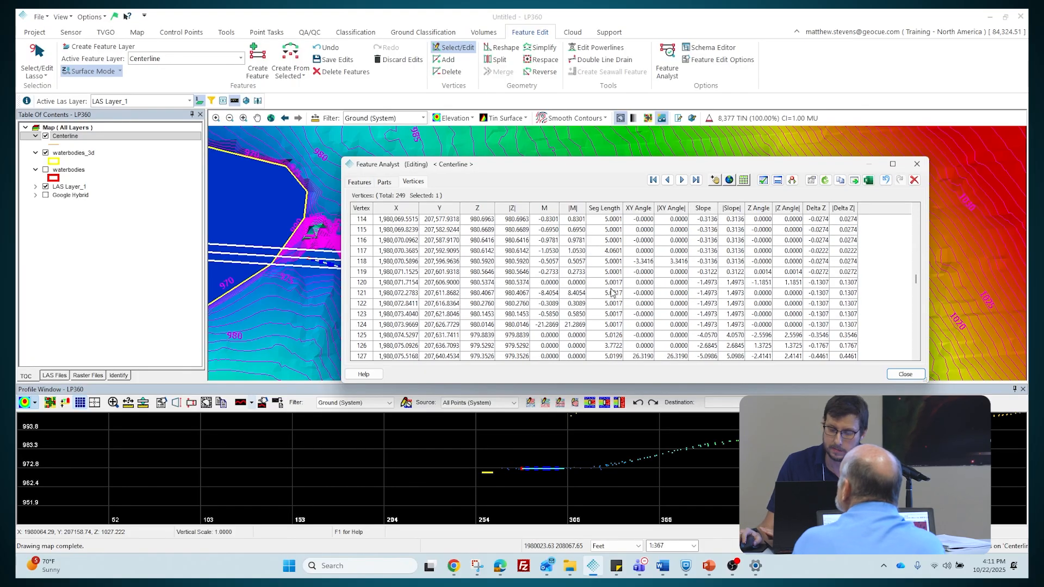
pyautogui.scroll(-14, 612, 294)
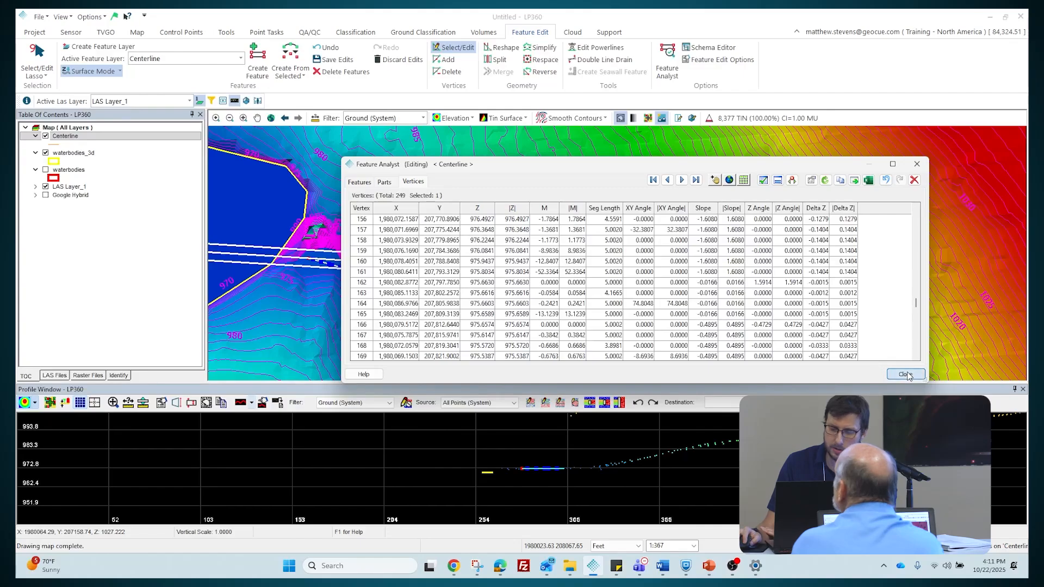
pyautogui.click(905, 375)
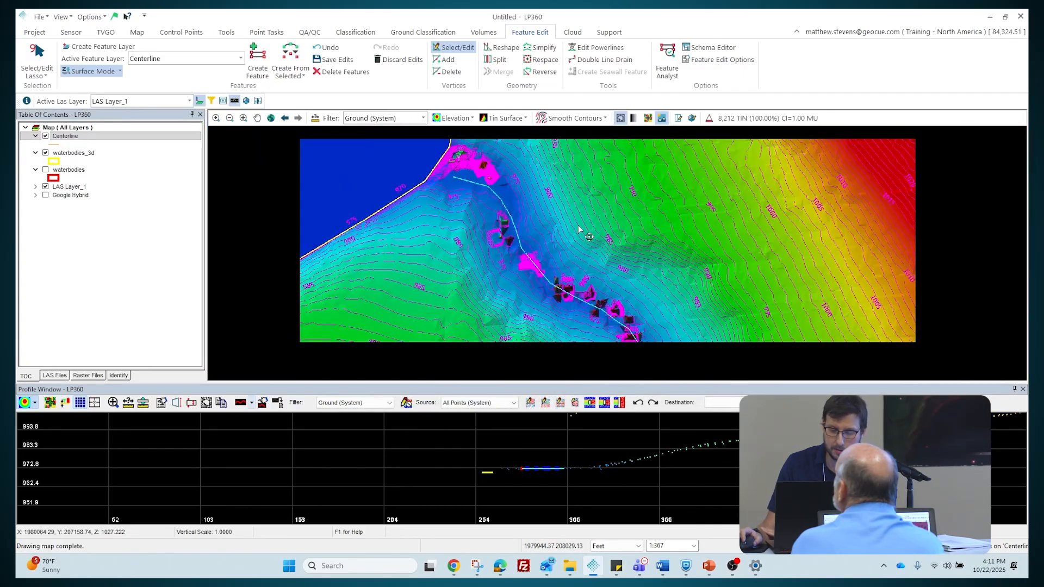
# Save the feature edits to the Centerline layer
pyautogui.scroll(-2, 578, 226)
pyautogui.scroll(-2, 549, 231)
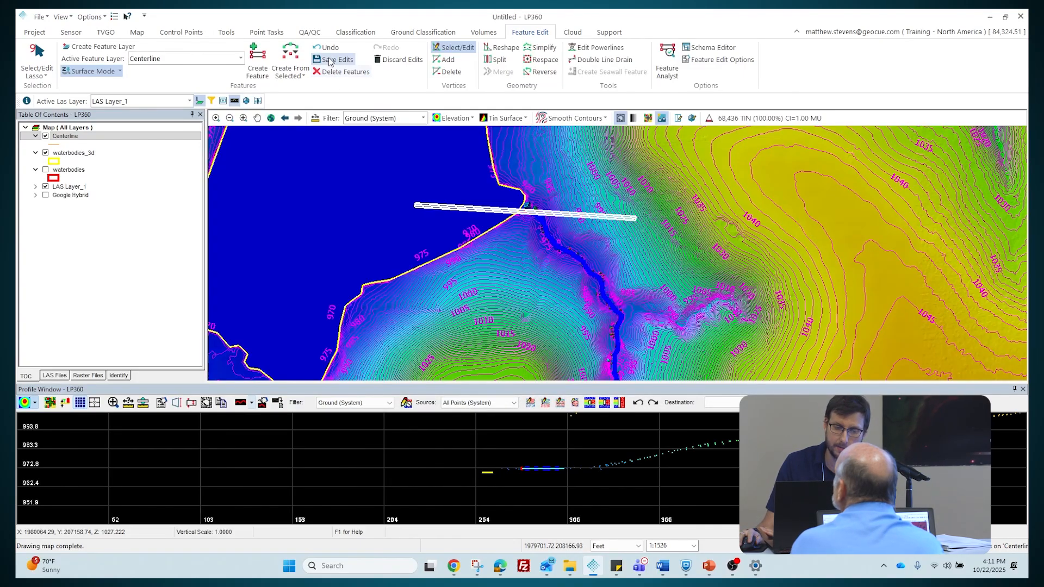
pyautogui.click(333, 59)
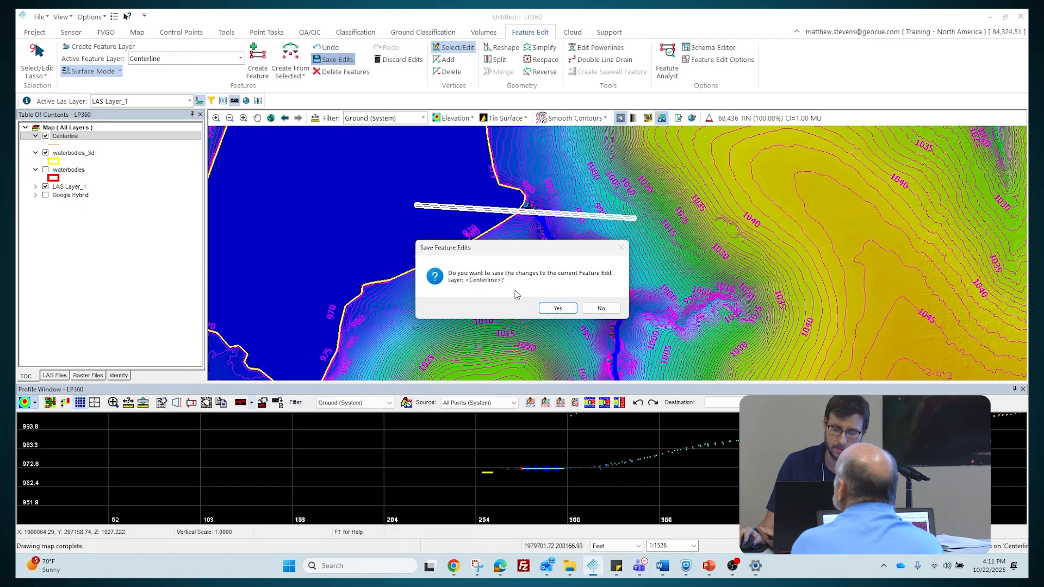
pyautogui.click(557, 309)
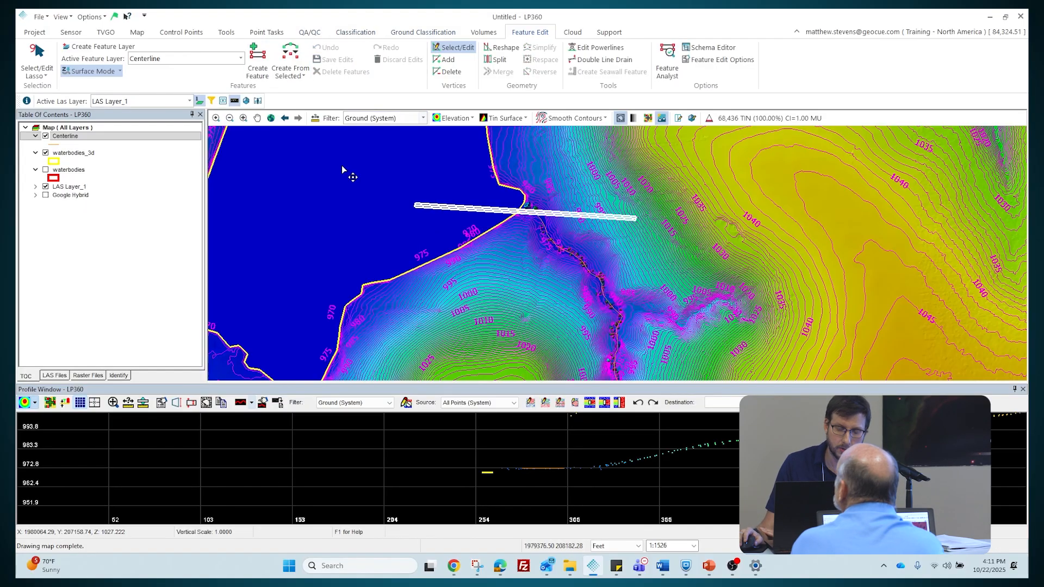
# Draw a 3D view area covering the stream channel and its junction with the waterbody
pyautogui.moveTo(505, 175); pyautogui.dragTo(434, 149)
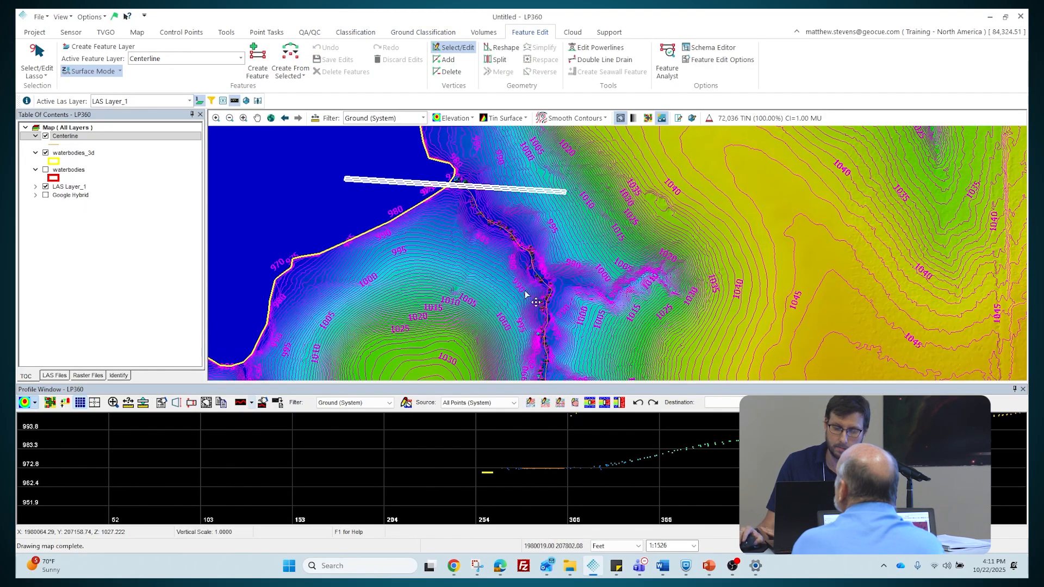
pyautogui.moveTo(580, 332); pyautogui.dragTo(584, 284)
pyautogui.scroll(-1, 547, 264)
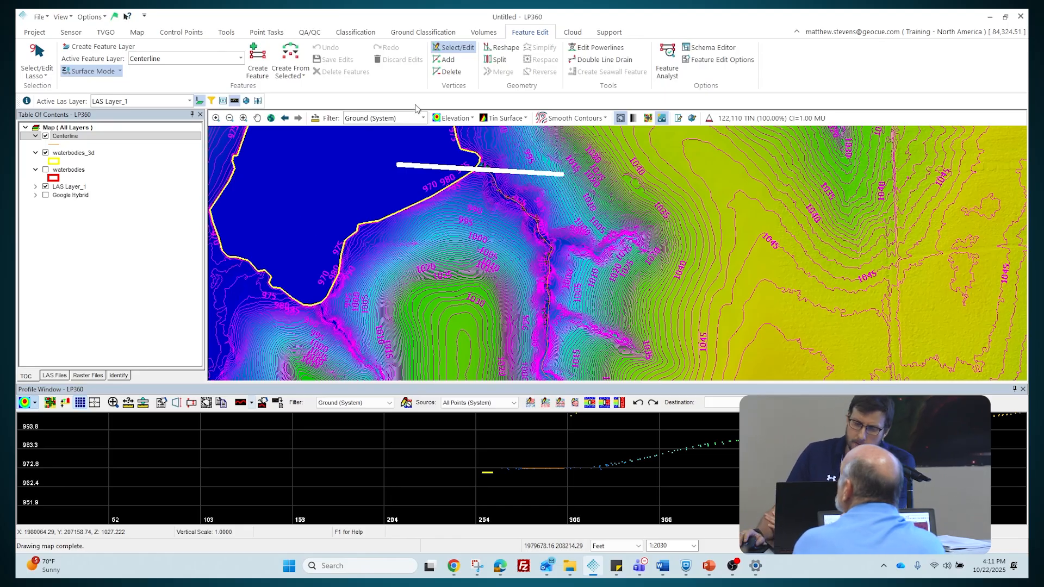
pyautogui.click(138, 32)
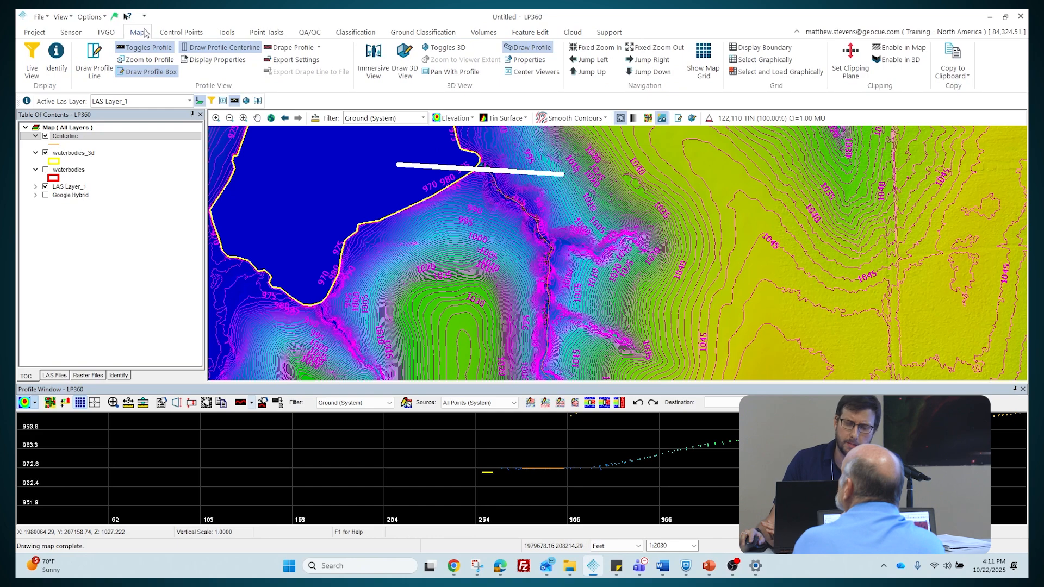
pyautogui.click(405, 54)
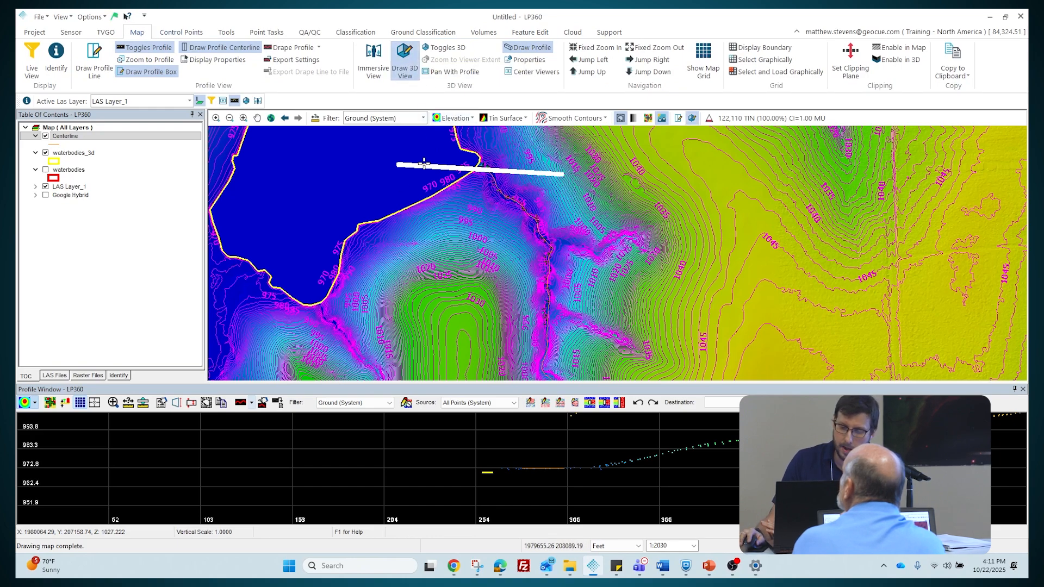
pyautogui.moveTo(405, 134)
pyautogui.mouseDown()
pyautogui.moveTo(466, 186)
pyautogui.moveTo(584, 333)
pyautogui.mouseUp()
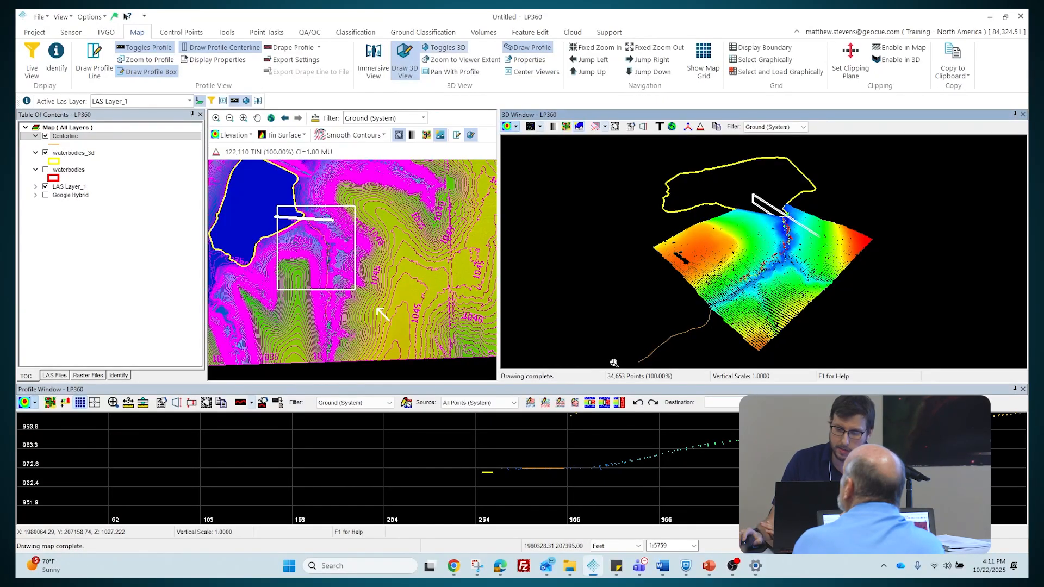
# Examine the centerline and waterbody outline in 3D with the elevation-colored points hidden and shown, then close the 3D and profile windows
pyautogui.moveTo(782, 255); pyautogui.dragTo(776, 242)
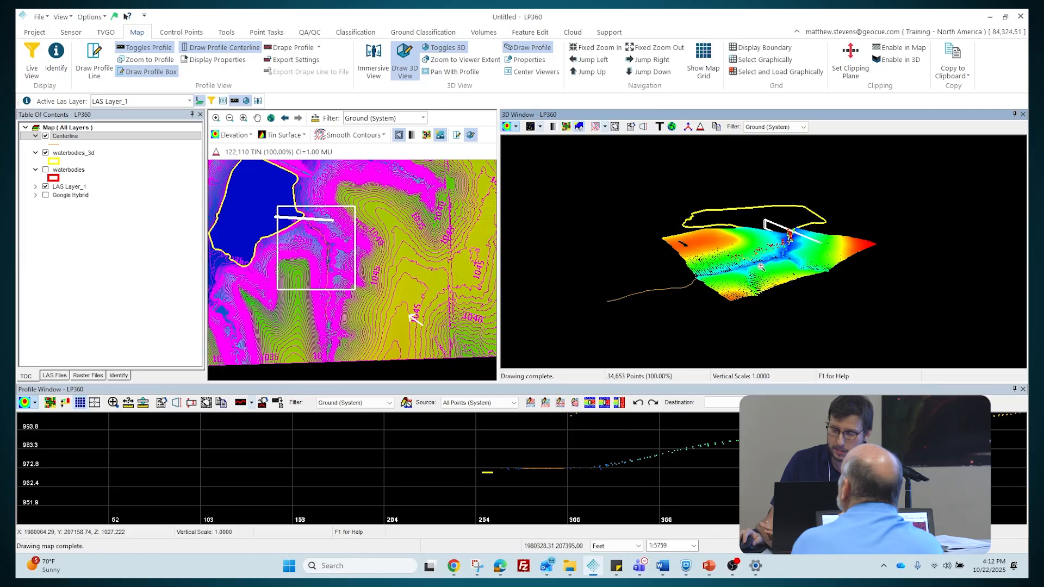
pyautogui.scroll(3, 777, 226)
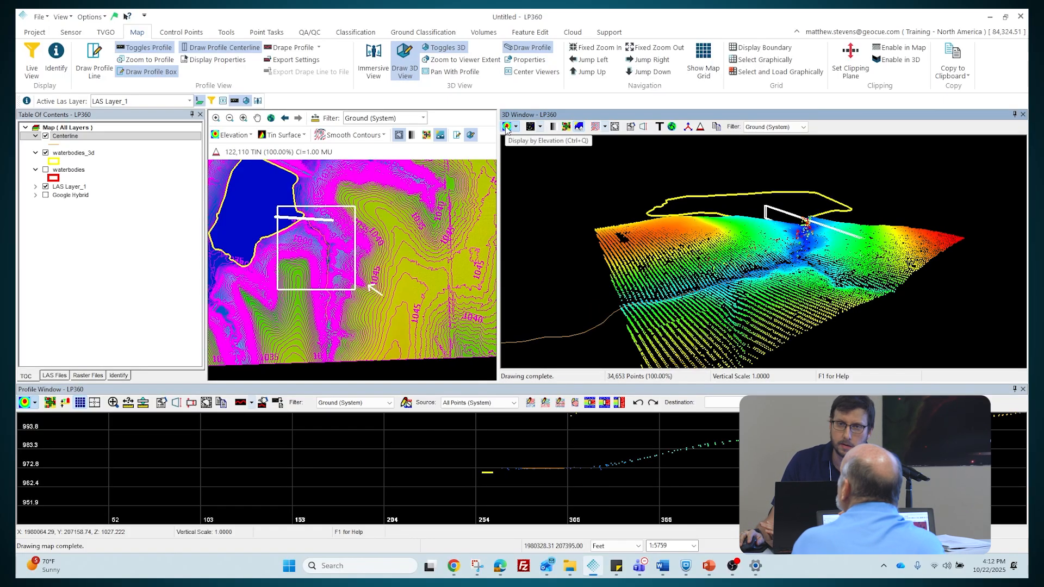
pyautogui.click(506, 128)
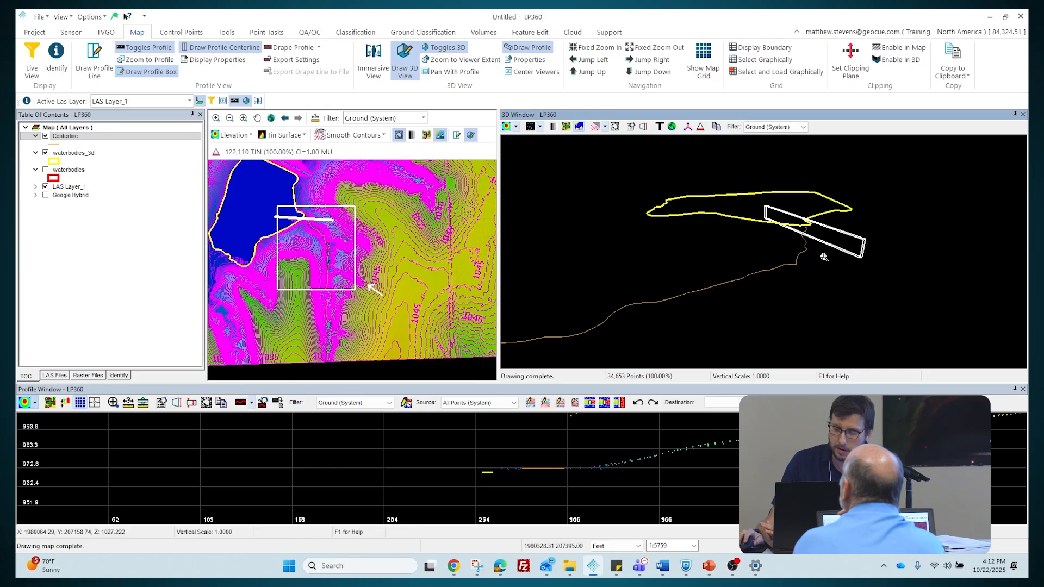
pyautogui.moveTo(824, 258); pyautogui.dragTo(891, 229)
pyautogui.click(509, 129)
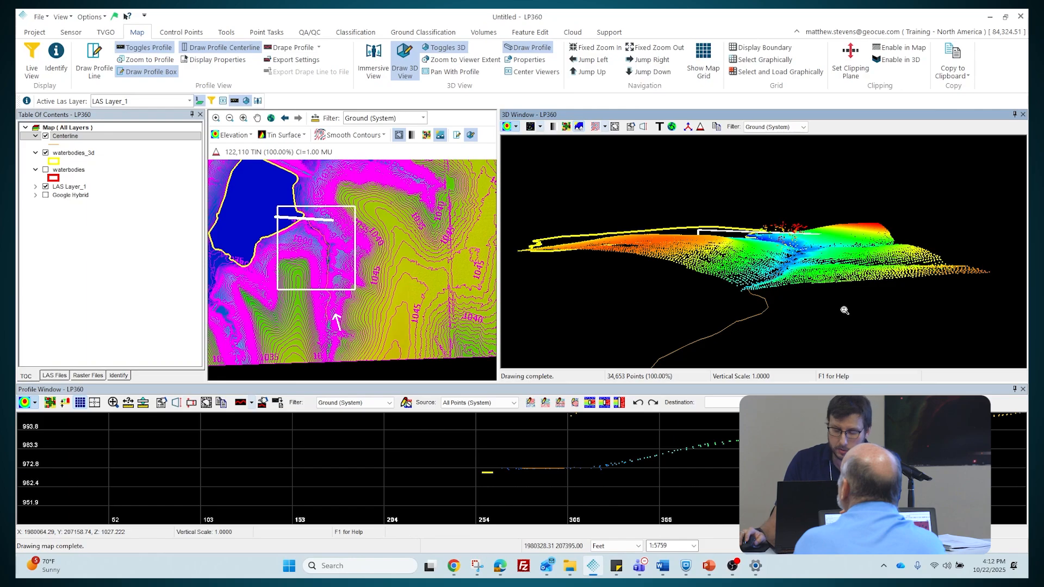
pyautogui.moveTo(822, 292)
pyautogui.mouseDown()
pyautogui.moveTo(821, 273)
pyautogui.moveTo(798, 277)
pyautogui.moveTo(788, 295)
pyautogui.mouseUp()
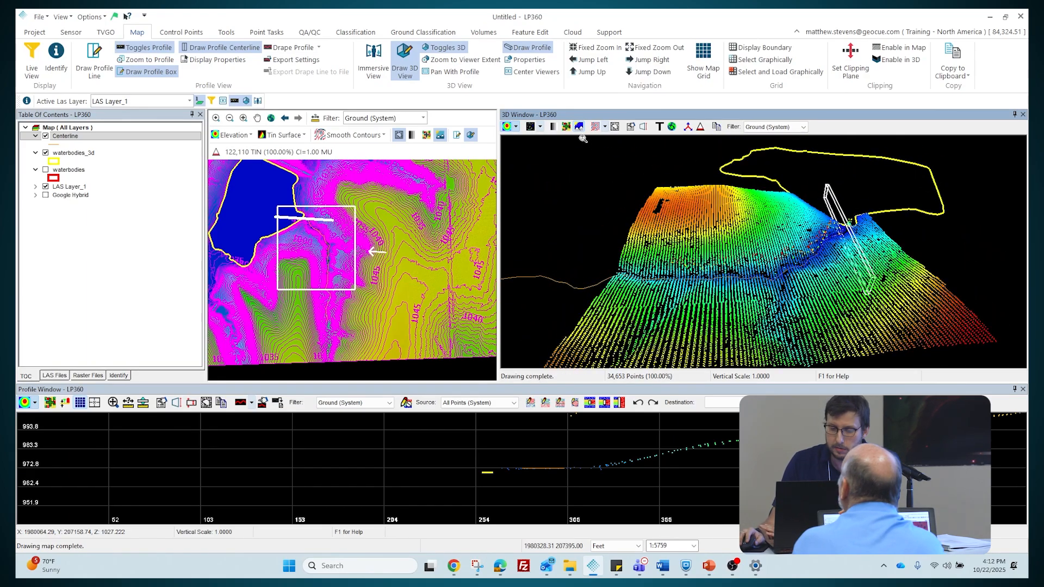
pyautogui.click(509, 129)
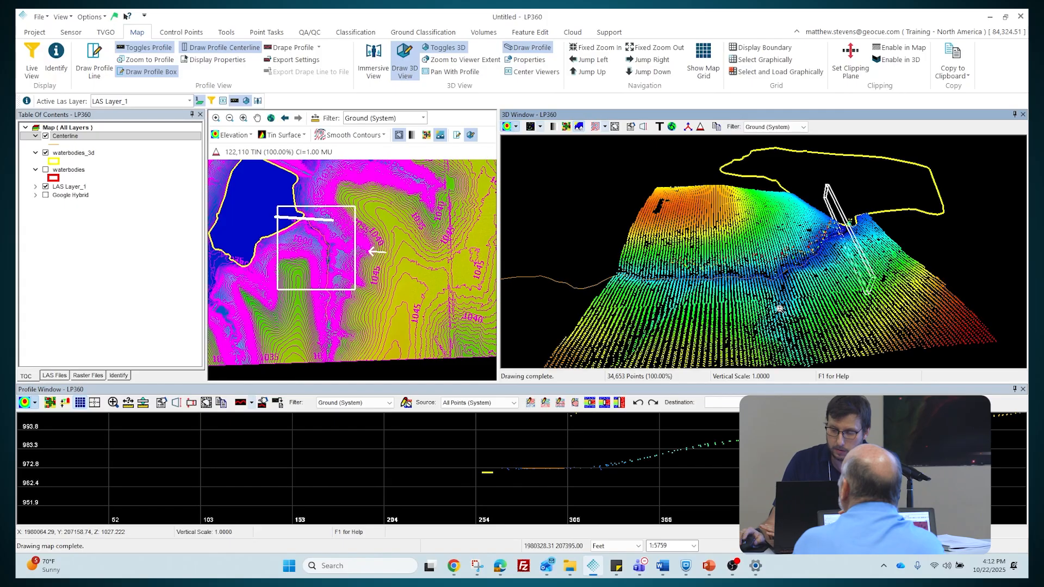
pyautogui.moveTo(736, 280); pyautogui.dragTo(925, 261)
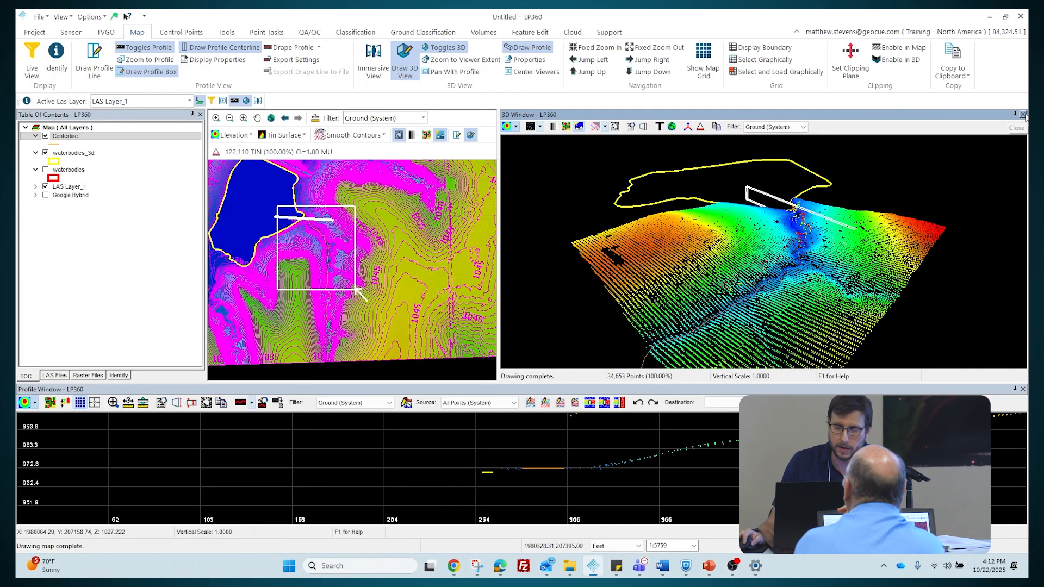
pyautogui.click(1023, 115)
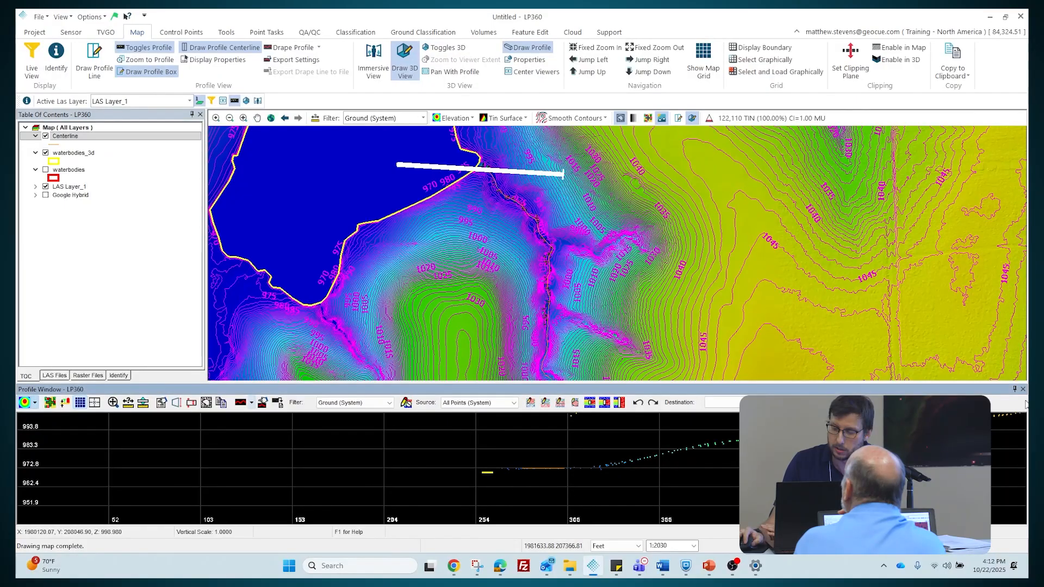
pyautogui.click(1023, 390)
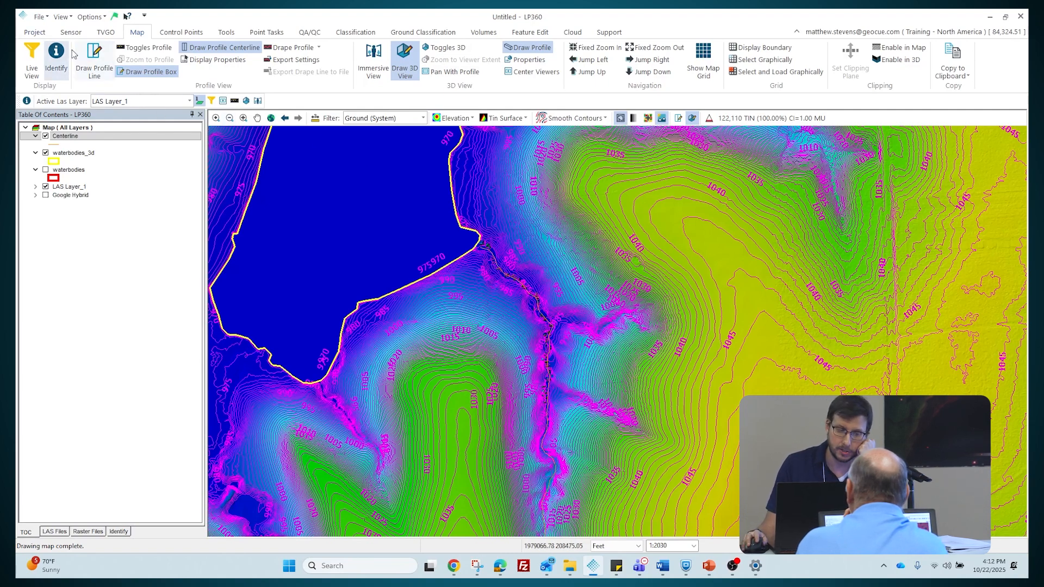
pyautogui.click(71, 32)
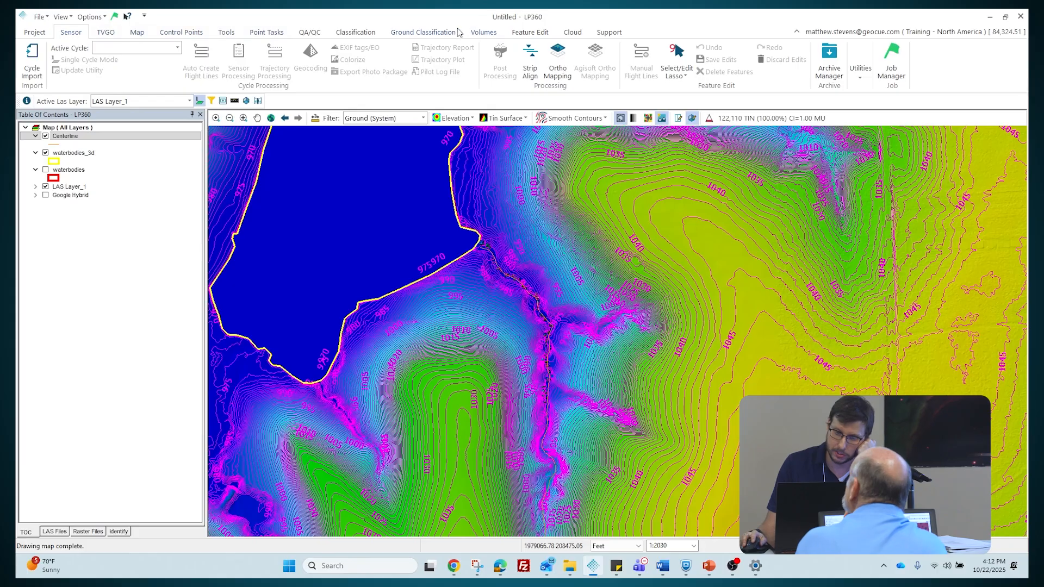
pyautogui.click(532, 32)
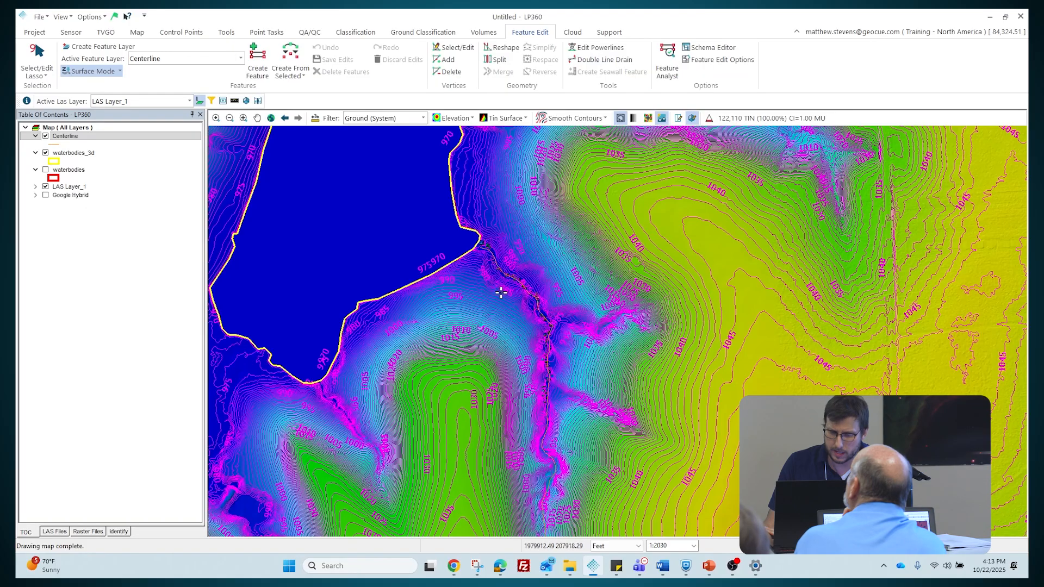
pyautogui.scroll(4, 501, 292)
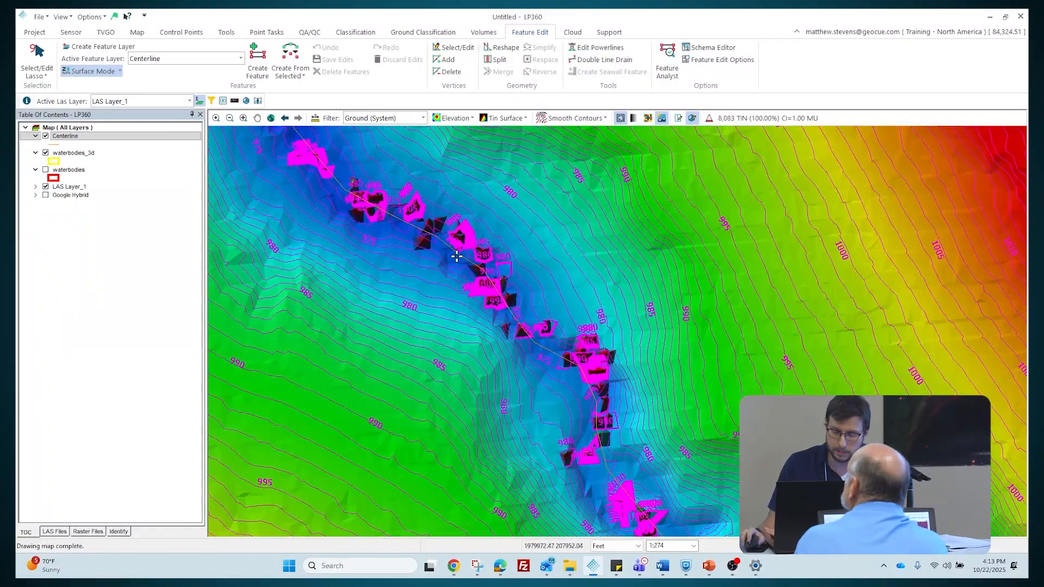
pyautogui.scroll(-5, 565, 238)
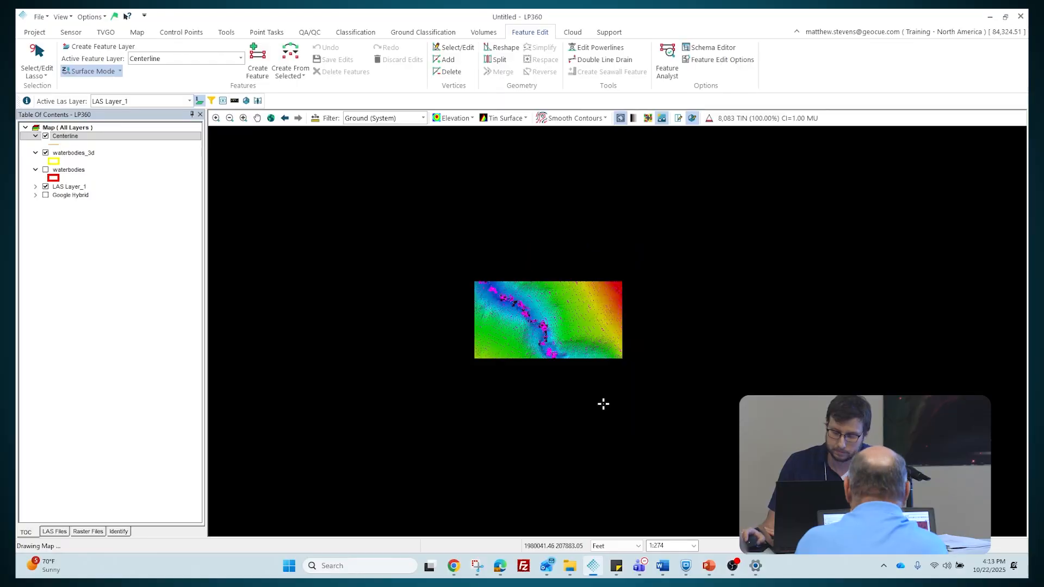
pyautogui.scroll(-3, 669, 479)
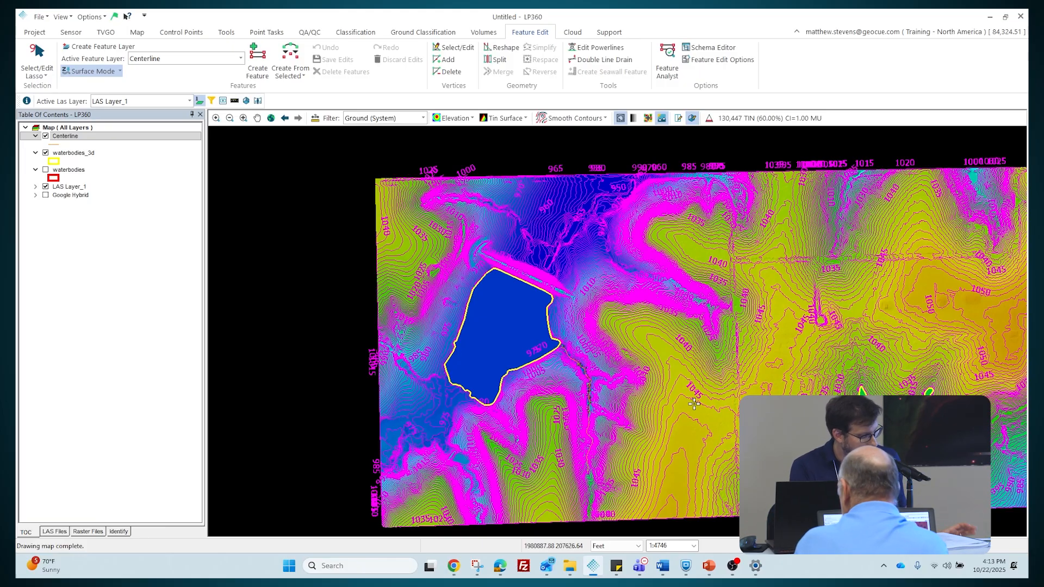
# Start an Export Wizard run for LAS Layer_1 with export type Surface and a cell edge length of 5.00 map units
pyautogui.click(34, 34)
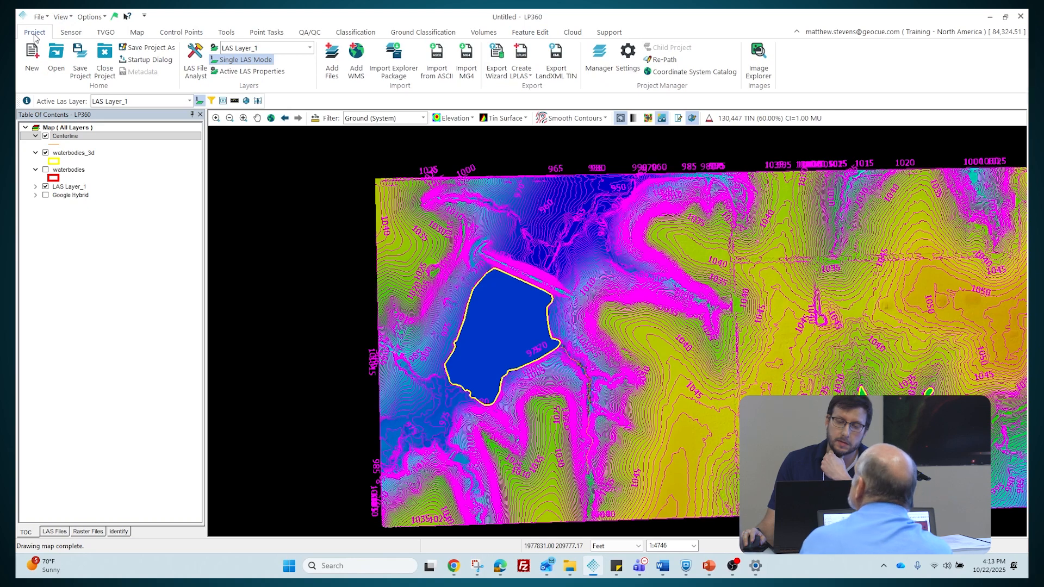
pyautogui.click(498, 65)
pyautogui.moveTo(182, 16); pyautogui.dragTo(401, 68)
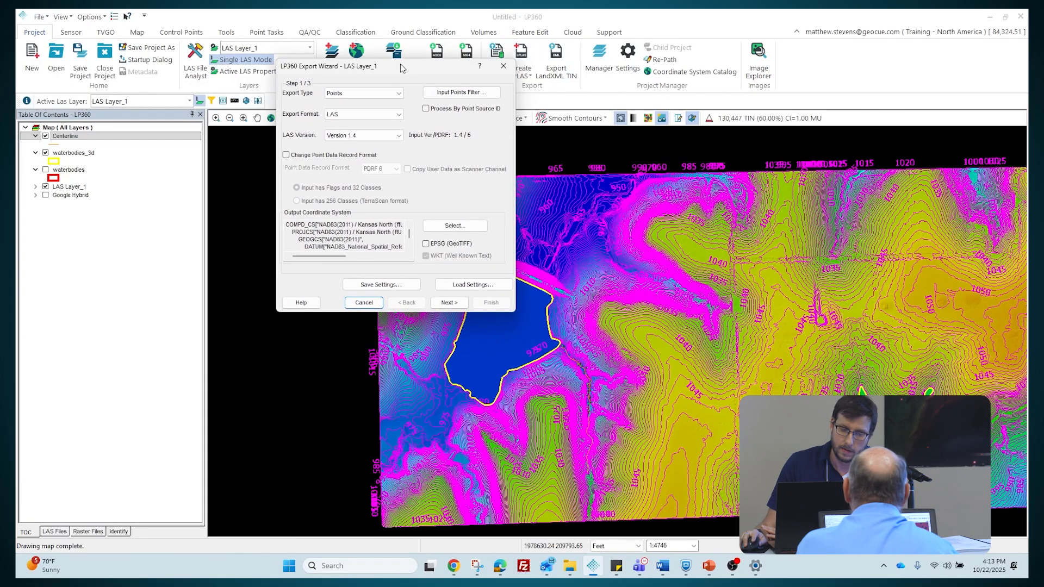
pyautogui.click(382, 96)
pyautogui.click(389, 111)
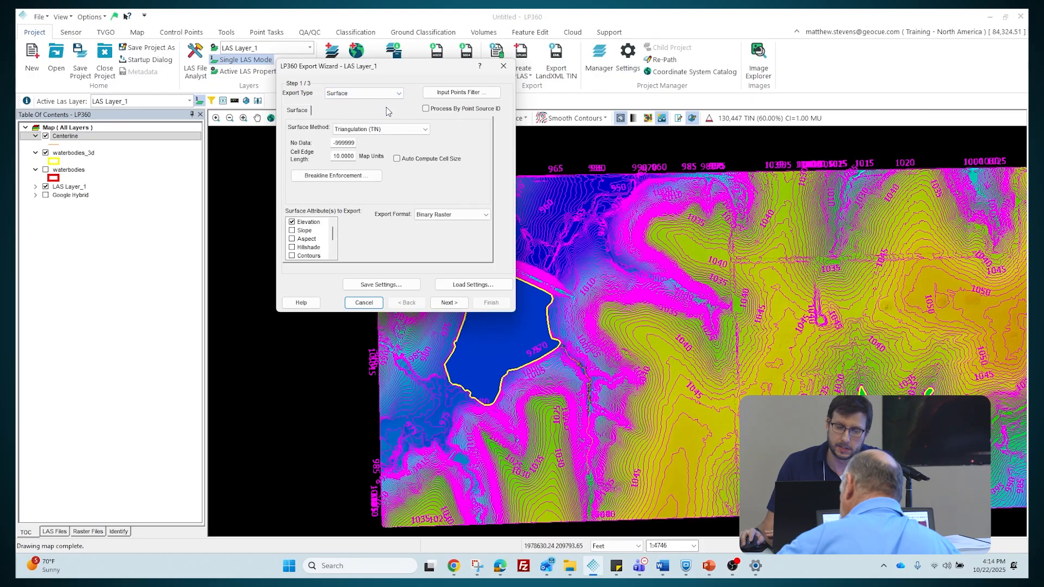
pyautogui.doubleClick(344, 158)
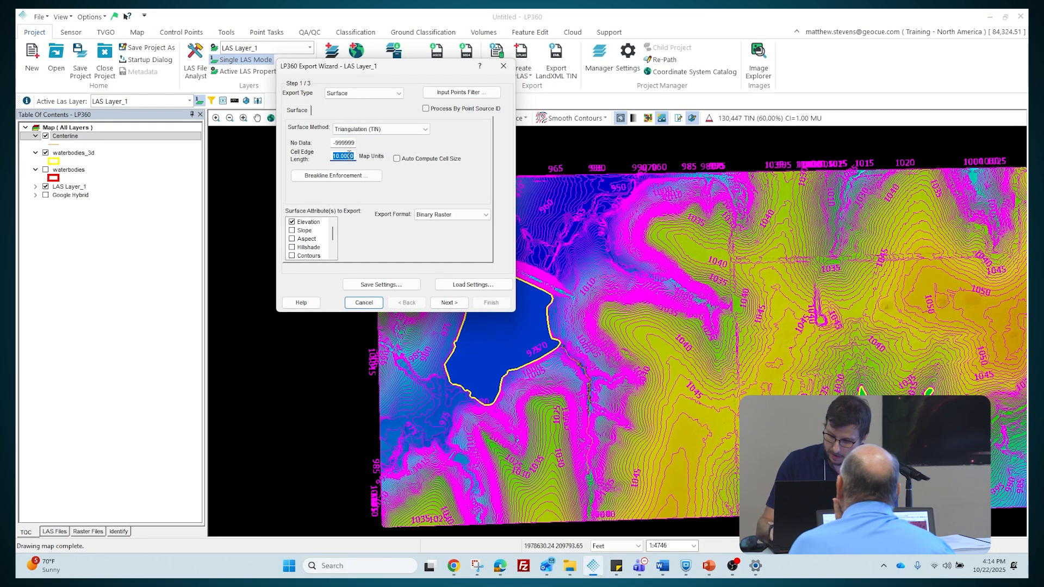
pyautogui.write('5.00')
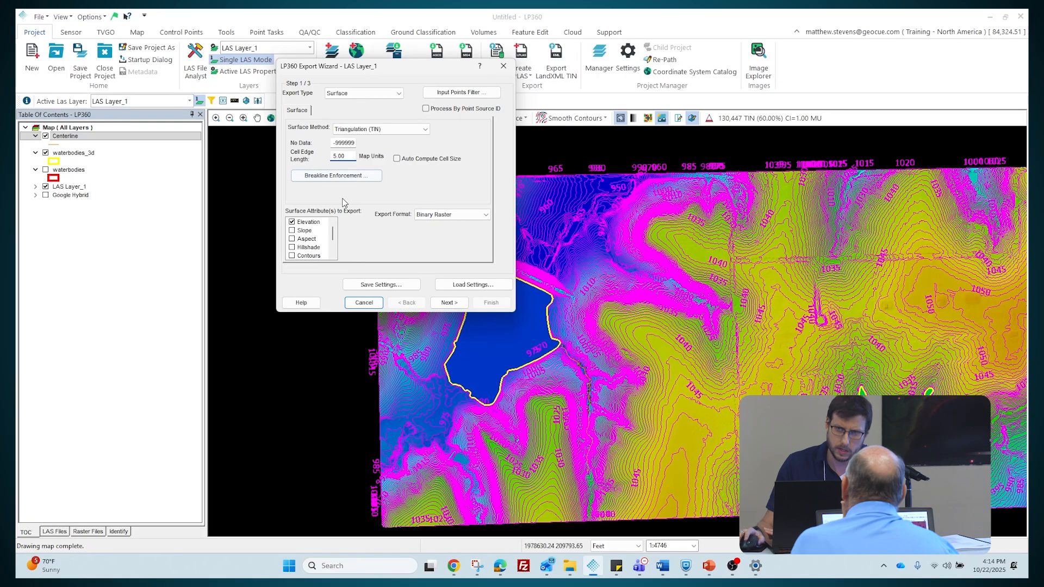
# Enable breakline enforcement for the export using waterbodies_3d, with class 20 Ignored Ground as the buffer class
pyautogui.click(356, 175)
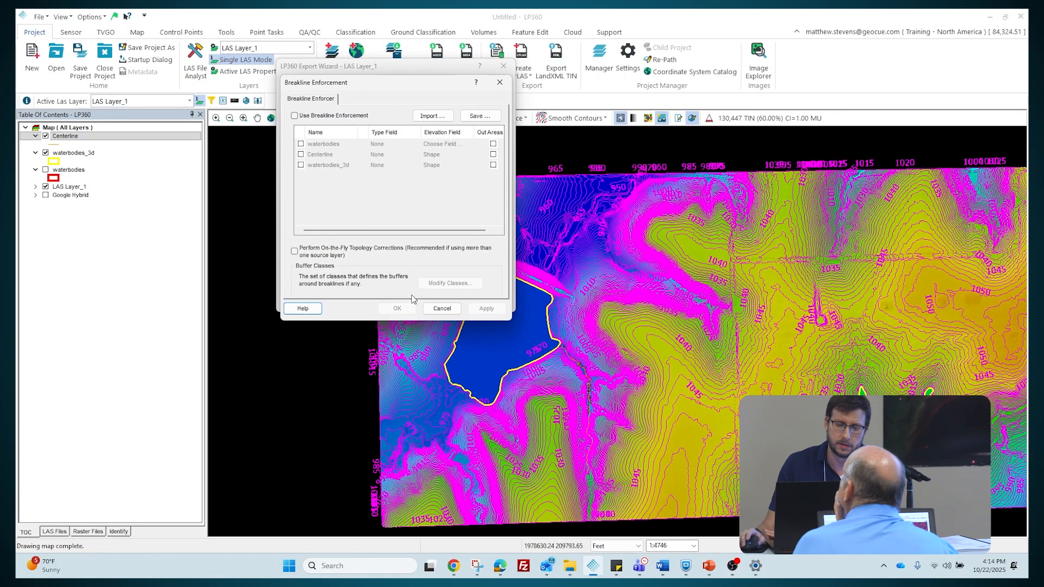
pyautogui.click(294, 115)
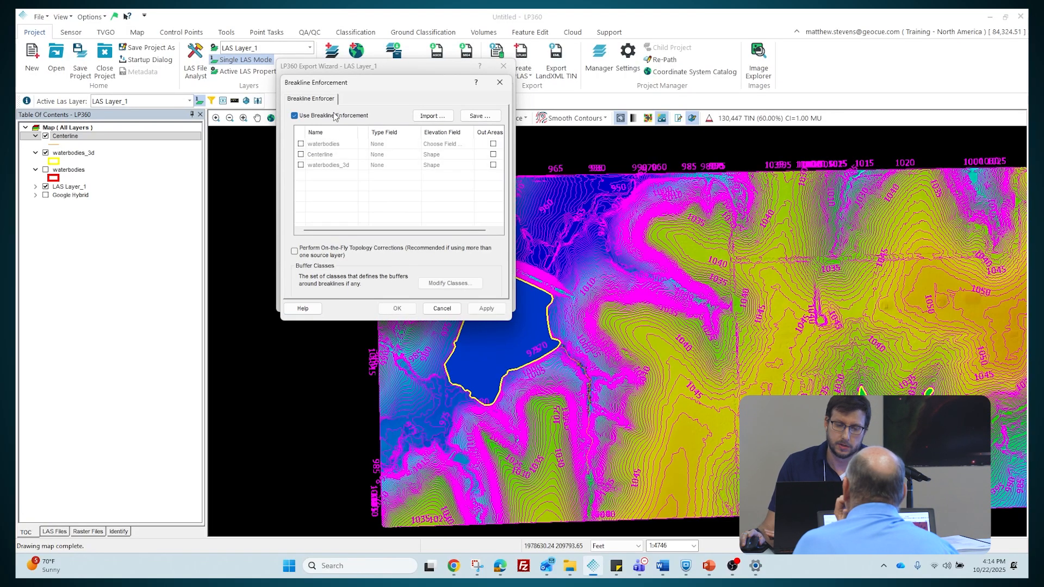
pyautogui.click(301, 164)
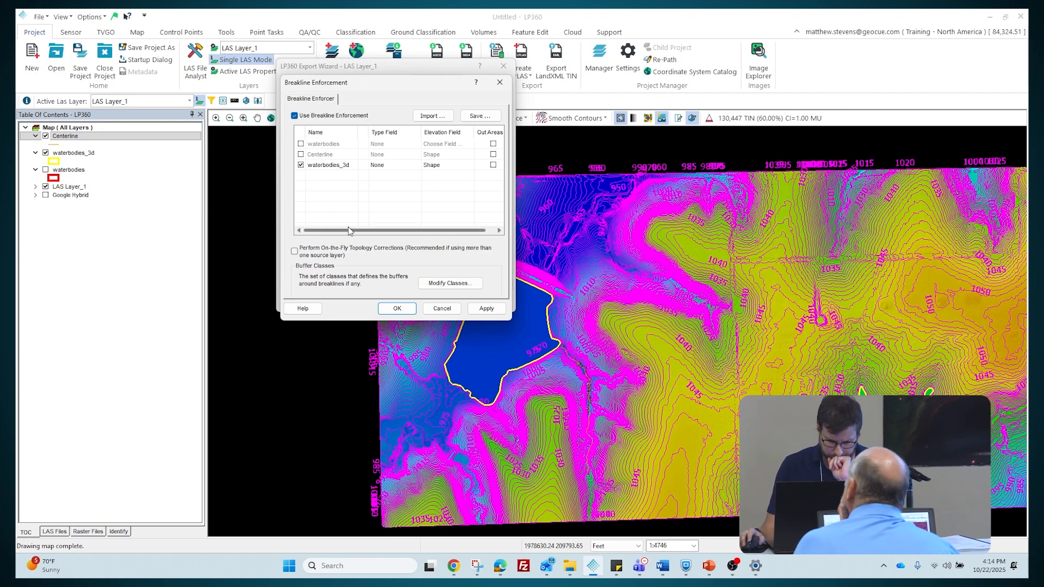
pyautogui.click(468, 285)
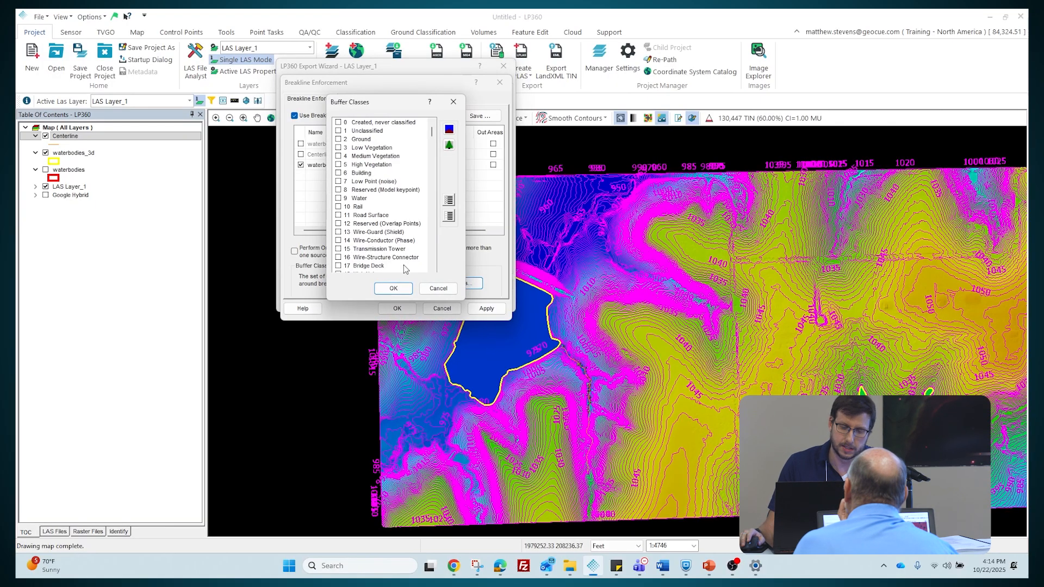
pyautogui.scroll(-1, 402, 266)
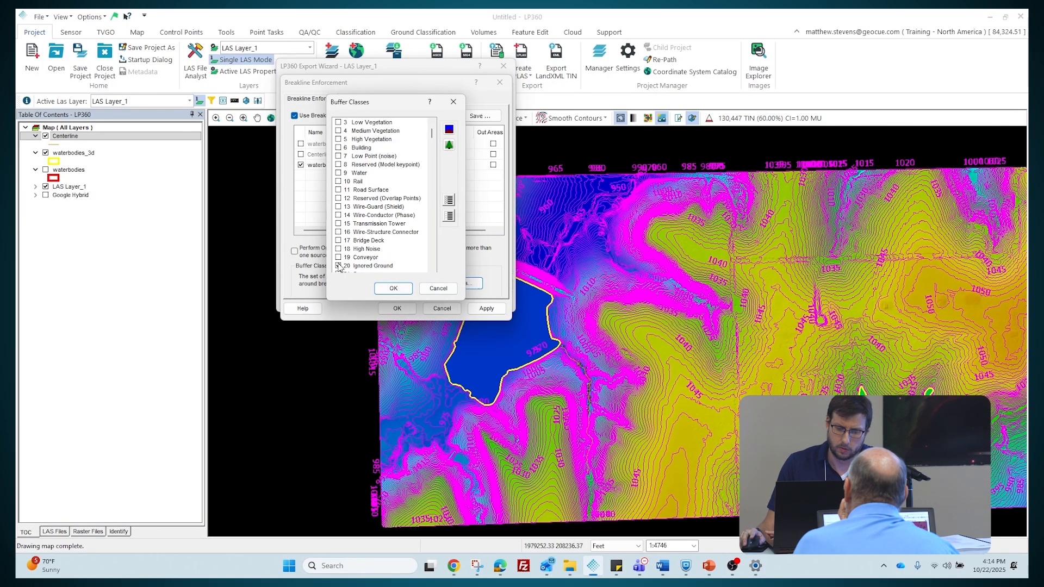
pyautogui.click(393, 288)
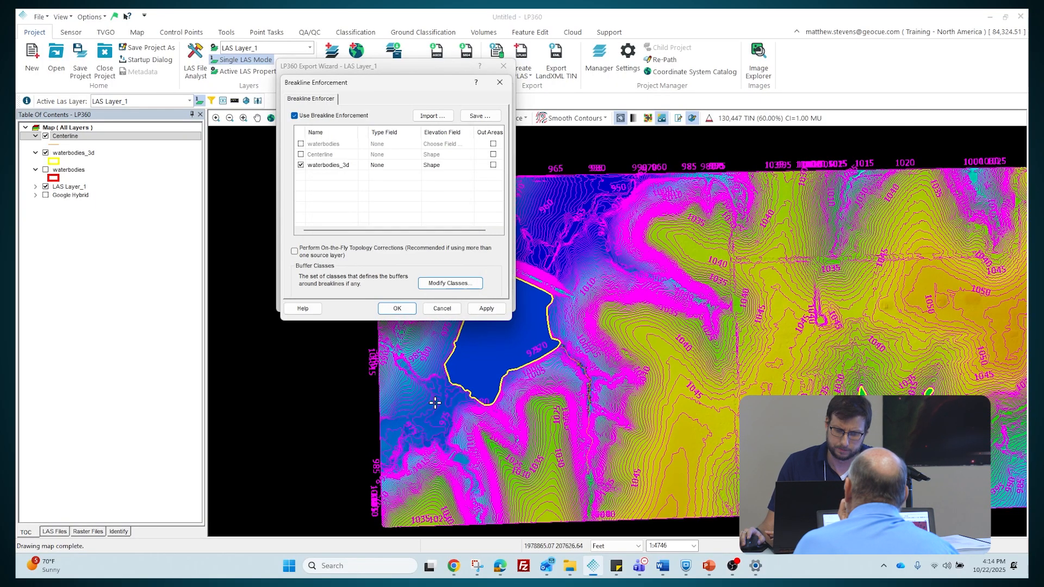
pyautogui.click(410, 309)
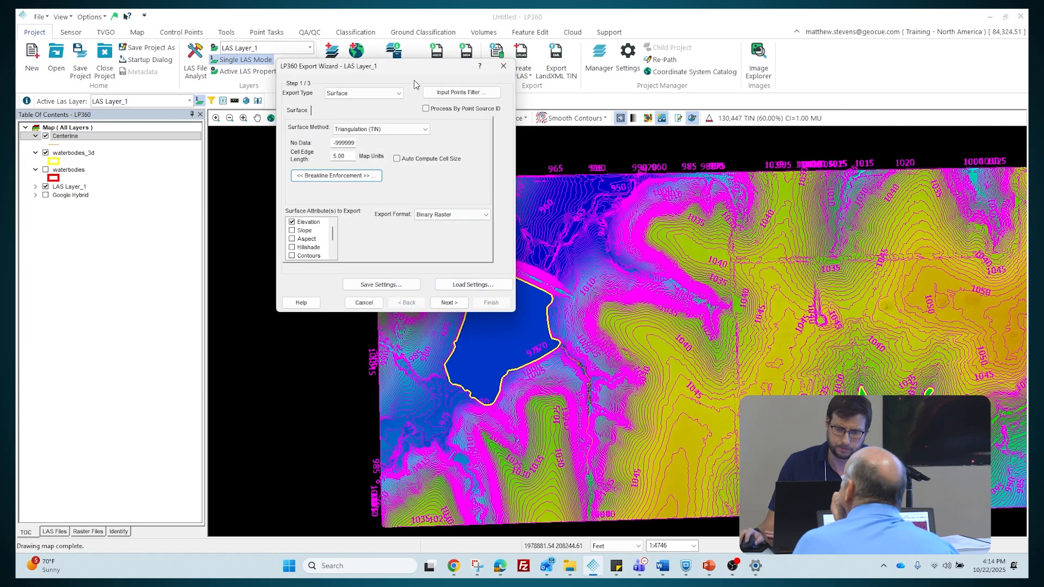
# Limit the export's input points to the Ground (System) filter and set the surface export format to GeoTIFF
pyautogui.click(459, 93)
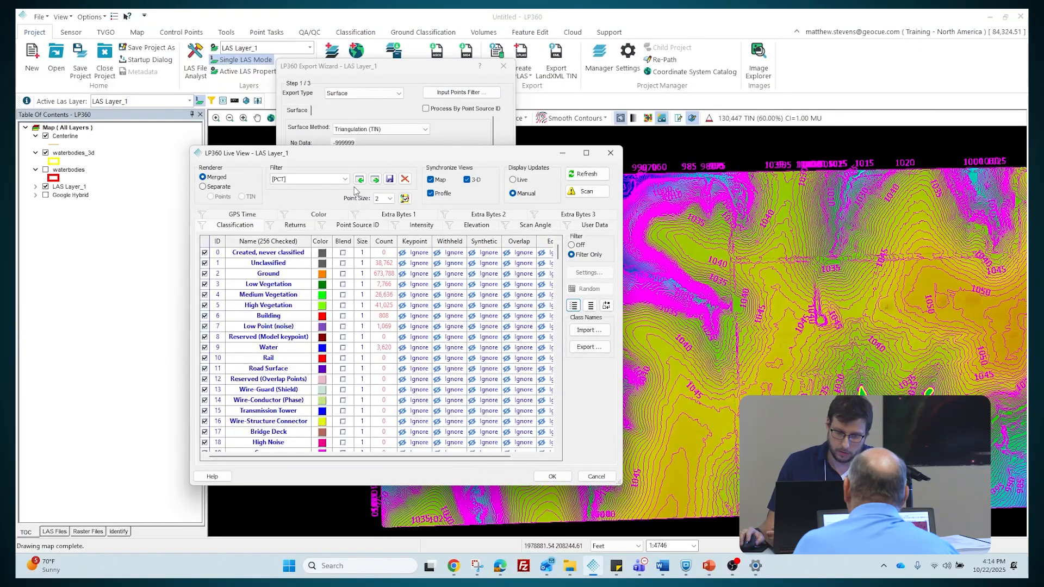
pyautogui.click(345, 179)
pyautogui.click(344, 203)
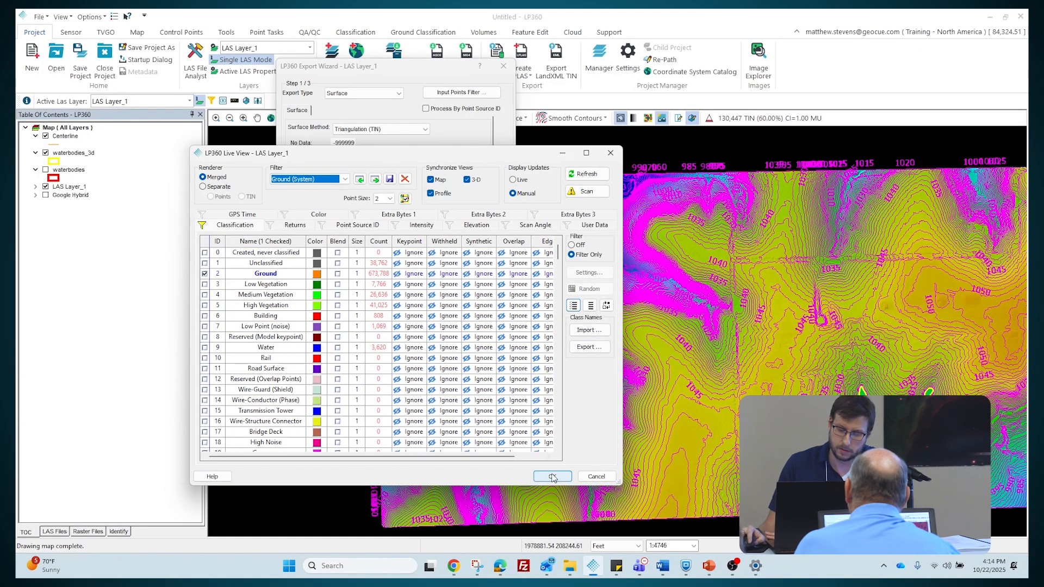
pyautogui.click(553, 477)
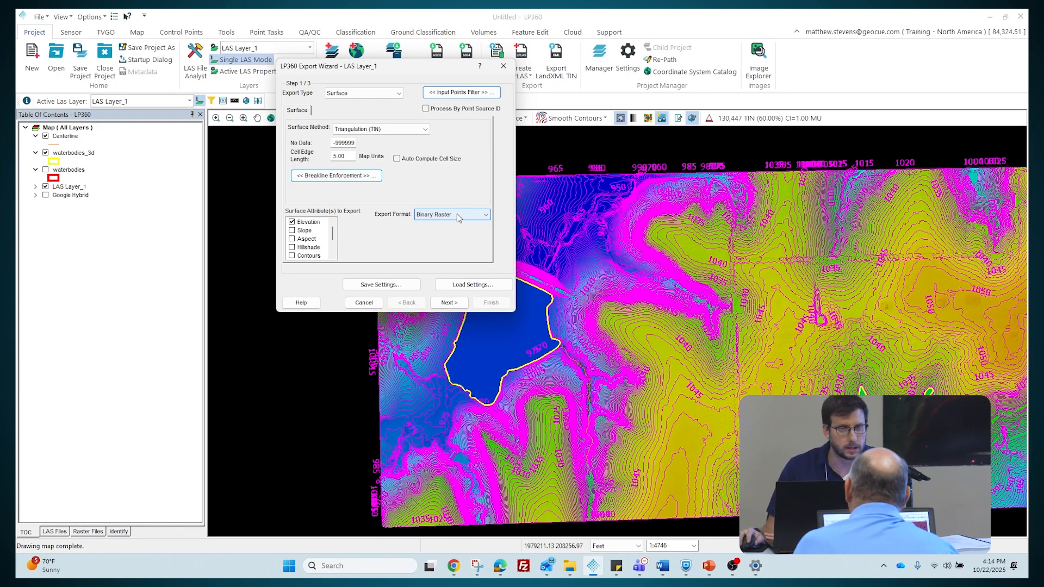
pyautogui.click(457, 214)
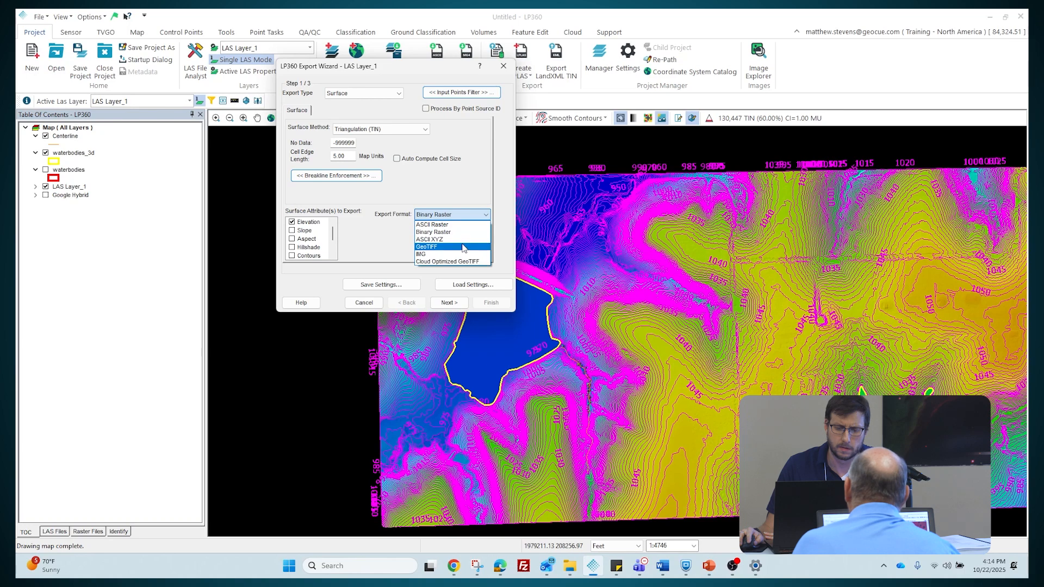
pyautogui.click(457, 246)
pyautogui.click(462, 303)
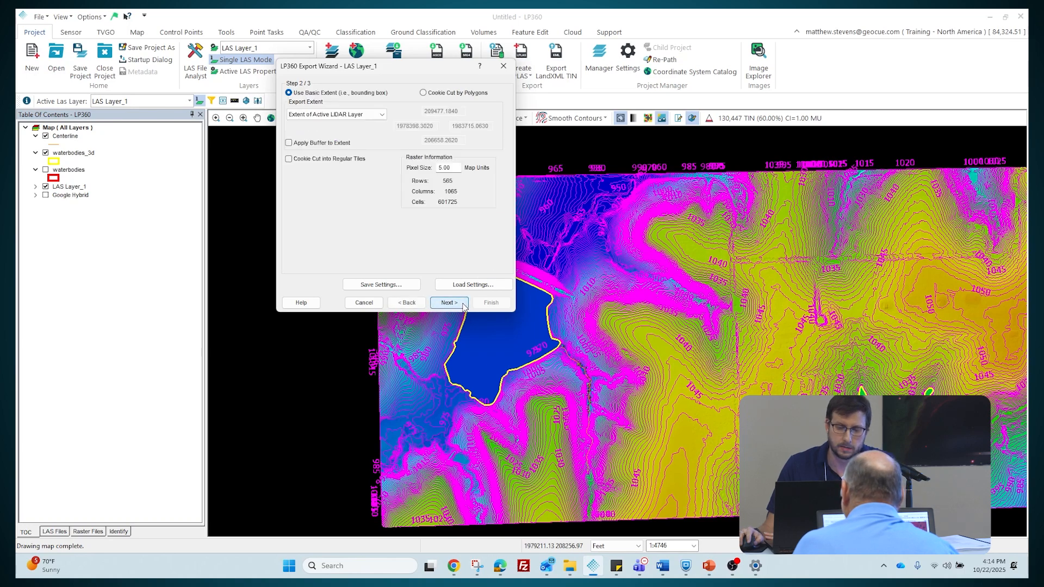
# Define the export extent with a window drawn in the map around the waterbody and its stream, about 341 rows by 340 columns
pyautogui.moveTo(430, 68); pyautogui.dragTo(269, 67)
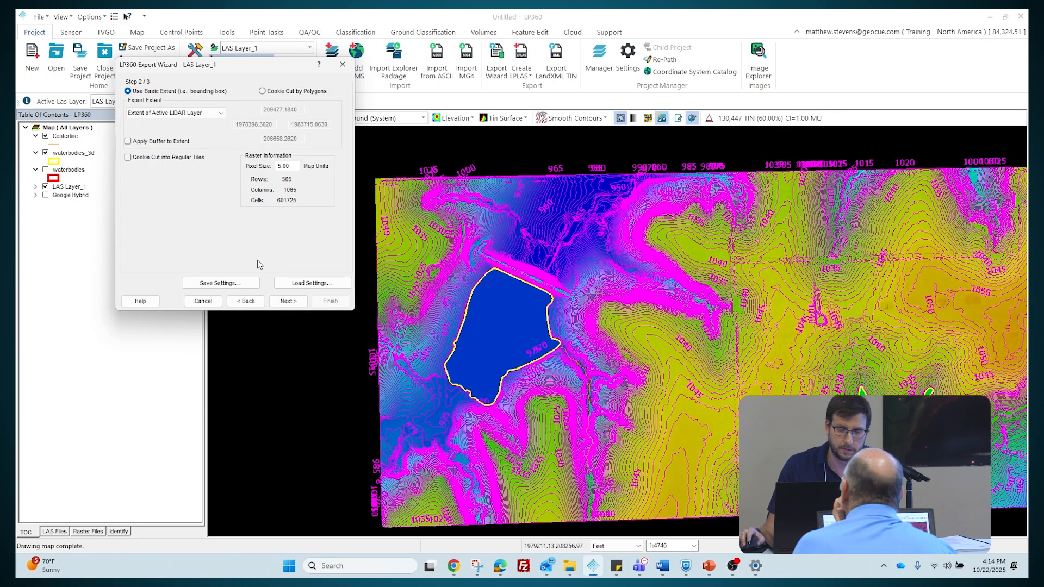
pyautogui.click(203, 114)
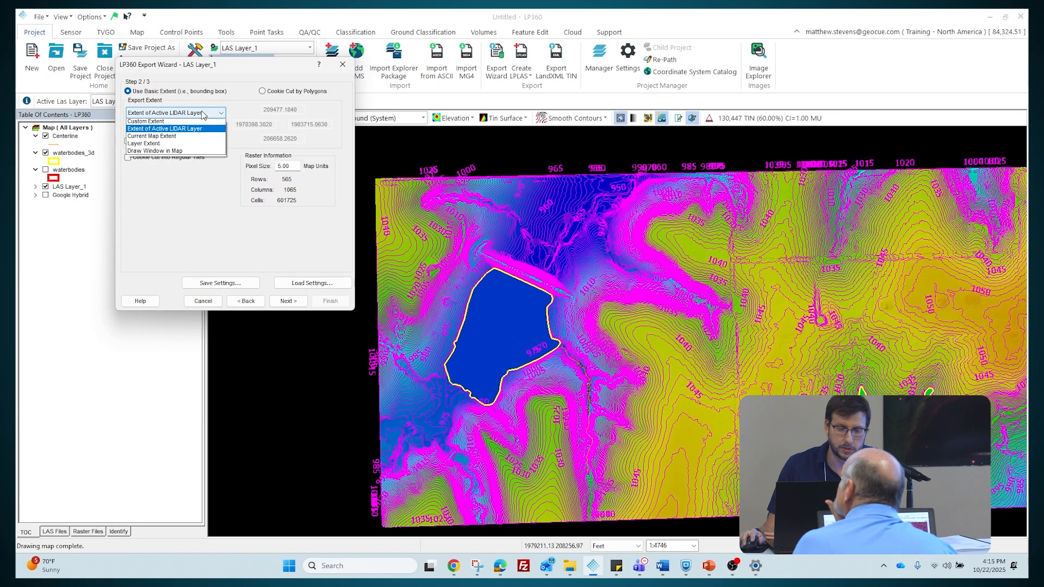
pyautogui.click(204, 152)
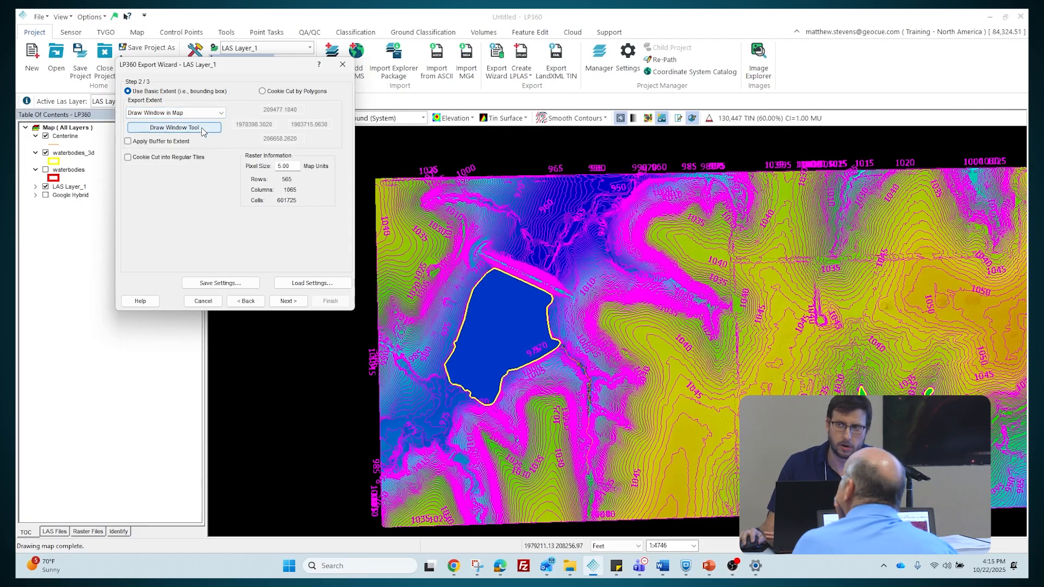
pyautogui.click(196, 129)
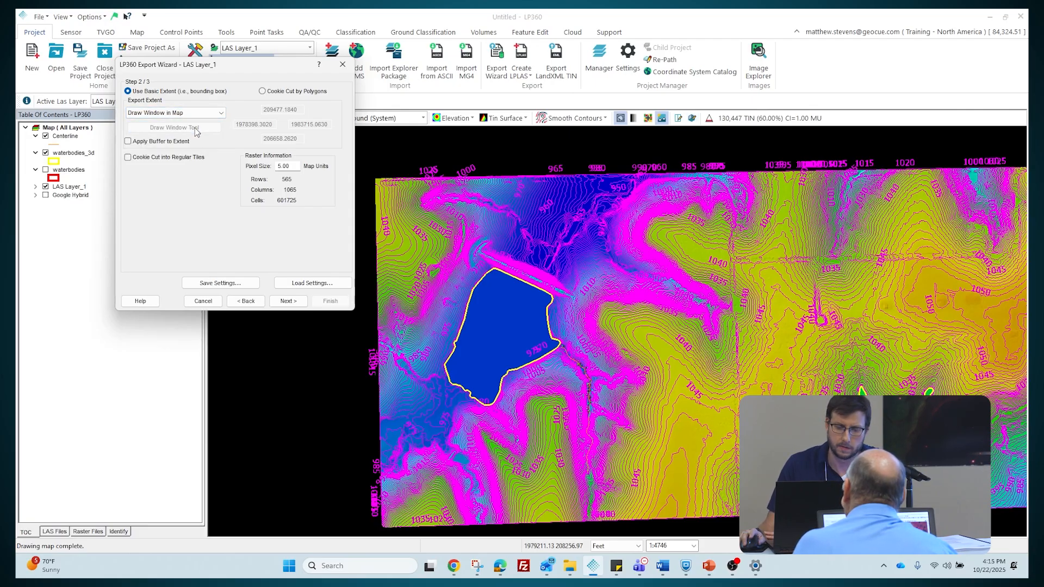
pyautogui.moveTo(412, 253); pyautogui.dragTo(616, 450)
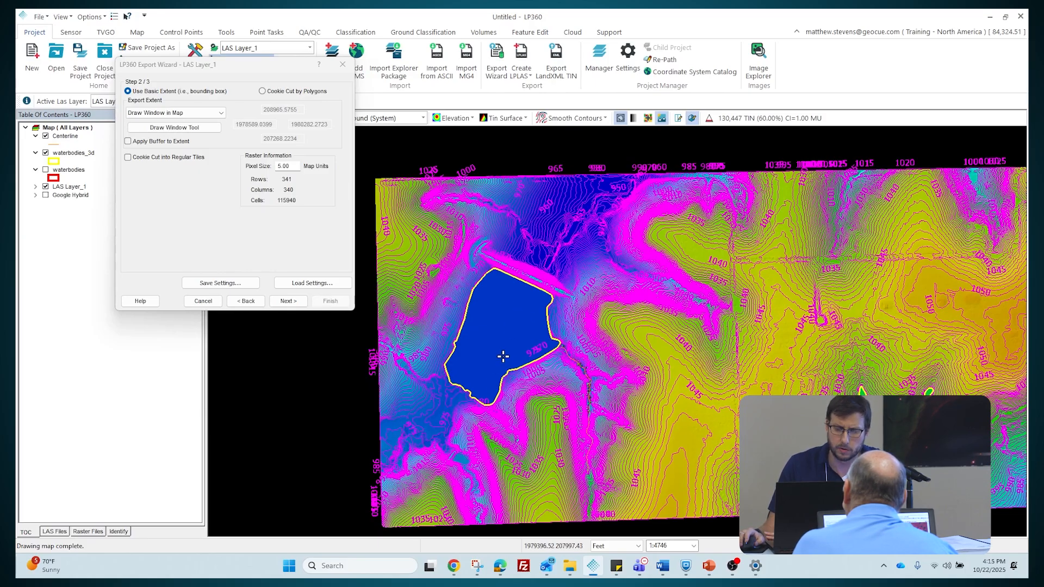
pyautogui.click(299, 304)
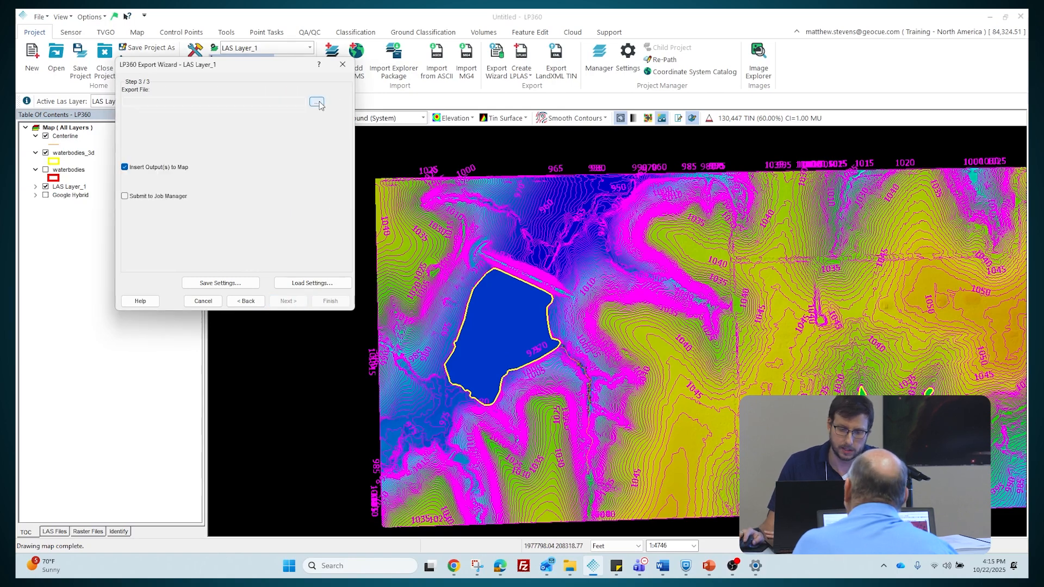
# Export the surface as DEM in the 2025_UC_Day1 folder with the output inserted to the map, and inspect the raster
pyautogui.click(316, 102)
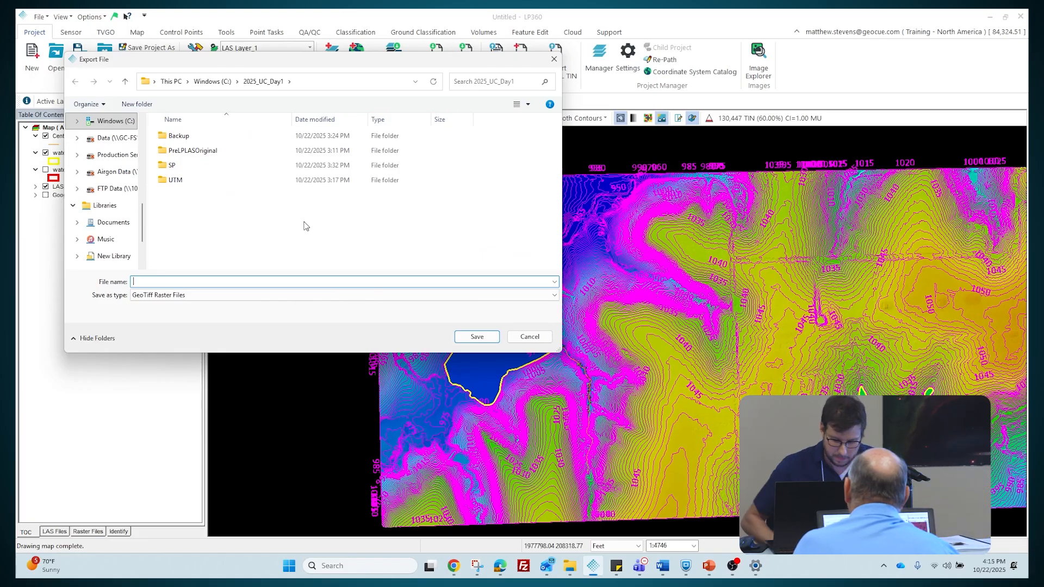
pyautogui.write('DEM')
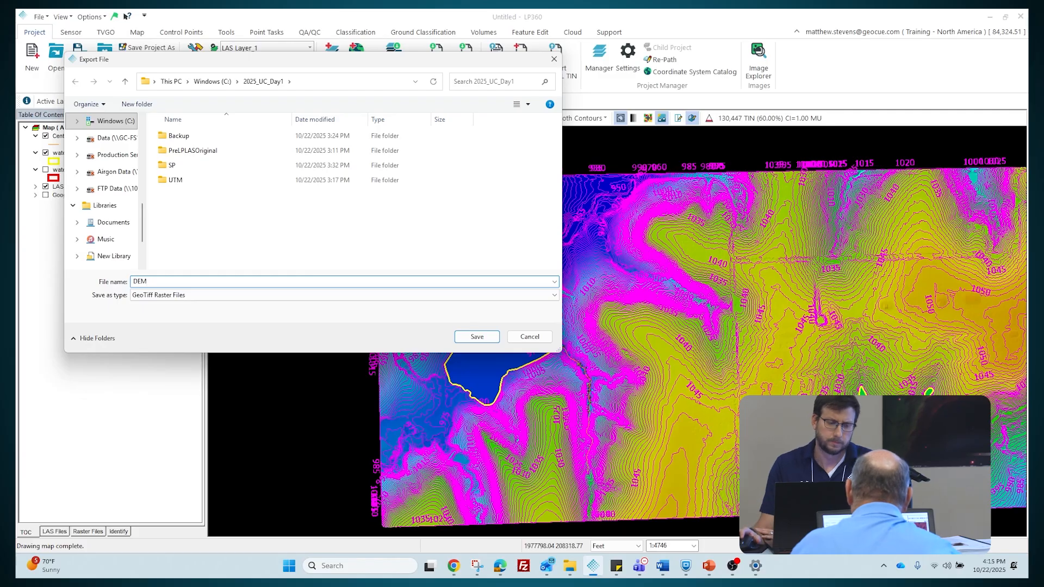
pyautogui.click(475, 336)
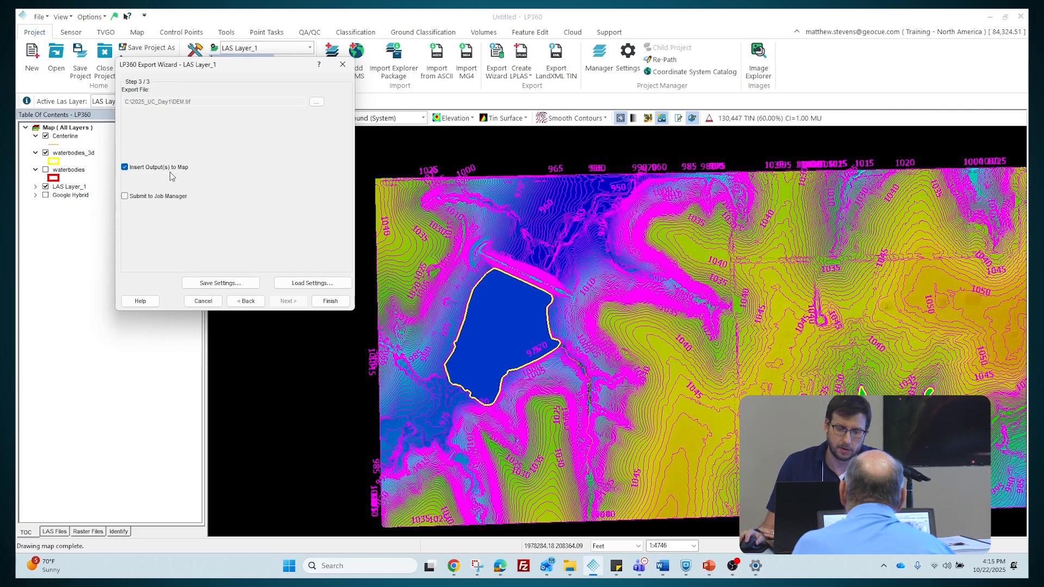
pyautogui.click(325, 304)
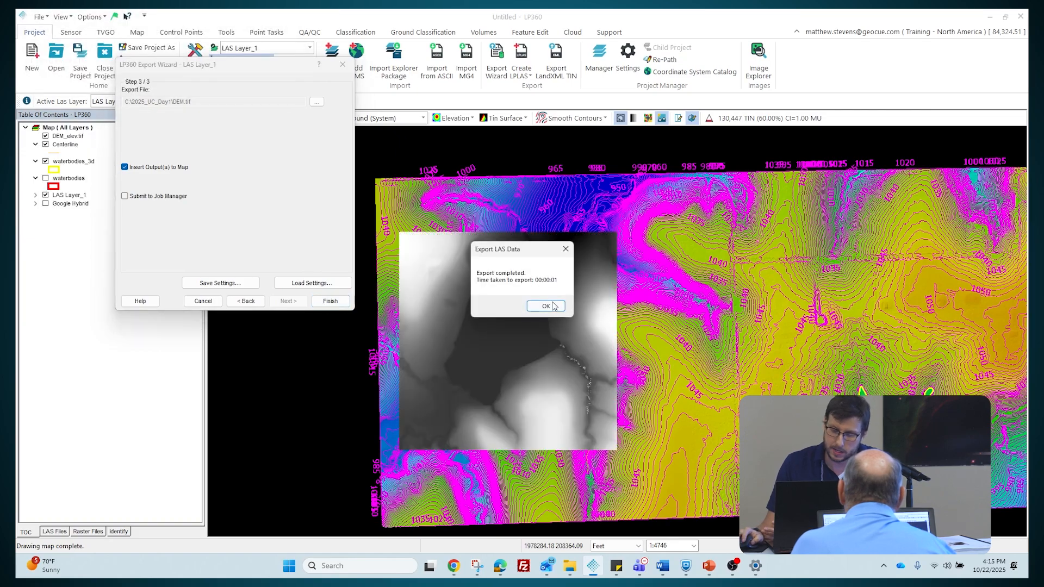
pyautogui.click(548, 306)
pyautogui.scroll(2, 553, 304)
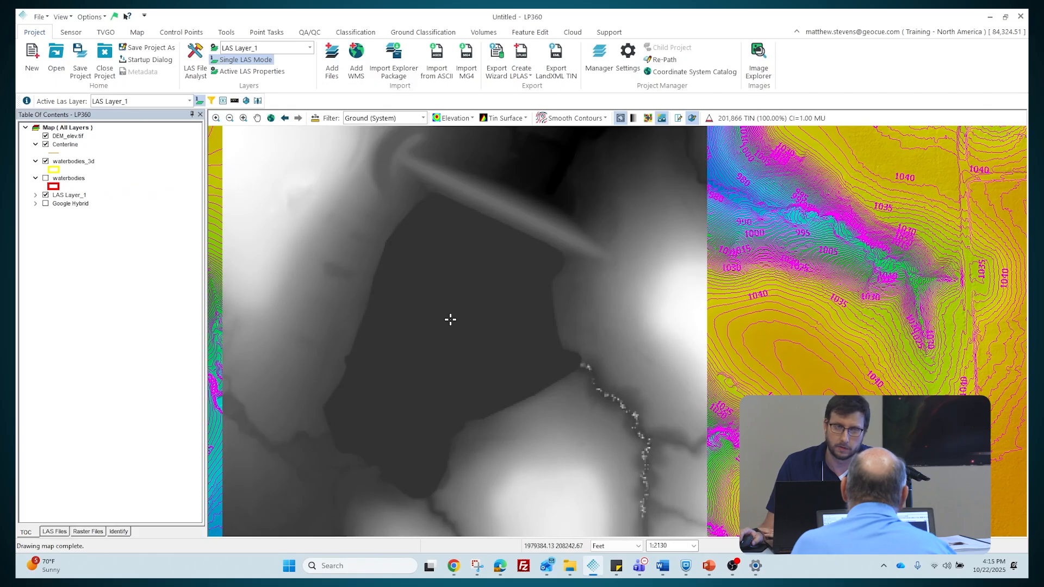
pyautogui.scroll(-2, 450, 320)
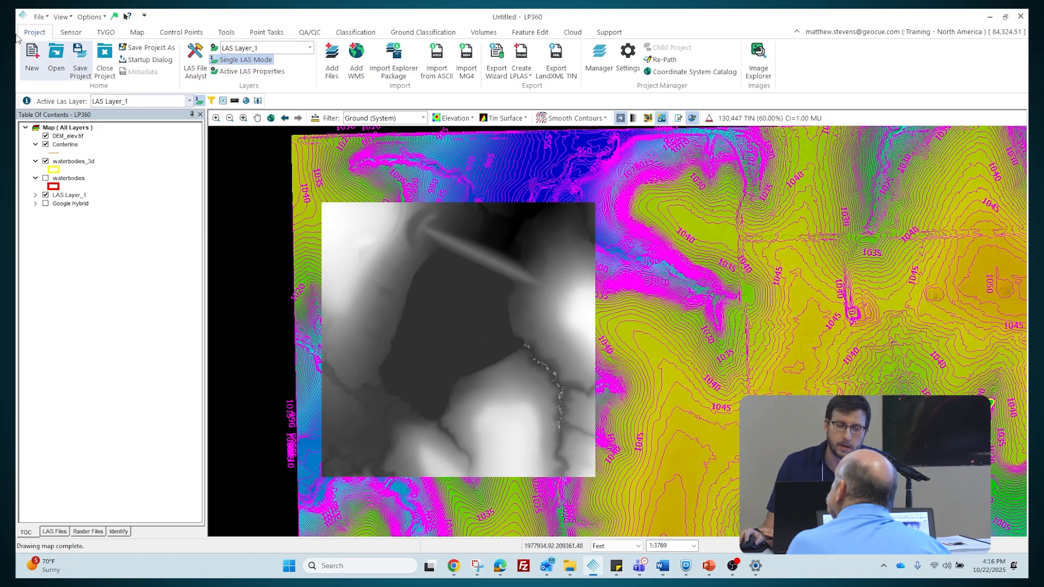
# Add DEM_elev.tif from the 2025_UC_Day1 folder as a file for DEM to LAS conversion
pyautogui.click(331, 62)
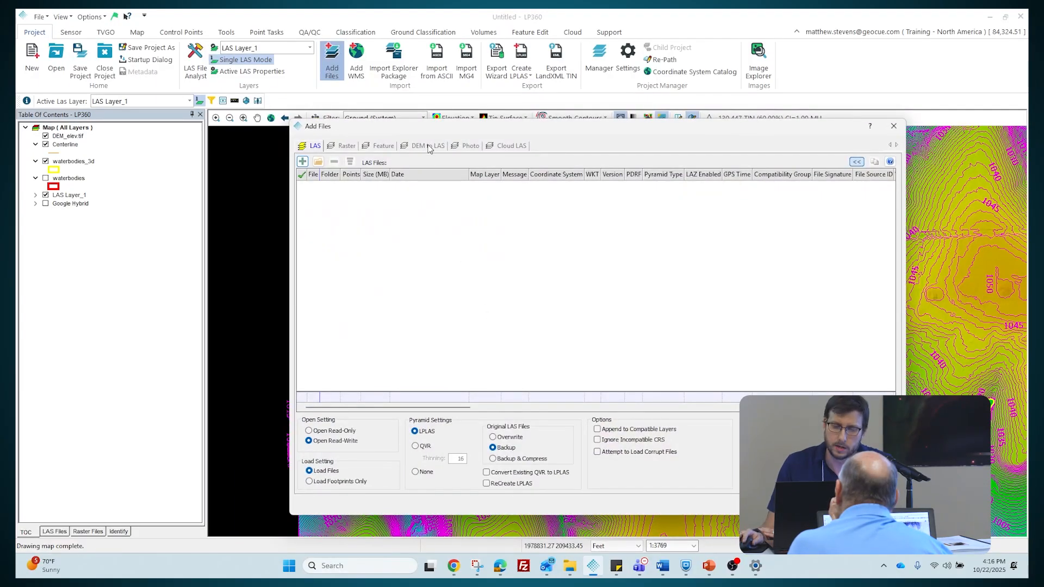
pyautogui.click(429, 147)
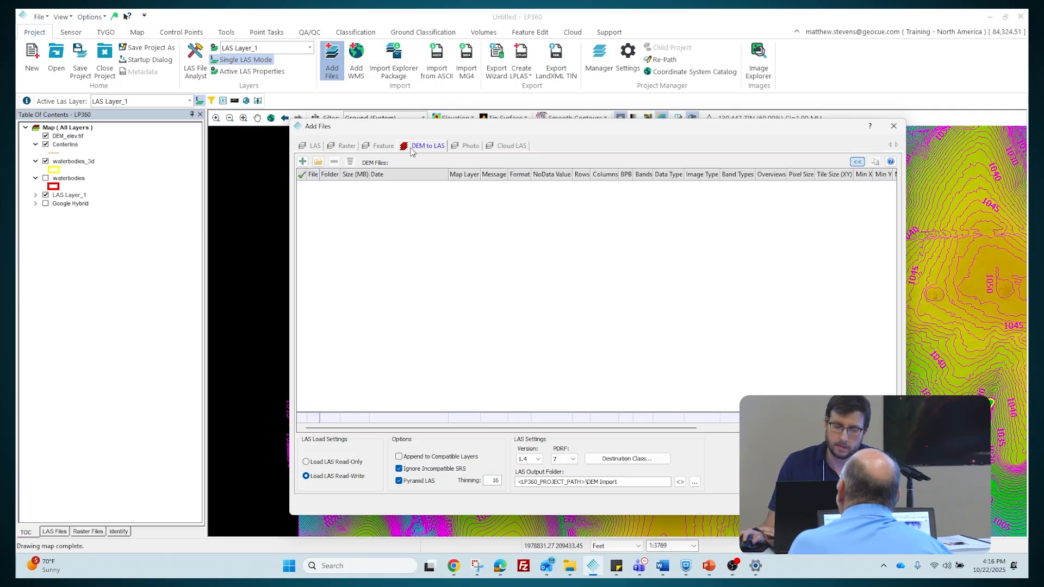
pyautogui.click(302, 161)
pyautogui.click(478, 278)
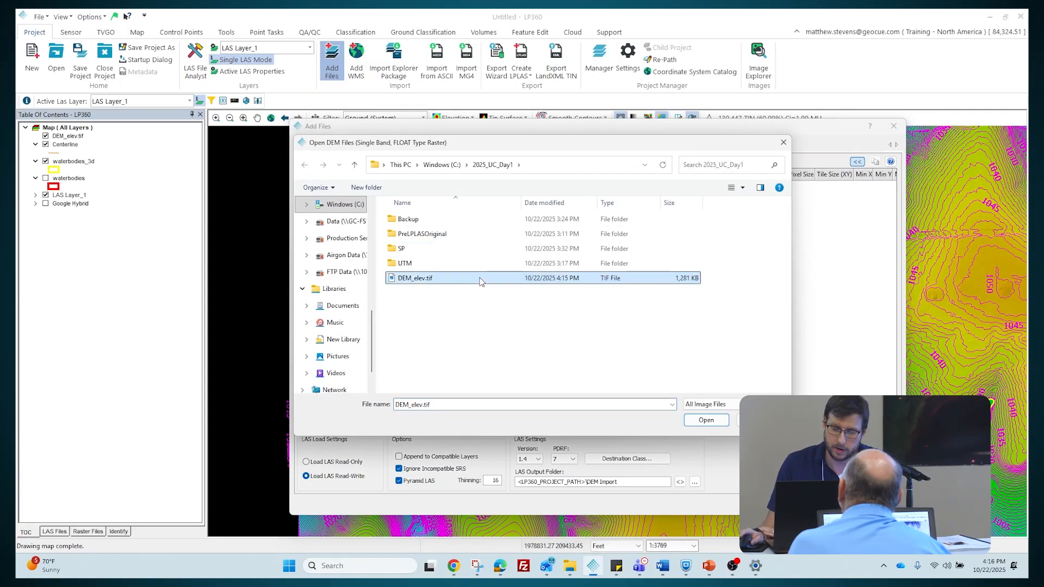
pyautogui.click(705, 421)
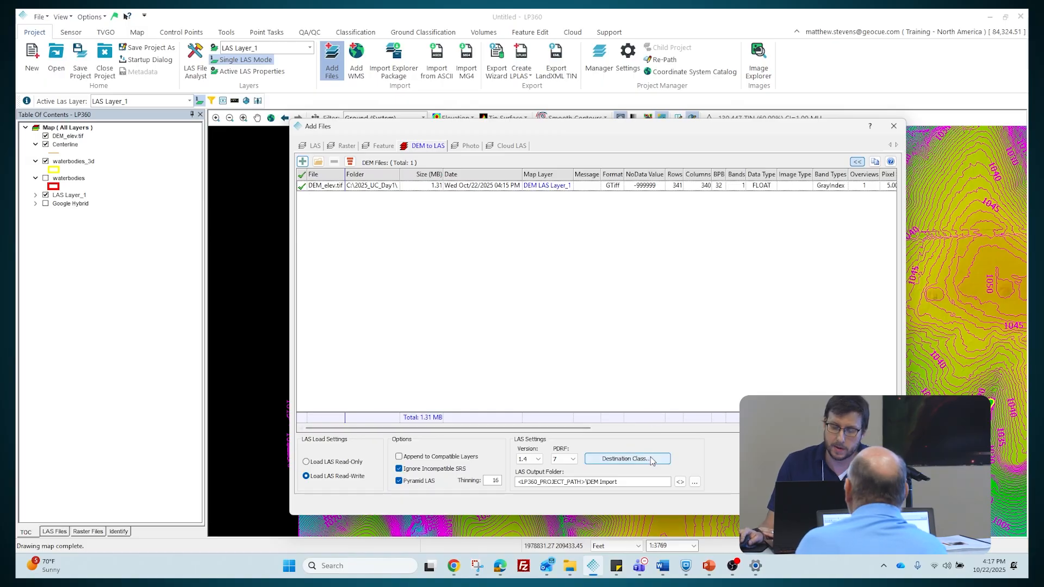
# Set the destination class to 2 Ground and import the DEM as a LAS layer
pyautogui.click(614, 458)
pyautogui.click(581, 293)
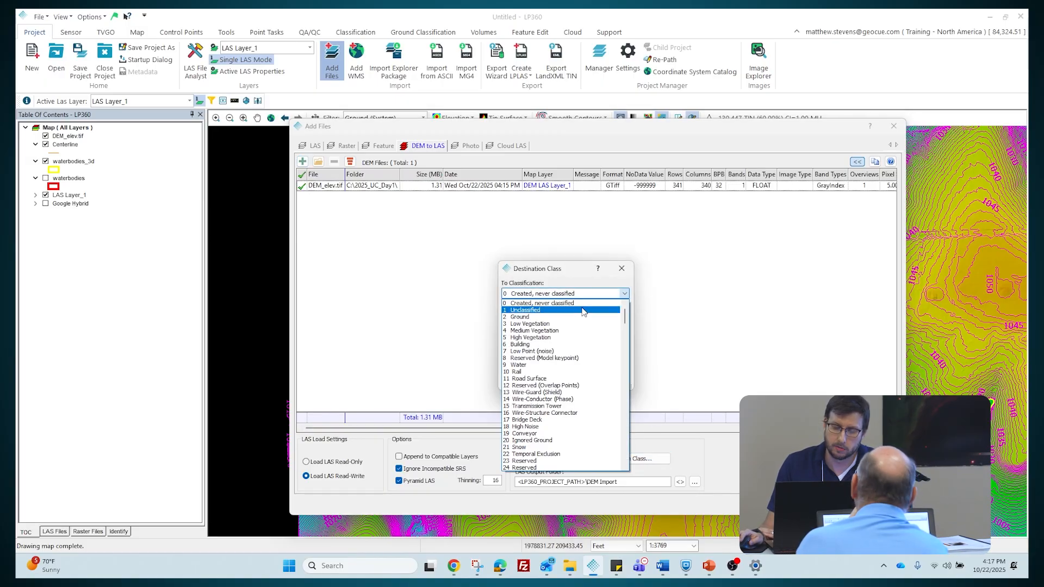
pyautogui.click(566, 315)
pyautogui.click(570, 380)
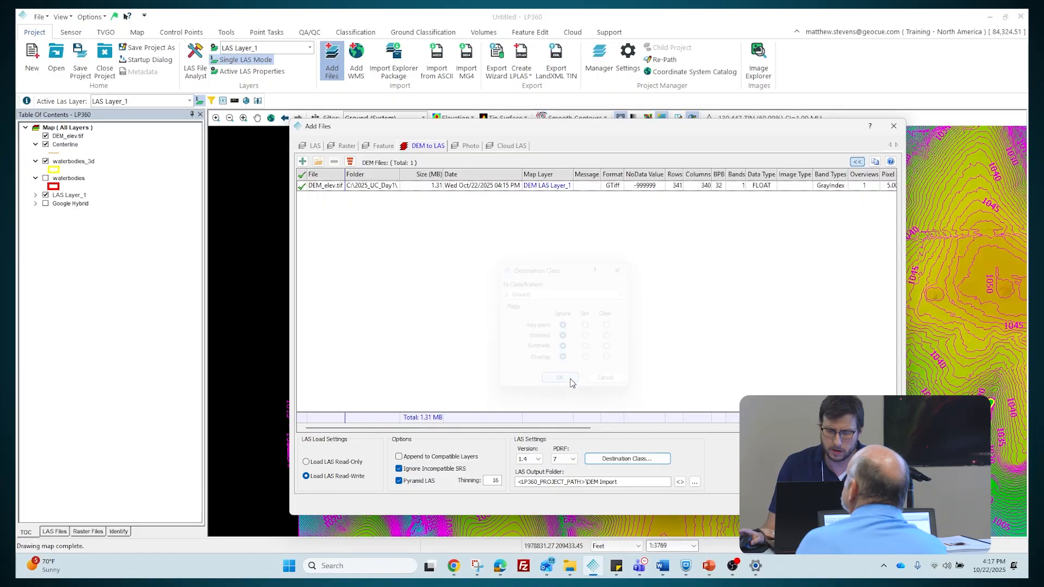
pyautogui.click(819, 505)
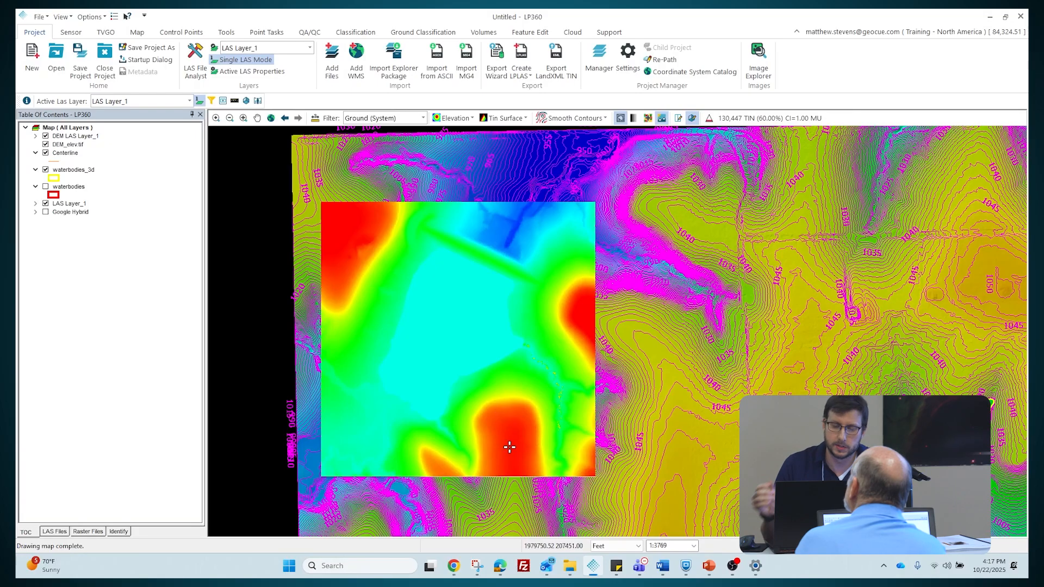
# Inspect the converted DEM point grid, make DEM LAS Layer_1 the active LAS layer, and display it as a TIN surface
pyautogui.scroll(3, 458, 313)
pyautogui.scroll(5, 527, 347)
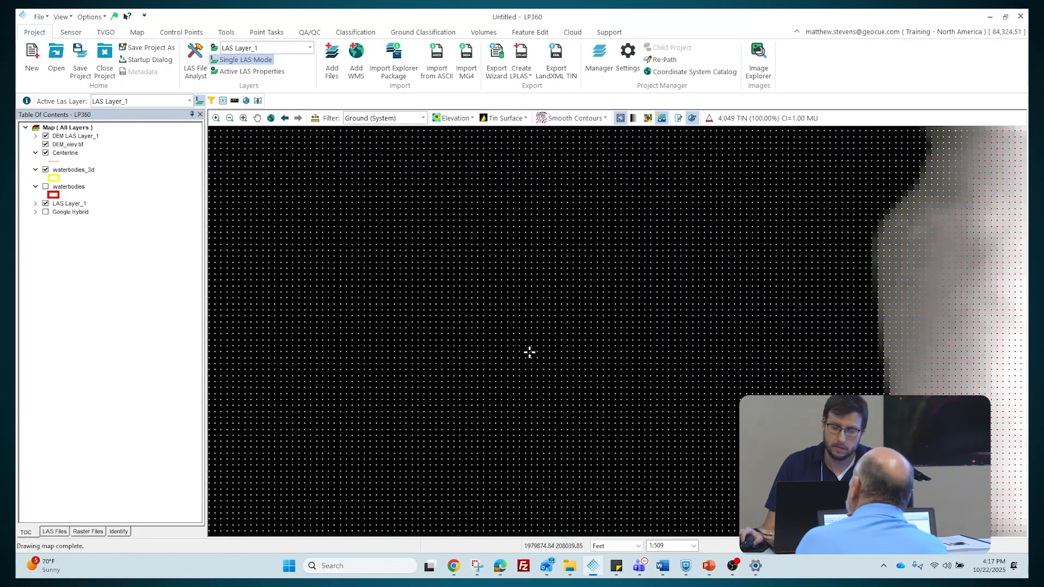
pyautogui.scroll(-5, 529, 349)
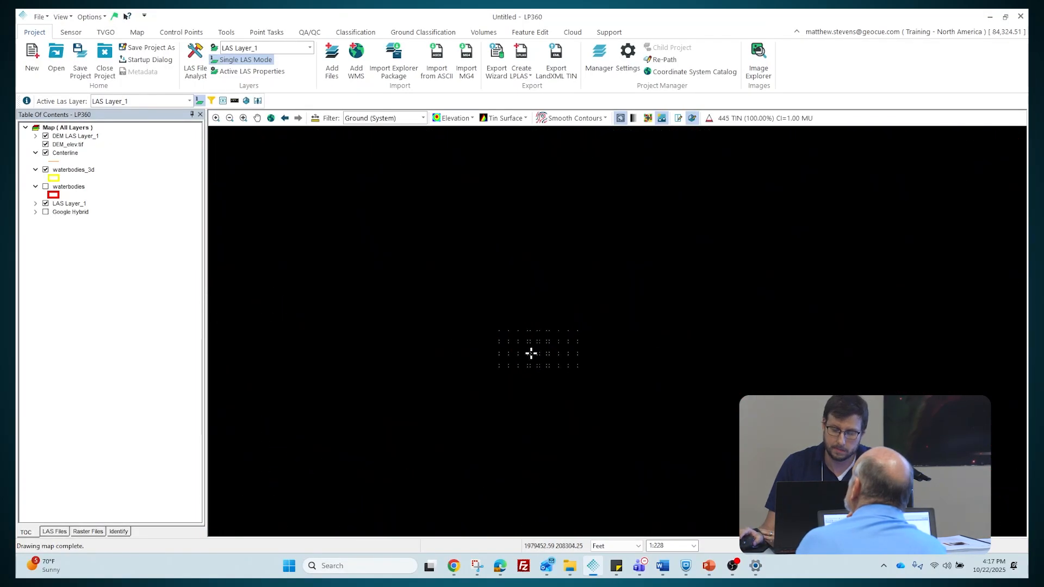
pyautogui.scroll(-1, 561, 395)
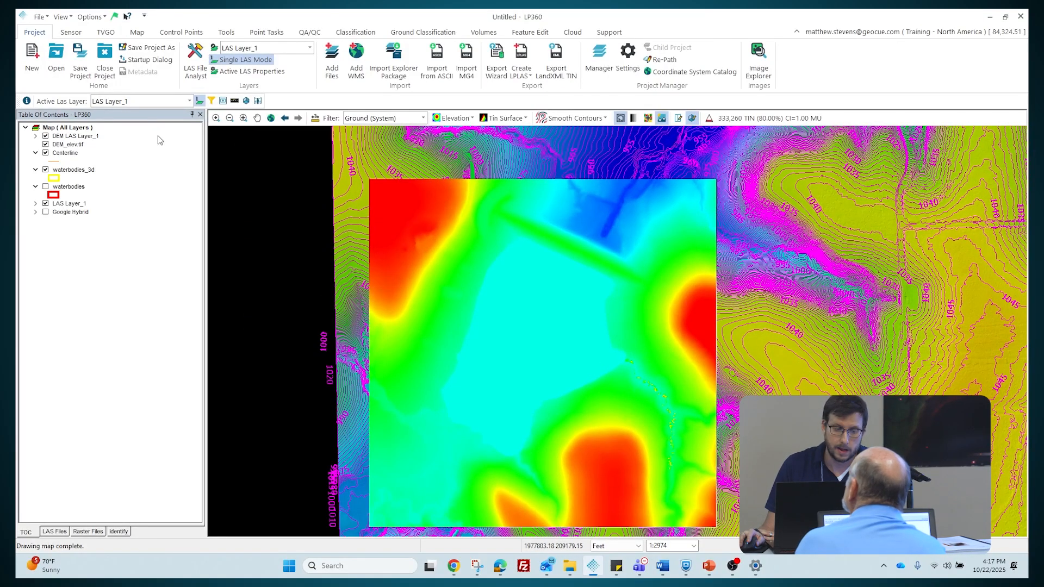
pyautogui.click(135, 101)
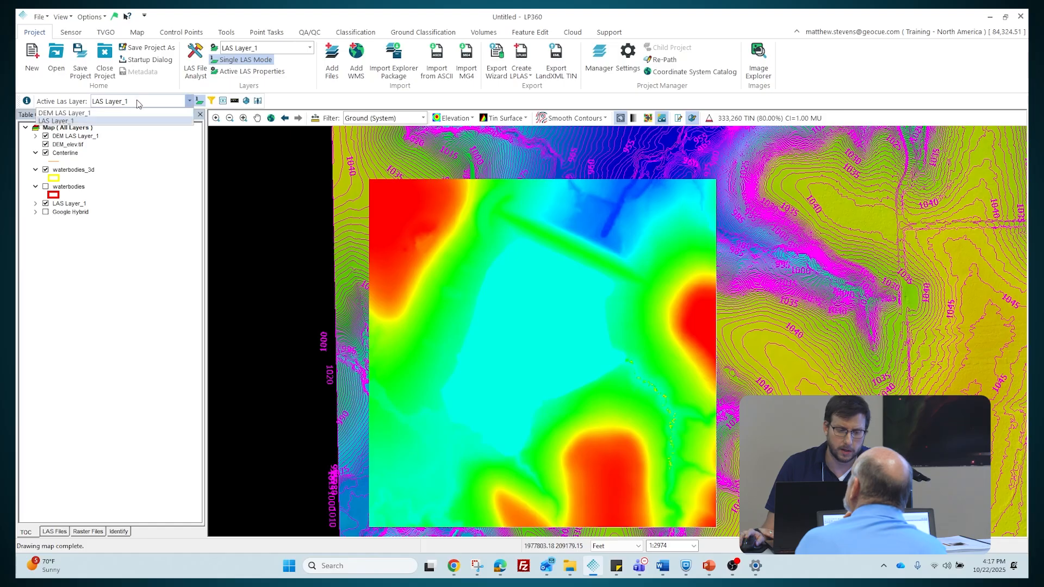
pyautogui.click(140, 113)
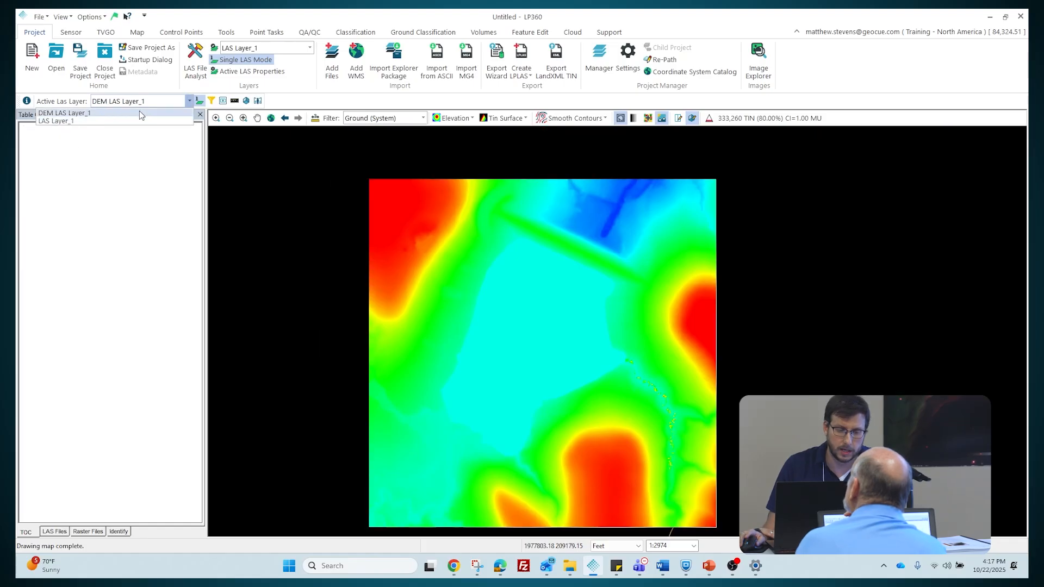
pyautogui.click(509, 119)
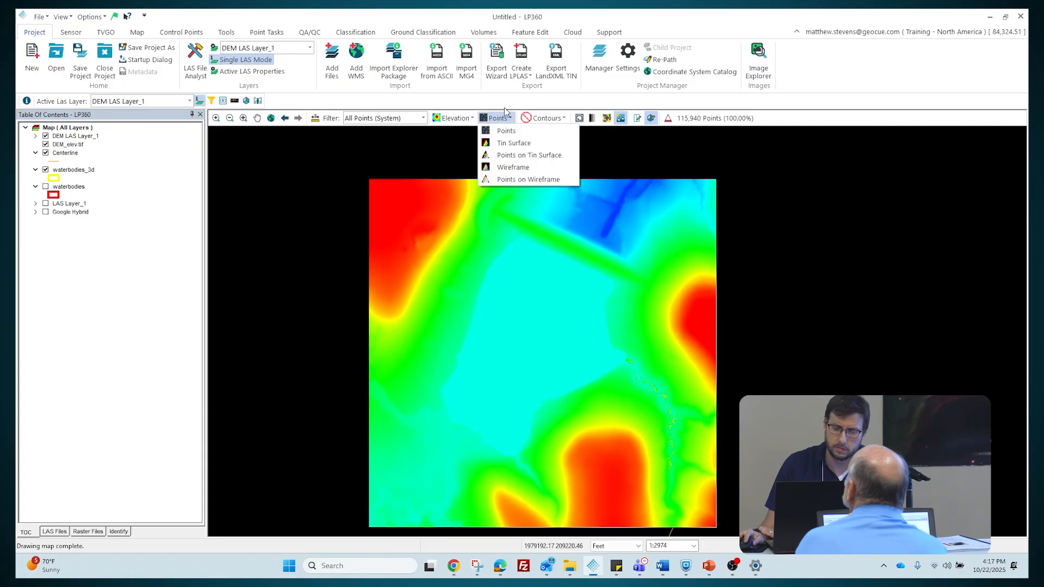
pyautogui.click(512, 143)
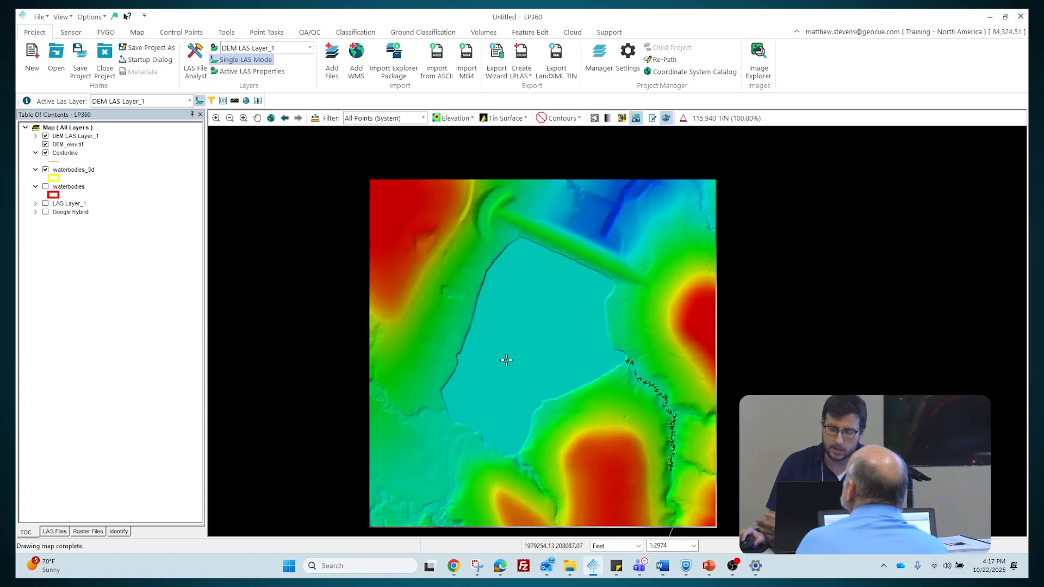
pyautogui.scroll(1, 572, 373)
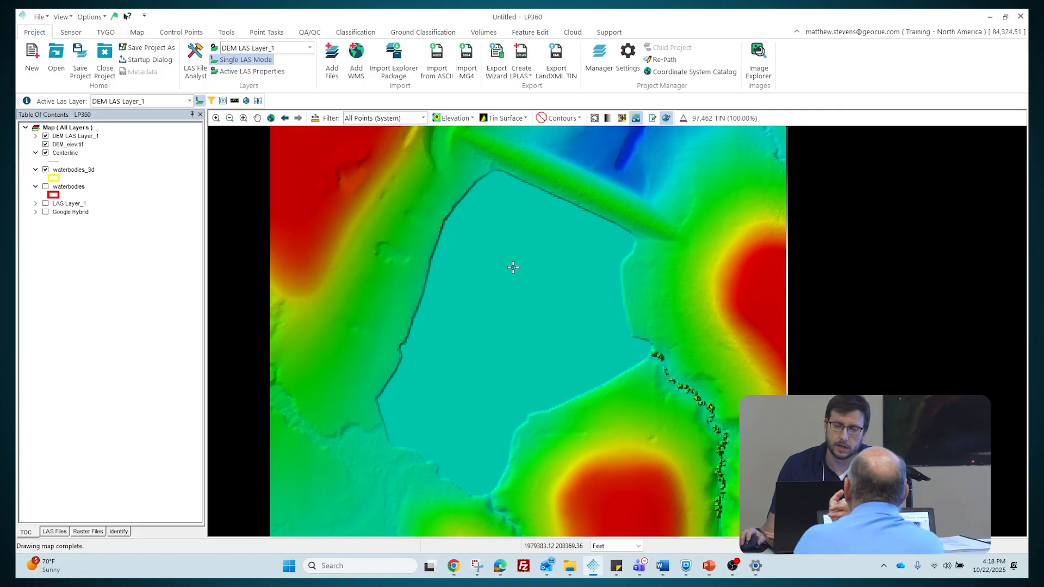
# Start an Export Wizard run for DEM LAS Layer_1 and set the surface export format to ASCII XYZ
pyautogui.click(497, 60)
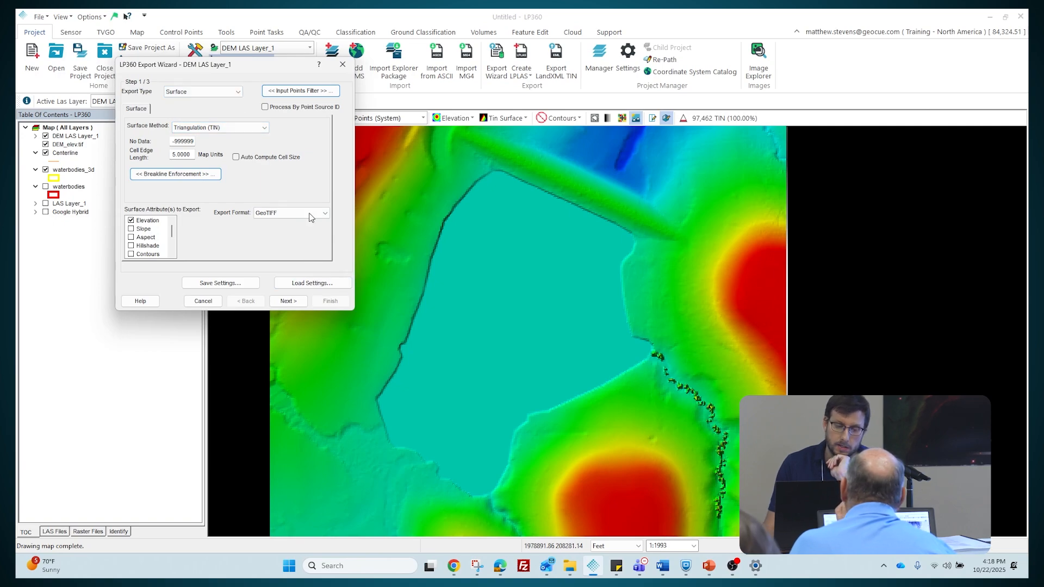
pyautogui.click(293, 213)
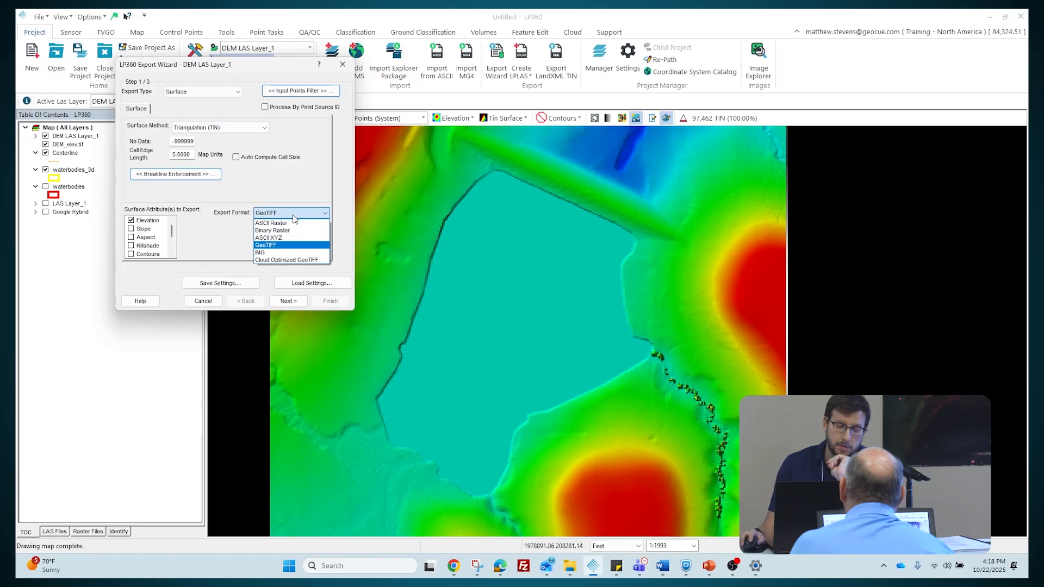
pyautogui.click(300, 241)
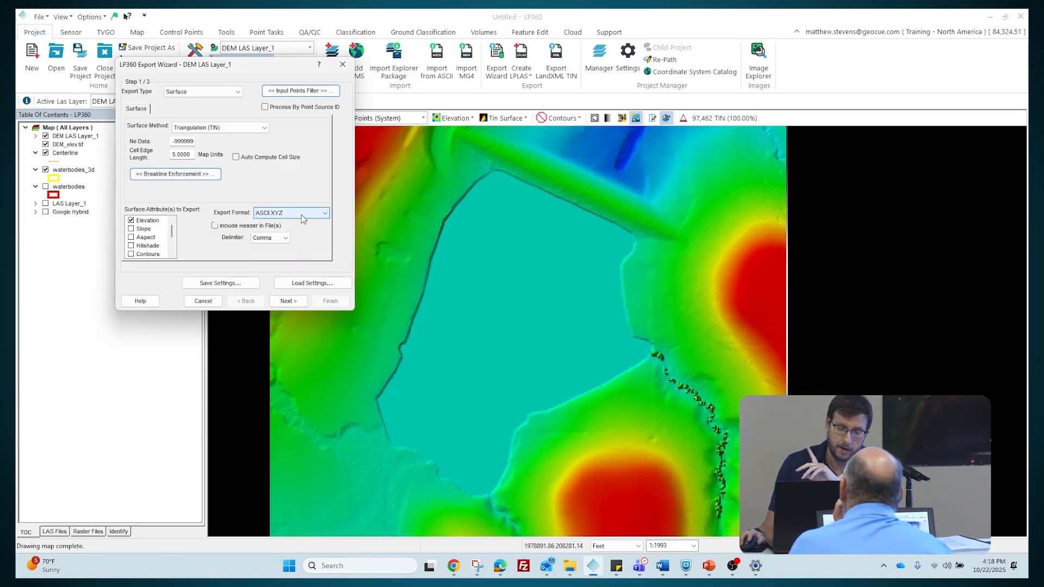
# Switch the export type to Points in ASCII XYZ format and review the point attributes available for export
pyautogui.click(304, 212)
pyautogui.click(303, 212)
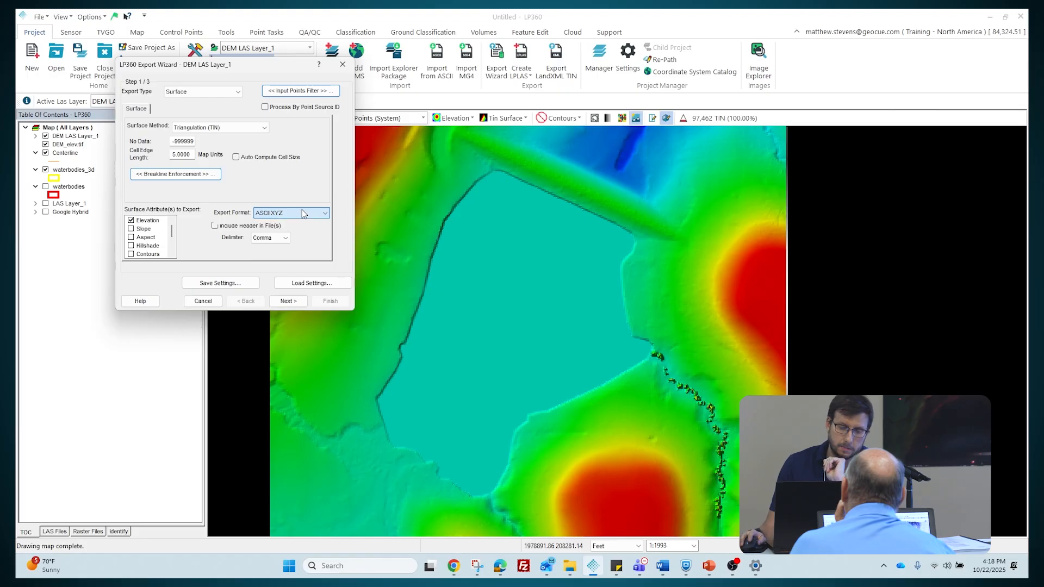
pyautogui.click(220, 93)
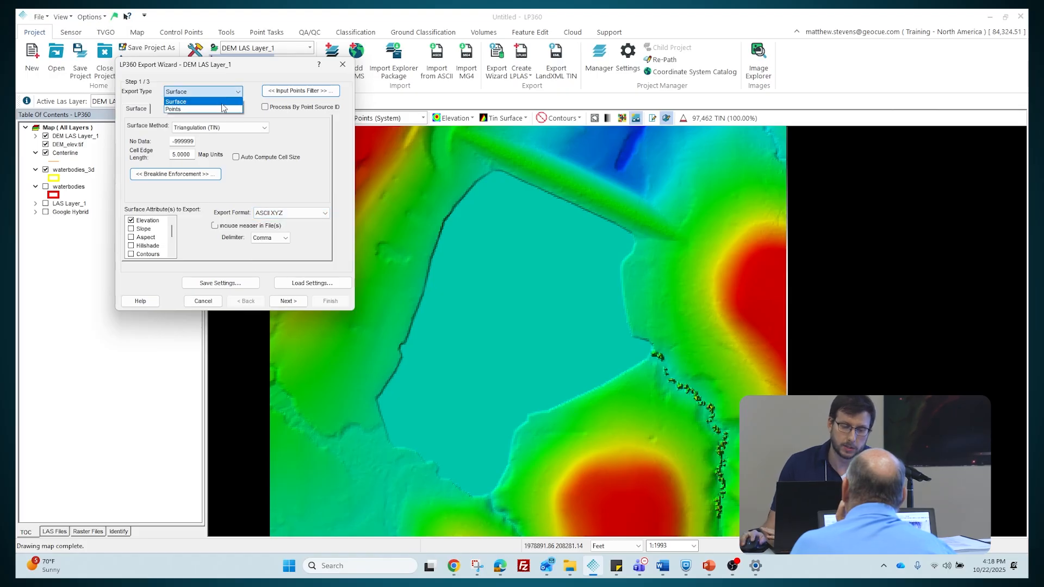
pyautogui.click(223, 109)
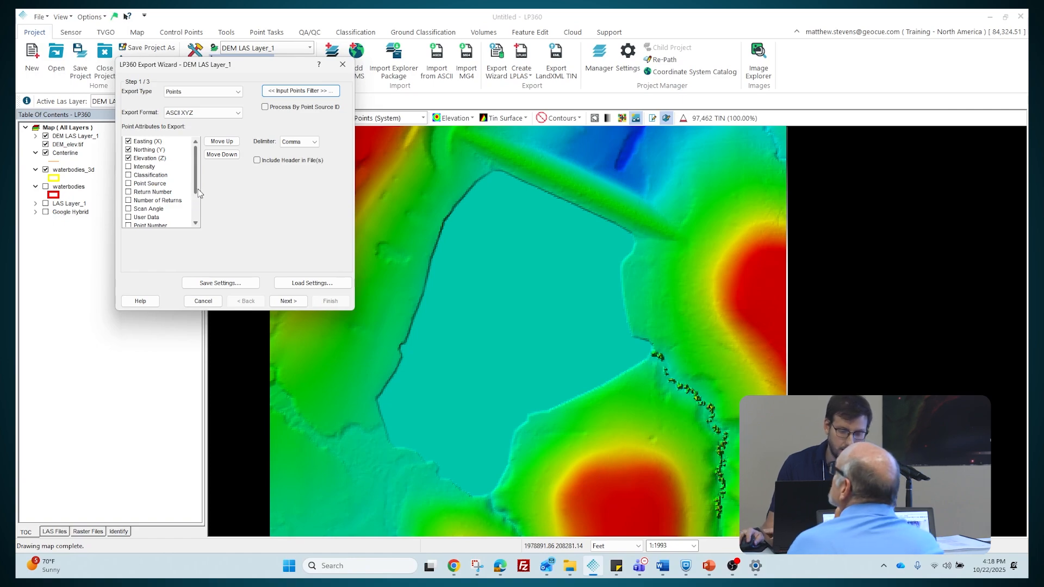
pyautogui.scroll(-2, 199, 217)
pyautogui.scroll(2, 201, 226)
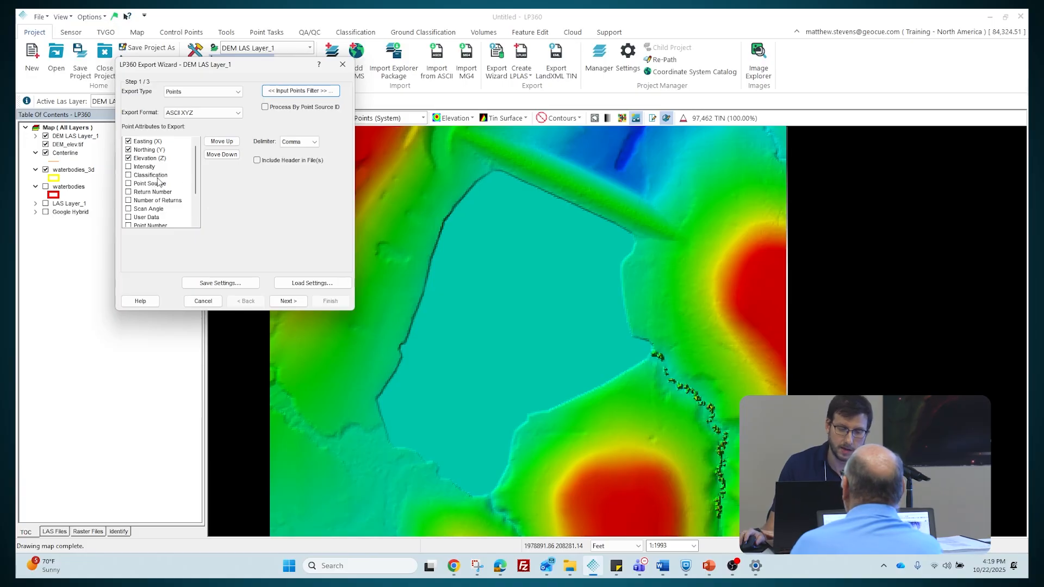
pyautogui.click(159, 183)
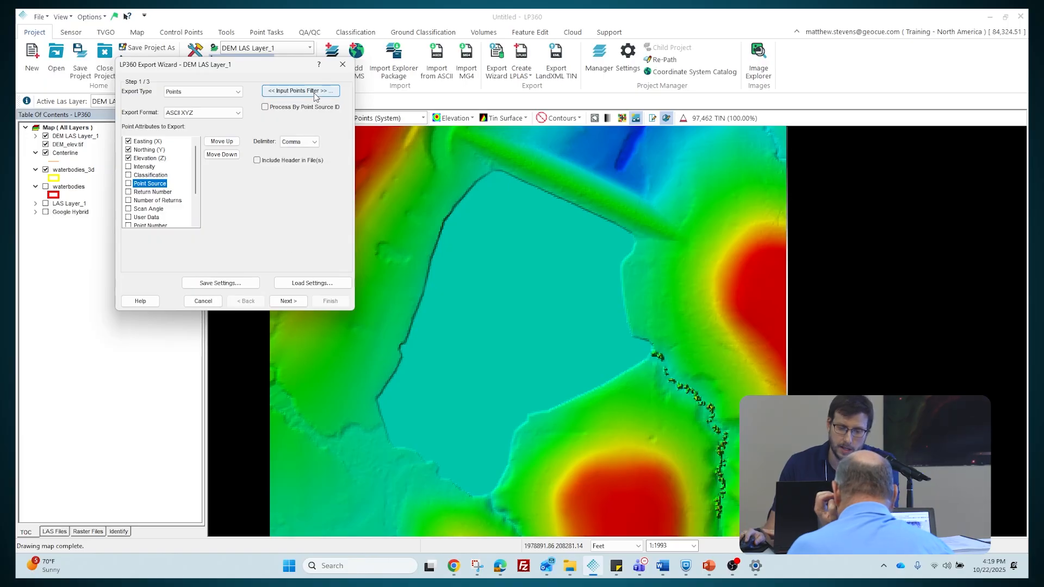
# Check the input points filter's classification settings and the active LAS layer used for the export
pyautogui.click(375, 270)
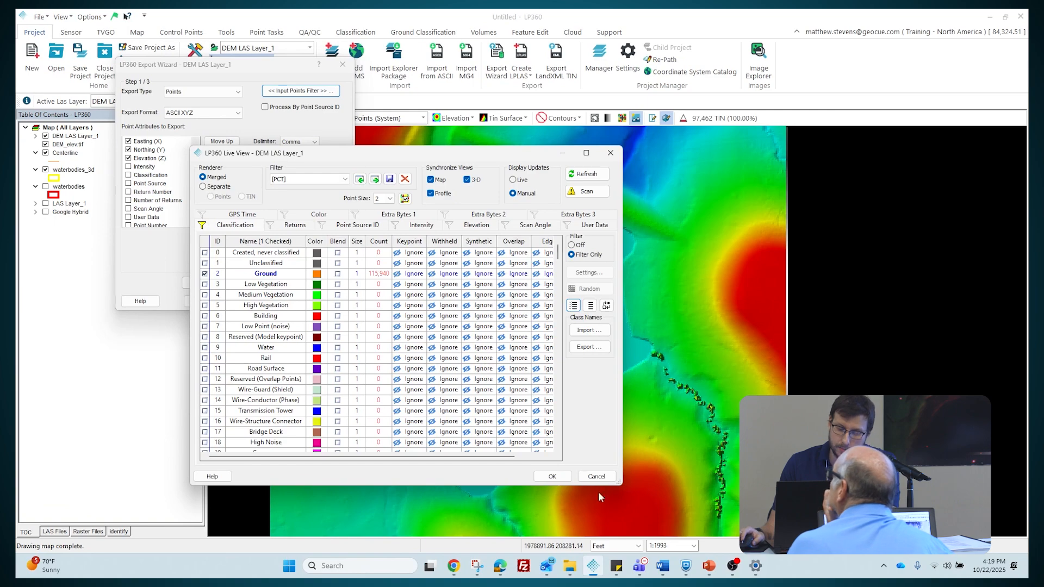
pyautogui.click(596, 477)
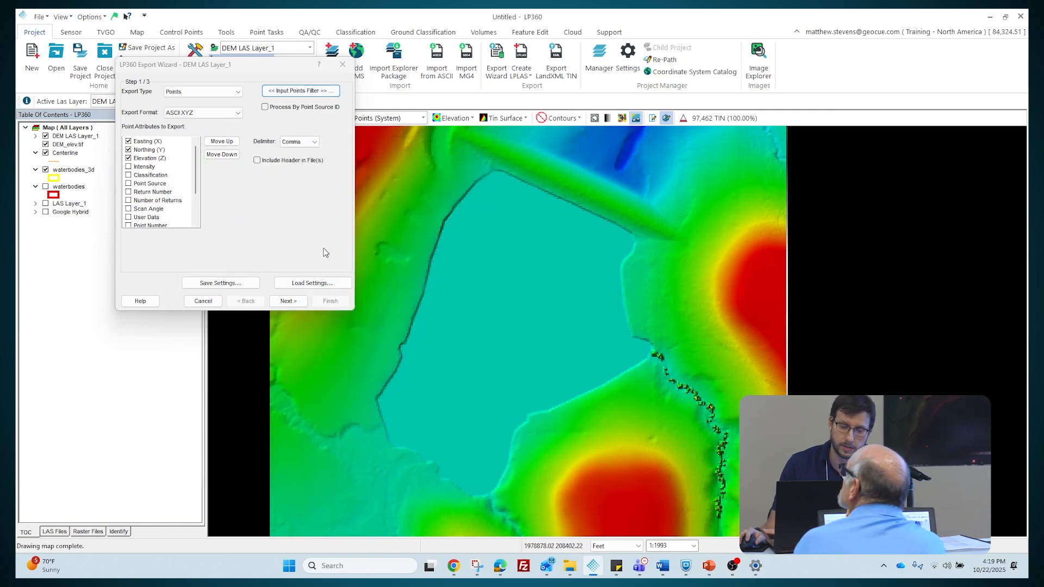
pyautogui.moveTo(254, 64); pyautogui.dragTo(430, 101)
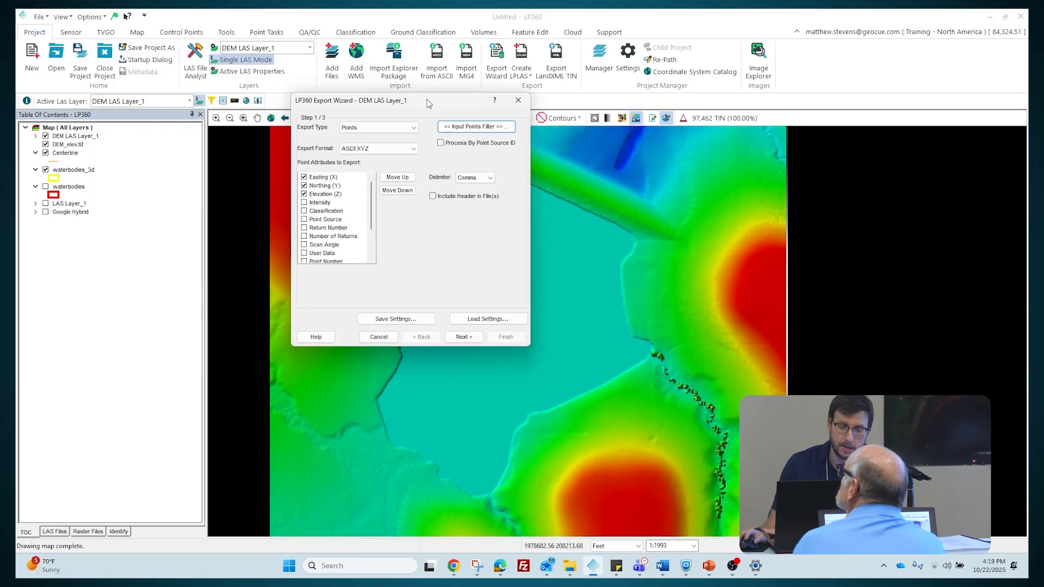
pyautogui.click(119, 104)
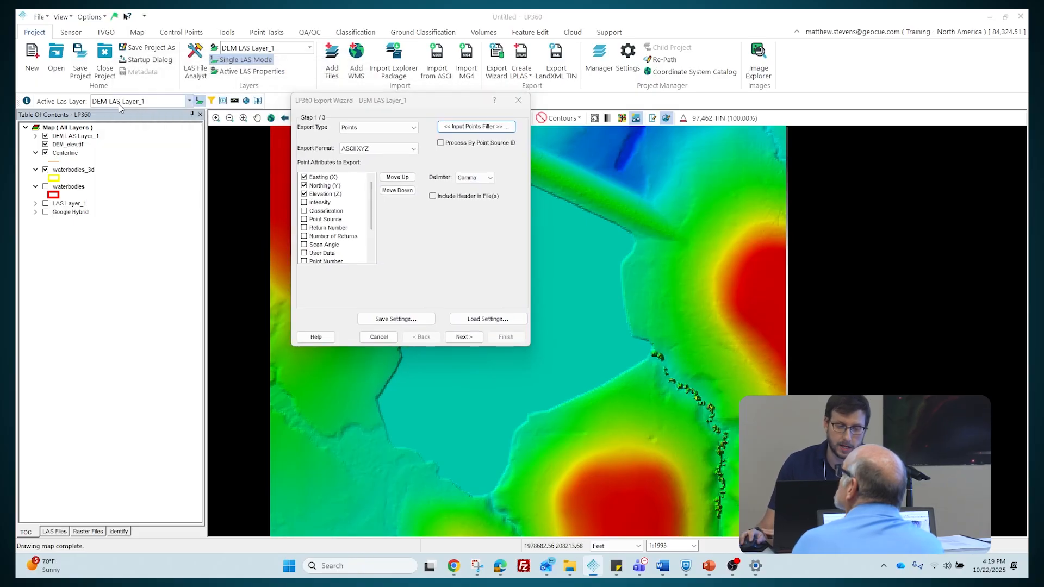
pyautogui.click(98, 114)
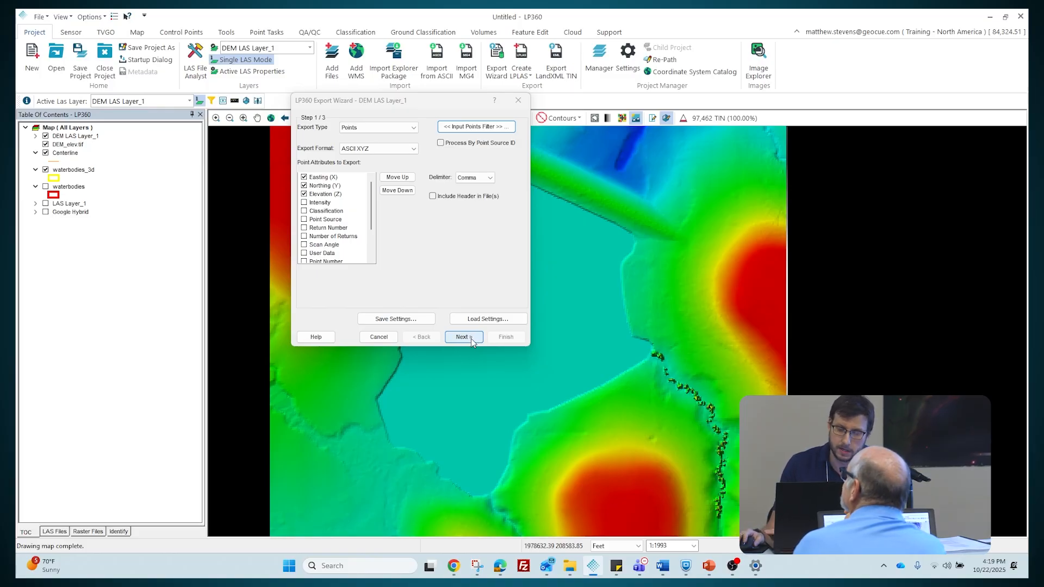
# Export the points using the basic extent to a file named XYZ in the 2025_UC_Day1 folder
pyautogui.click(476, 340)
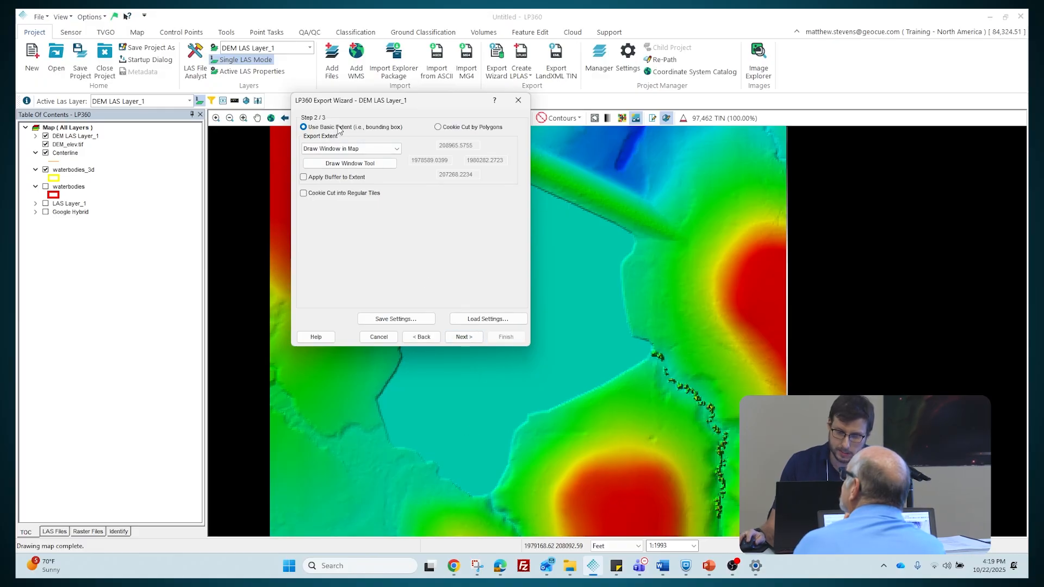
pyautogui.click(479, 338)
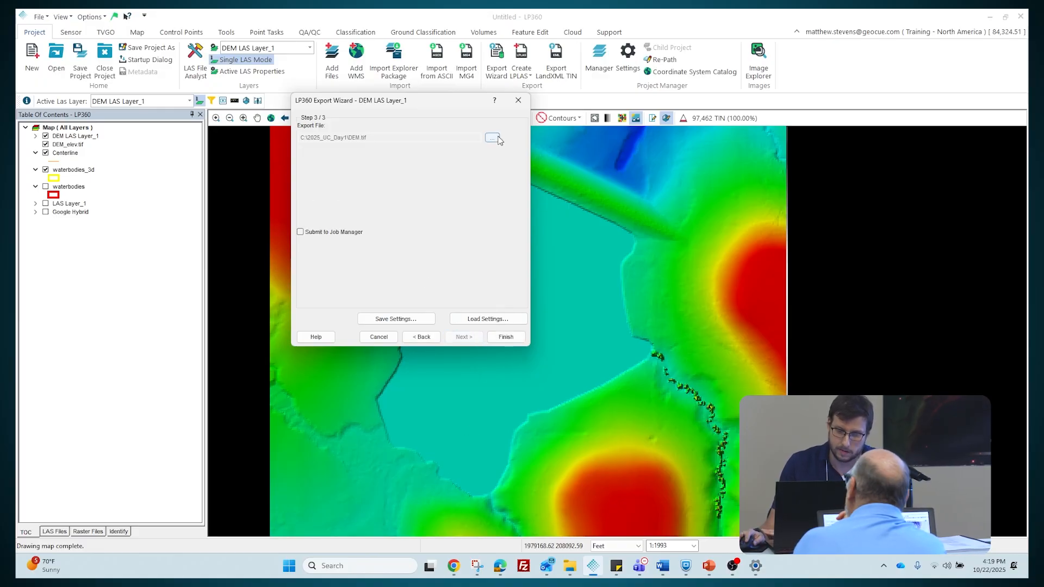
pyautogui.click(493, 139)
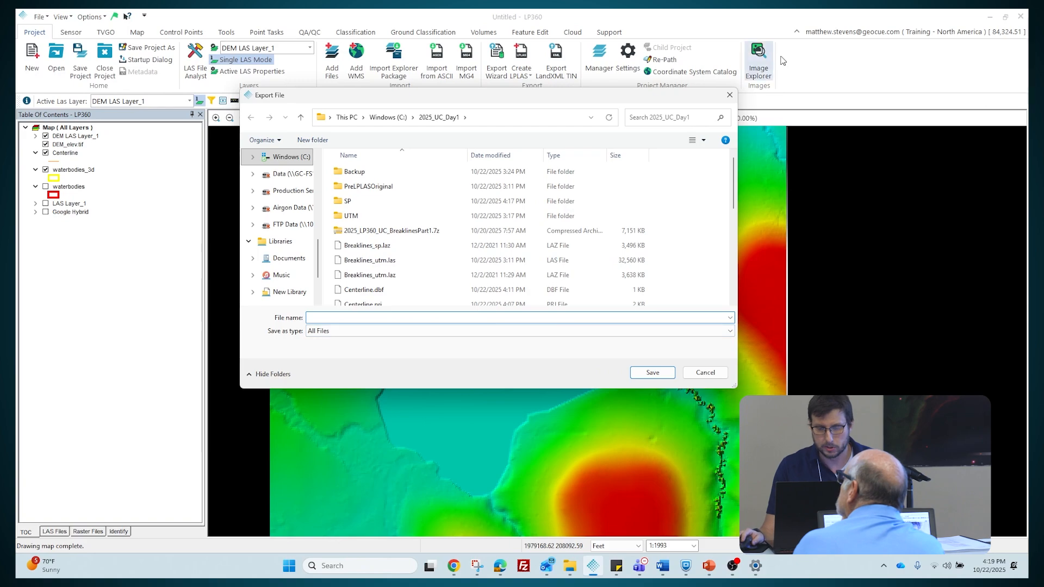
pyautogui.click(729, 95)
pyautogui.click(492, 138)
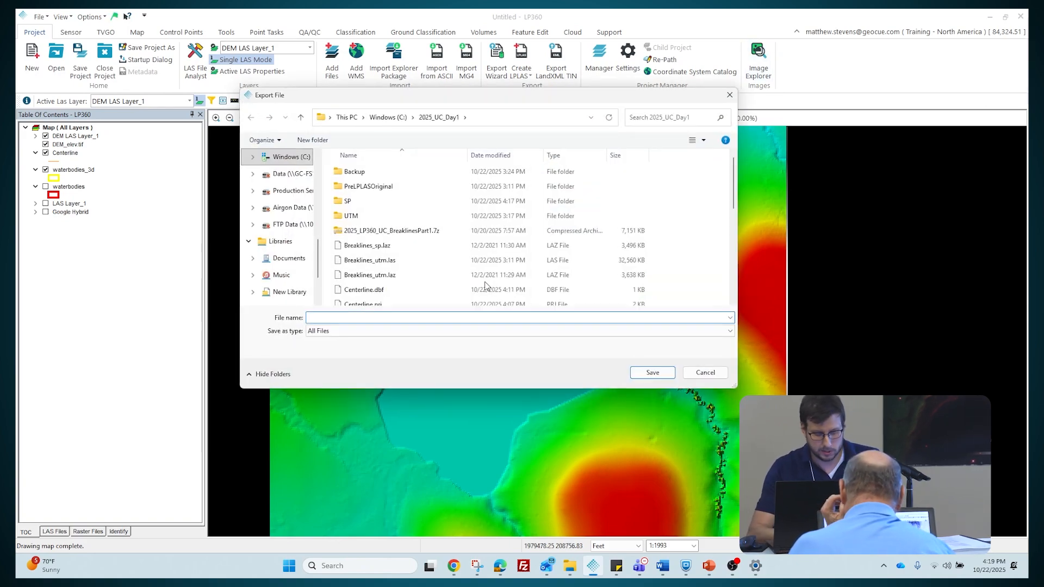
pyautogui.write('XYZ')
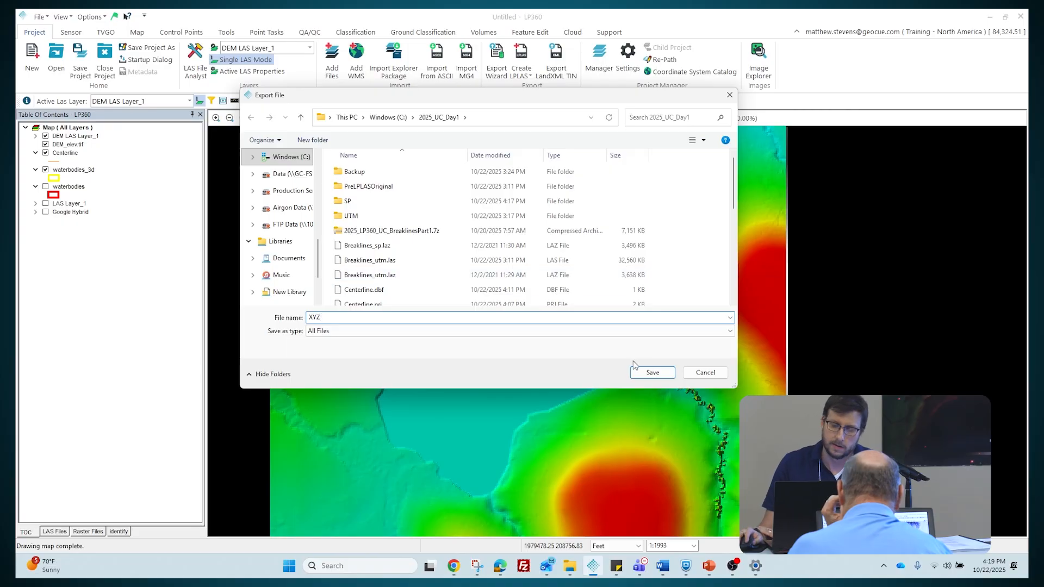
pyautogui.click(653, 373)
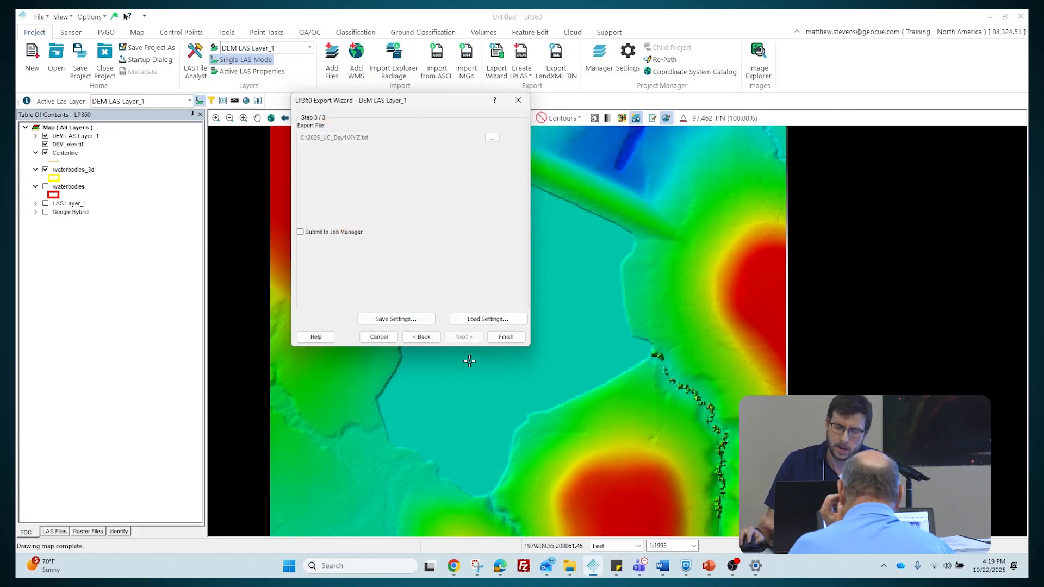
pyautogui.click(505, 337)
pyautogui.click(553, 306)
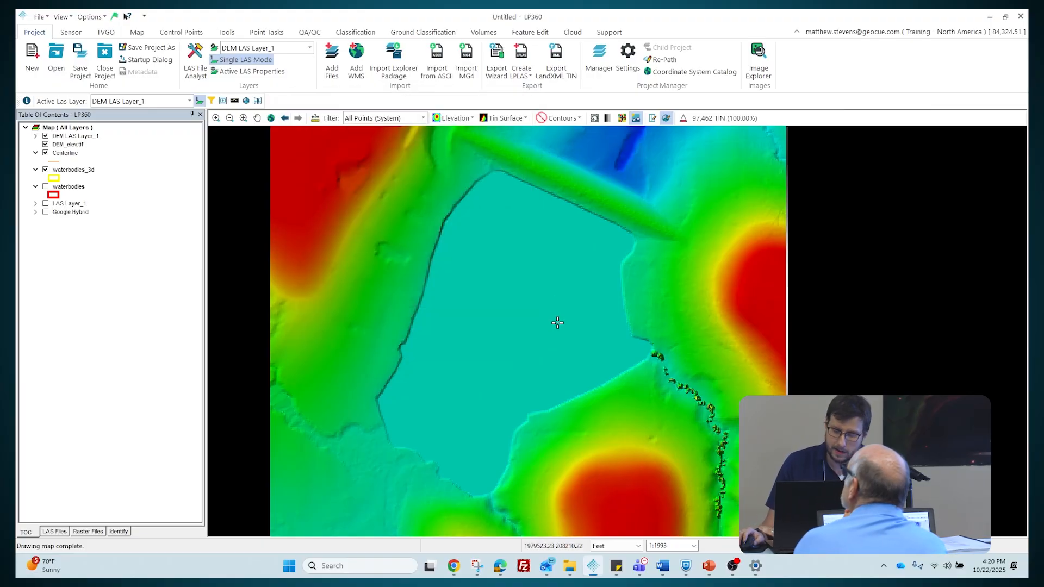
# Open XYZ.txt from the 2025_UC_Day1 folder in File Explorer, inspect its comma-separated coordinates, and return to LP360
pyautogui.click(572, 568)
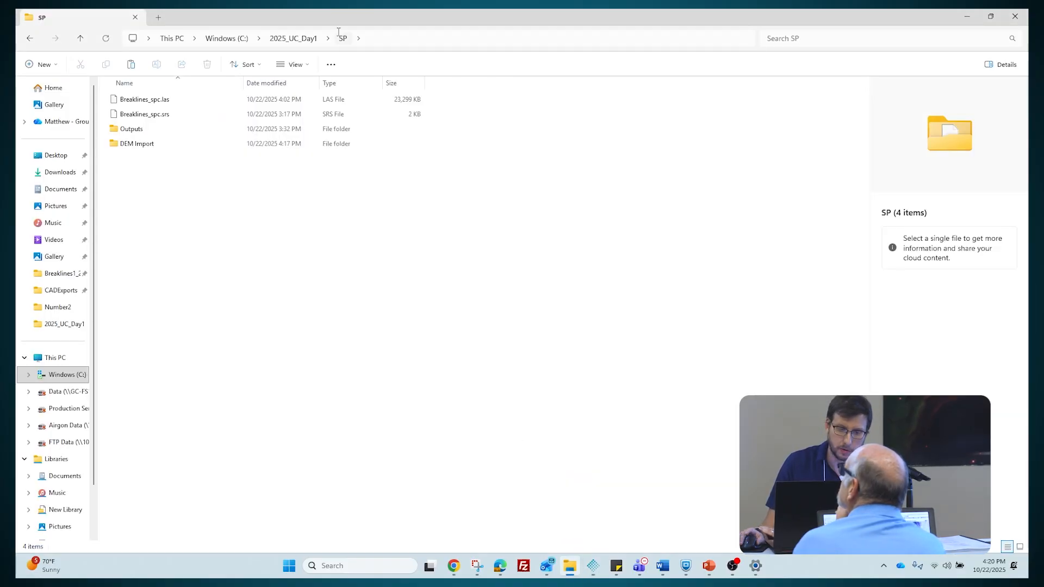
pyautogui.click(305, 37)
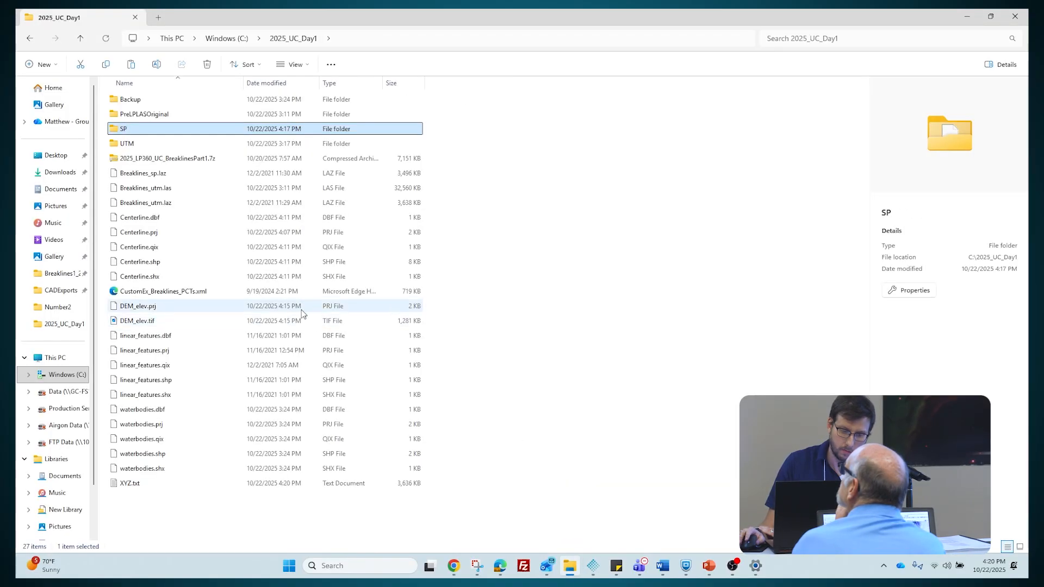
pyautogui.doubleClick(199, 484)
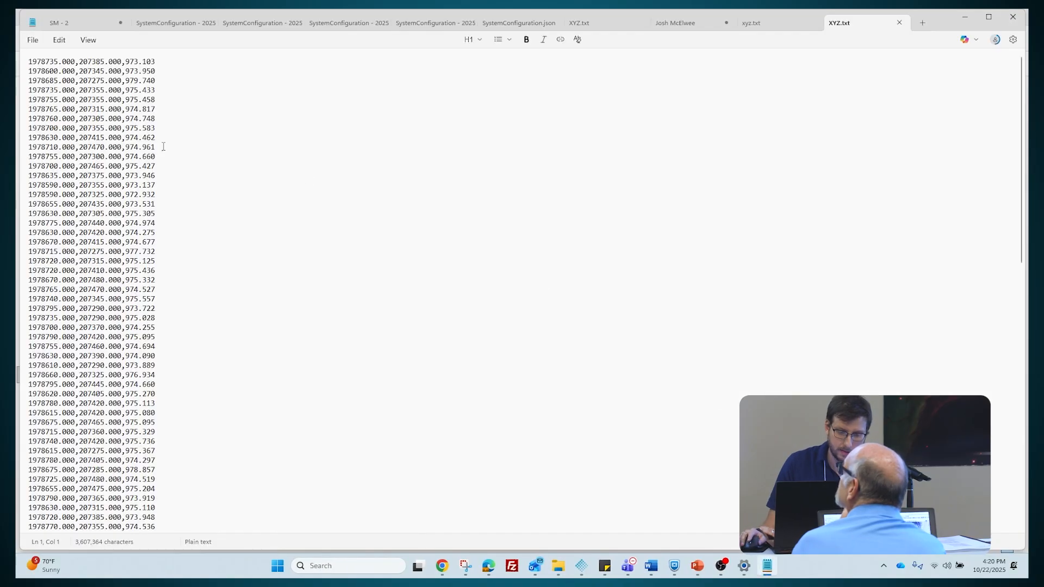
pyautogui.click(1015, 20)
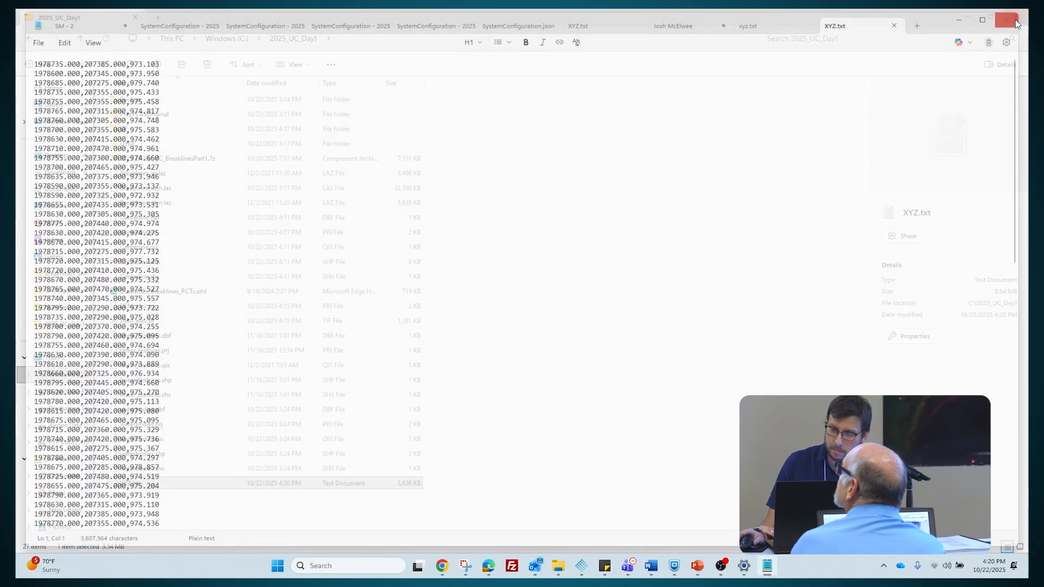
pyautogui.doubleClick(198, 487)
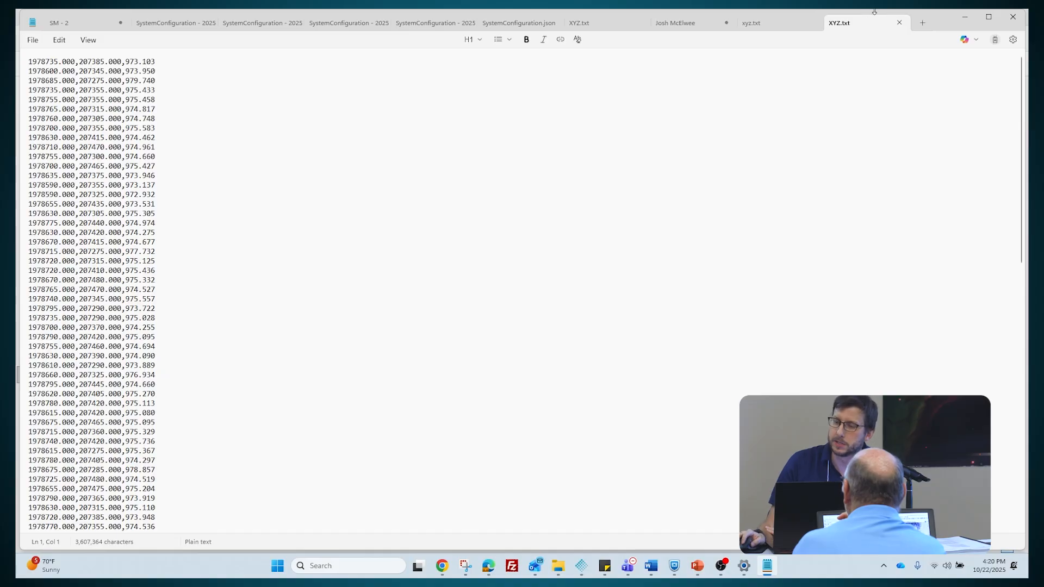
pyautogui.click(965, 16)
pyautogui.click(967, 17)
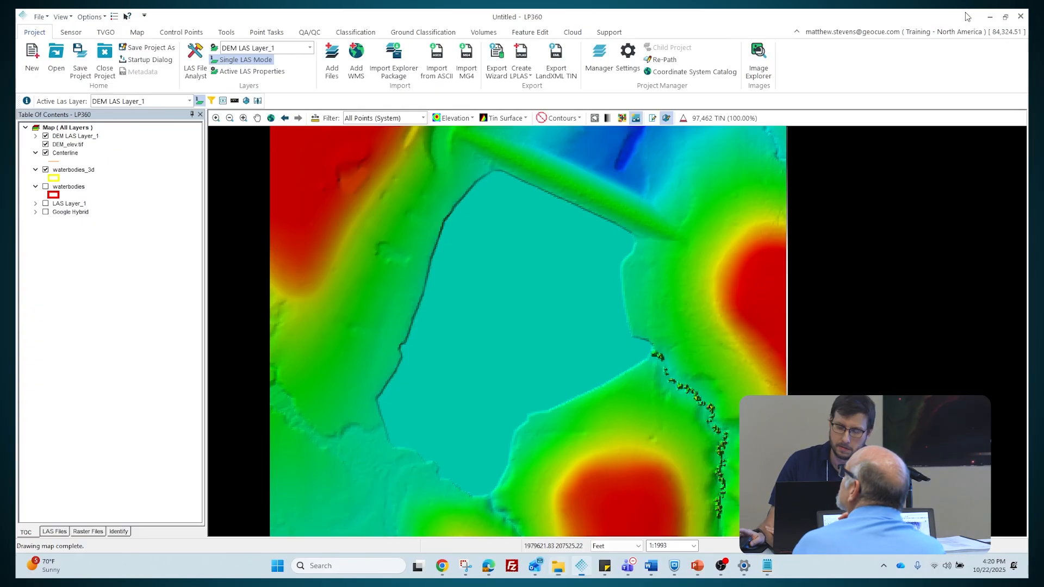
# Examine the export formats offered for the waterbodies_3d layer
pyautogui.rightClick(95, 136)
pyautogui.click(42, 324)
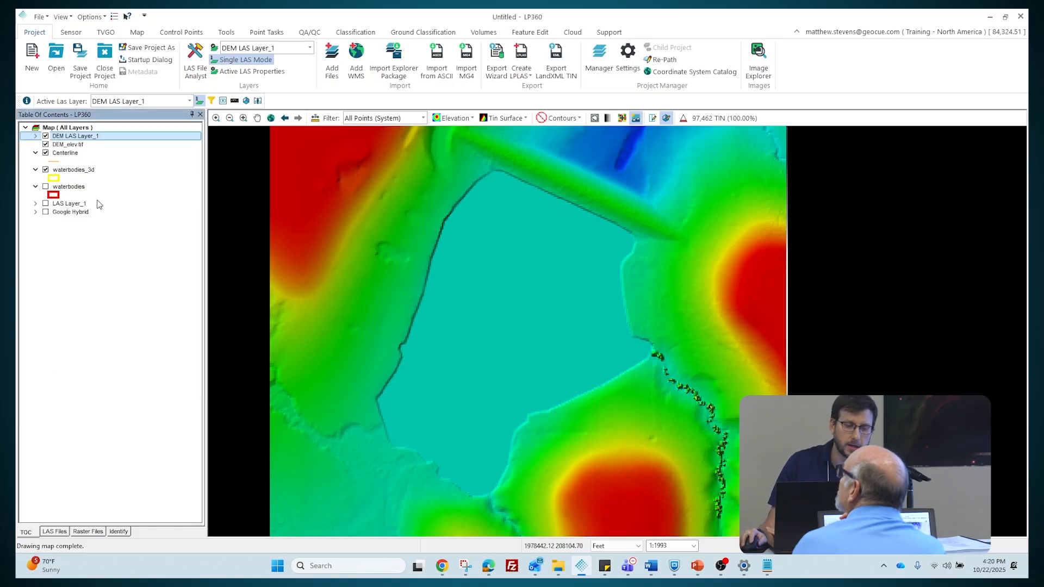
pyautogui.rightClick(86, 173)
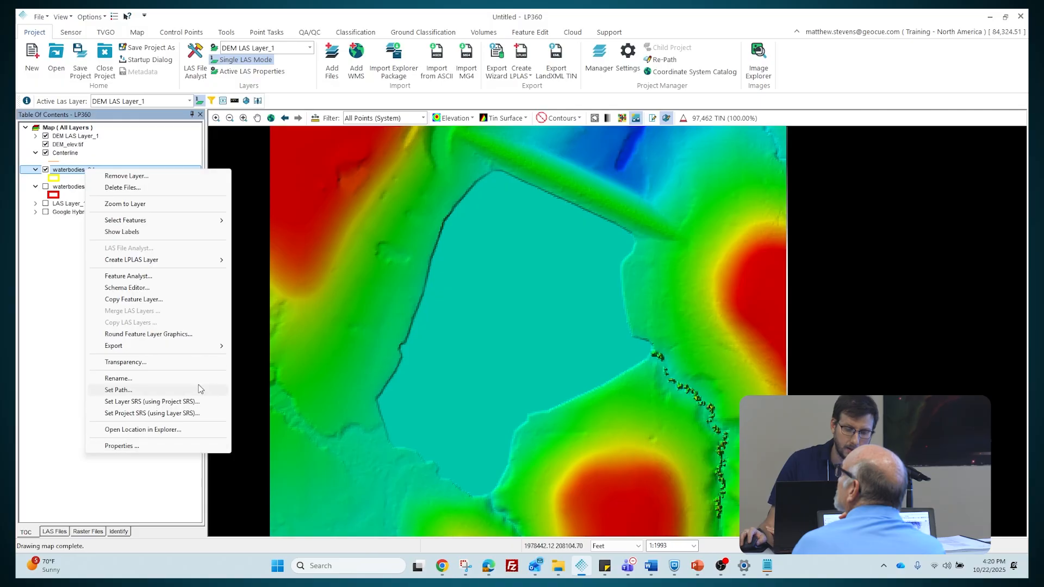
pyautogui.moveTo(201, 351)
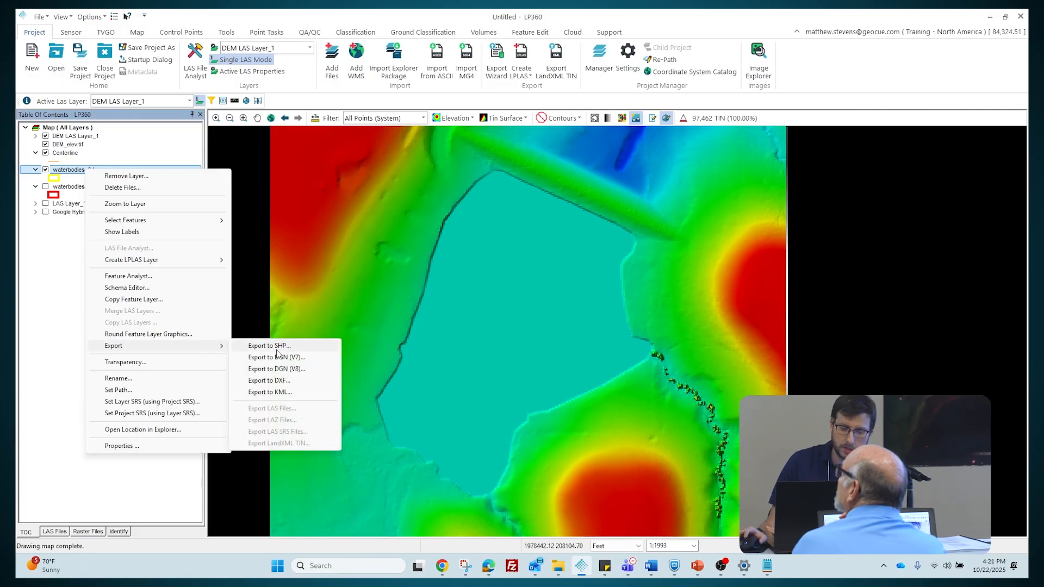